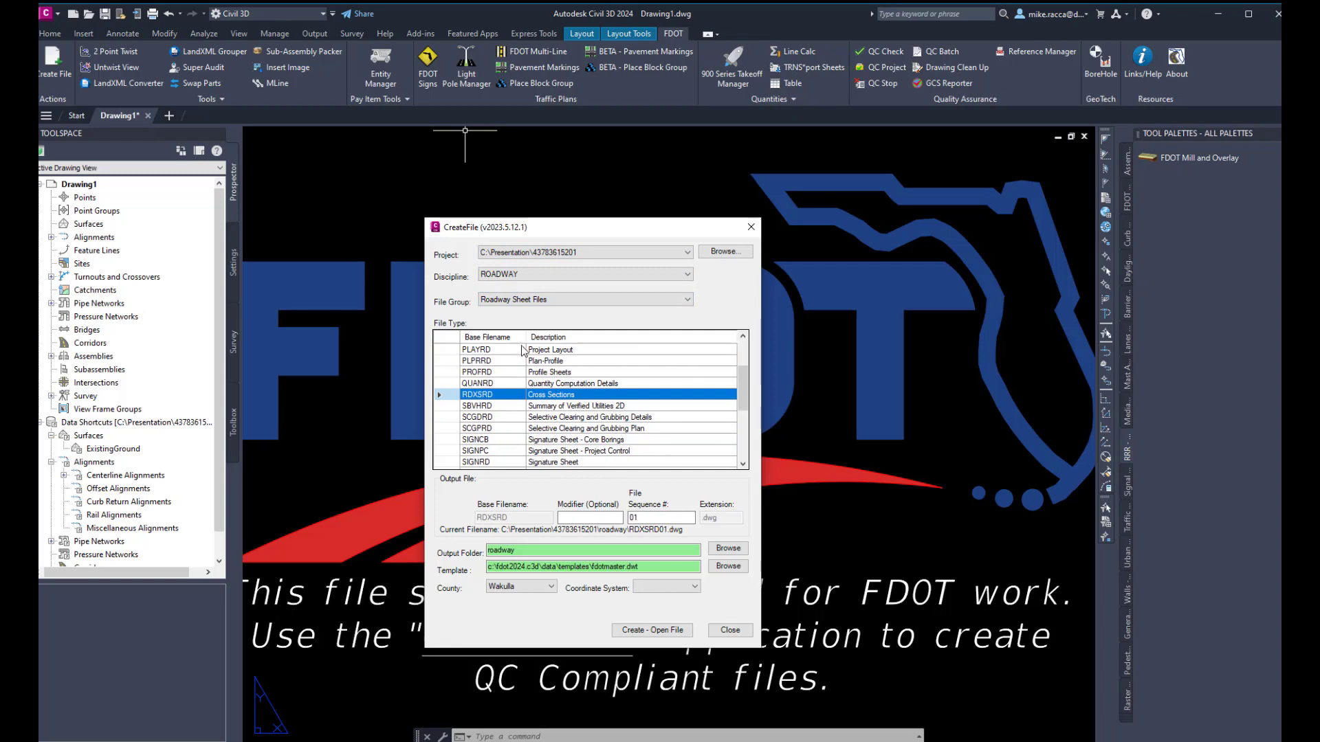
# Step: Set up a new 3D modeling file (MODLRD) from the Roadway Design Files group with the modifier ExstingFeatures
pyautogui.click(537, 306)
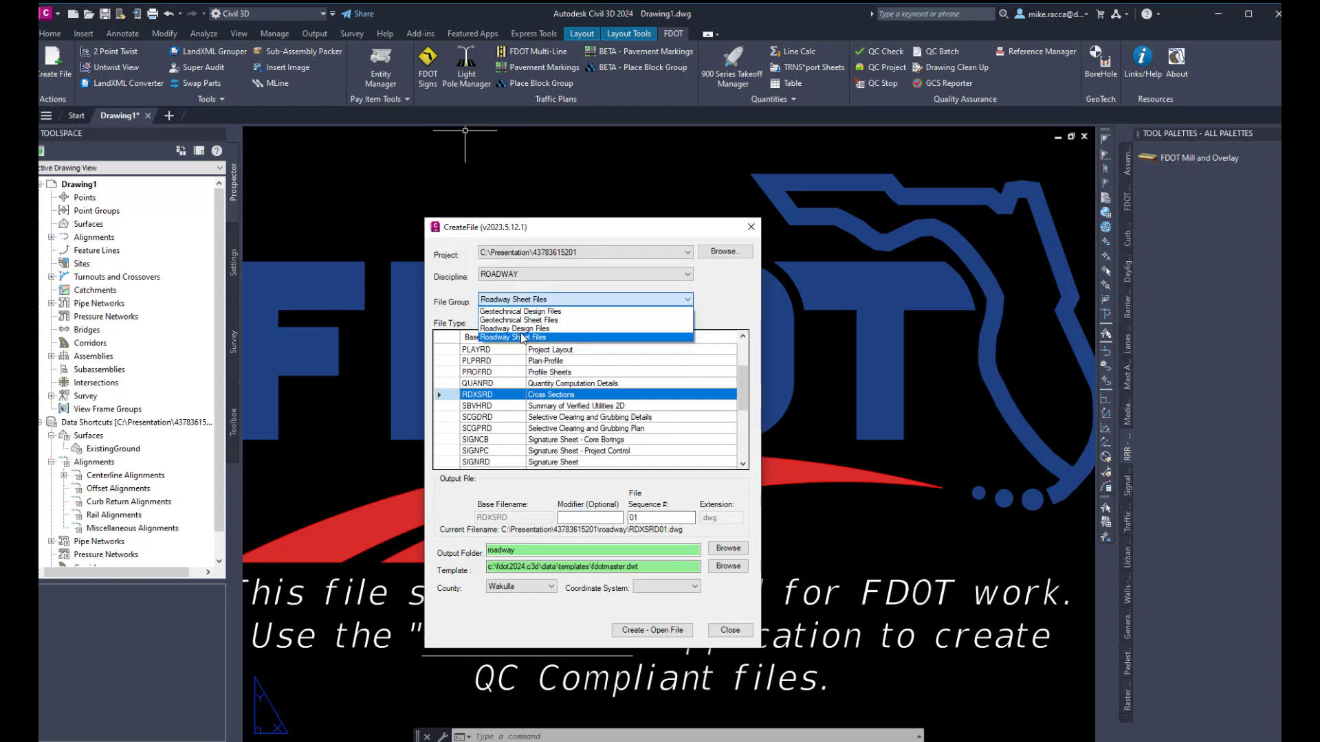
pyautogui.click(524, 330)
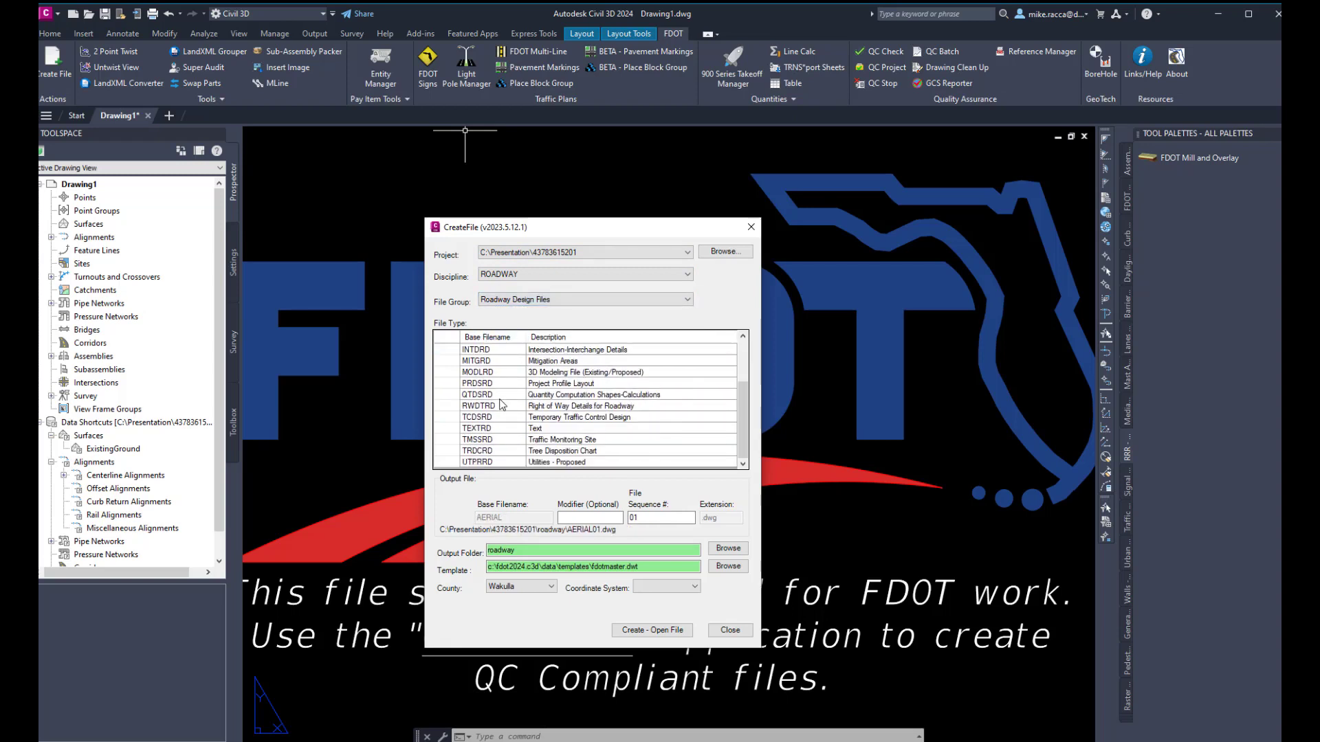
pyautogui.click(499, 373)
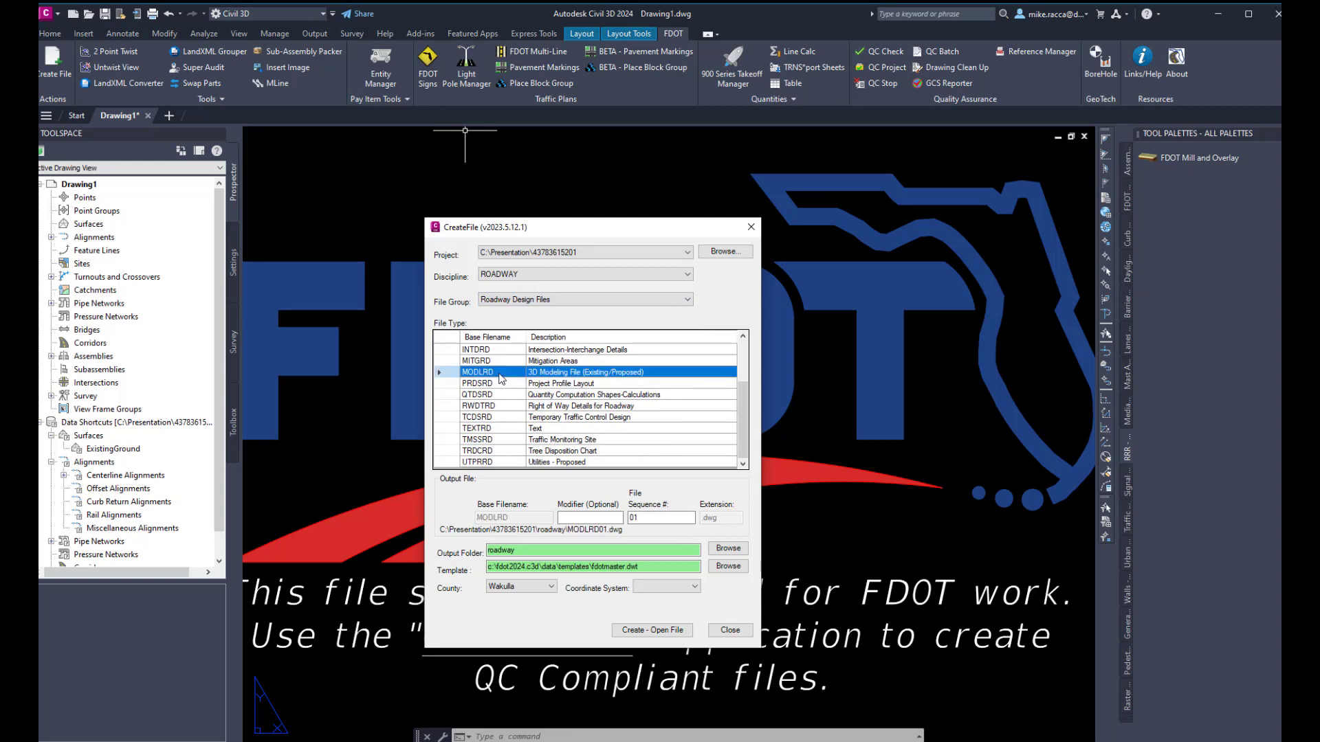
pyautogui.click(569, 514)
pyautogui.write('ExstingFeatures')
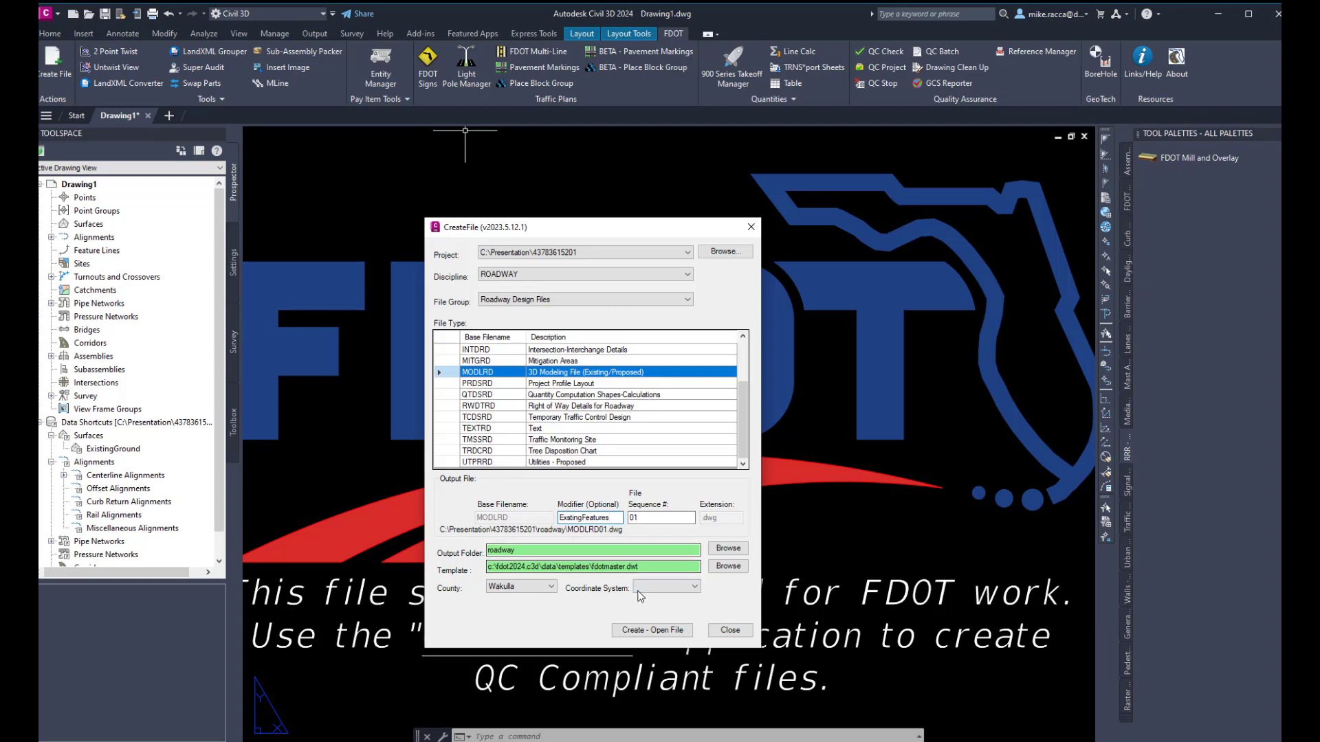
# Step: Set the modeling file's coordinate system to FL83-EF and close the file creation dialog
pyautogui.click(641, 587)
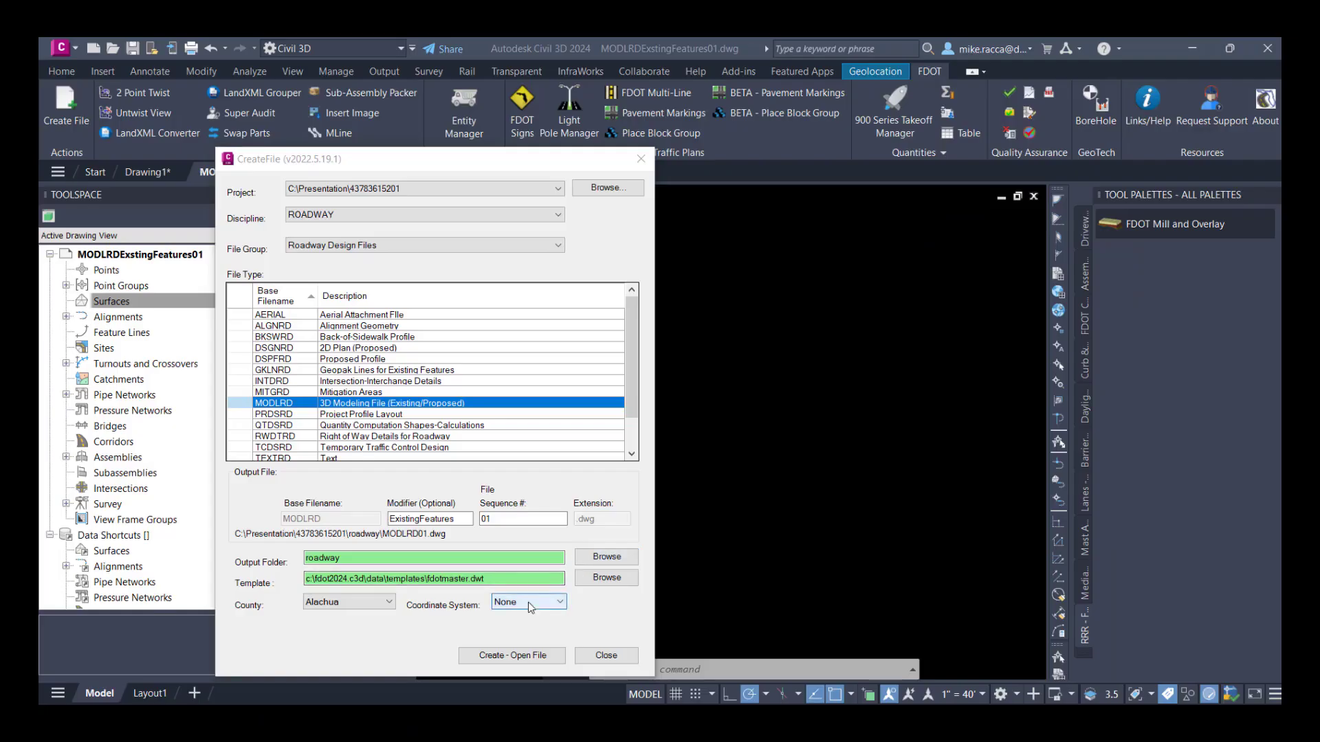
pyautogui.click(529, 602)
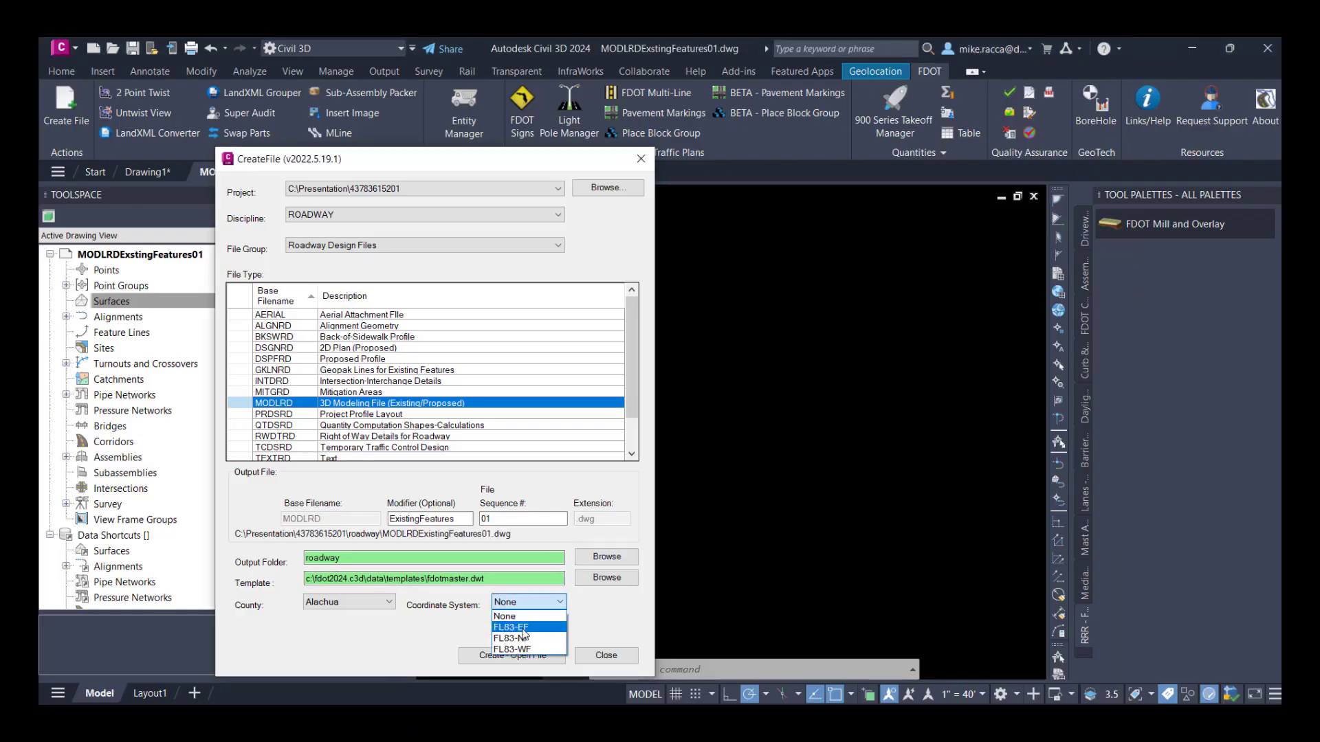
pyautogui.click(522, 628)
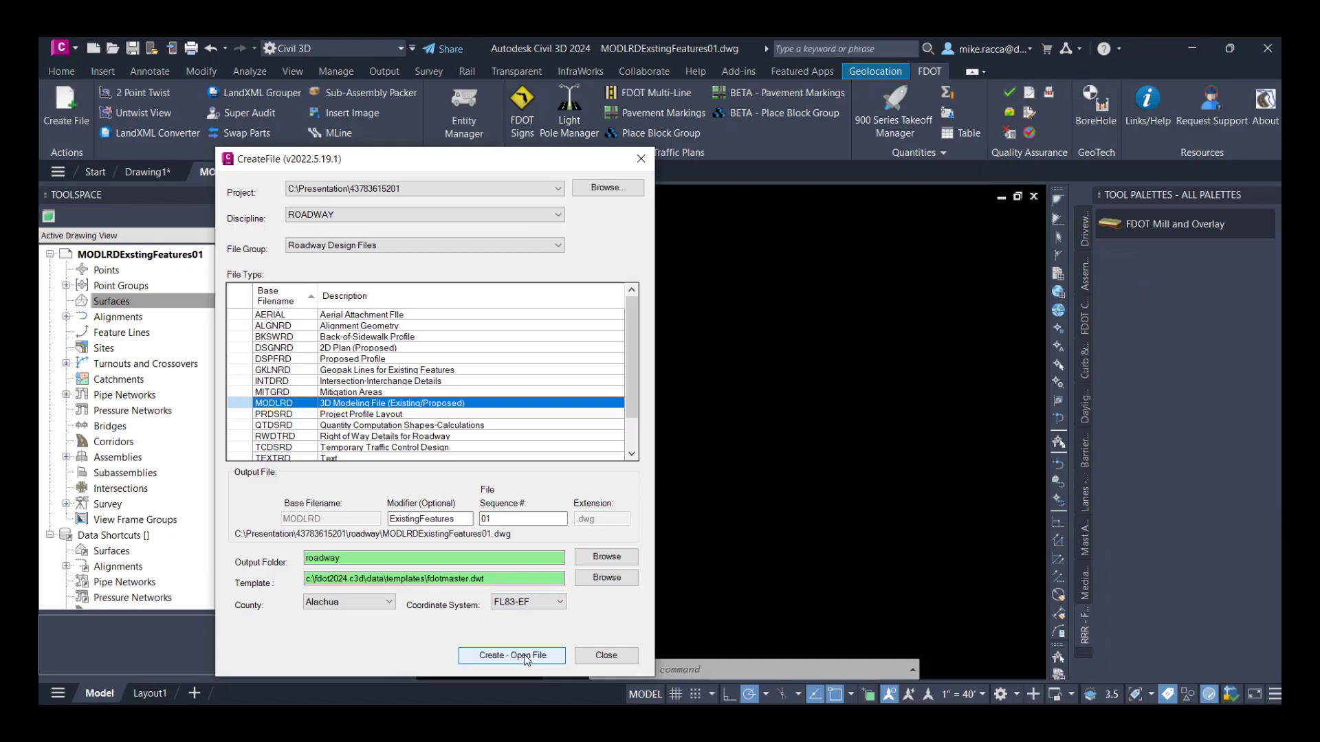
pyautogui.click(596, 658)
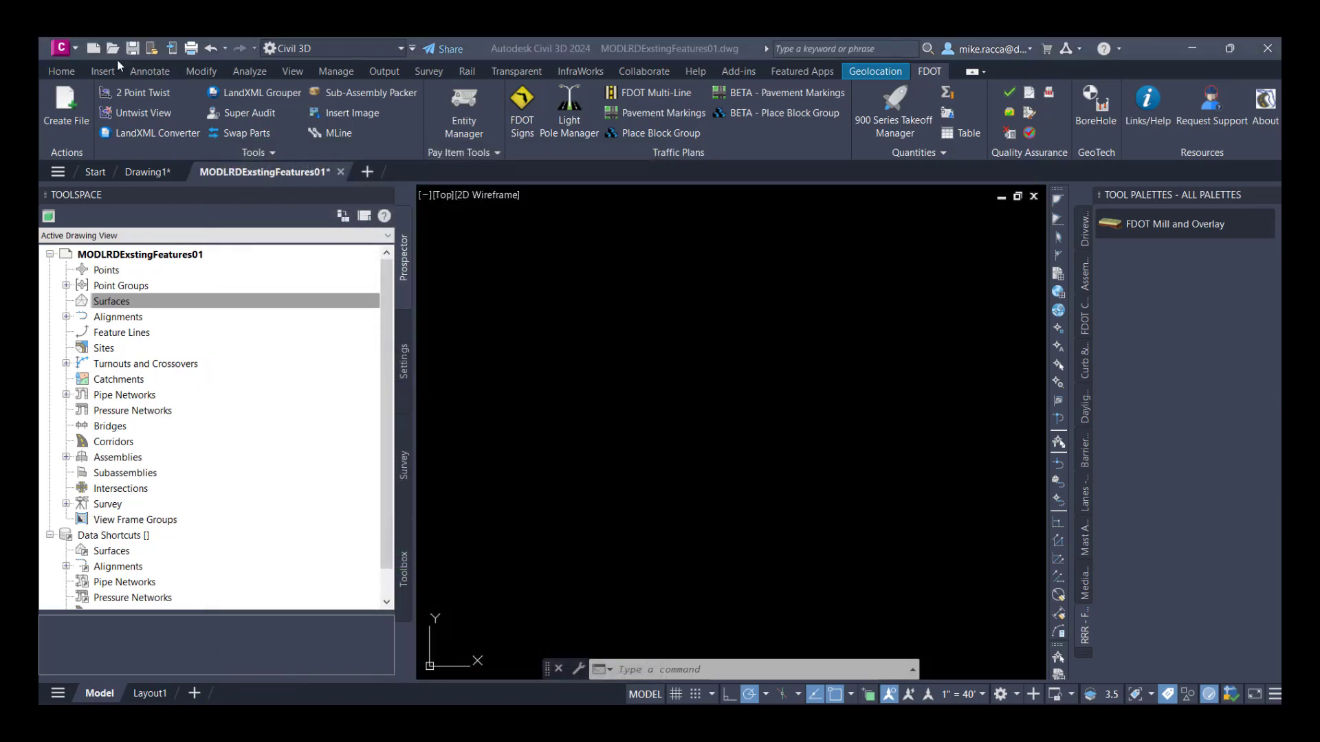
# Step: Make Xreference_dp the current layer and open the external references manager
pyautogui.click(61, 71)
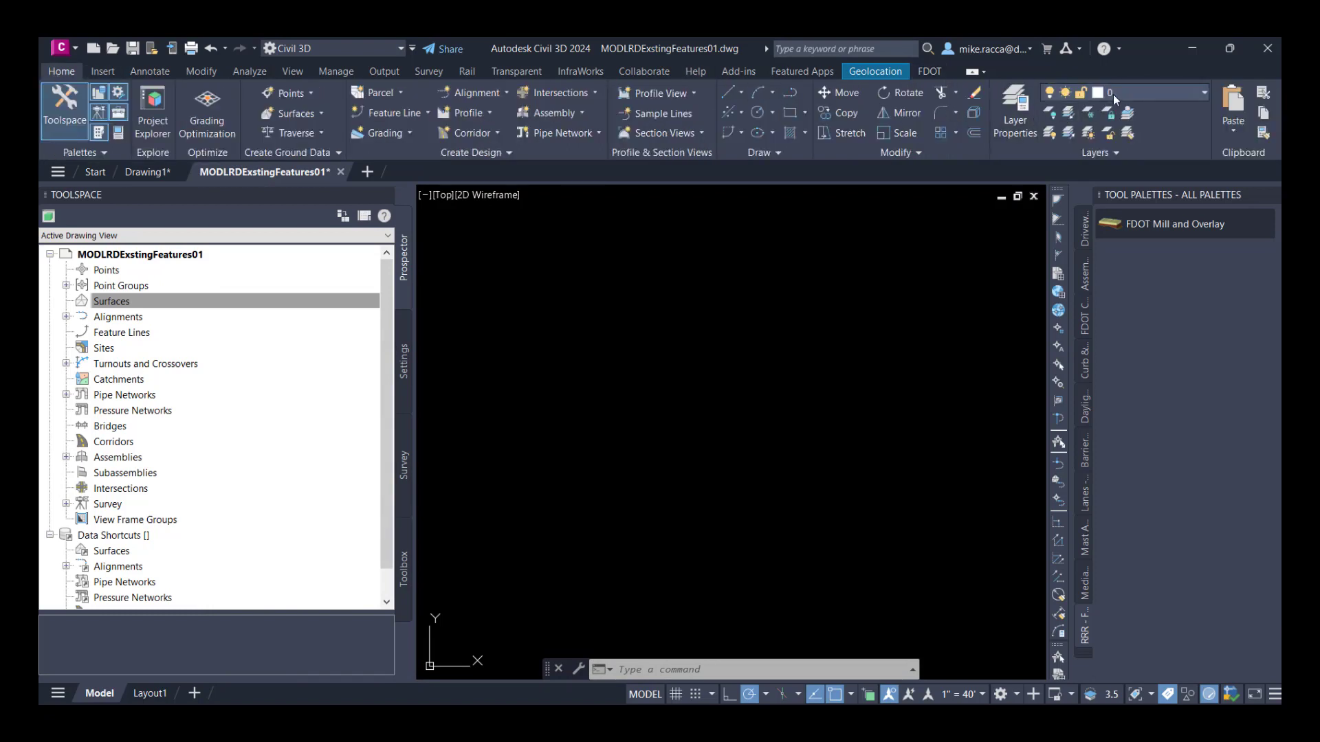
pyautogui.click(1115, 94)
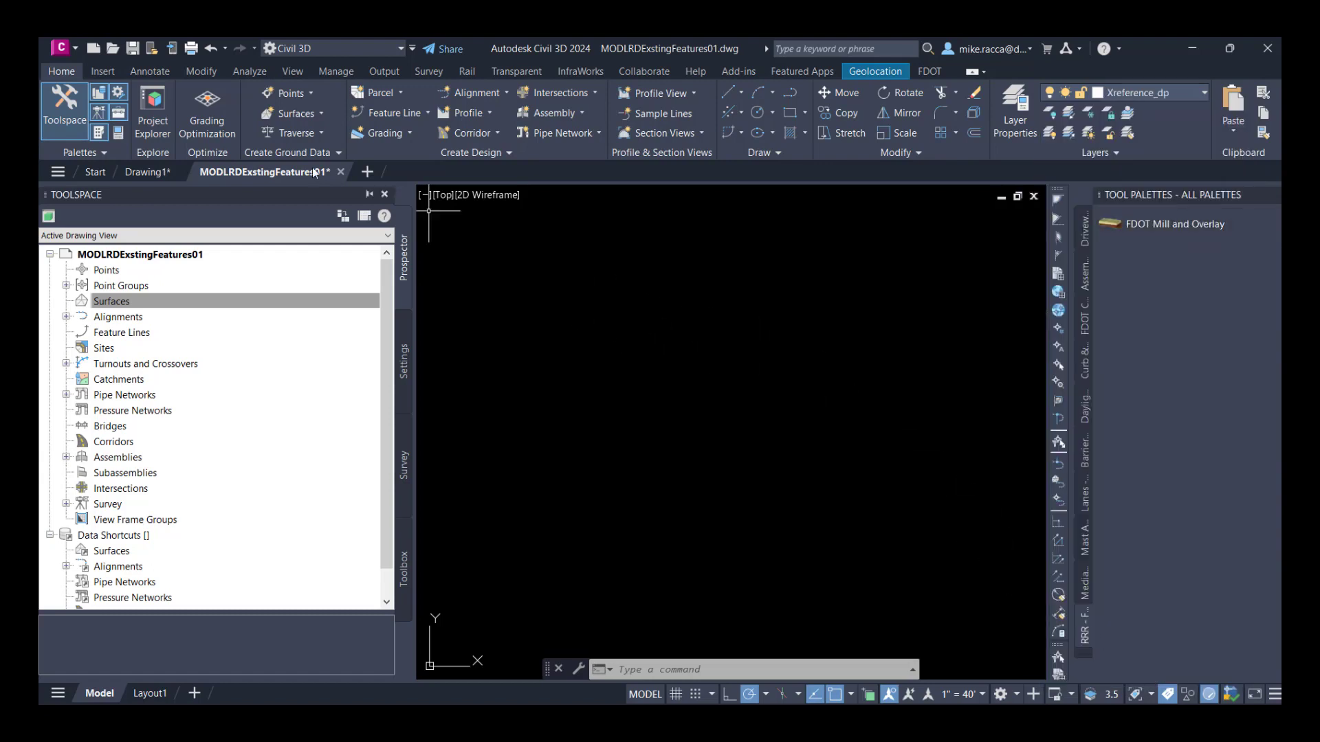
pyautogui.click(110, 71)
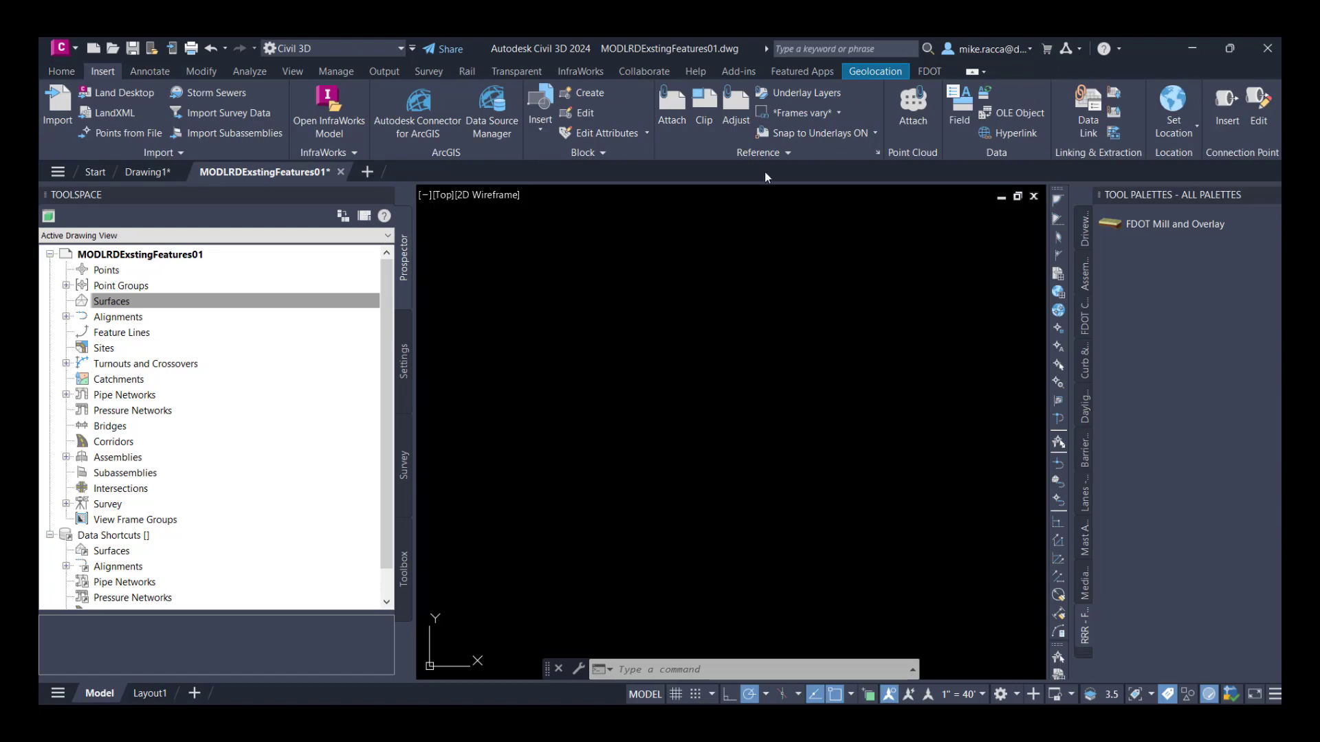
pyautogui.click(878, 152)
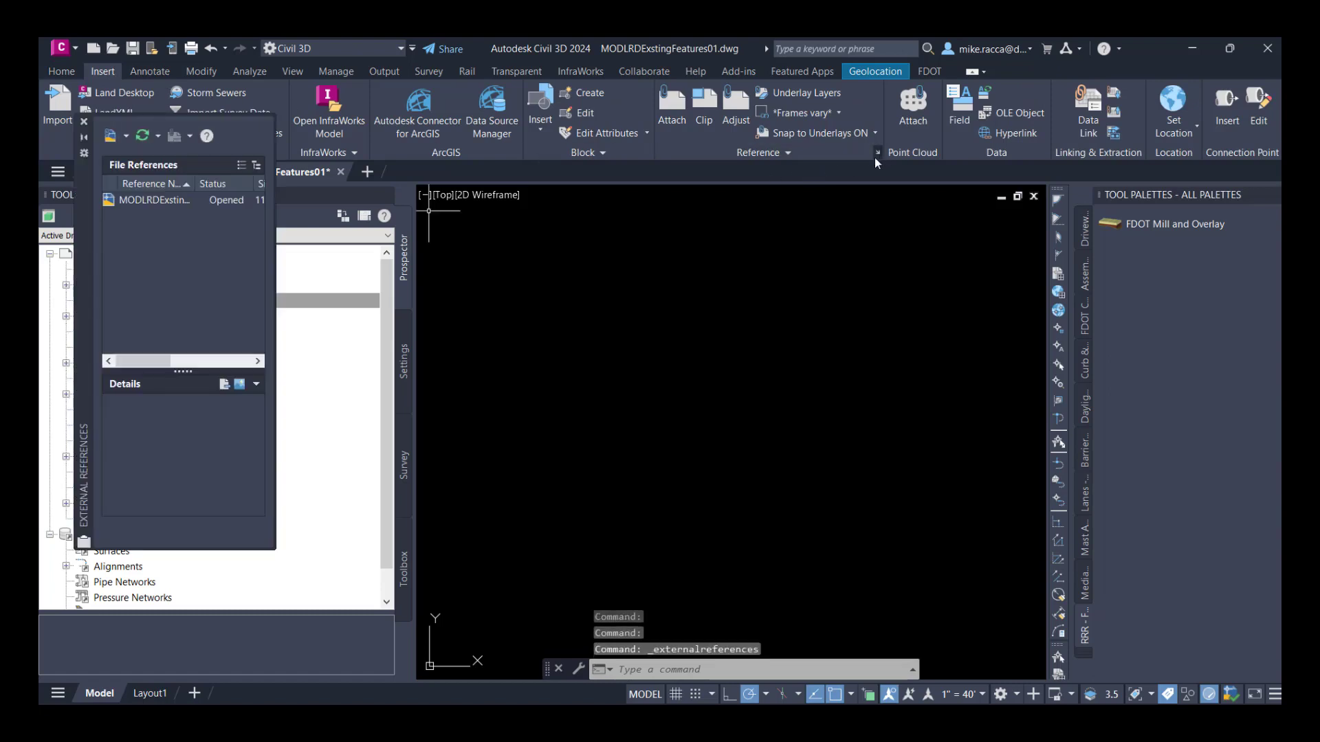
pyautogui.click(126, 137)
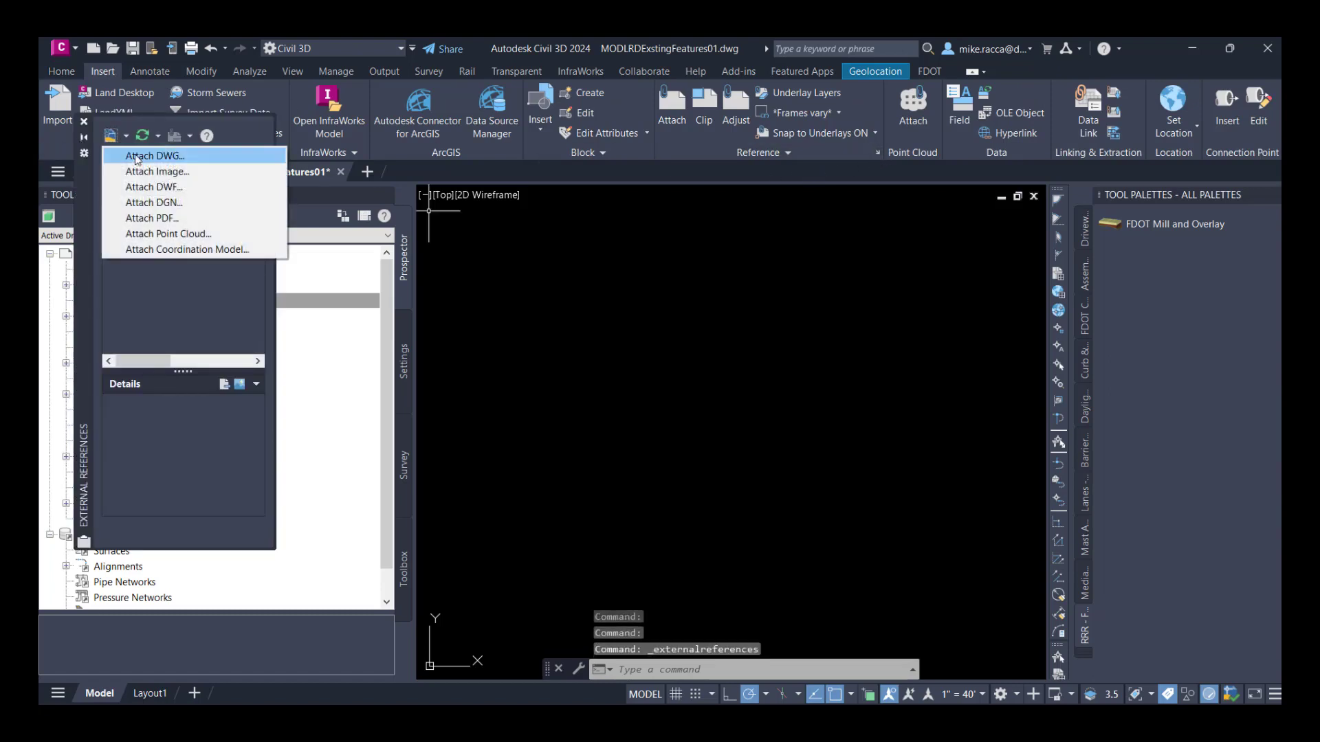
pyautogui.click(140, 157)
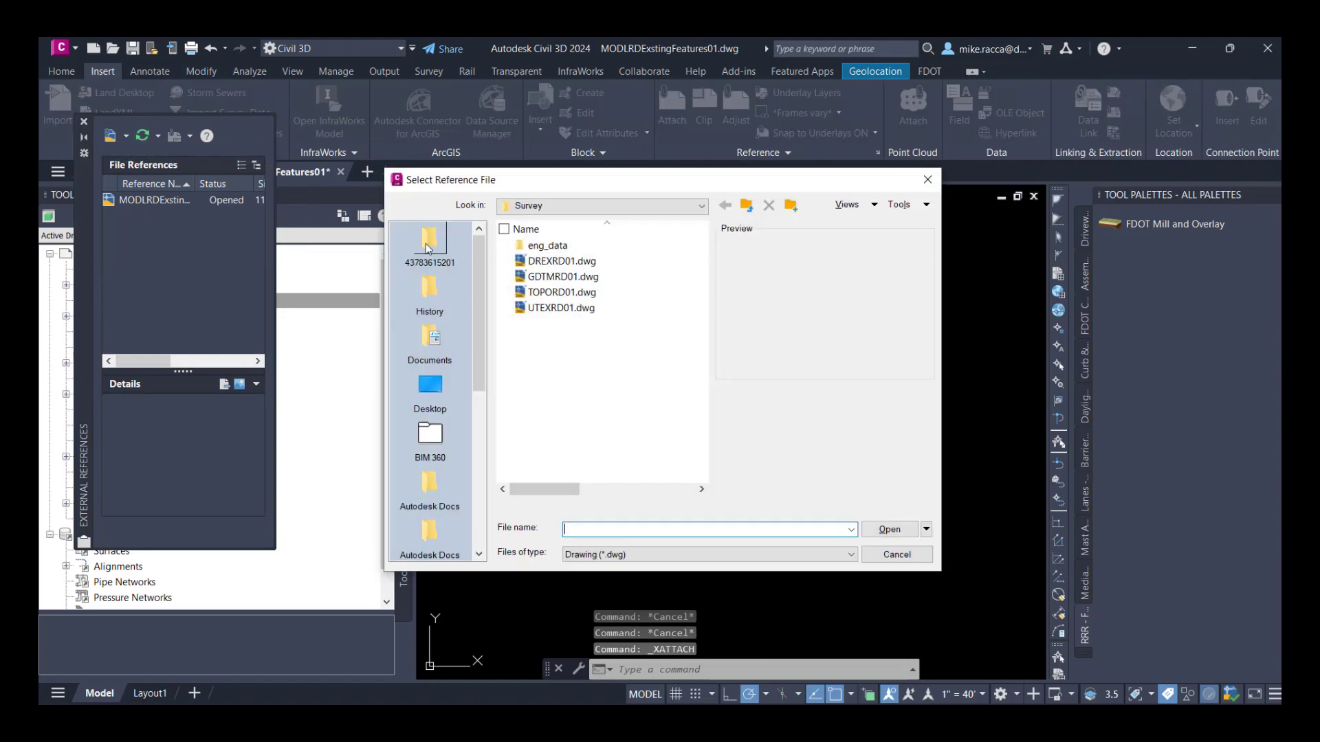
pyautogui.click(428, 248)
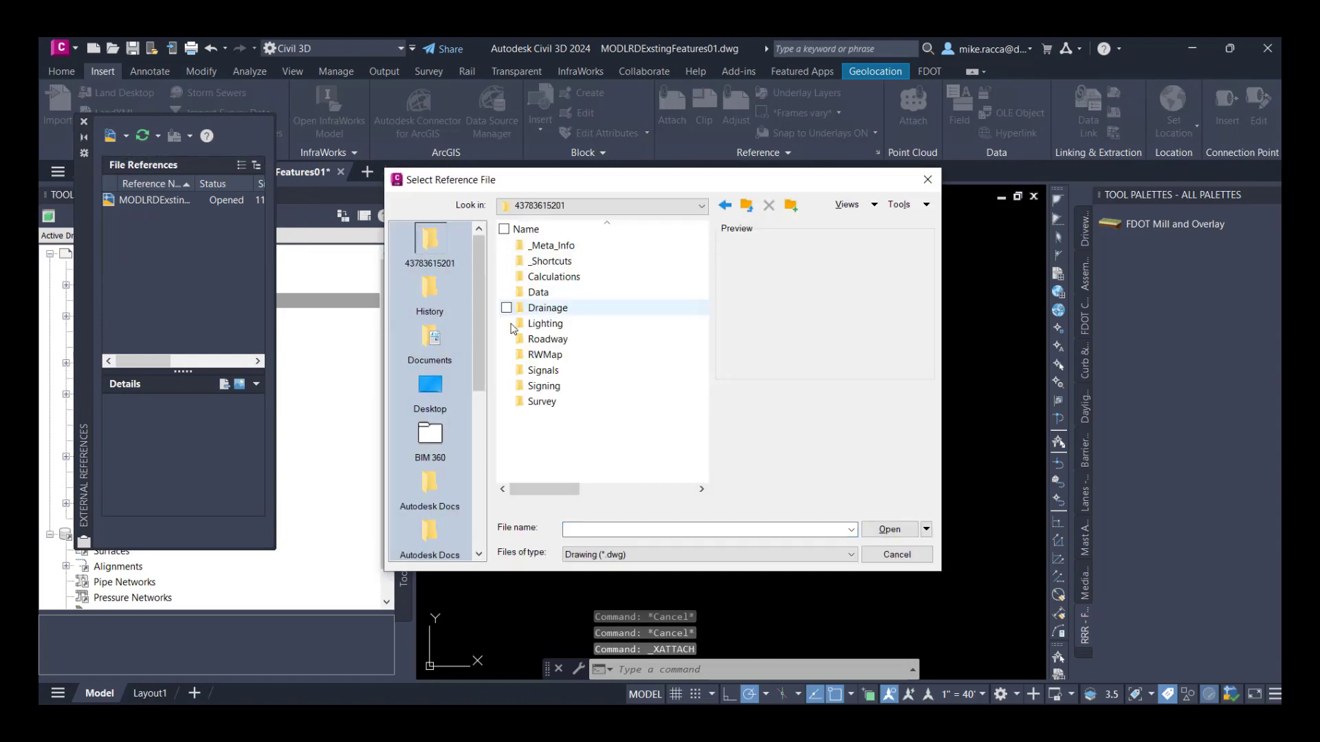
pyautogui.doubleClick(528, 406)
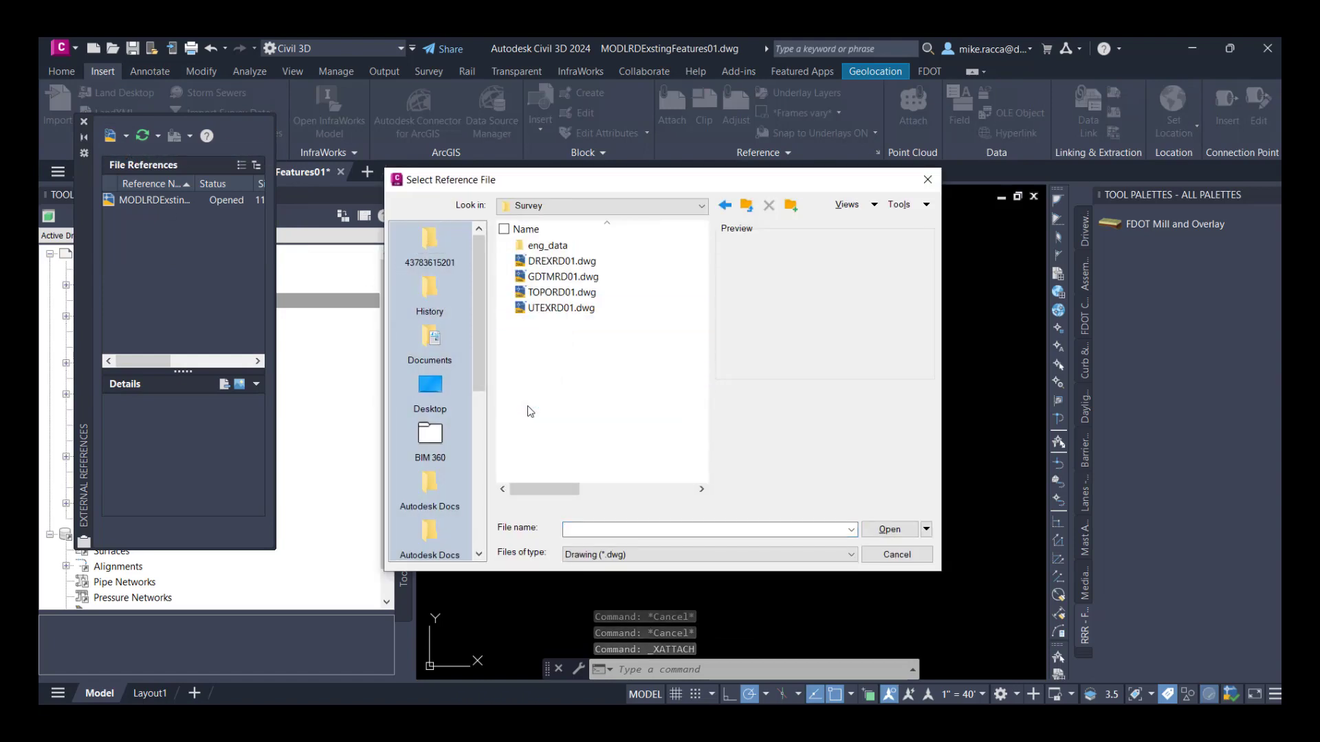
pyautogui.click(545, 294)
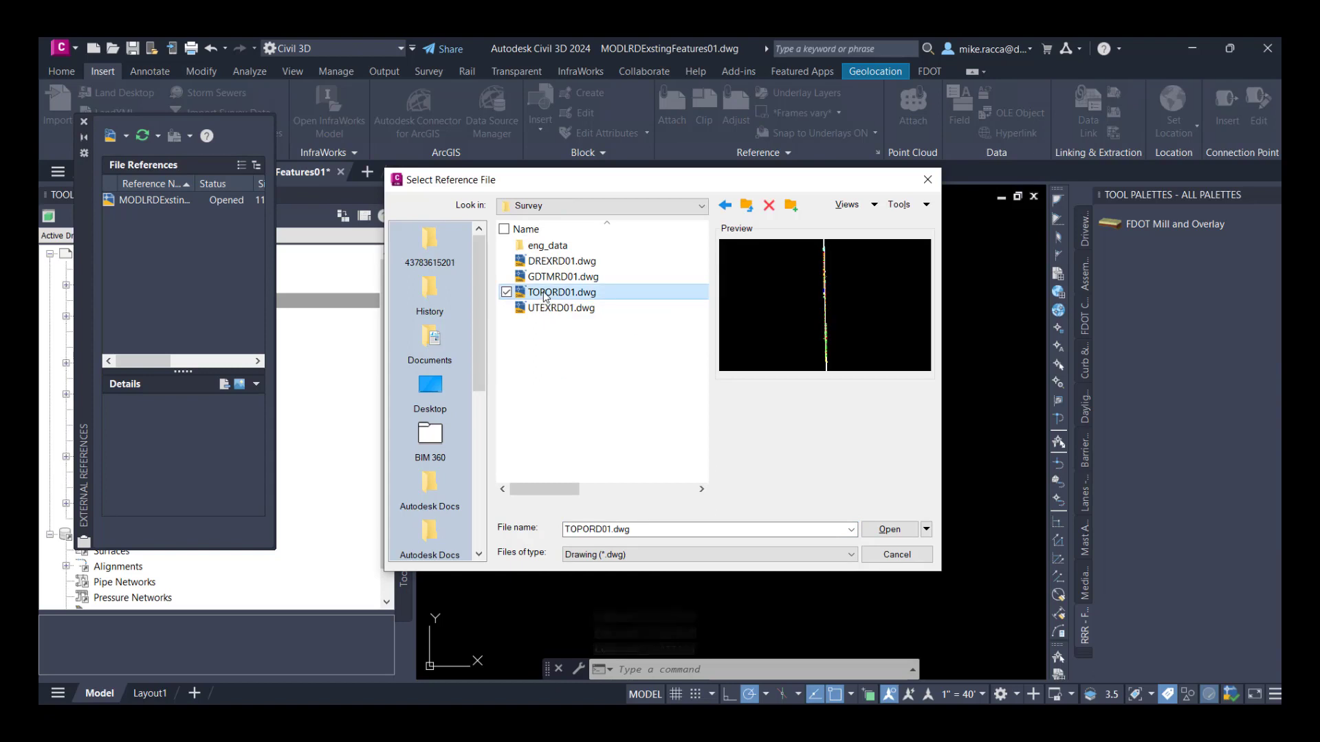
pyautogui.click(888, 530)
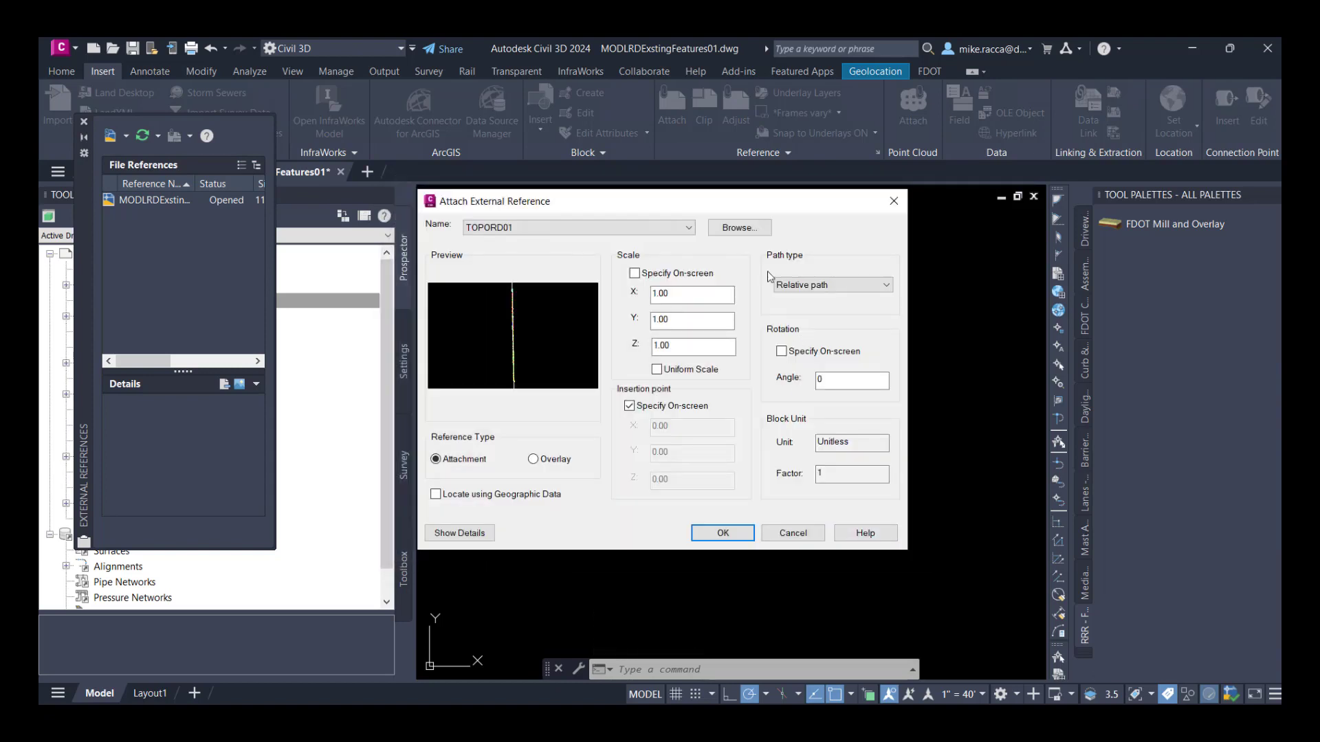
# Step: Attach TOPORD01 at insertion point 0,0,0 instead of specifying it on screen, and close the external references manager
pyautogui.click(630, 406)
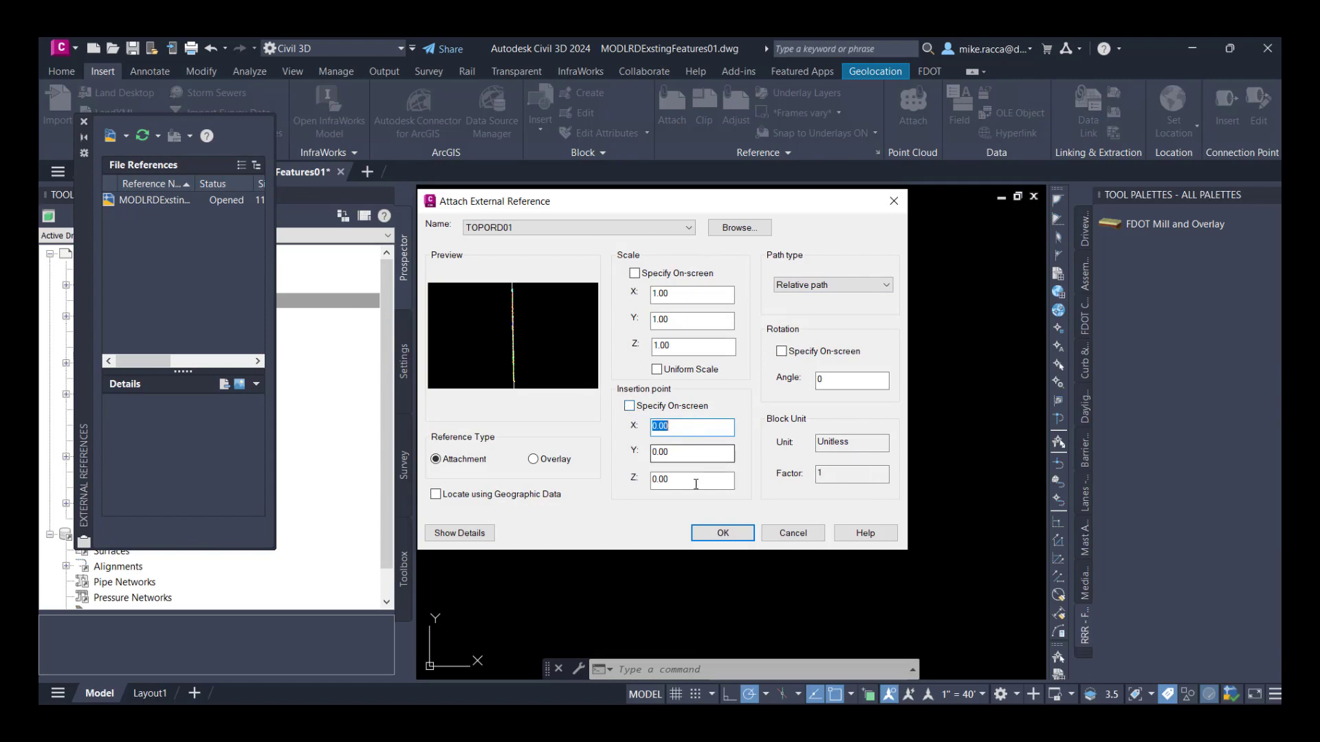
pyautogui.click(716, 534)
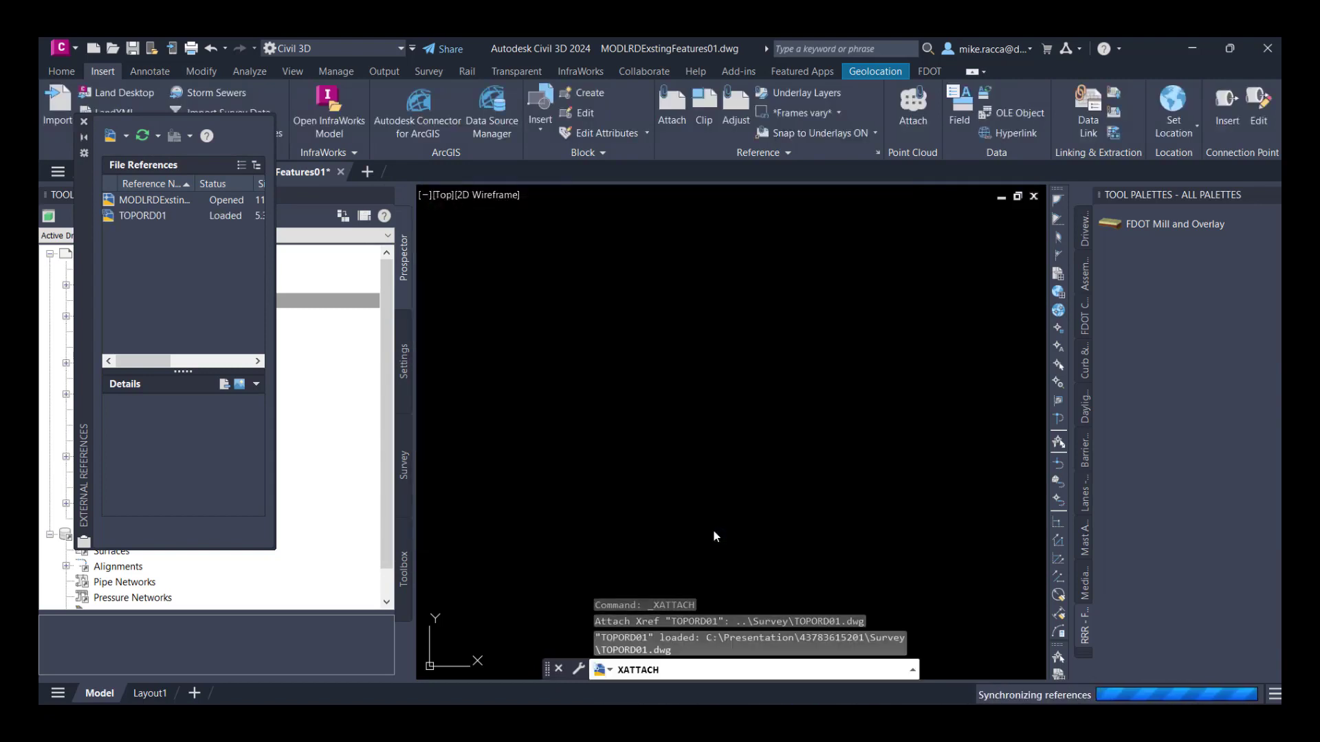
pyautogui.click(83, 122)
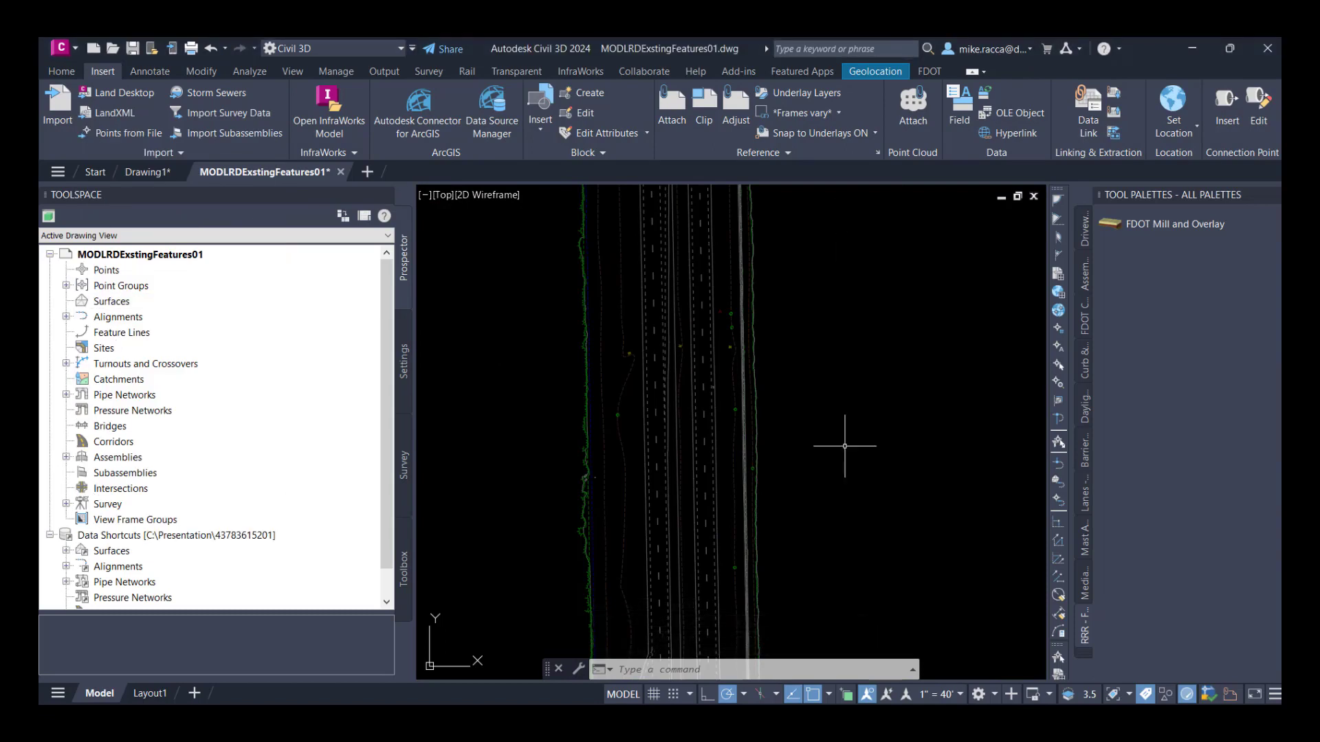
# Step: Create a reference to the ExistingGround surface data shortcut with the Border-Existing [Green] surface style
pyautogui.click(67, 551)
pyautogui.rightClick(149, 568)
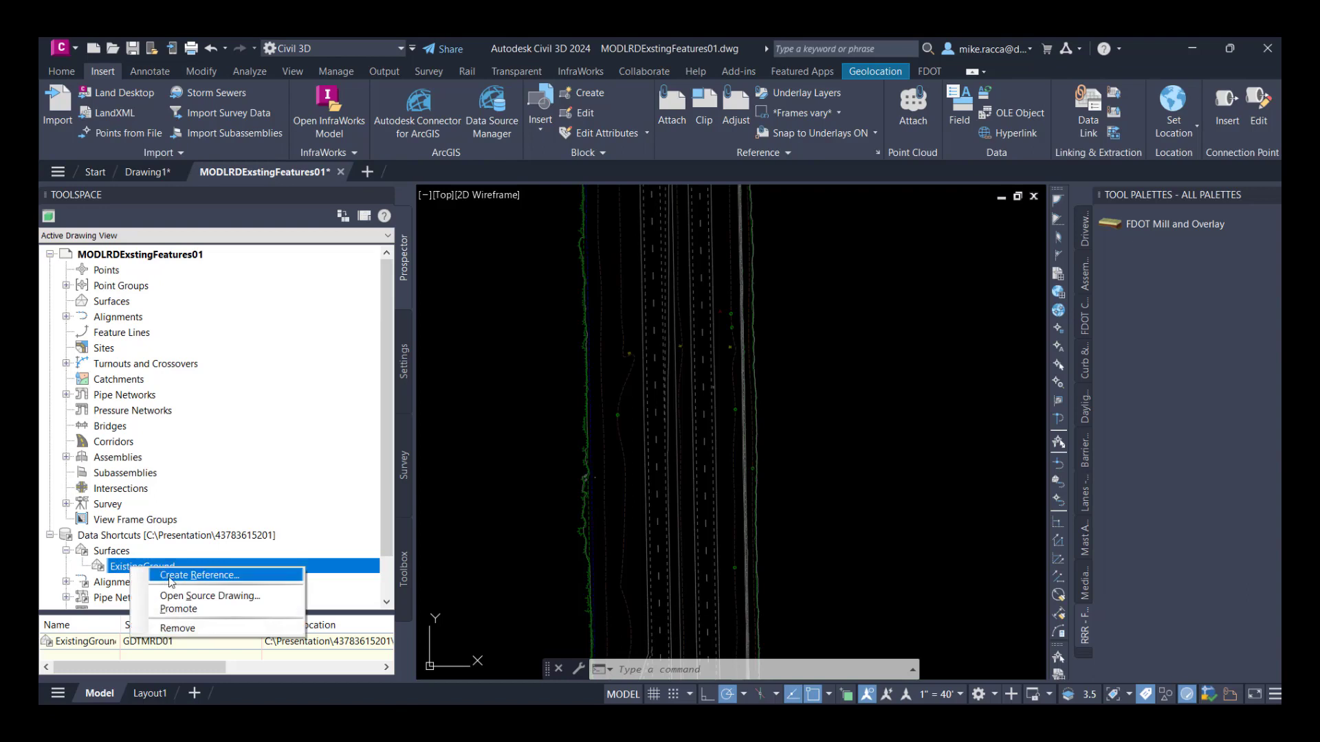
pyautogui.click(176, 577)
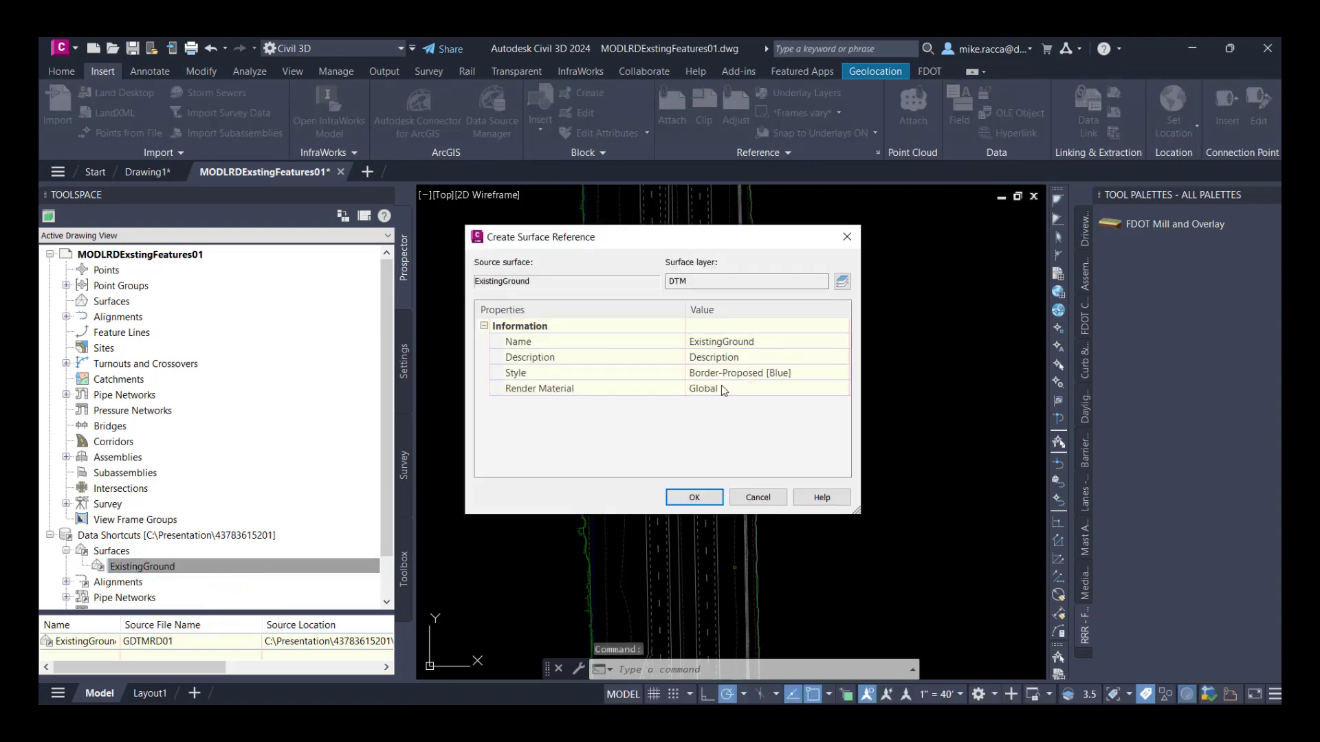
pyautogui.click(839, 376)
pyautogui.click(841, 373)
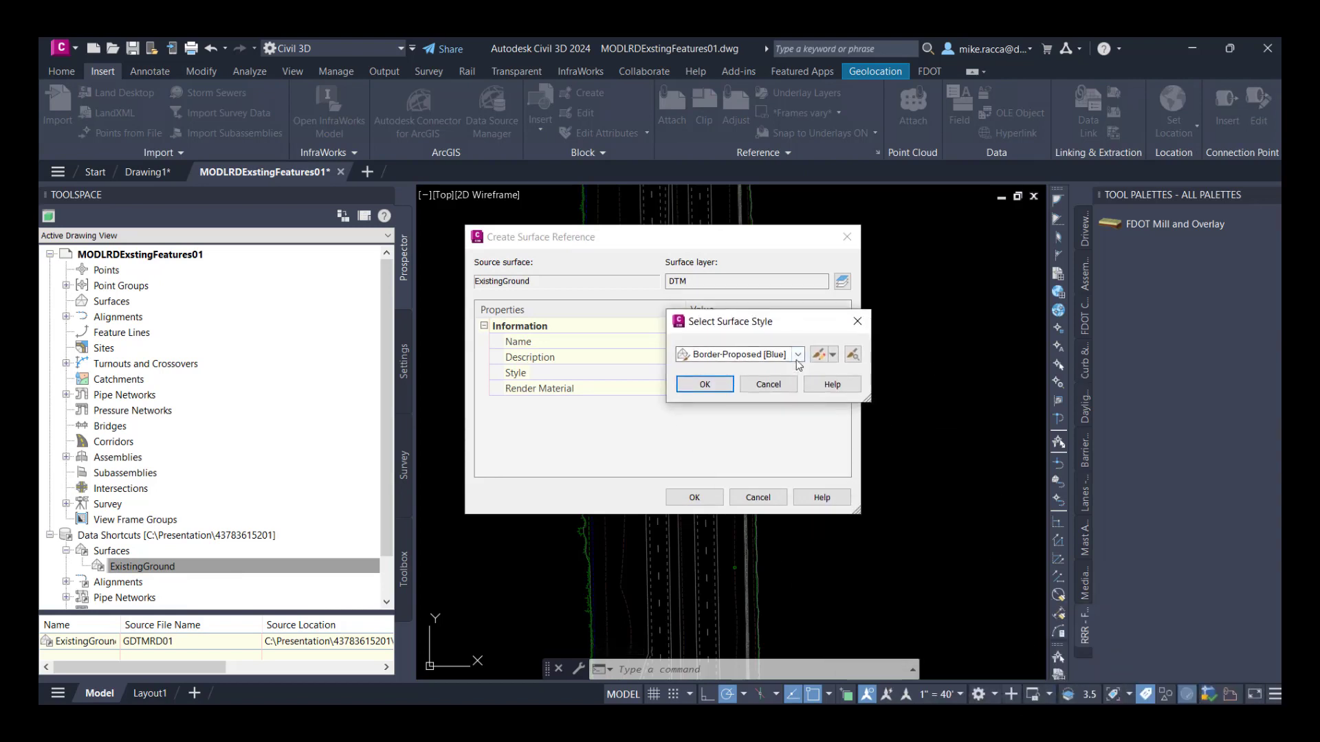
pyautogui.click(798, 354)
pyautogui.scroll(3, 771, 409)
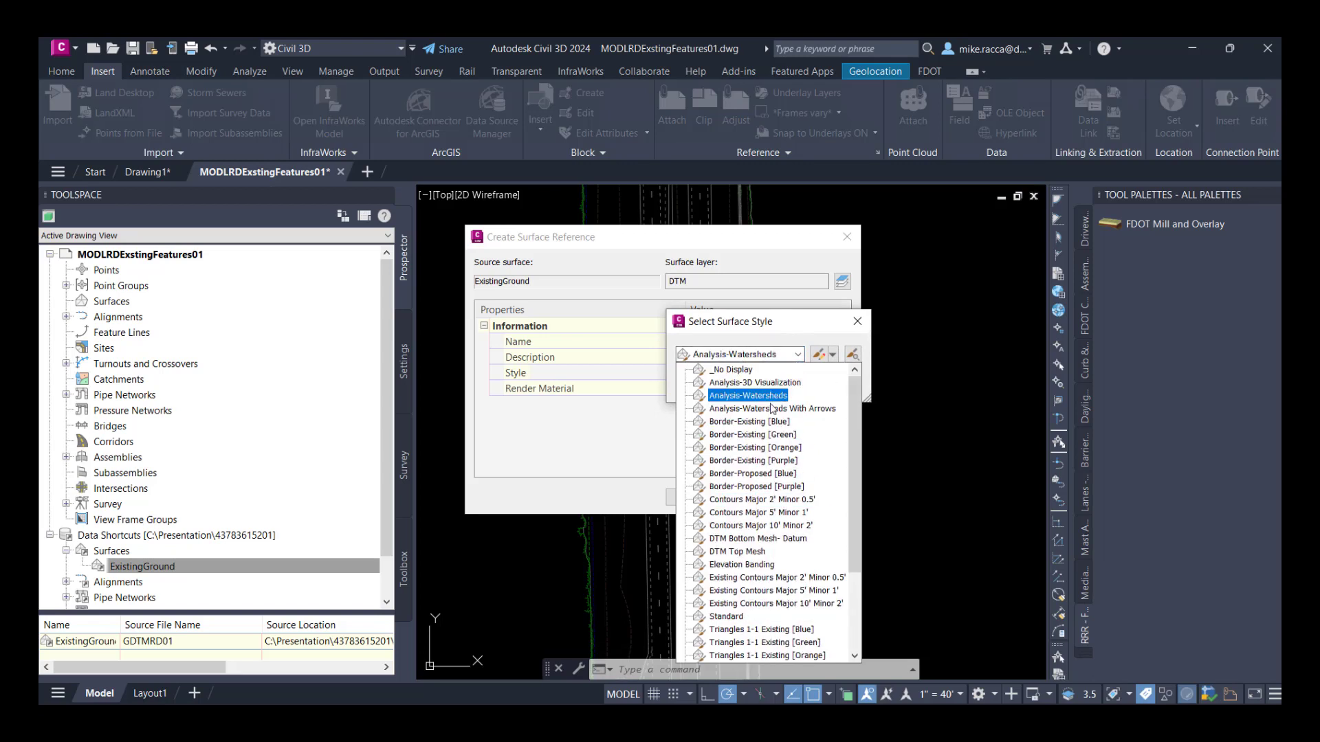
pyautogui.click(761, 436)
pyautogui.click(718, 387)
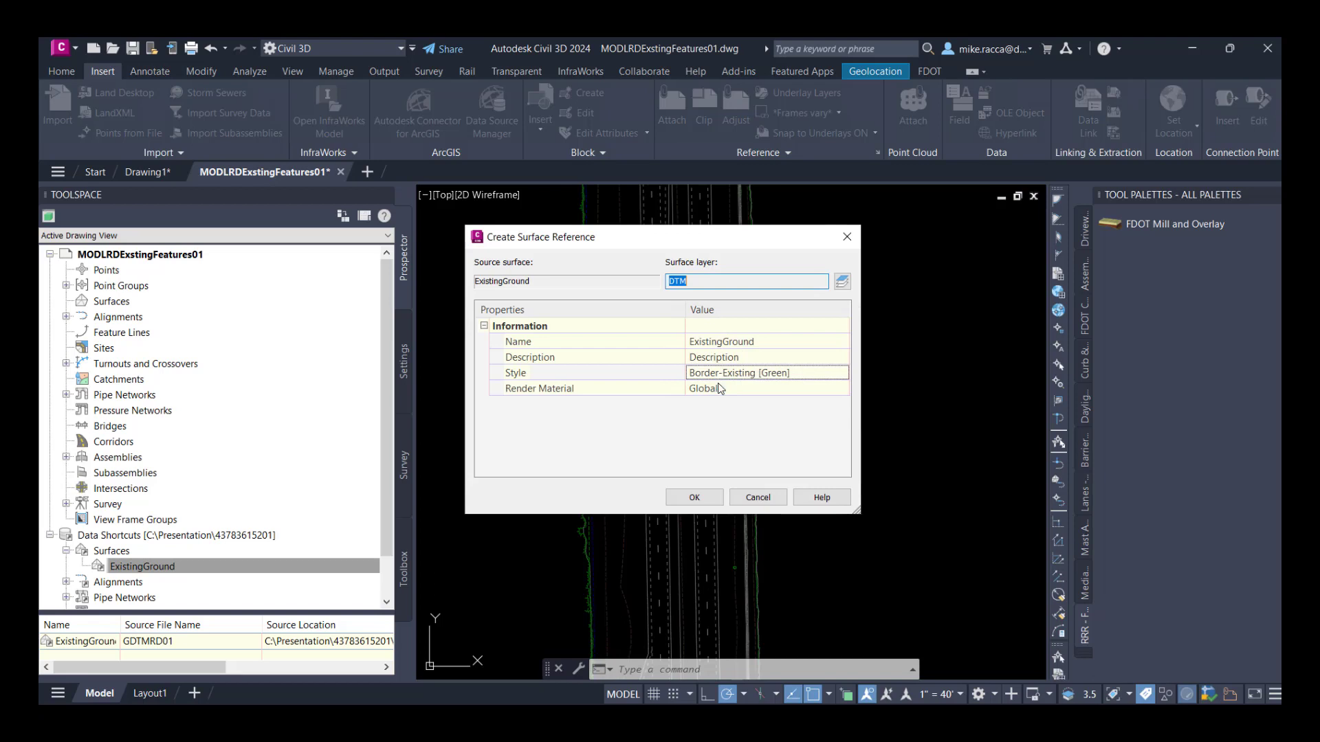
pyautogui.click(694, 496)
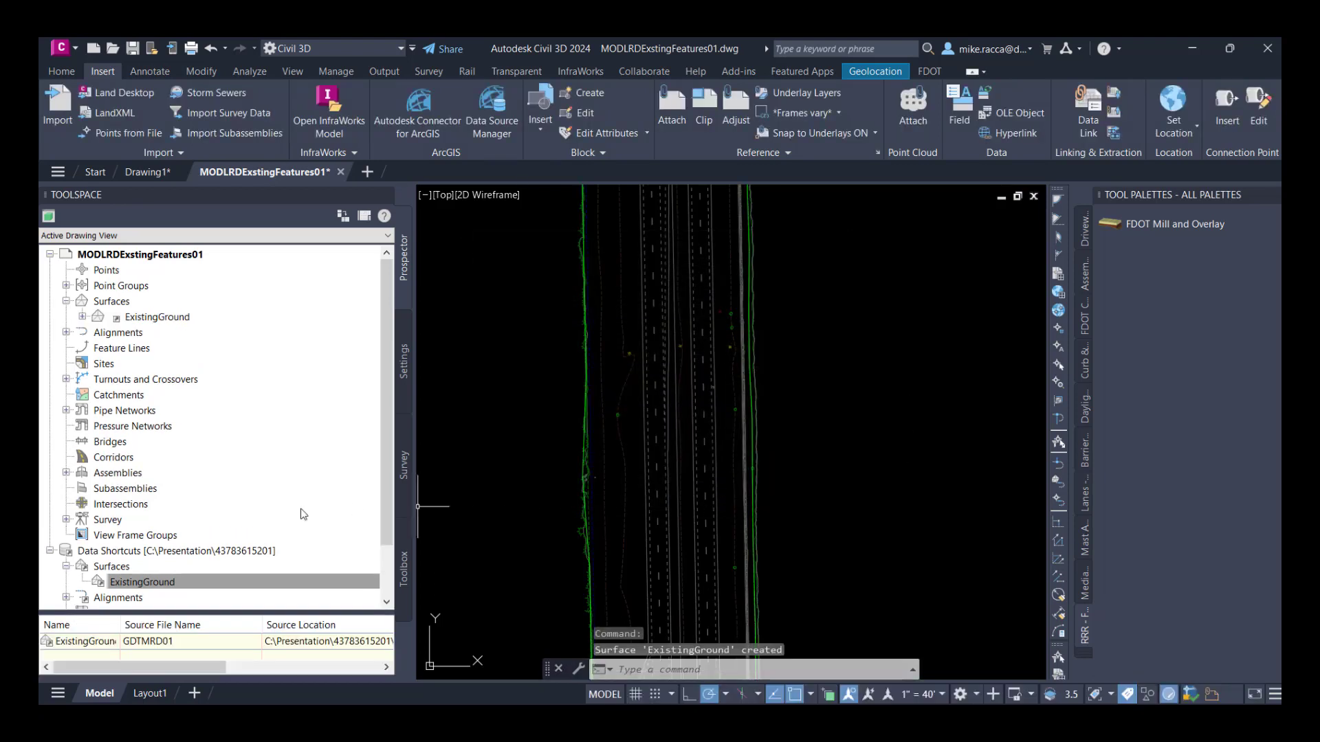
# Step: Create a reference to the CLSR7 centerline alignment data shortcut with the FDOT Proposed alignment style
pyautogui.scroll(-2, 289, 515)
pyautogui.click(231, 520)
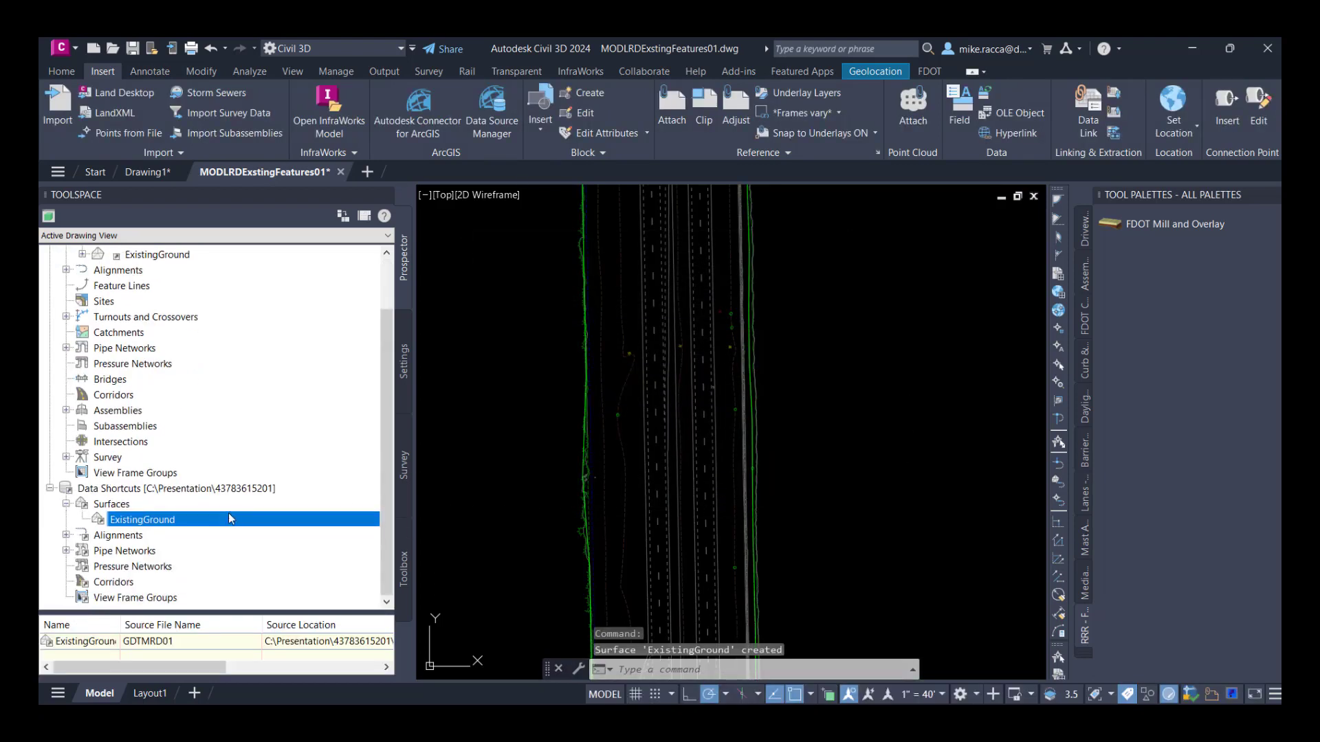
pyautogui.click(66, 535)
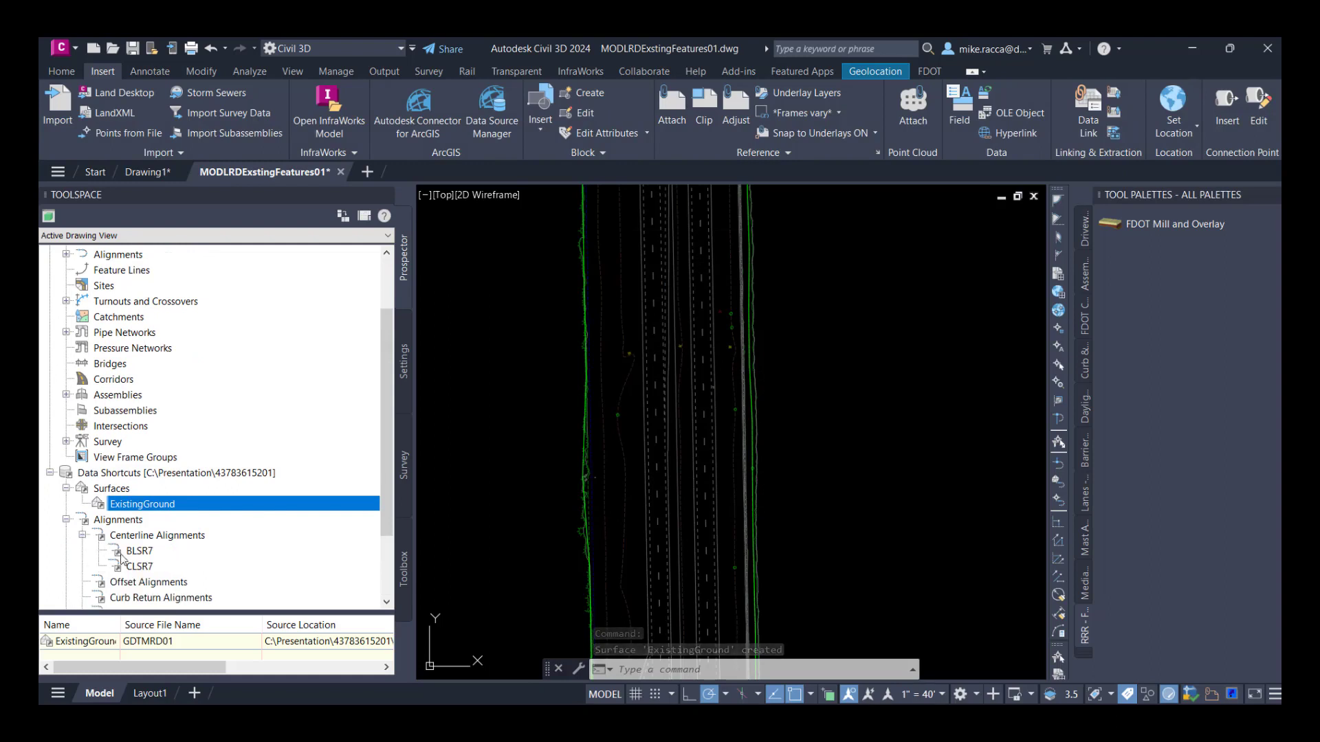
pyautogui.rightClick(135, 566)
pyautogui.click(180, 576)
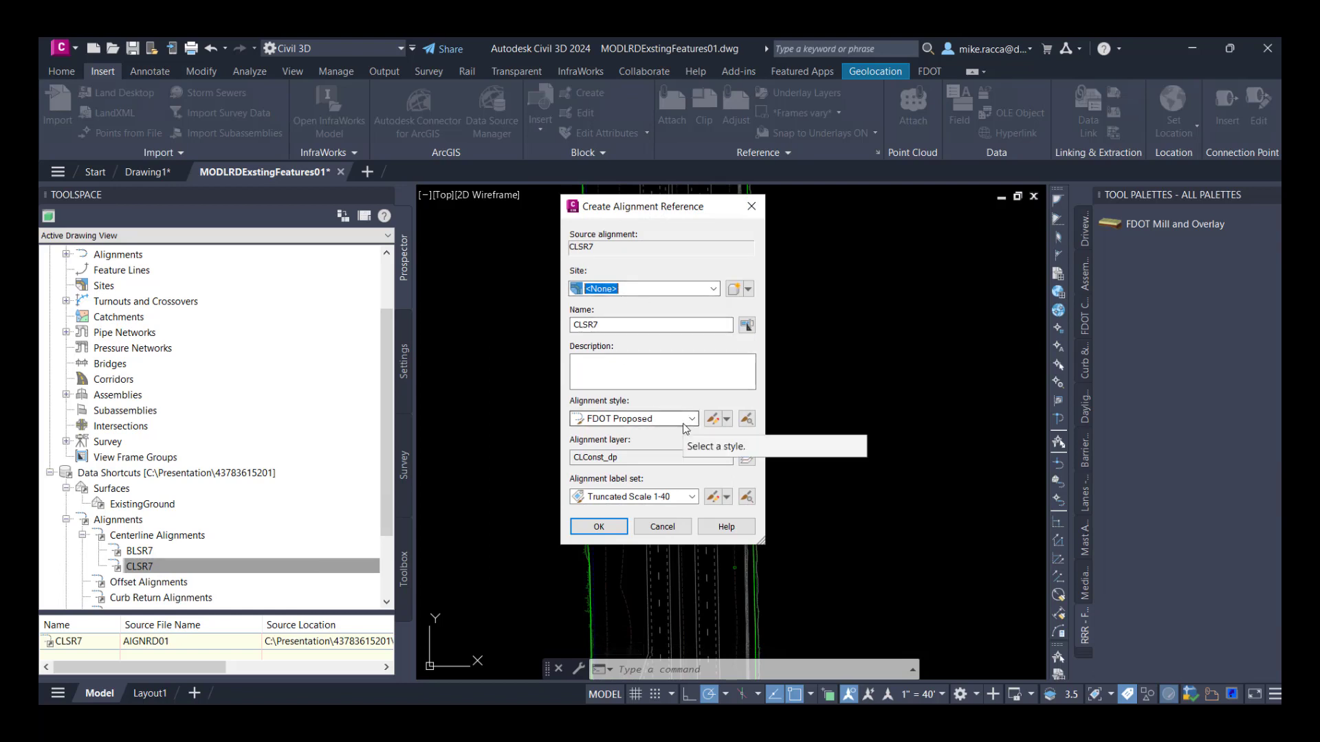
pyautogui.click(683, 422)
pyautogui.click(684, 423)
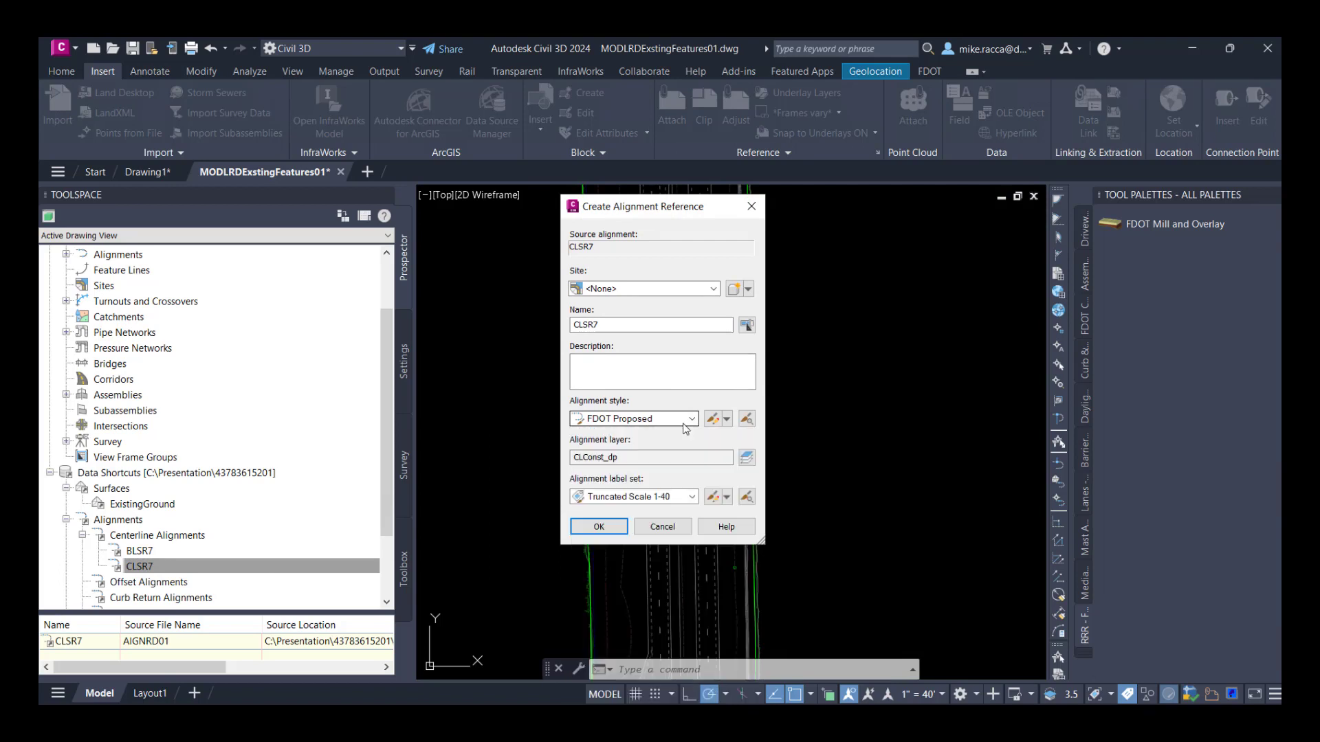
pyautogui.click(599, 527)
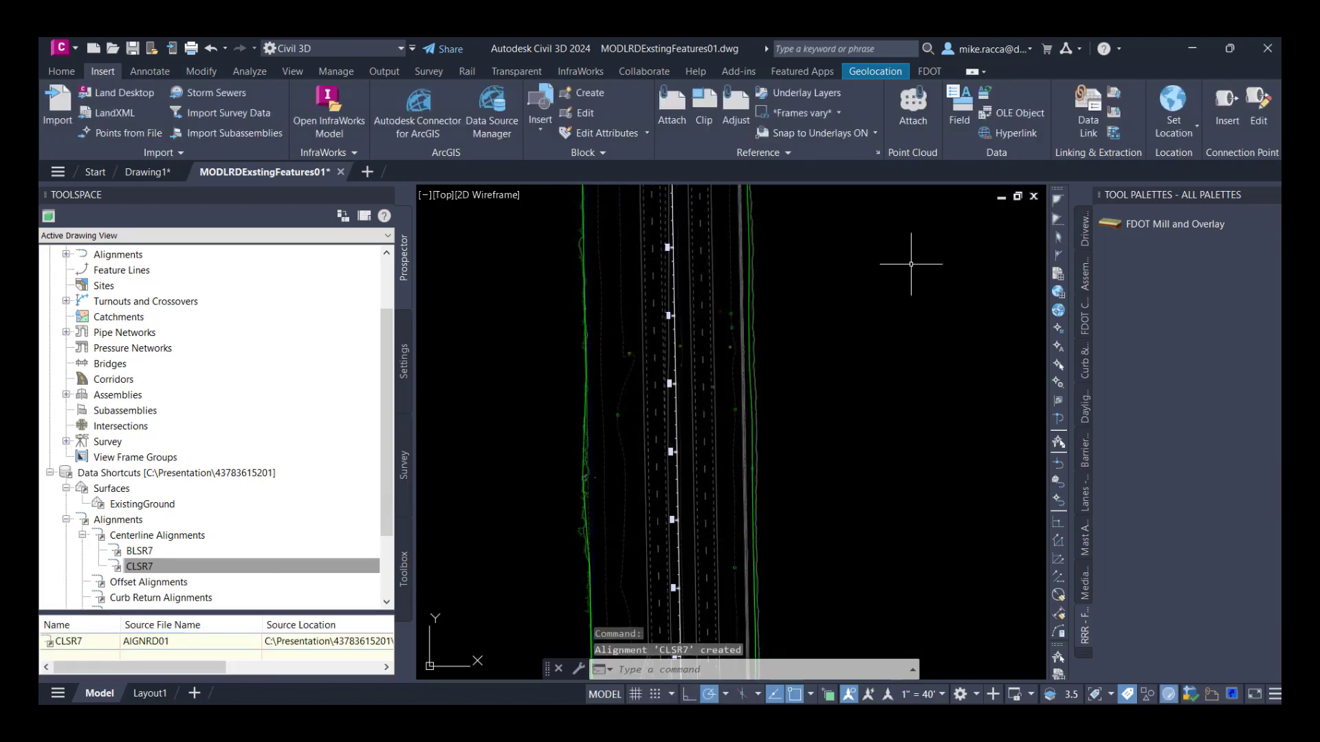
# Step: Open Project Explorer and examine the calculated stations of the CLSR7 alignment
pyautogui.click(59, 72)
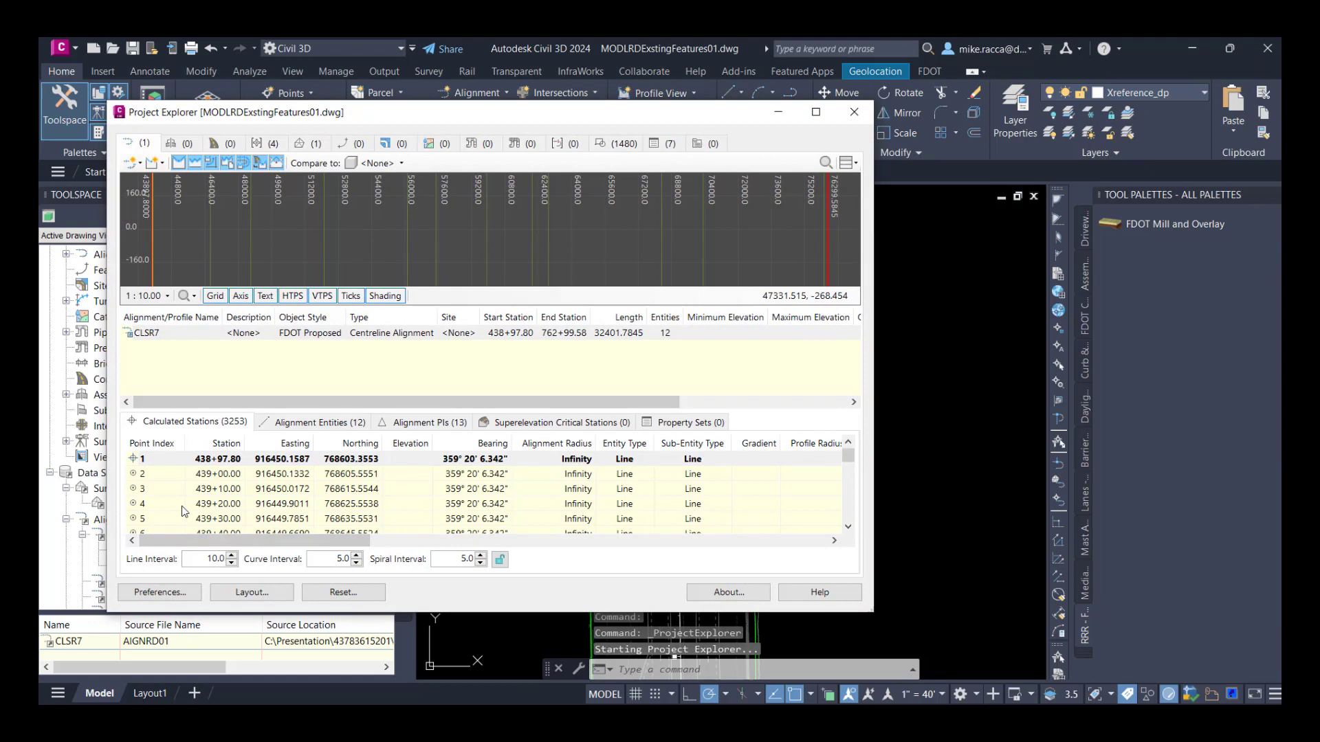
pyautogui.scroll(-6, 763, 496)
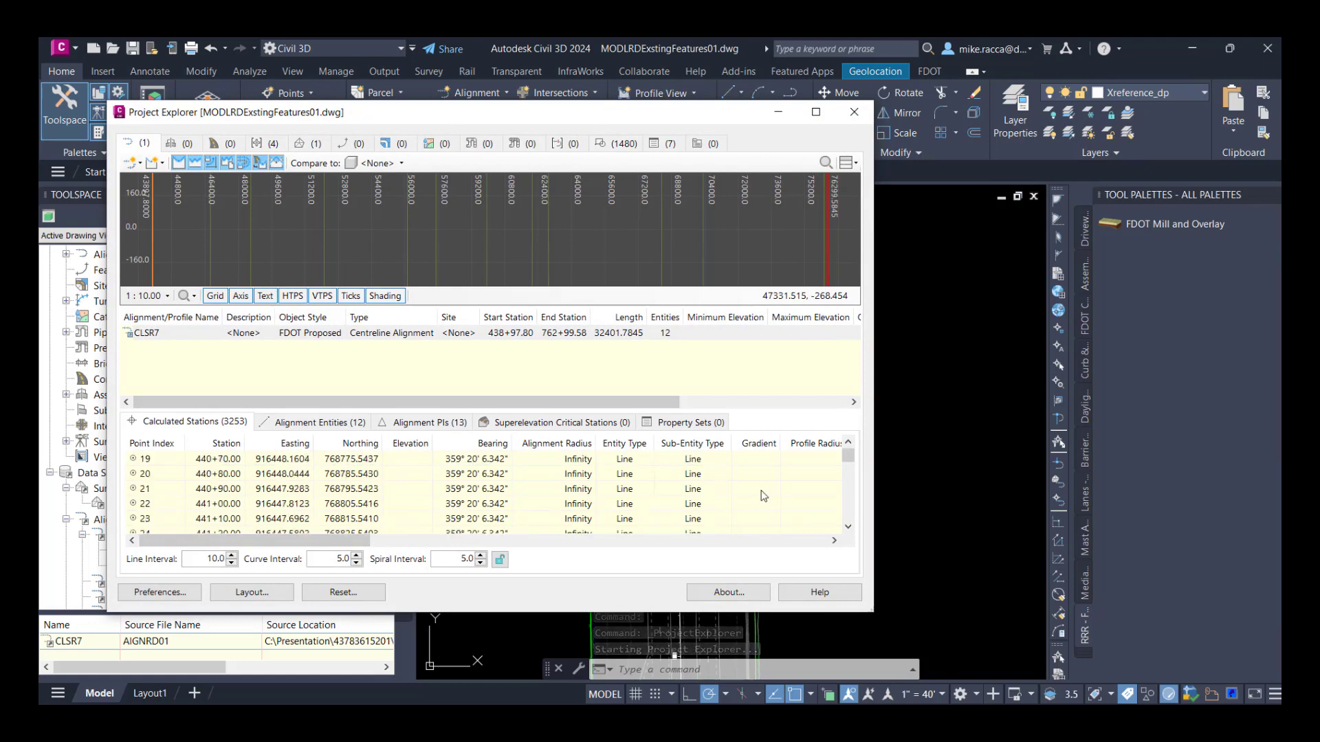
pyautogui.moveTo(850, 455); pyautogui.dragTo(850, 478)
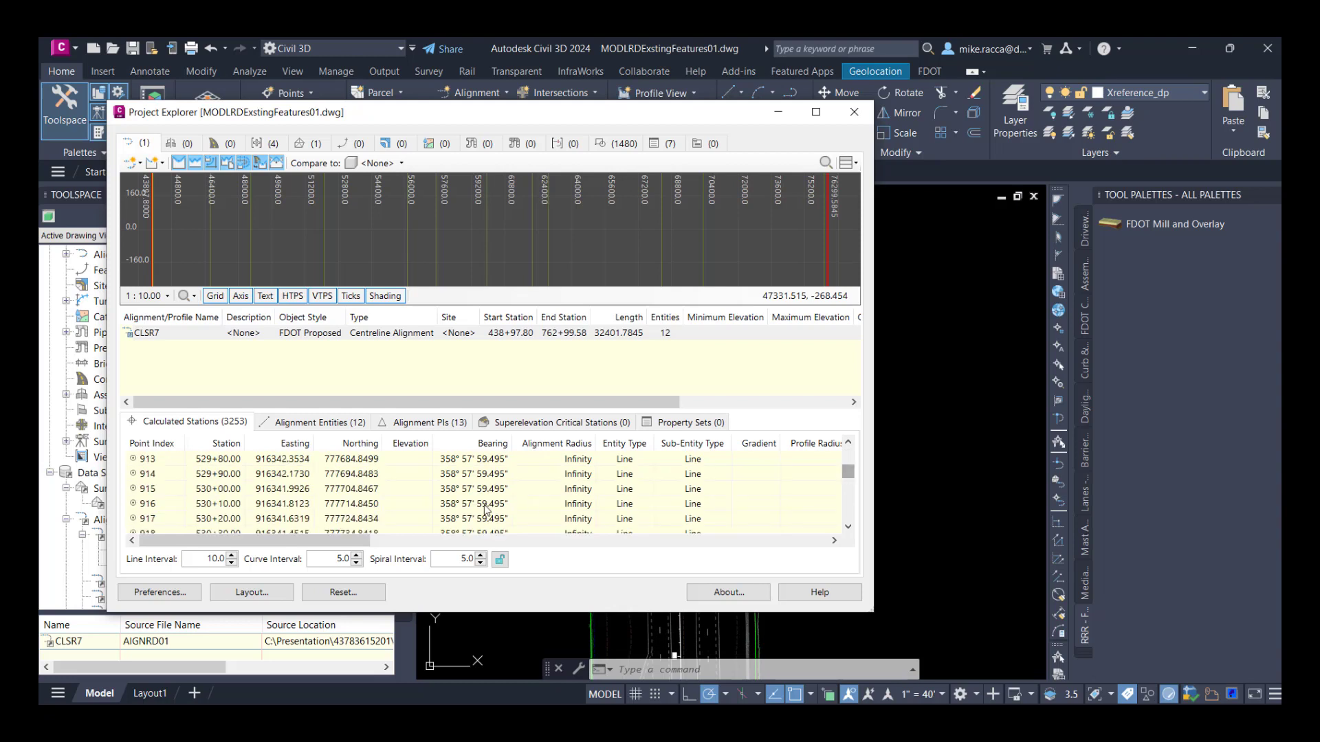
# Step: Find station 534+00 in the calculated stations of CLSR7, zoom the drawing to that point, and close Project Explorer
pyautogui.scroll(-15, 245, 510)
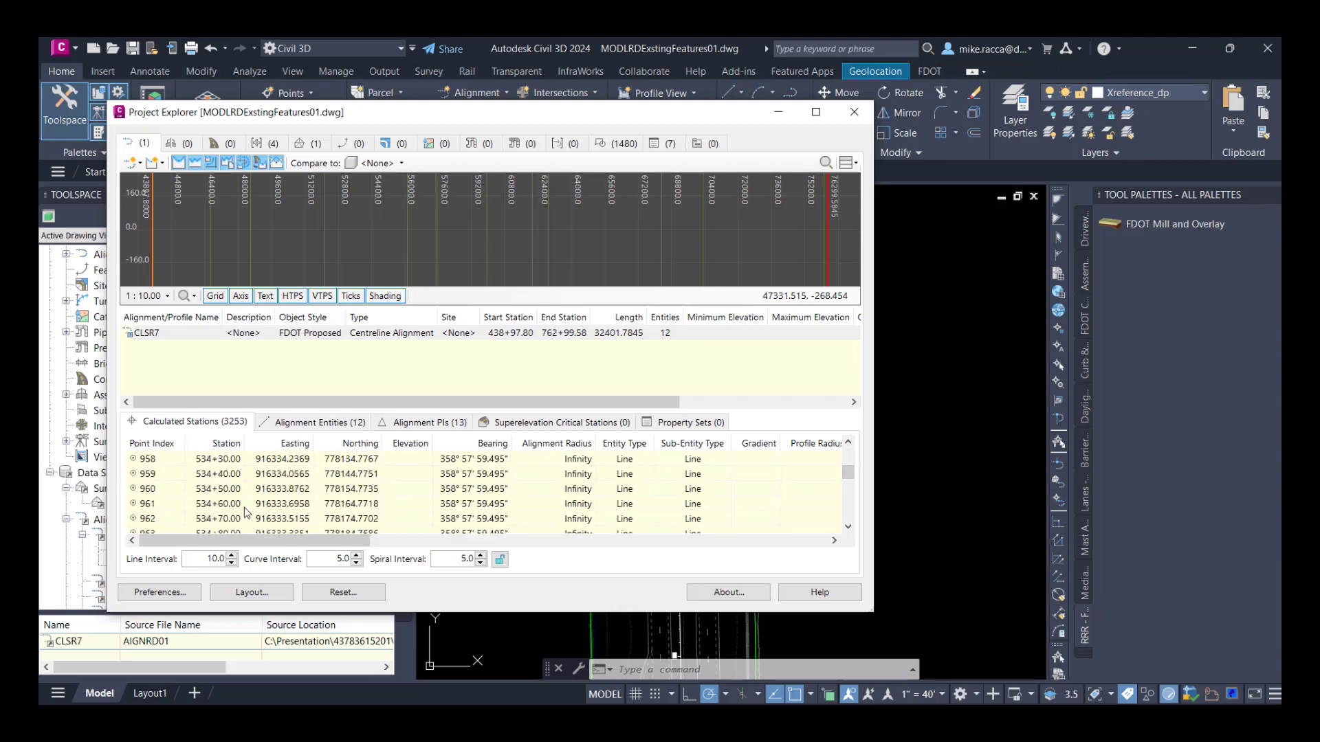
pyautogui.scroll(3, 187, 495)
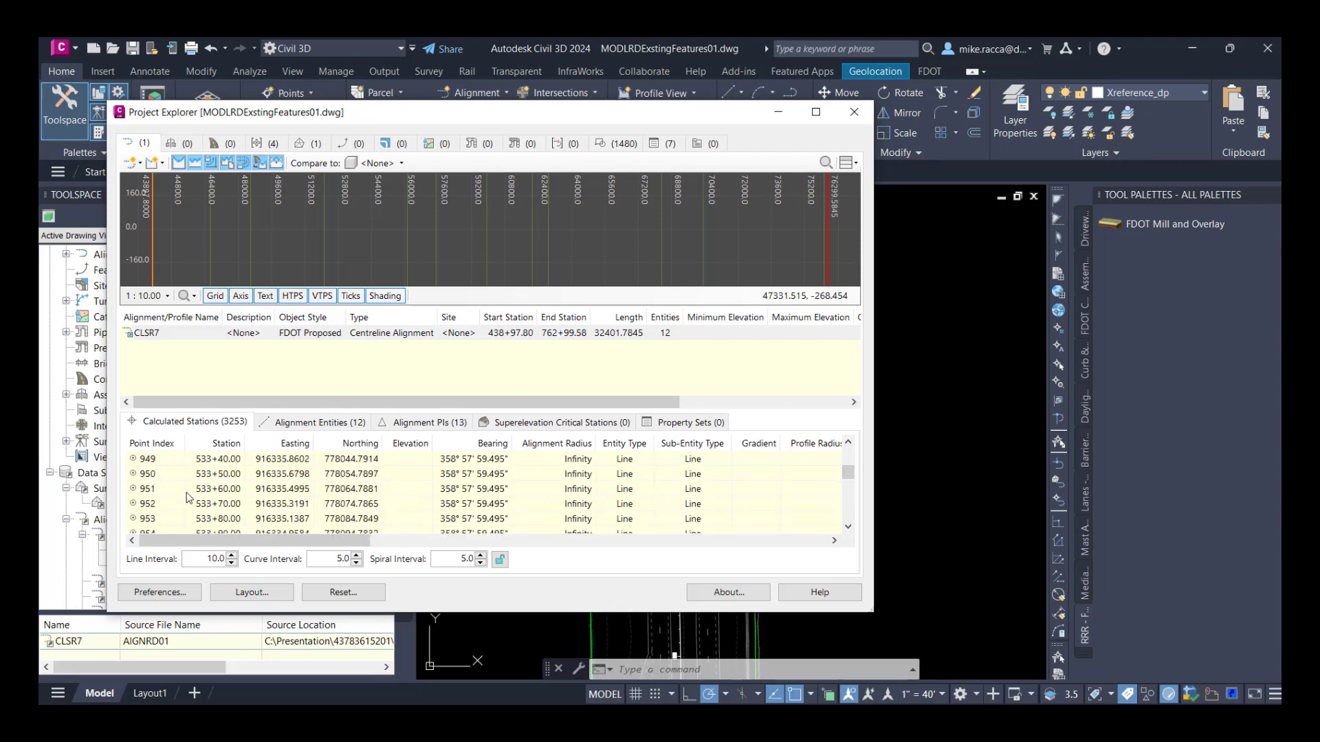
pyautogui.scroll(1, 189, 497)
pyautogui.scroll(-2, 158, 505)
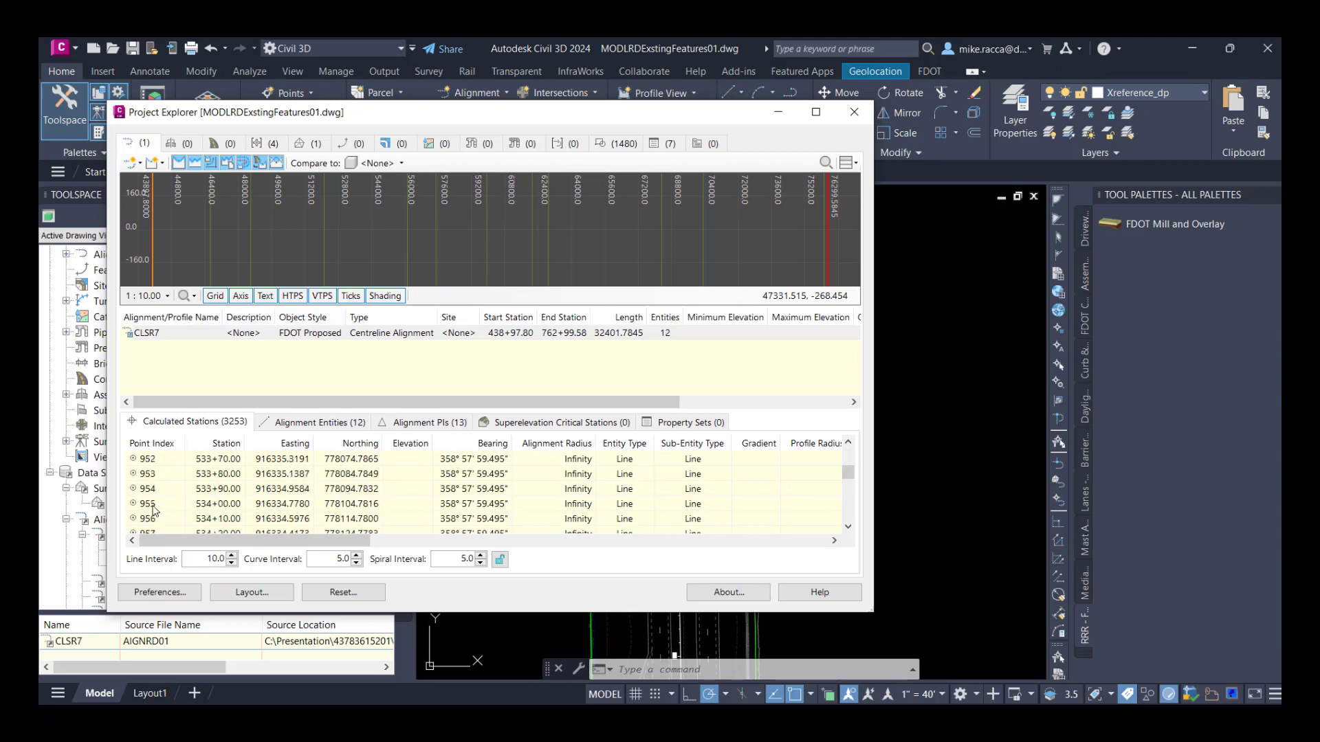
pyautogui.click(154, 508)
pyautogui.rightClick(152, 508)
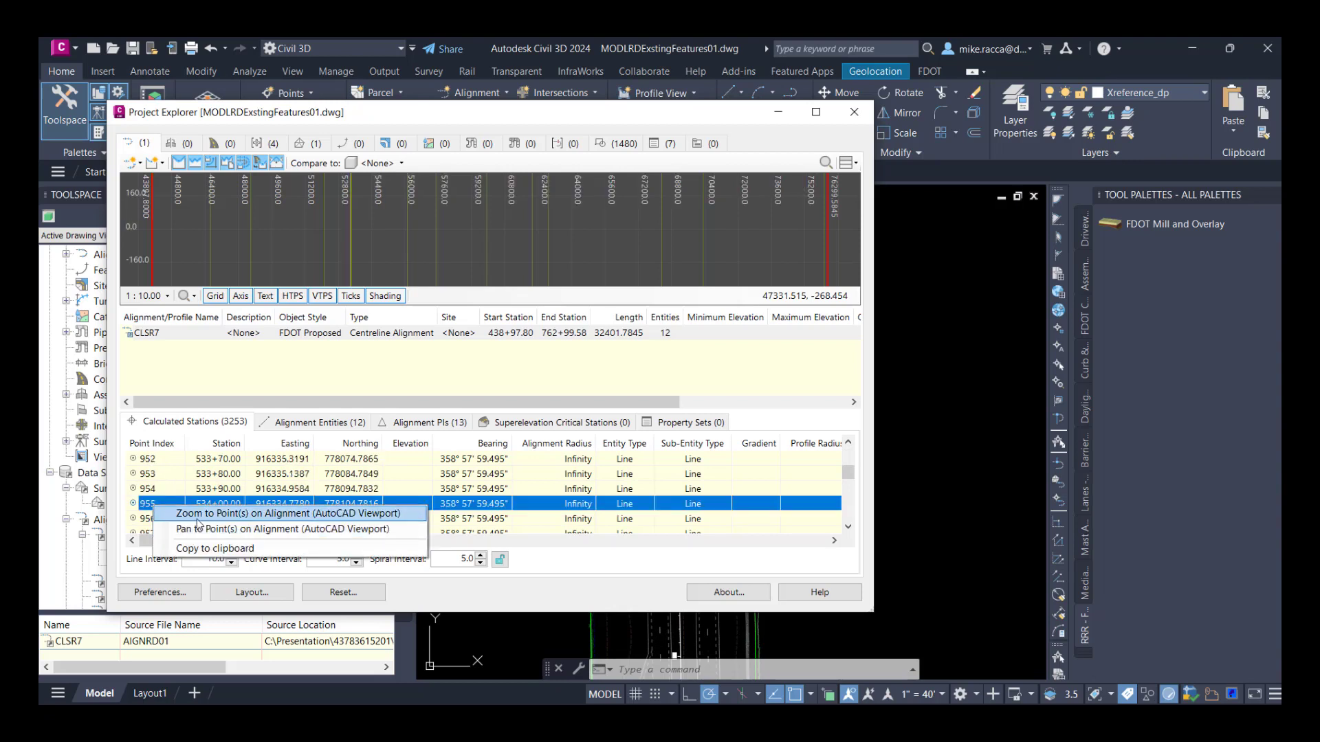
pyautogui.click(248, 519)
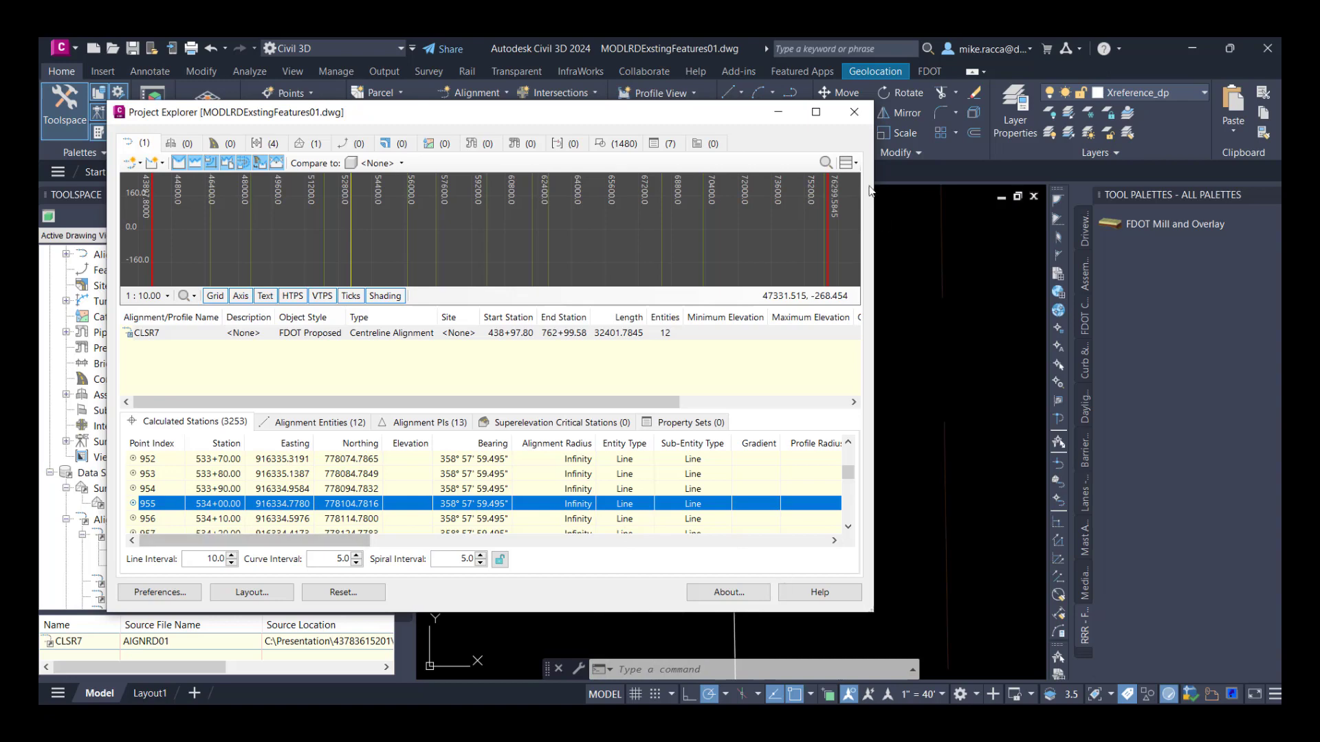
pyautogui.click(854, 111)
pyautogui.scroll(-5, 703, 413)
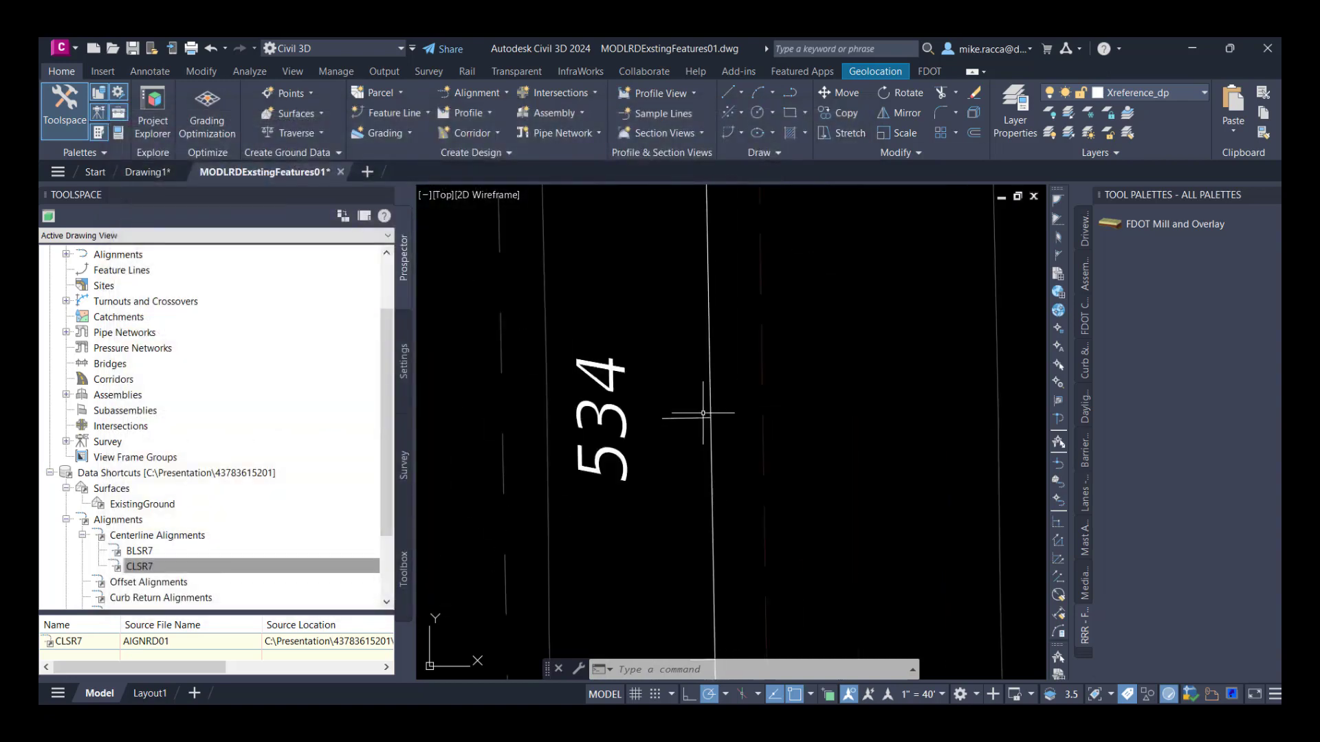
pyautogui.scroll(-2, 715, 413)
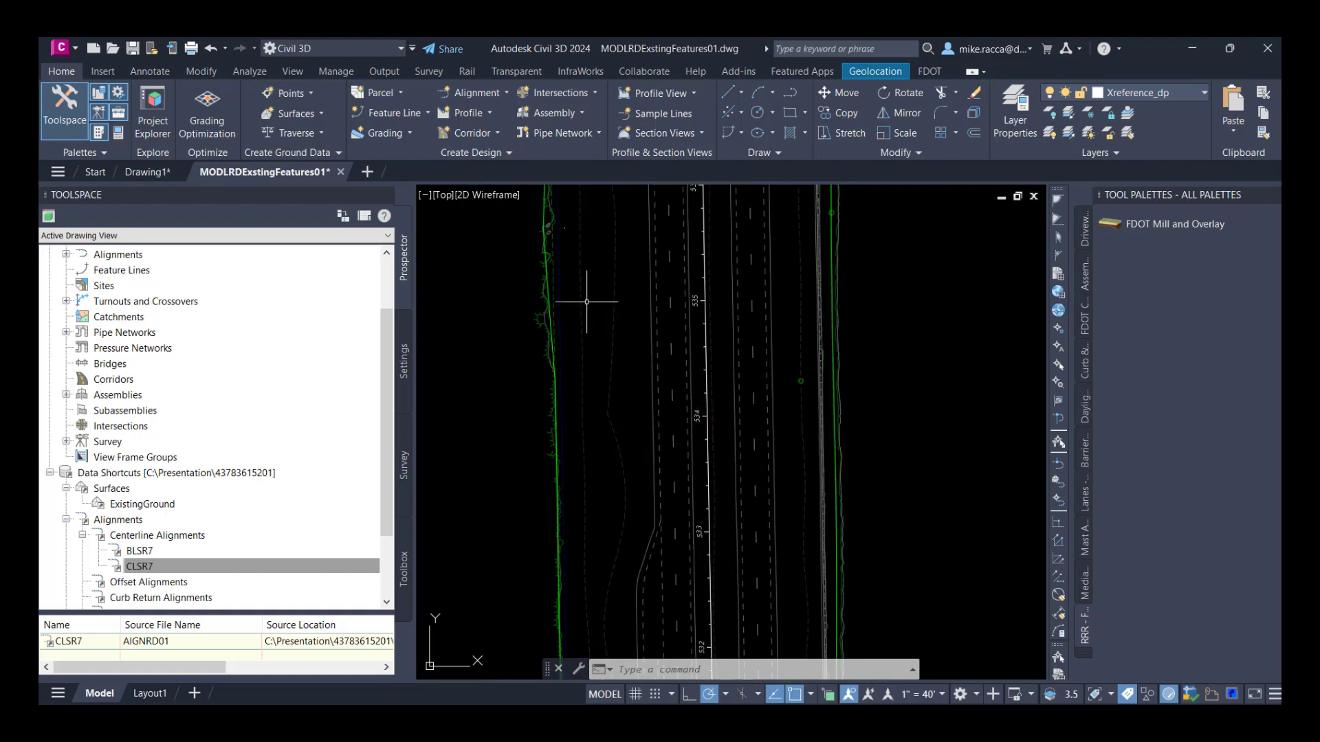
# Step: Start creating a new assembly and name it Assembly - ExistingFeatures
pyautogui.moveTo(586, 301)
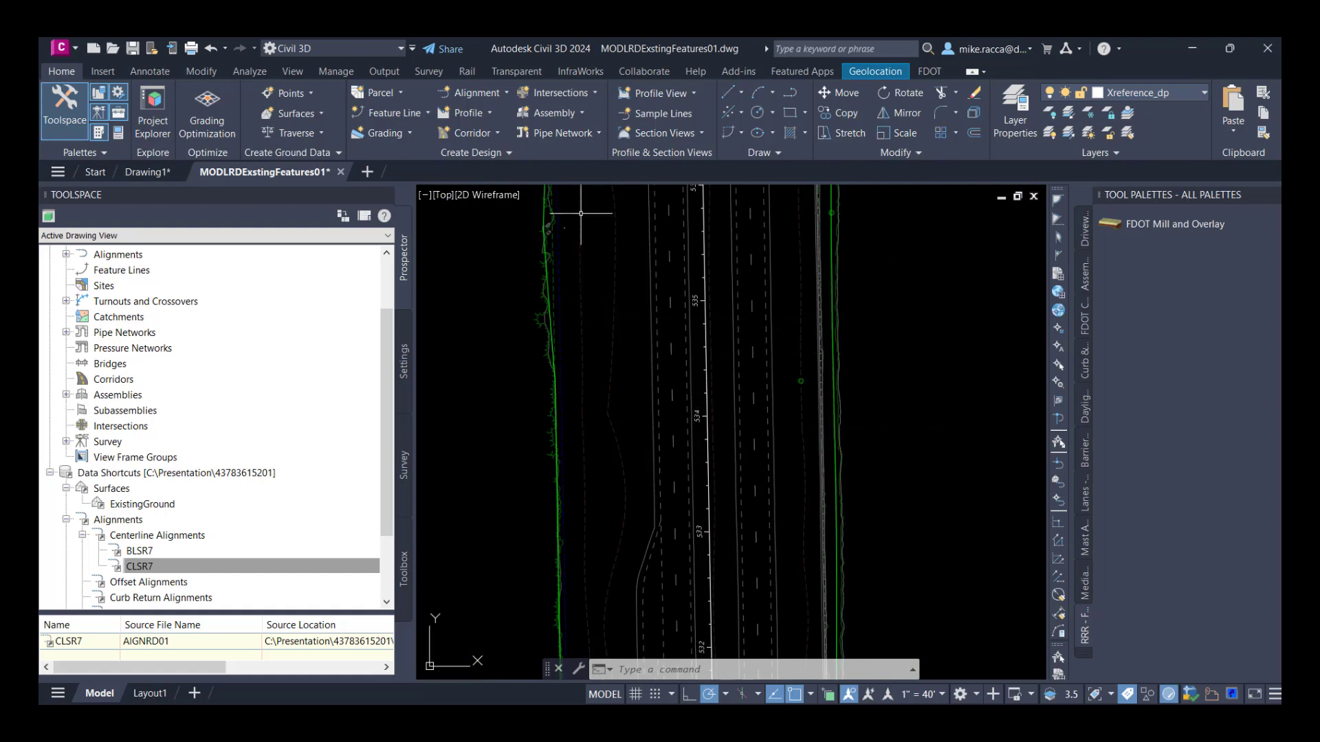
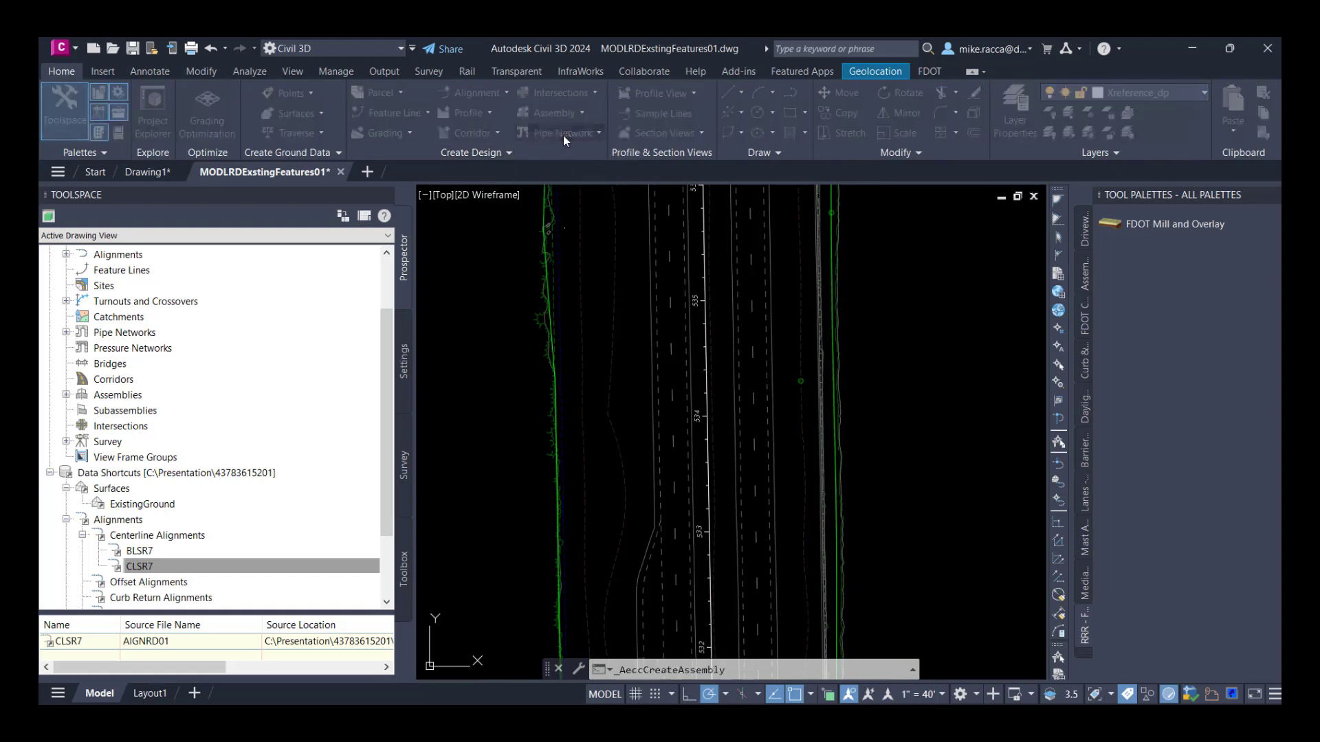
pyautogui.click(724, 268)
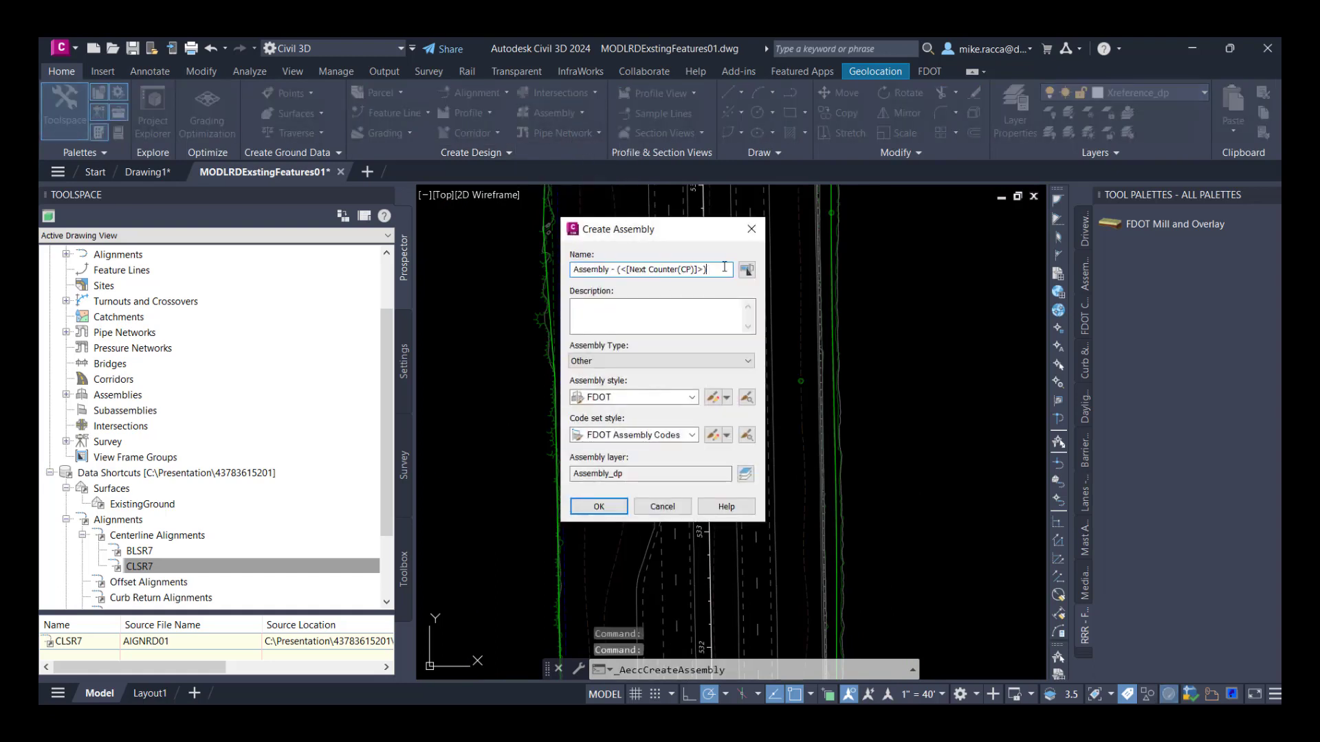
pyautogui.press('BackSpace')
pyautogui.press('BackSpace')
pyautogui.press('BackSpace')
pyautogui.press('BackSpace')
pyautogui.press('BackSpace')
pyautogui.press('BackSpace')
pyautogui.press('BackSpace')
pyautogui.press('BackSpace')
pyautogui.press('BackSpace')
pyautogui.press('BackSpace')
pyautogui.press('BackSpace')
pyautogui.press('BackSpace')
pyautogui.press('BackSpace')
pyautogui.press('BackSpace')
pyautogui.press('BackSpace')
pyautogui.press('BackSpace')
pyautogui.press('BackSpace')
pyautogui.press('BackSpace')
pyautogui.press('BackSpace')
pyautogui.press('BackSpace')
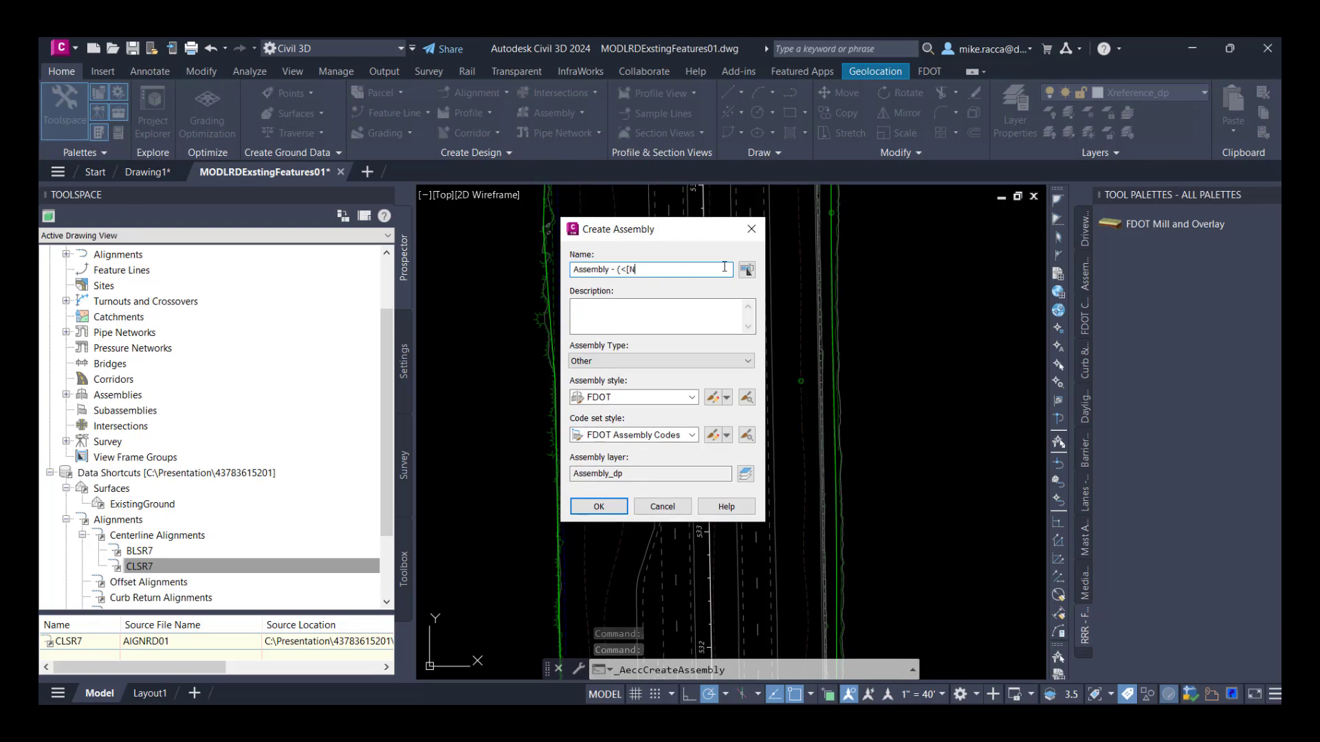
pyautogui.write('ExistingFeatures')
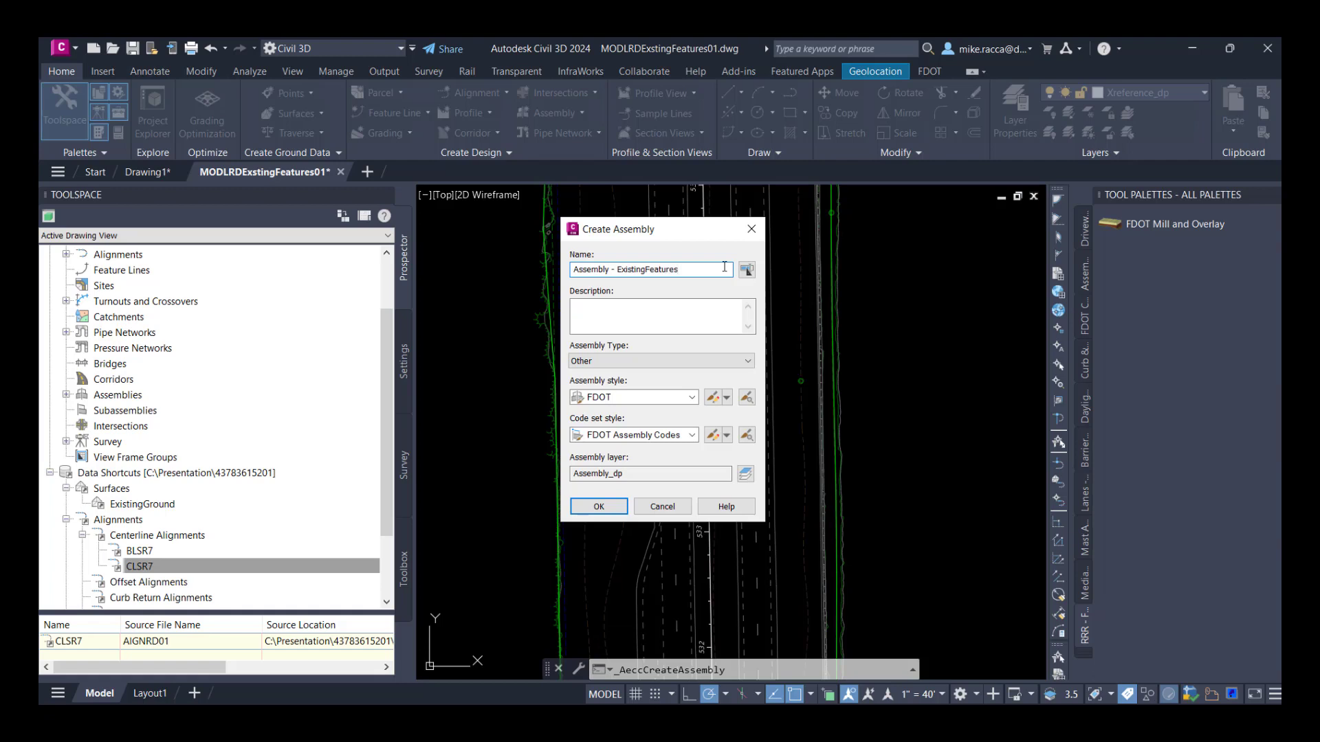
# Step: Create the assembly with the FDOT XSection Existing code set style, placed east of the roadway near station 534, and save the drawing
pyautogui.click(692, 436)
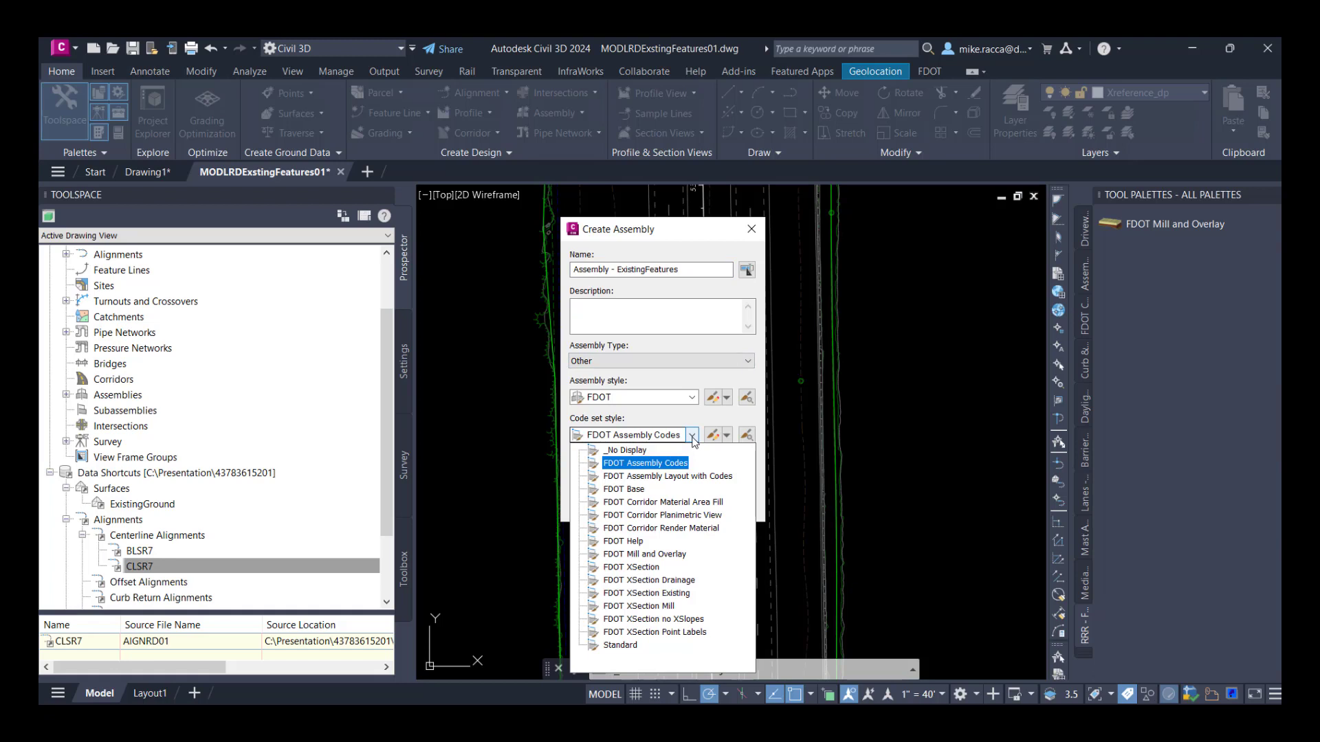
pyautogui.click(639, 592)
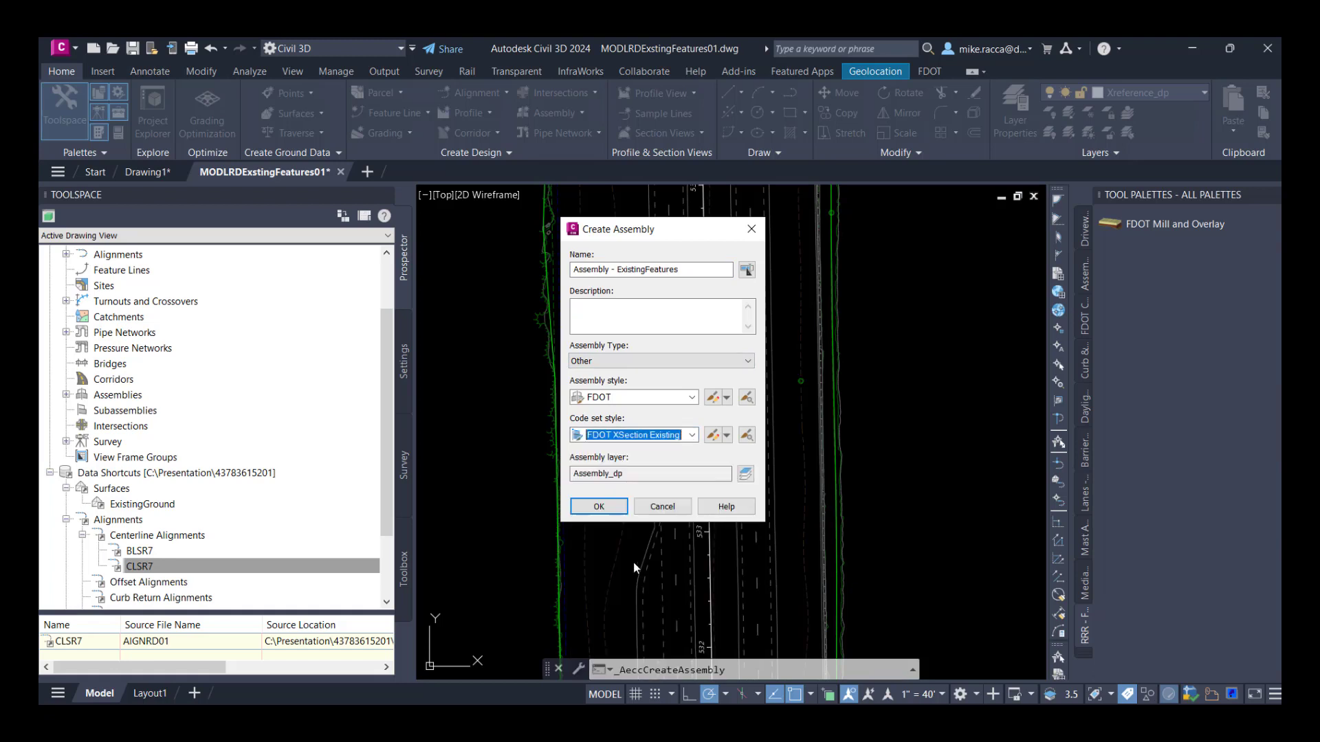
pyautogui.click(612, 510)
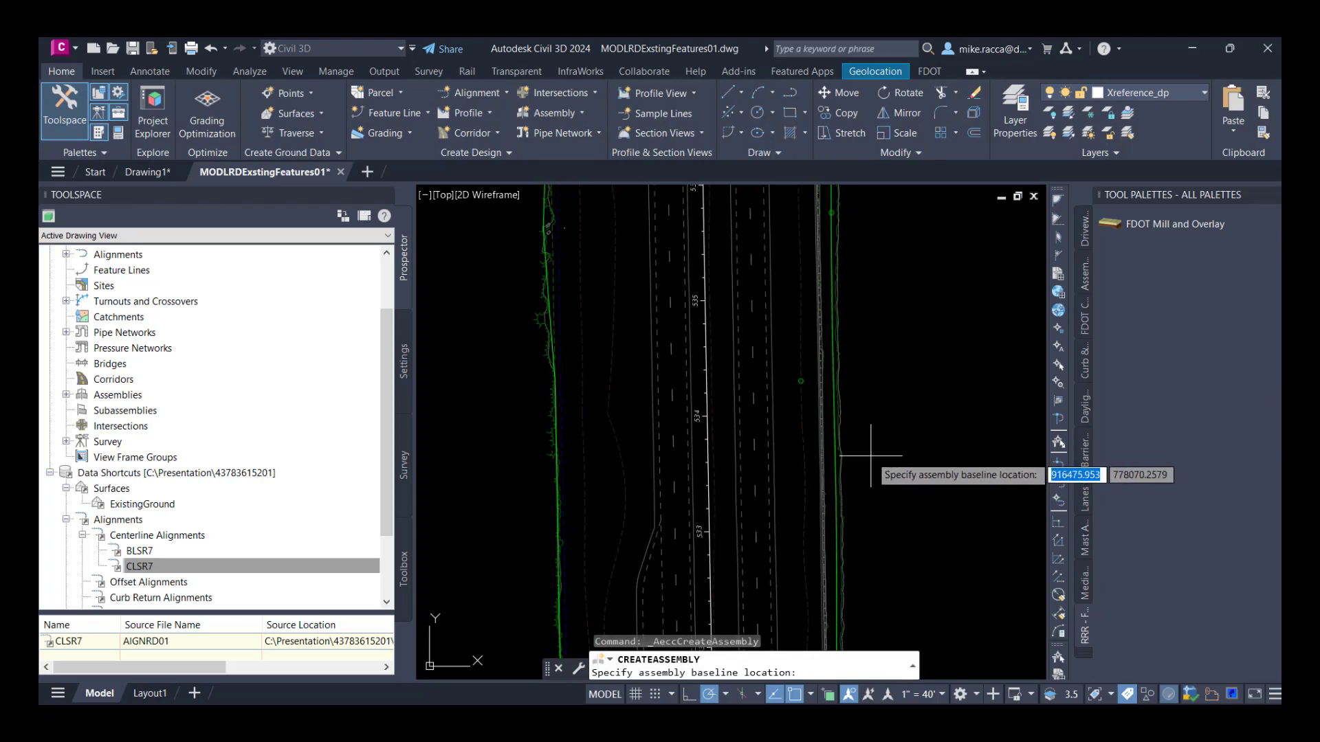
pyautogui.click(902, 443)
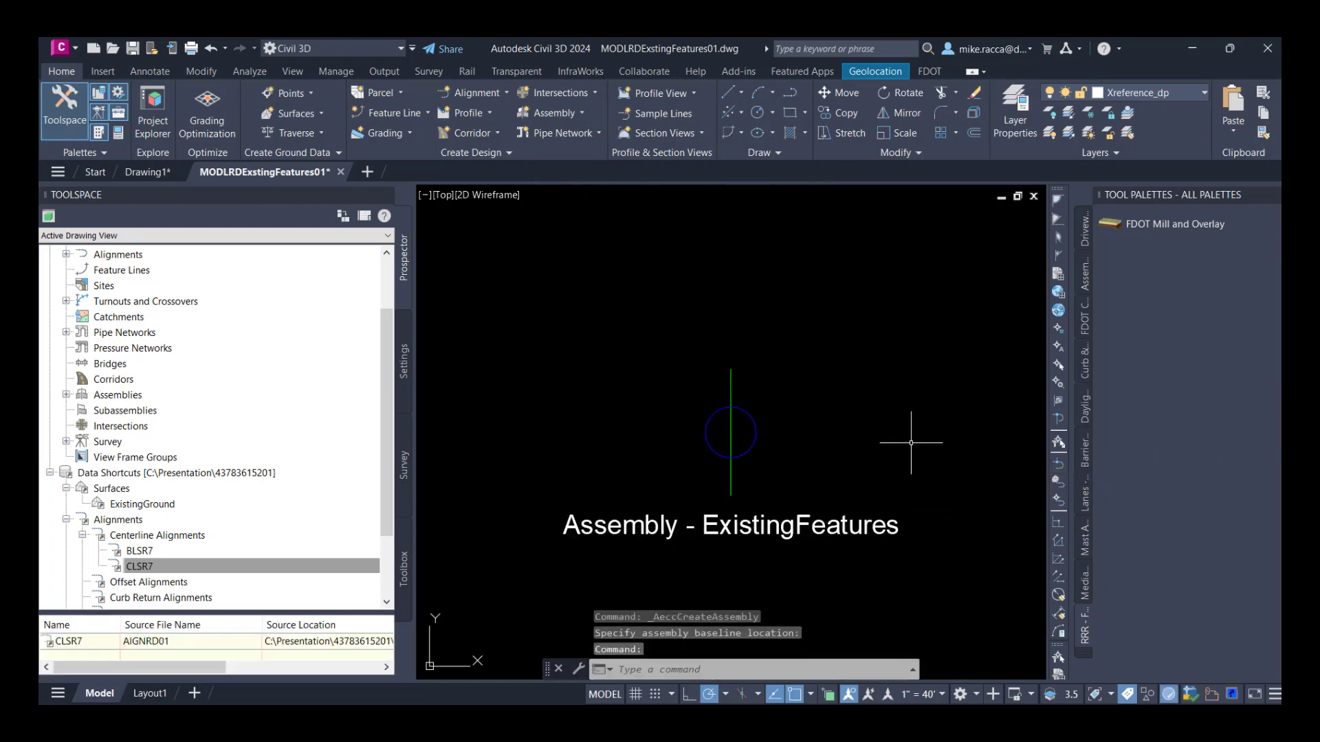
pyautogui.scroll(-5, 855, 427)
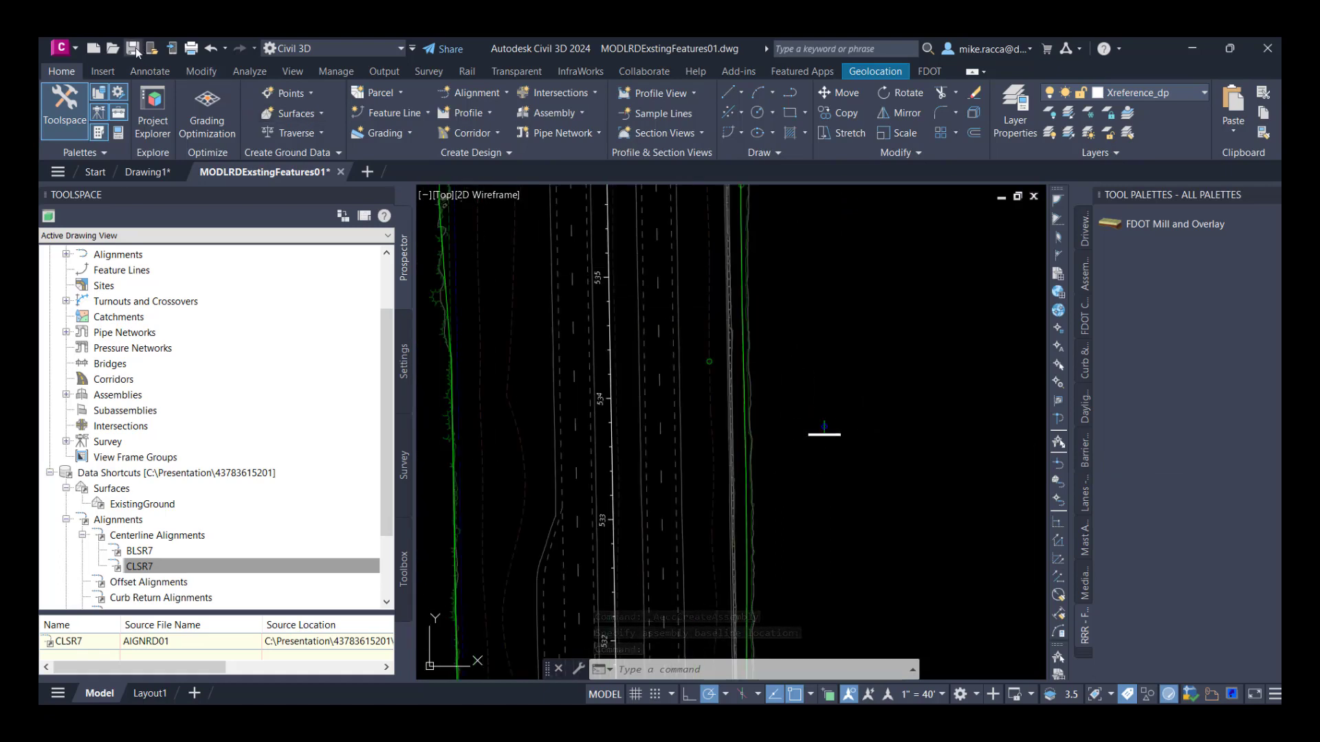
pyautogui.hotkey('ctrl', 's')
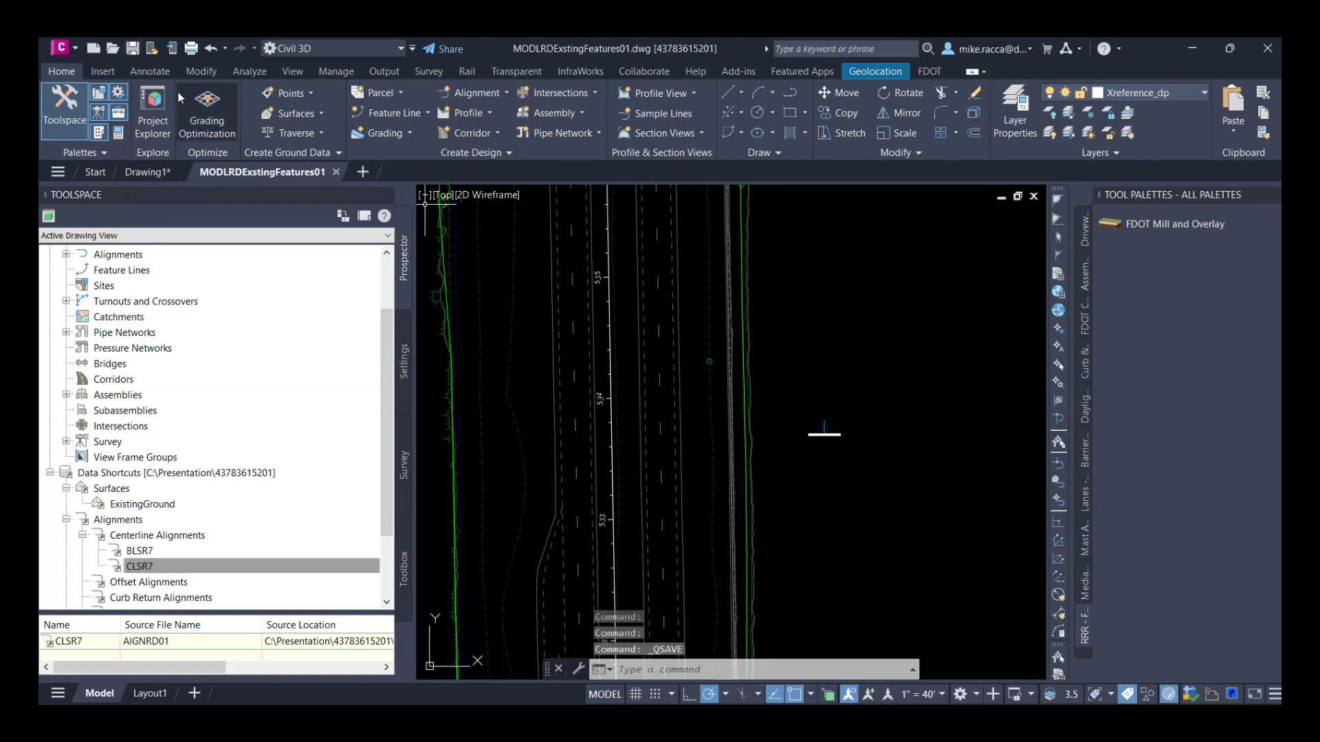
# Step: Create a profile from the ExistingGround surface along the full CLSR7 alignment, and clear and close the event log
pyautogui.click(479, 135)
pyautogui.click(480, 154)
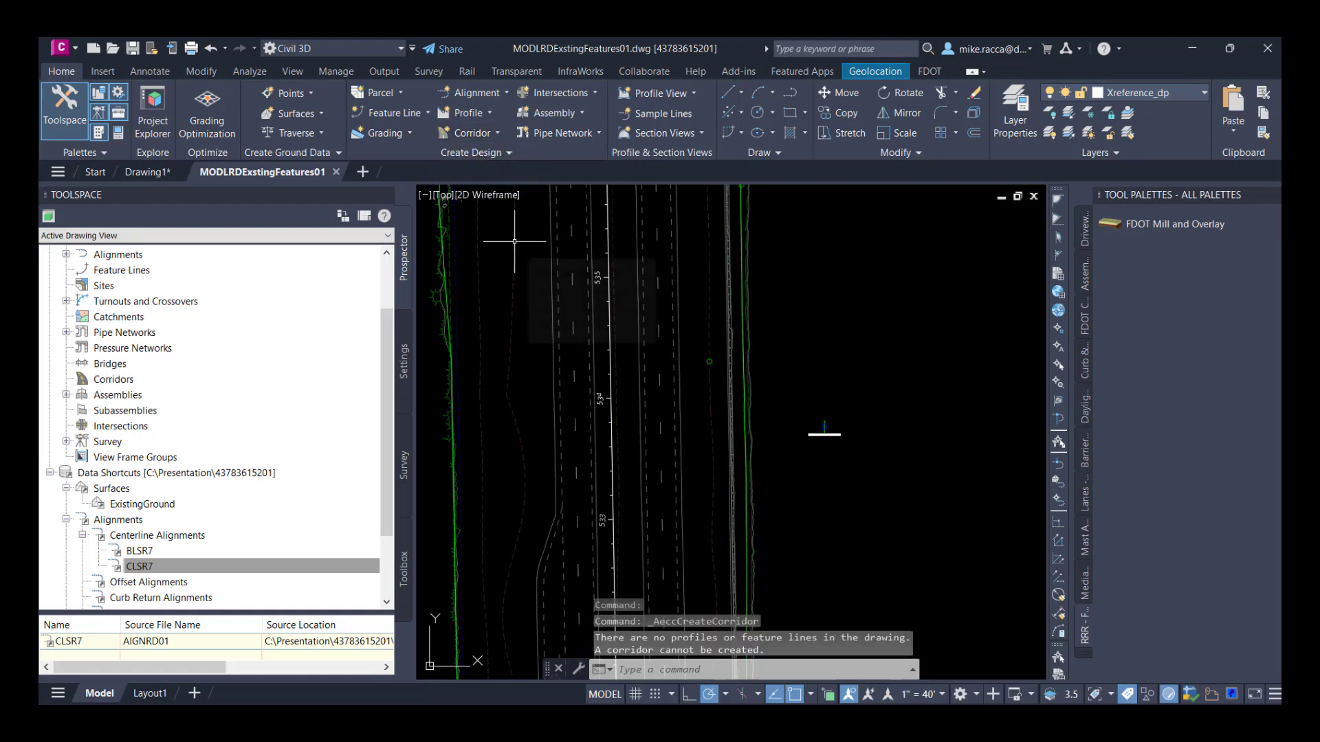
pyautogui.click(465, 115)
pyautogui.click(474, 140)
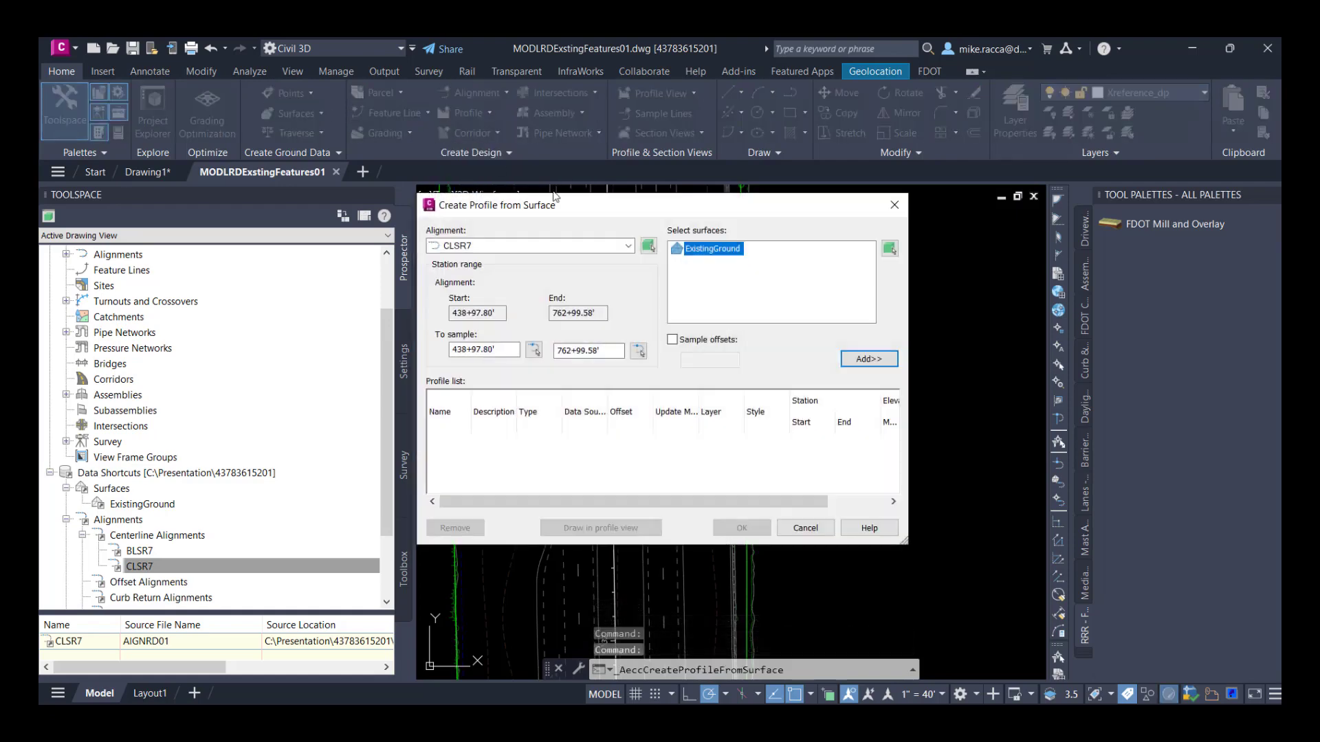
pyautogui.click(861, 361)
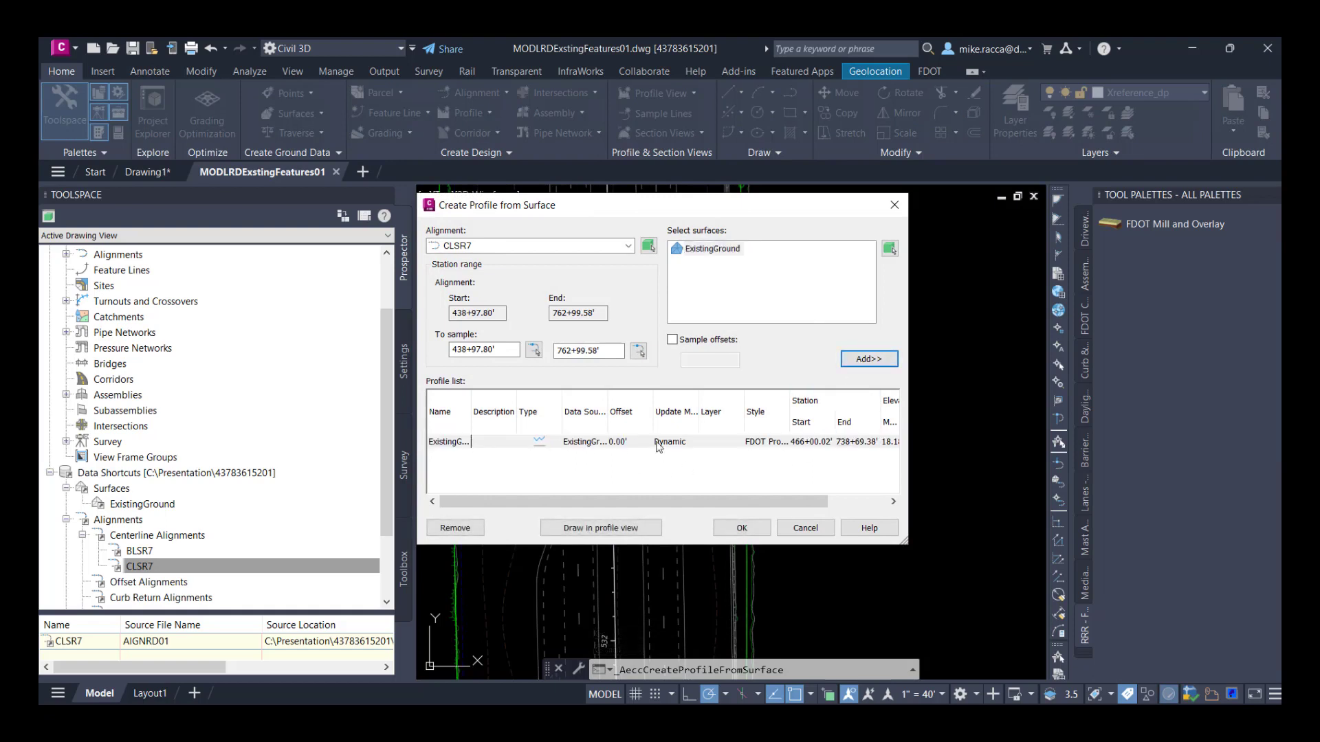
pyautogui.click(730, 526)
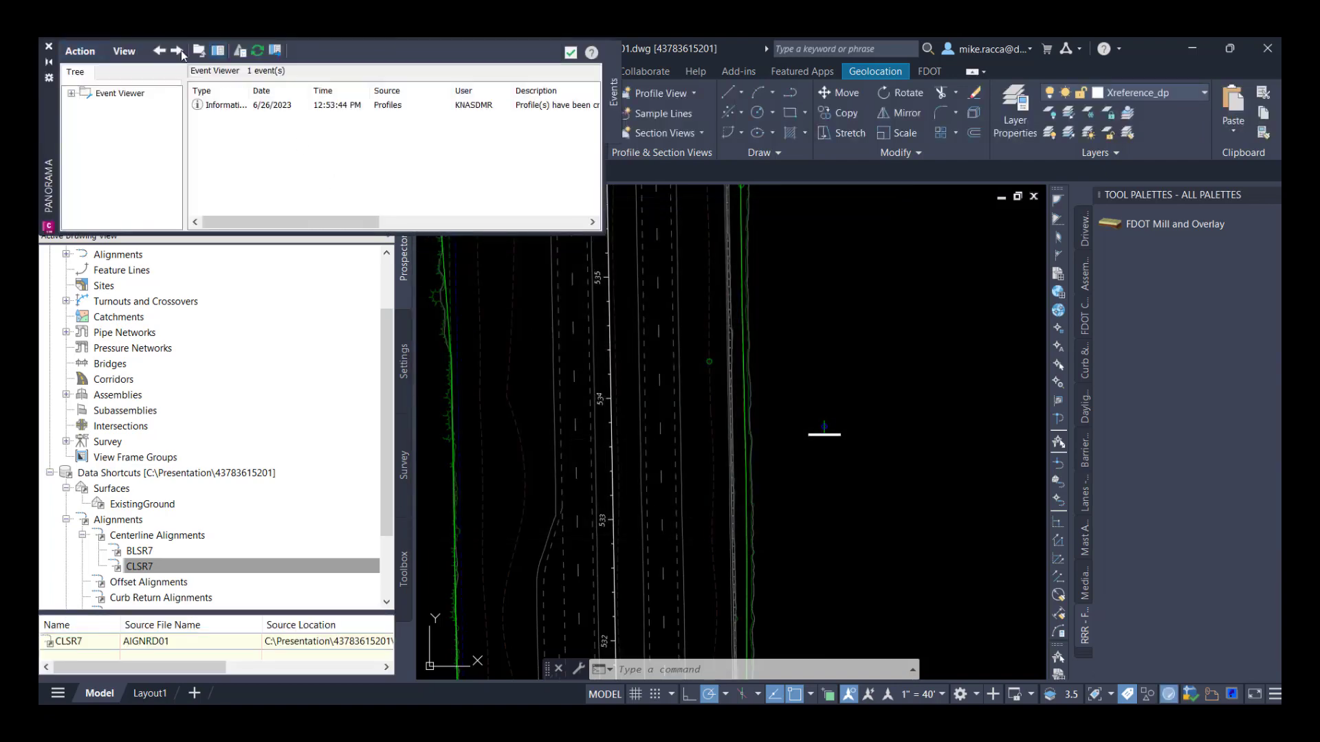
pyautogui.click(100, 54)
pyautogui.click(104, 103)
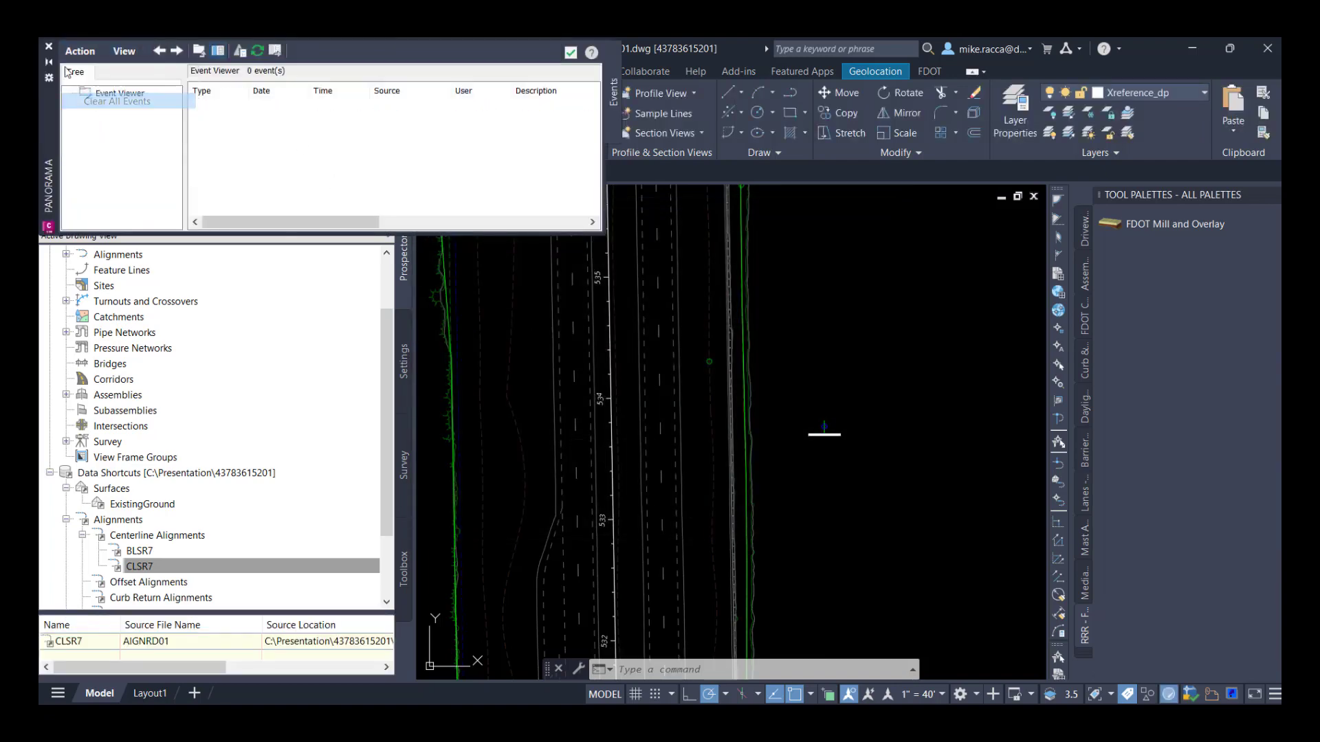
pyautogui.click(49, 49)
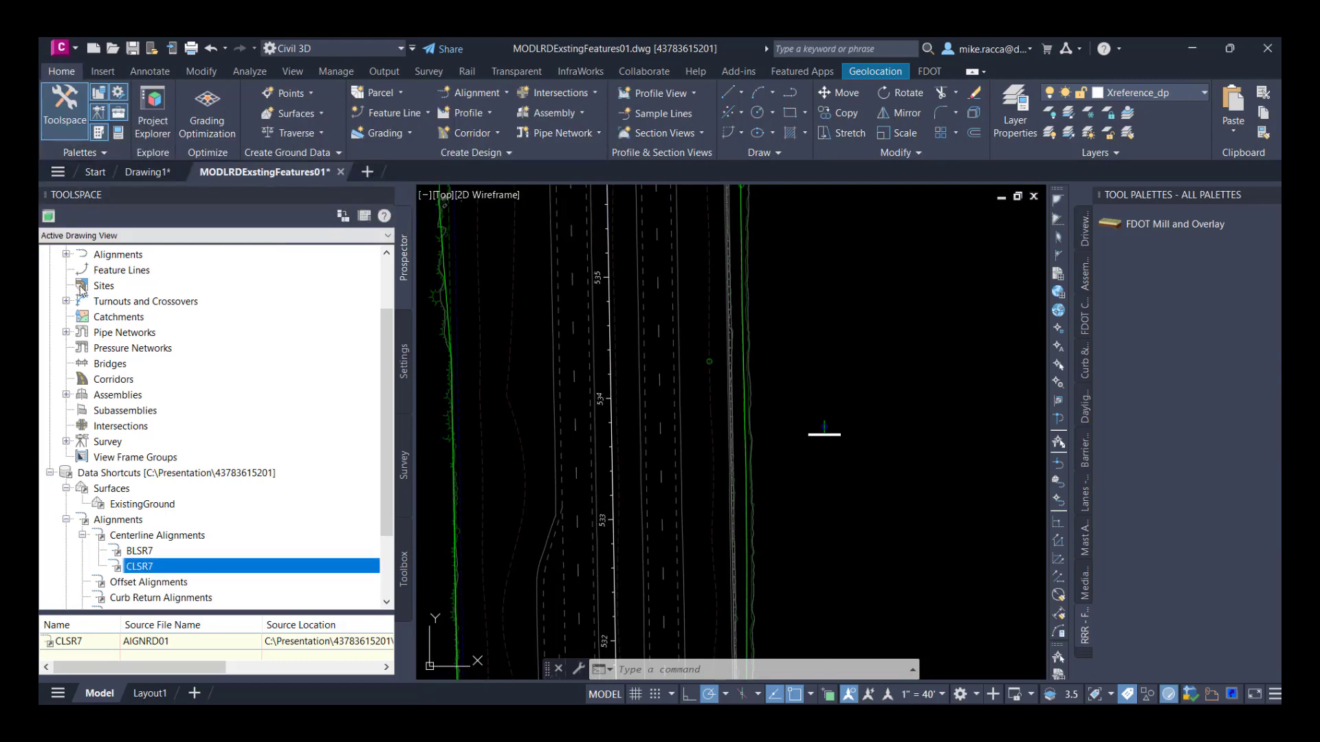
# Step: Locate the ExistingGround profile under the CLSR7 centerline alignment in the drawing's object tree
pyautogui.scroll(2, 253, 314)
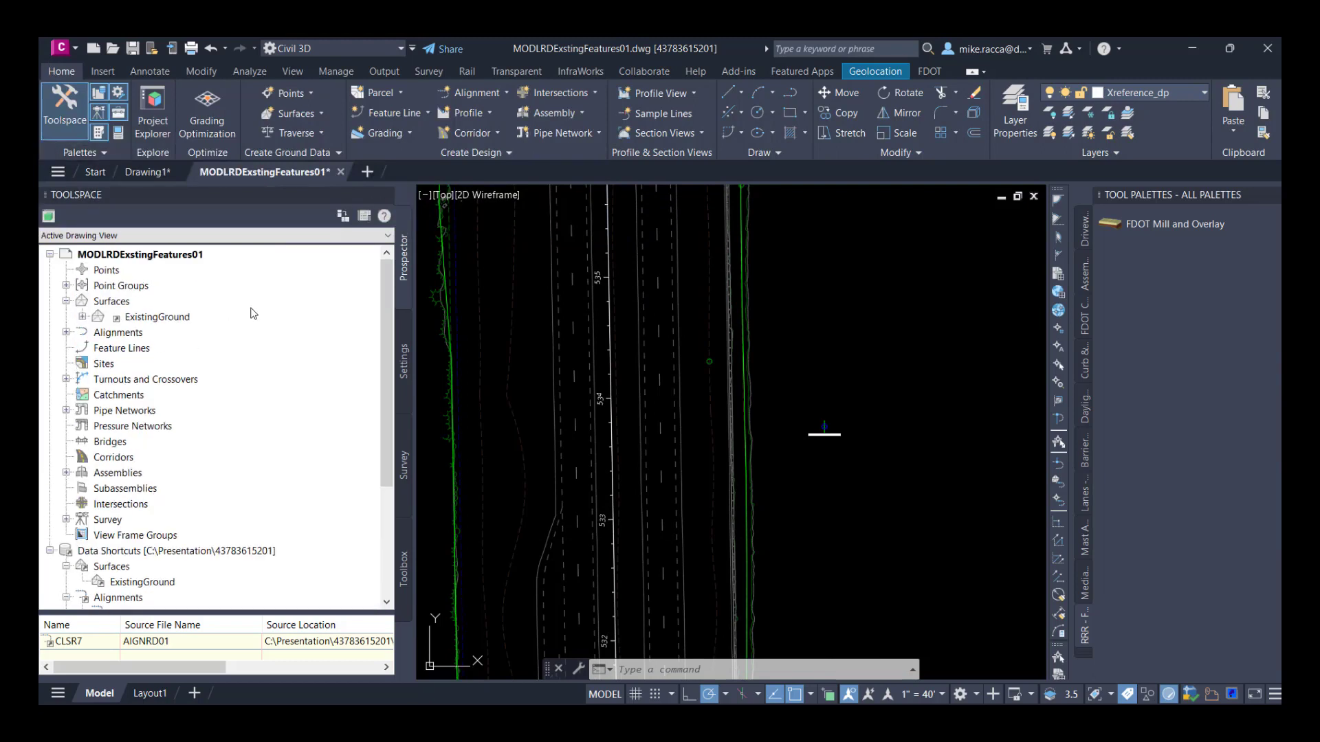
pyautogui.click(66, 332)
pyautogui.click(82, 348)
pyautogui.click(83, 348)
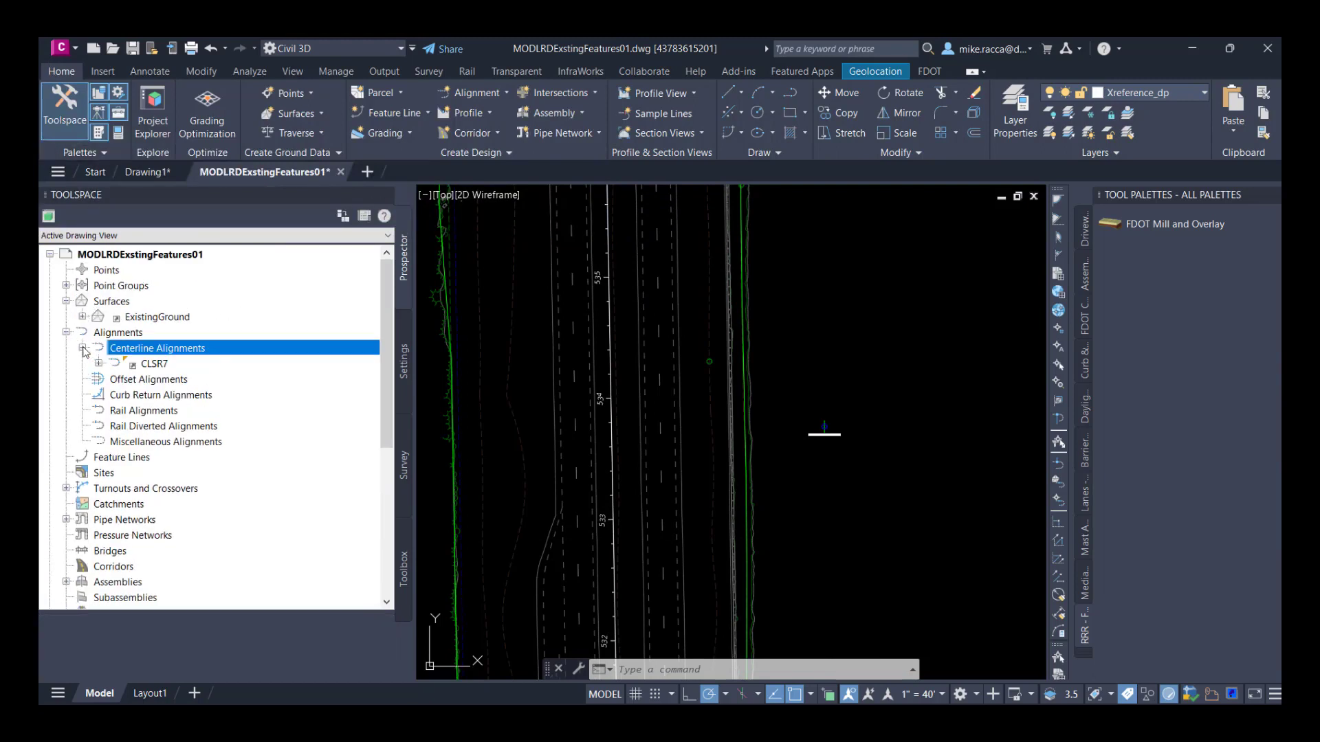
pyautogui.click(98, 364)
pyautogui.click(114, 395)
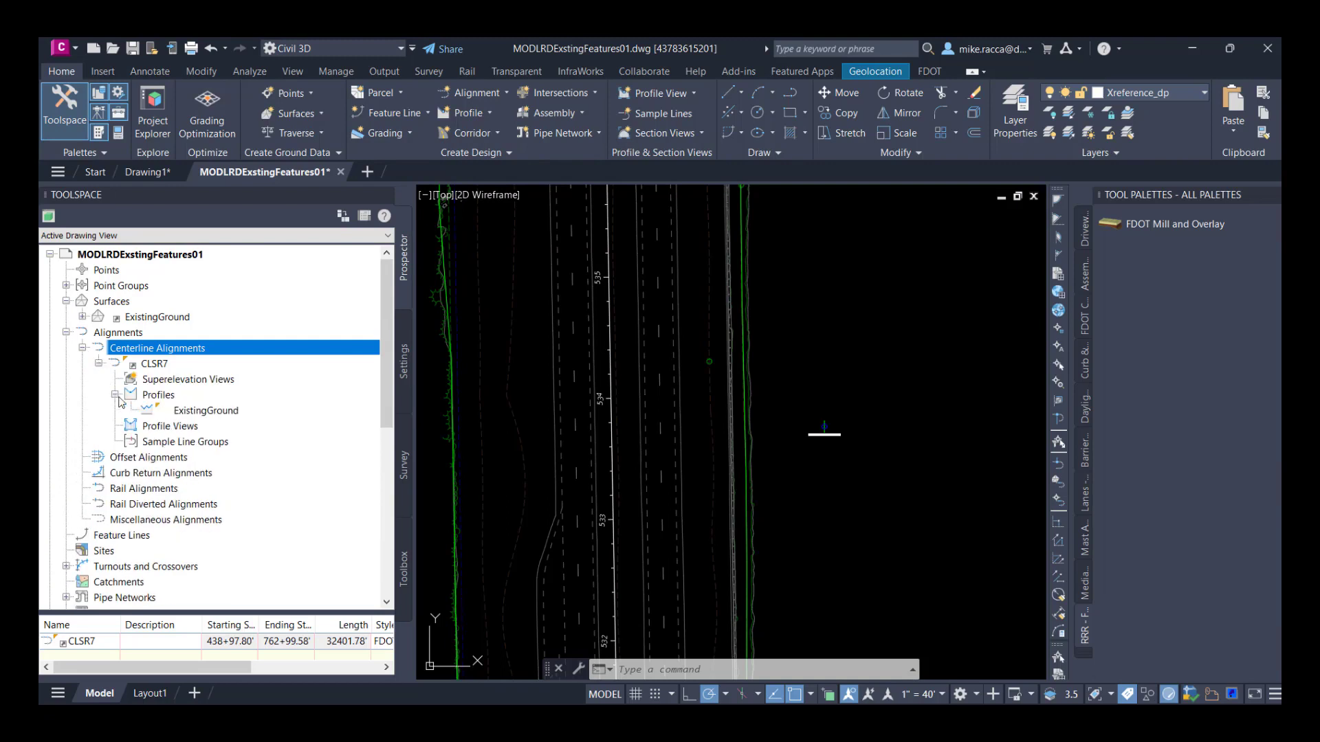
pyautogui.click(184, 413)
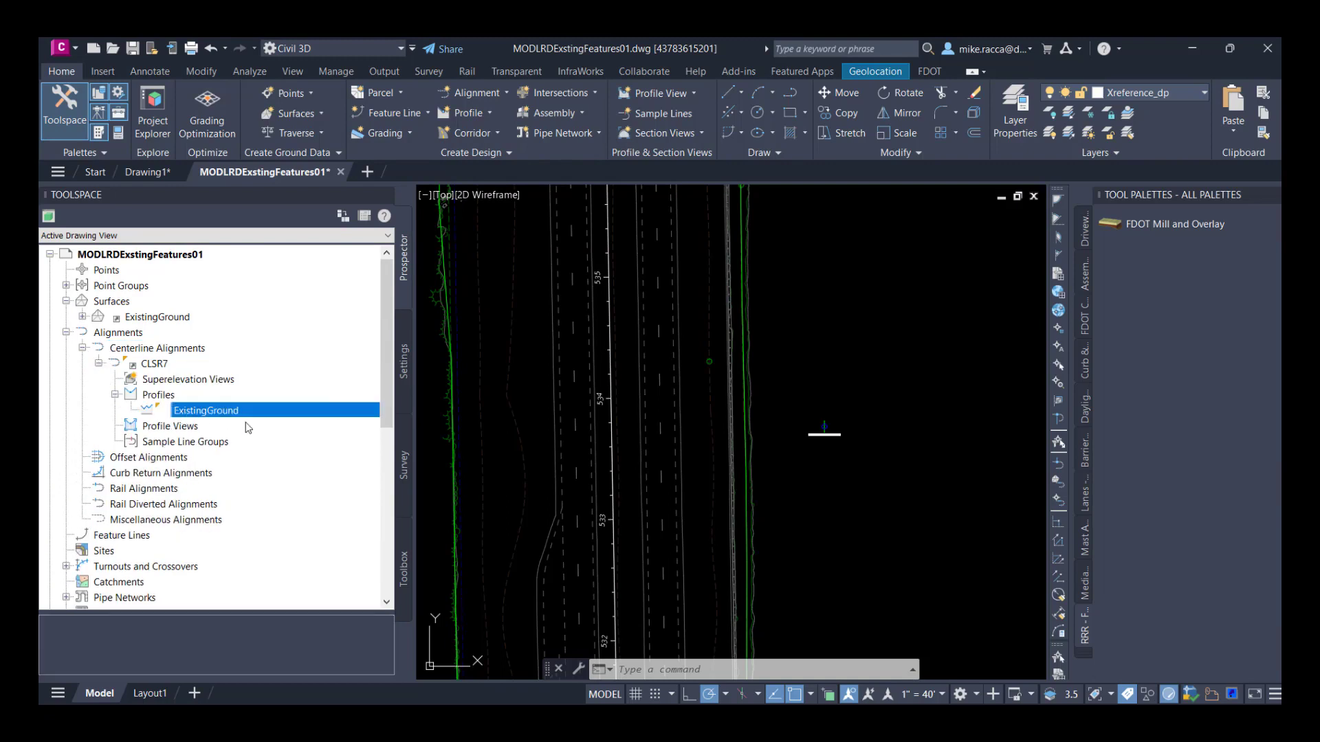
pyautogui.click(465, 137)
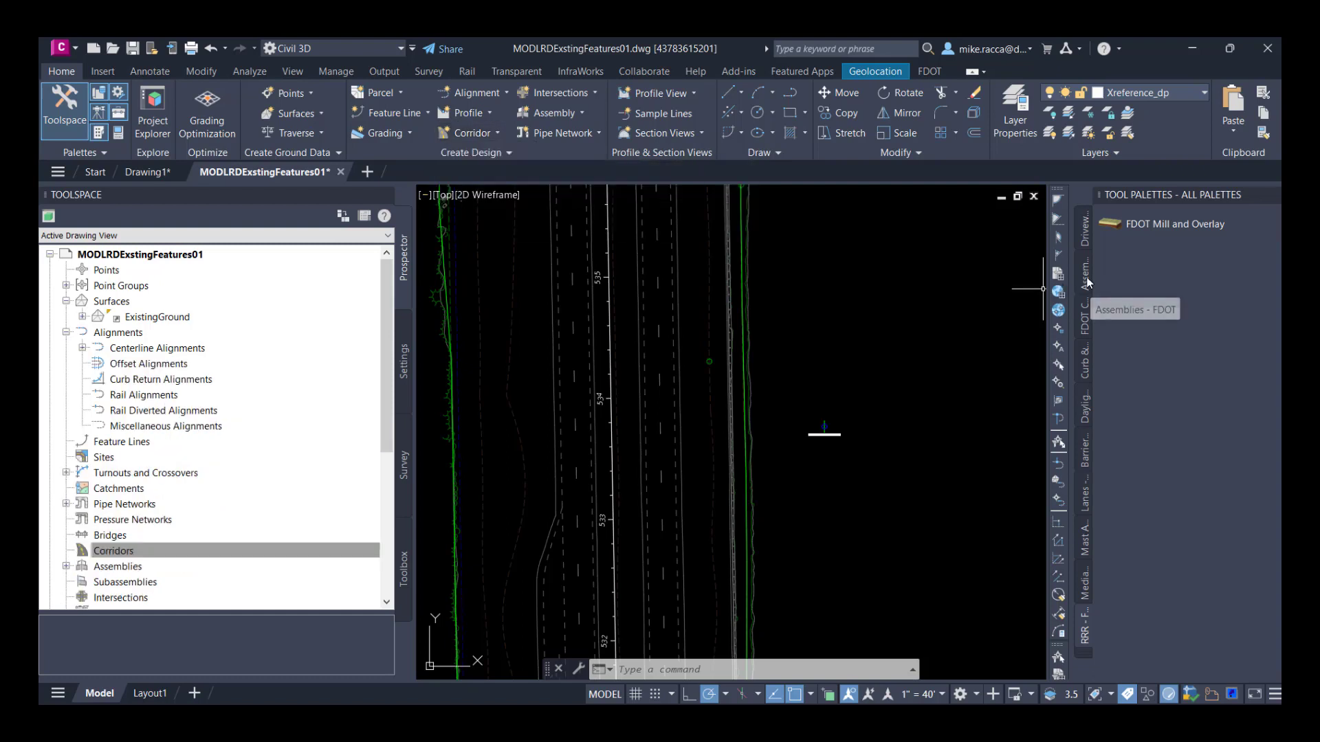
# Step: Attach the FDOT Existing Features subassembly to the baseline marker of Assembly - ExistingFeatures and finish the command
pyautogui.click(1089, 276)
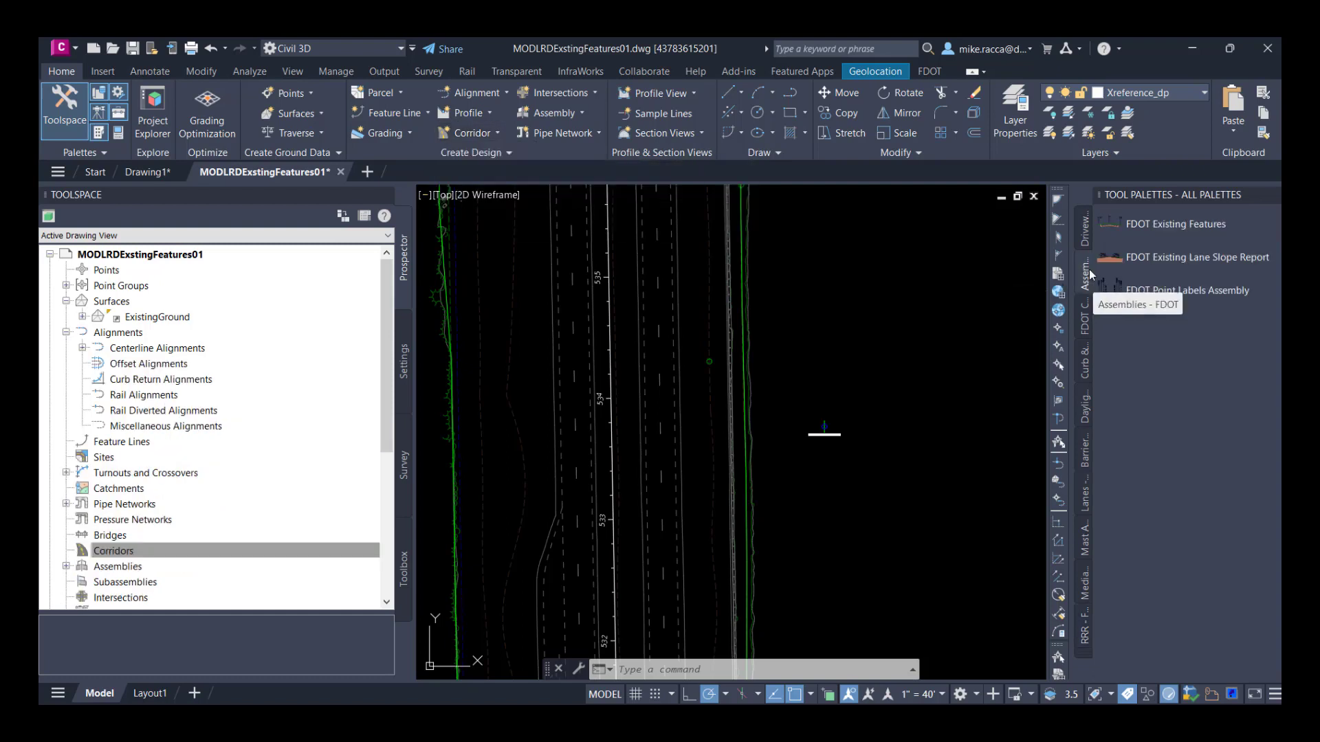
pyautogui.click(905, 412)
pyautogui.scroll(3, 856, 428)
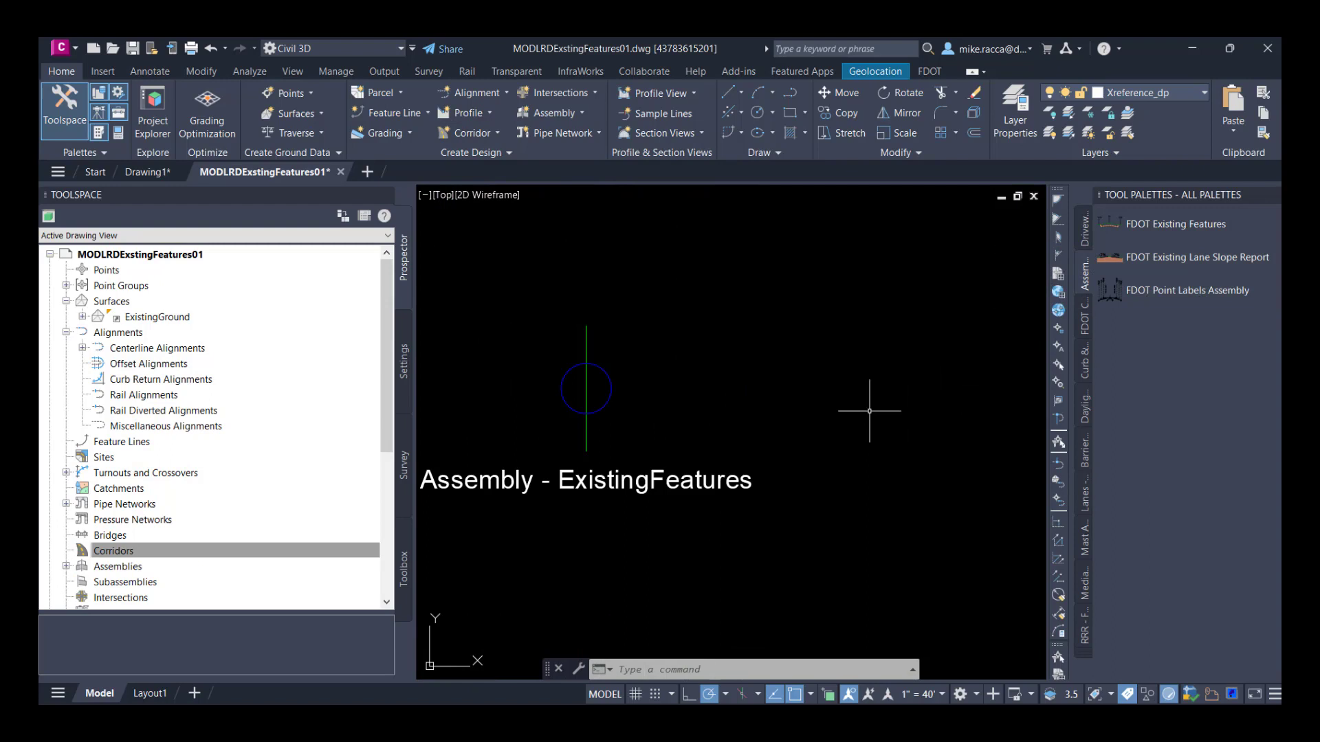
pyautogui.click(1102, 225)
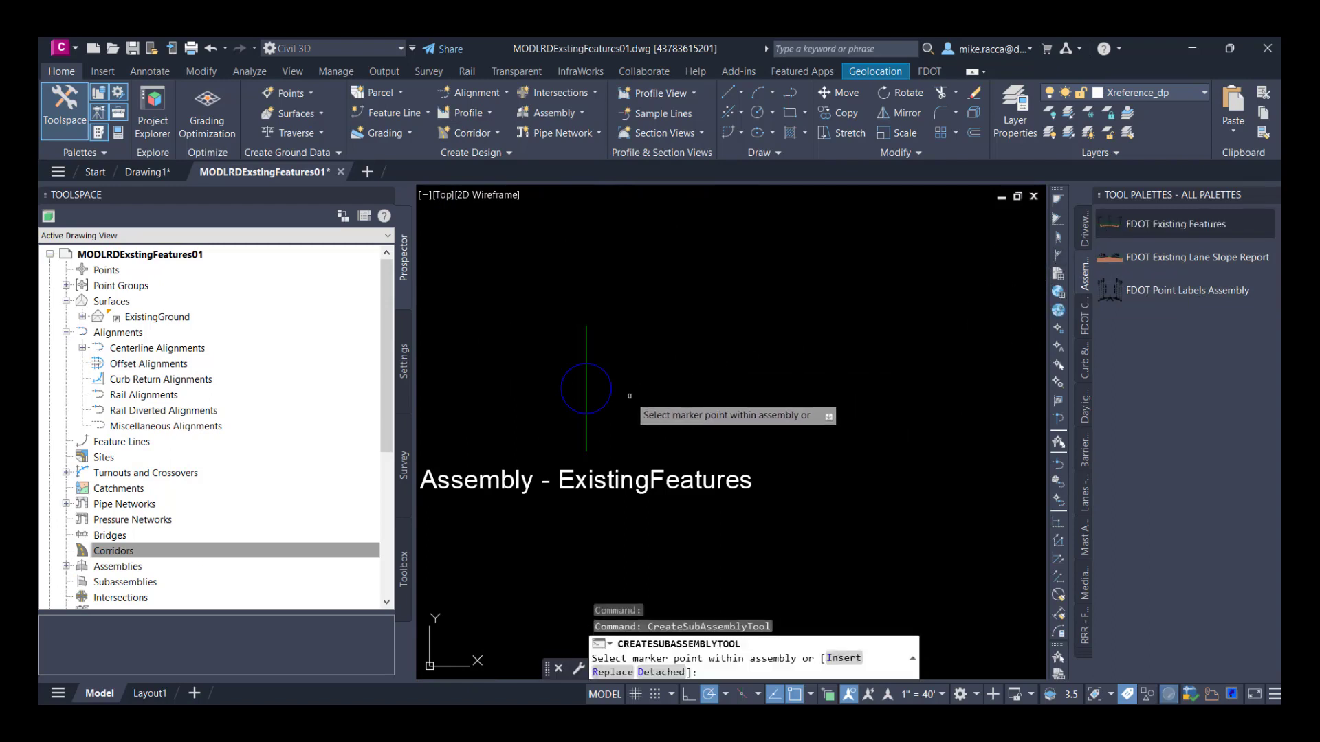
pyautogui.click(585, 389)
pyautogui.rightClick(644, 316)
pyautogui.click(681, 321)
# Step: Start a corridor named Corridor - ExistingConditions, using the CLSR7 alignment and the ExistingGround profile as its baseline
pyautogui.scroll(-3, 668, 338)
pyautogui.scroll(-5, 668, 338)
pyautogui.moveTo(654, 348)
pyautogui.mouseDown(button='middle')
pyautogui.moveTo(771, 339)
pyautogui.moveTo(893, 303)
pyautogui.moveTo(889, 290)
pyautogui.mouseUp(button='middle')
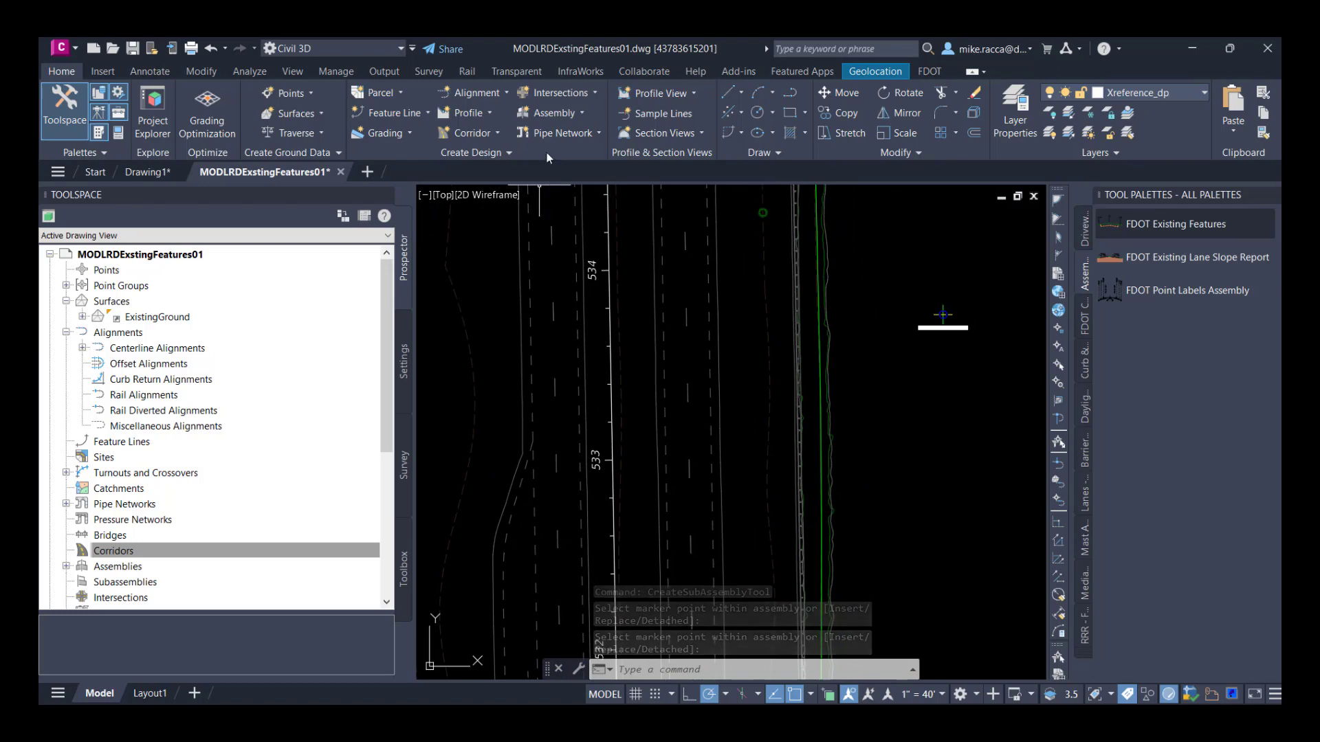
pyautogui.click(497, 133)
pyautogui.click(493, 157)
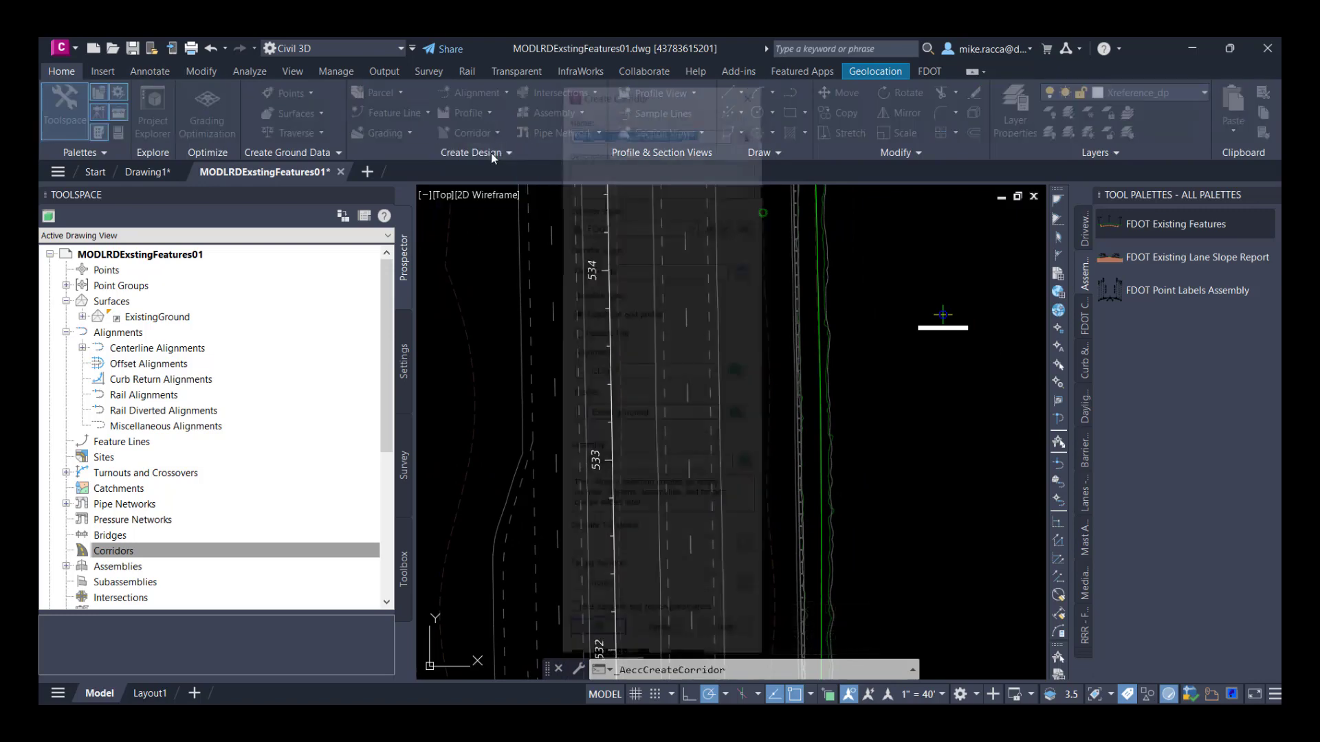
pyautogui.click(715, 130)
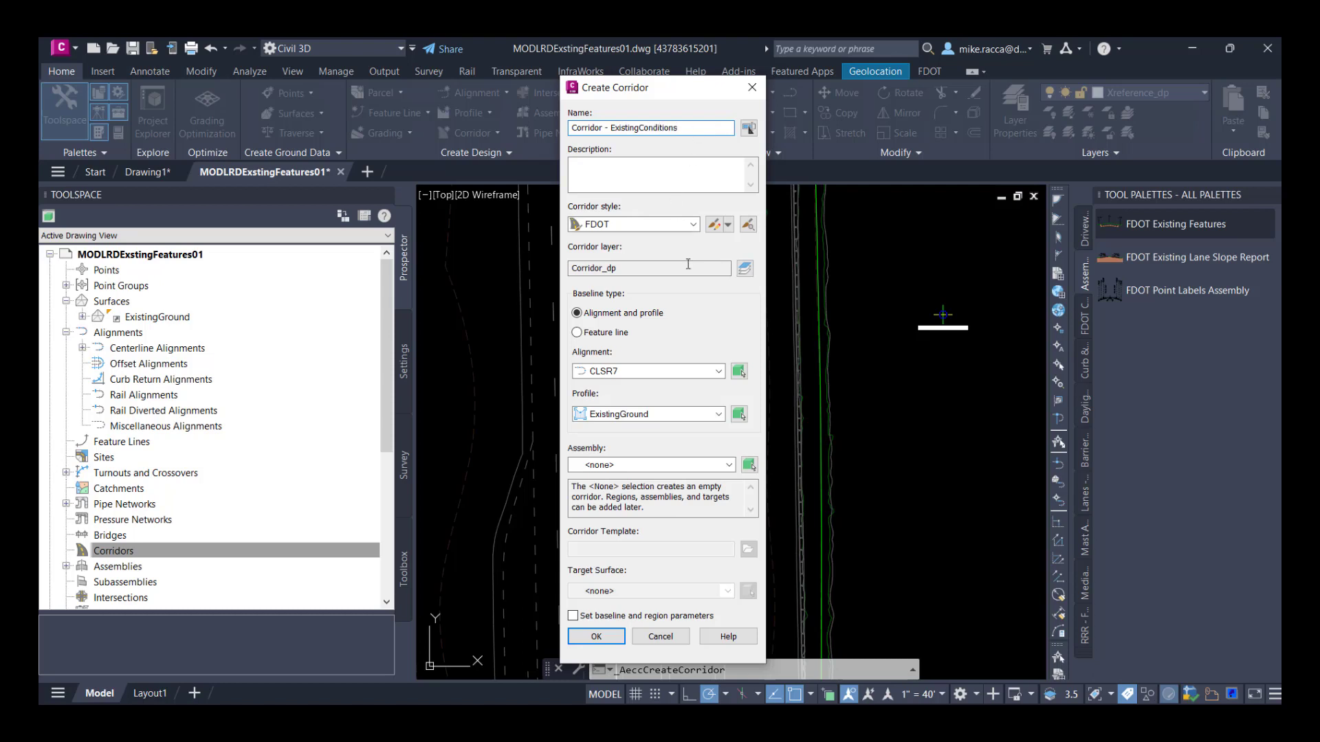
pyautogui.click(654, 374)
pyautogui.click(657, 387)
pyautogui.click(666, 414)
pyautogui.click(674, 431)
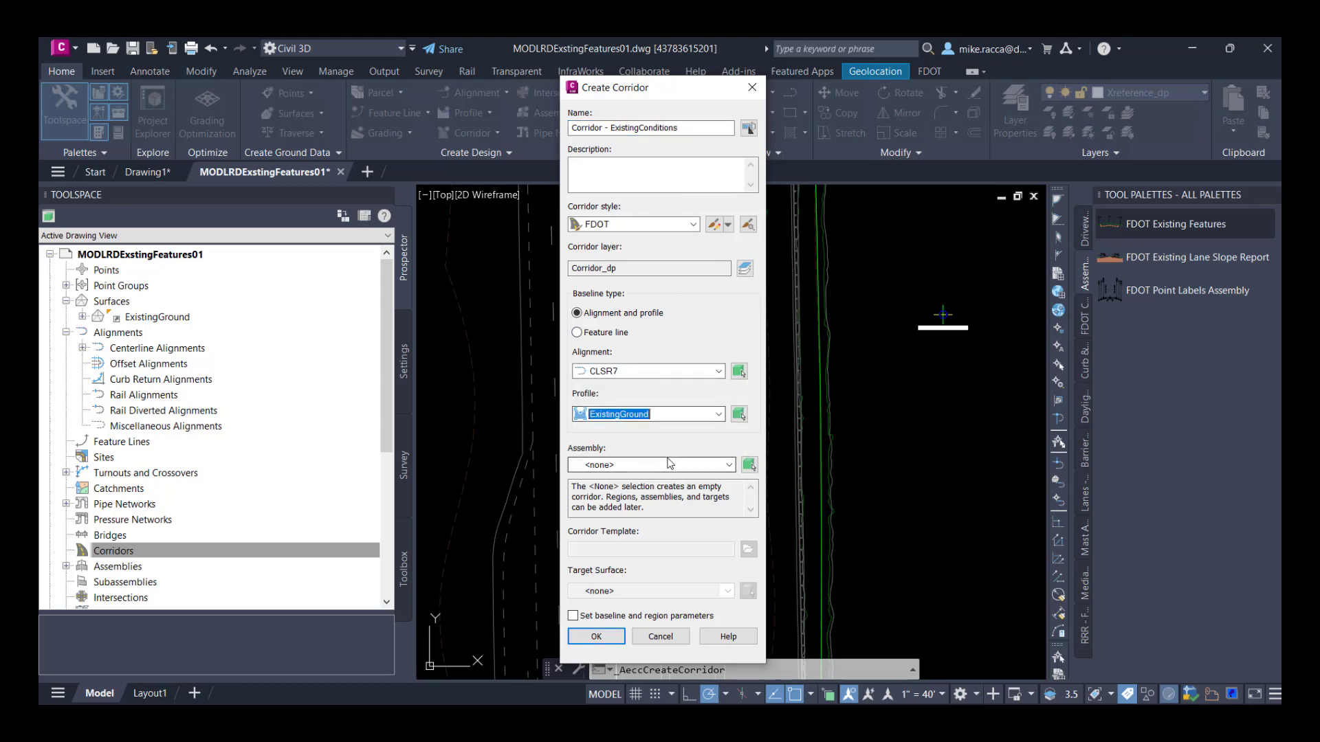
# Step: Assign Assembly - ExistingFeatures and the ExistingGround target surface to the corridor, and continue to its baseline and region parameters
pyautogui.click(670, 464)
pyautogui.click(657, 492)
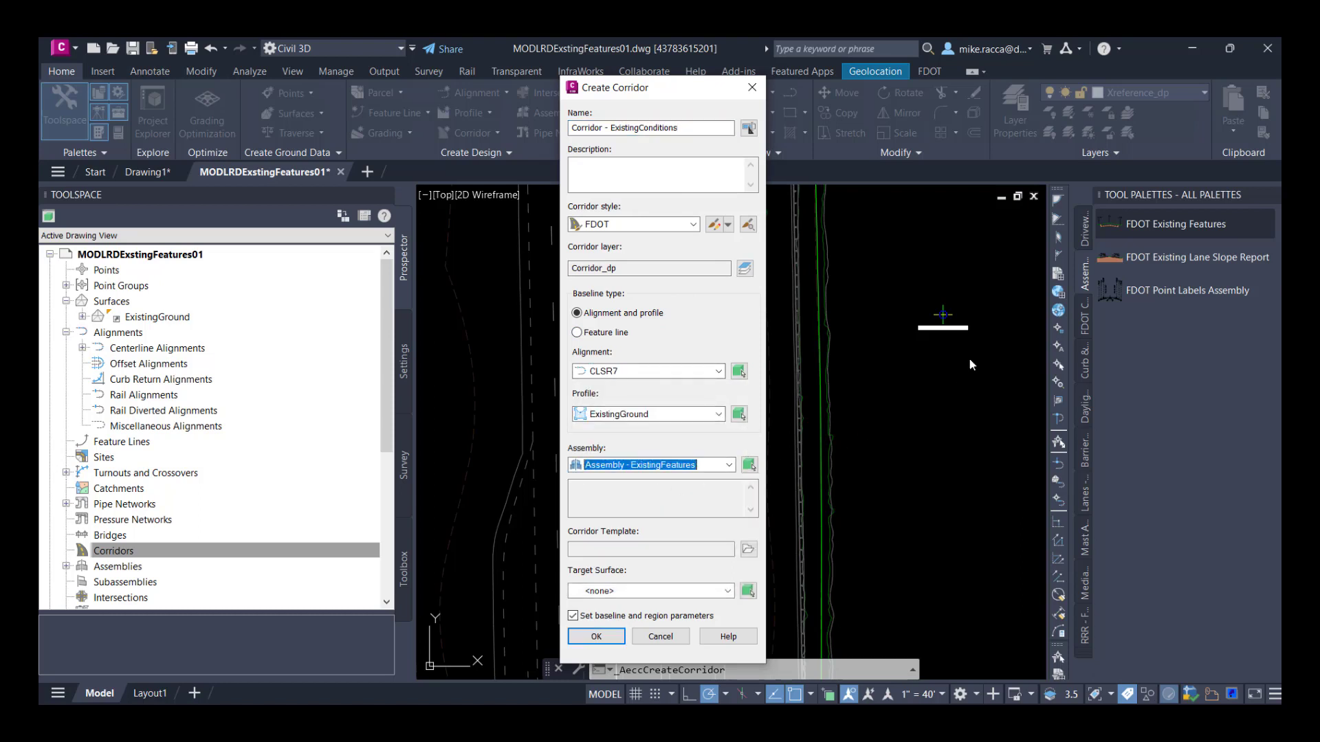
pyautogui.click(646, 591)
pyautogui.click(634, 616)
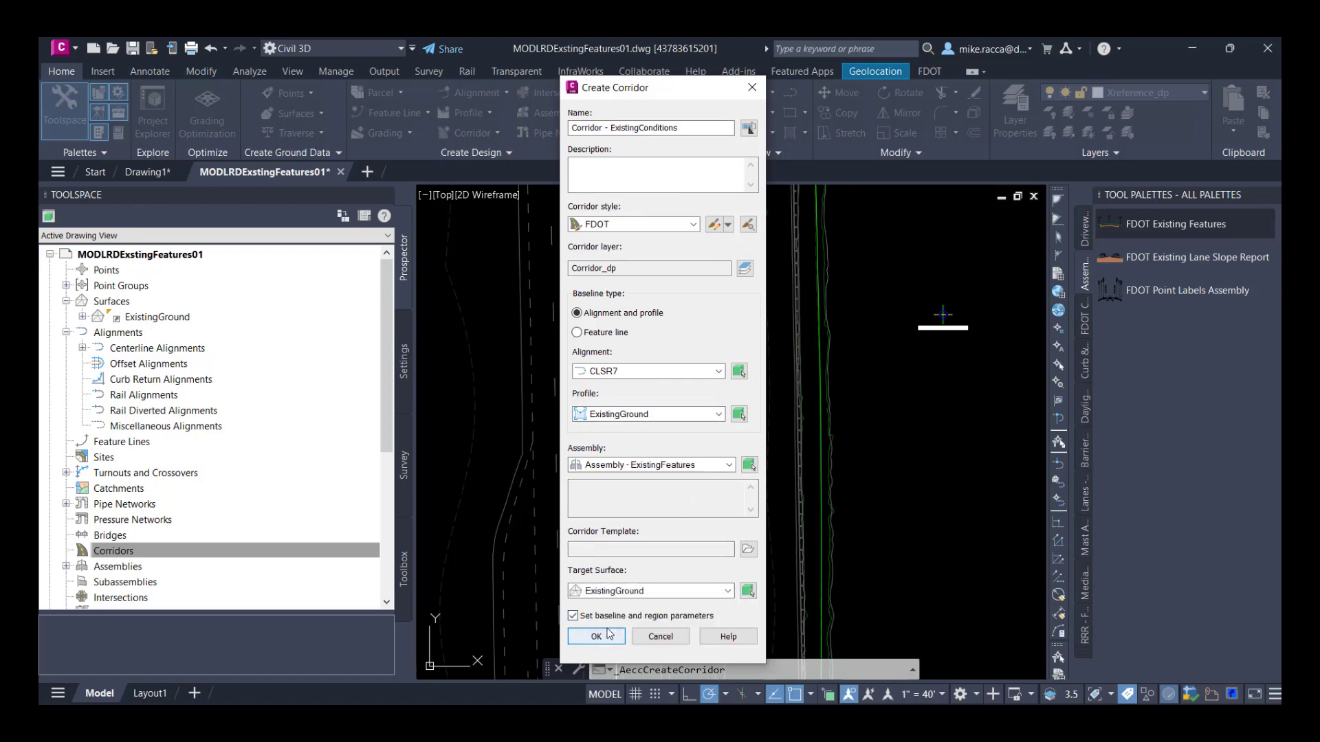
pyautogui.click(607, 634)
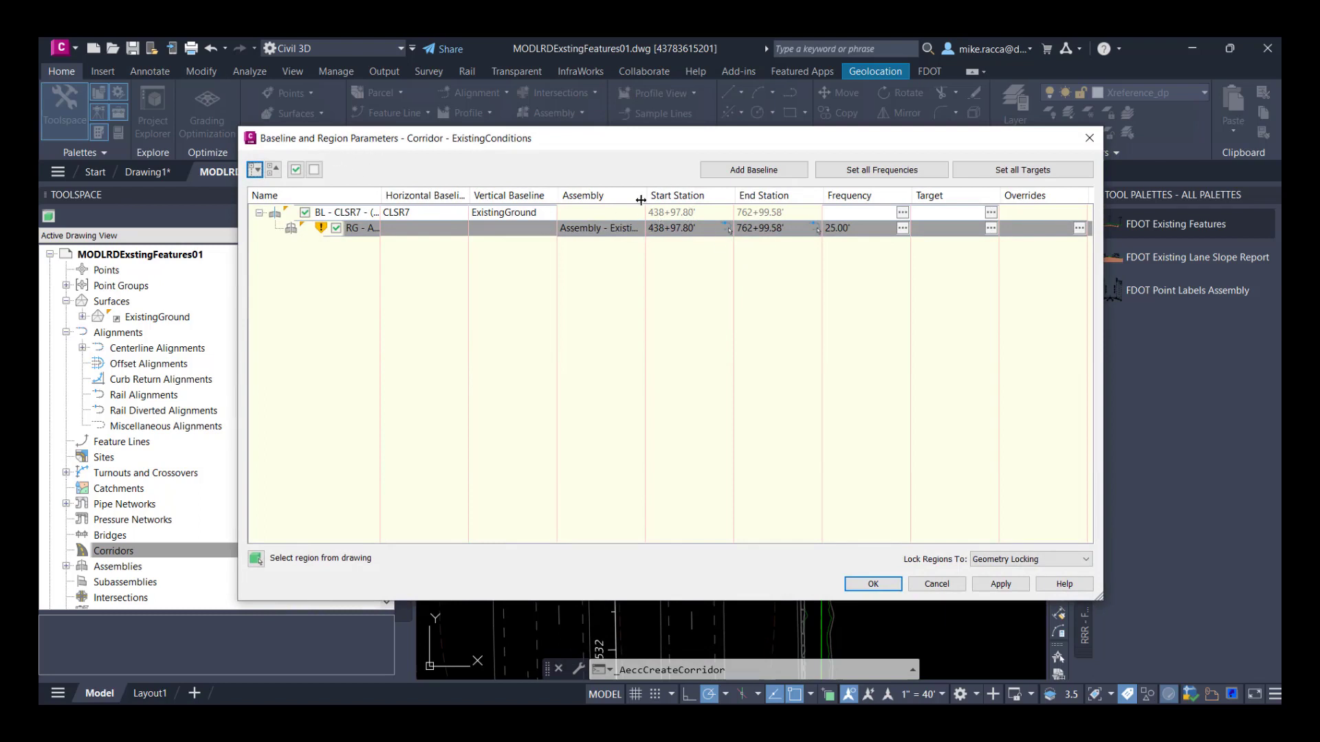
# Step: Limit the corridor region to start at station 534+00 and end at station 540+00
pyautogui.click(672, 229)
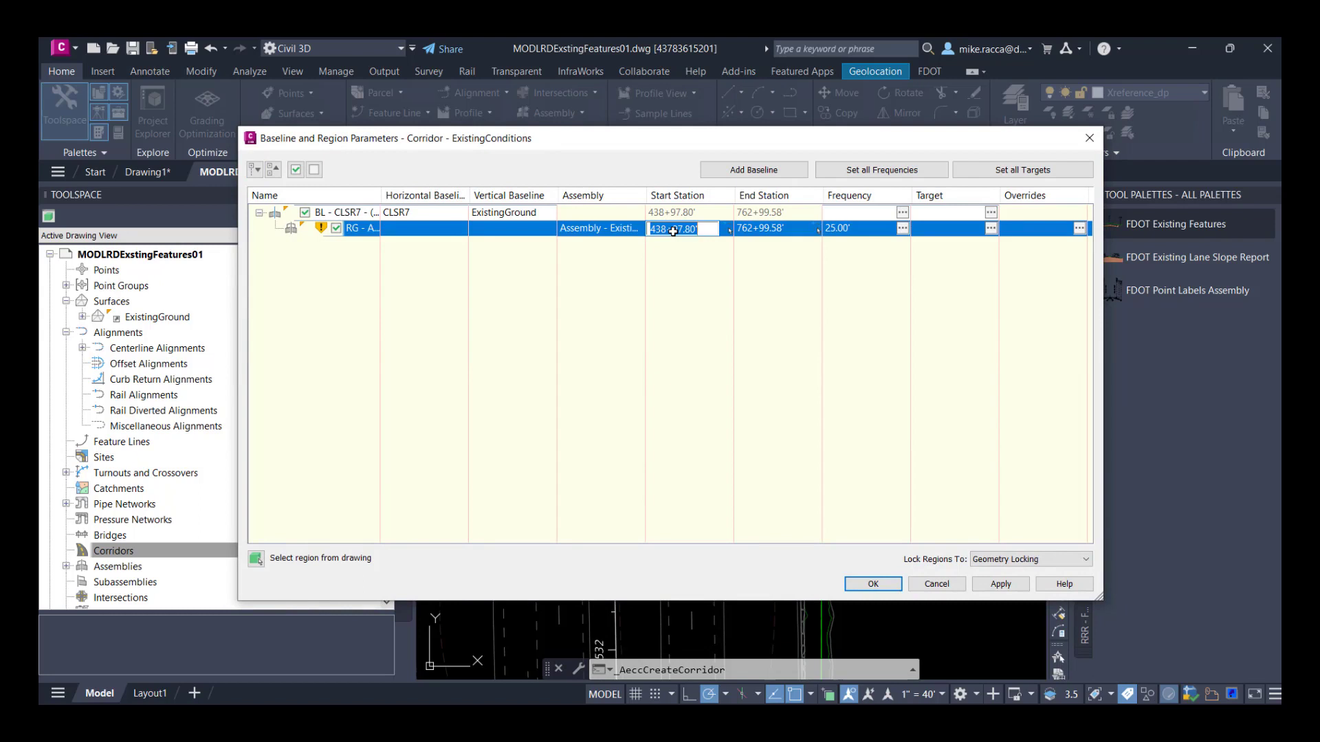
pyautogui.write('534')
pyautogui.press('Return')
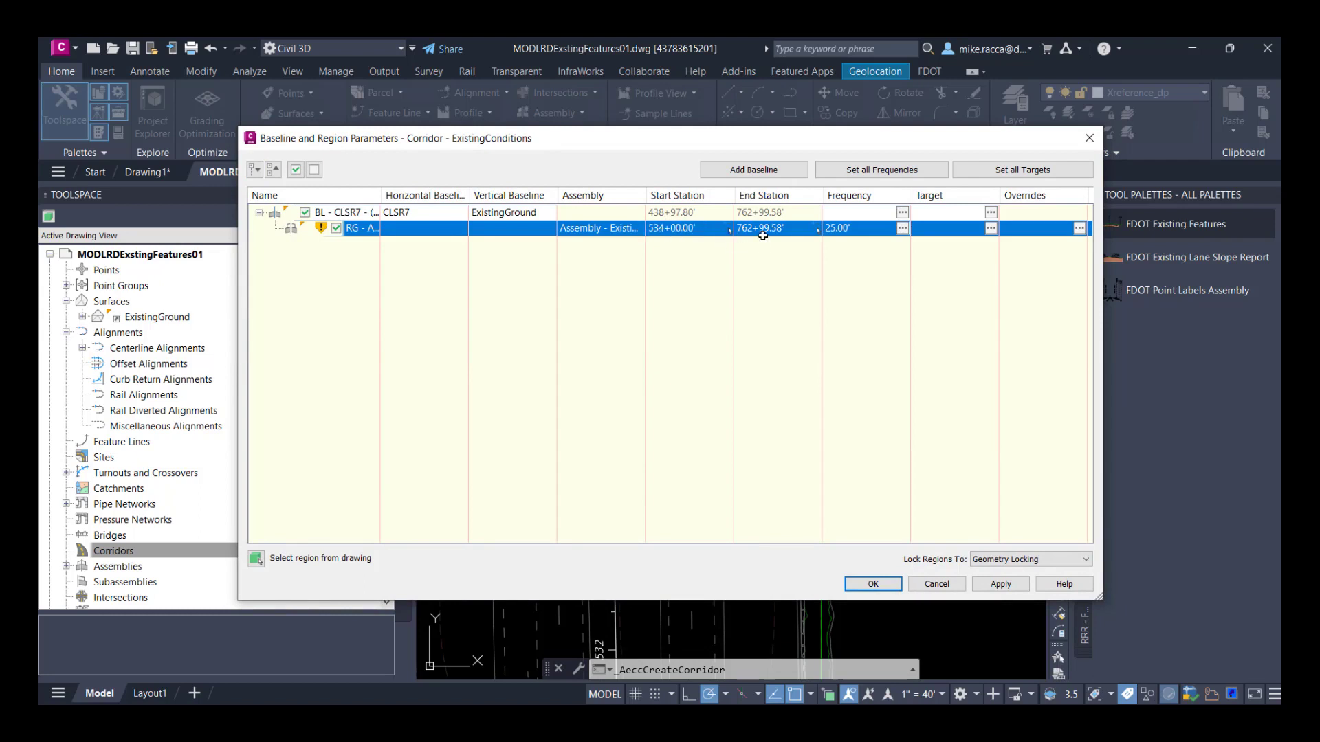
pyautogui.click(762, 236)
pyautogui.write('540+00')
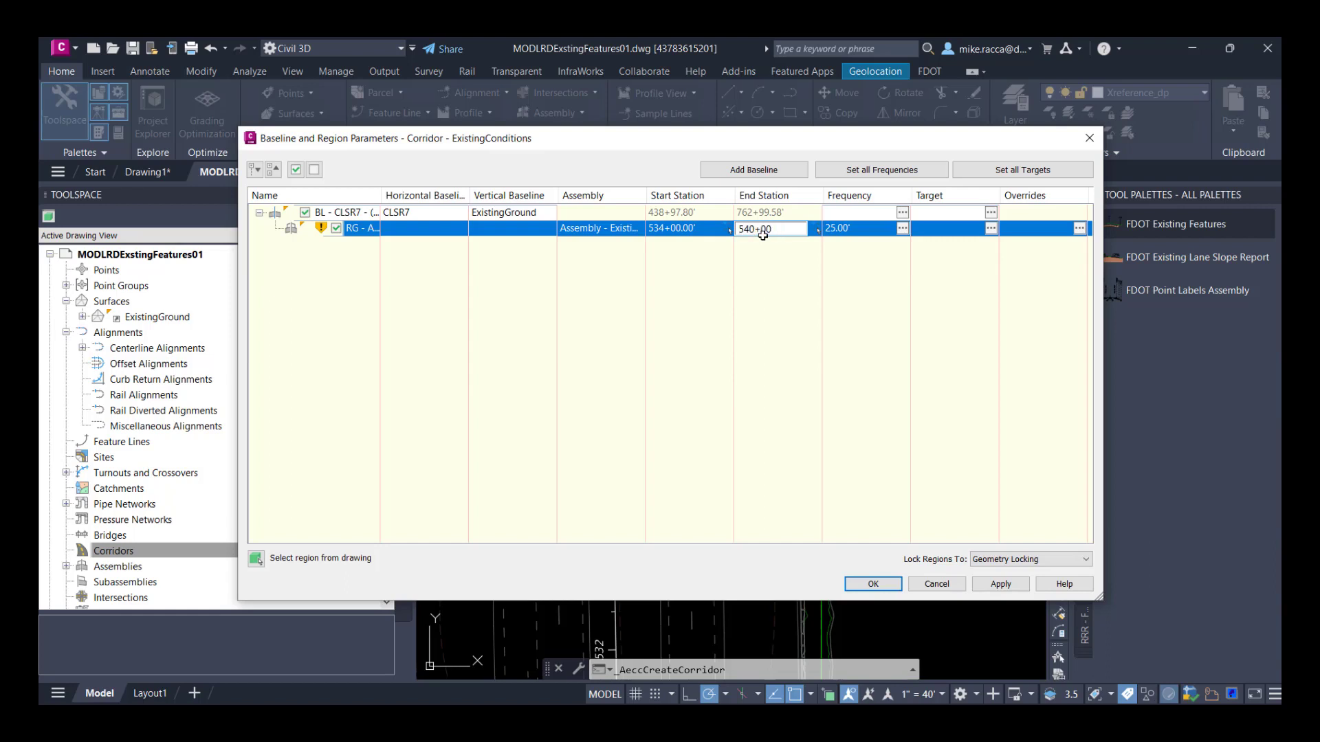
pyautogui.press('Return')
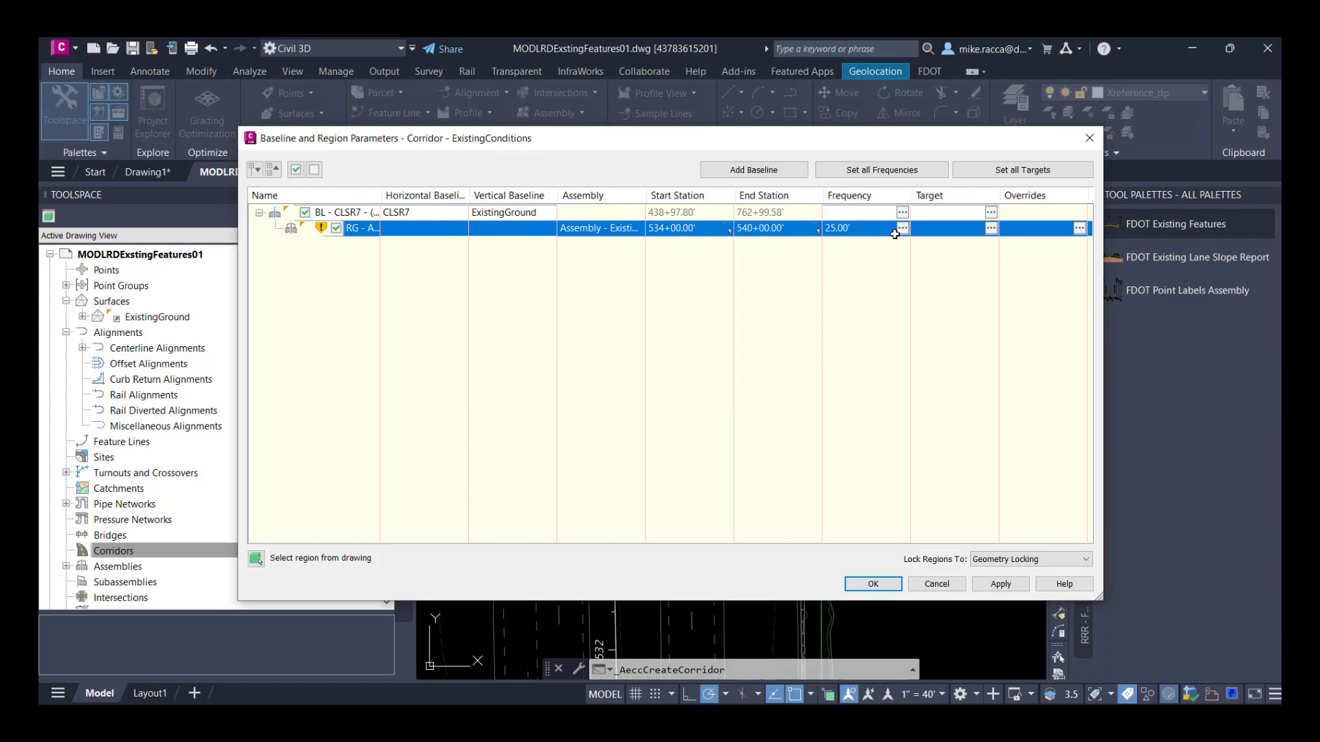
# Step: Set the region's assembly frequency to 100 feet along tangents, for the curve increment and along spirals
pyautogui.click(902, 229)
pyautogui.click(724, 217)
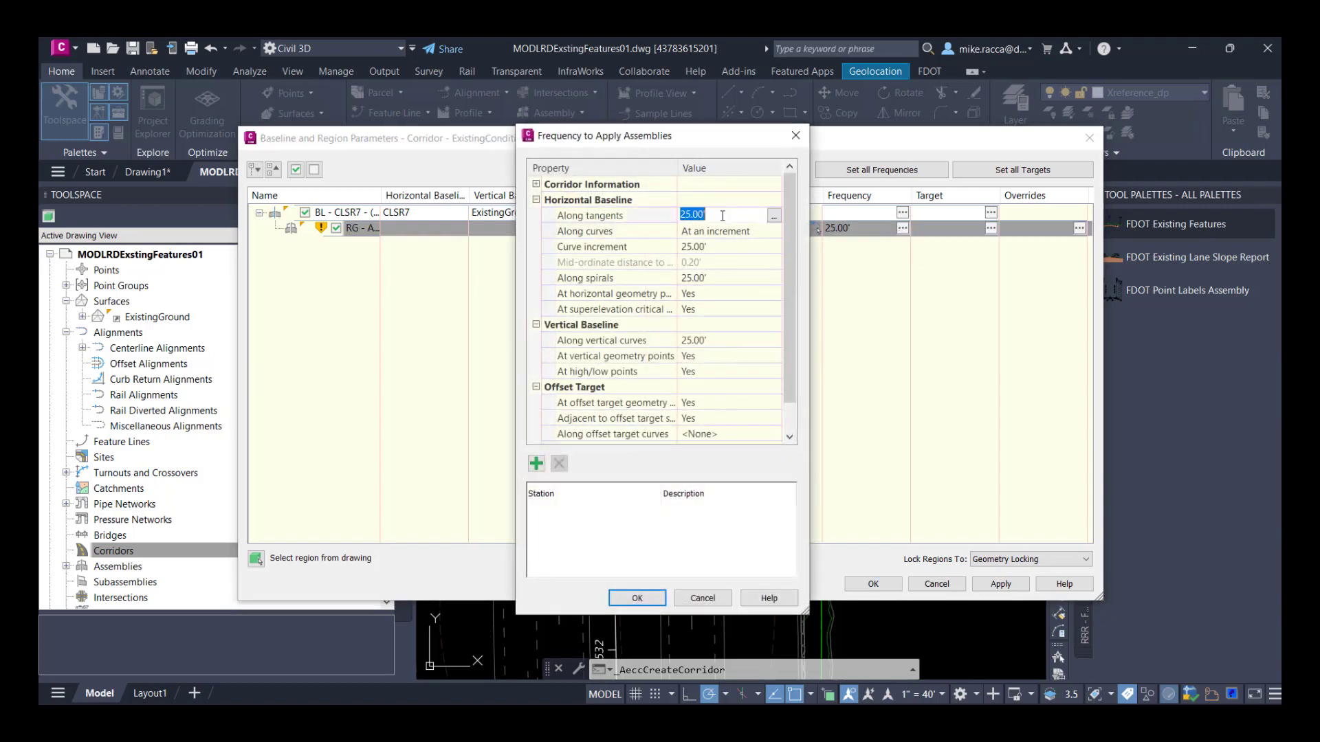
pyautogui.write('100')
pyautogui.click(715, 245)
pyautogui.write('10')
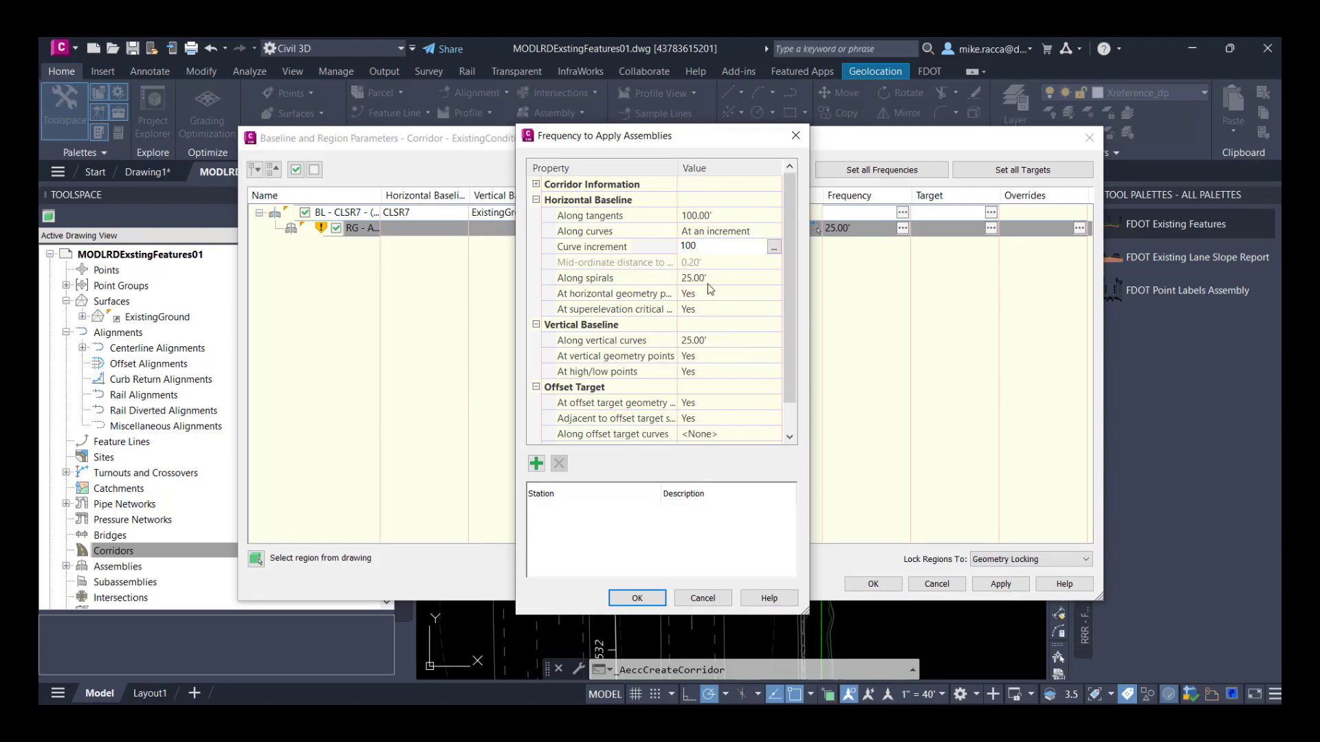
pyautogui.press('Return')
pyautogui.click(711, 279)
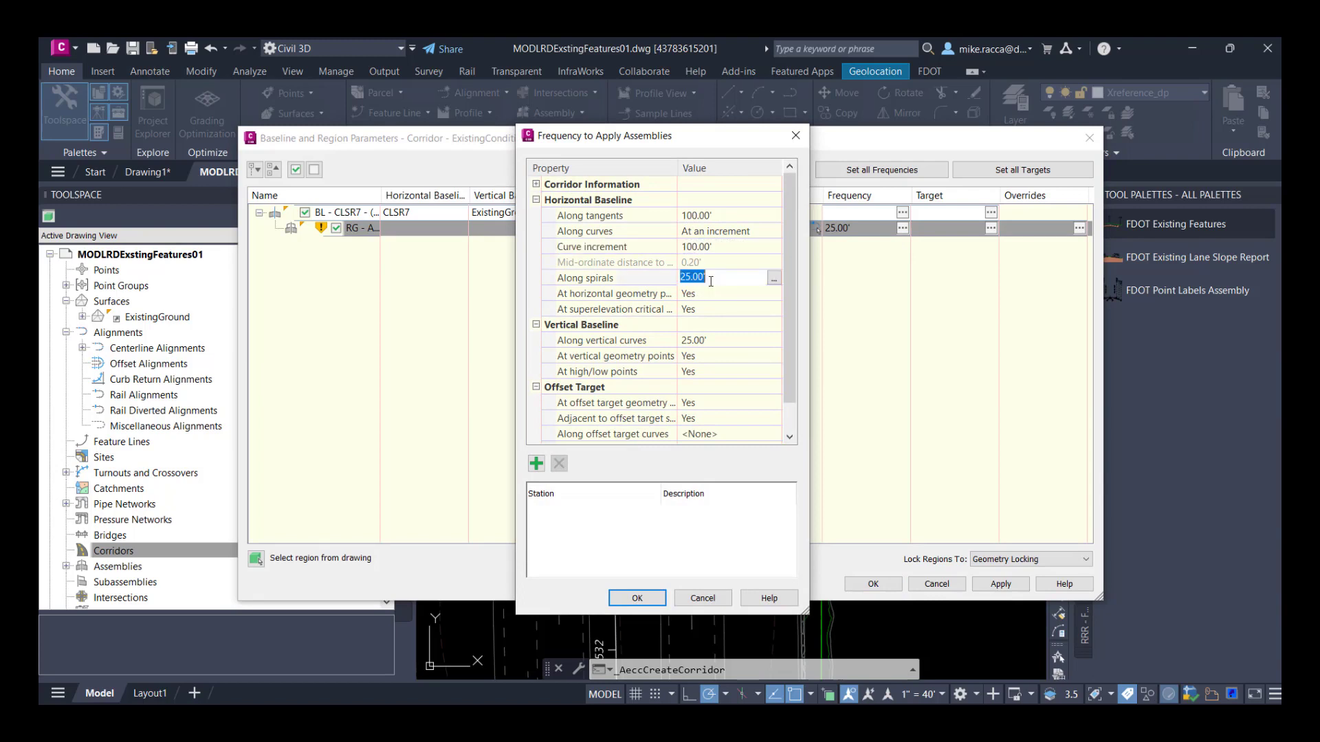
pyautogui.write('100')
# Step: Set assembly insertion at horizontal geometry points and at superelevation critical points to No
pyautogui.click(706, 300)
pyautogui.click(703, 302)
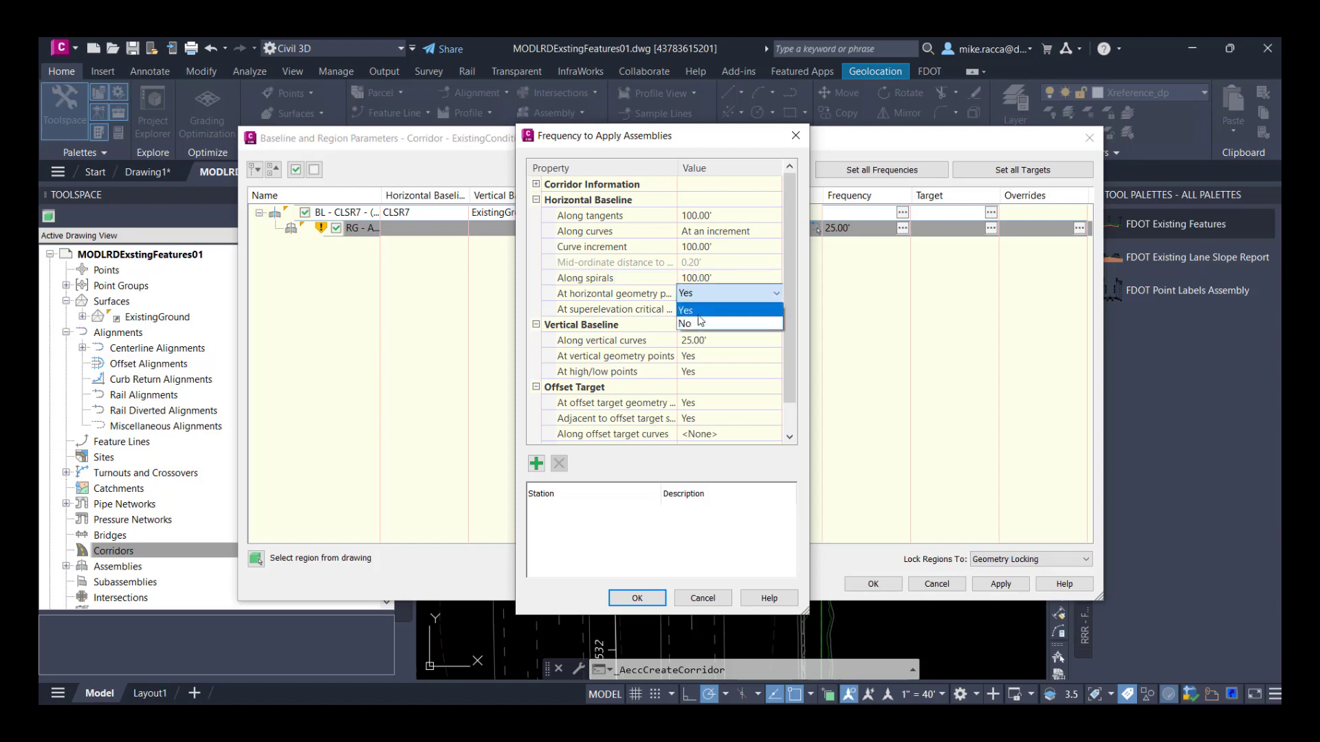
pyautogui.click(701, 324)
pyautogui.click(703, 309)
pyautogui.click(703, 310)
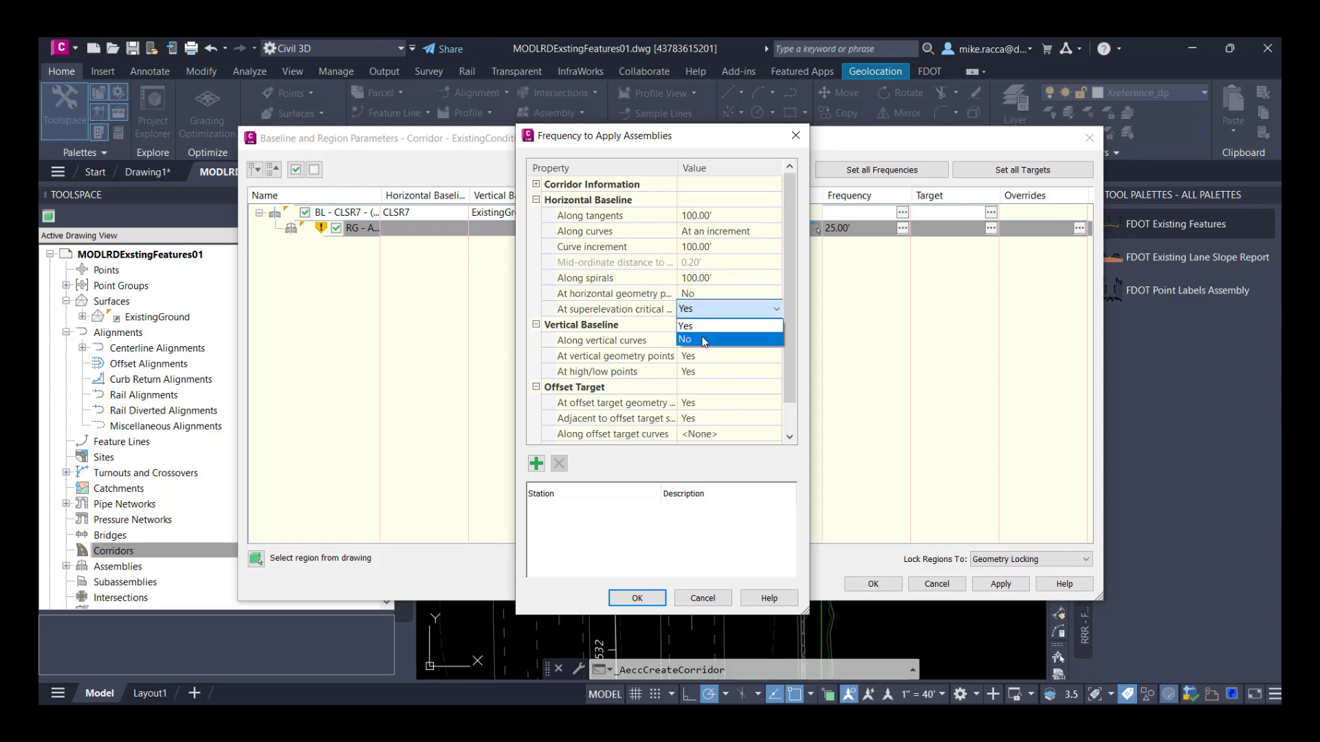
pyautogui.click(704, 340)
# Step: Set the frequency along vertical curves to 100 feet and turn off insertion at vertical geometry points and high/low points
pyautogui.click(724, 341)
pyautogui.write('100')
pyautogui.press('Return')
pyautogui.click(720, 357)
pyautogui.click(719, 356)
pyautogui.click(710, 386)
pyautogui.click(720, 372)
pyautogui.click(719, 372)
pyautogui.click(708, 402)
# Step: Set both the offset target geometry and adjacent-to-offset-target options to No, and accept the frequency settings
pyautogui.click(721, 402)
pyautogui.click(718, 403)
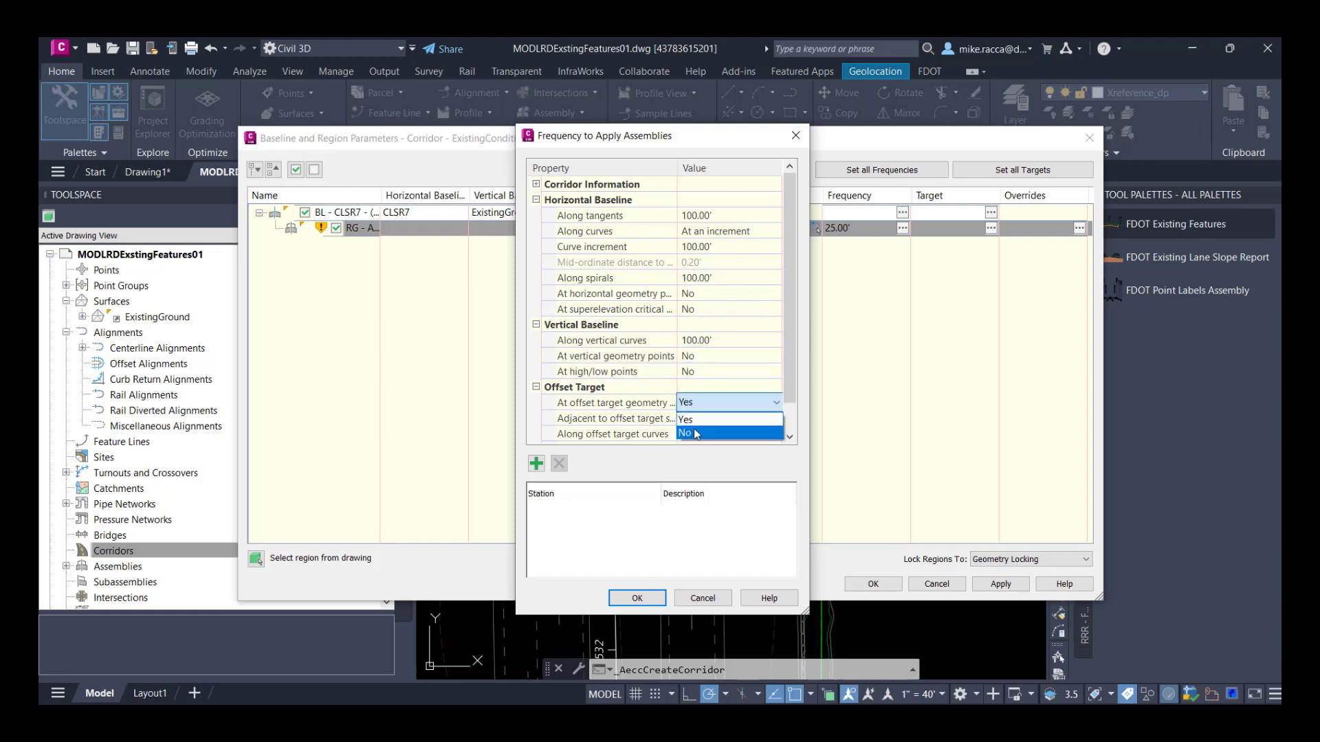
pyautogui.click(696, 433)
pyautogui.click(721, 419)
pyautogui.click(718, 419)
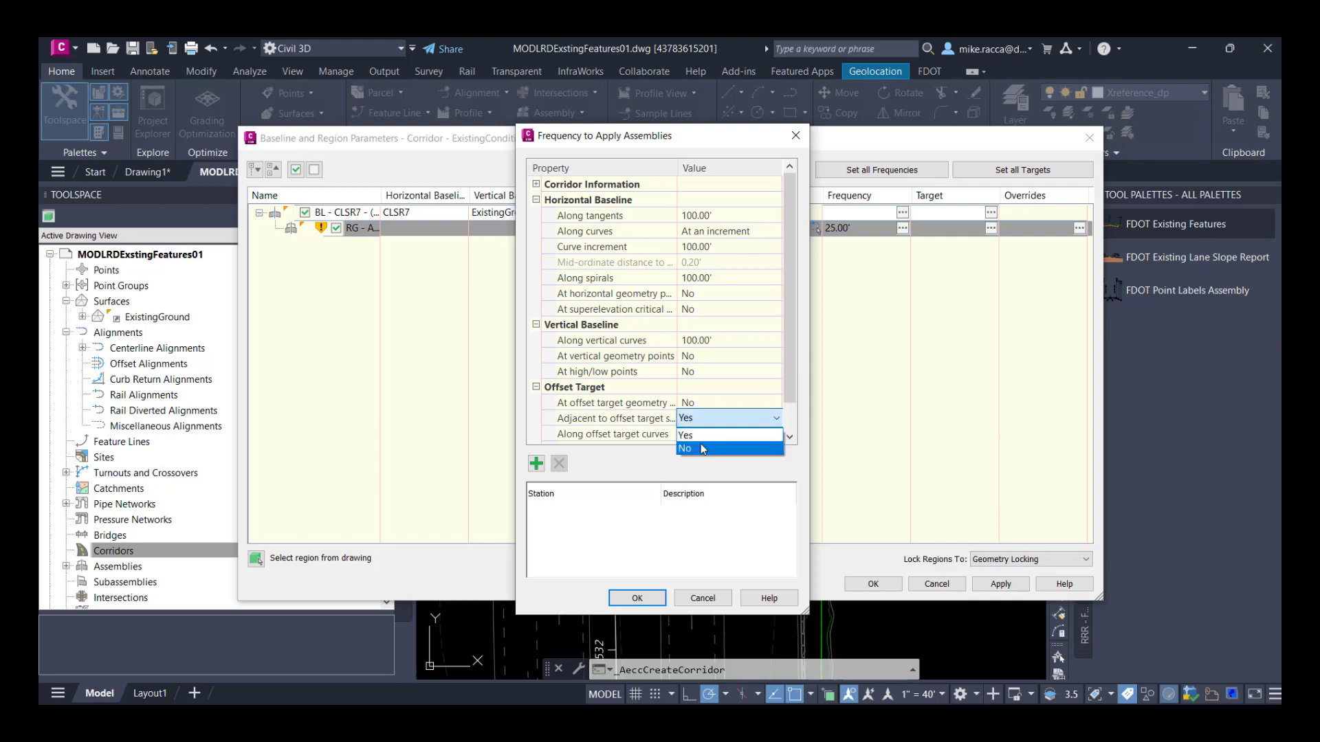
pyautogui.click(703, 449)
pyautogui.click(637, 598)
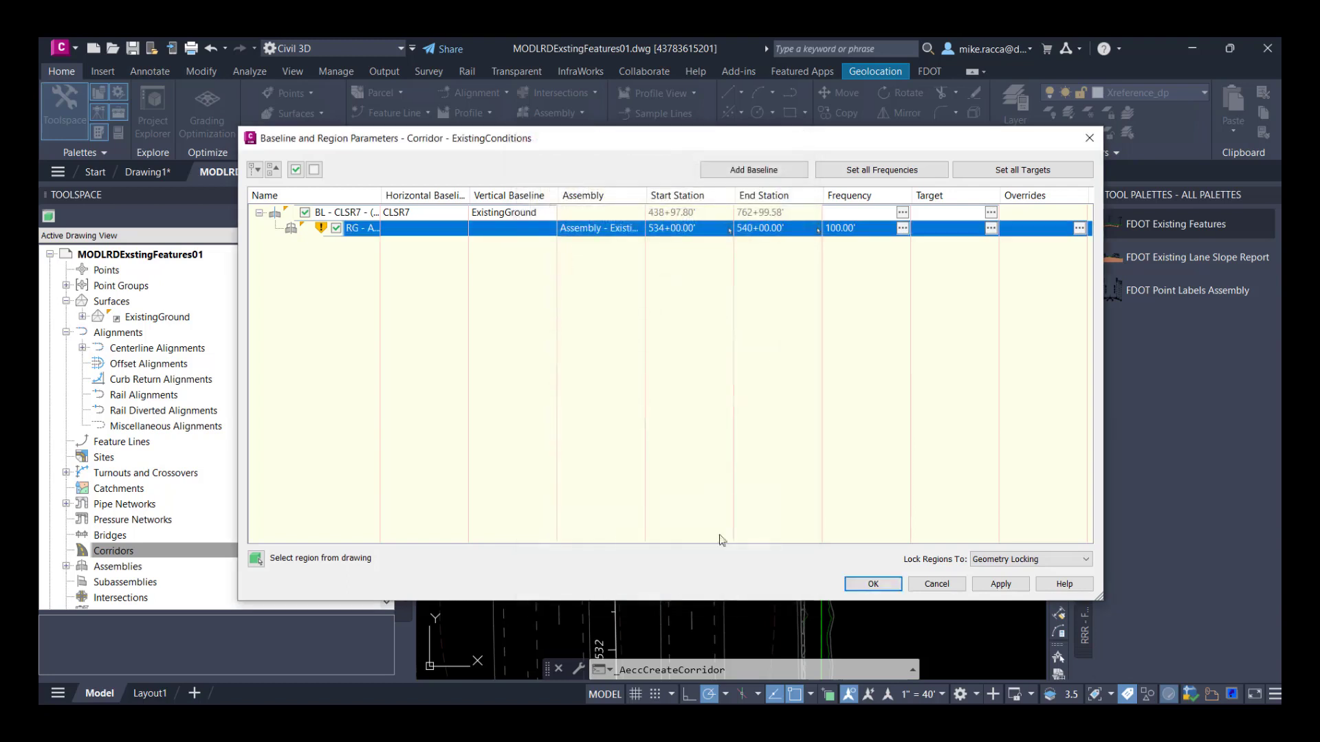
# Step: Check the surface target mapping of the FDOT Existing Features subassembly, accept the region parameters and rebuild the corridor
pyautogui.click(991, 228)
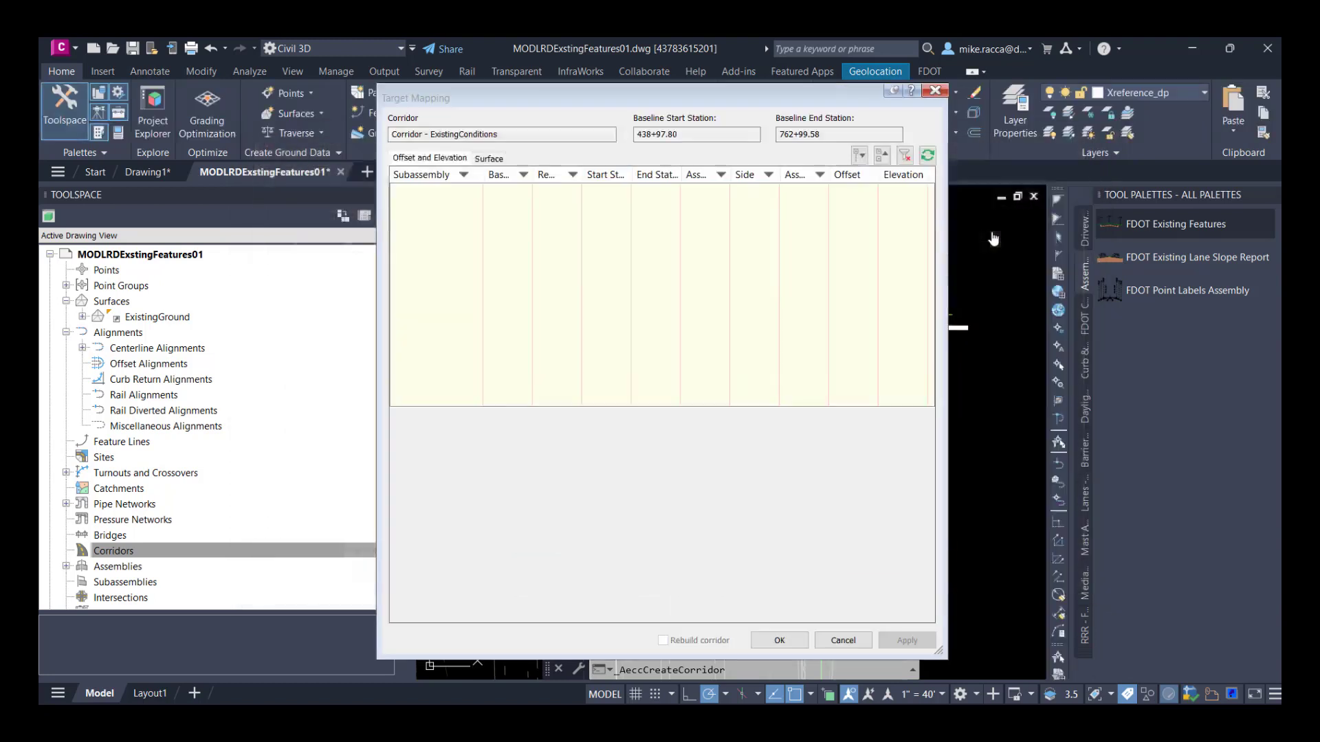
pyautogui.click(496, 159)
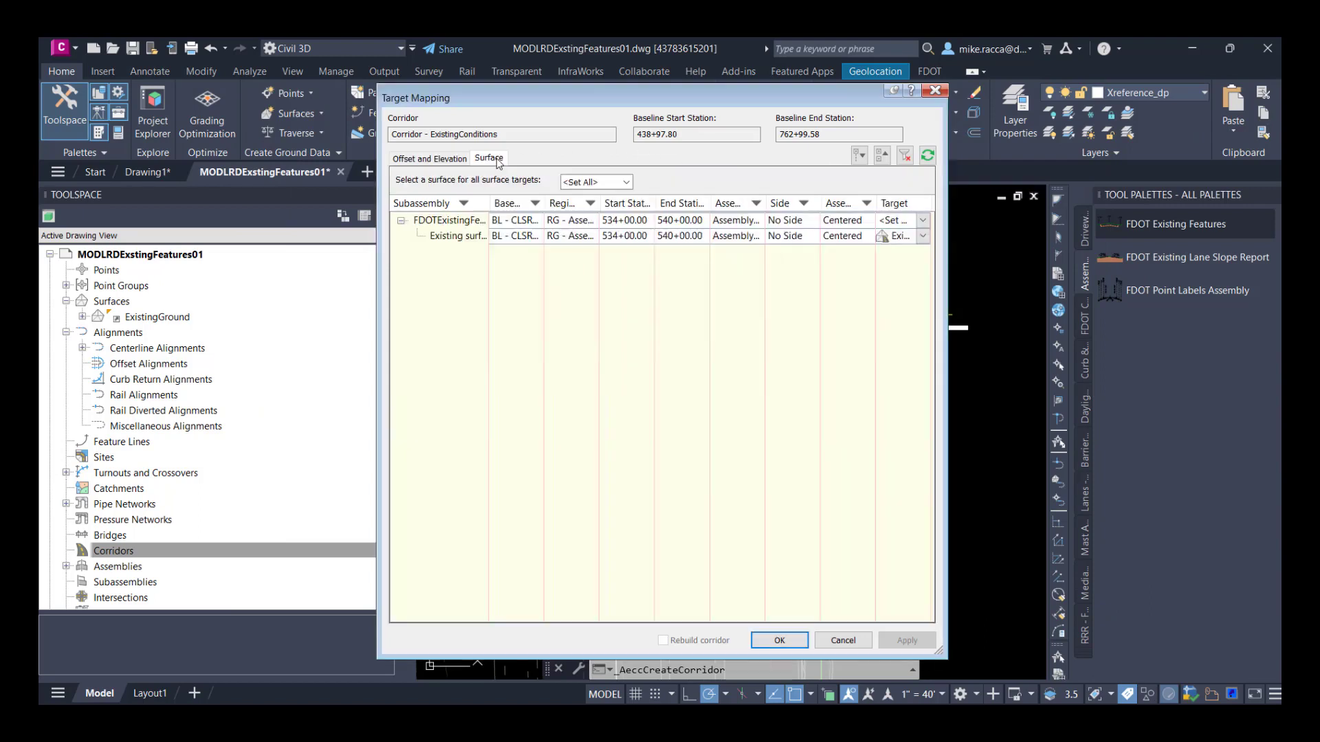
pyautogui.click(471, 237)
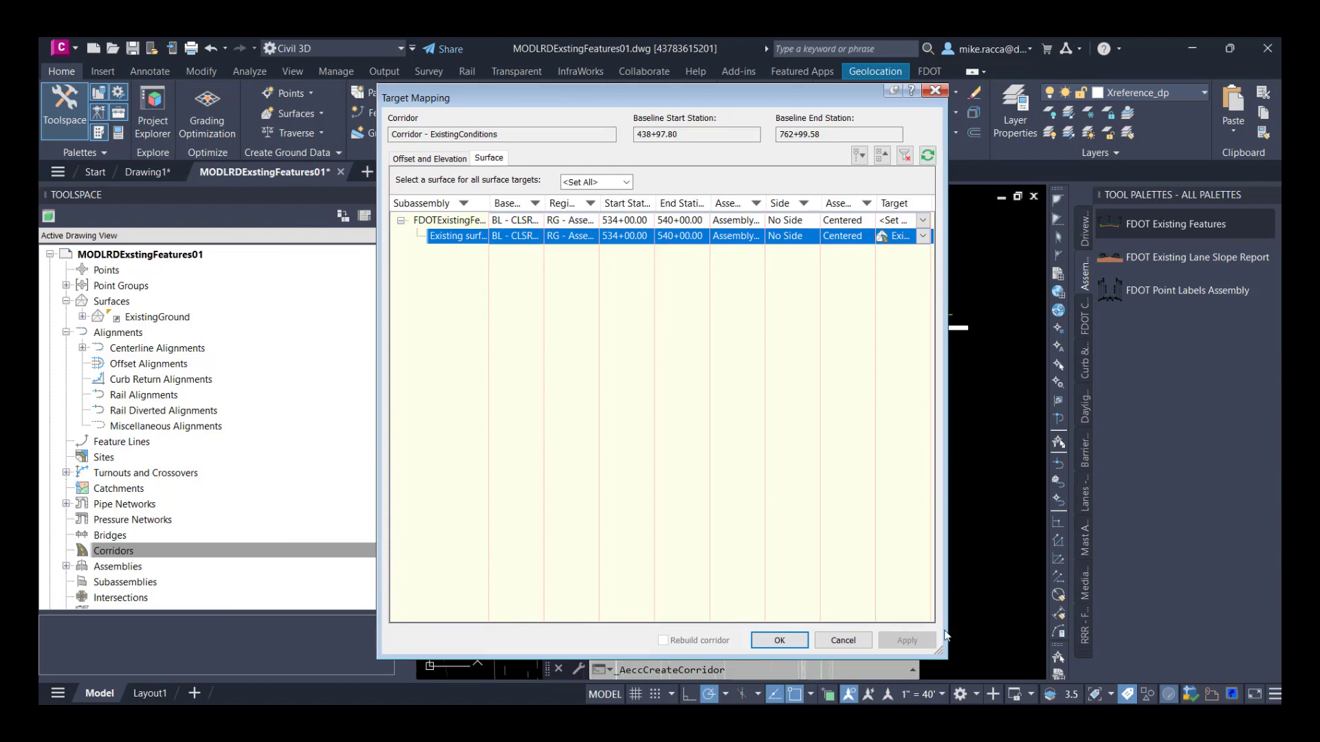
pyautogui.moveTo(939, 652); pyautogui.dragTo(1045, 611)
pyautogui.click(883, 641)
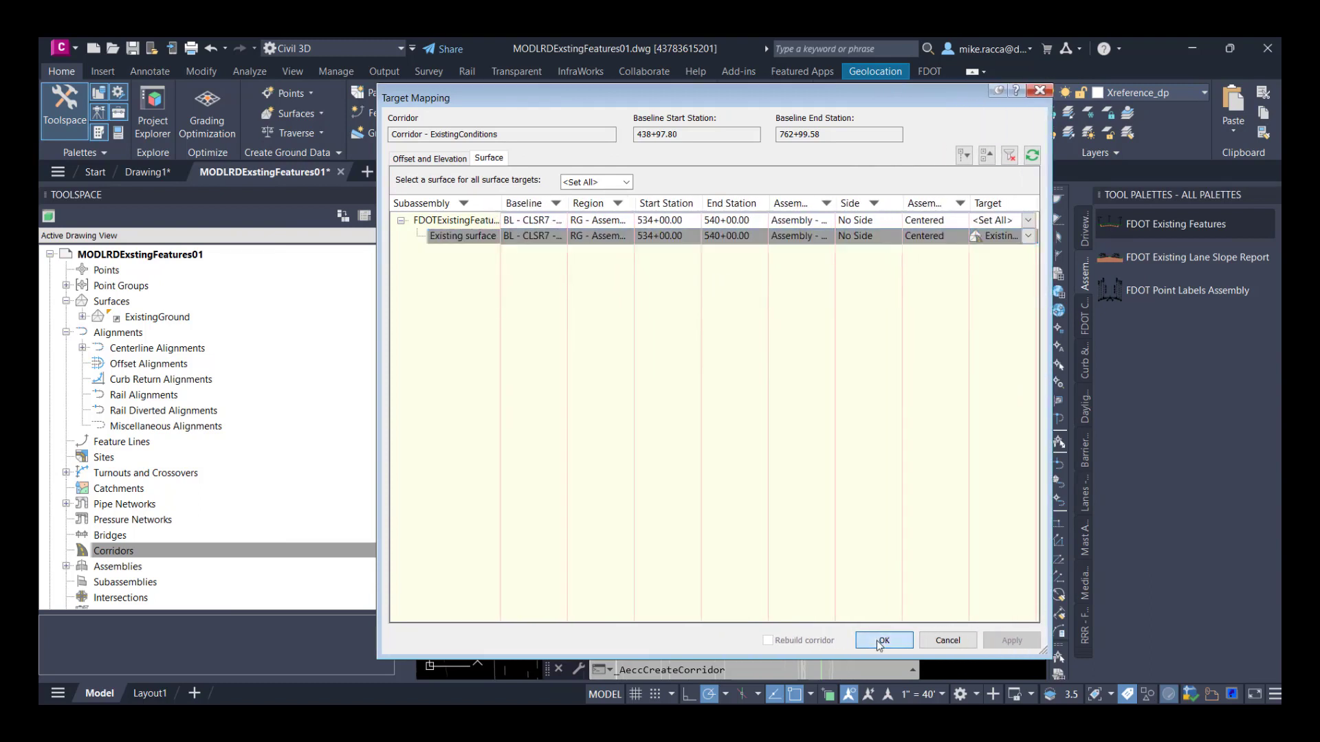
pyautogui.click(873, 584)
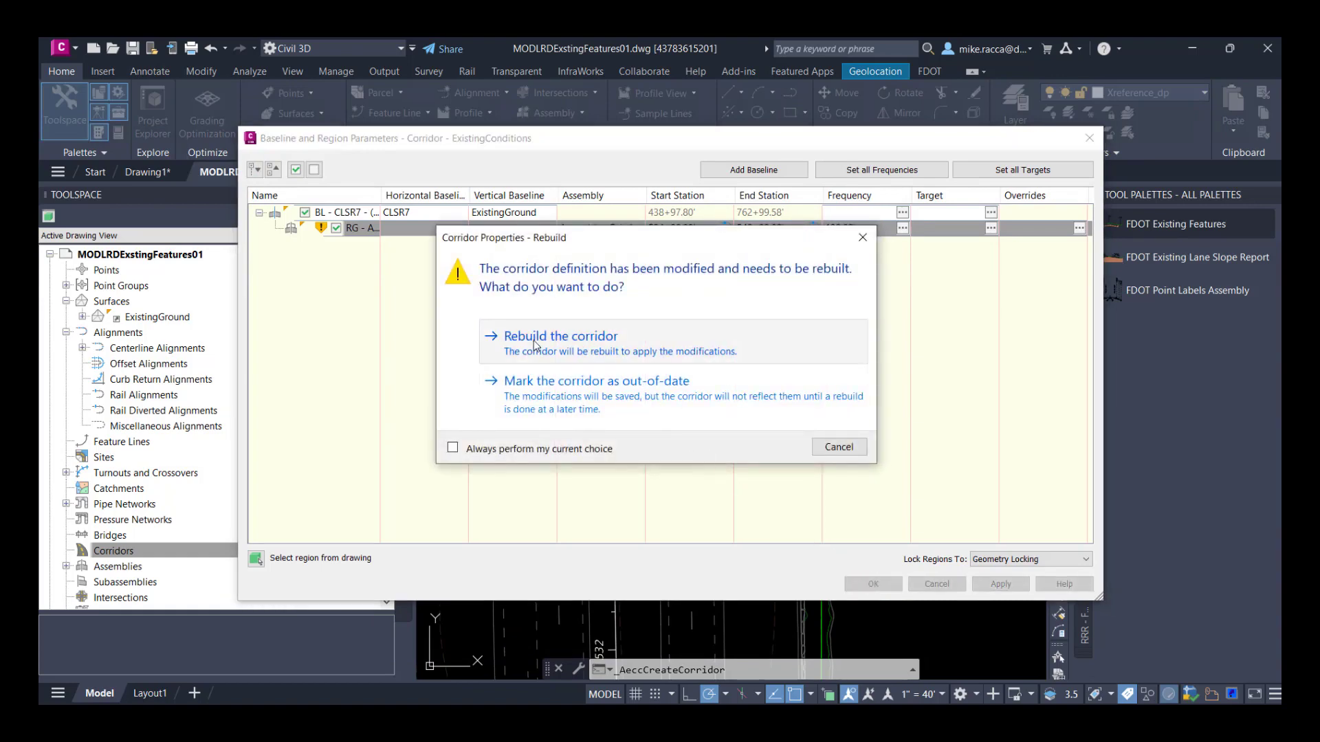
pyautogui.click(536, 345)
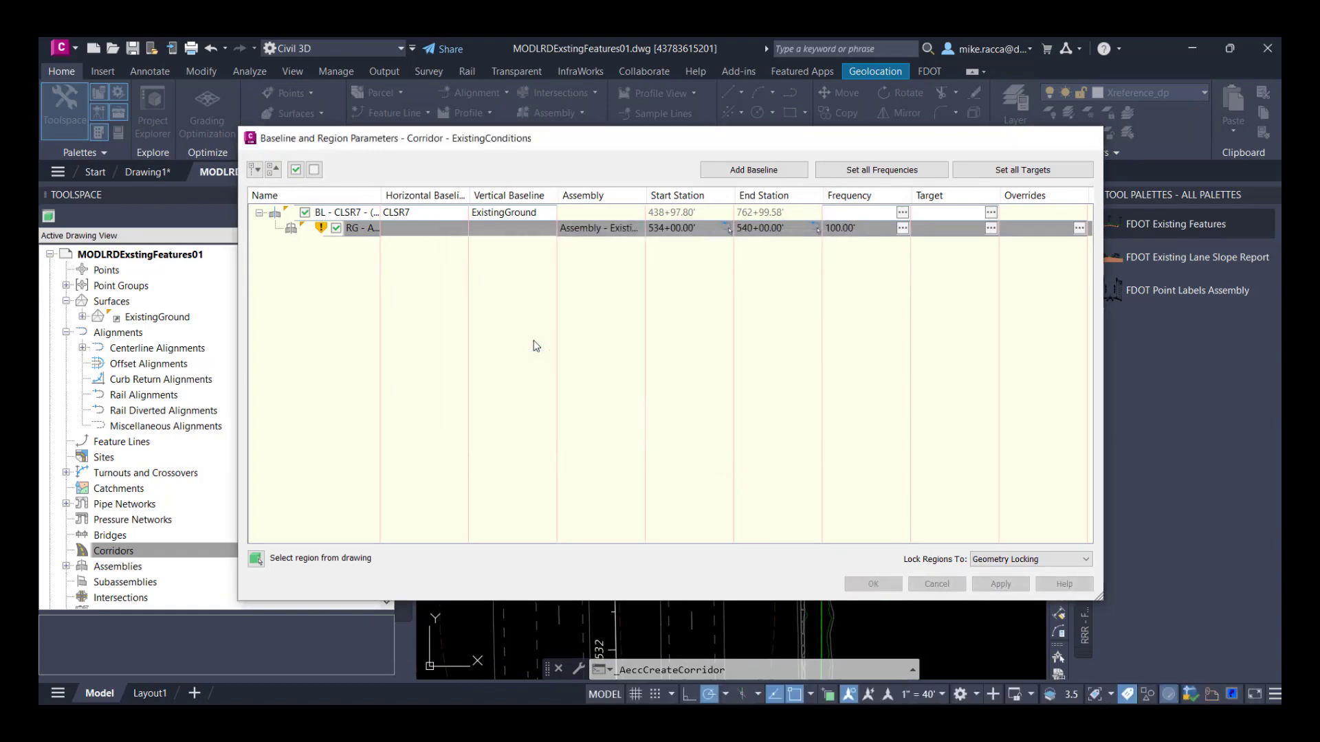
# Step: Examine the new corridor's section lines across the roadway near station 537, and save the drawing
pyautogui.scroll(-4, 628, 430)
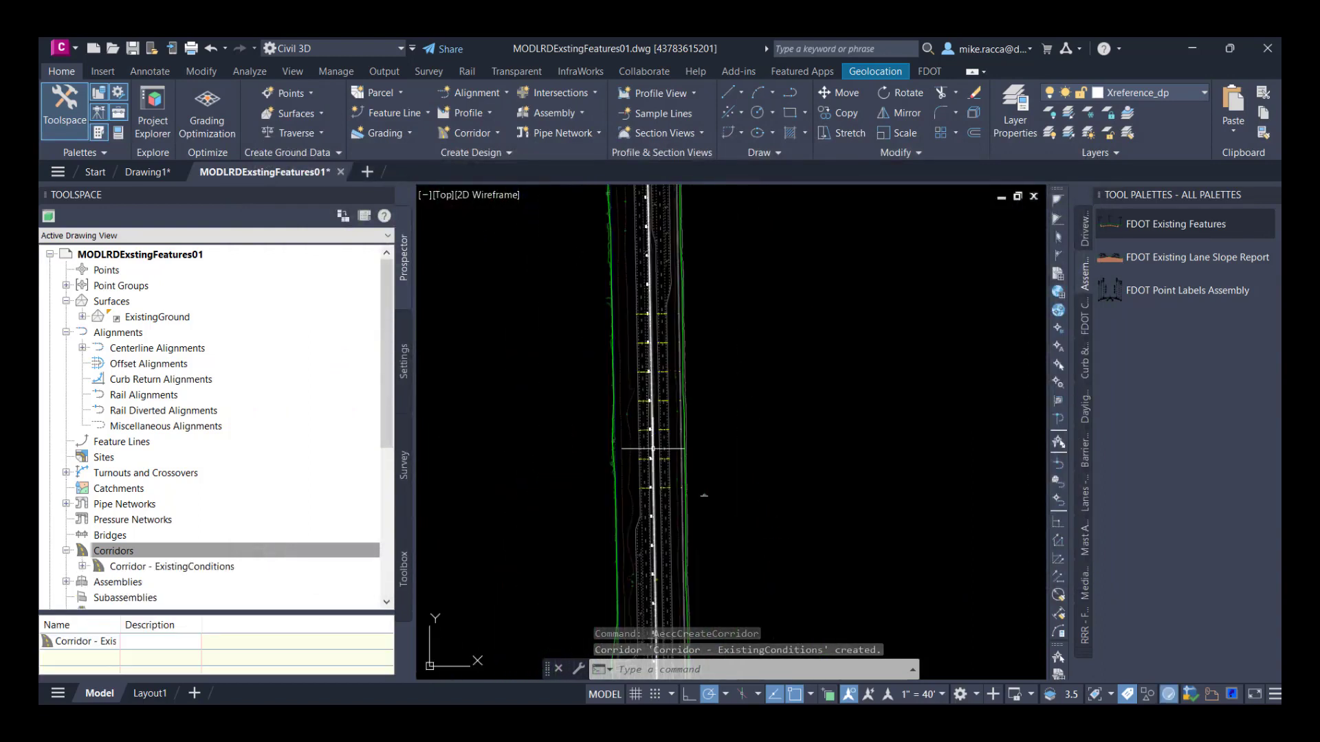
pyautogui.scroll(5, 653, 450)
pyautogui.scroll(3, 639, 333)
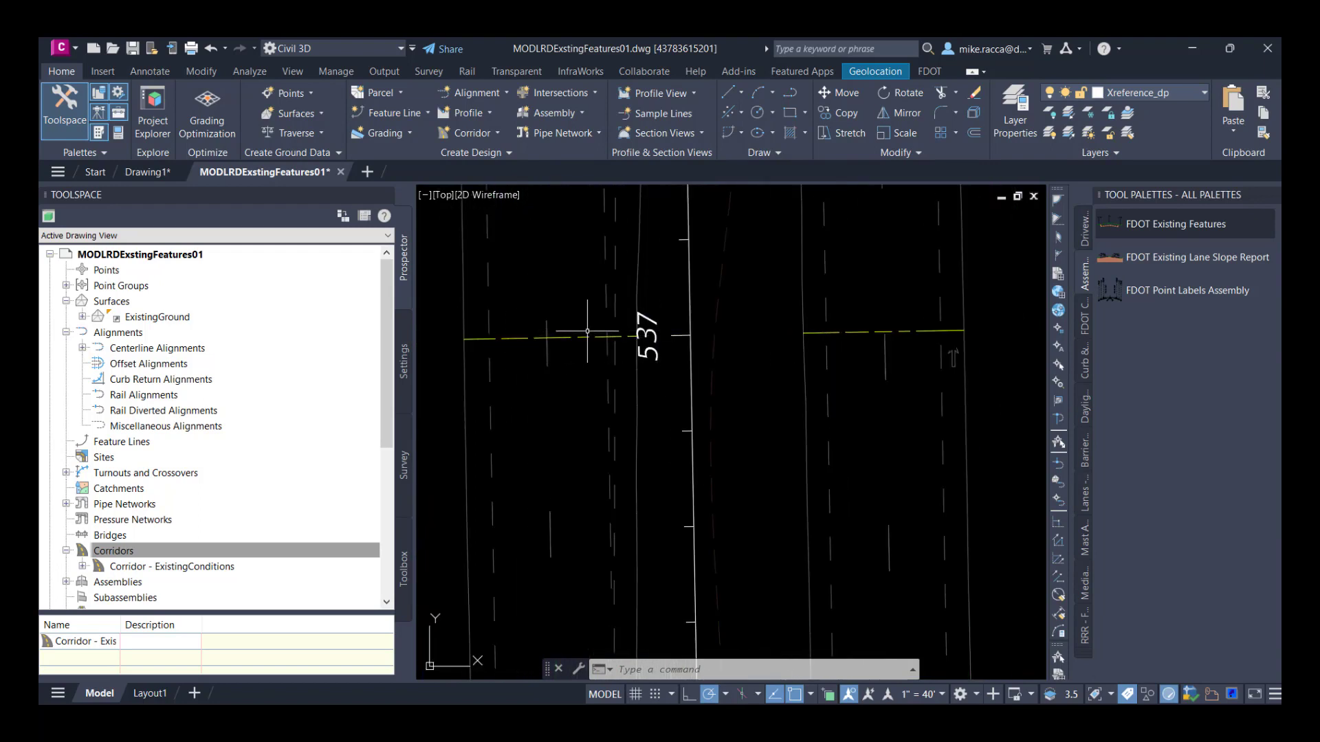
pyautogui.moveTo(758, 354); pyautogui.dragTo(531, 375, button='middle')
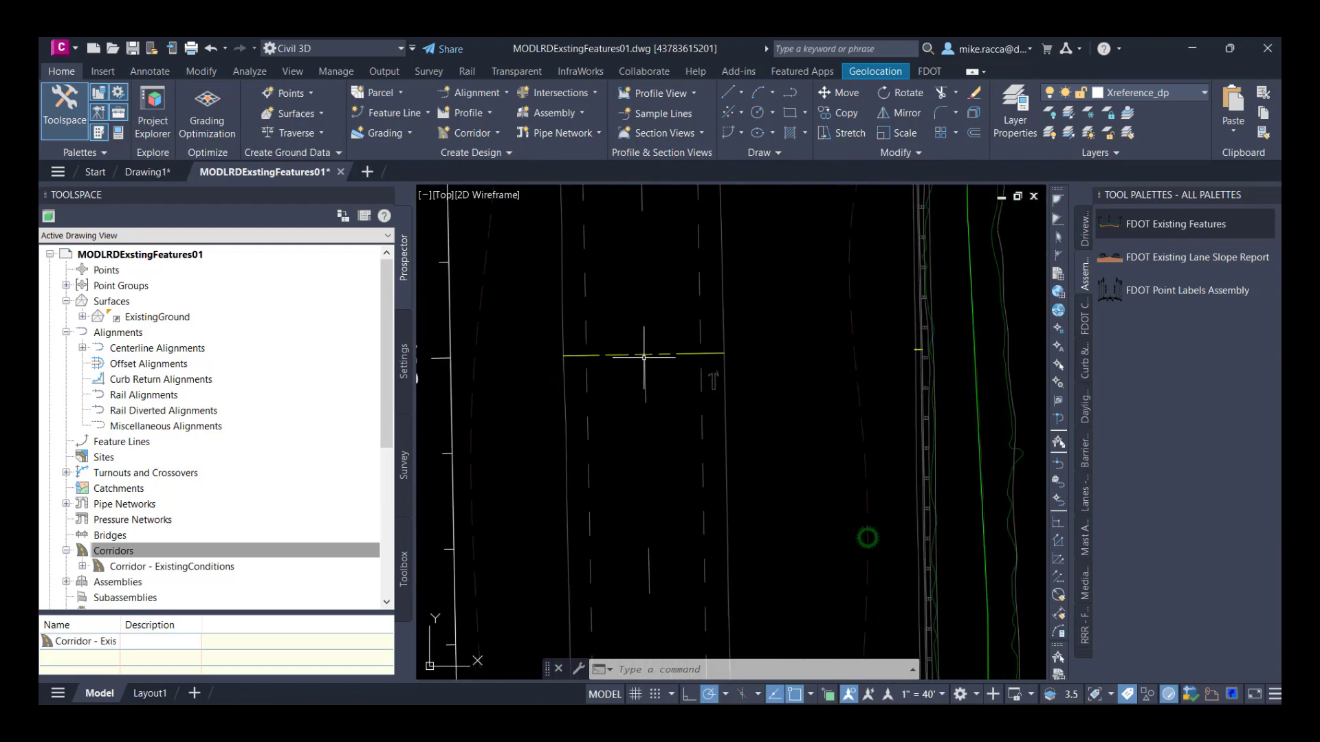
pyautogui.moveTo(715, 356); pyautogui.dragTo(627, 372, button='middle')
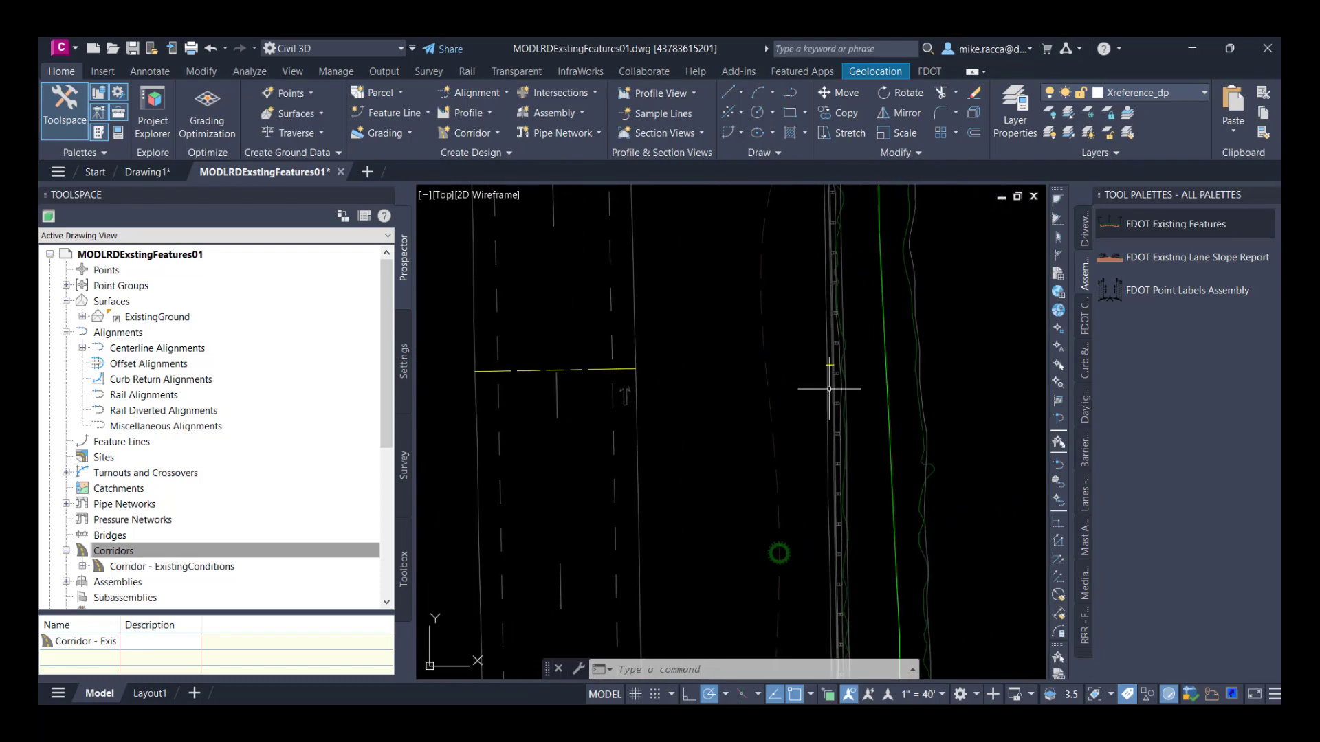
pyautogui.scroll(-2, 774, 363)
pyautogui.scroll(4, 767, 364)
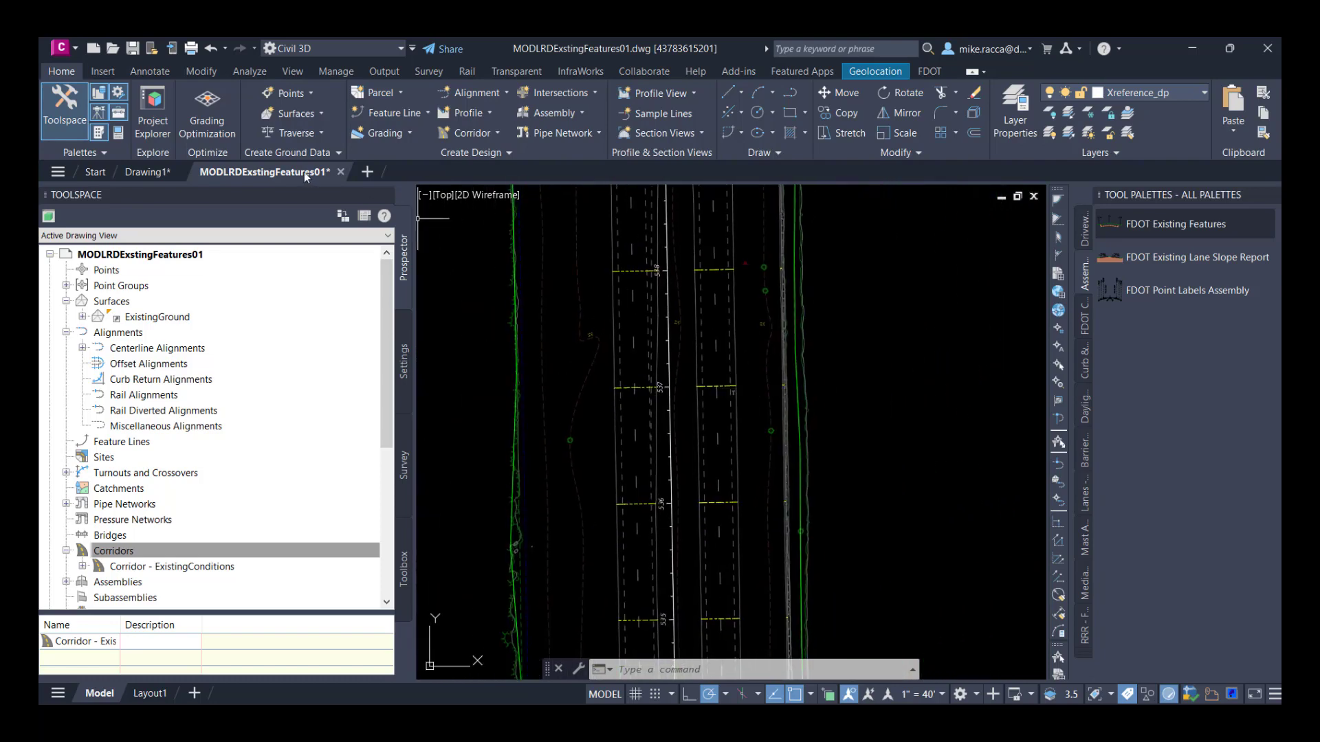
pyautogui.click(133, 49)
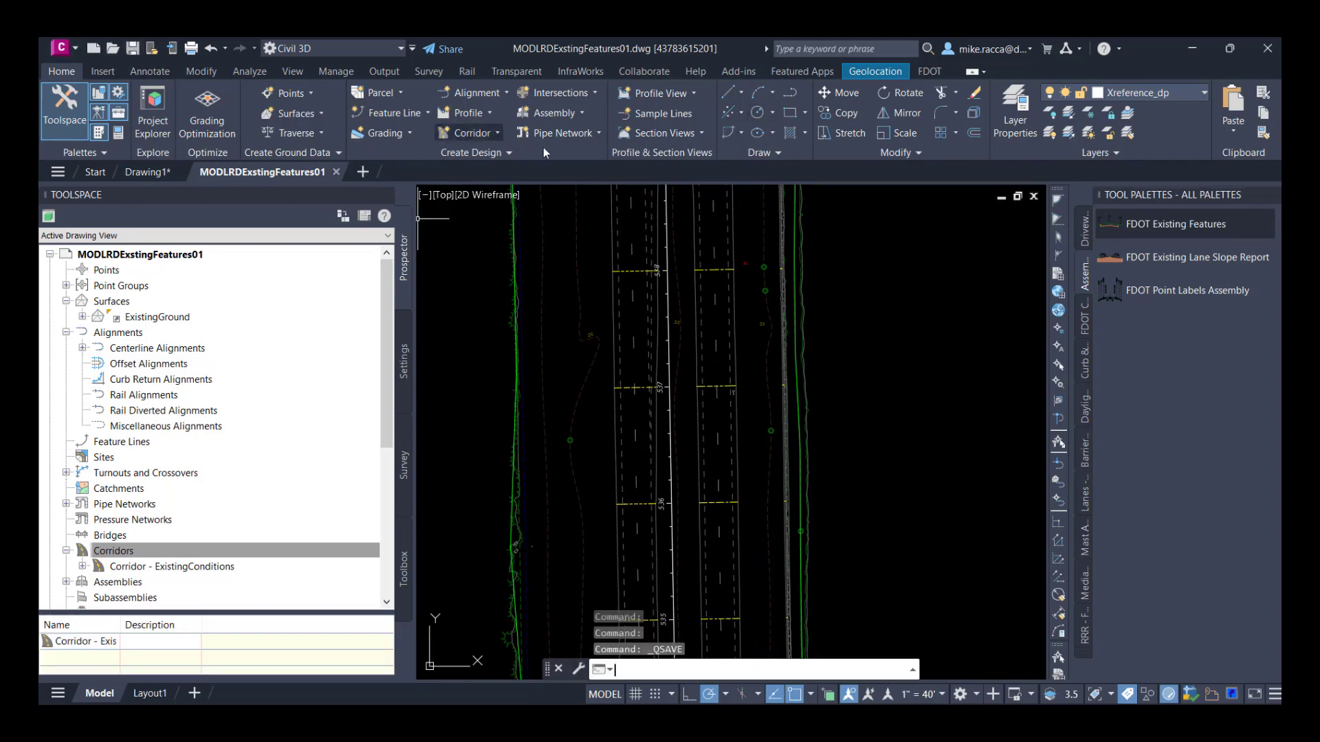
# Step: Turn on the aerial online map behind the drawing, agreeing to use online map data, to compare the corridor near station 537
pyautogui.click(863, 75)
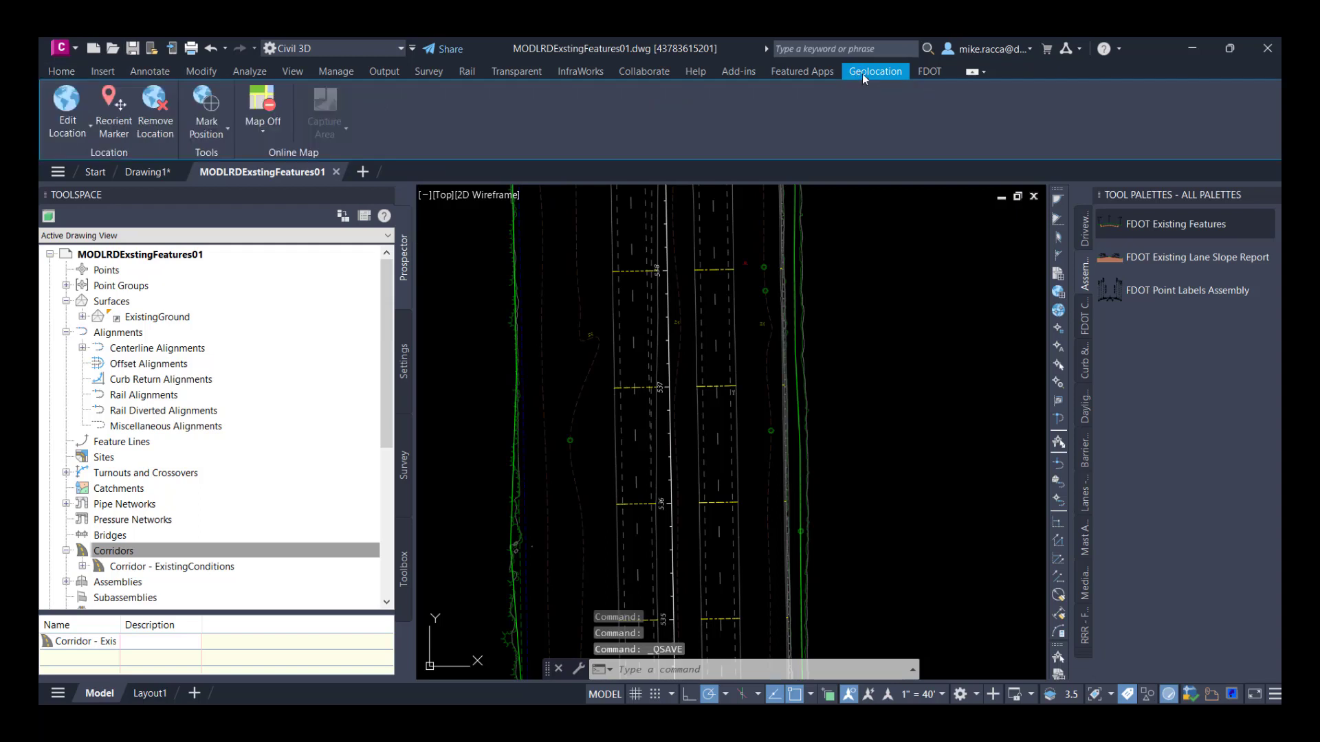
pyautogui.click(262, 131)
pyautogui.click(269, 163)
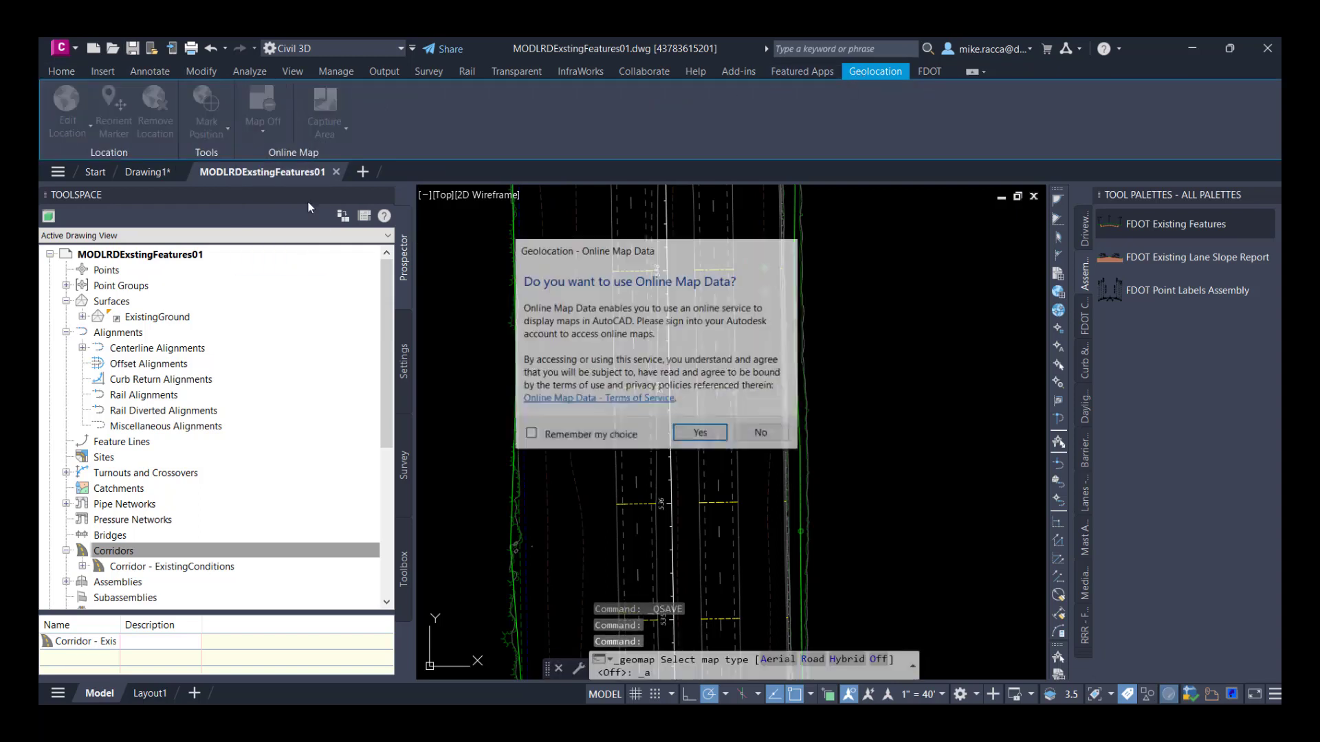
pyautogui.click(679, 435)
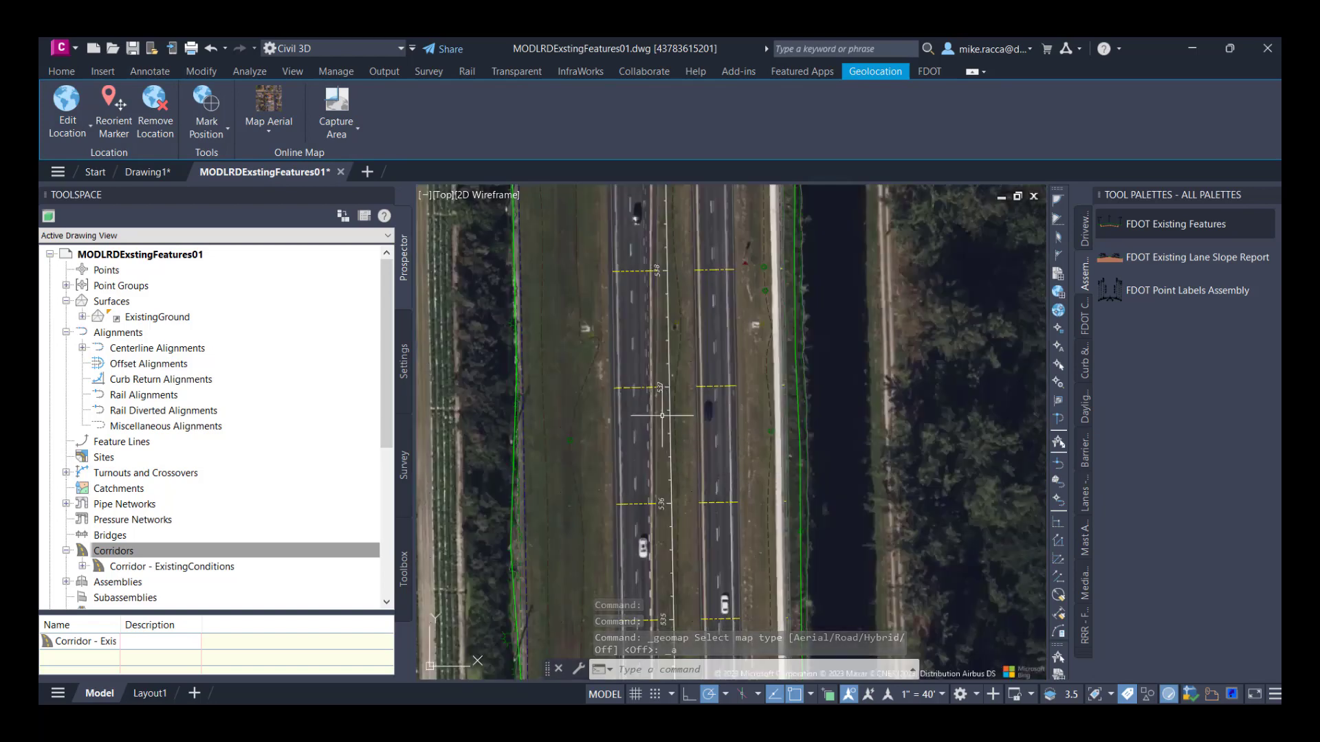
pyautogui.scroll(2, 667, 423)
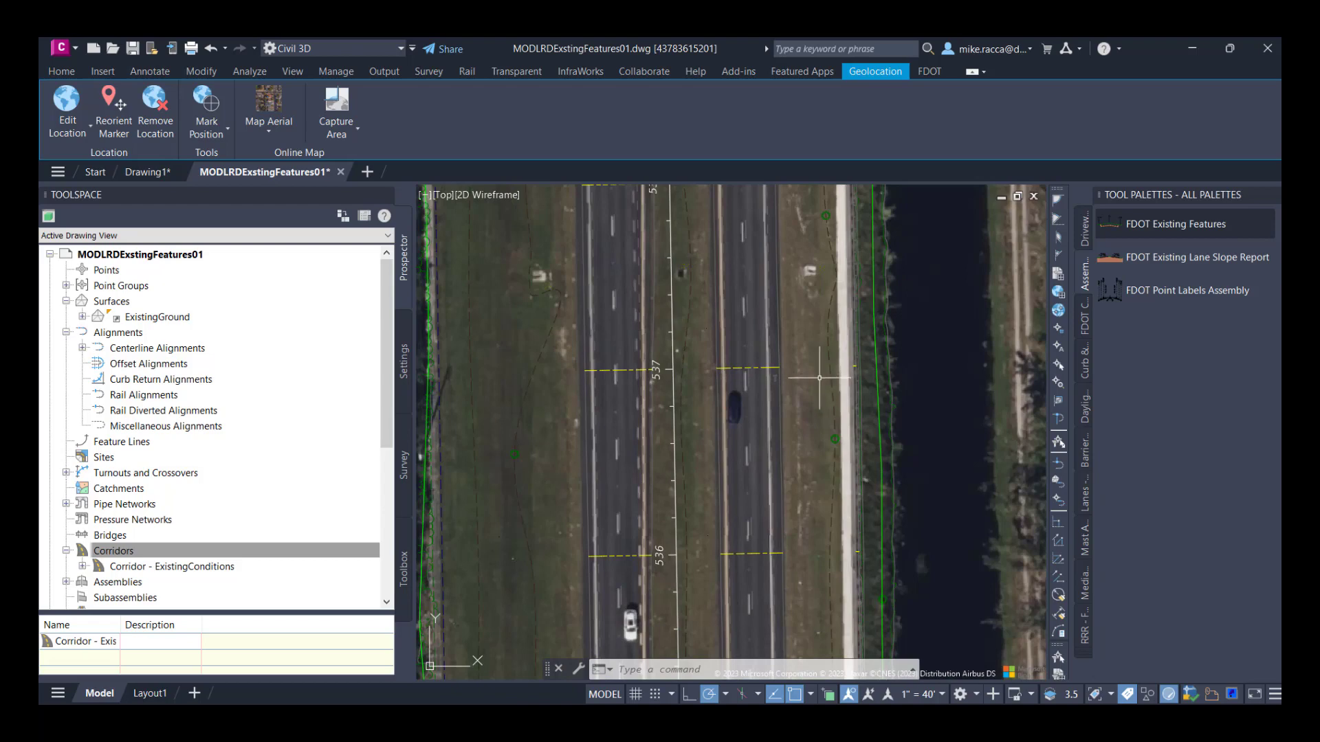
# Step: Turn off the aerial online map behind the existing-features drawing after comparing the corridor with the imagery
pyautogui.scroll(-2, 810, 383)
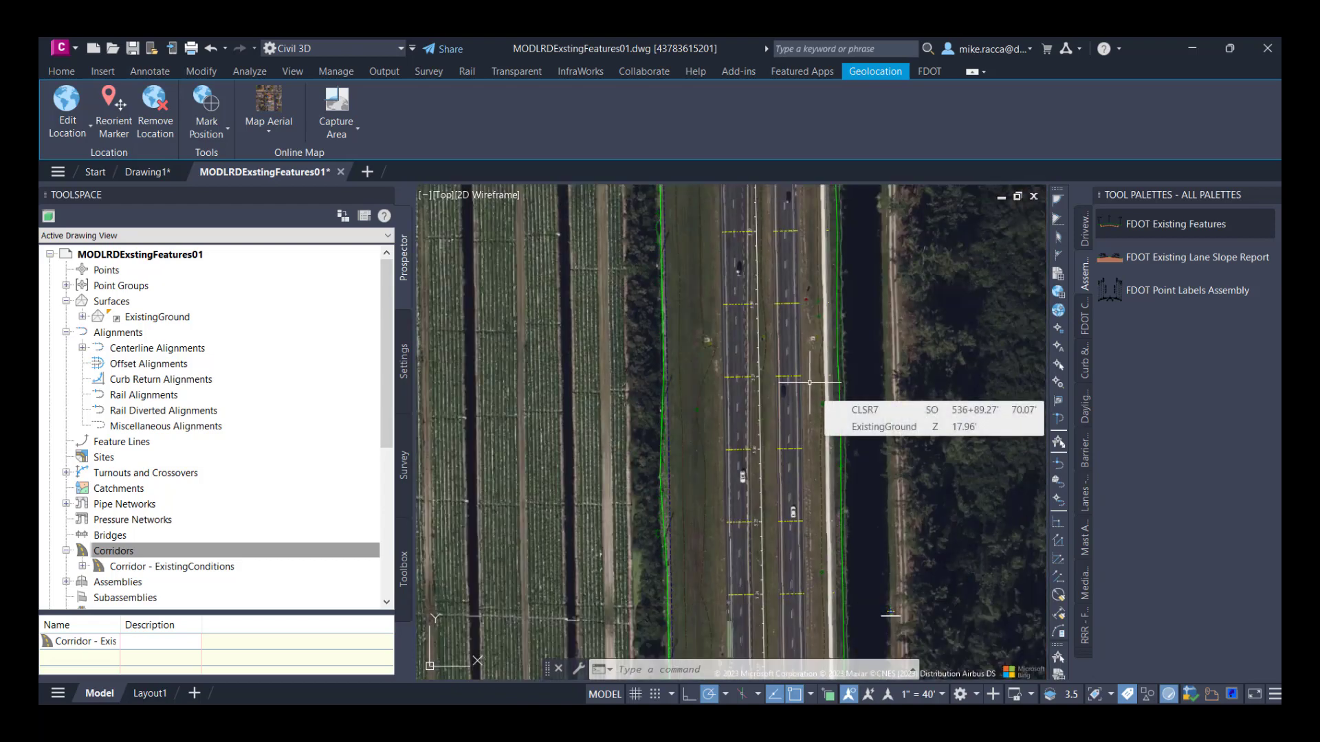
pyautogui.click(292, 136)
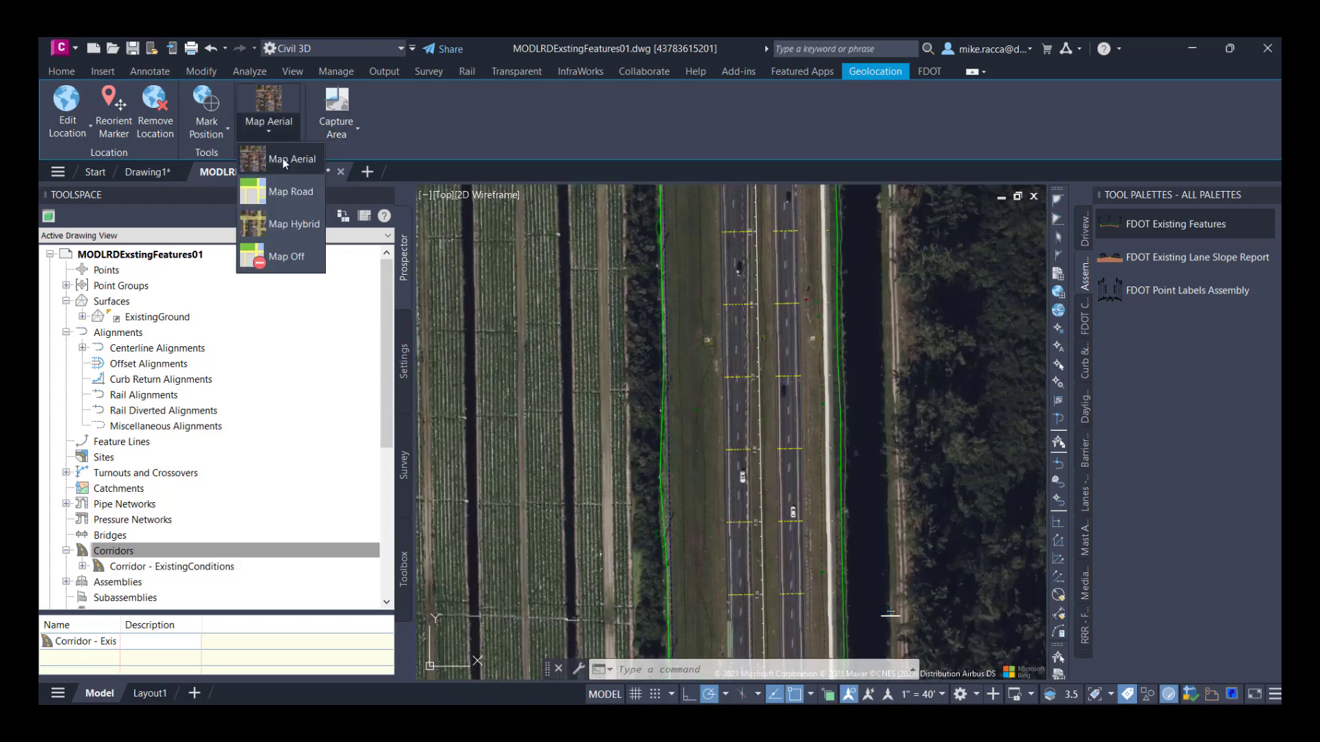
pyautogui.click(288, 257)
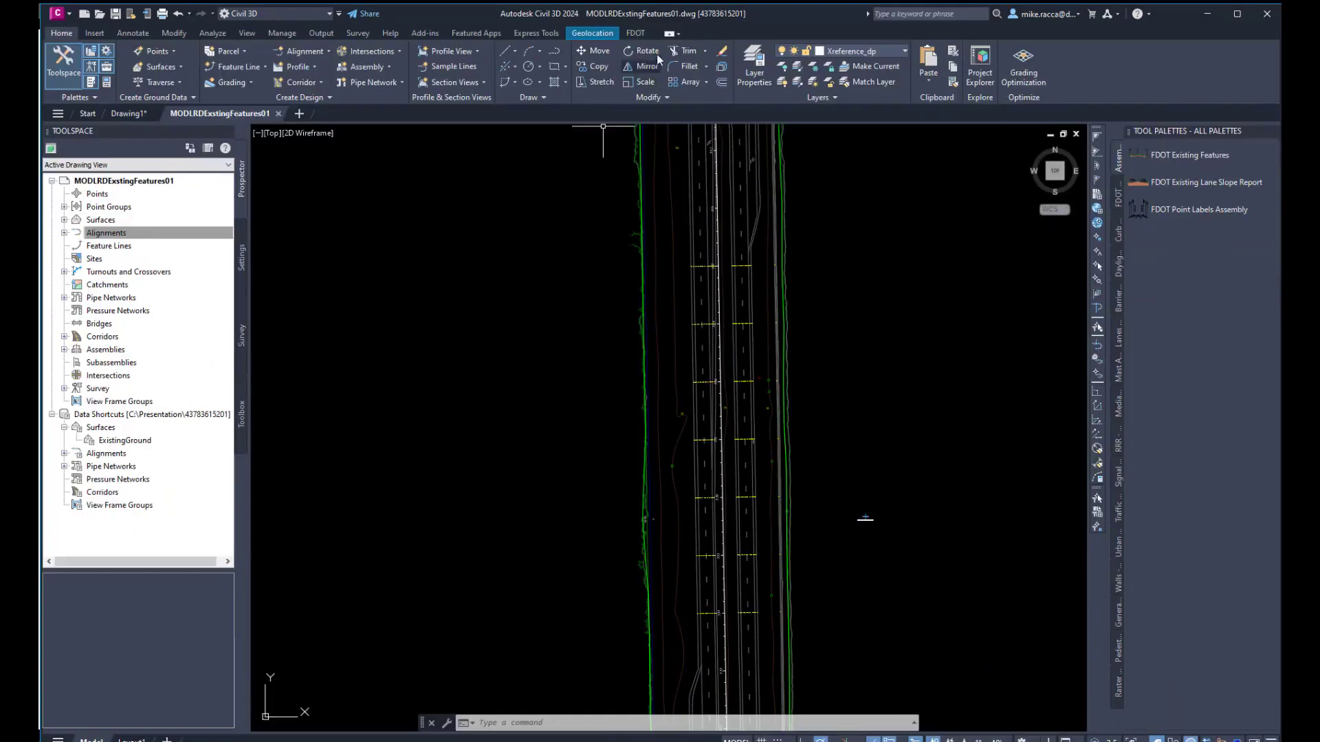
# Step: Create a MODLRD 3D modeling file with FDOT Create File, using modifier ProposedMillOverlay, sequence 01 and coordinate system FL83/2011-EF
pyautogui.click(632, 33)
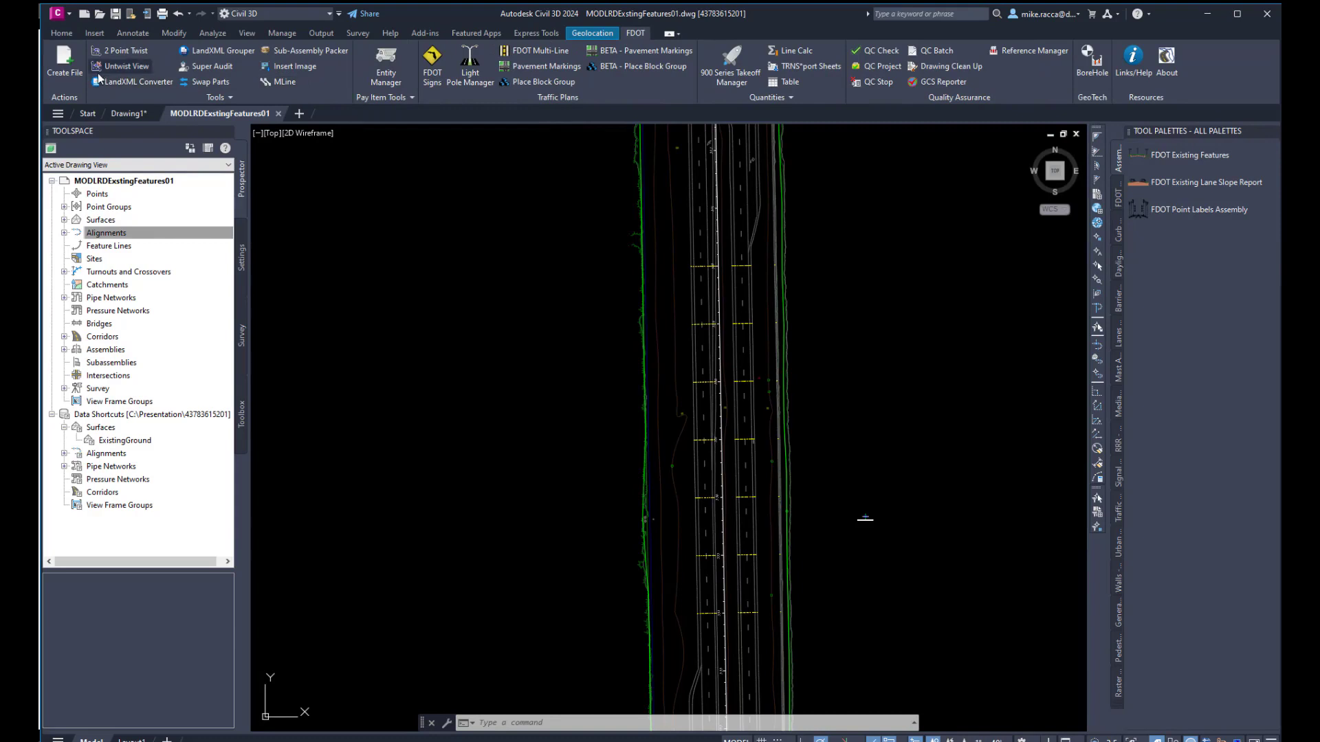
pyautogui.click(64, 65)
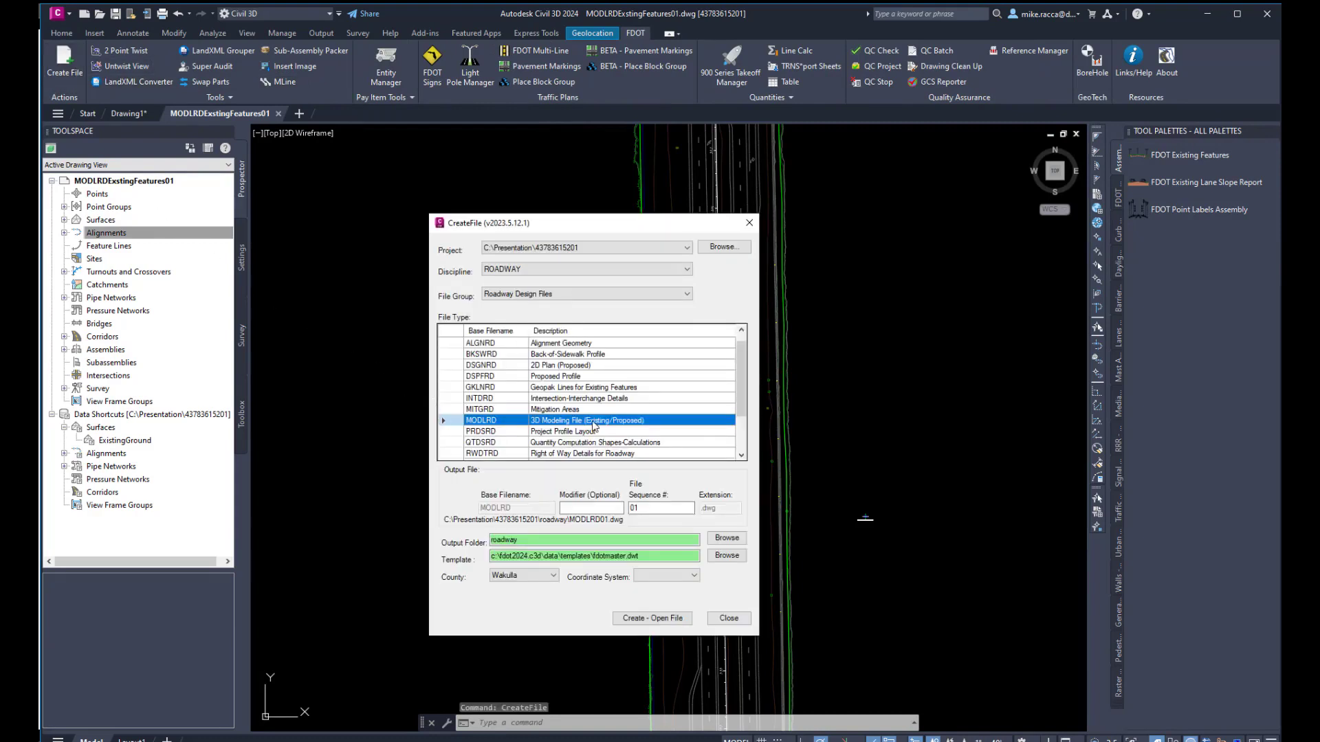
pyautogui.click(592, 508)
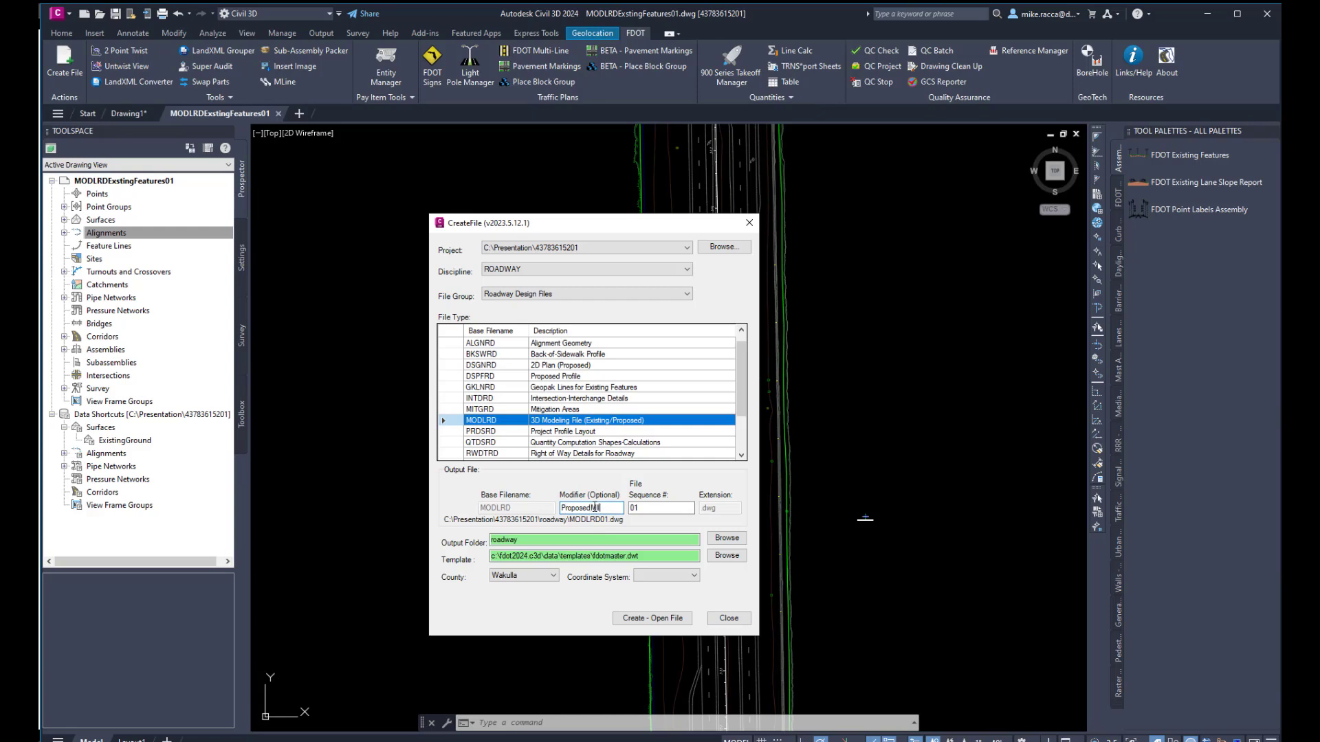
pyautogui.write('ProposedMillOverlay')
pyautogui.click(677, 576)
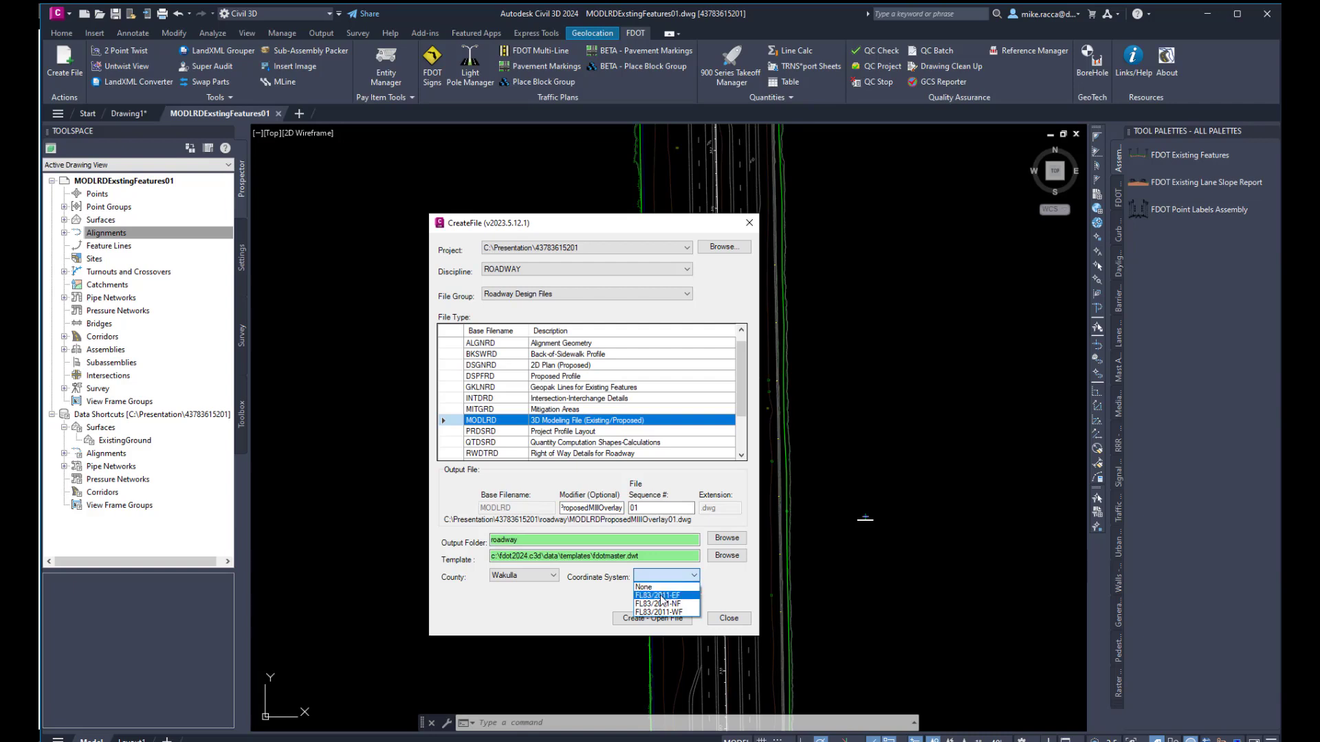
pyautogui.click(662, 597)
pyautogui.click(639, 618)
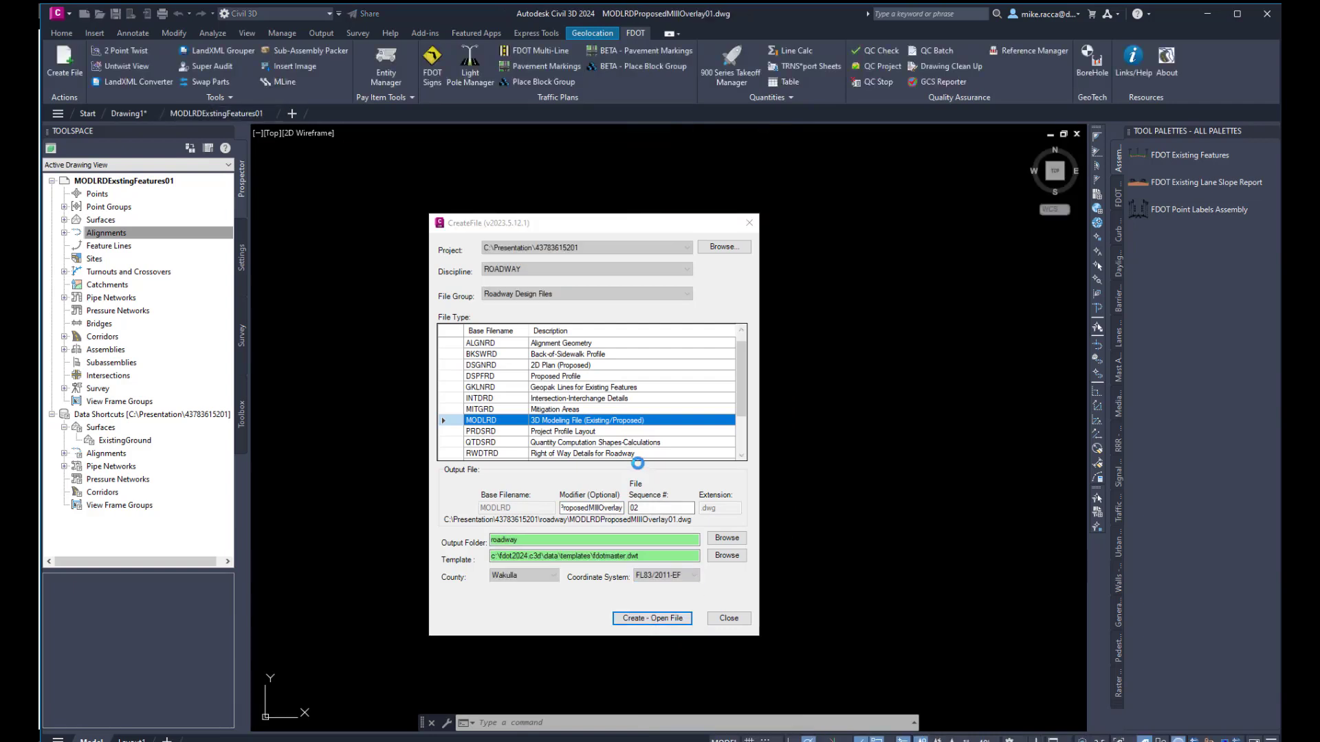
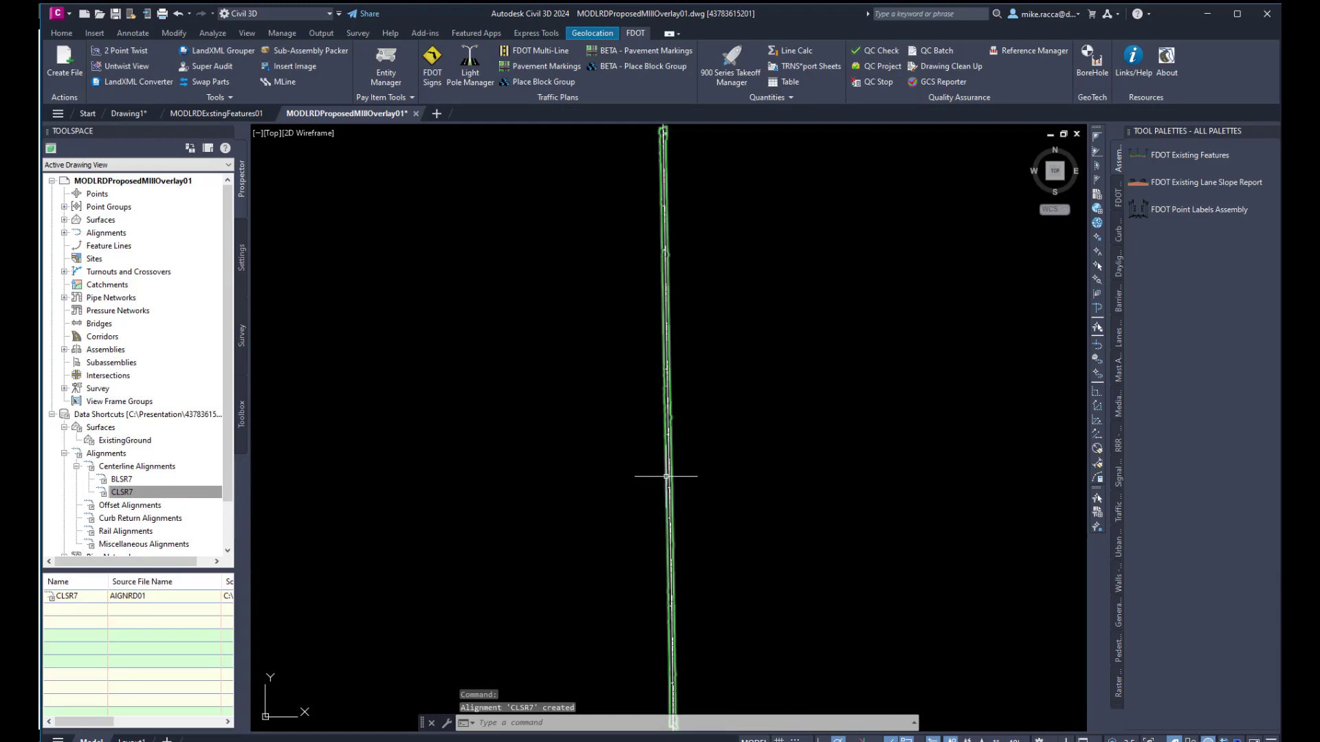
# Step: Make Xreference_dp the current layer in the proposed mill and overlay drawing
pyautogui.click(70, 35)
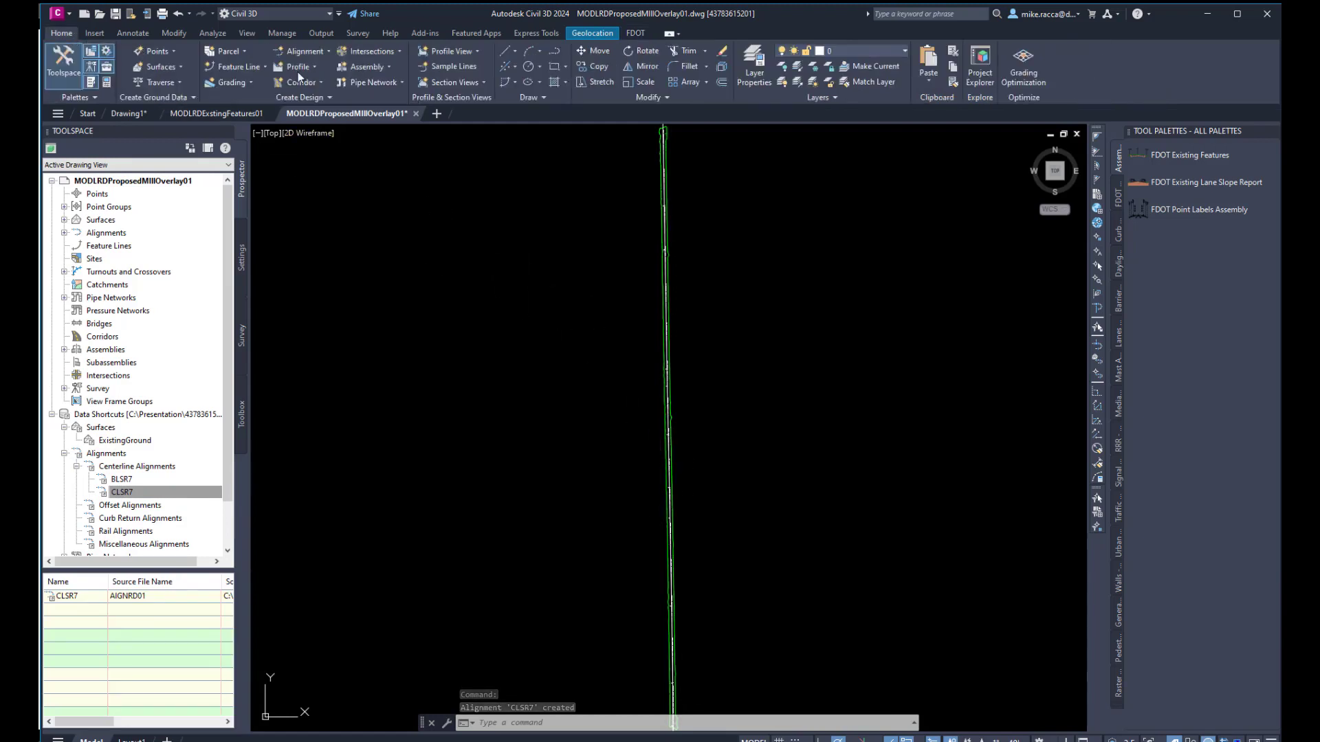
pyautogui.click(832, 52)
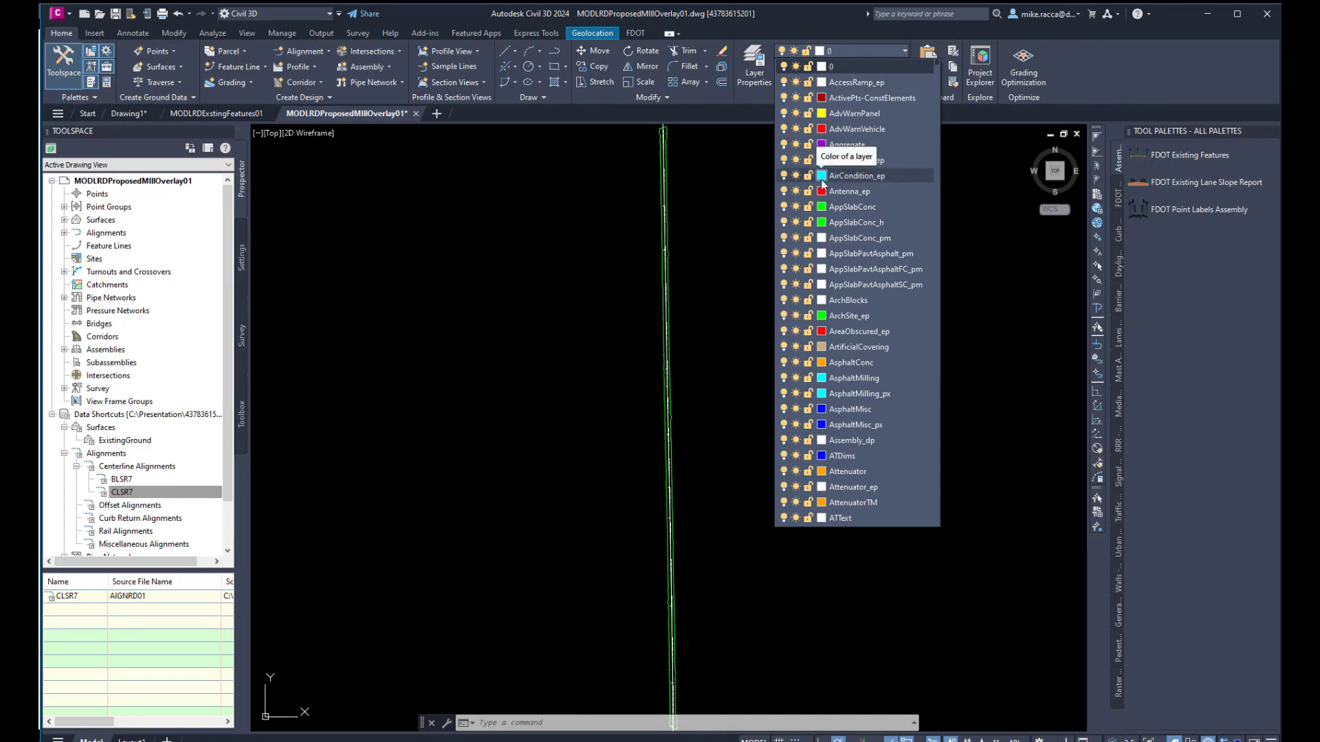
pyautogui.scroll(-20, 821, 180)
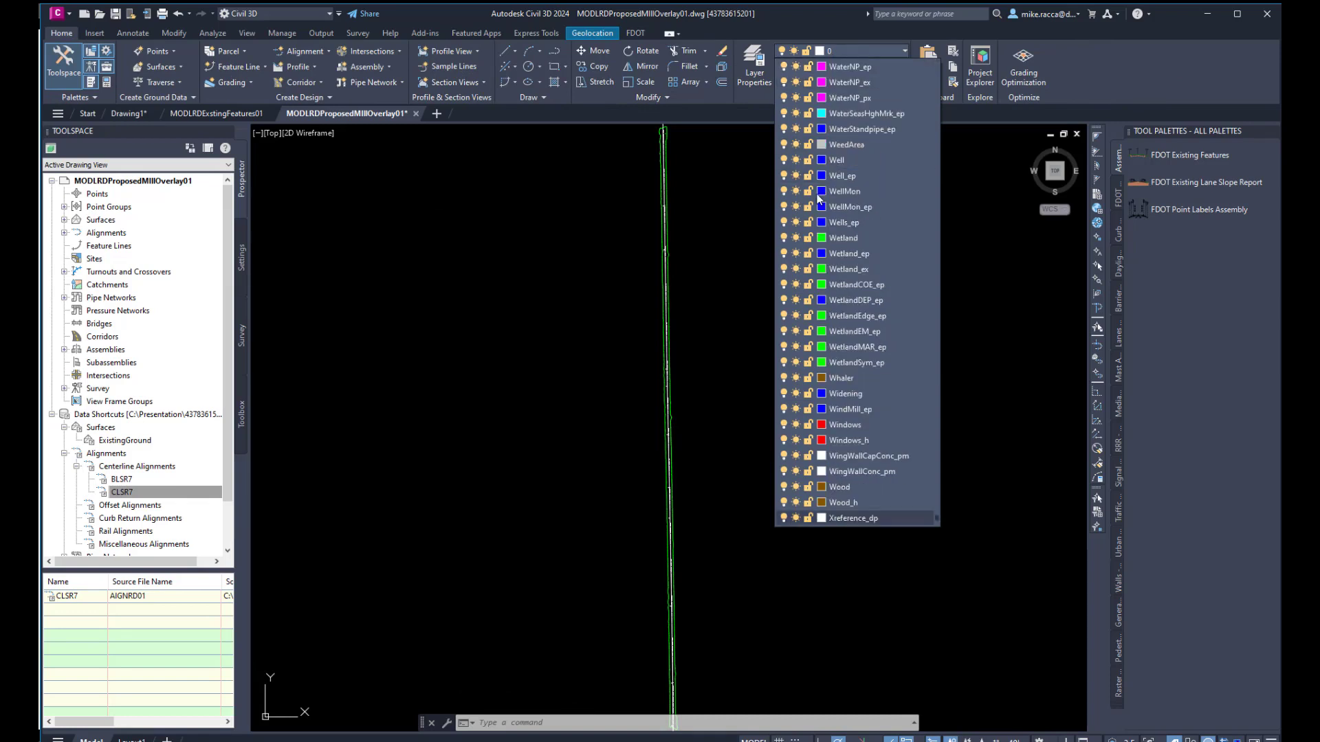
pyautogui.click(839, 519)
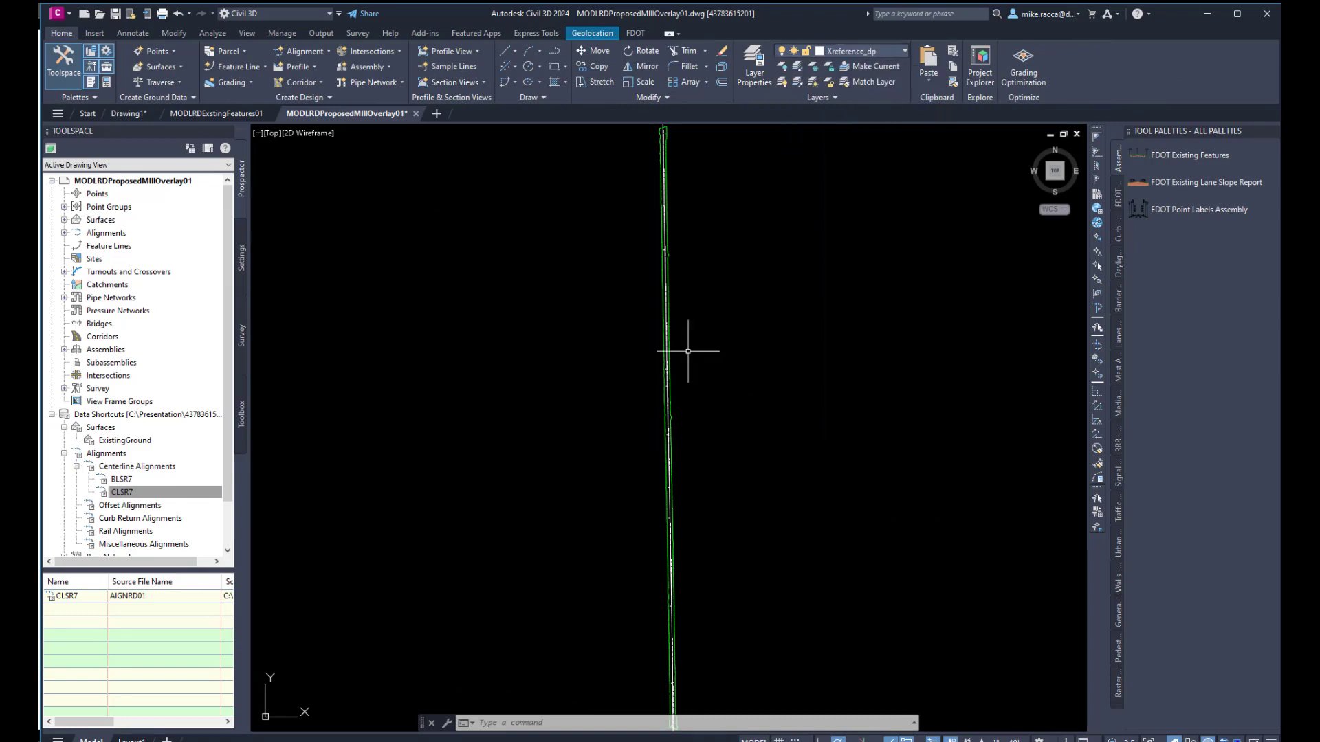
# Step: Attach TOPORD01.dwg from the Survey folder as an external reference with a relative path and the default insertion settings
pyautogui.click(95, 33)
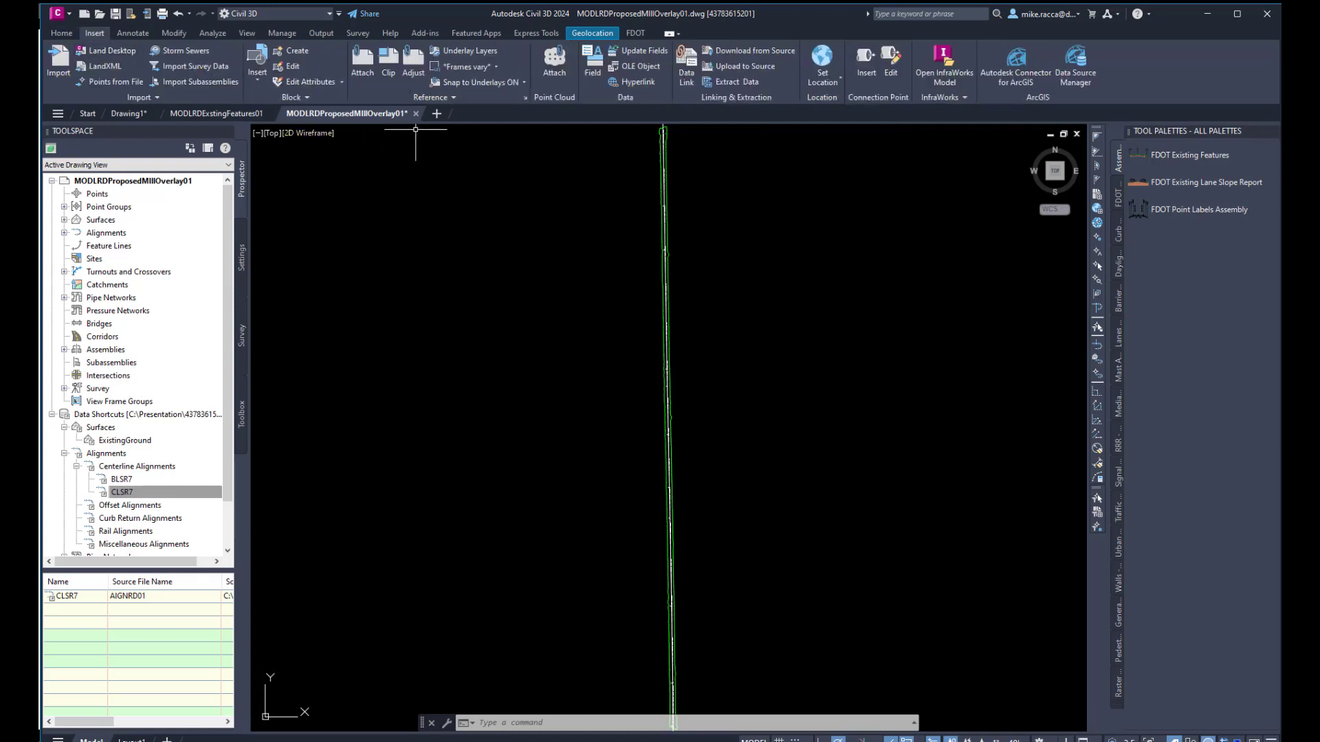
pyautogui.click(525, 98)
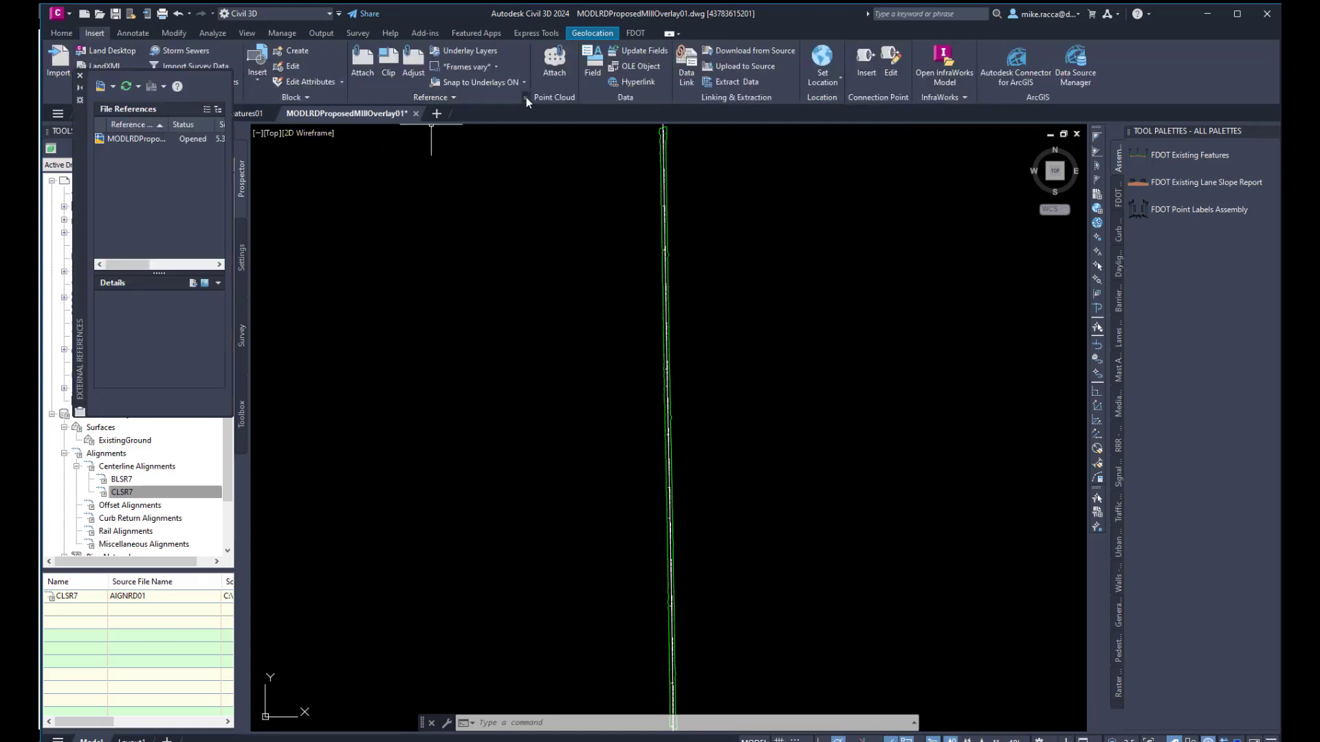
pyautogui.click(112, 87)
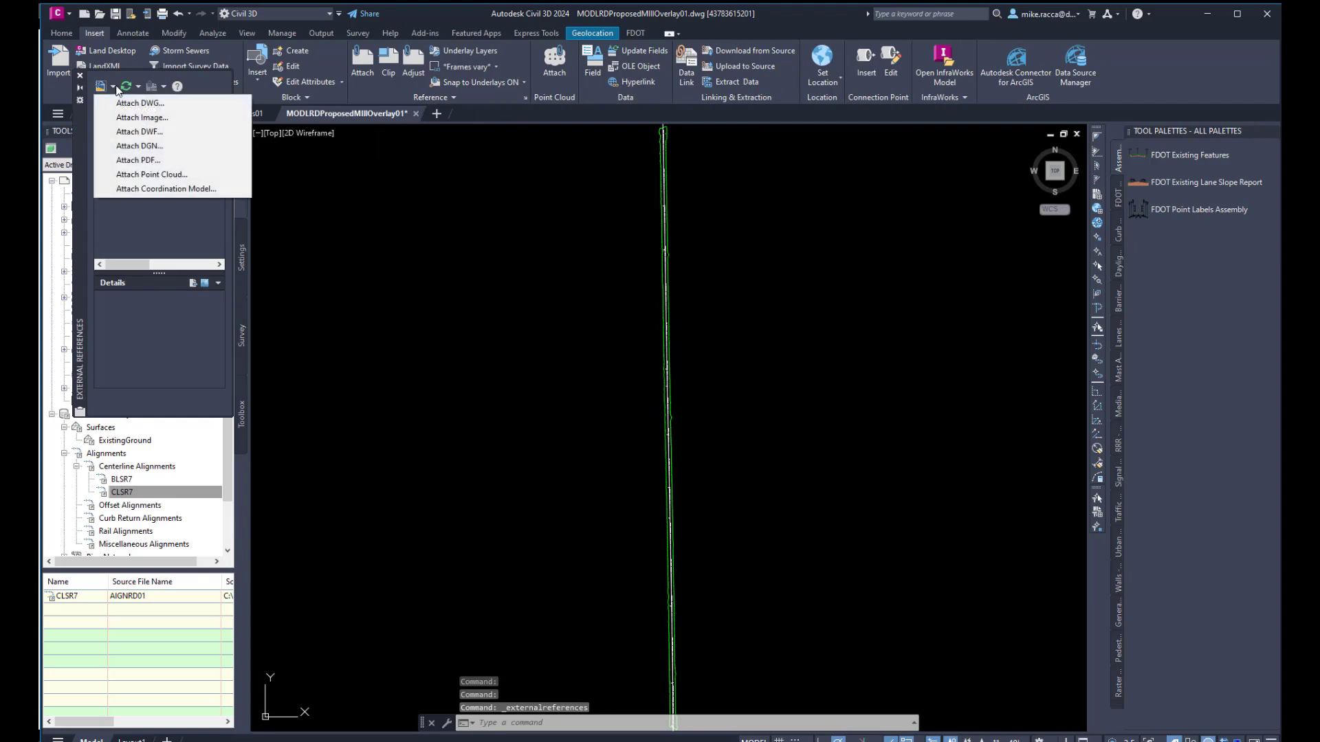
pyautogui.click(118, 103)
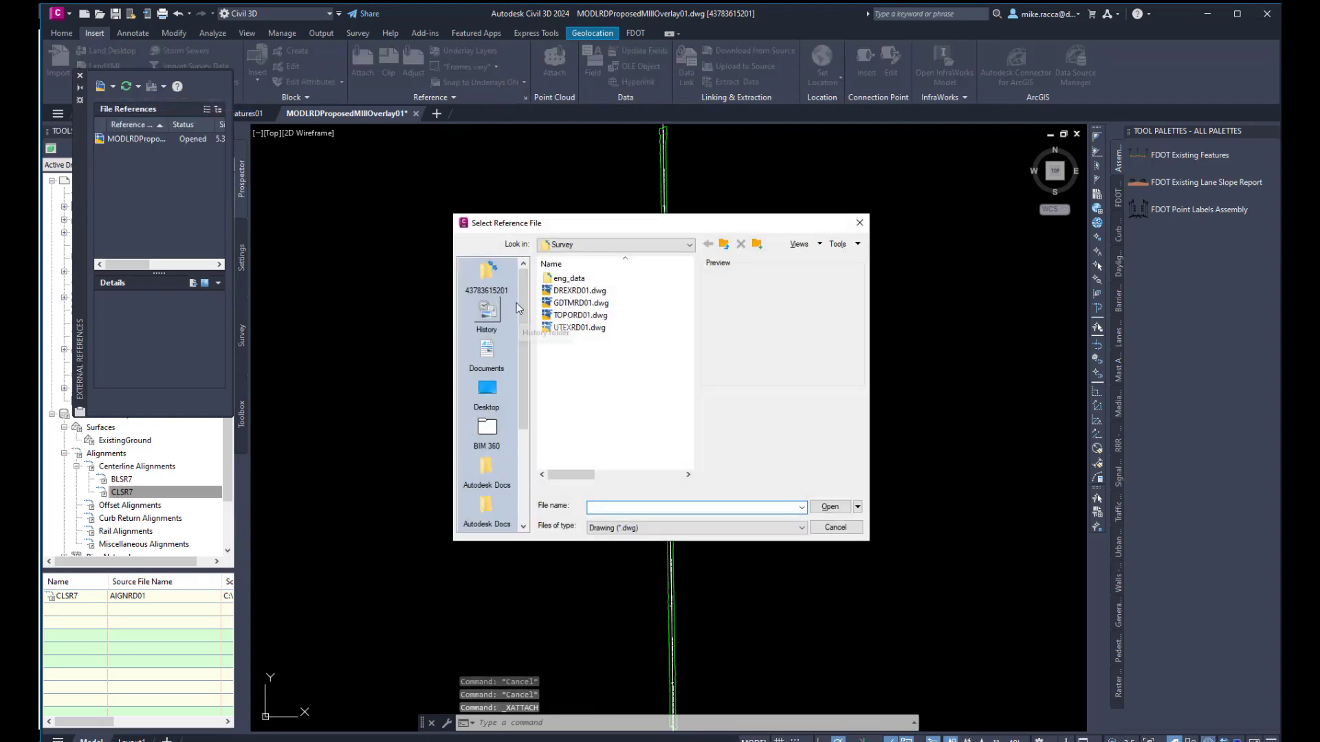
pyautogui.click(580, 315)
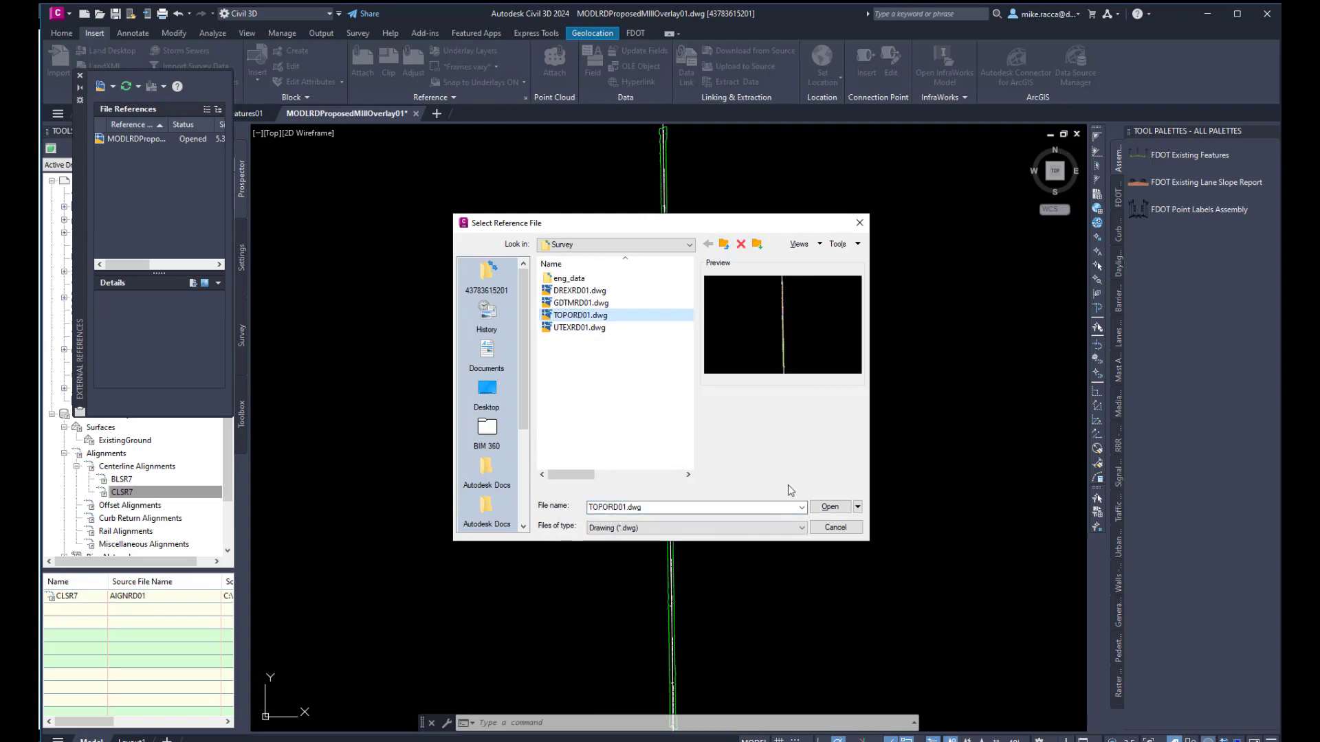
pyautogui.click(830, 506)
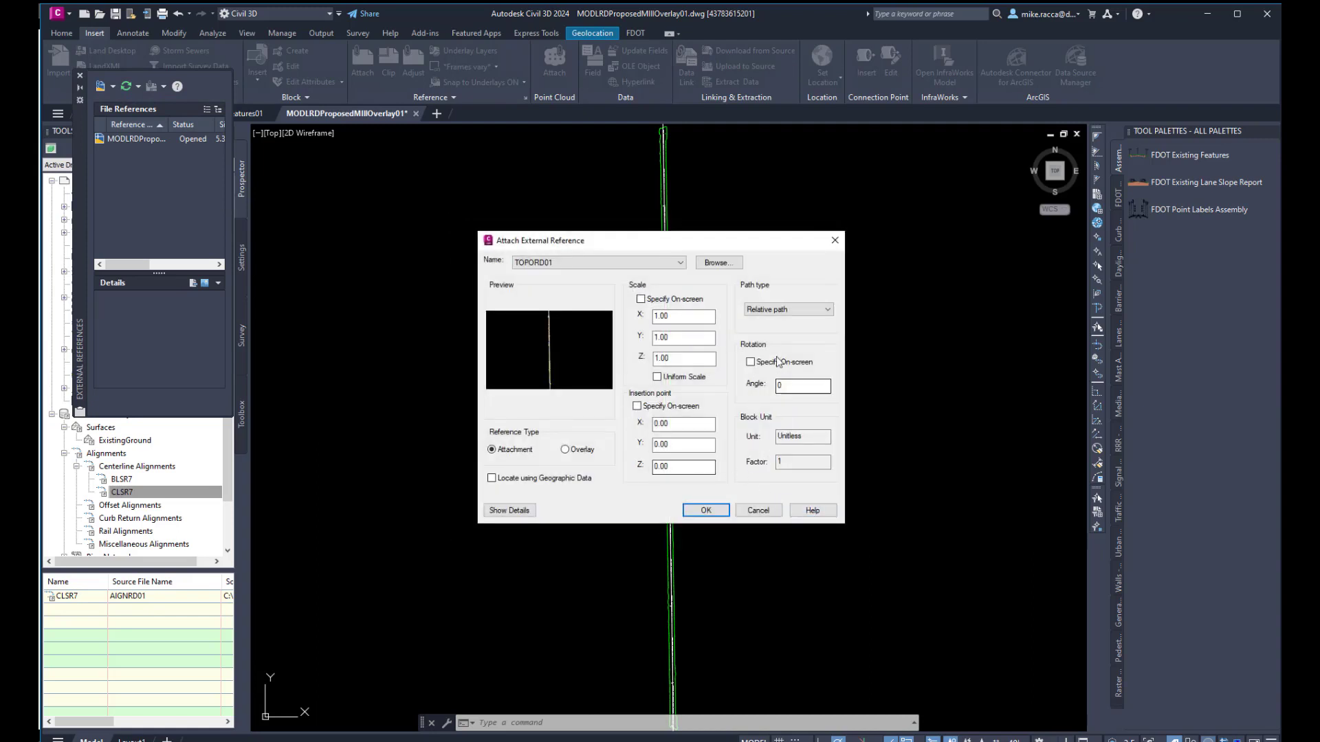
pyautogui.click(720, 513)
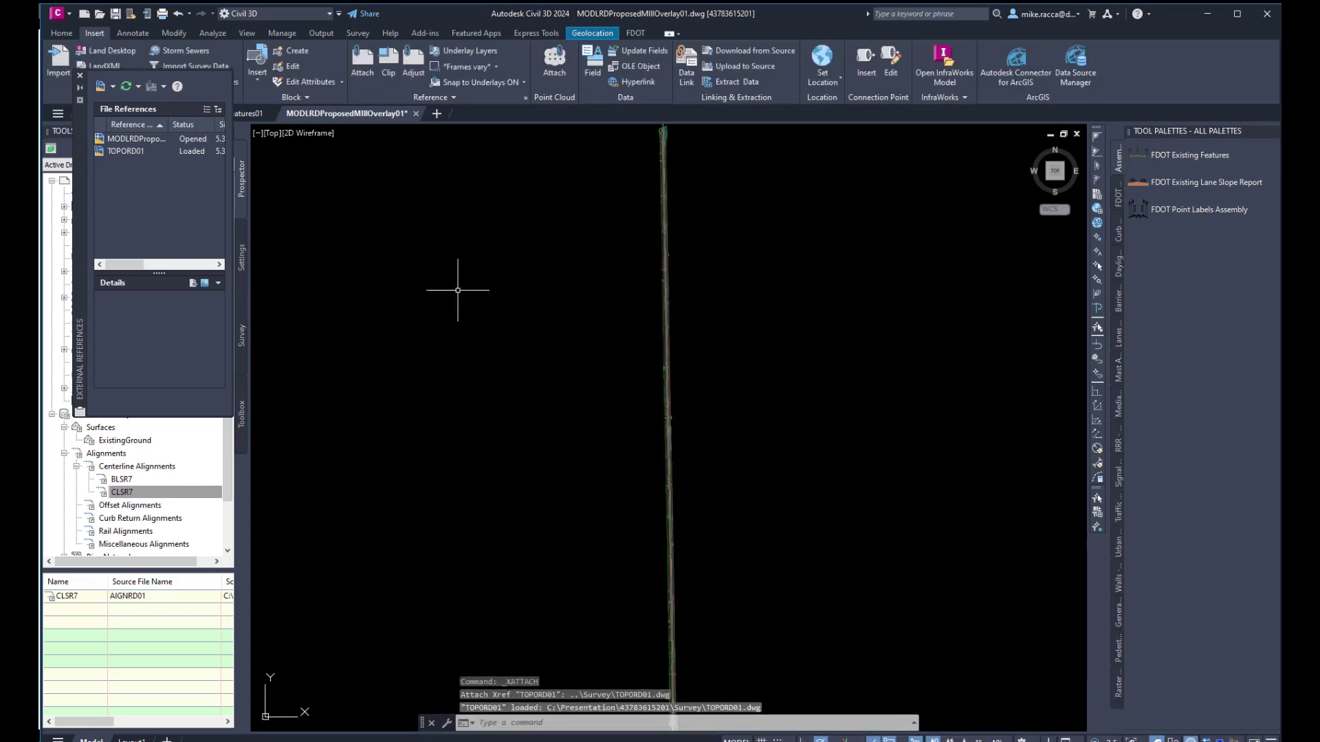
pyautogui.click(80, 75)
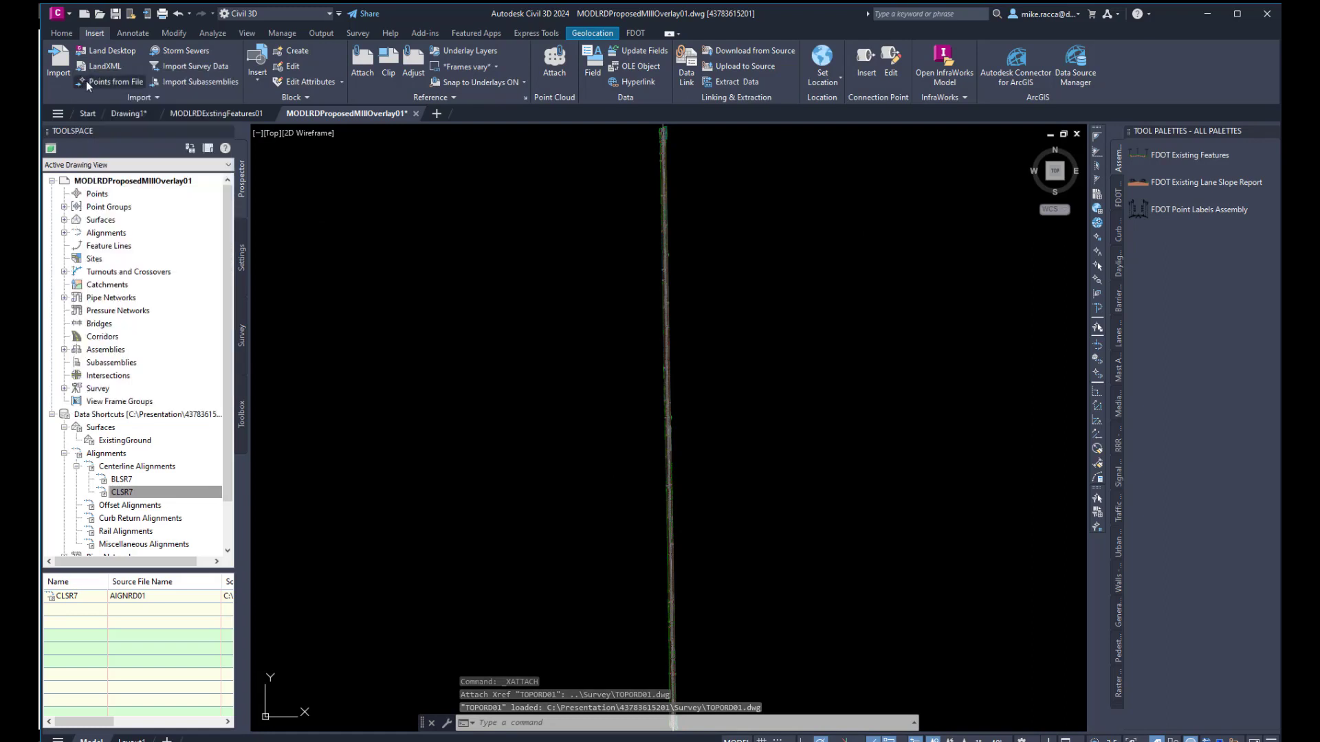
# Step: Find station 534+00 of alignment CLSR7 in Project Explorer's calculated stations and zoom the drawing to it
pyautogui.click(59, 33)
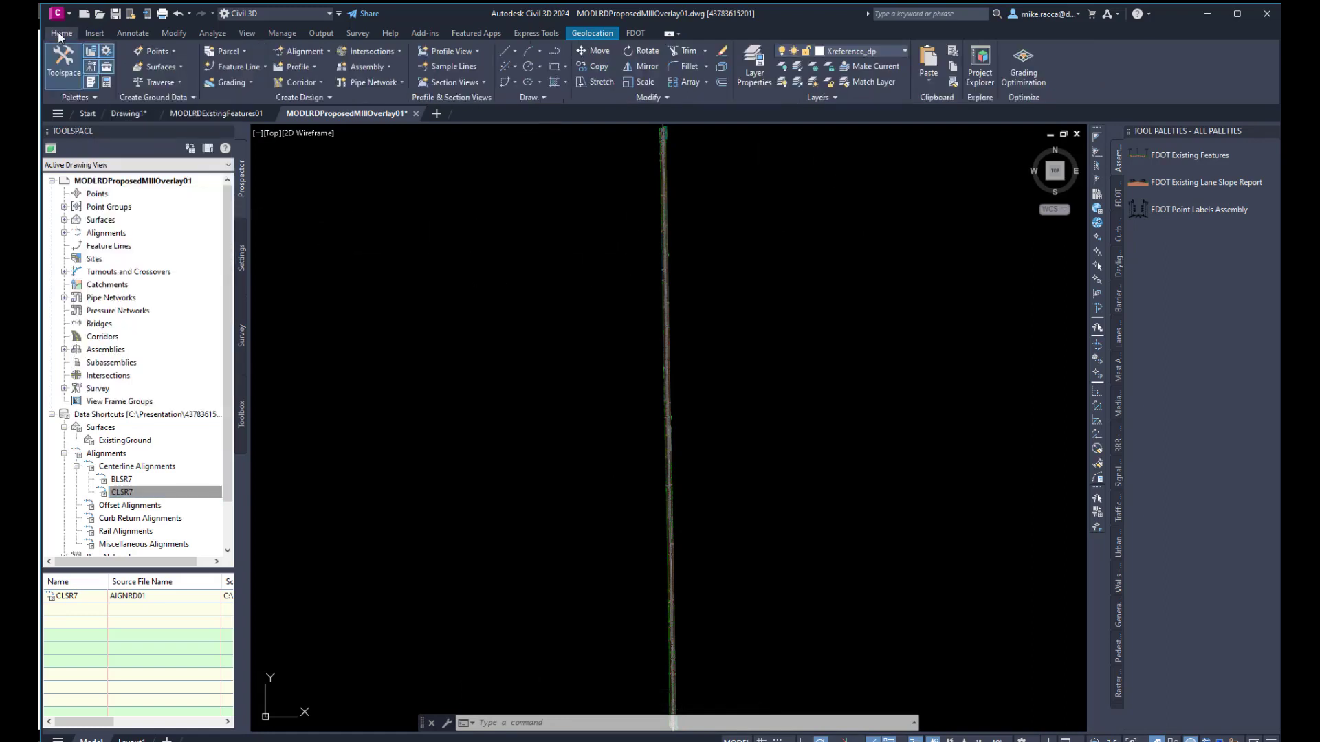
pyautogui.click(979, 69)
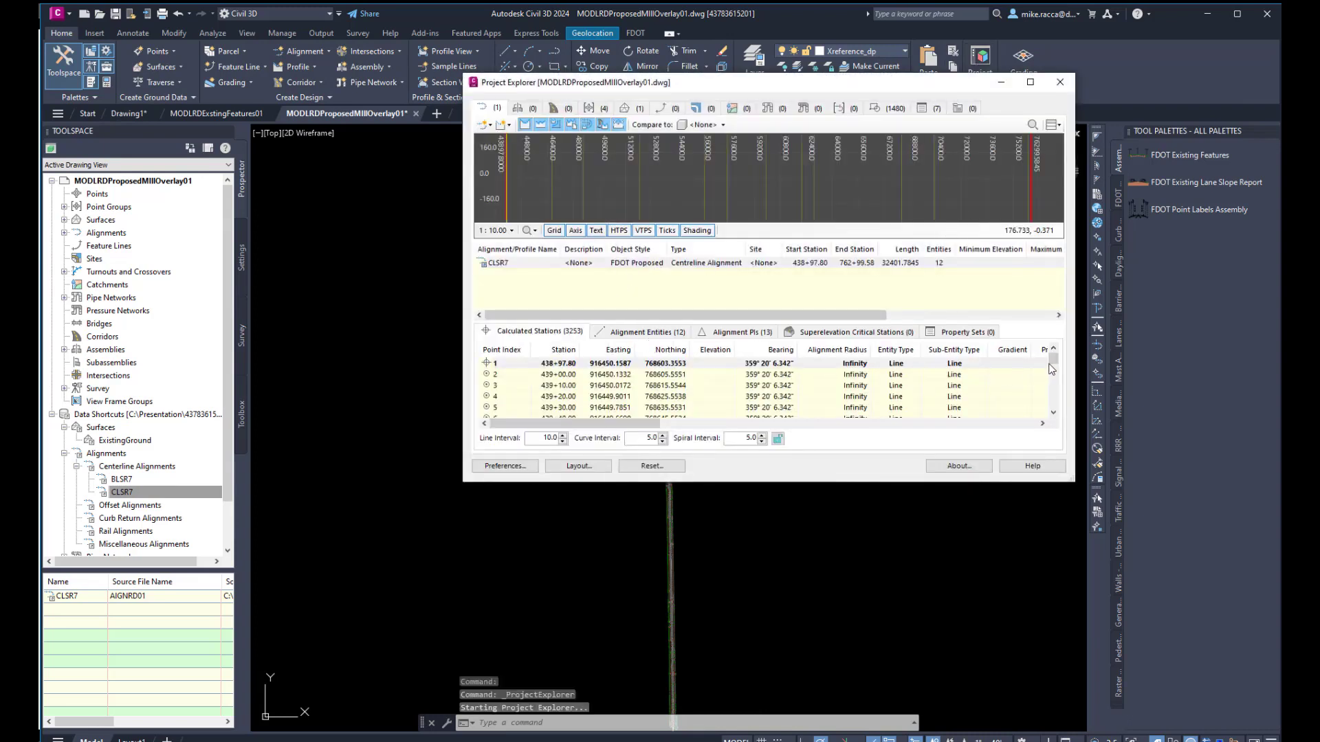
pyautogui.moveTo(1051, 361); pyautogui.dragTo(1053, 378)
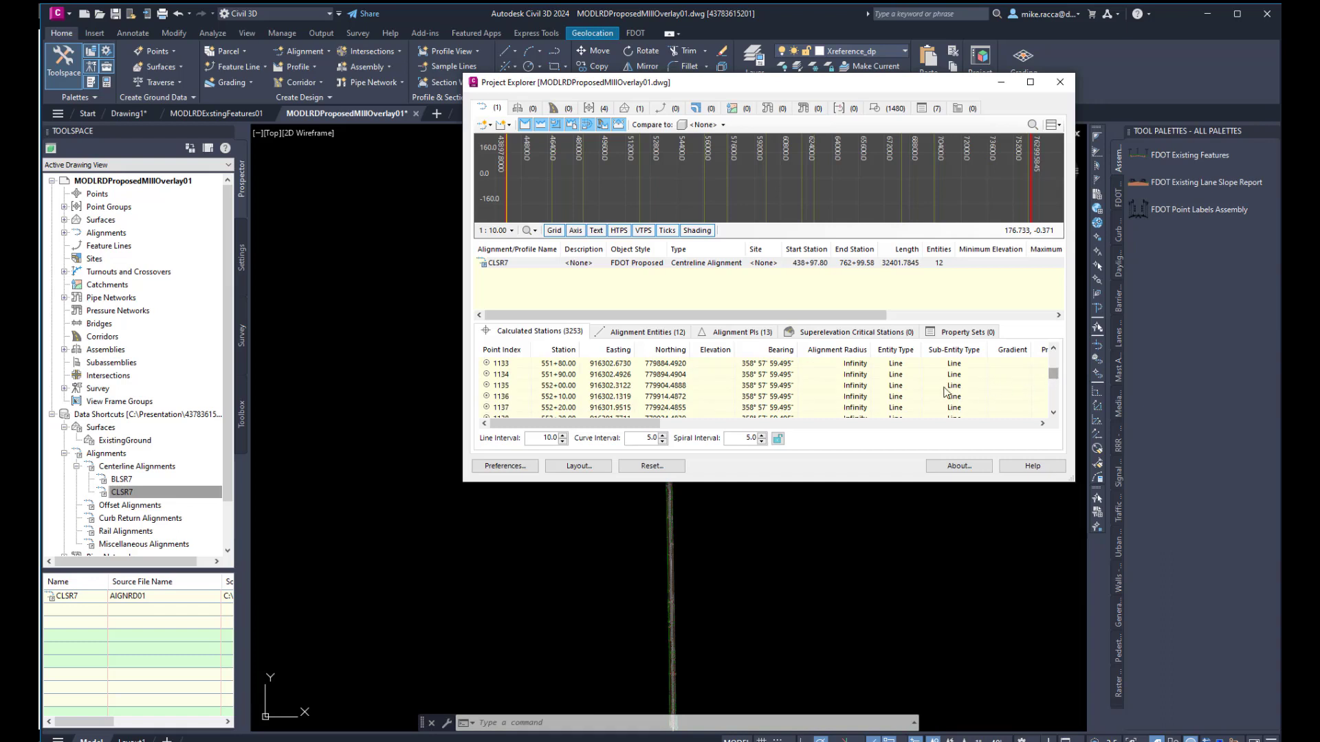
pyautogui.scroll(4, 926, 391)
pyautogui.scroll(20, 927, 391)
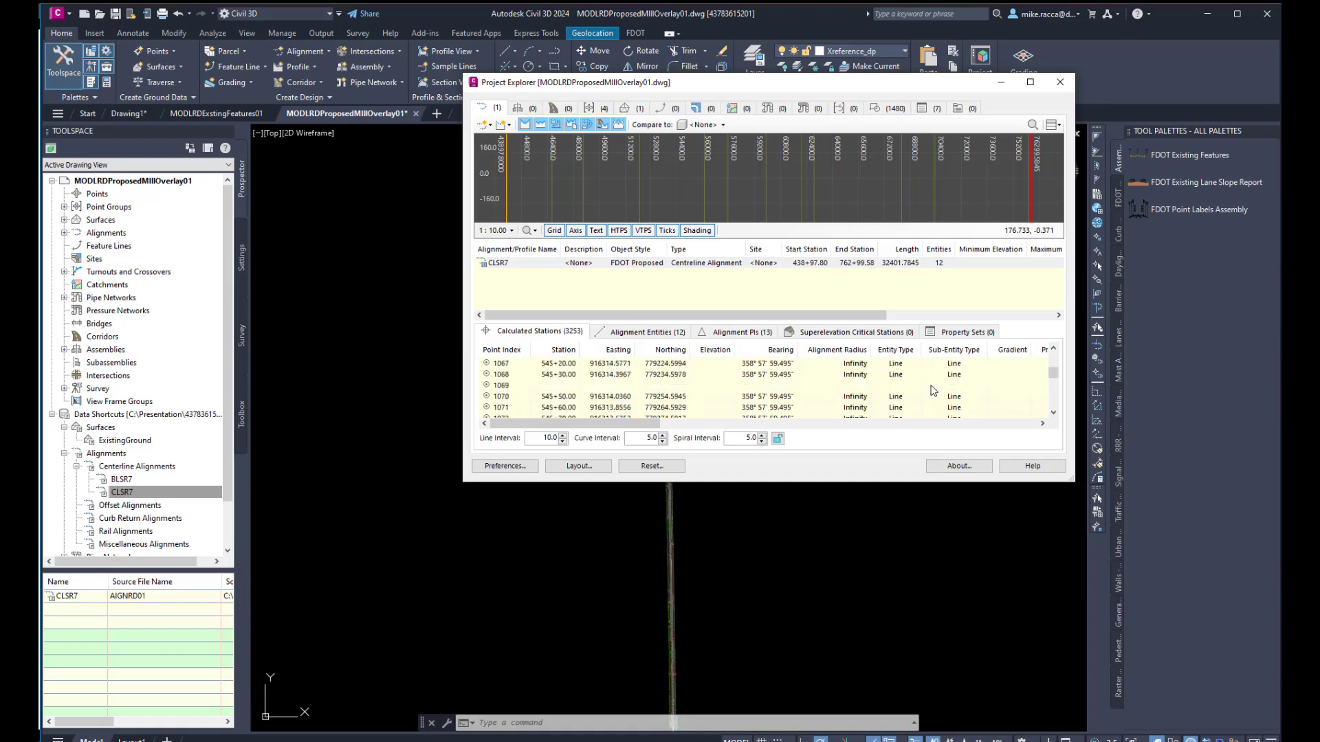
pyautogui.scroll(18, 933, 390)
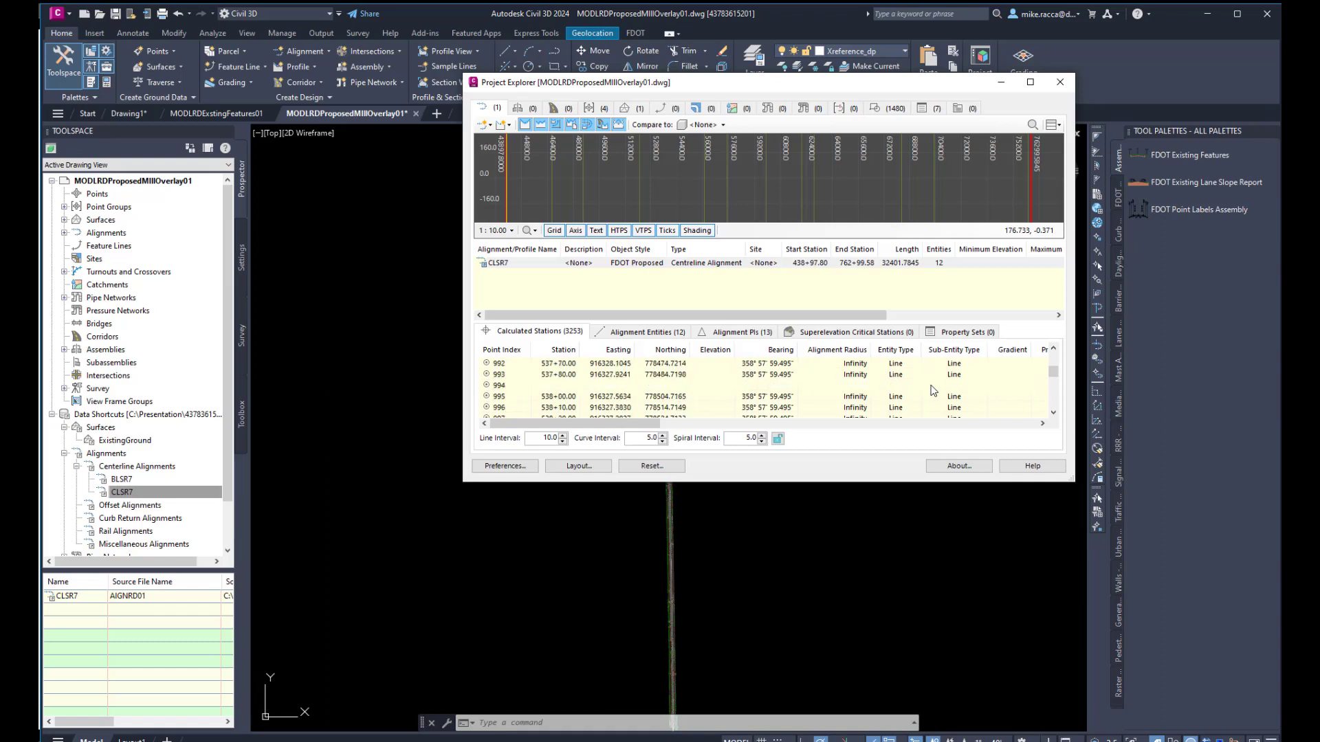
pyautogui.scroll(12, 526, 399)
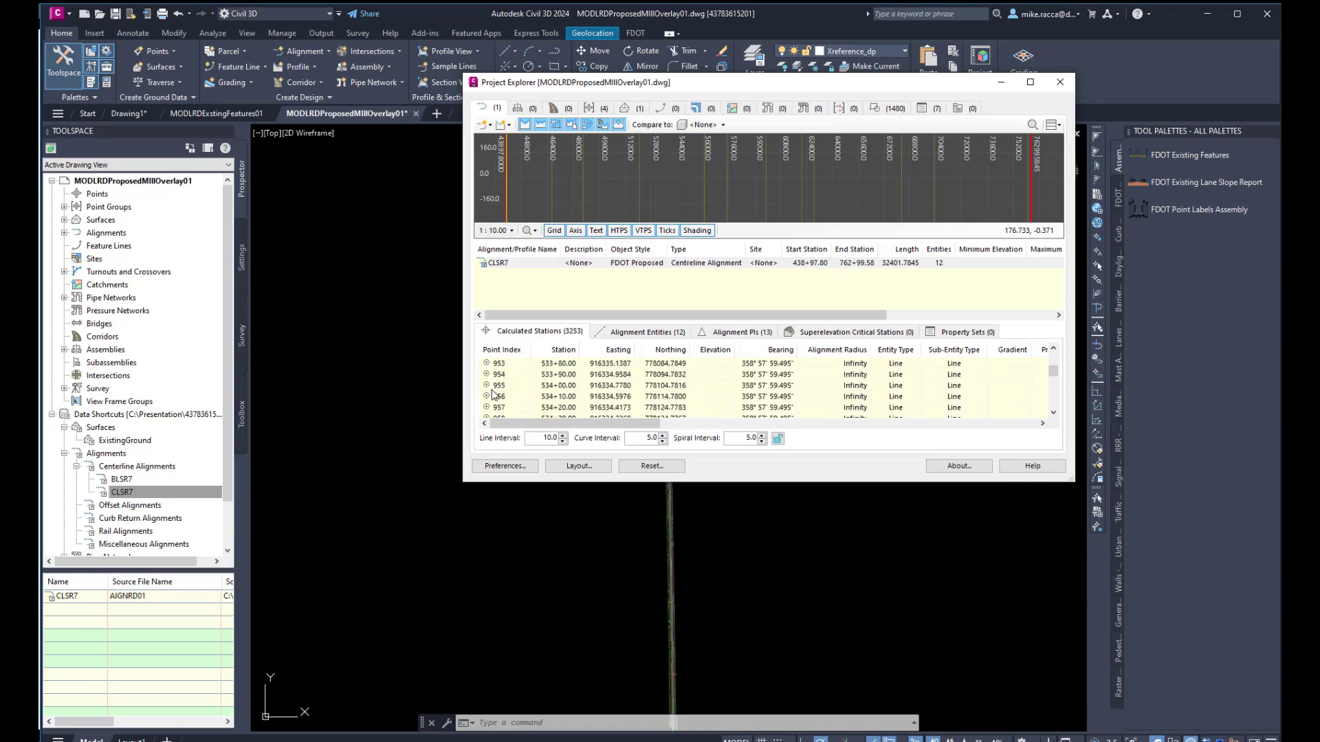
pyautogui.click(494, 387)
pyautogui.rightClick(493, 387)
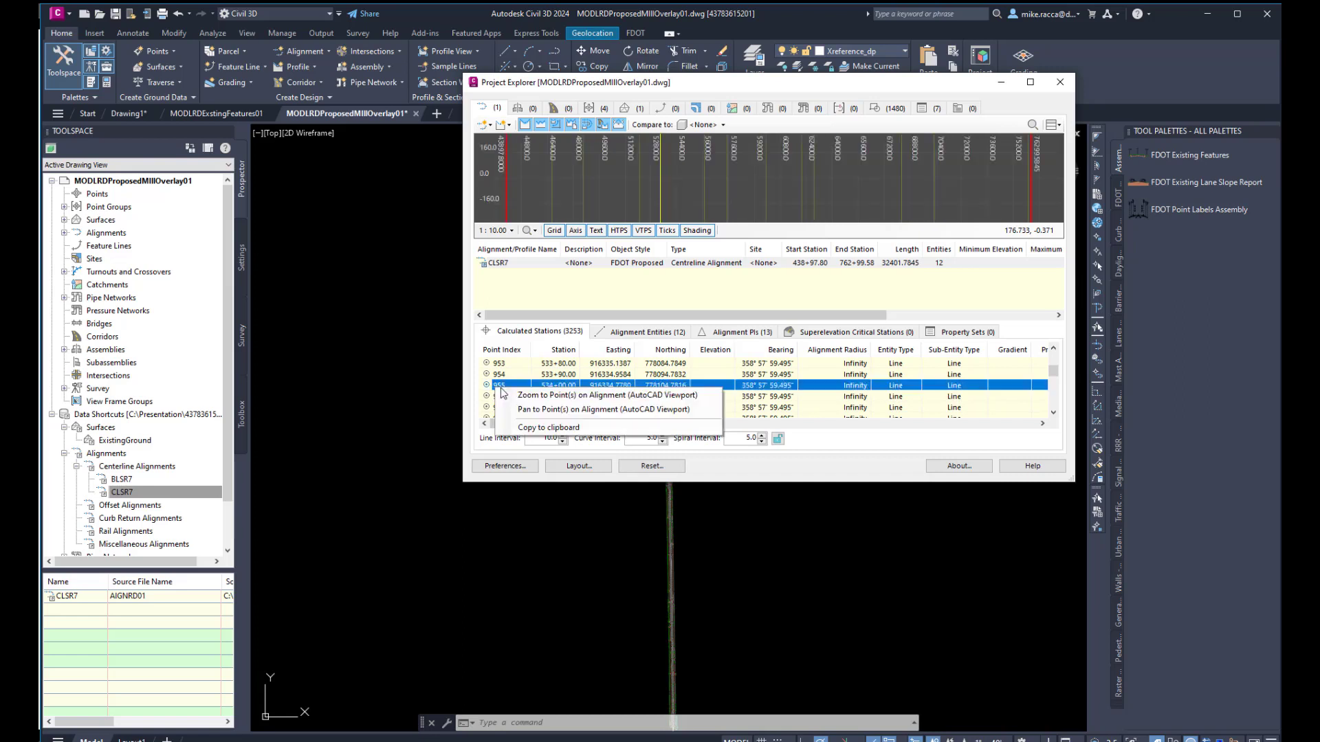
pyautogui.click(523, 403)
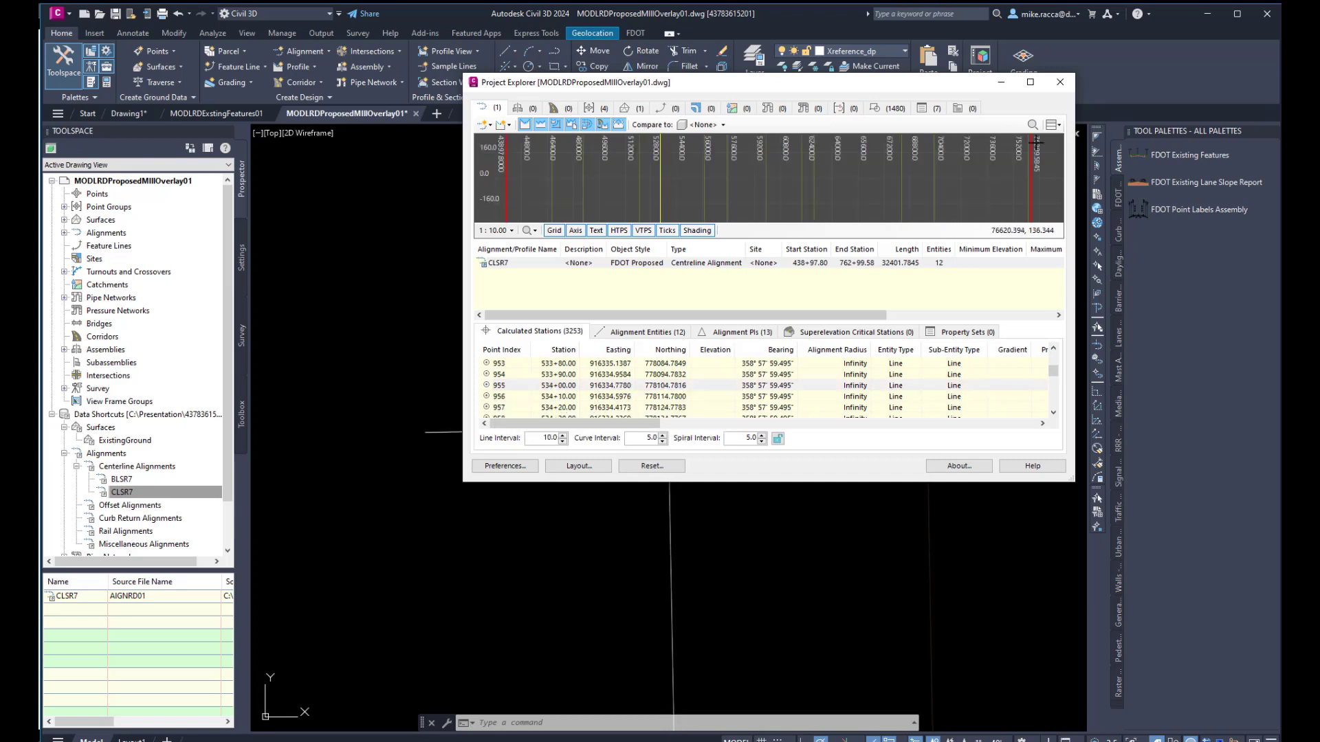
pyautogui.click(1059, 82)
pyautogui.scroll(-6, 778, 417)
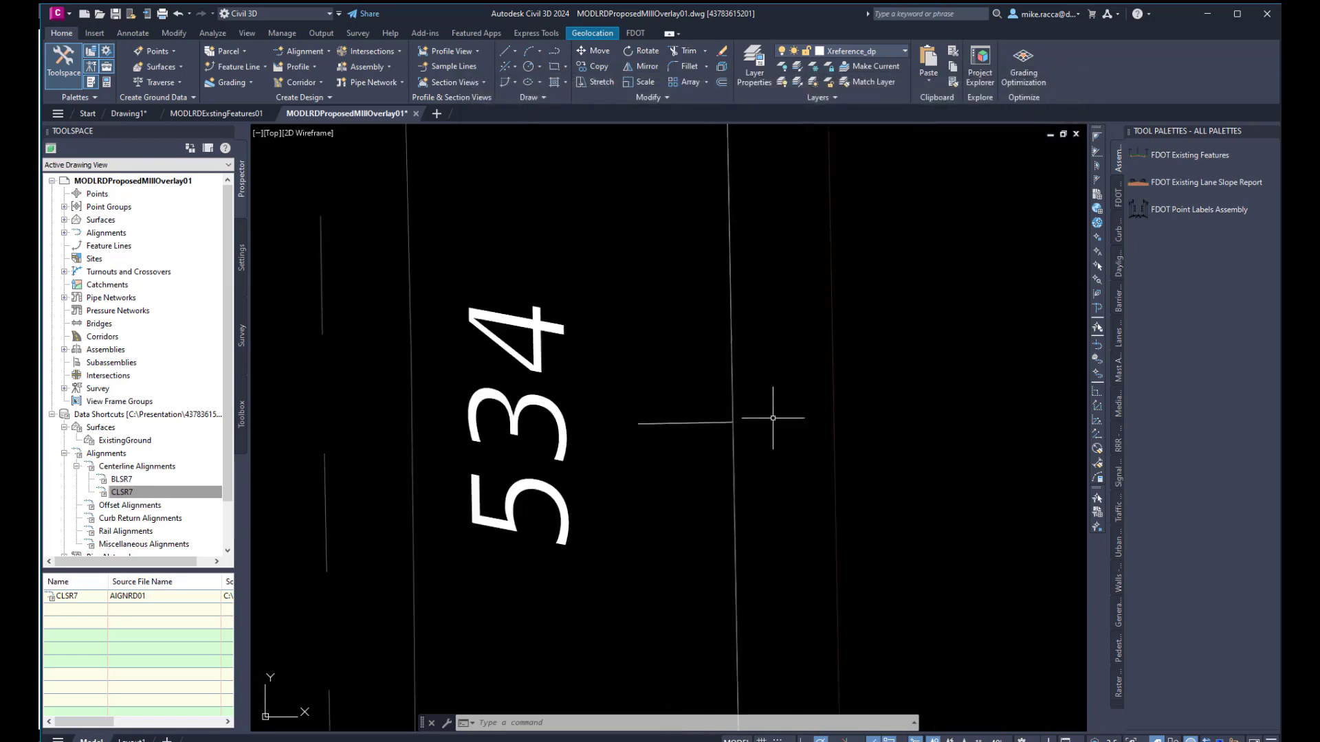
pyautogui.moveTo(778, 418); pyautogui.dragTo(715, 424, button='middle')
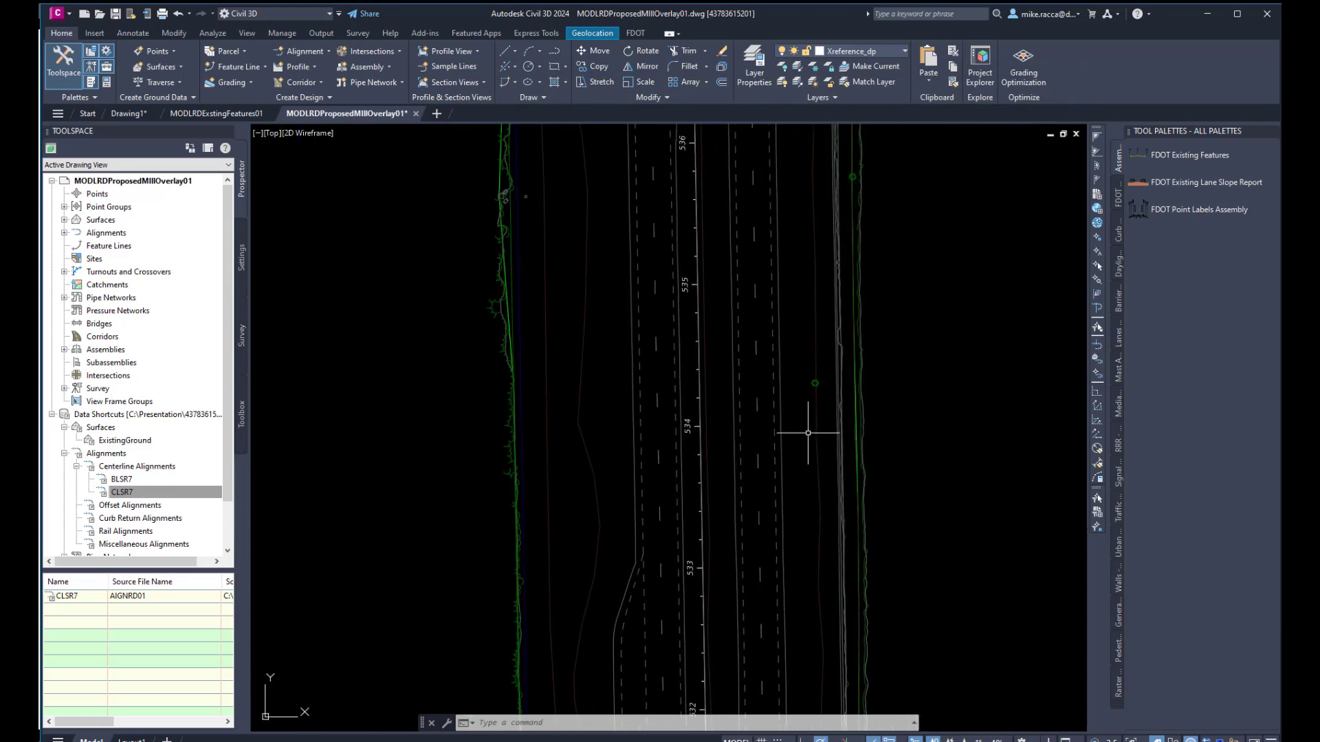
# Step: Send the attached topography reference to the back of the display order, behind the CLSR7 alignment
pyautogui.click(719, 433)
pyautogui.rightClick(724, 396)
pyautogui.moveTo(771, 480)
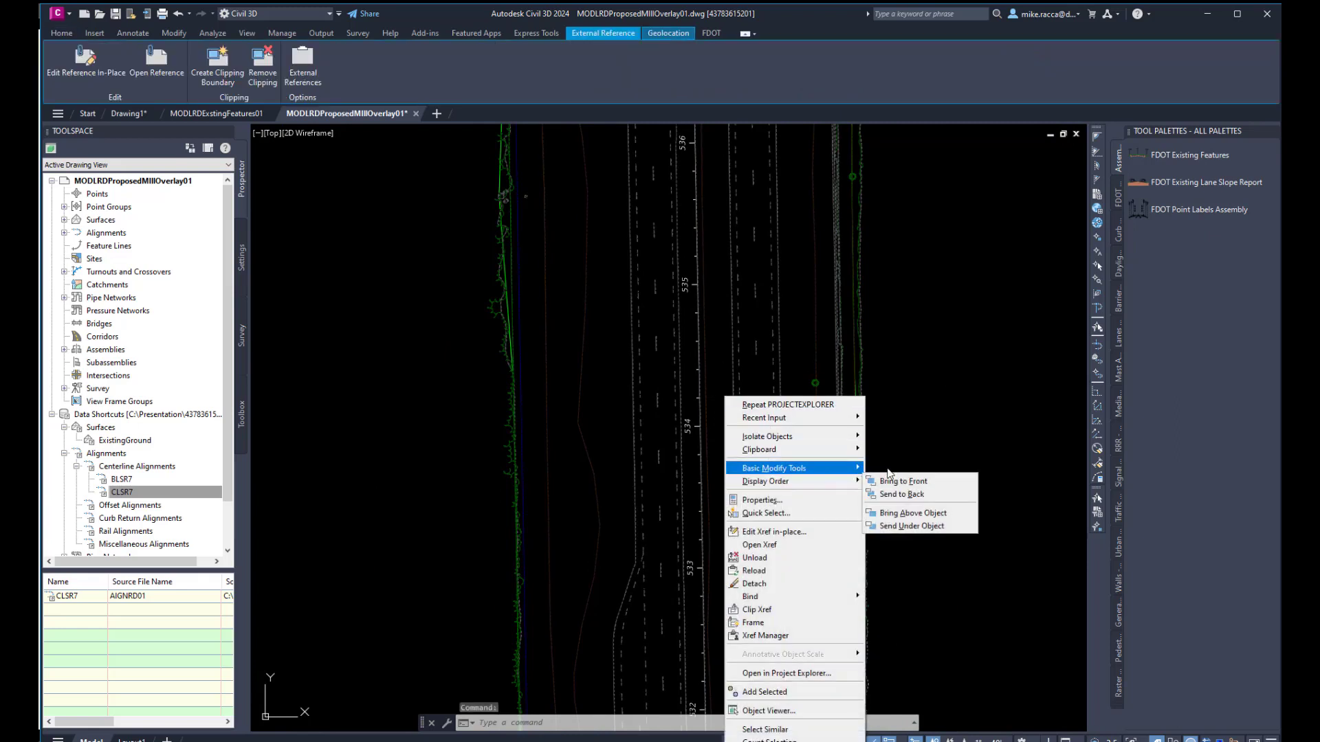
pyautogui.click(897, 495)
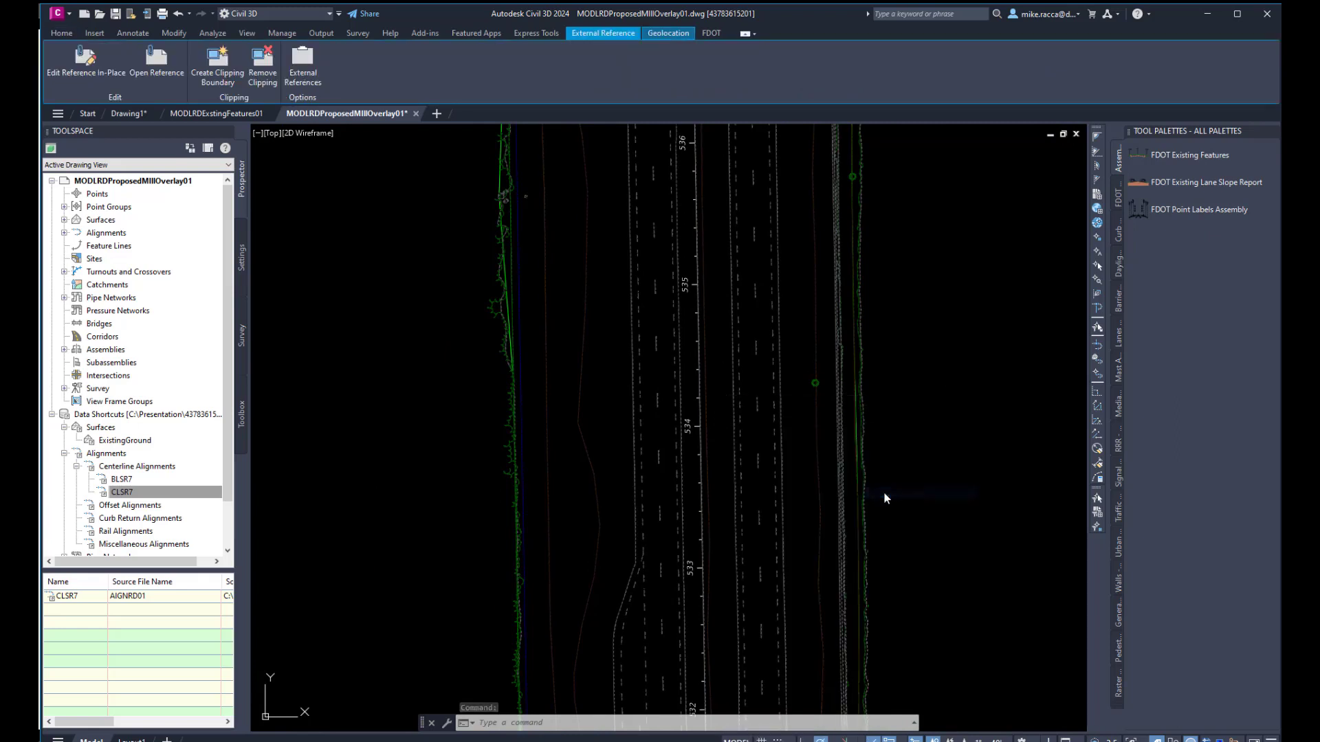
pyautogui.moveTo(771, 482); pyautogui.dragTo(759, 484, button='middle')
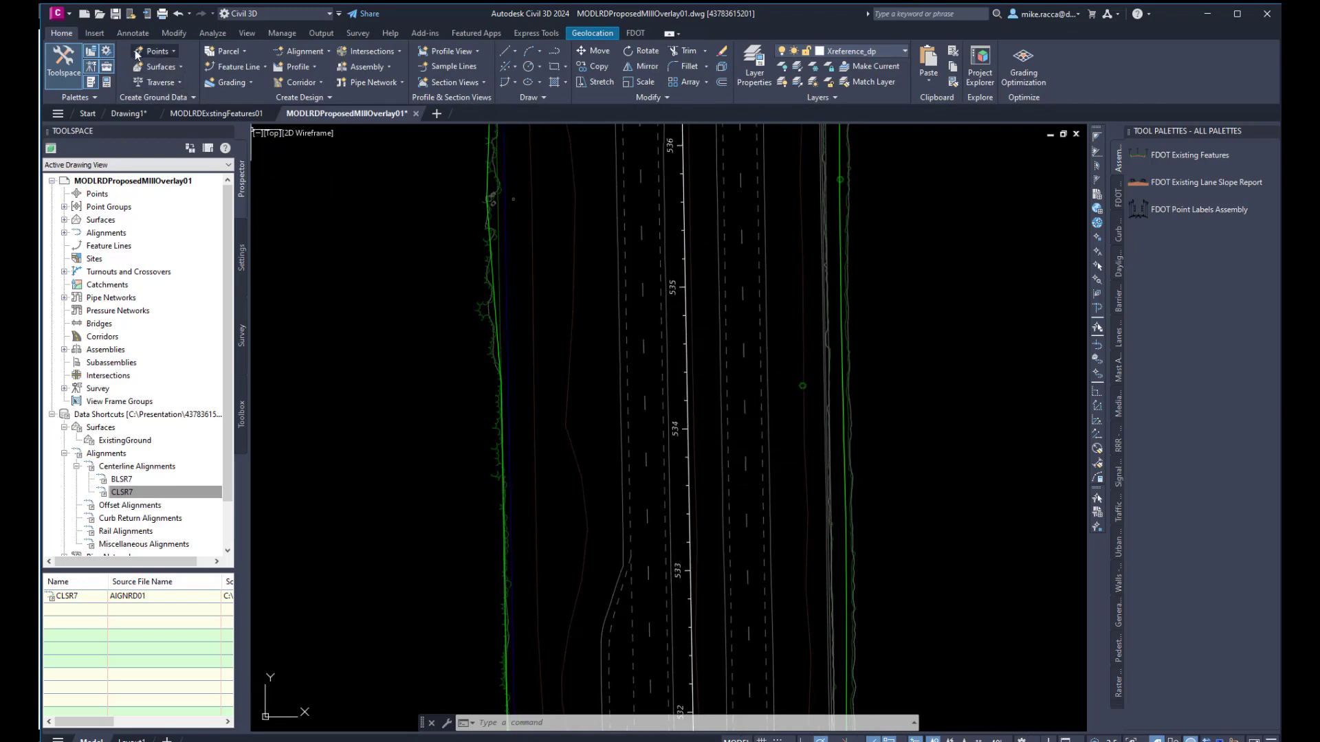
# Step: Create a surface profile for alignment CLSR7 from the ExistingGround surface over the default station range and dismiss the event log
pyautogui.click(308, 70)
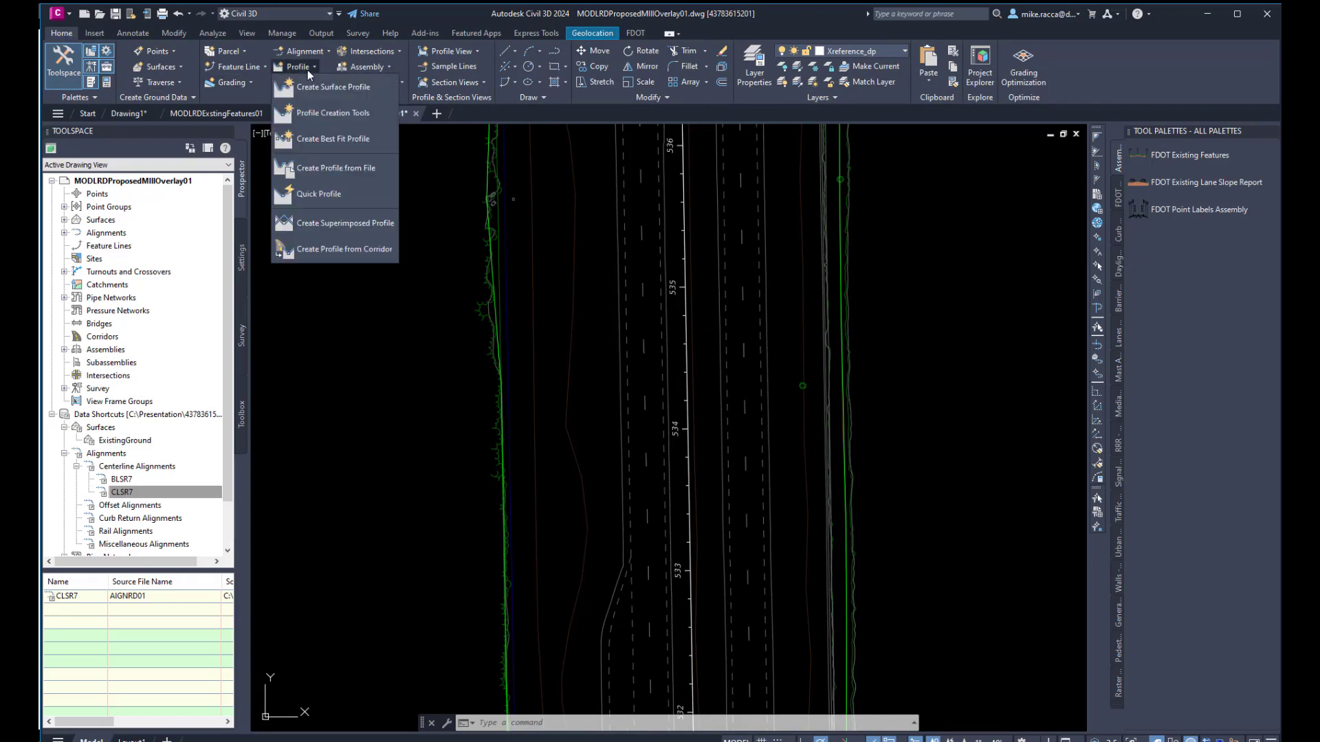
pyautogui.click(311, 84)
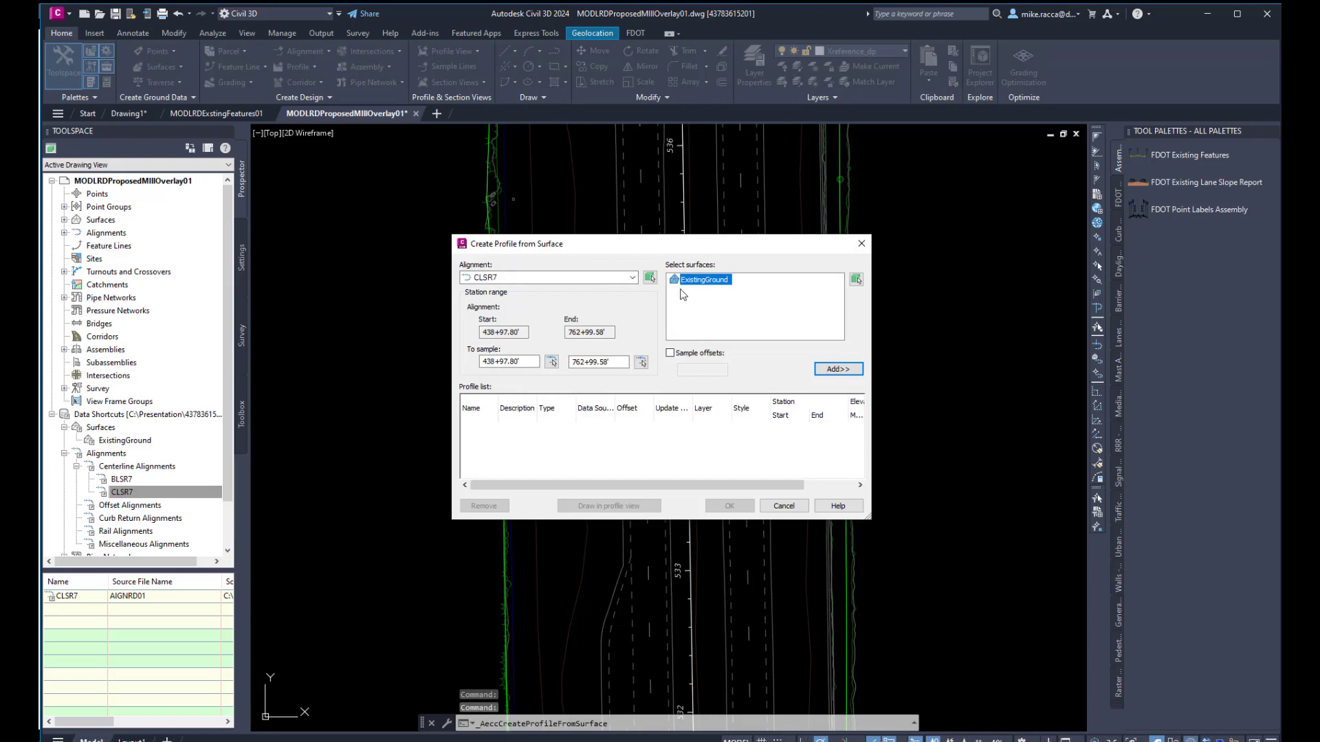
pyautogui.click(836, 370)
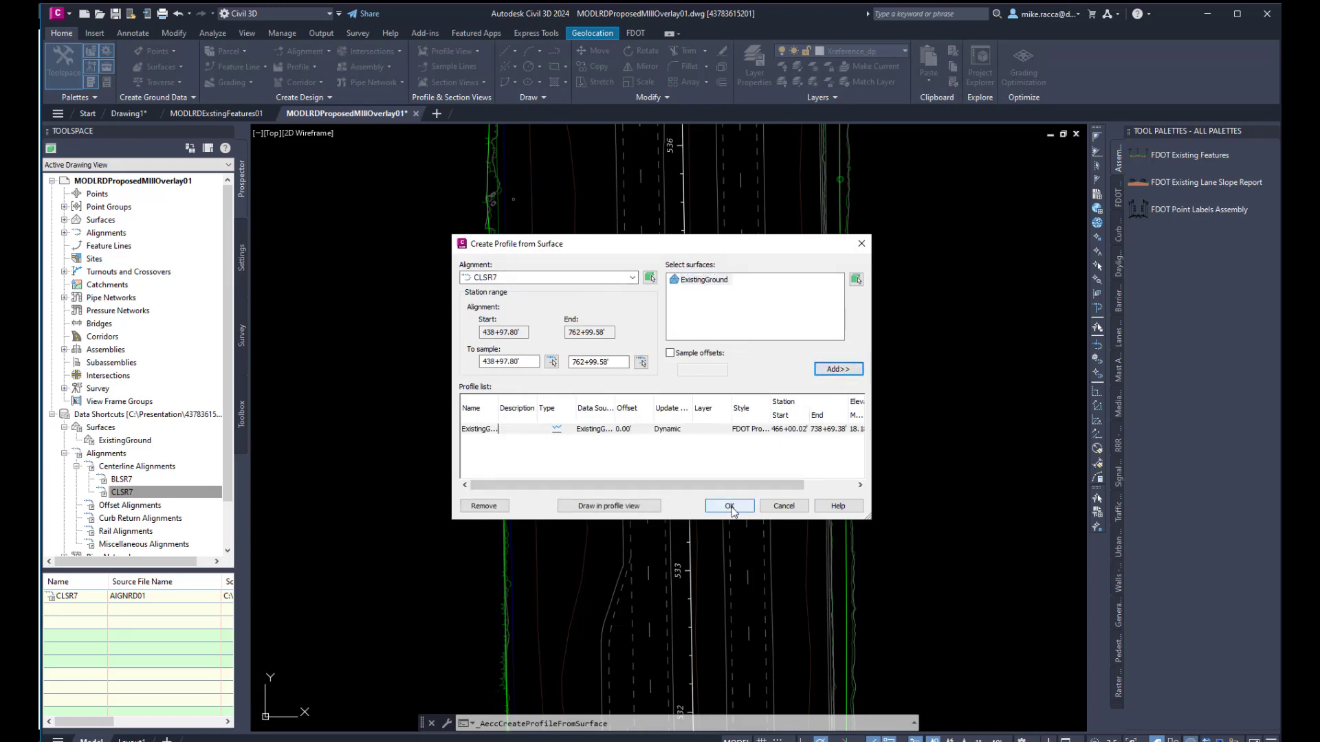
pyautogui.click(730, 507)
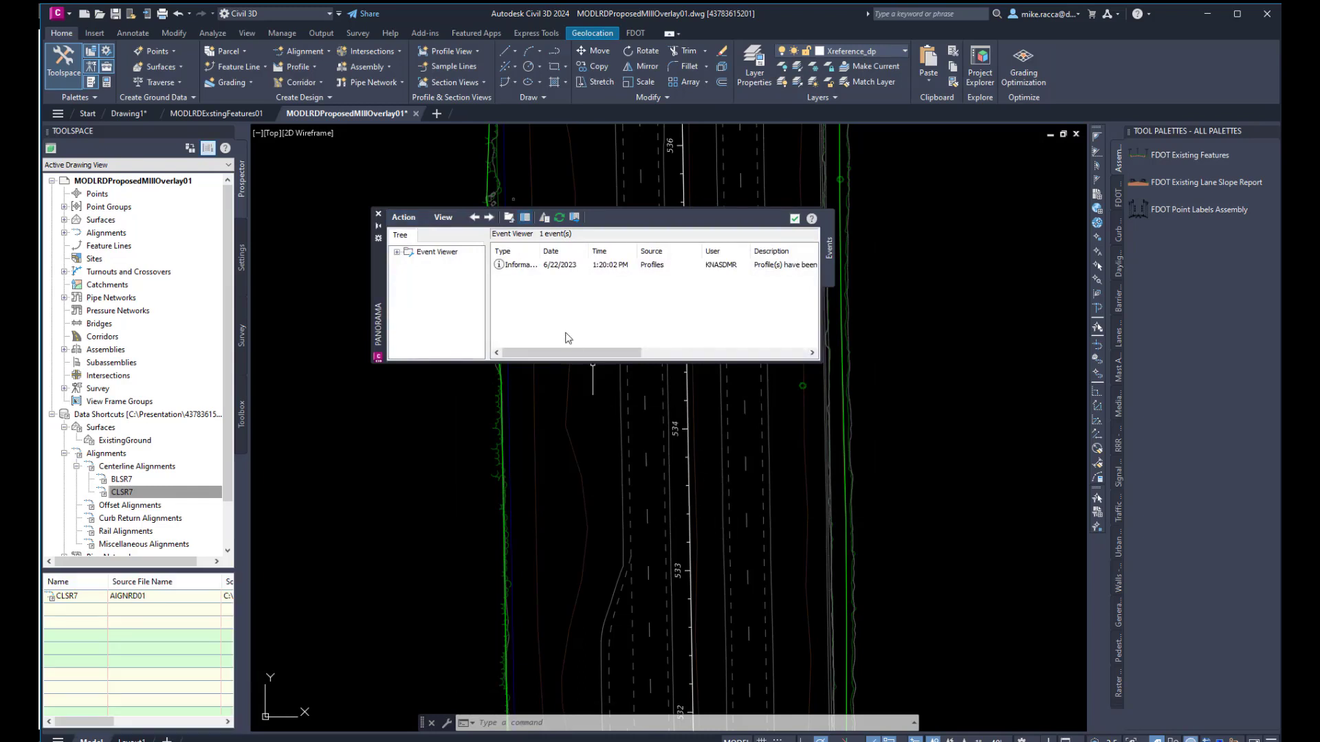
pyautogui.click(794, 220)
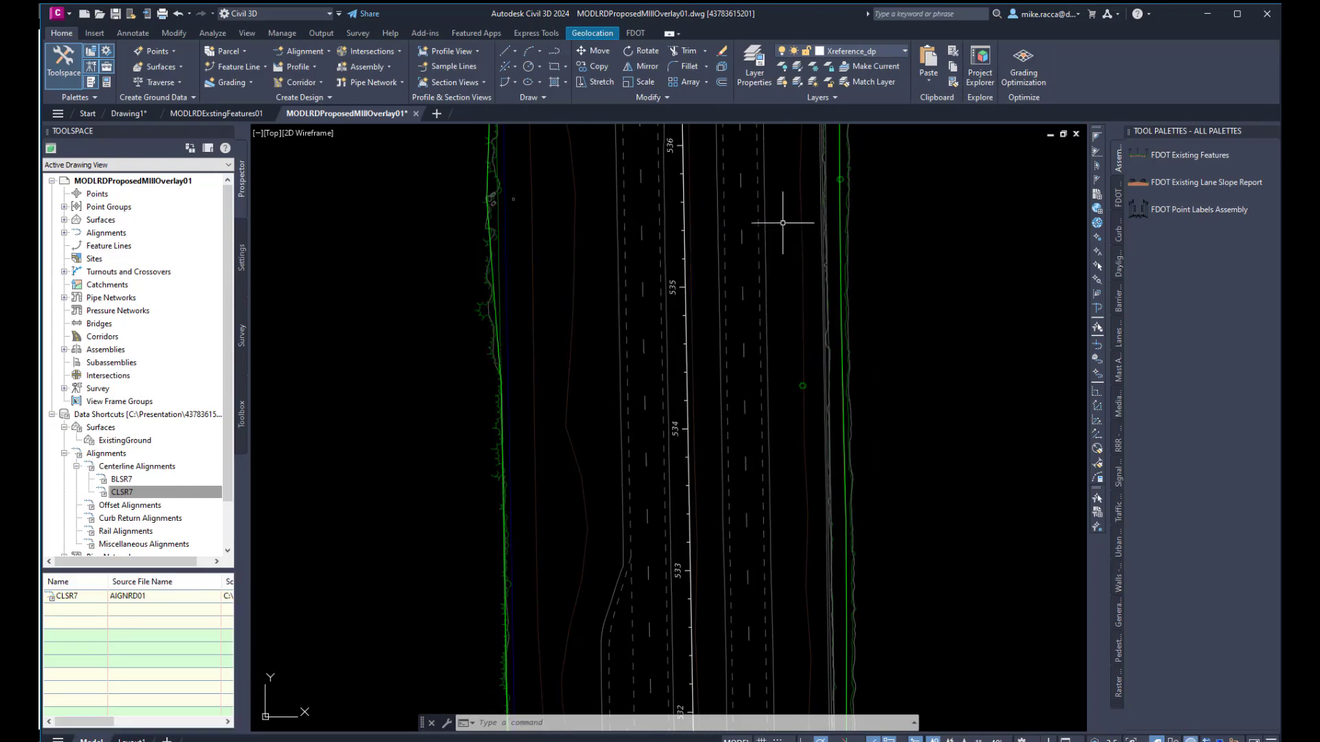
# Step: Check the centerline alignment CLSR7 for its ExistingGround profile in the drawing's object tree, and collapse the tree again
pyautogui.click(65, 233)
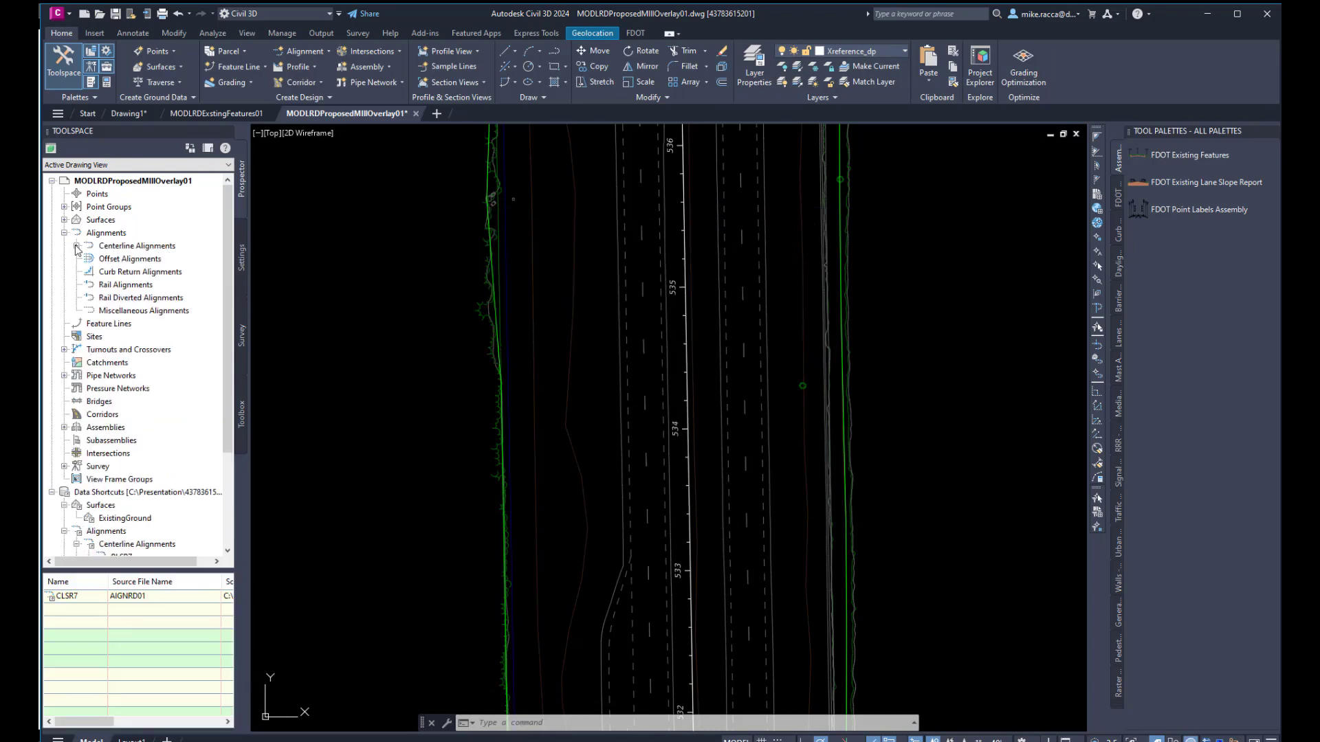
pyautogui.click(76, 246)
pyautogui.click(89, 258)
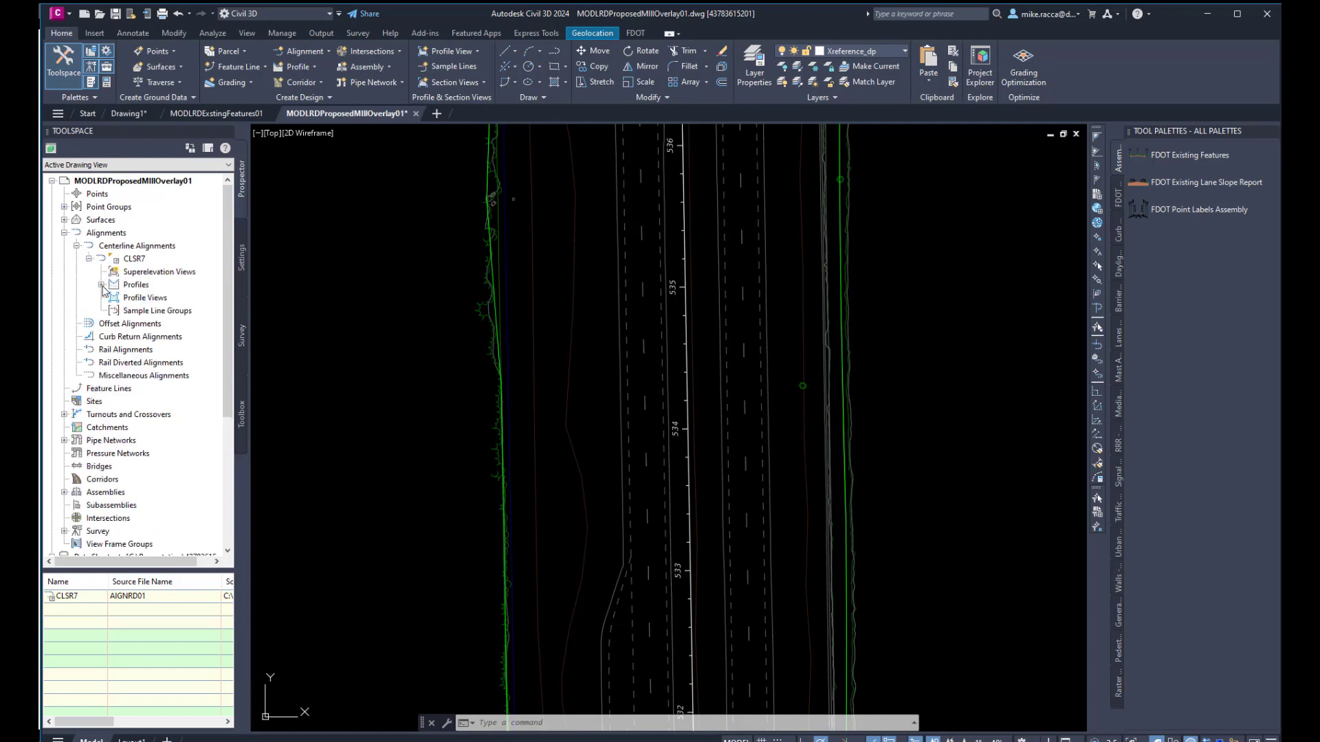
pyautogui.click(102, 285)
pyautogui.click(165, 300)
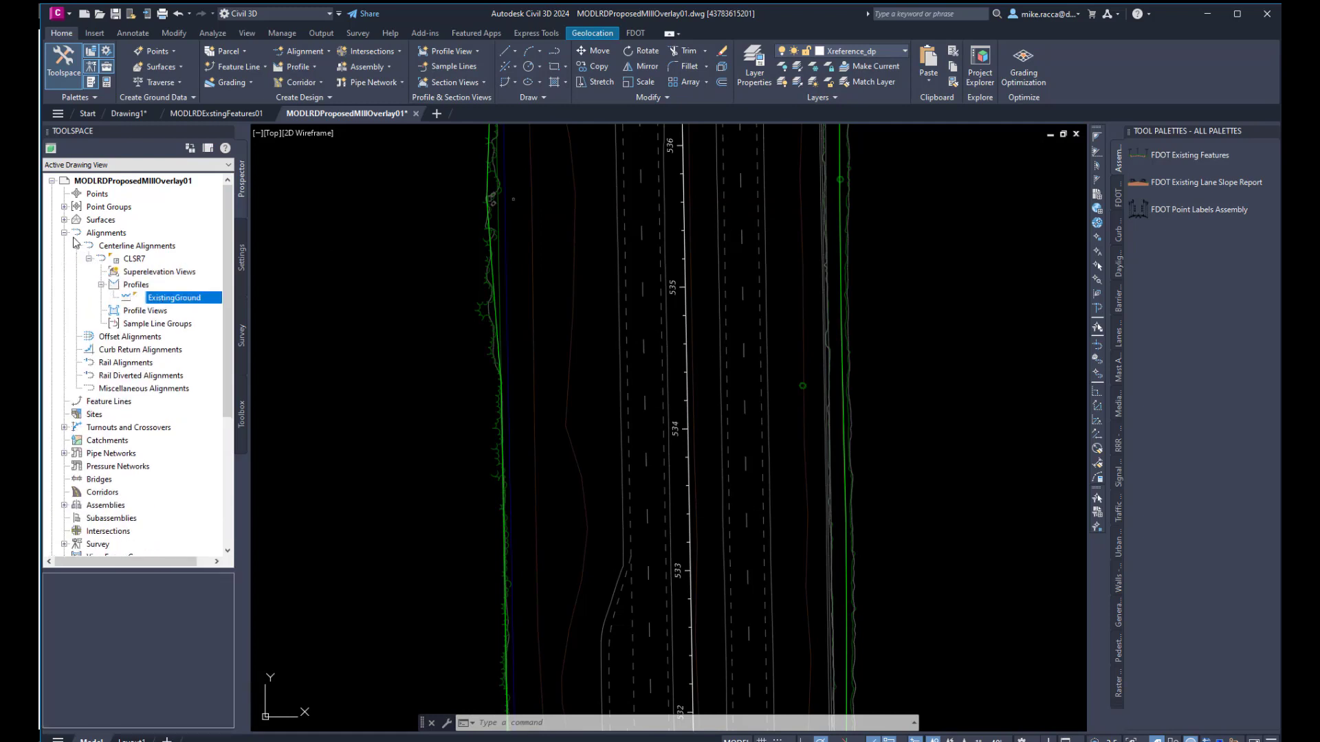
pyautogui.click(65, 234)
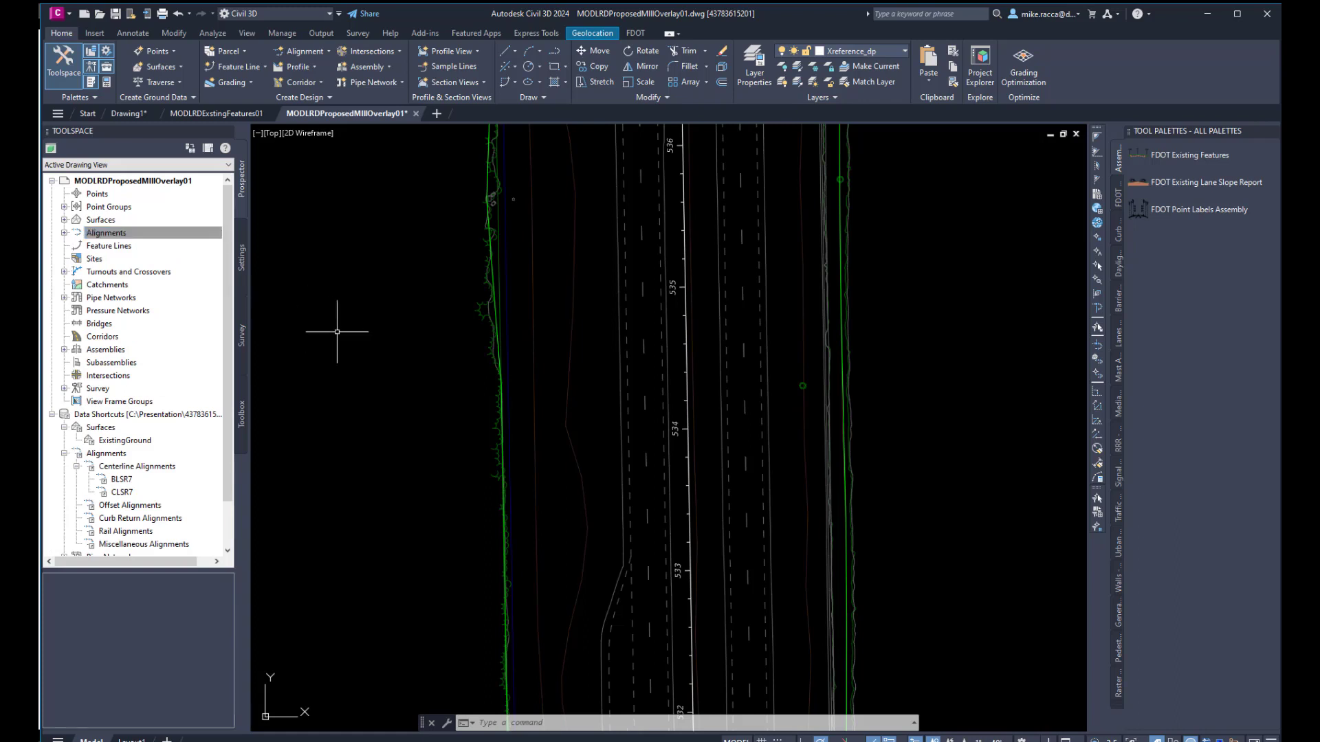
# Step: Copy the five pavement edge and lane lines east of CLSR7 near station 535 out of the topography reference using NCOPY, with zero displacement
pyautogui.moveTo(372, 392)
pyautogui.mouseDown(button='middle')
pyautogui.moveTo(386, 442)
pyautogui.moveTo(360, 574)
pyautogui.mouseUp(button='middle')
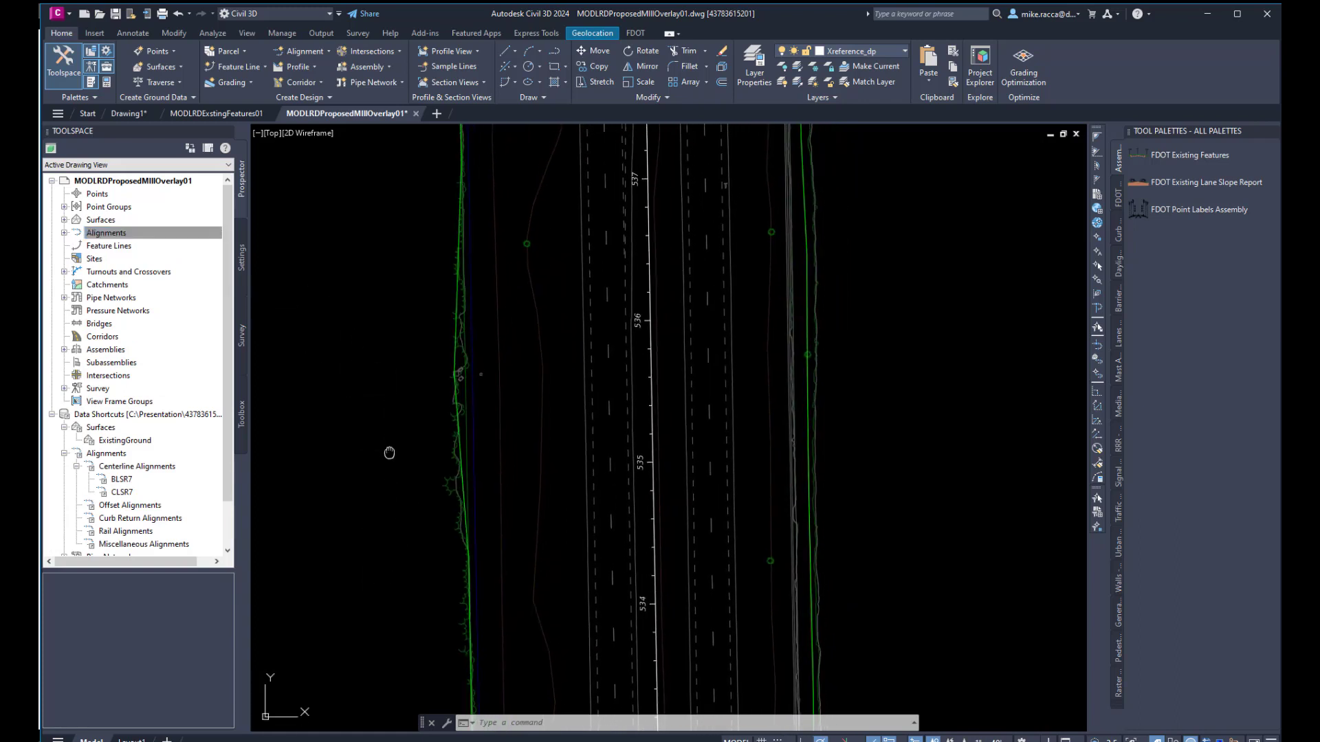
pyautogui.moveTo(389, 453); pyautogui.dragTo(373, 507, button='middle')
pyautogui.moveTo(479, 487); pyautogui.dragTo(464, 490, button='middle')
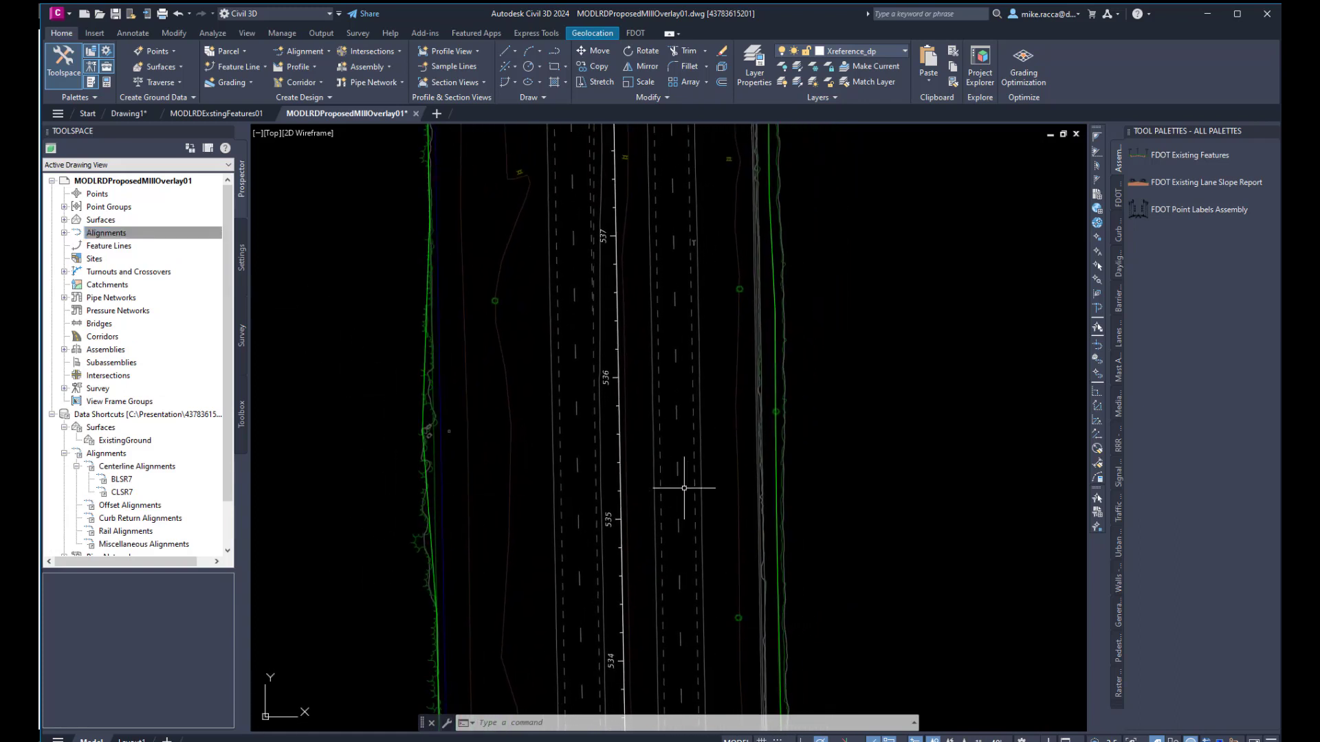
pyautogui.scroll(2, 684, 489)
pyautogui.moveTo(685, 488); pyautogui.dragTo(689, 466, button='middle')
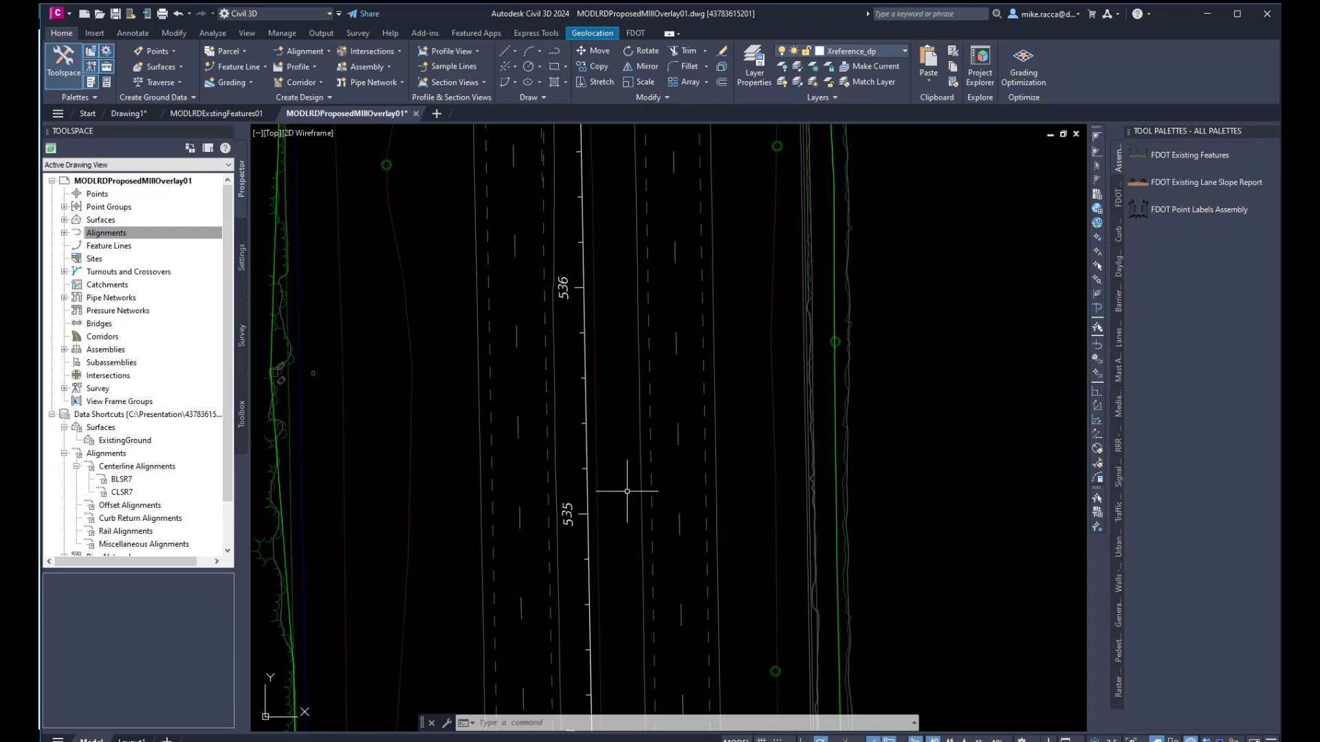
pyautogui.write('ncopy')
pyautogui.press('Return')
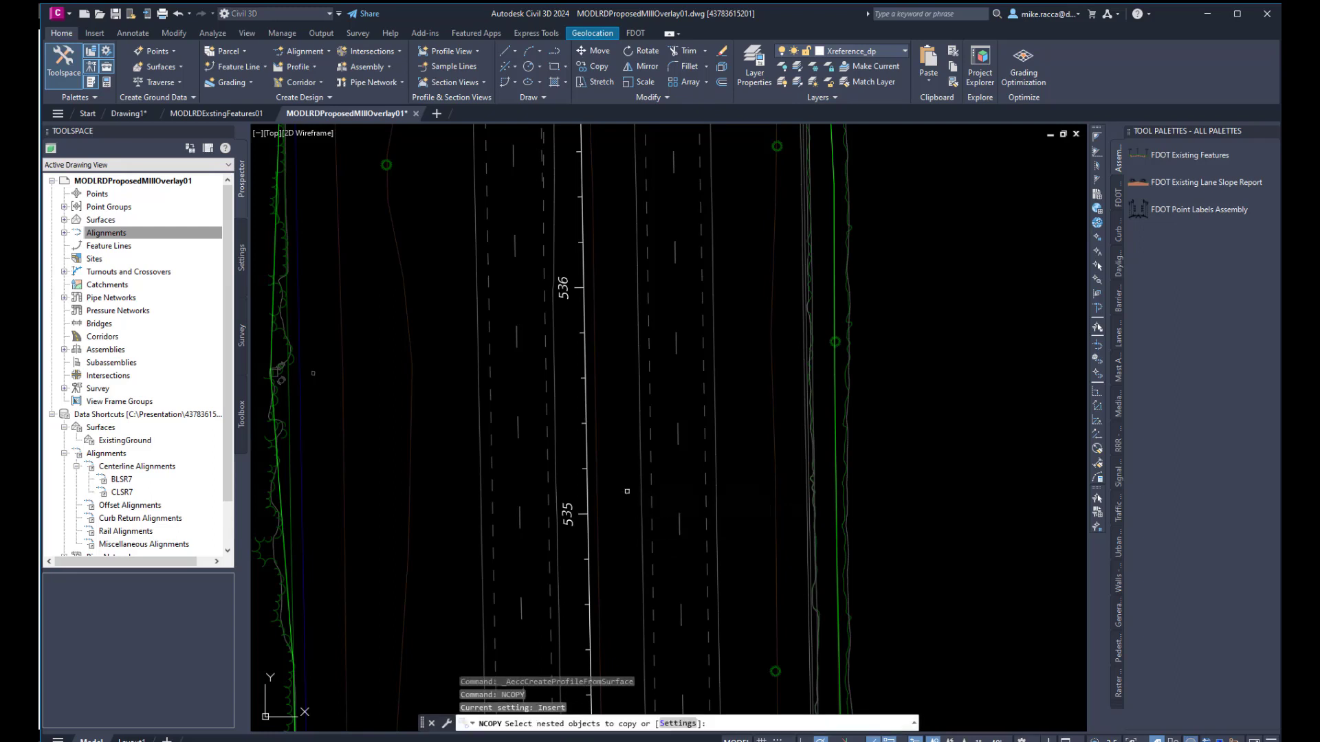
pyautogui.click(639, 464)
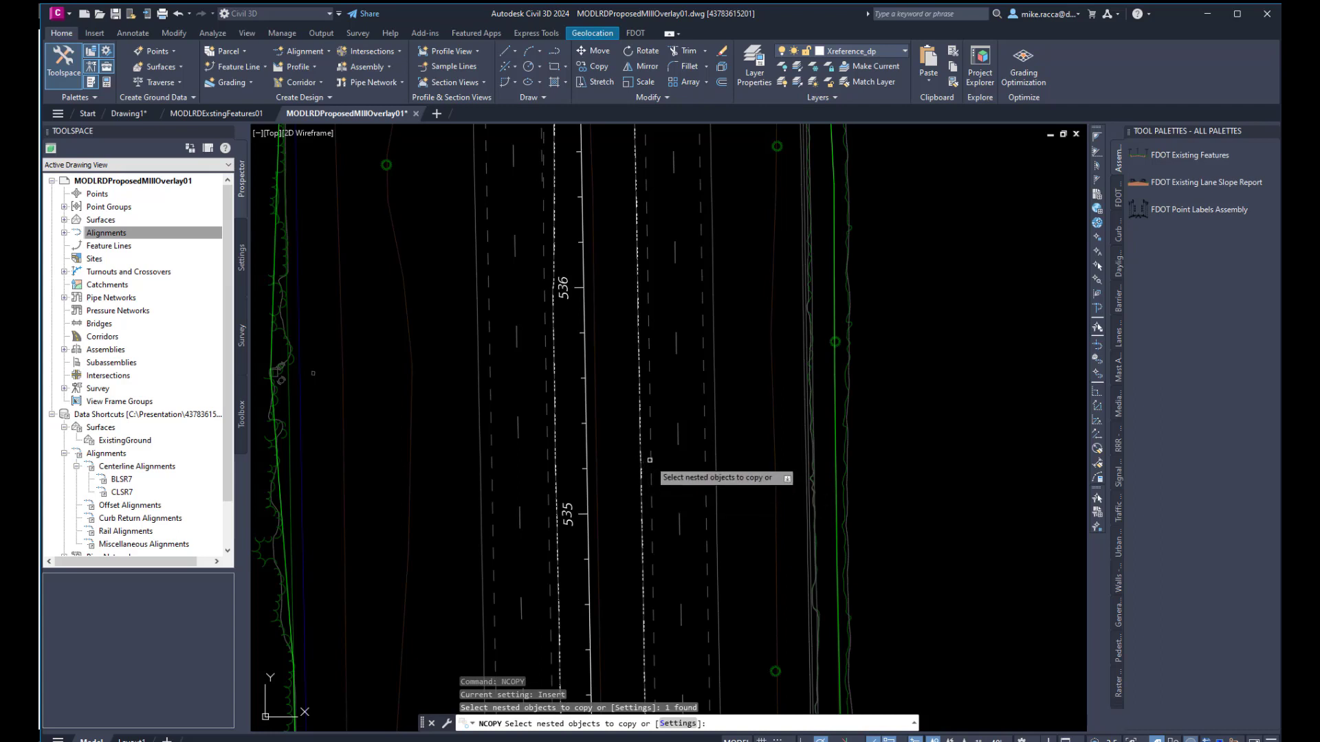
pyautogui.click(648, 461)
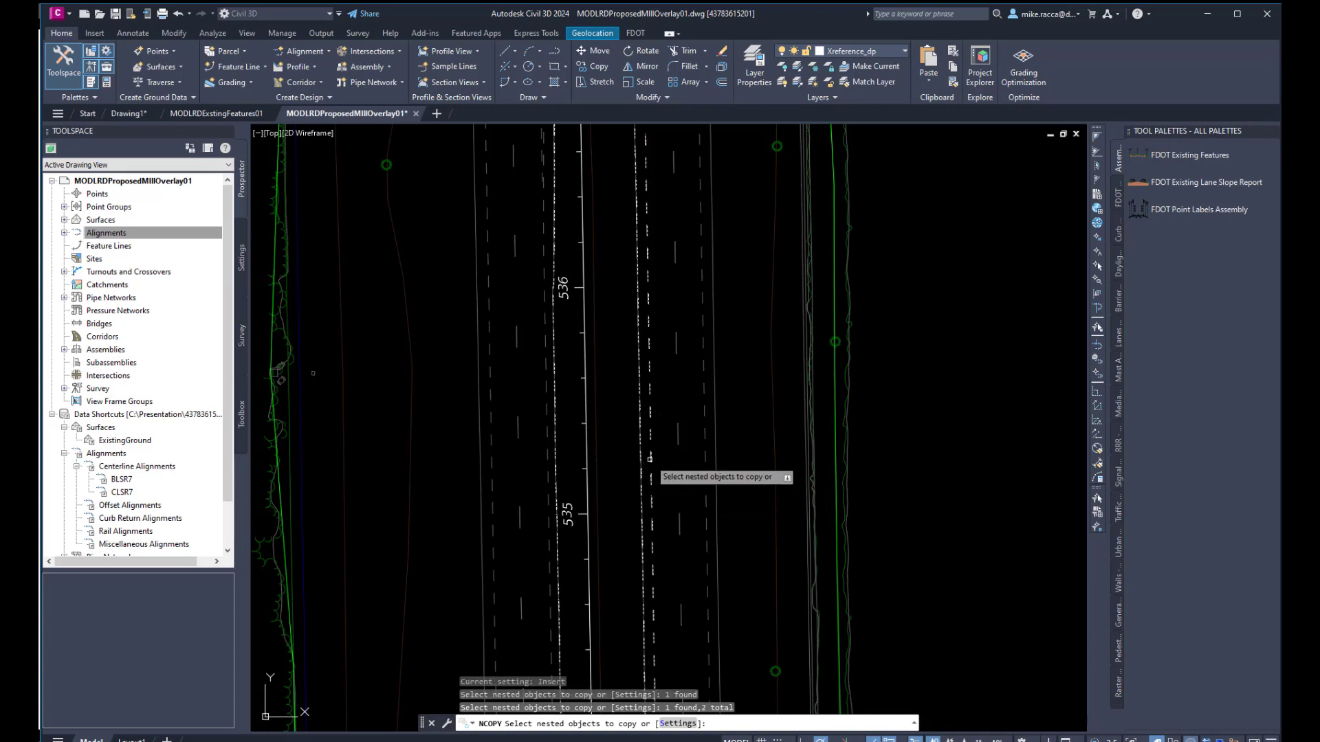
pyautogui.click(680, 438)
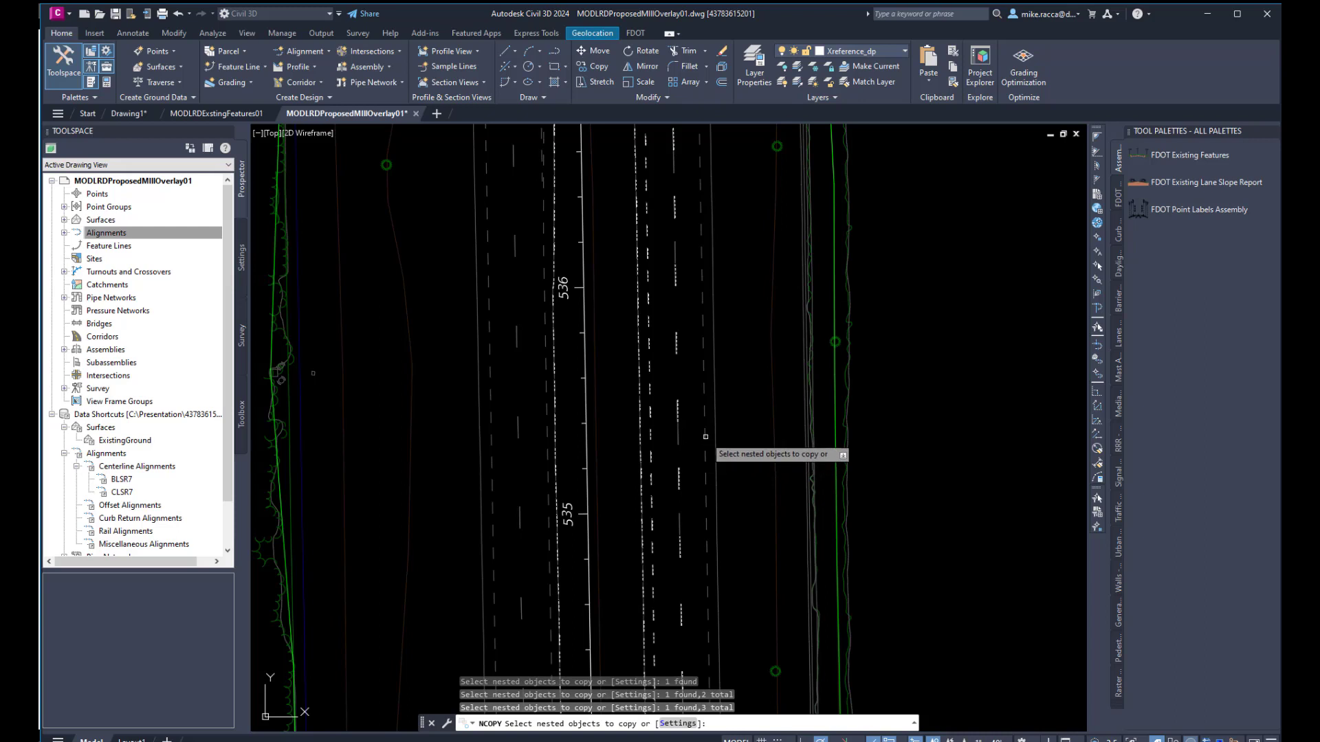
pyautogui.click(705, 435)
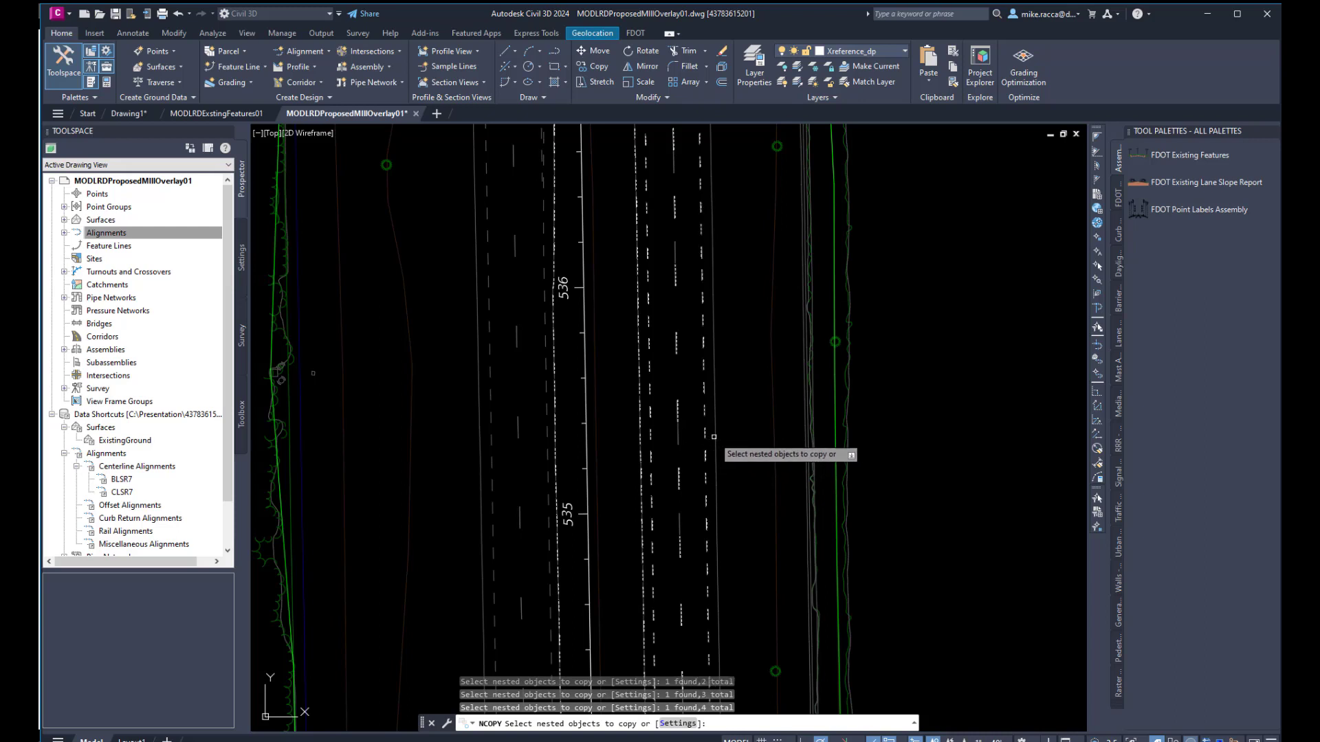
pyautogui.click(715, 438)
pyautogui.rightClick(736, 435)
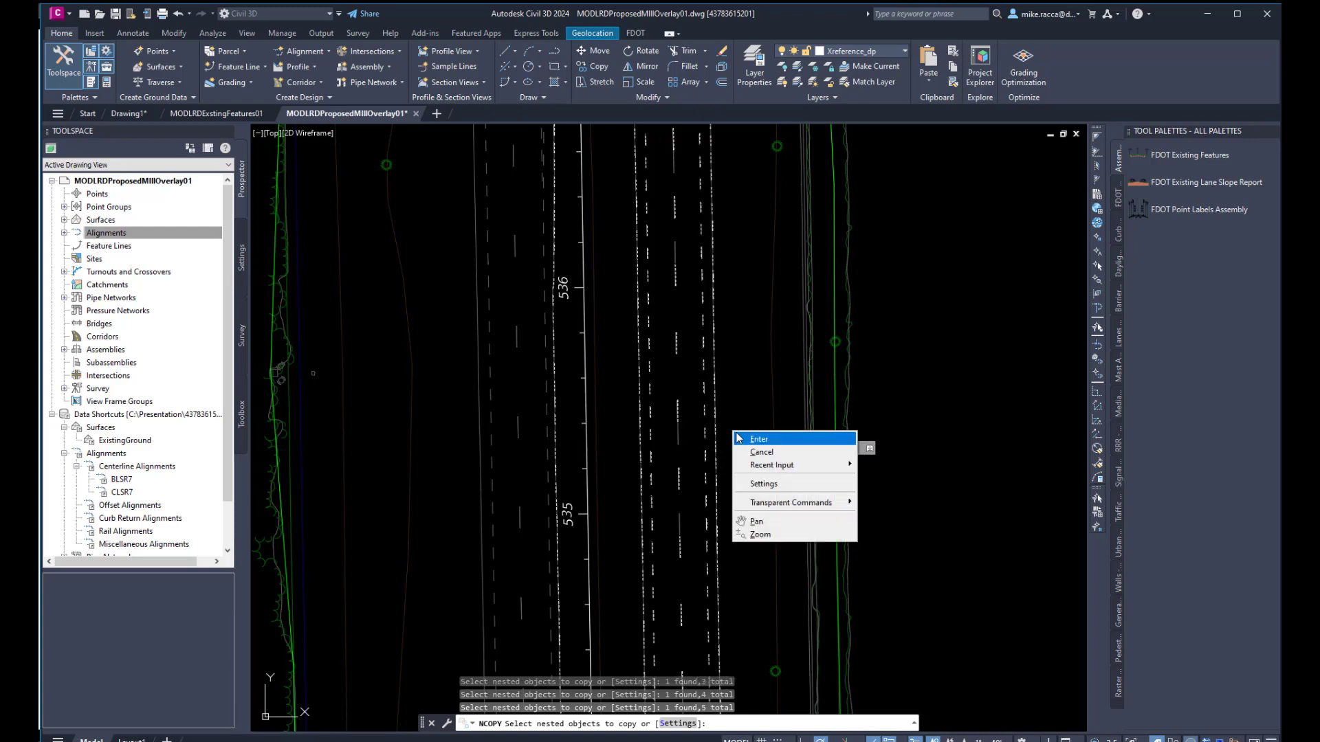
pyautogui.click(740, 440)
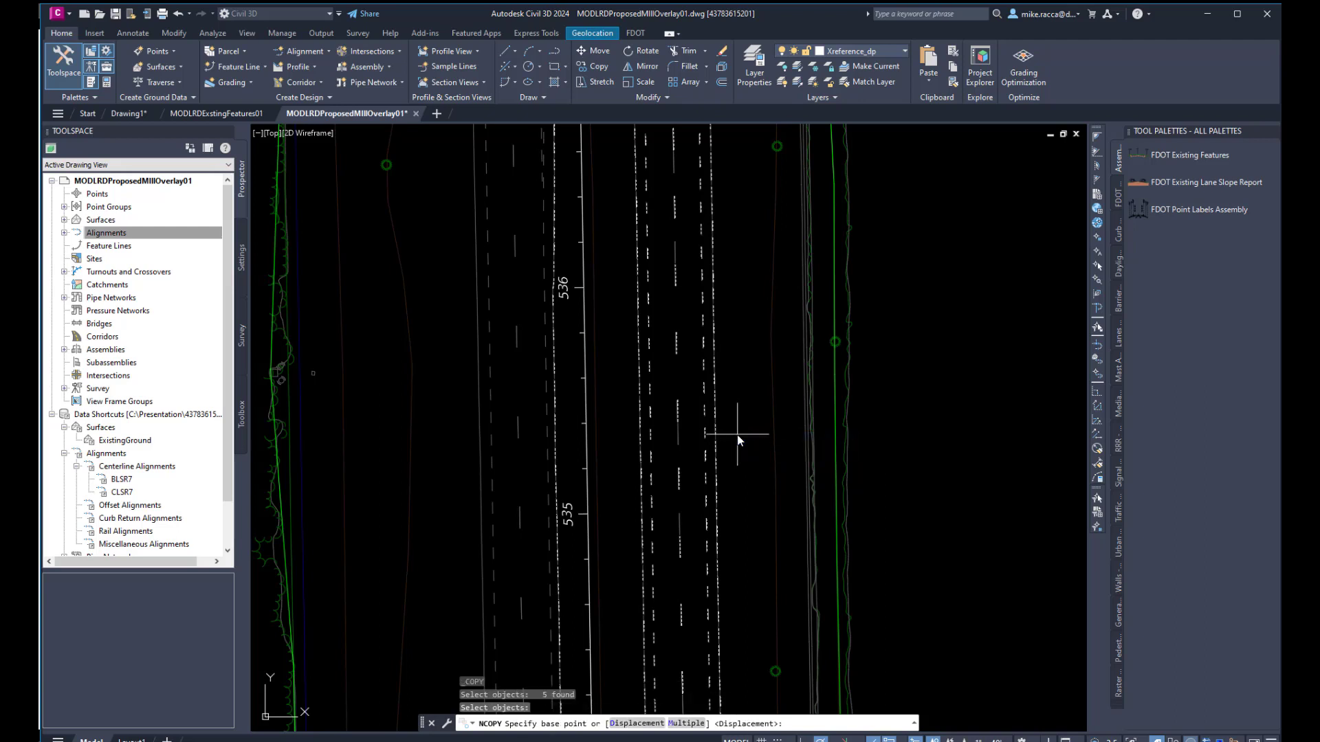
pyautogui.click(740, 440)
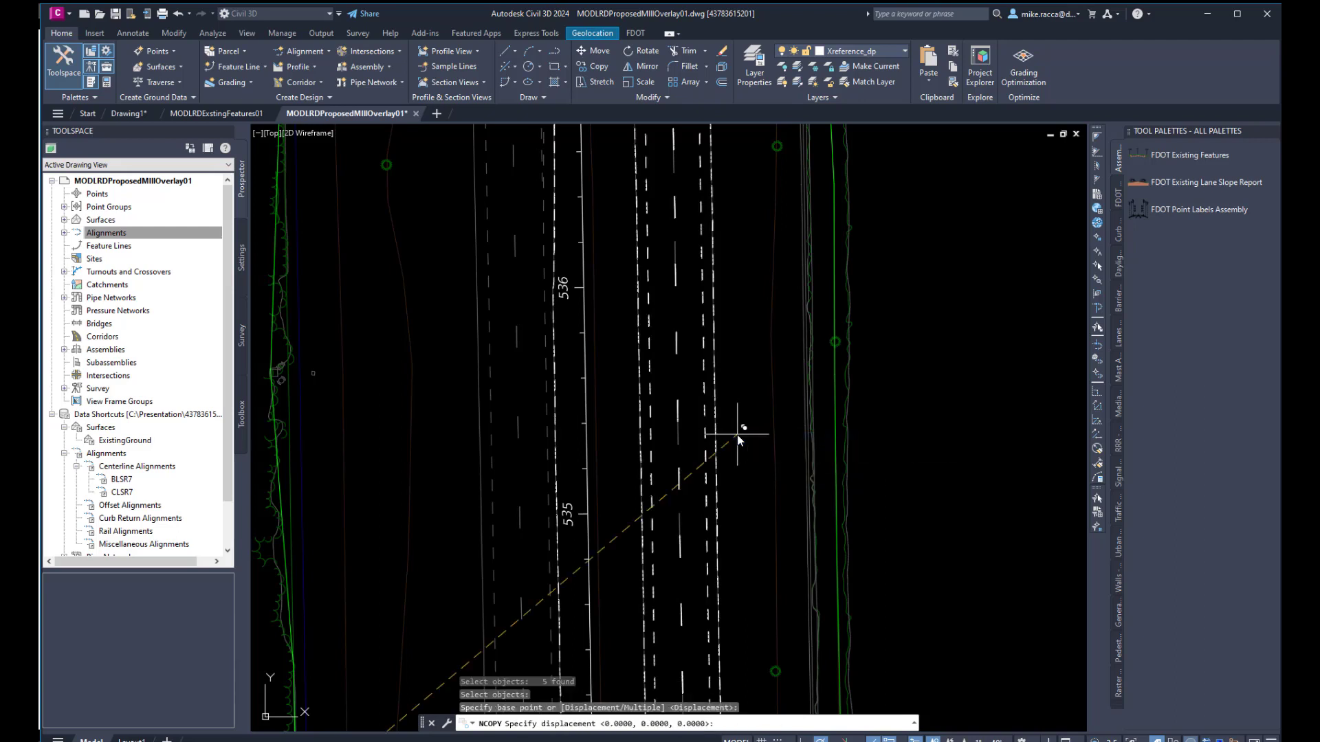
pyautogui.press('Return')
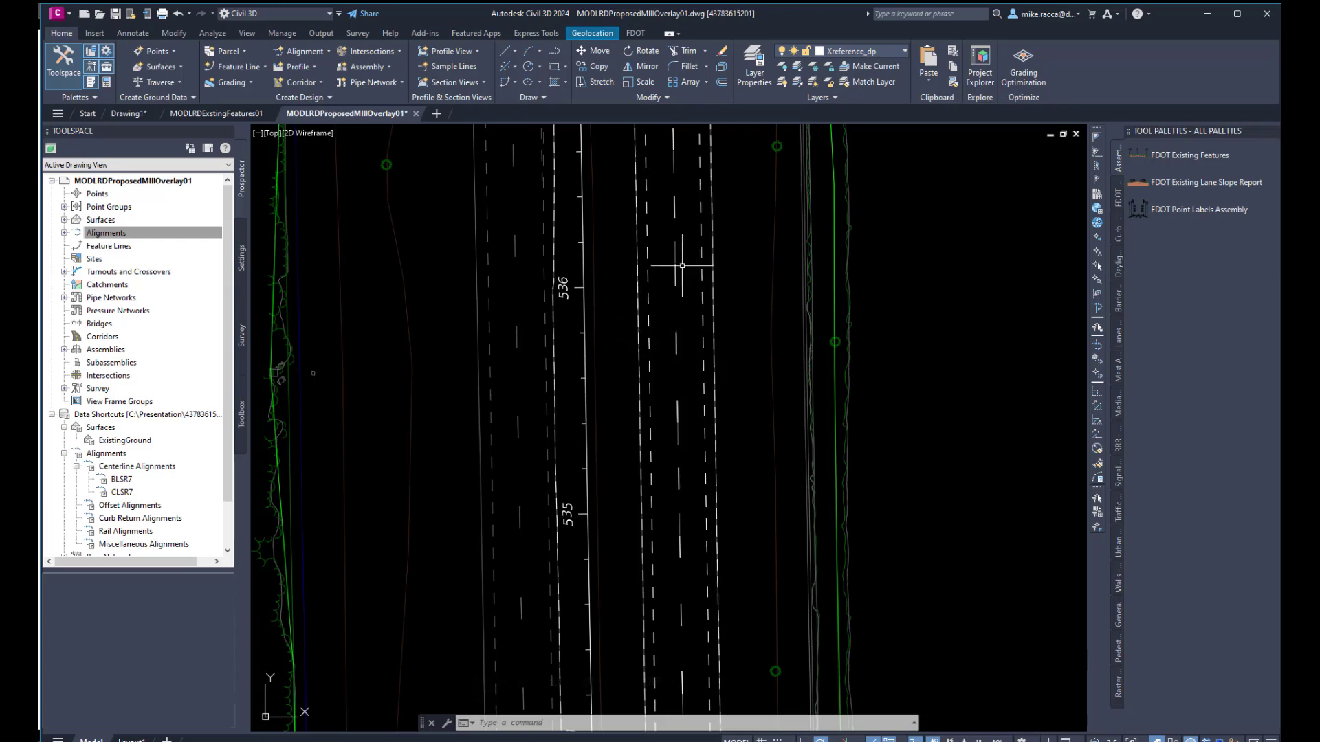
pyautogui.click(264, 65)
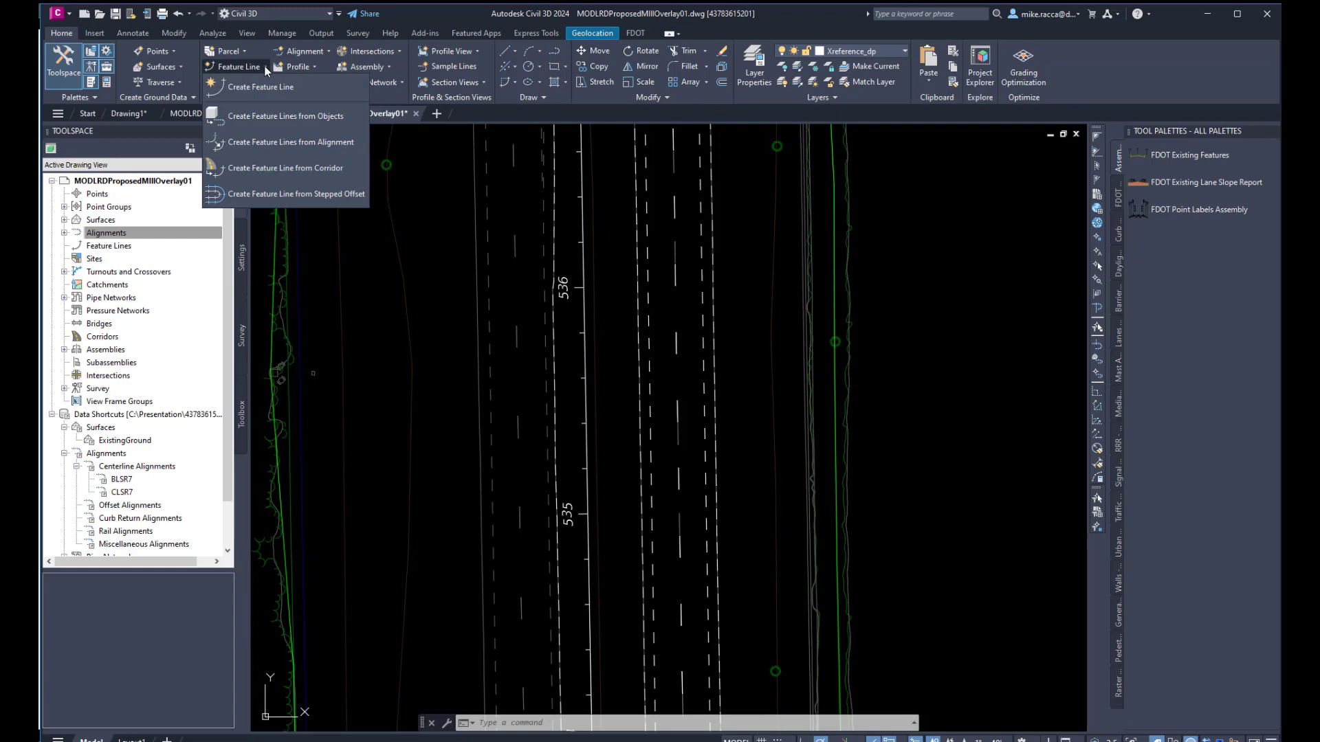
pyautogui.click(253, 118)
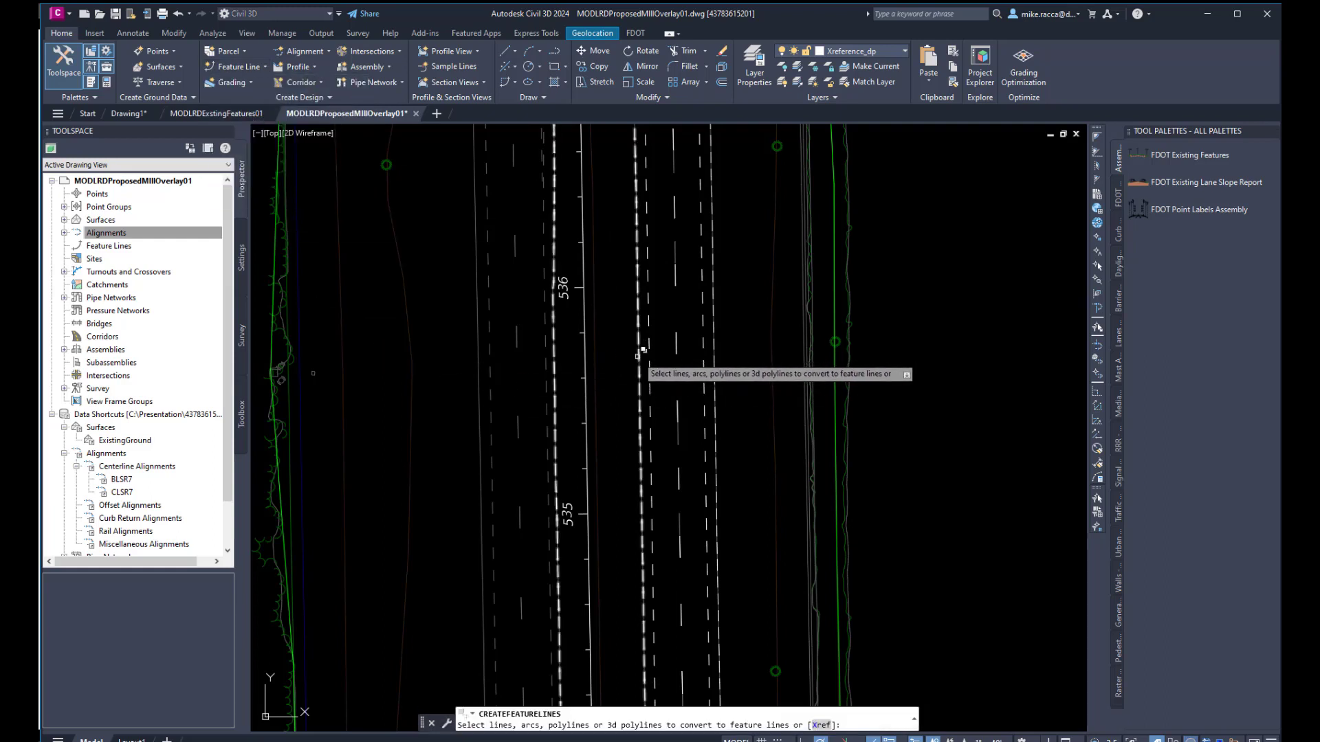
pyautogui.press('Escape')
# Step: Break the copied median pavement edge polyline at a single point on the tip of its rounded nose near station 548, using the Nearest snap
pyautogui.moveTo(627, 344); pyautogui.dragTo(598, 633, button='middle')
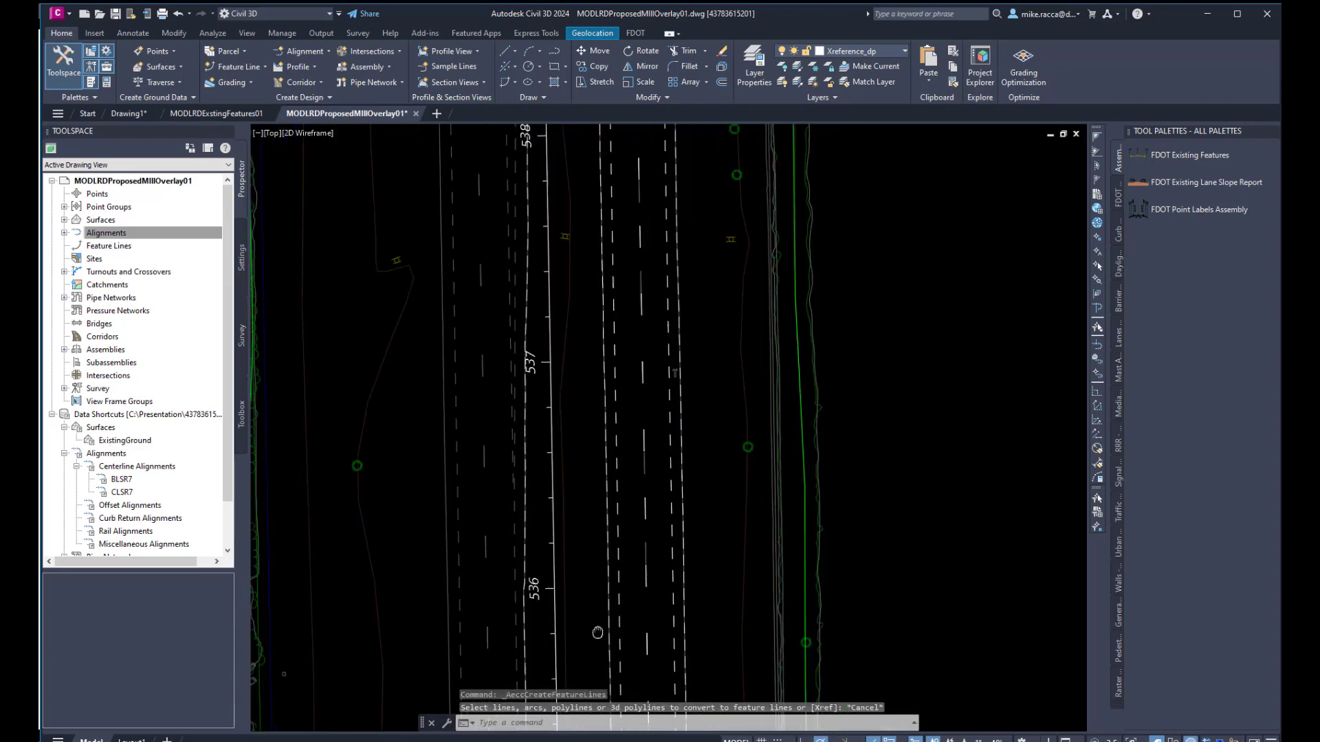
pyautogui.scroll(-5, 591, 447)
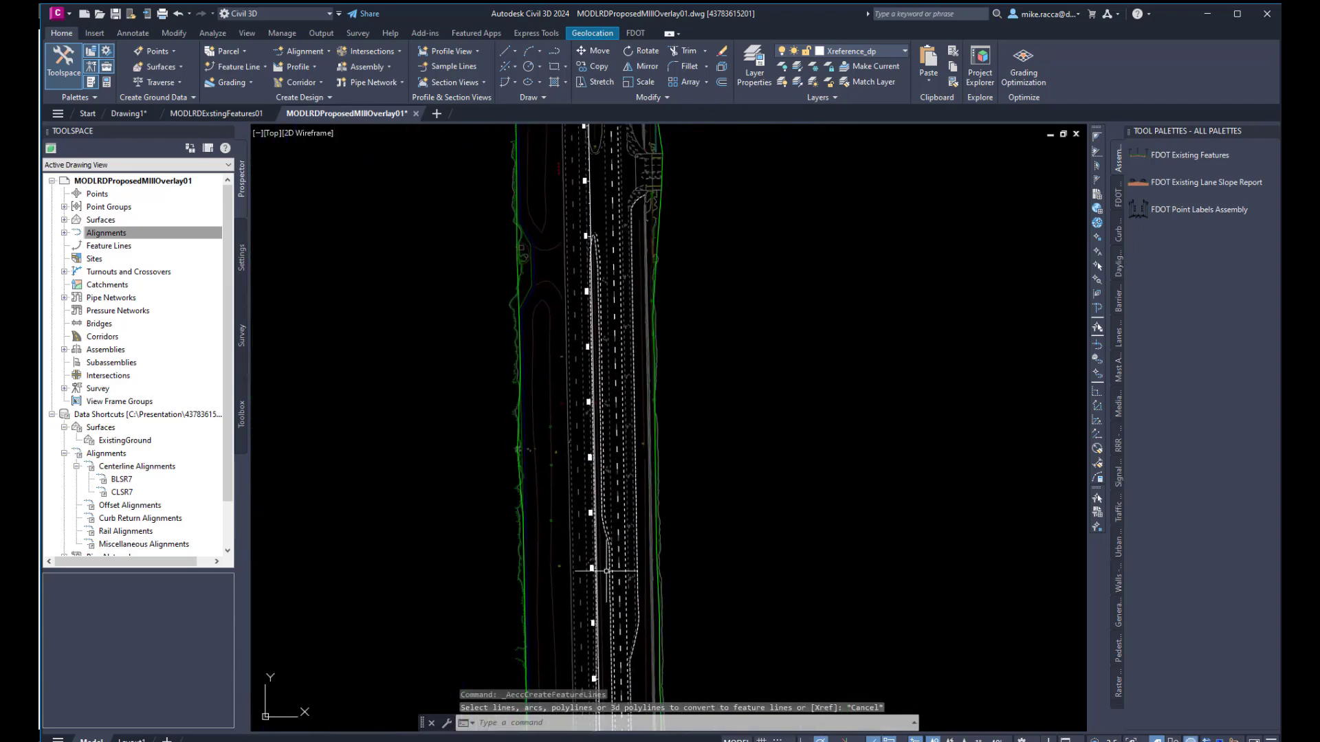
pyautogui.scroll(8, 548, 353)
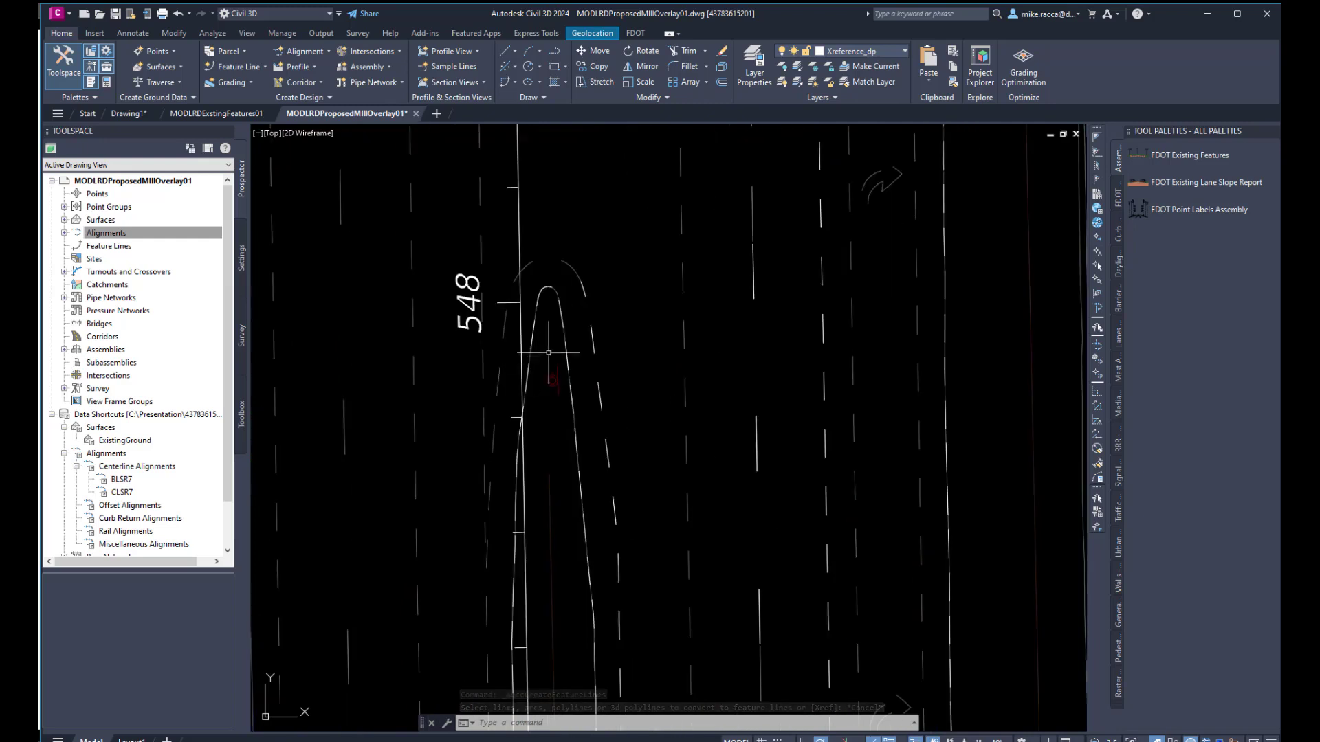
pyautogui.moveTo(549, 353); pyautogui.dragTo(549, 385, button='middle')
pyautogui.write('r')
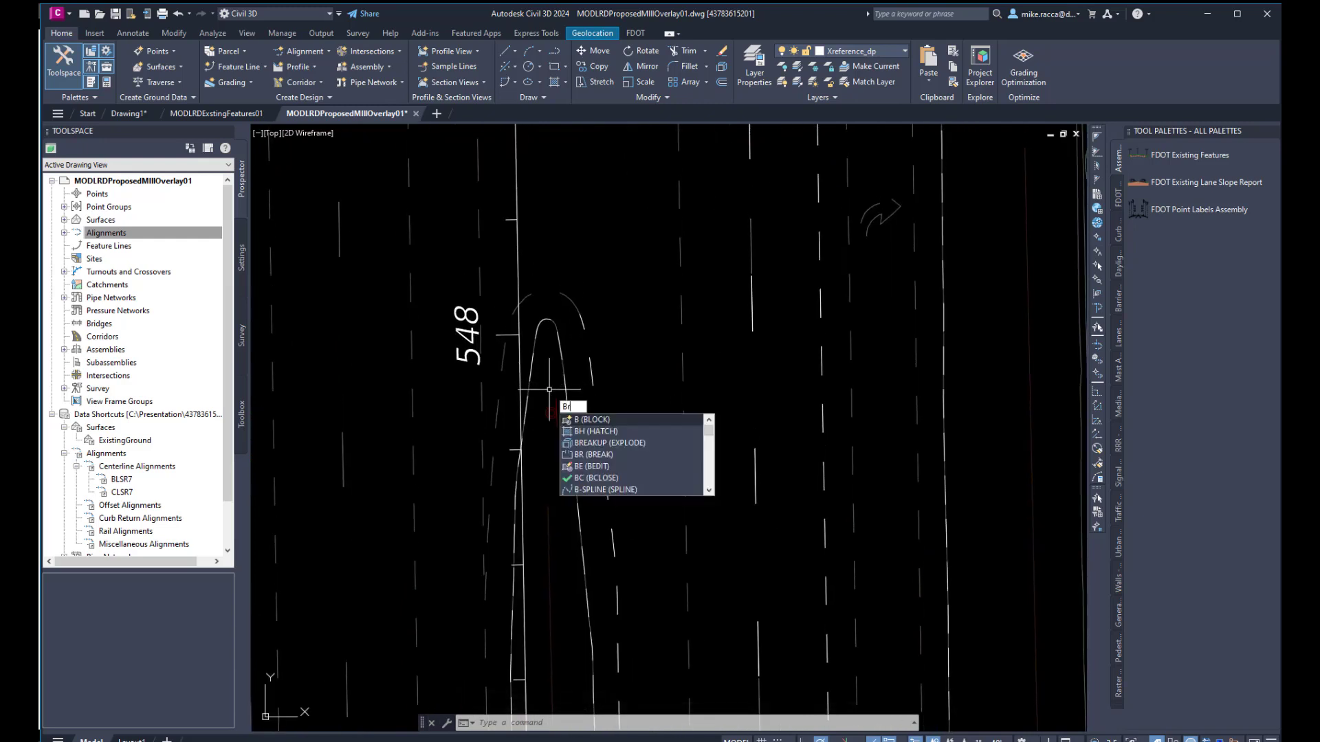
pyautogui.press('Return')
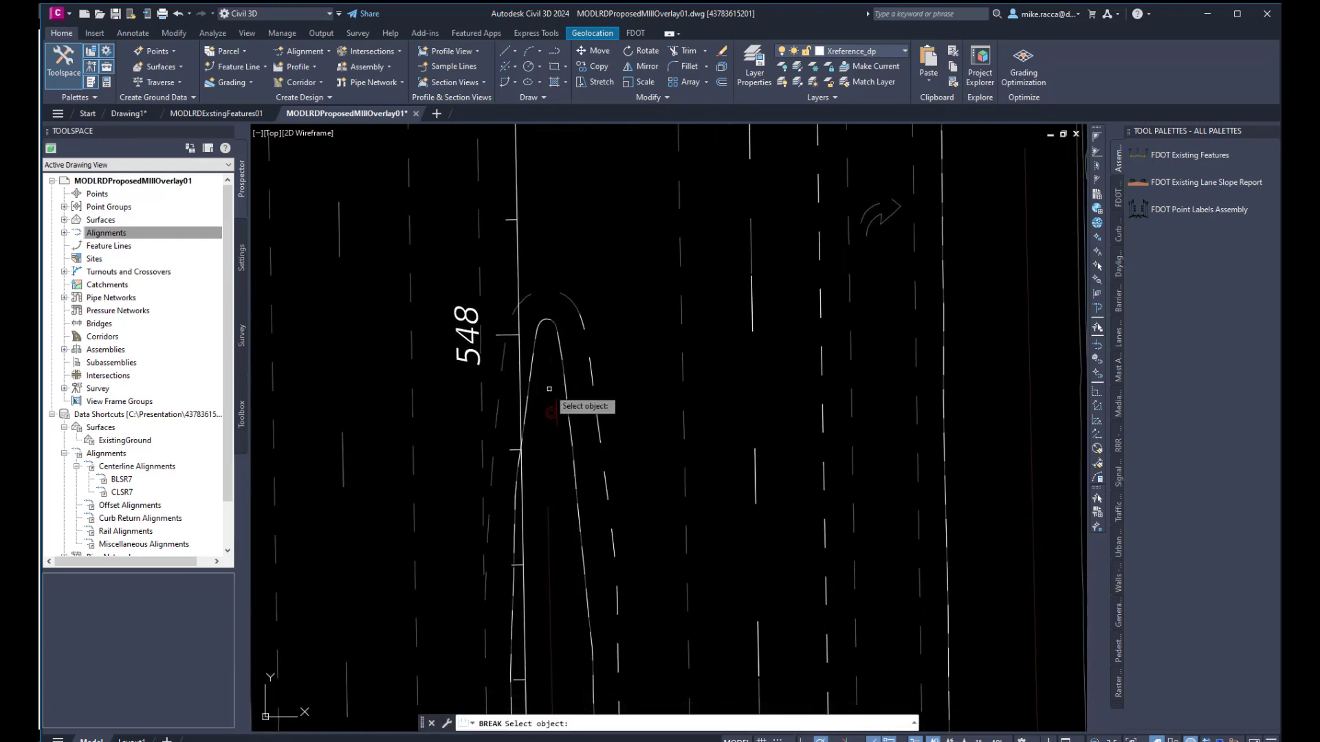
pyautogui.click(549, 321)
pyautogui.click(585, 370)
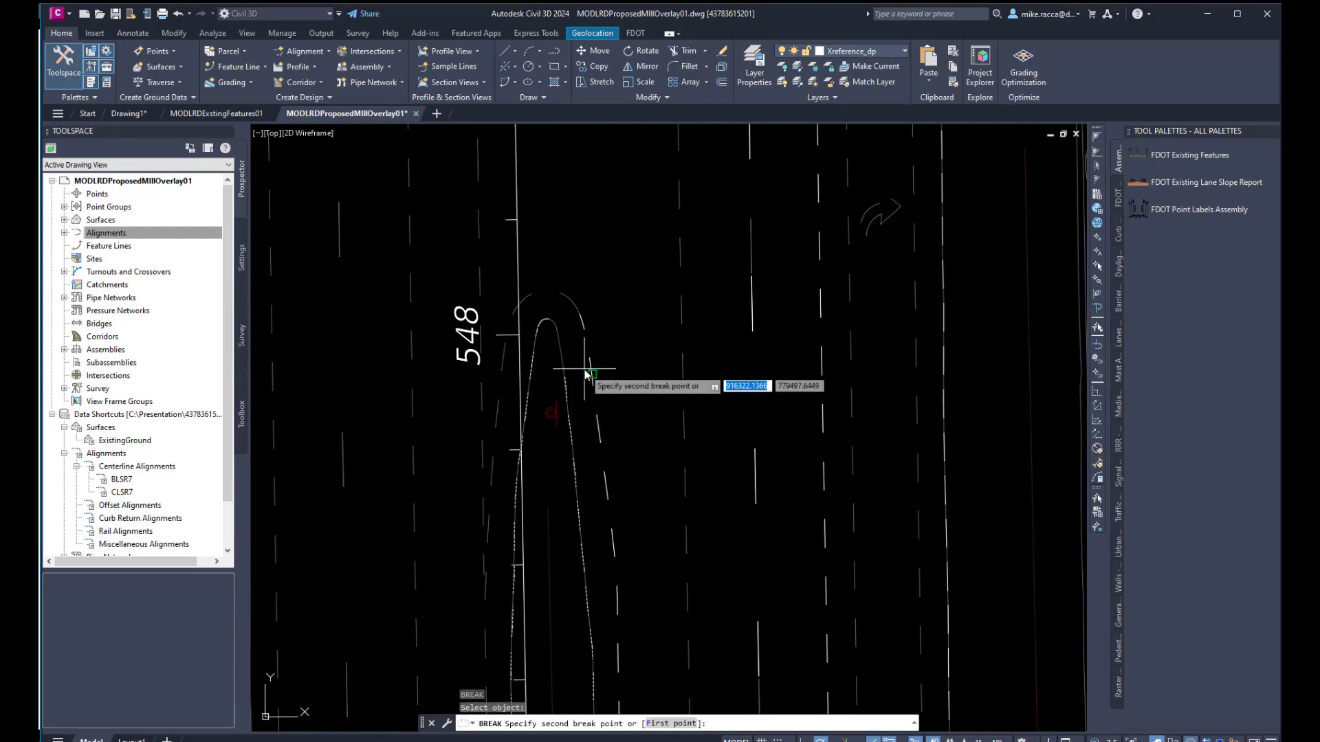
pyautogui.write('f')
pyautogui.press('Return')
pyautogui.keyDown('shift'); pyautogui.rightClick(542, 287); pyautogui.keyUp('shift')
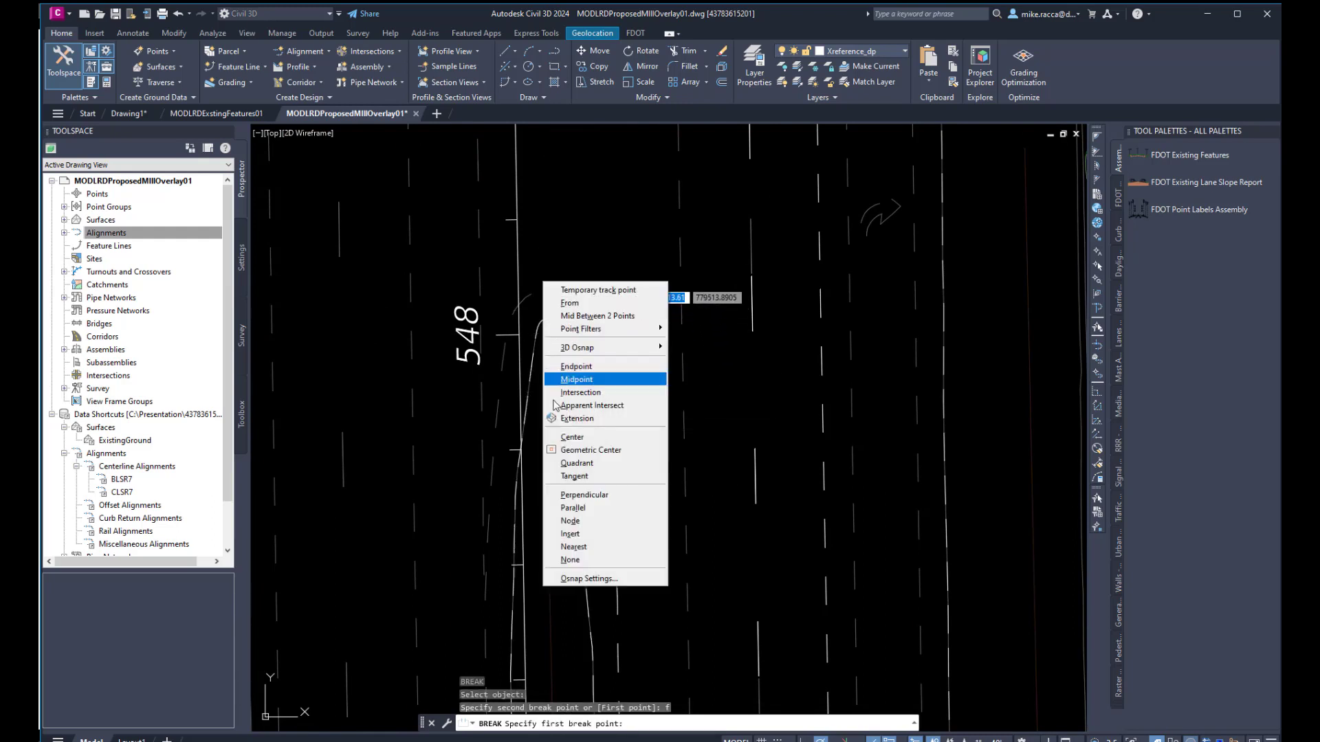
pyautogui.click(590, 549)
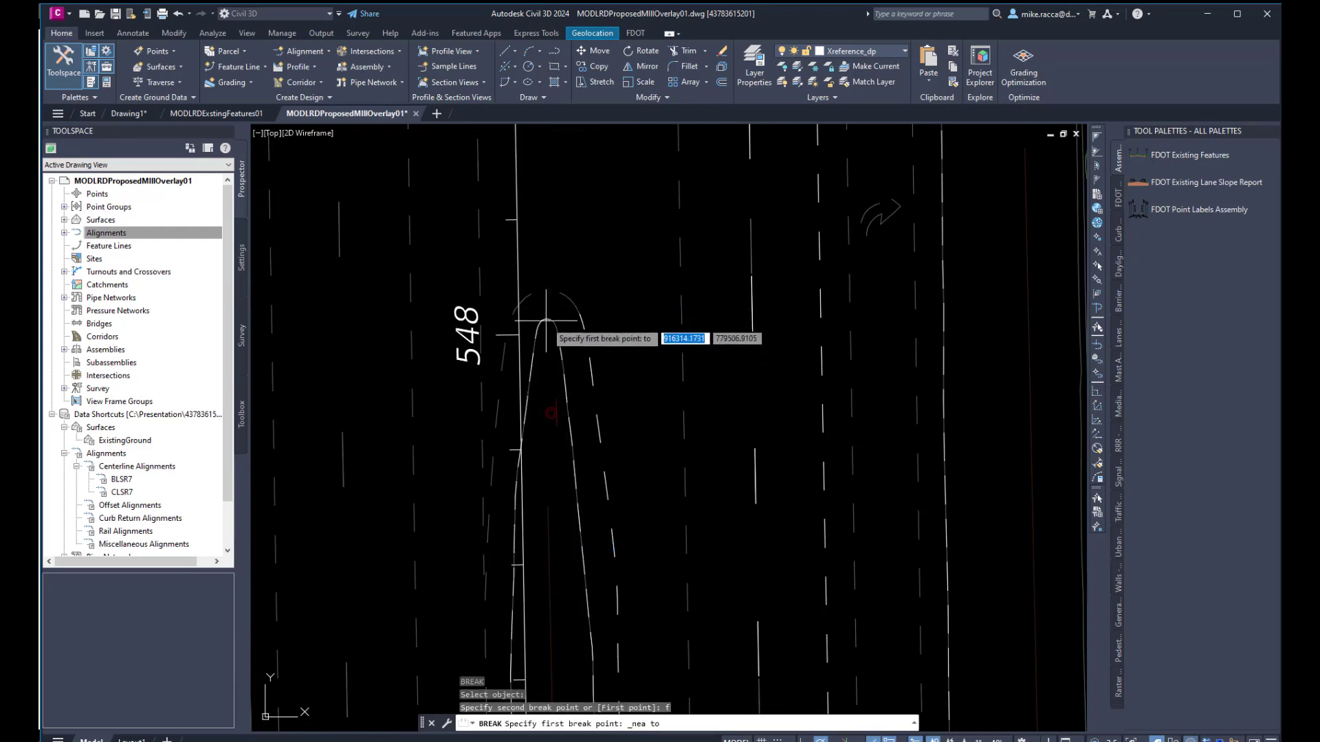
pyautogui.click(545, 319)
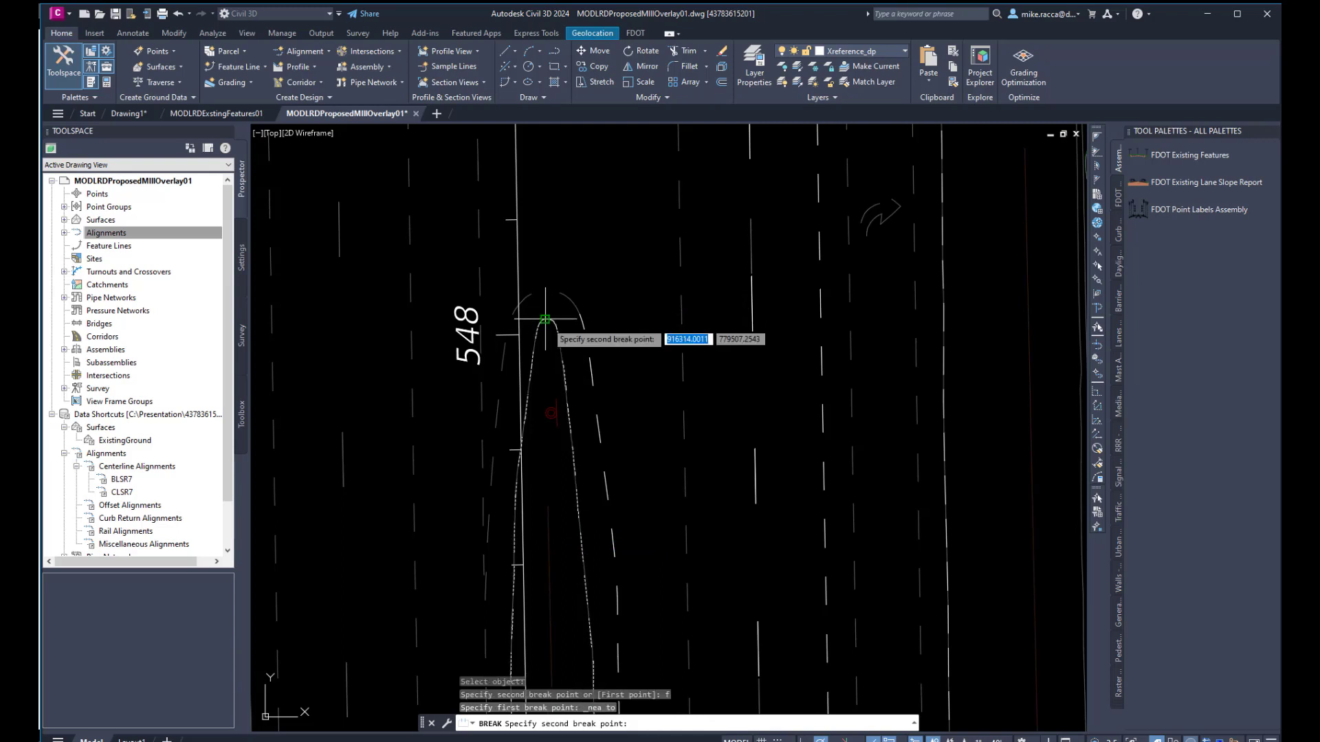
pyautogui.write('@')
pyautogui.press('Return')
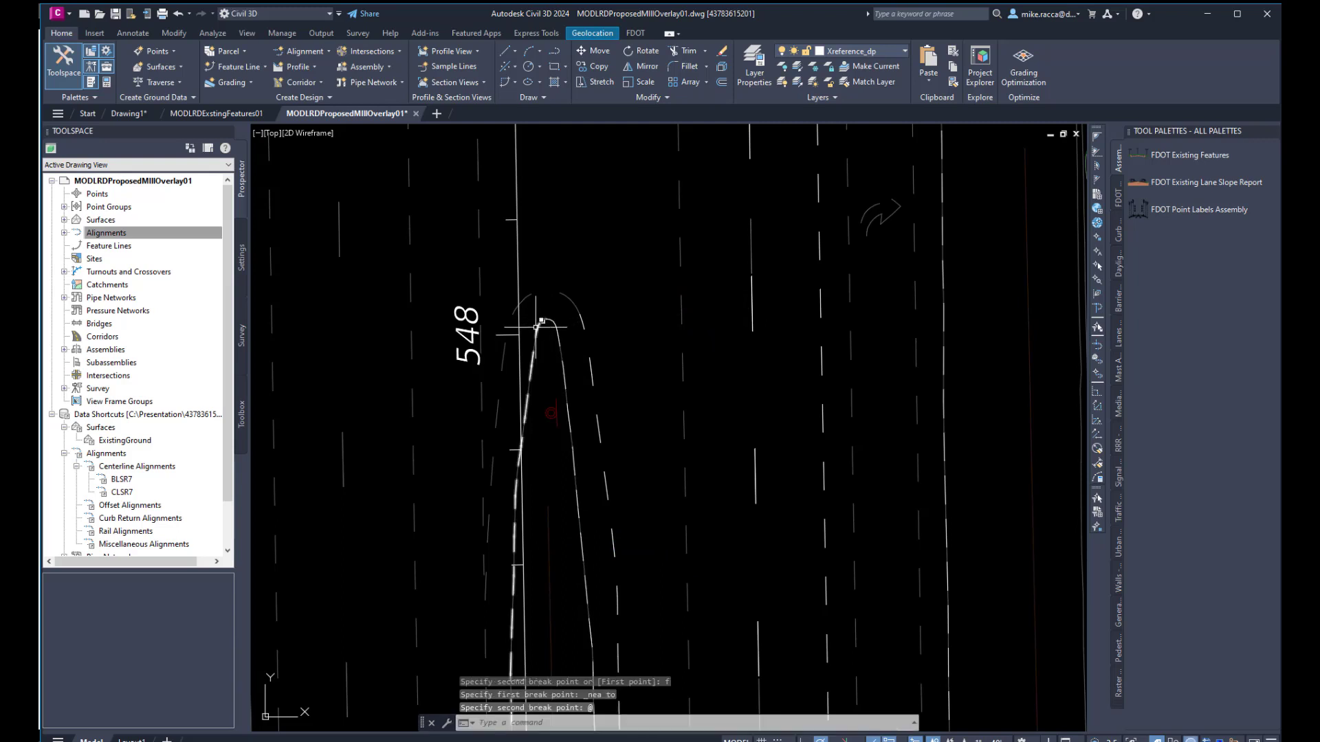
# Step: Delete the copied median edge polyline segment west of the break at the nose near station 548
pyautogui.click(537, 324)
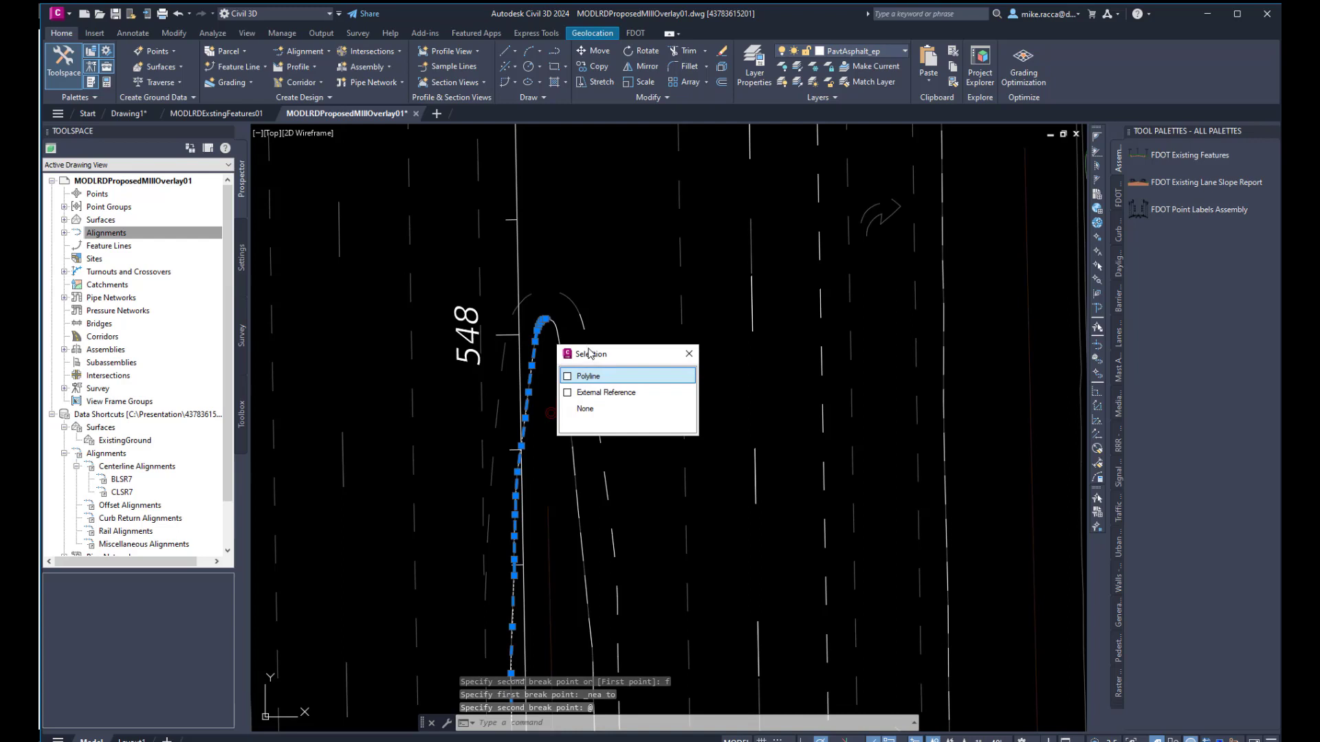
pyautogui.click(581, 377)
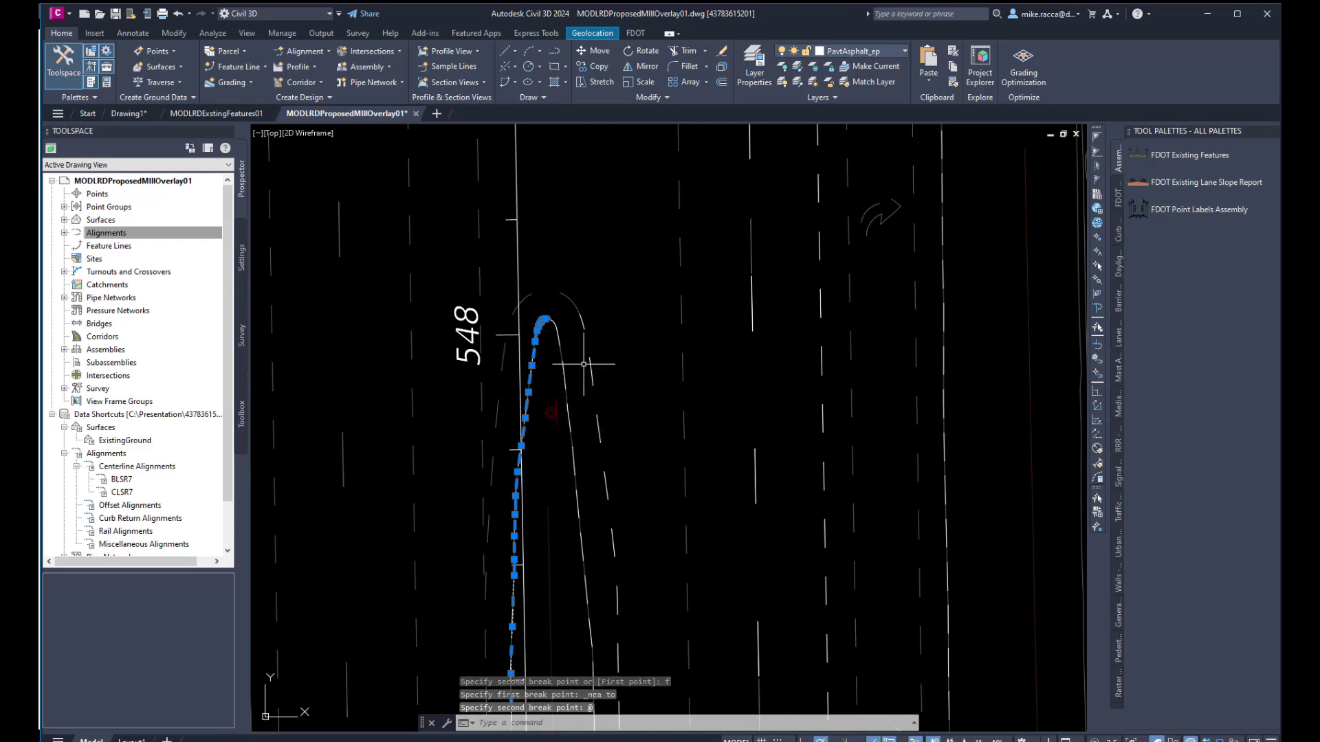
pyautogui.press('Delete')
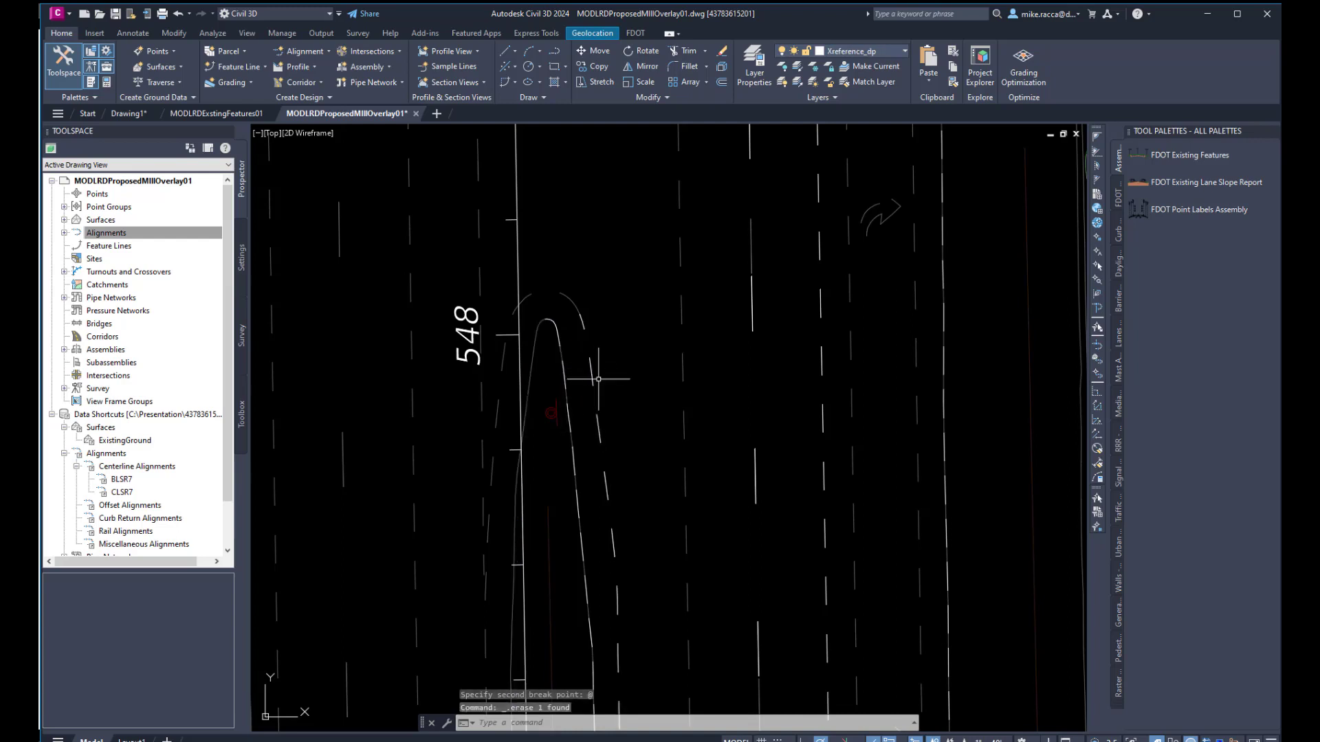
# Step: Start creating a feature line from the copied median-side pavement edge polyline near station 536, in Site 1, and name it ShoulderLT
pyautogui.scroll(-4, 634, 389)
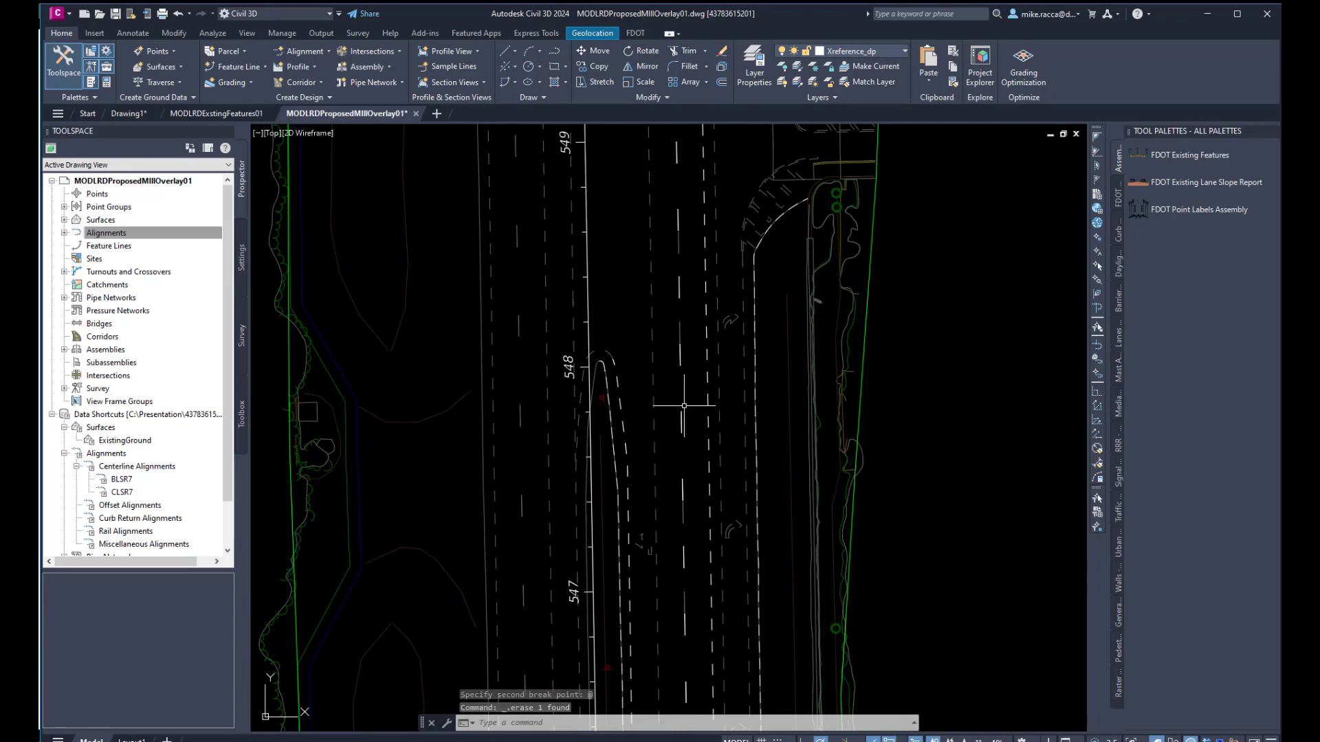
pyautogui.moveTo(648, 486); pyautogui.dragTo(648, 273, button='middle')
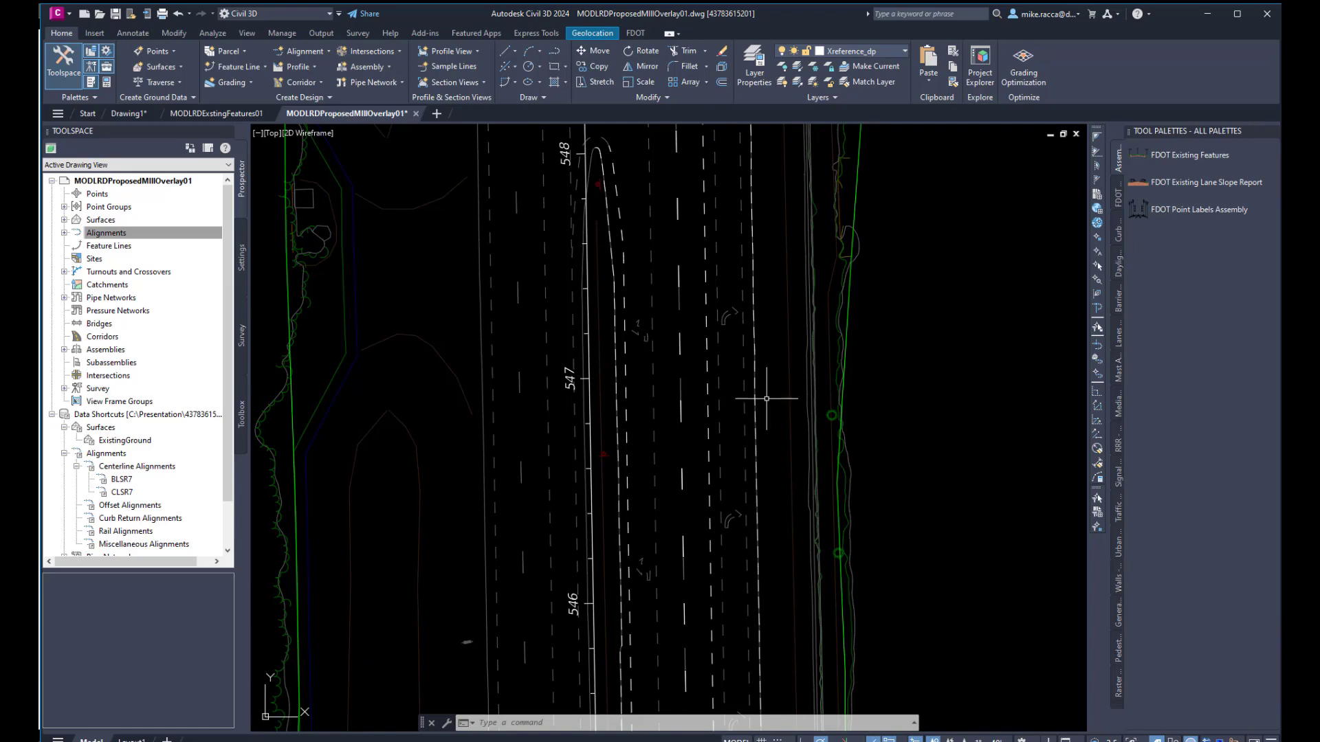
pyautogui.scroll(-6, 672, 481)
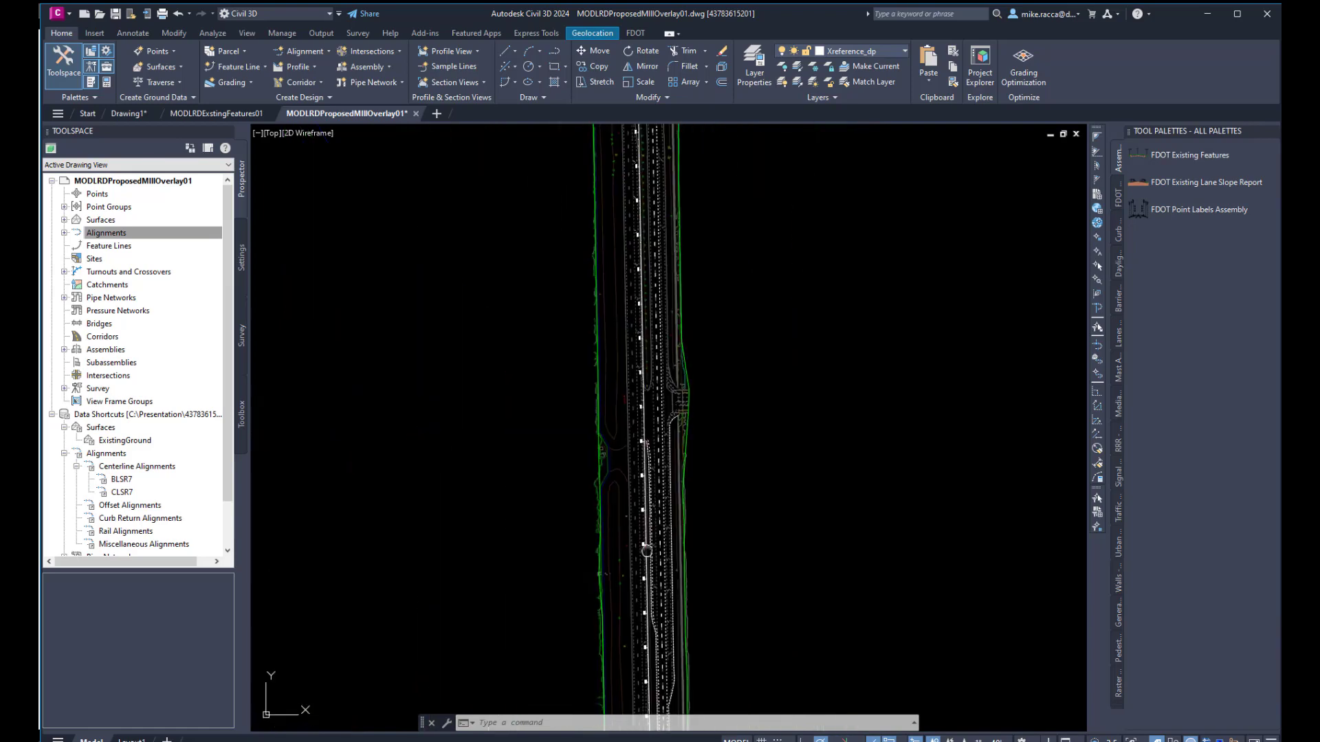
pyautogui.moveTo(664, 499); pyautogui.dragTo(640, 493, button='middle')
pyautogui.scroll(8, 653, 447)
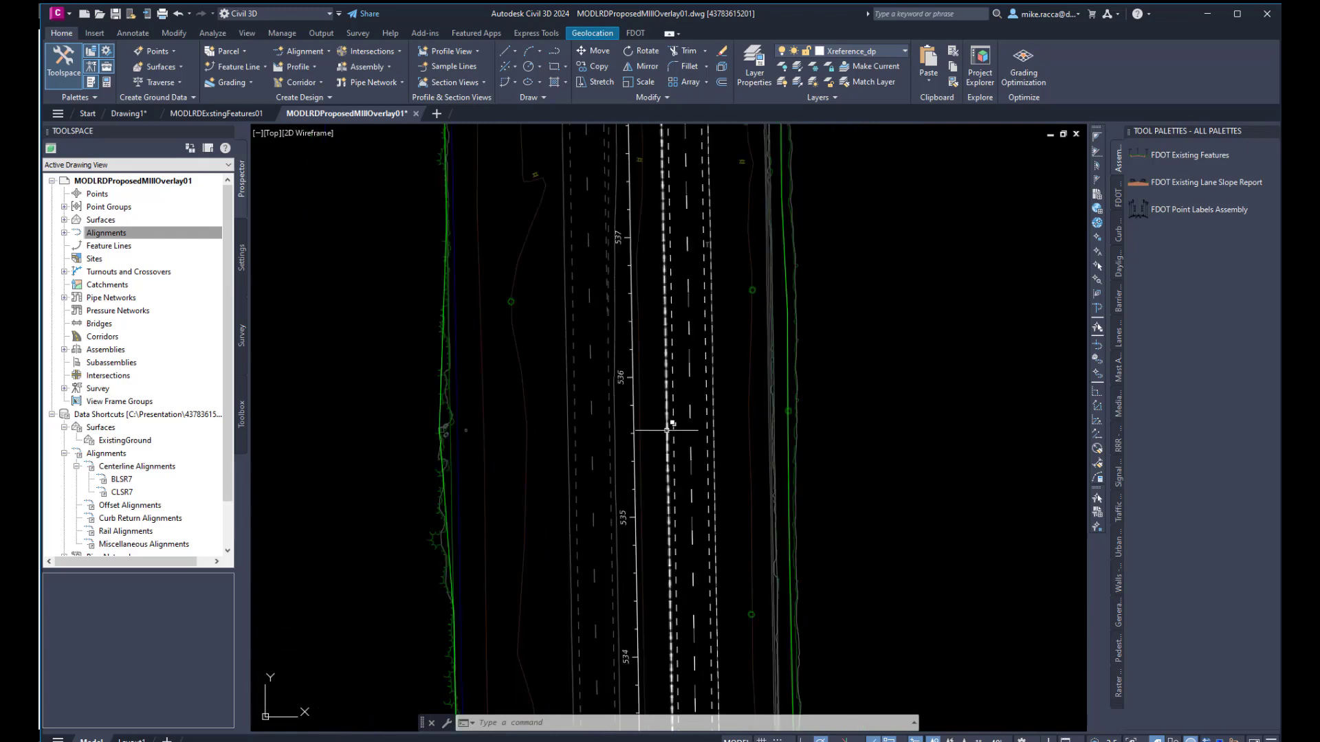
pyautogui.moveTo(662, 433); pyautogui.dragTo(616, 445, button='middle')
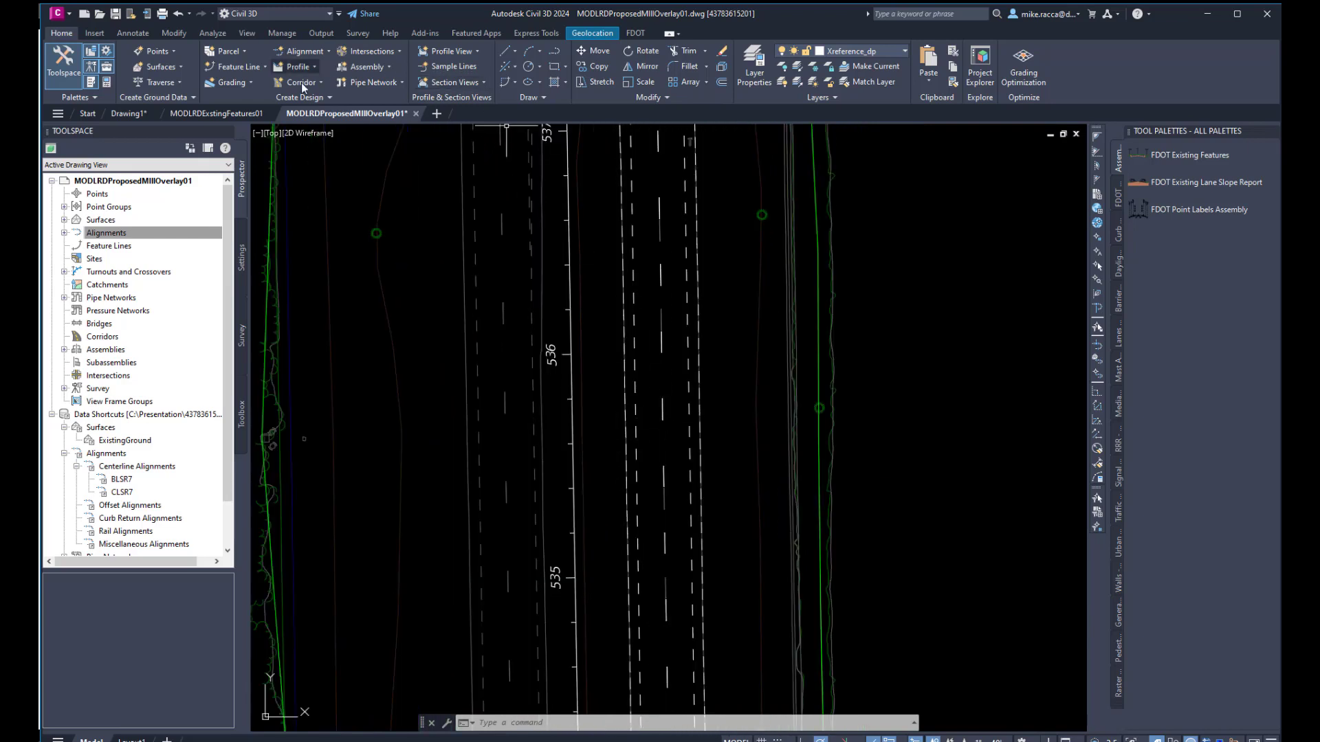
pyautogui.click(257, 67)
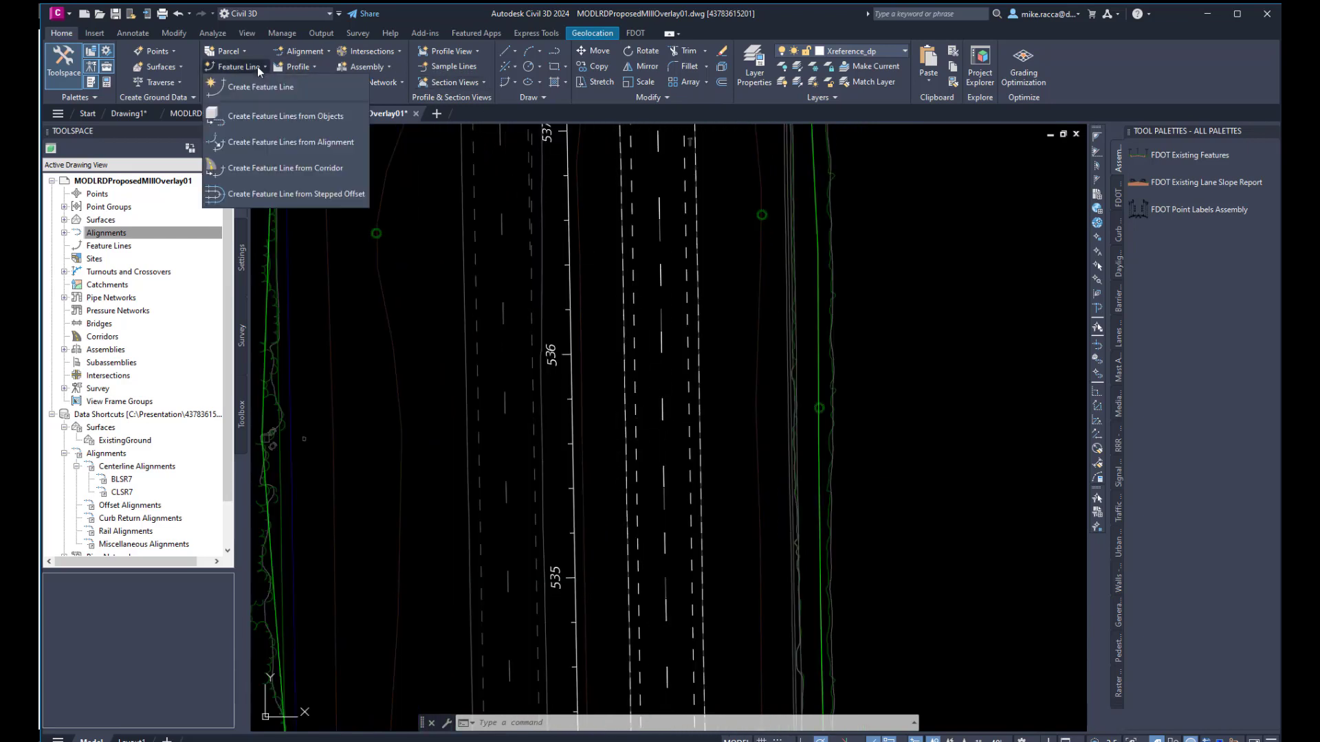
pyautogui.click(251, 115)
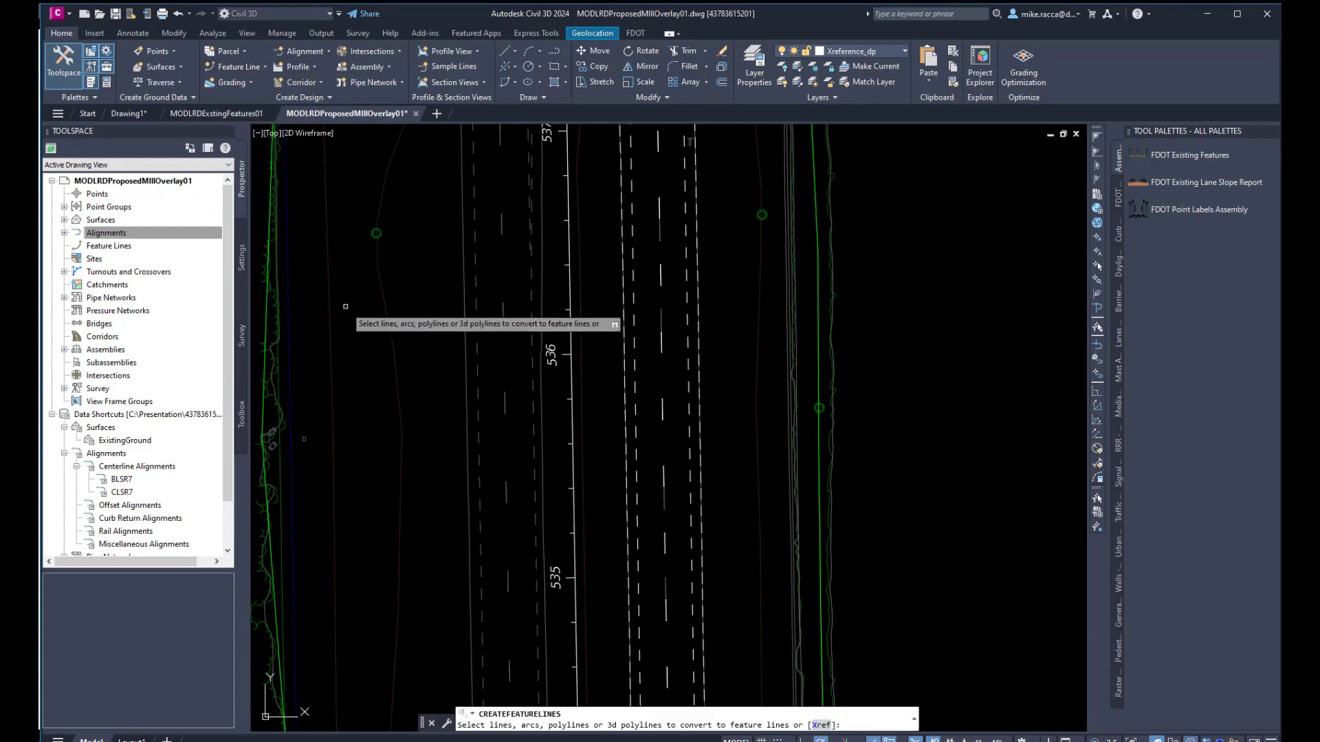
pyautogui.click(625, 404)
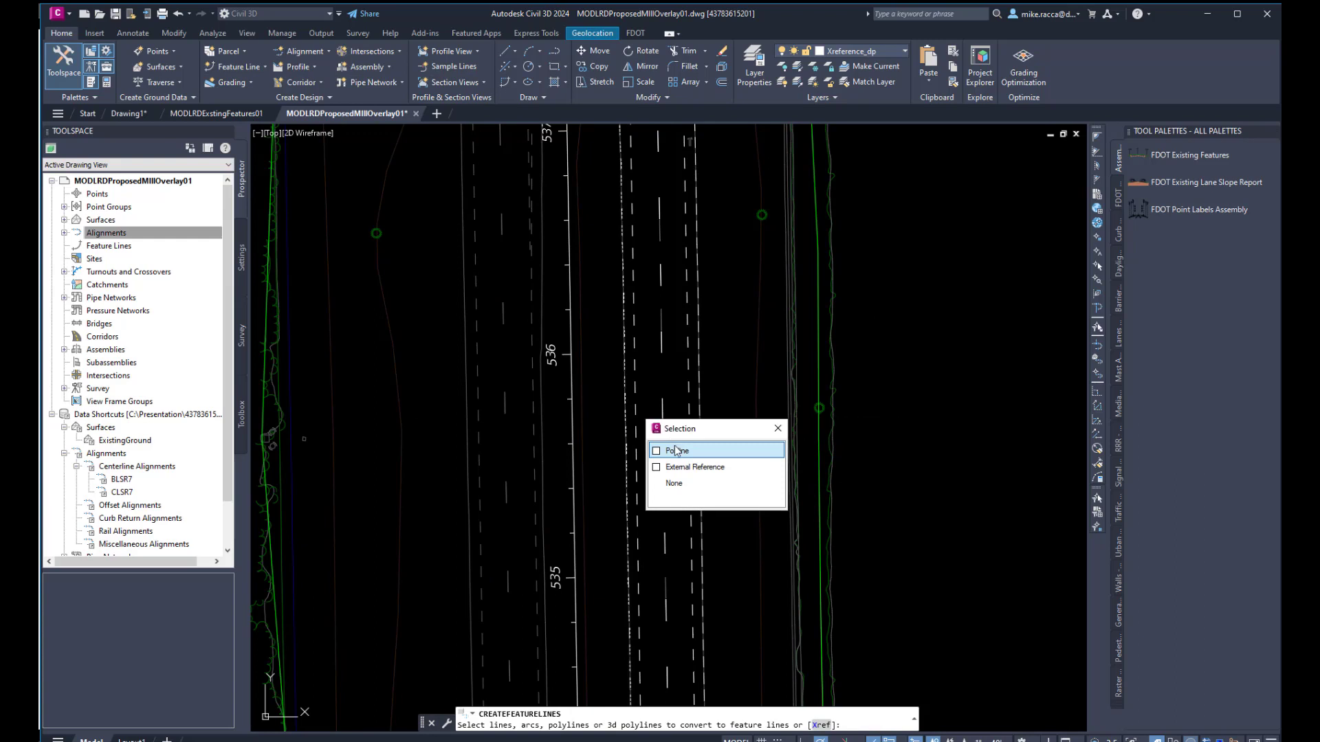
pyautogui.click(657, 450)
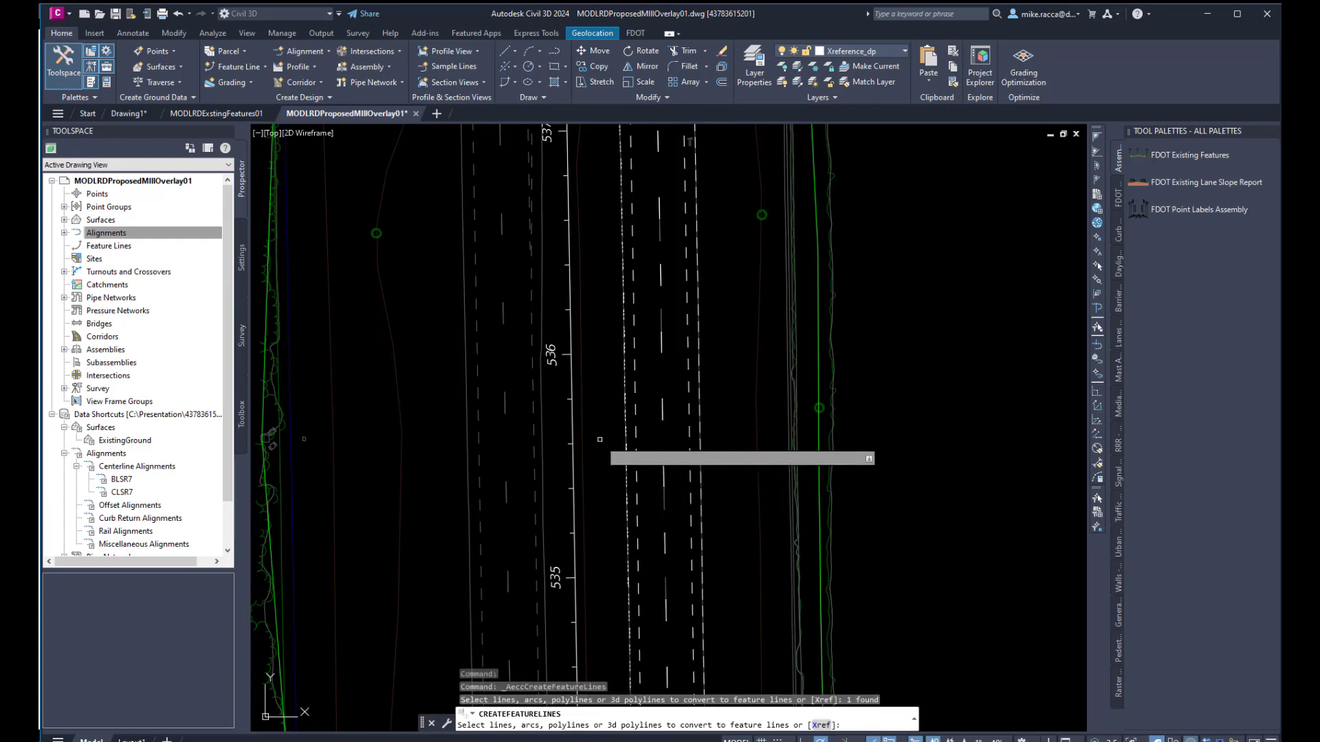
pyautogui.rightClick(596, 421)
pyautogui.click(614, 426)
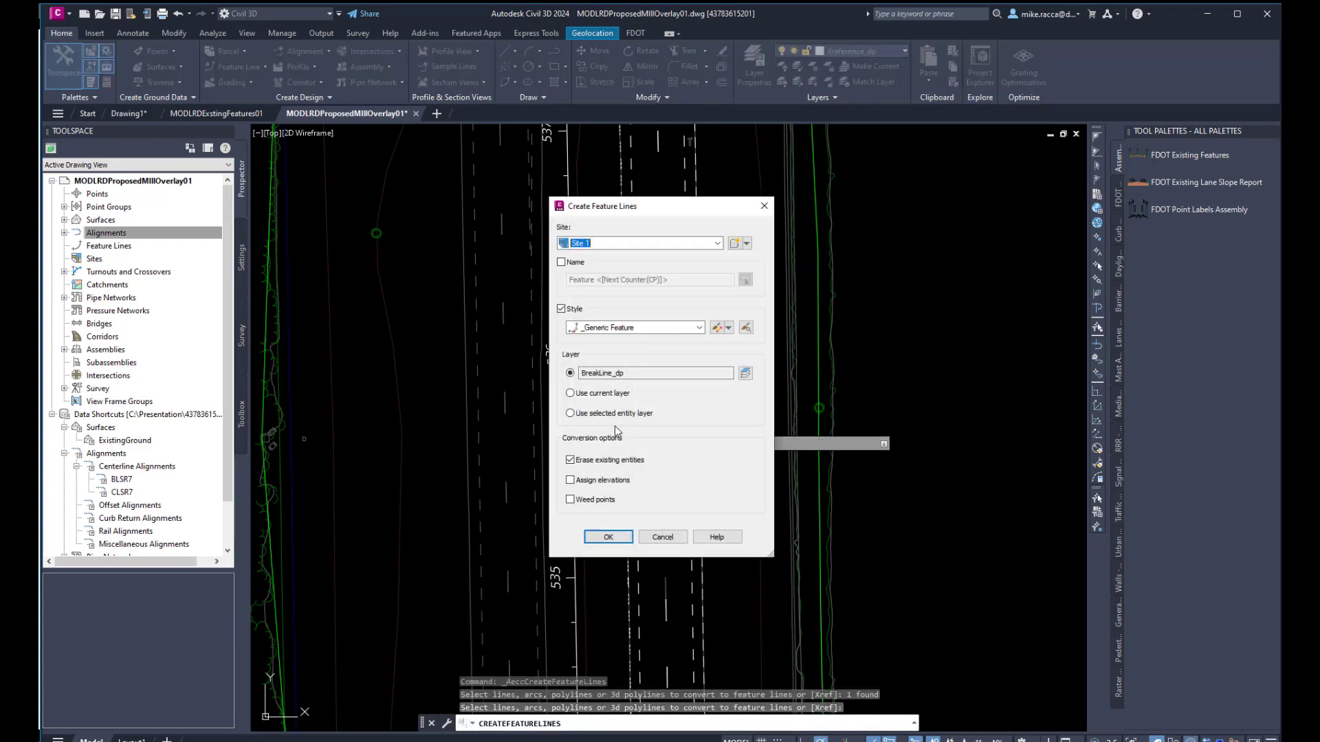
pyautogui.click(561, 262)
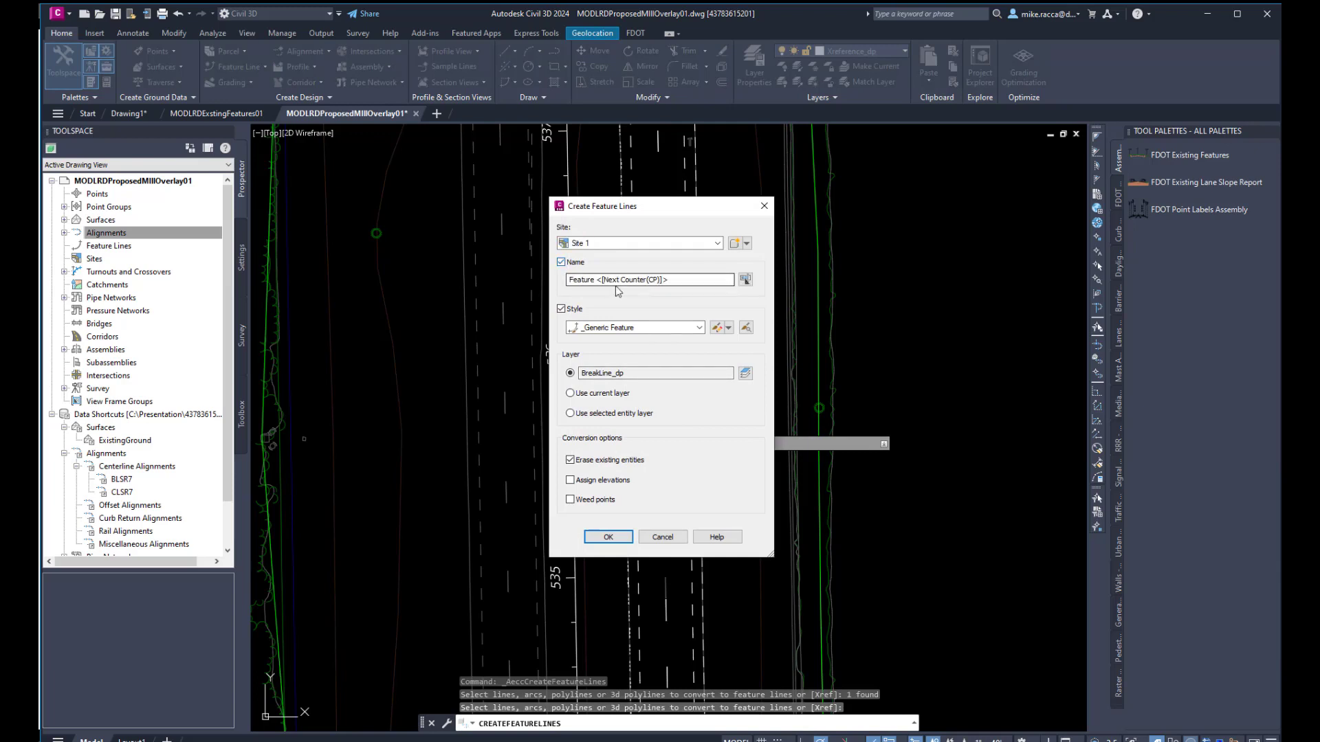
pyautogui.moveTo(669, 279); pyautogui.dragTo(603, 280)
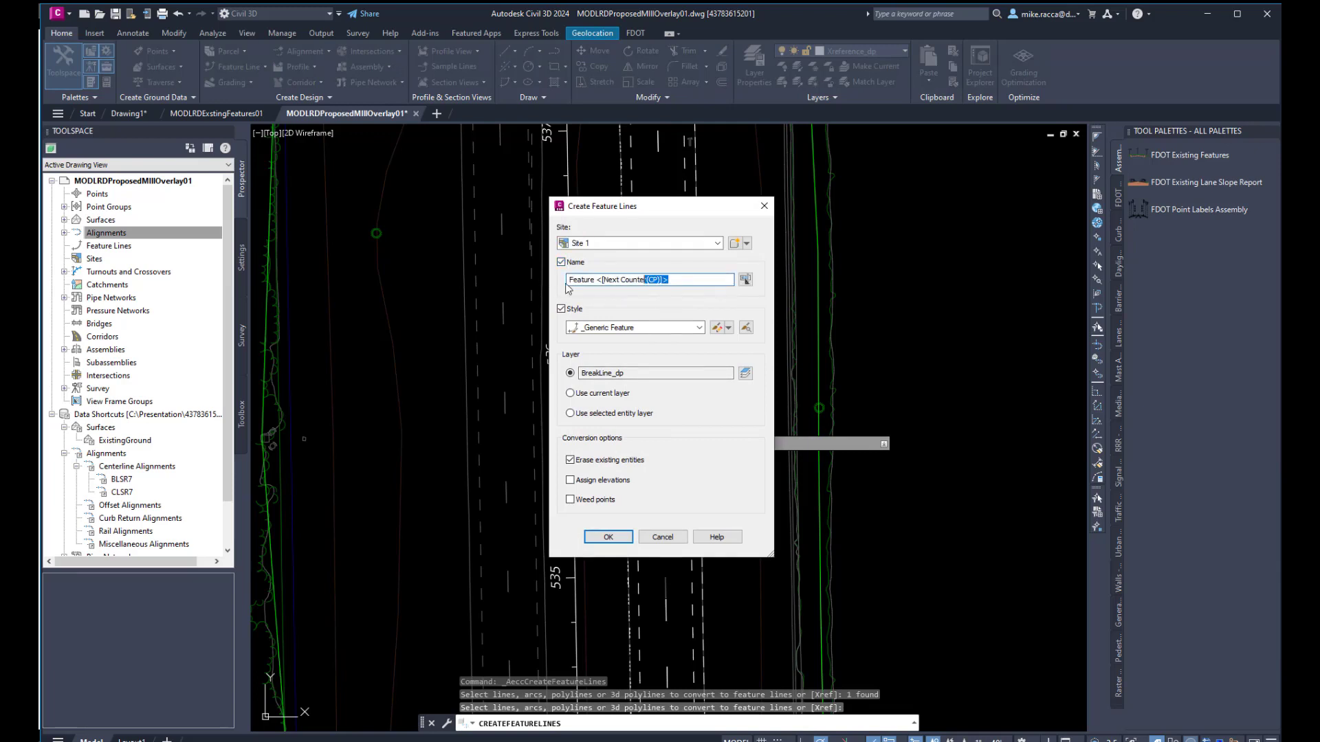
pyautogui.click(679, 280)
pyautogui.press('BackSpace')
pyautogui.press('BackSpace')
pyautogui.press('BackSpace')
pyautogui.press('BackSpace')
pyautogui.press('BackSpace')
pyautogui.press('BackSpace')
pyautogui.press('BackSpace')
pyautogui.press('BackSpace')
pyautogui.press('BackSpace')
pyautogui.press('BackSpace')
pyautogui.press('BackSpace')
pyautogui.press('BackSpace')
pyautogui.press('BackSpace')
pyautogui.press('BackSpace')
# Step: Set the feature line's style to FDOT Asphalt Misc and enable elevation assignment
pyautogui.click(699, 328)
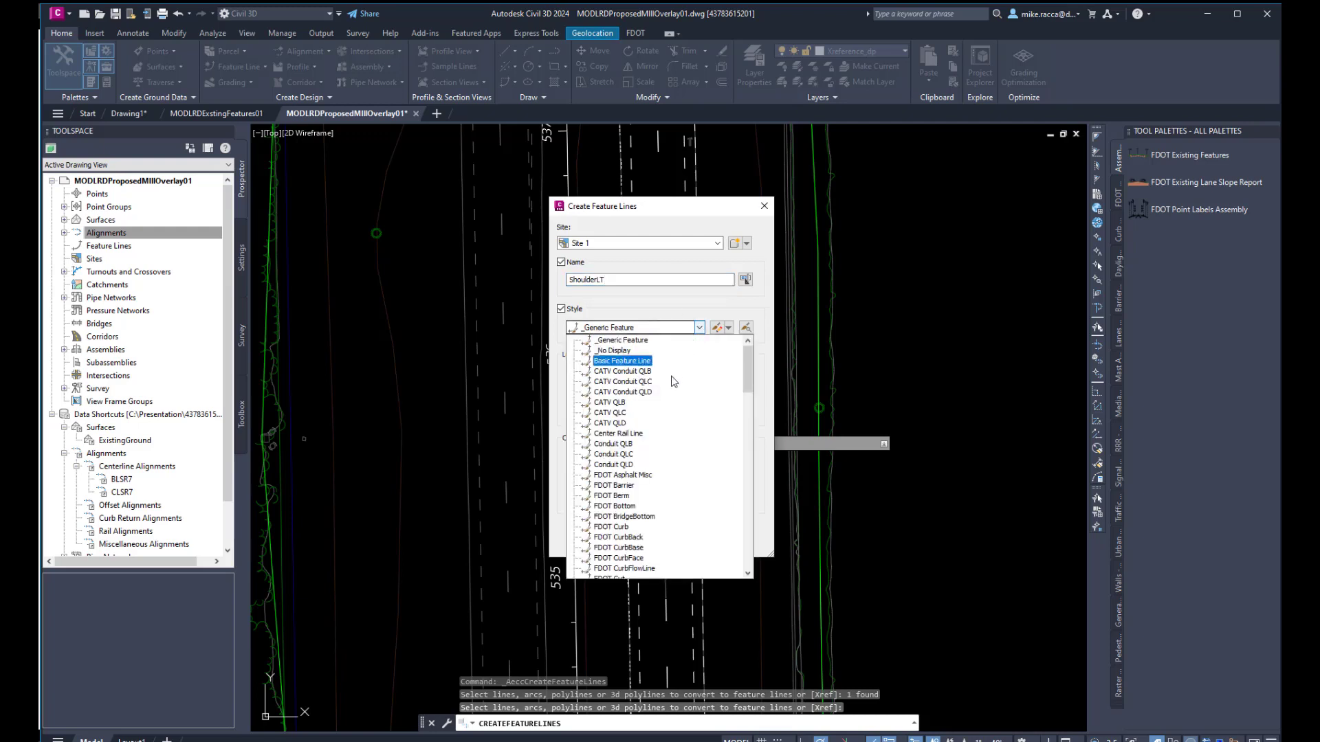
pyautogui.scroll(-2, 642, 466)
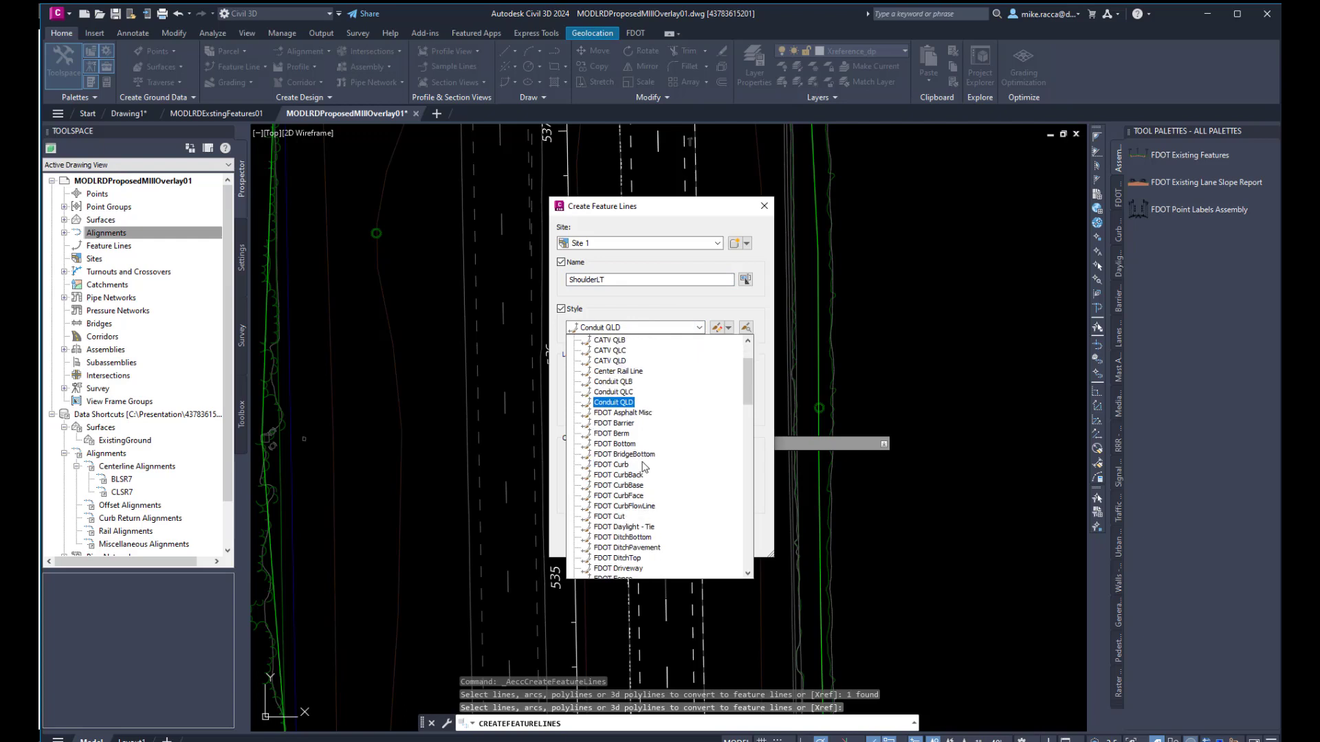
pyautogui.click(630, 414)
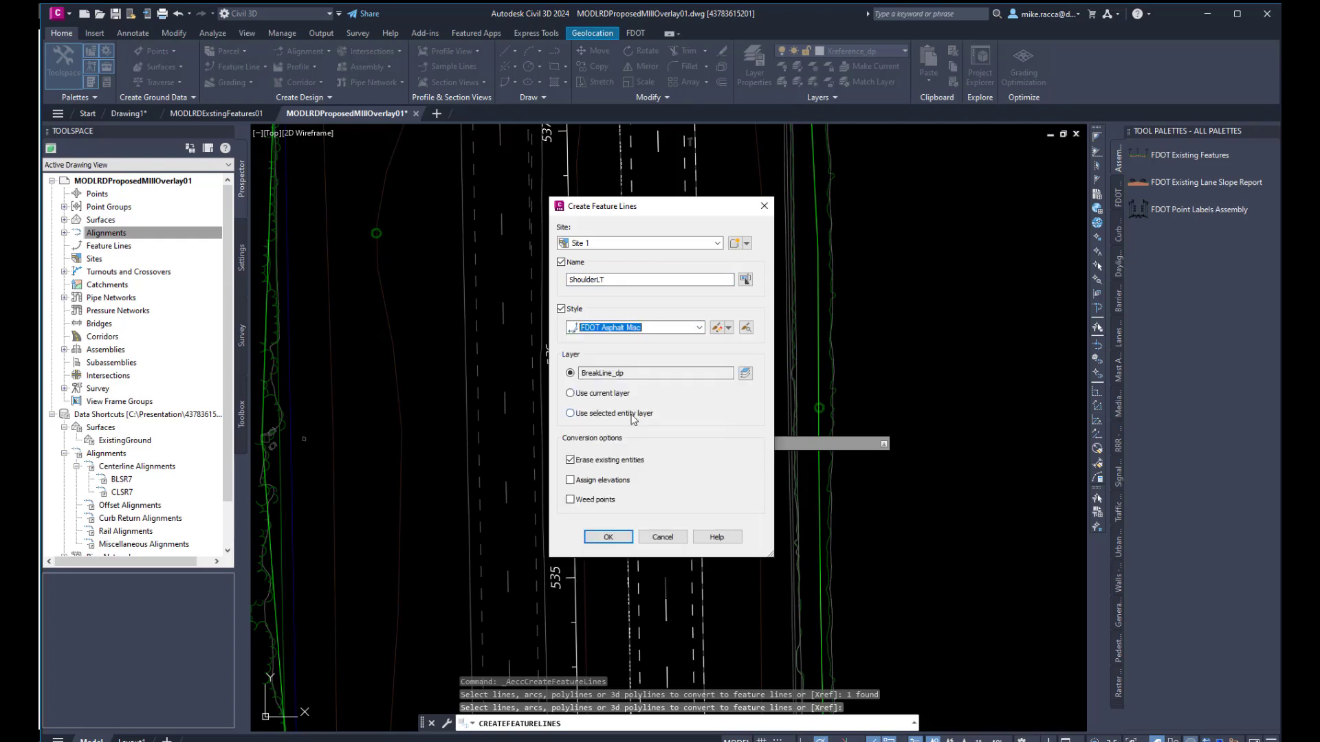
pyautogui.click(572, 482)
# Step: Copy the name ShoulderLT for reuse and create the feature line with ExistingGround surface elevations, including intermediate grade break points
pyautogui.doubleClick(609, 282)
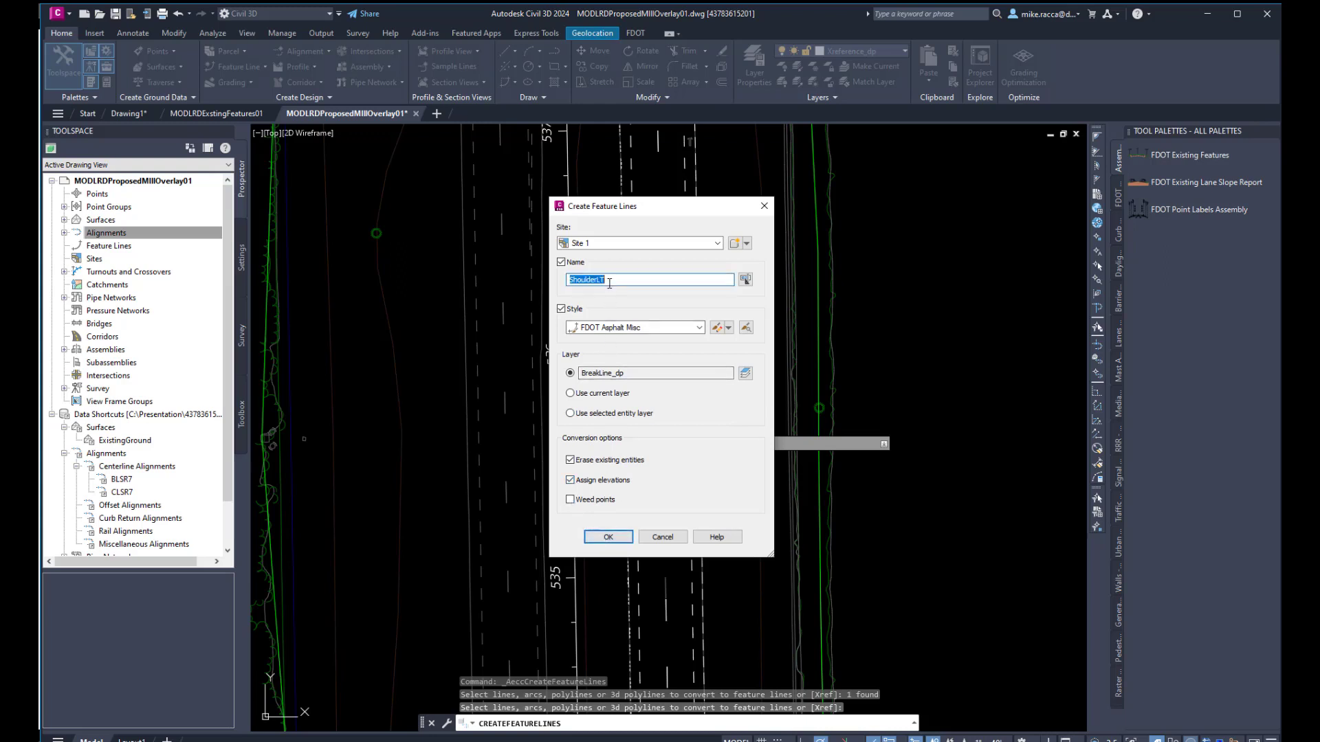
pyautogui.rightClick(596, 283)
pyautogui.click(622, 329)
pyautogui.click(606, 535)
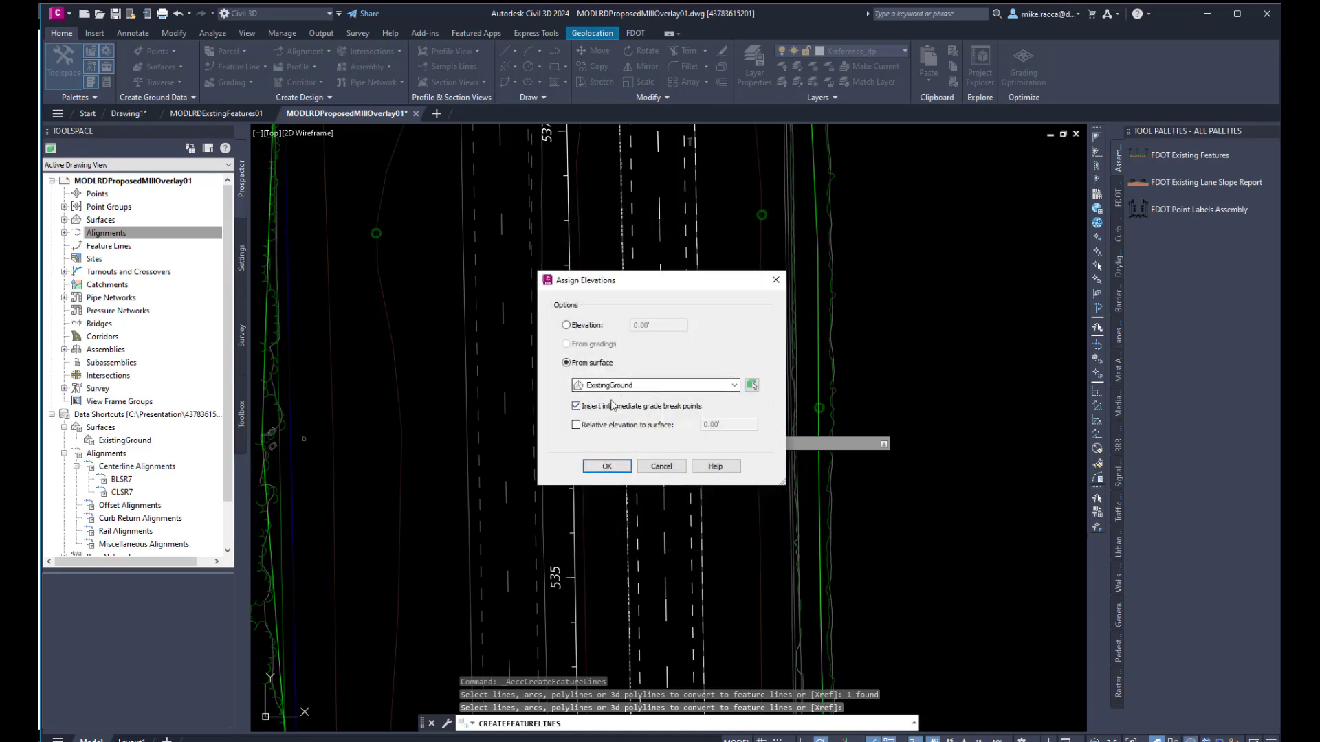
pyautogui.click(605, 467)
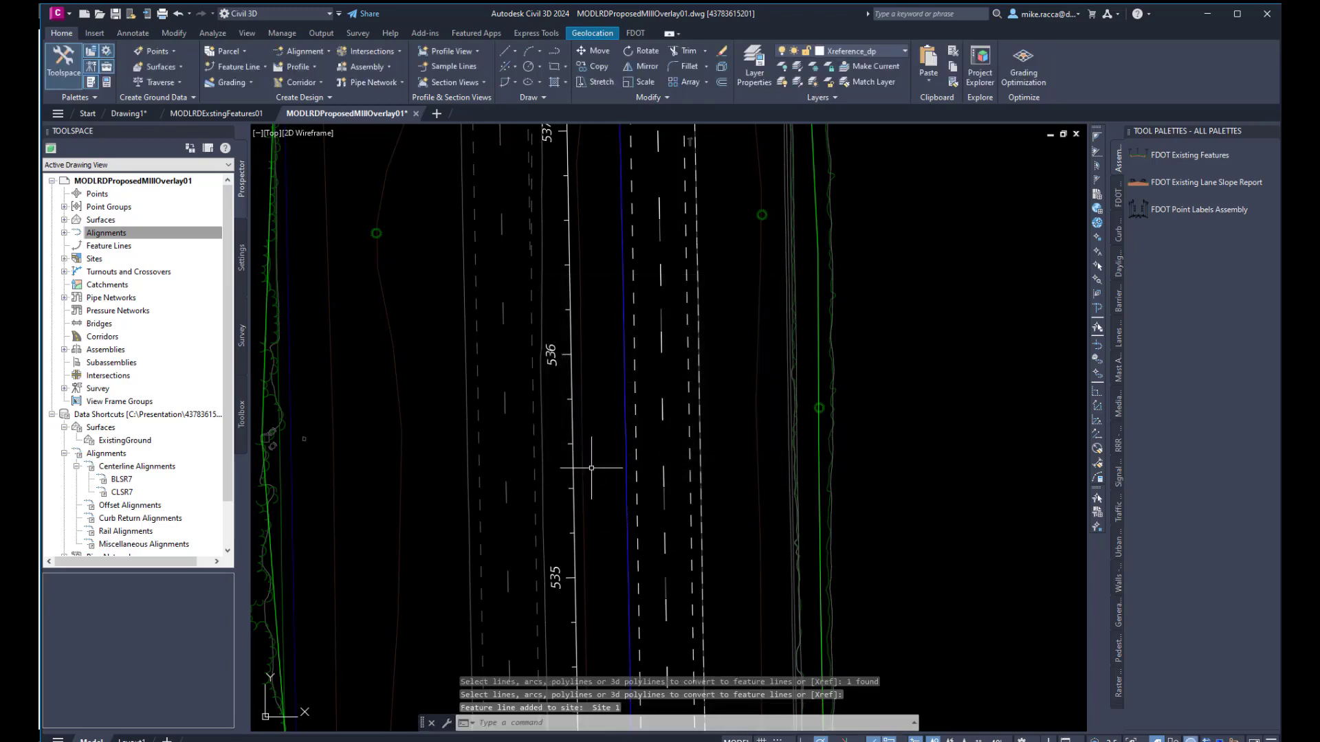
# Step: Start another feature line from the copied outer pavement edge polyline near station 536 and name it ShoulderRT
pyautogui.press('Return')
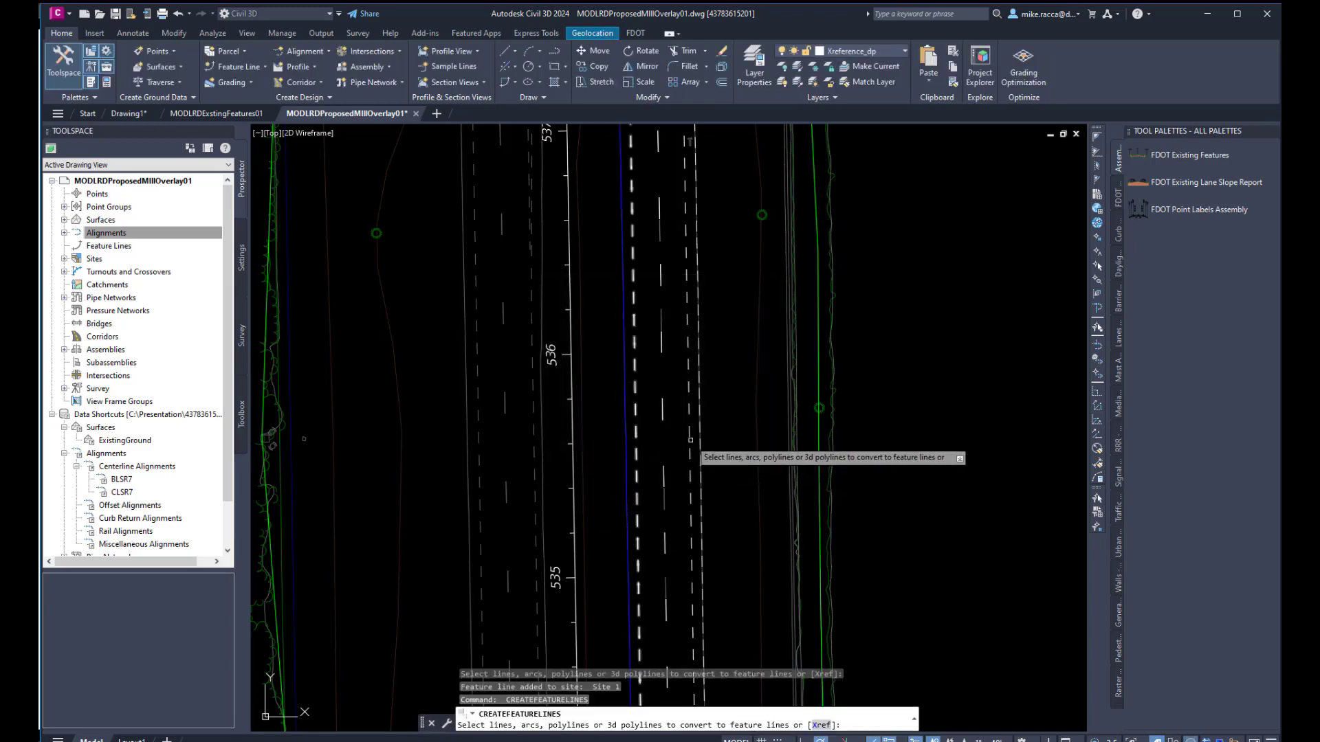
pyautogui.click(700, 430)
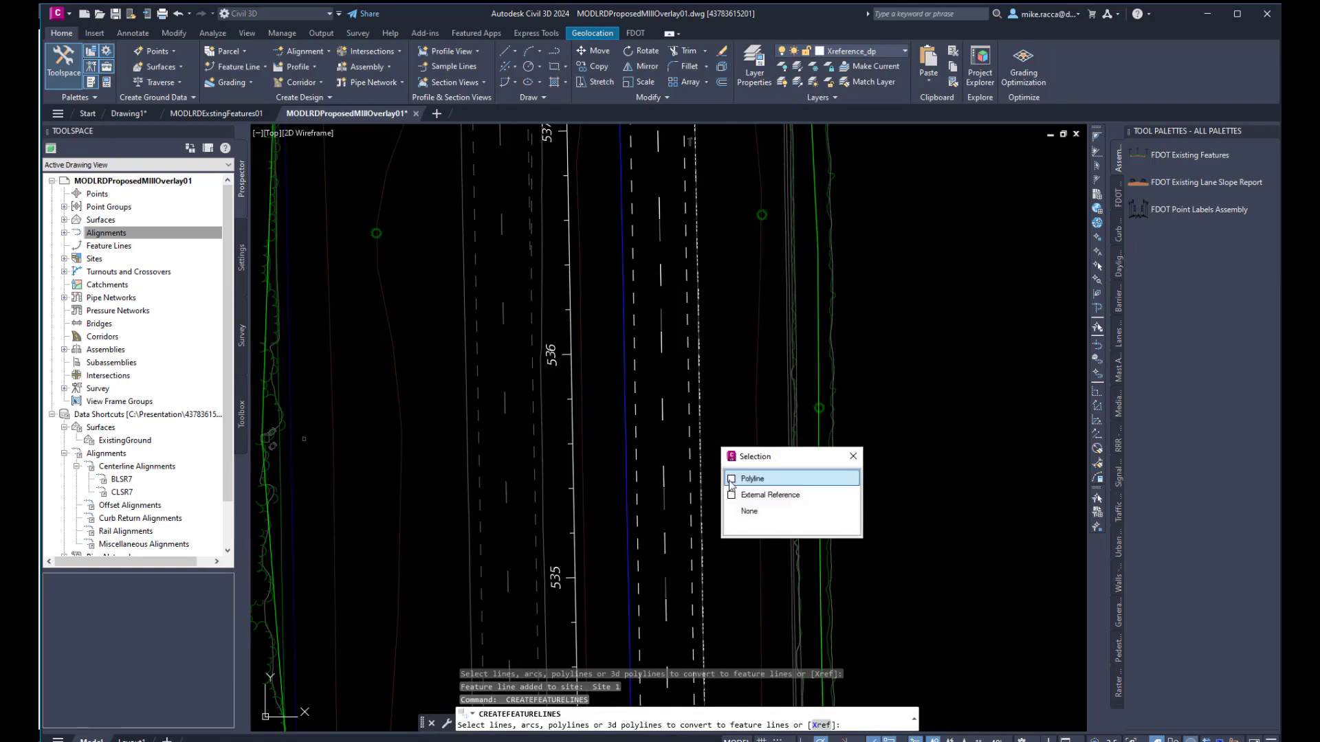
pyautogui.click(752, 478)
pyautogui.rightClick(722, 431)
pyautogui.click(732, 436)
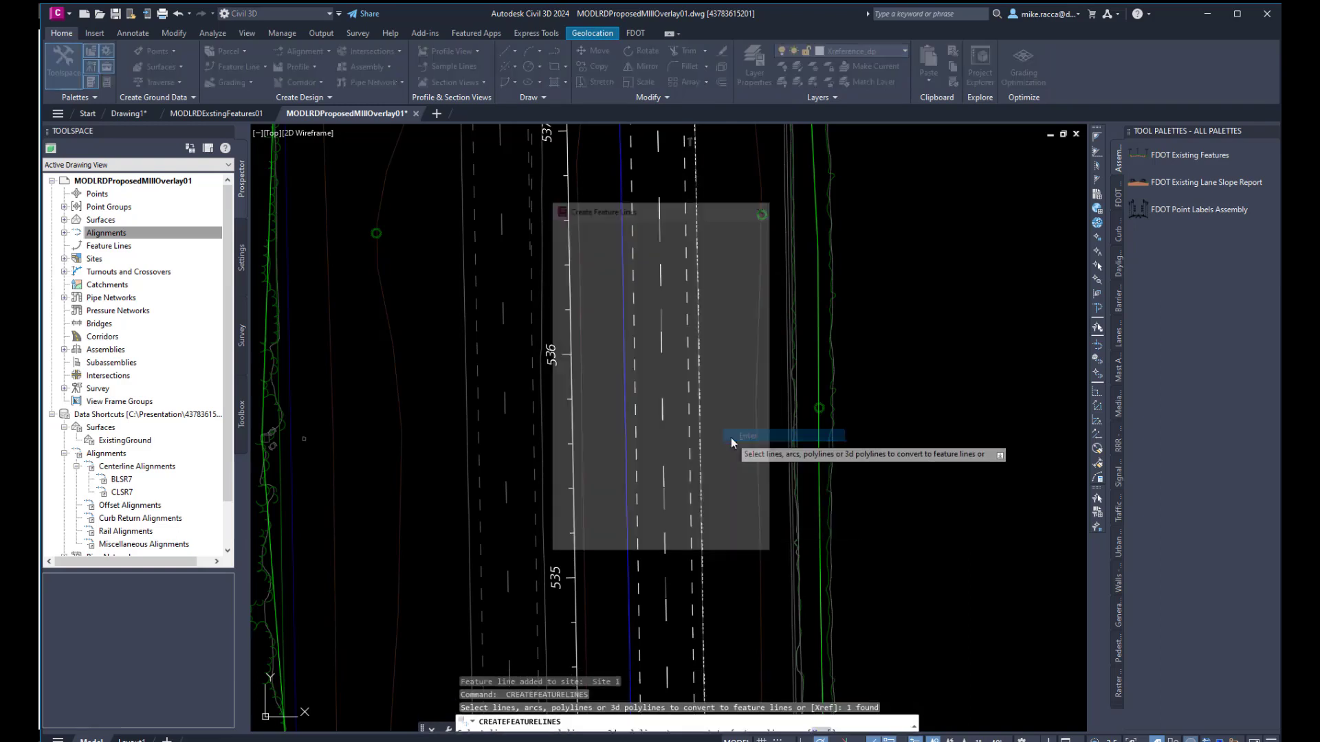
pyautogui.click(561, 262)
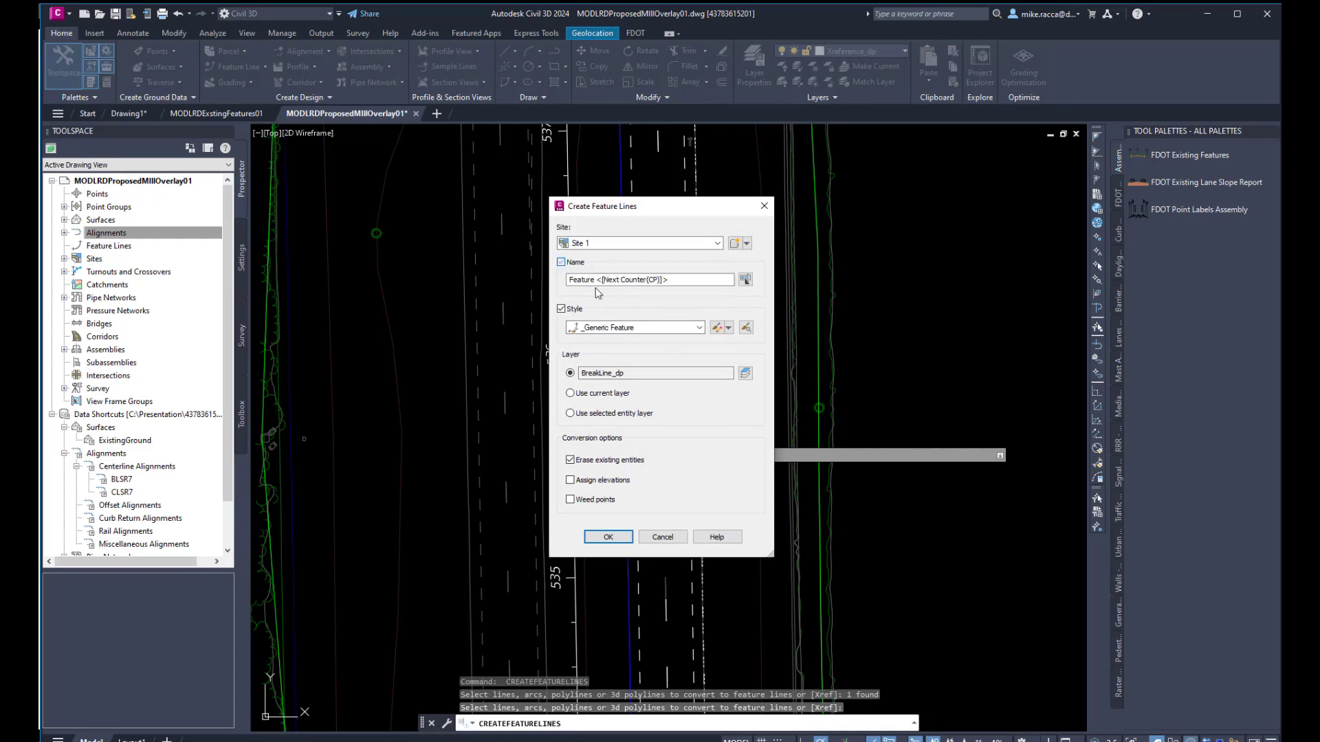
pyautogui.click(674, 283)
pyautogui.moveTo(592, 280); pyautogui.dragTo(583, 283)
pyautogui.moveTo(670, 280); pyautogui.dragTo(568, 280)
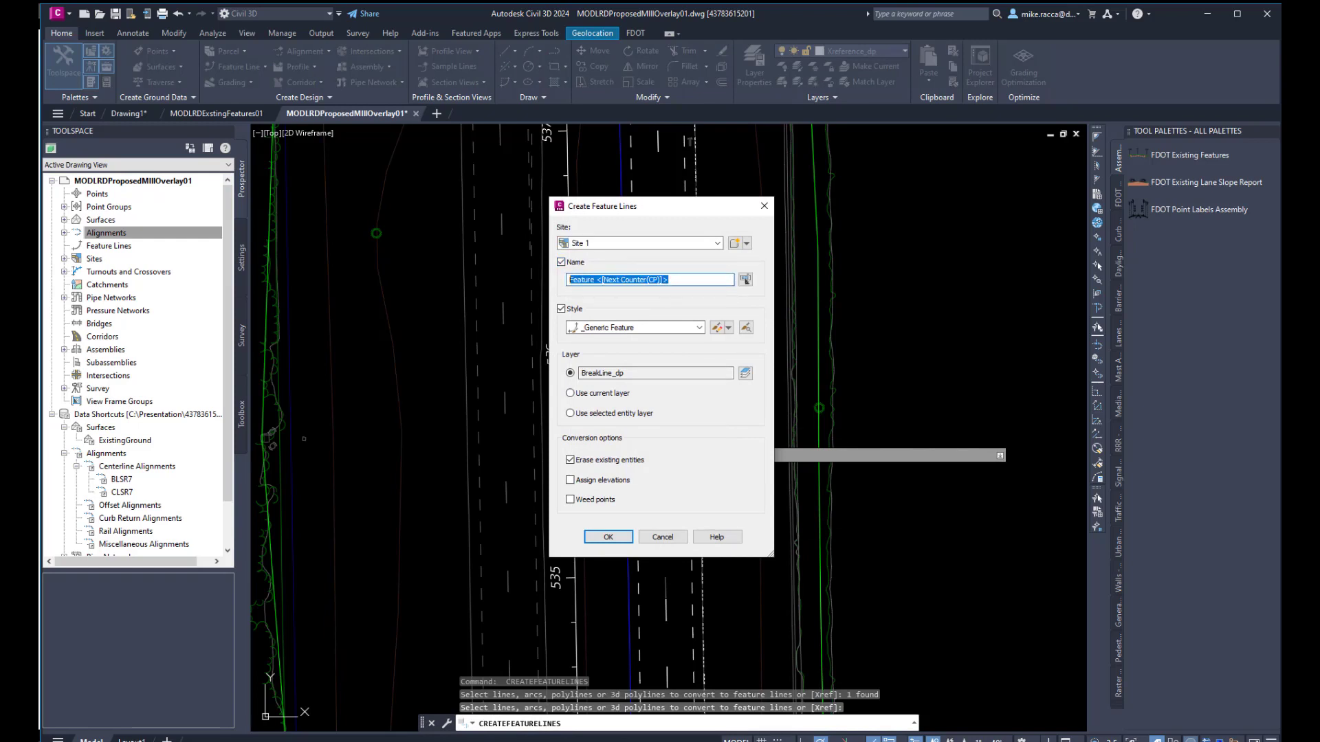
pyautogui.write('ShoulderLT')
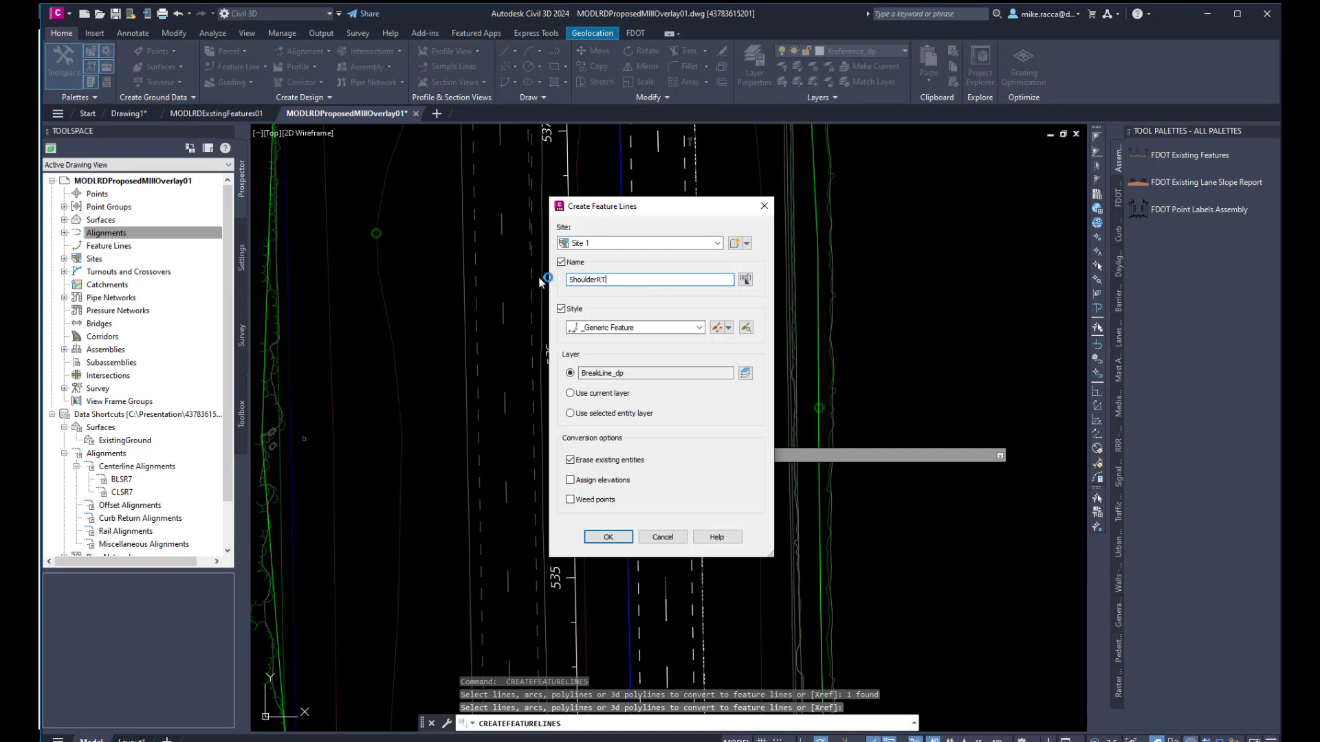
# Step: Create ShoulderRT with the FDOT Asphalt Misc style and elevations from the ExistingGround surface, including intermediate grade break points
pyautogui.click(655, 327)
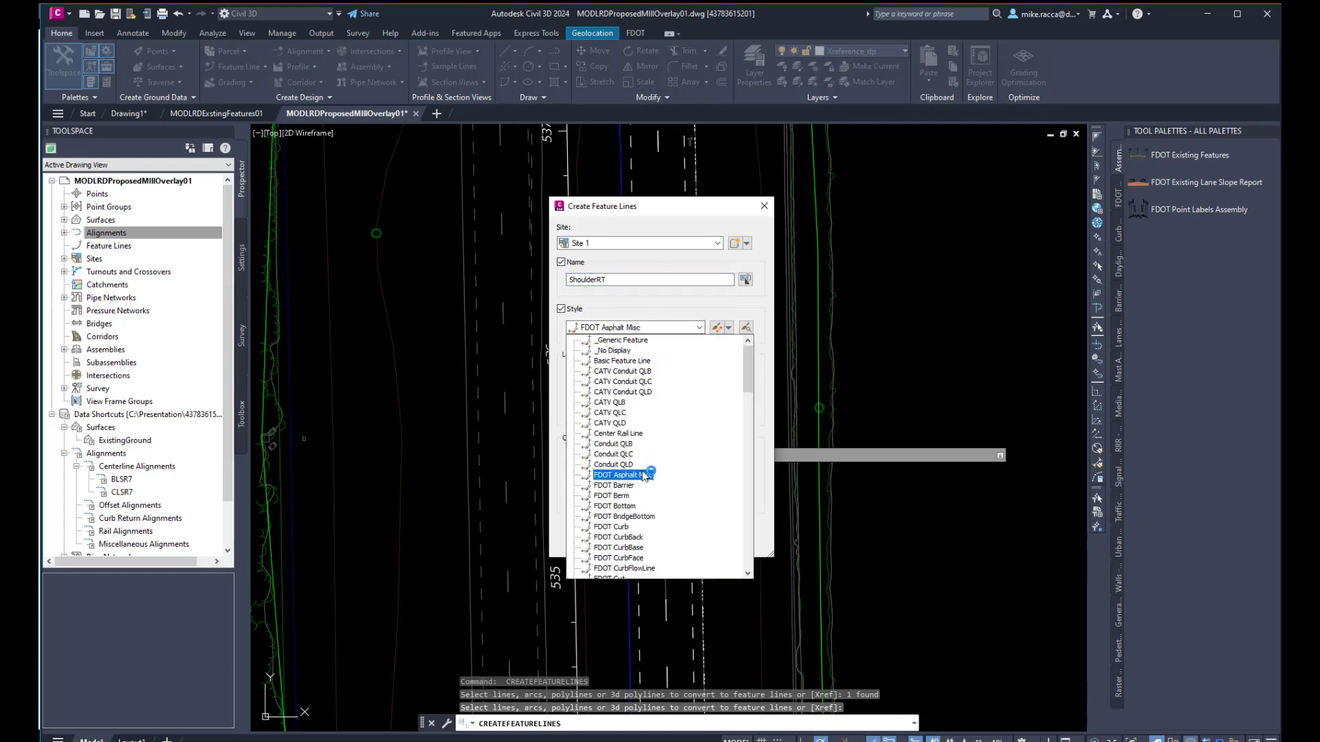
pyautogui.click(622, 475)
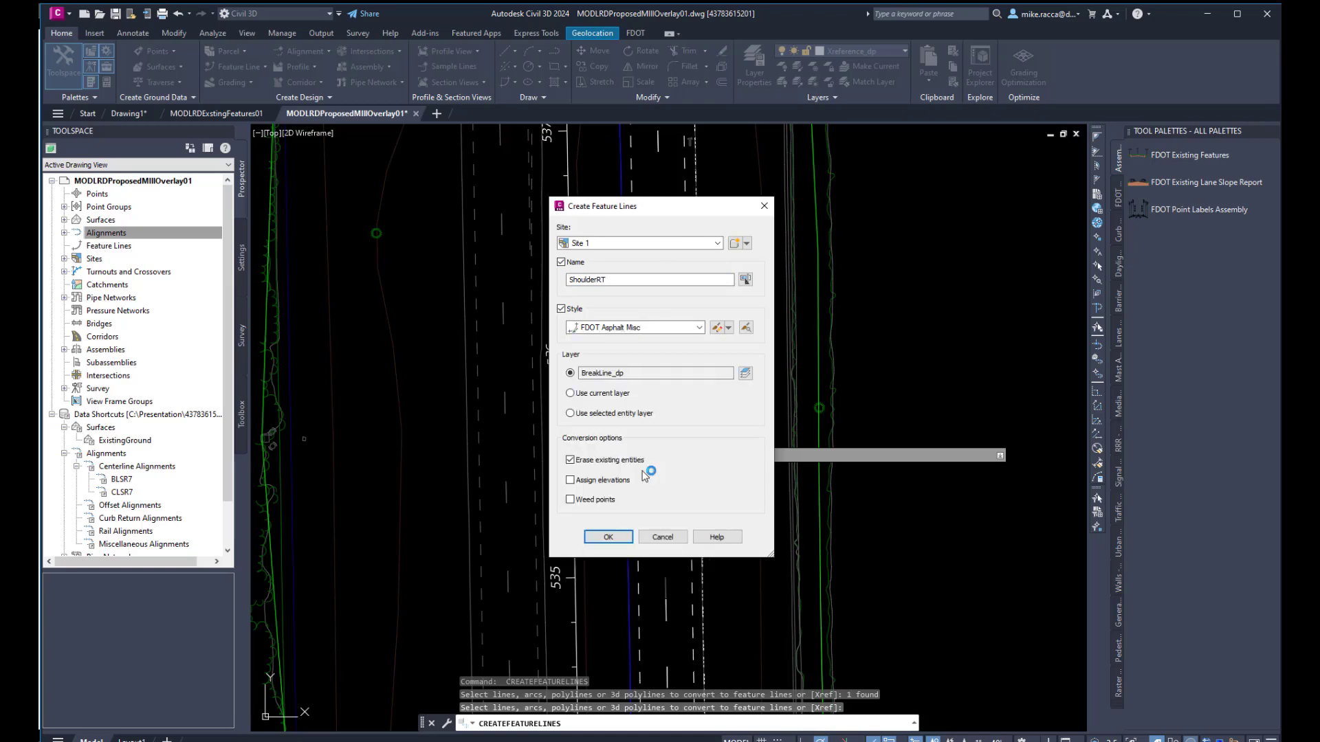
pyautogui.click(573, 480)
pyautogui.click(596, 537)
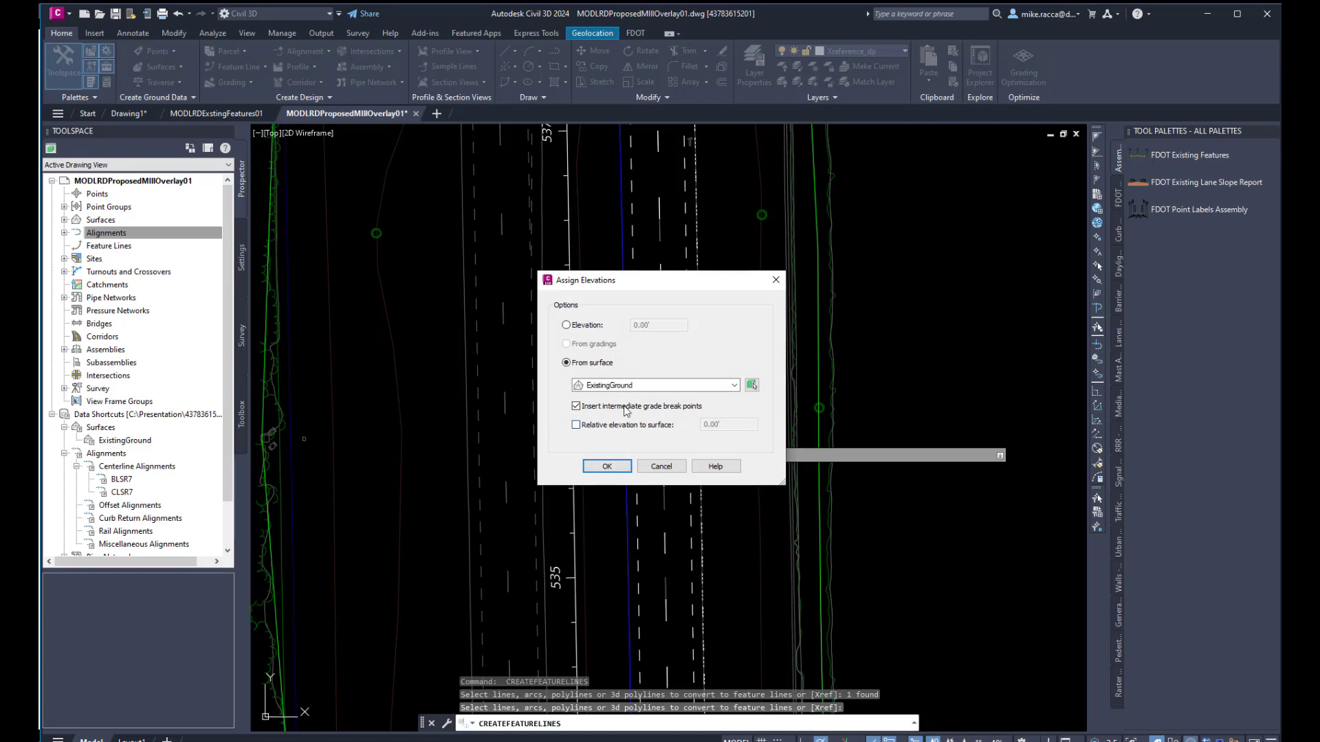
pyautogui.click(607, 469)
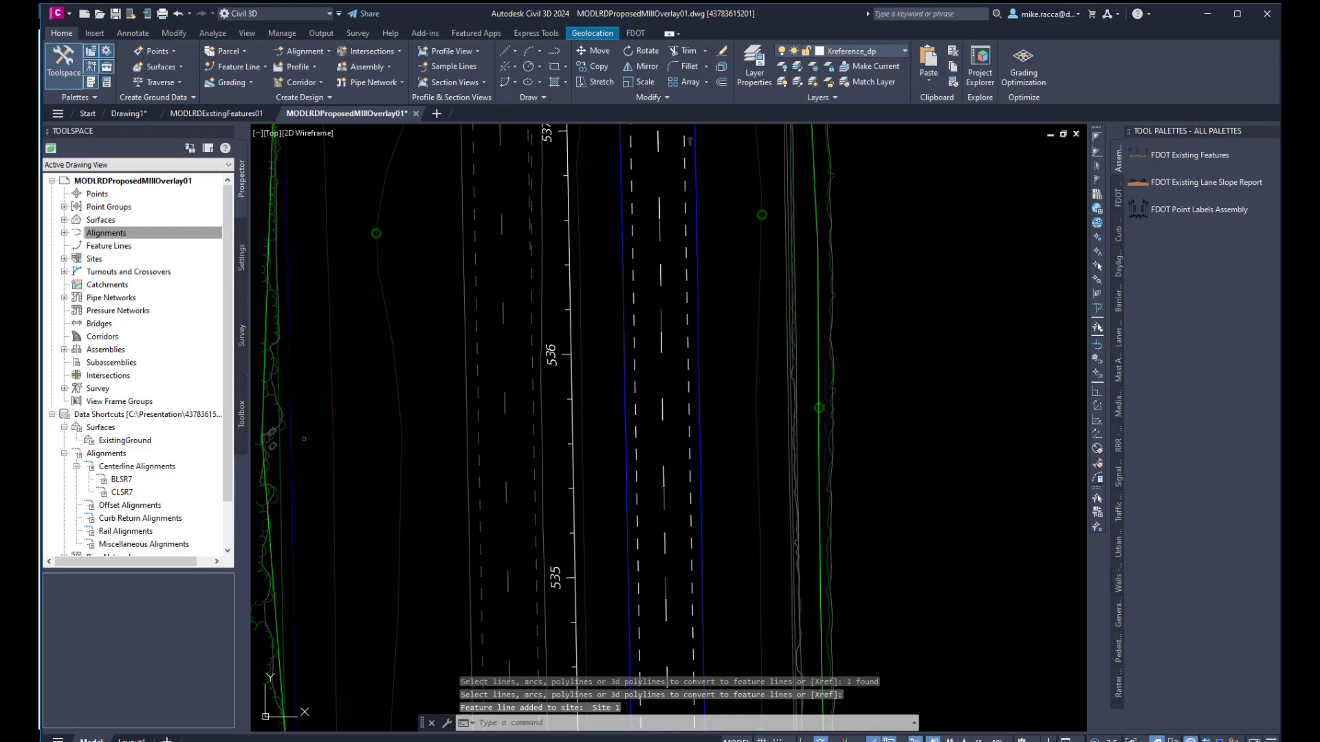
# Step: Start a feature line from the copied left lane line polyline near station 536 and name it LaneLT
pyautogui.press('Return')
pyautogui.click(640, 431)
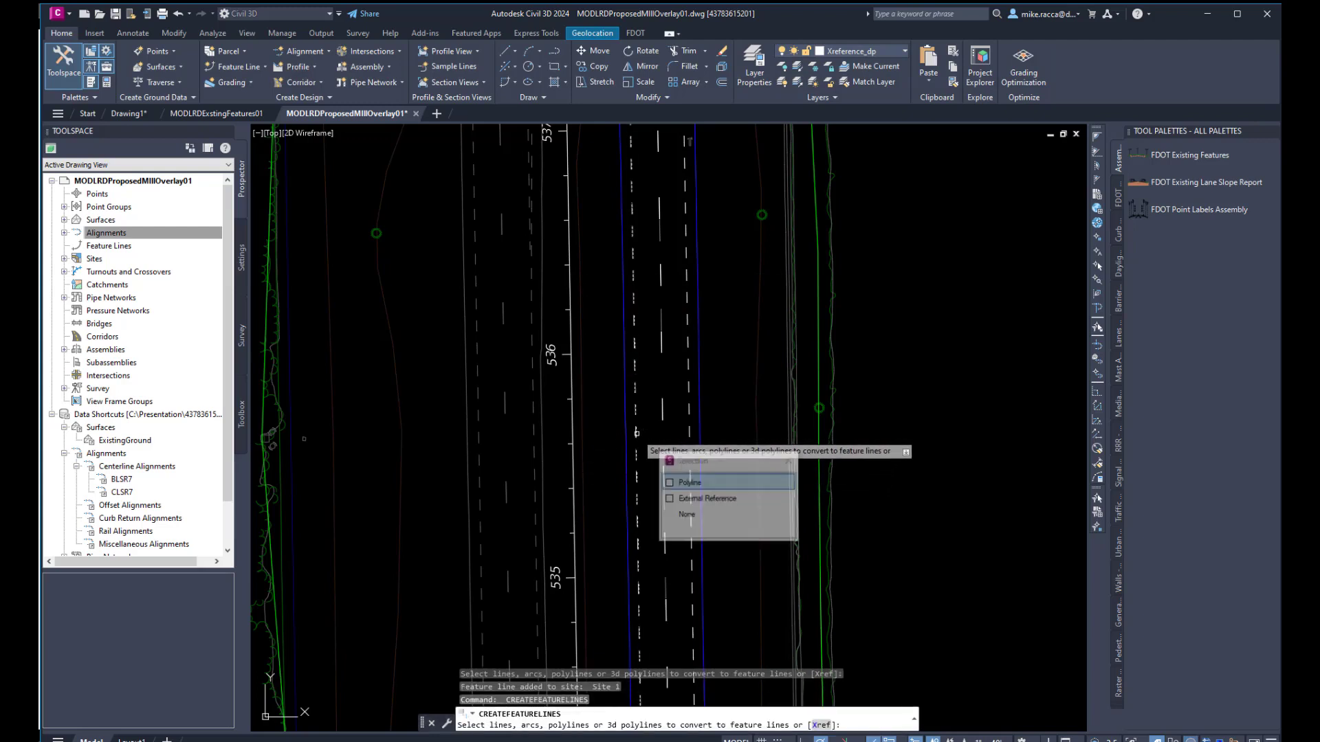
pyautogui.click(689, 483)
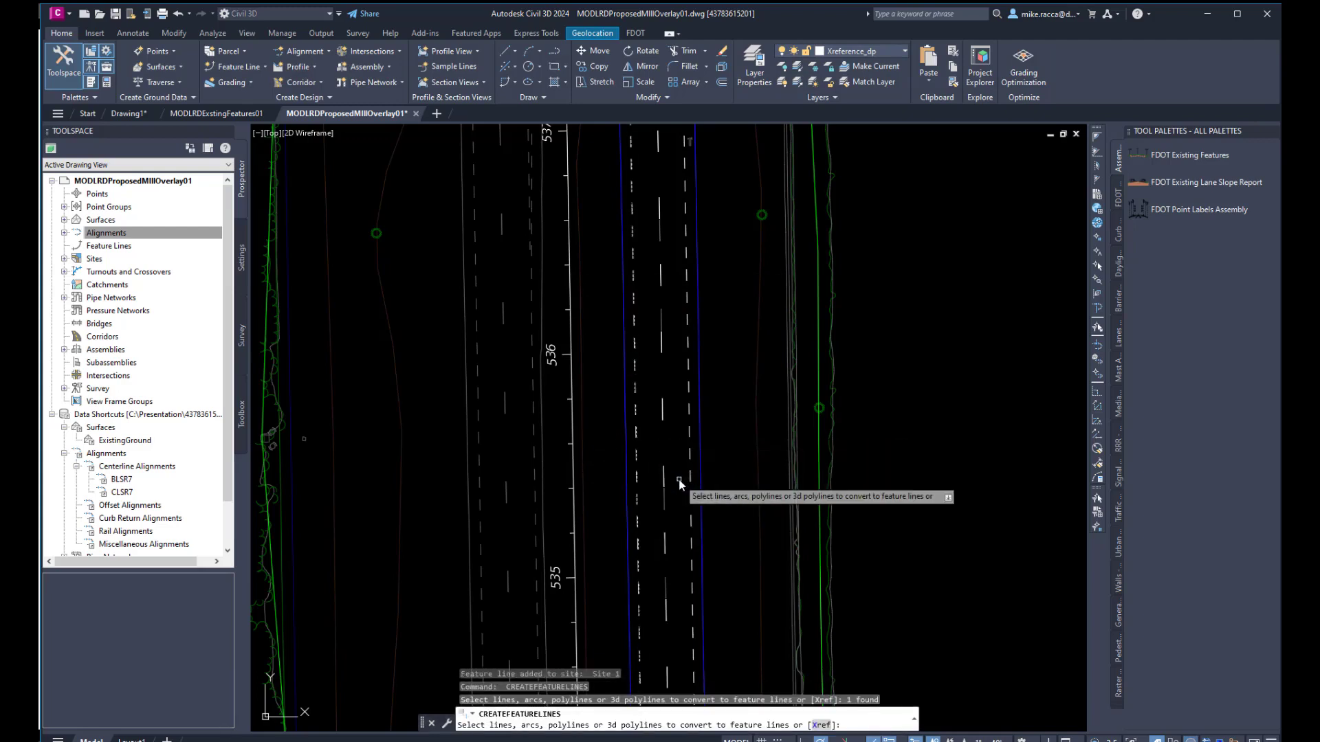
pyautogui.rightClick(663, 451)
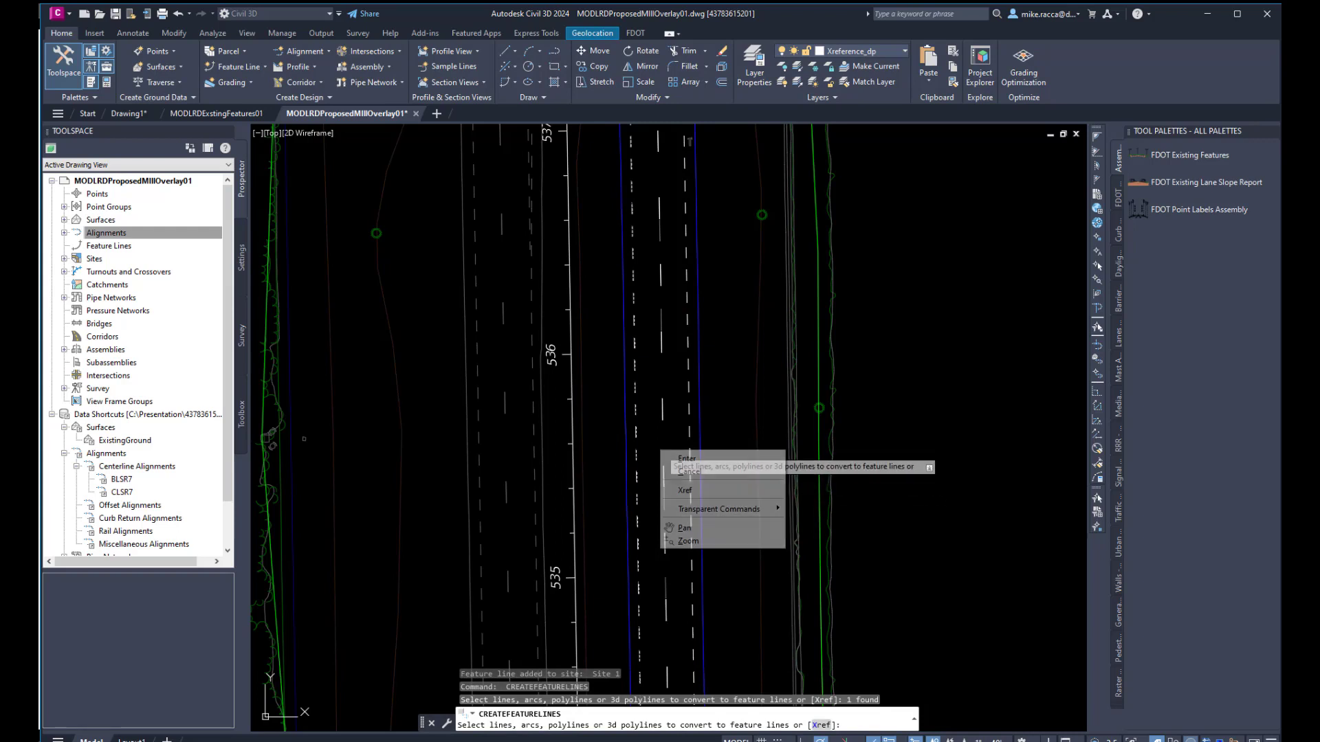
pyautogui.click(681, 461)
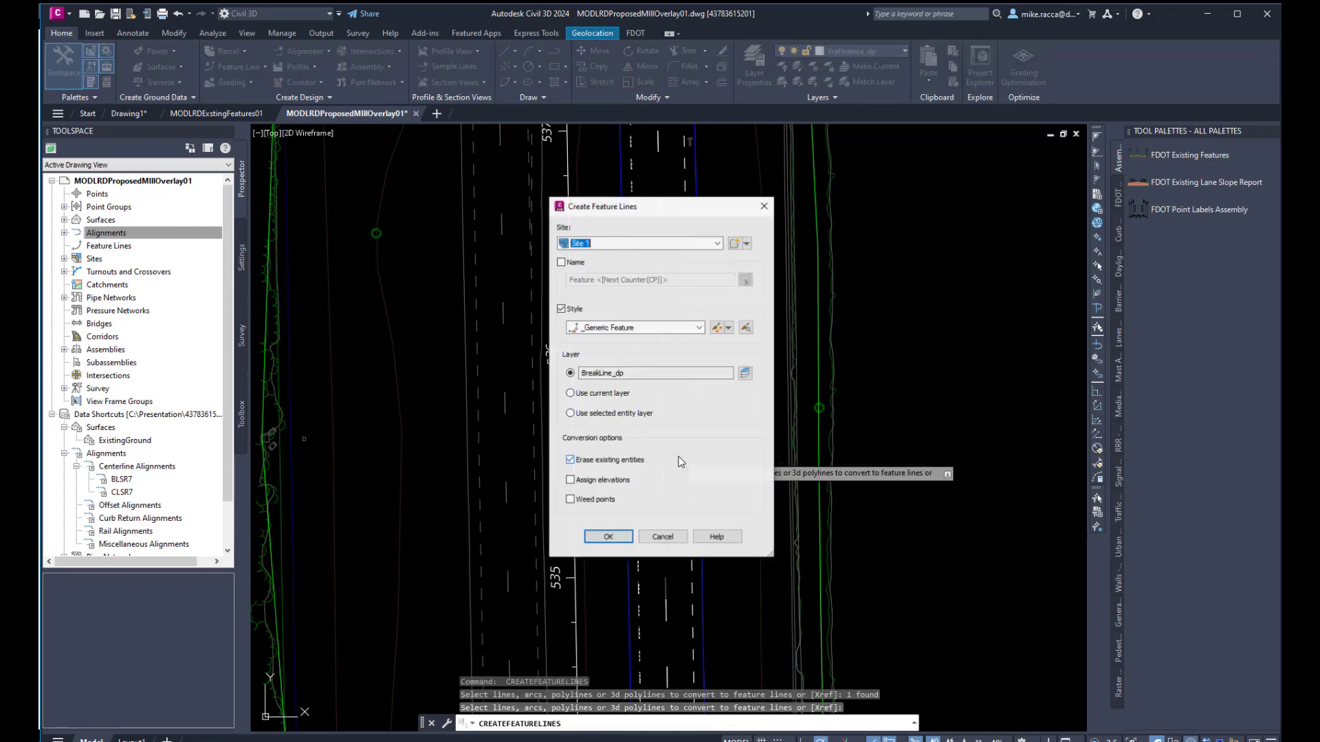
pyautogui.click(562, 262)
pyautogui.click(675, 279)
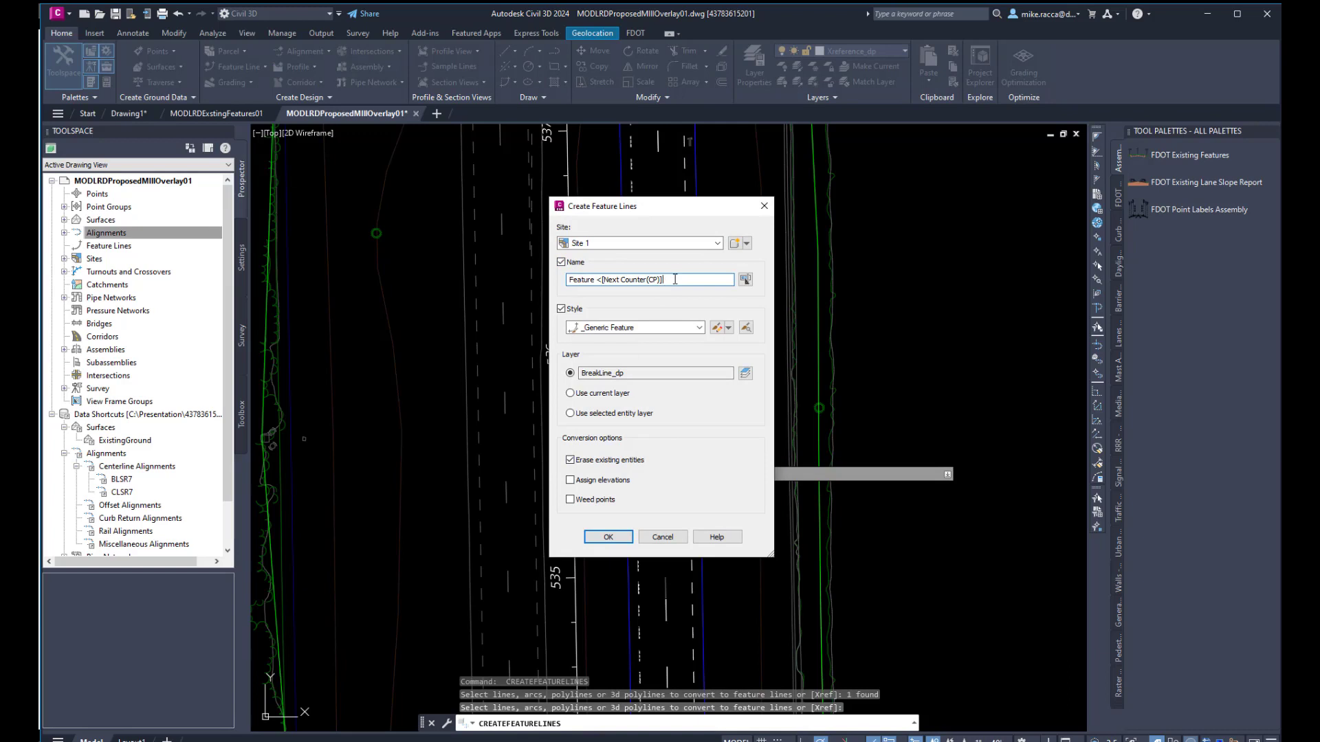
pyautogui.press('BackSpace')
pyautogui.press('BackSpace')
pyautogui.press('BackSpace')
pyautogui.press('BackSpace')
pyautogui.press('BackSpace')
pyautogui.press('BackSpace')
pyautogui.press('BackSpace')
pyautogui.press('BackSpace')
pyautogui.press('BackSpace')
pyautogui.press('BackSpace')
pyautogui.press('BackSpace')
pyautogui.press('BackSpace')
pyautogui.press('BackSpace')
pyautogui.press('BackSpace')
pyautogui.press('BackSpace')
# Step: Create LaneLT with the FDOT Asphalt Misc style and elevations from the ExistingGround surface, including intermediate grade break points
pyautogui.click(673, 327)
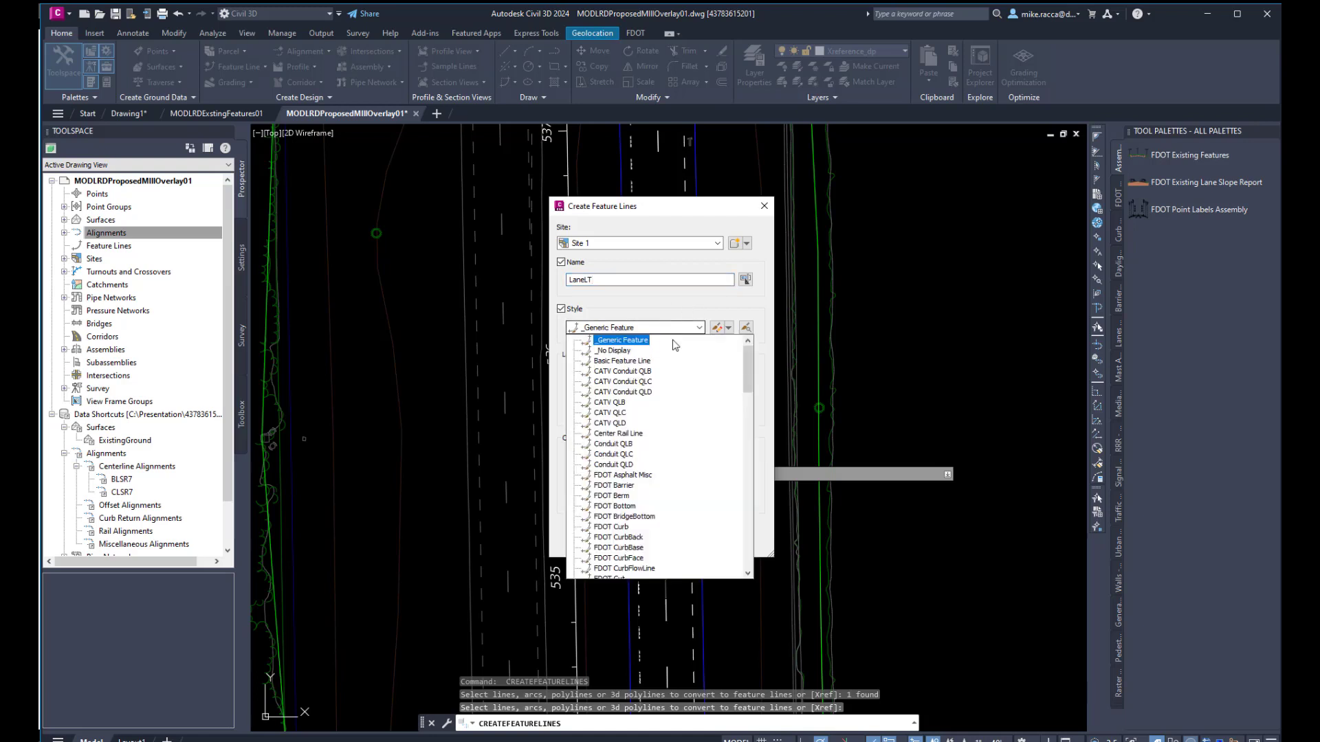
pyautogui.click(628, 476)
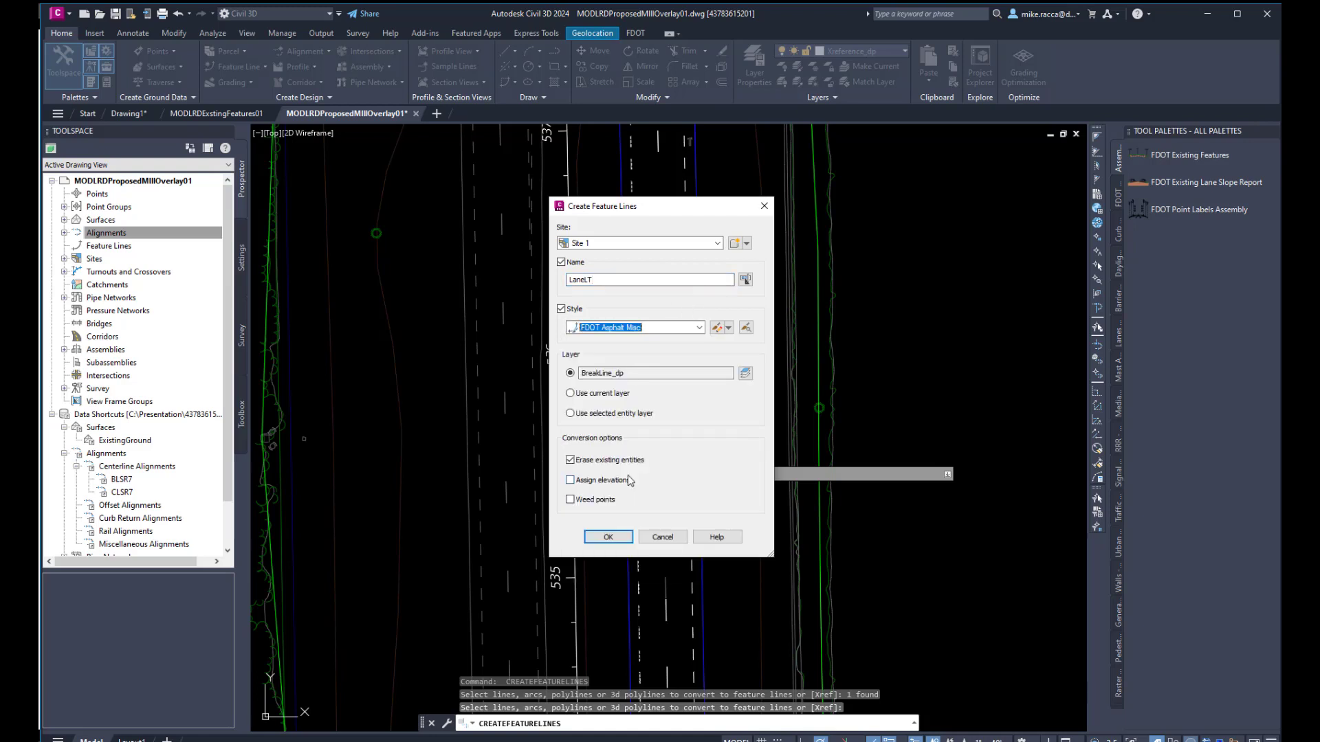
pyautogui.click(570, 481)
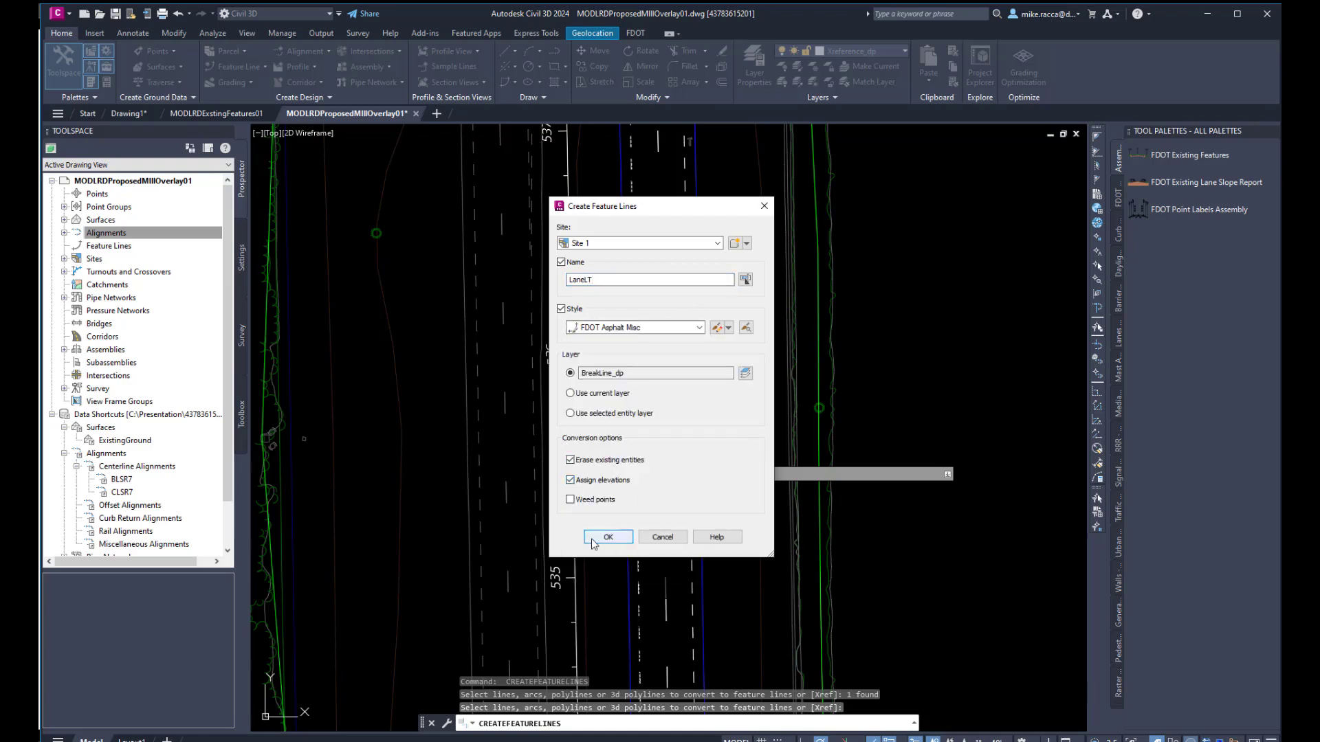
pyautogui.click(591, 537)
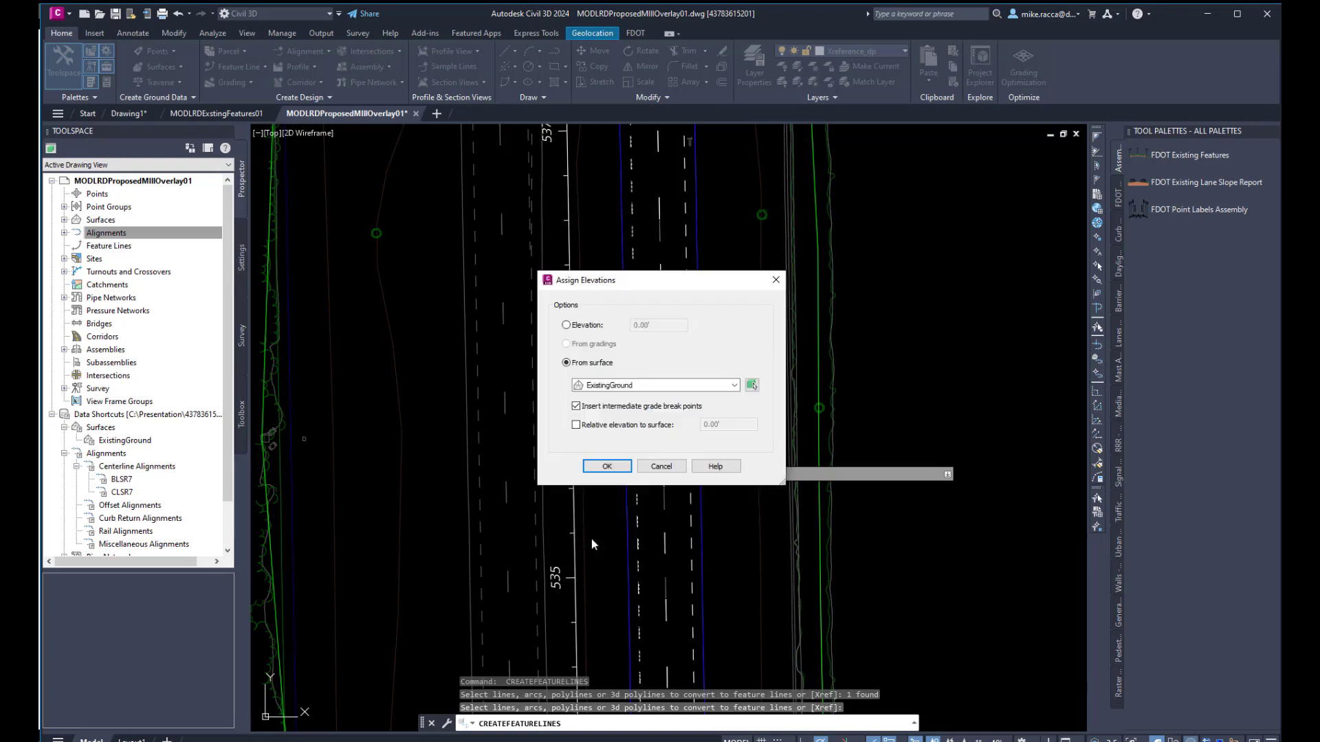
pyautogui.click(600, 467)
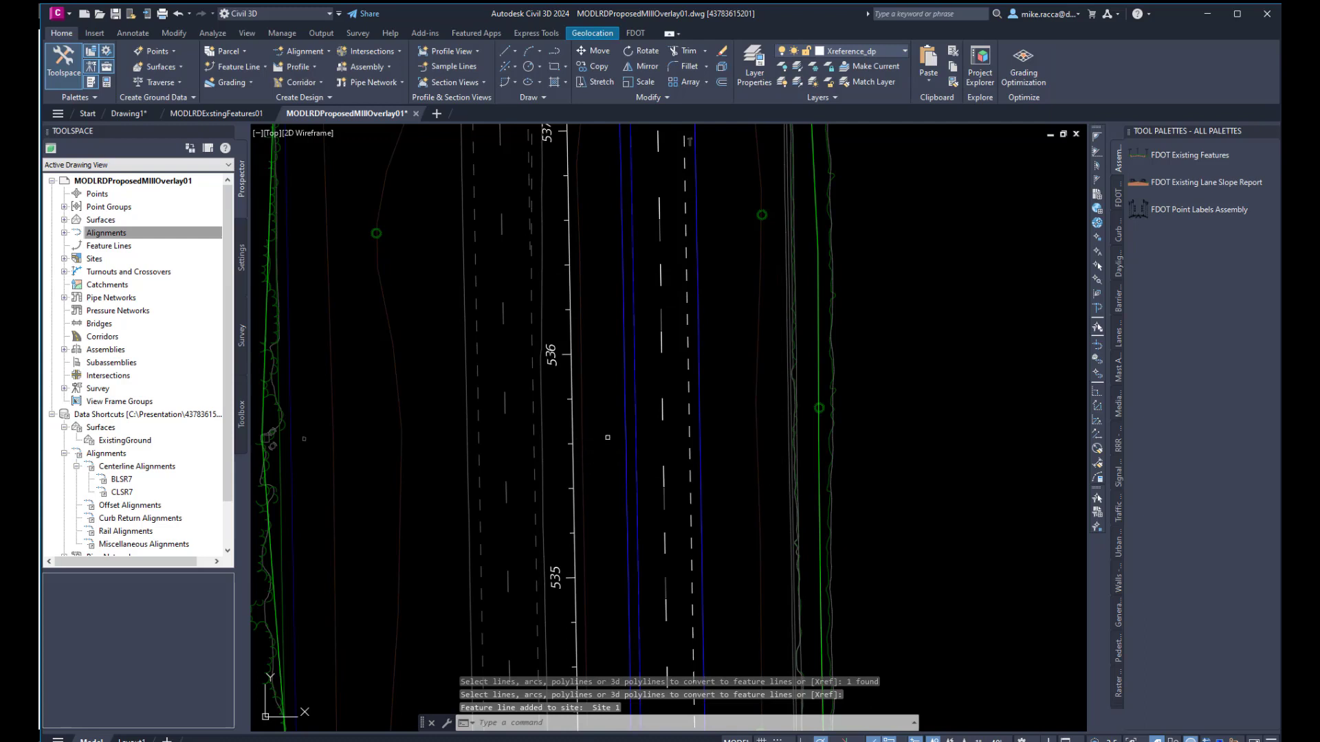
# Step: Start a feature line from the copied right lane line polyline near station 536 and name it LaneRT
pyautogui.press('Return')
pyautogui.click(691, 432)
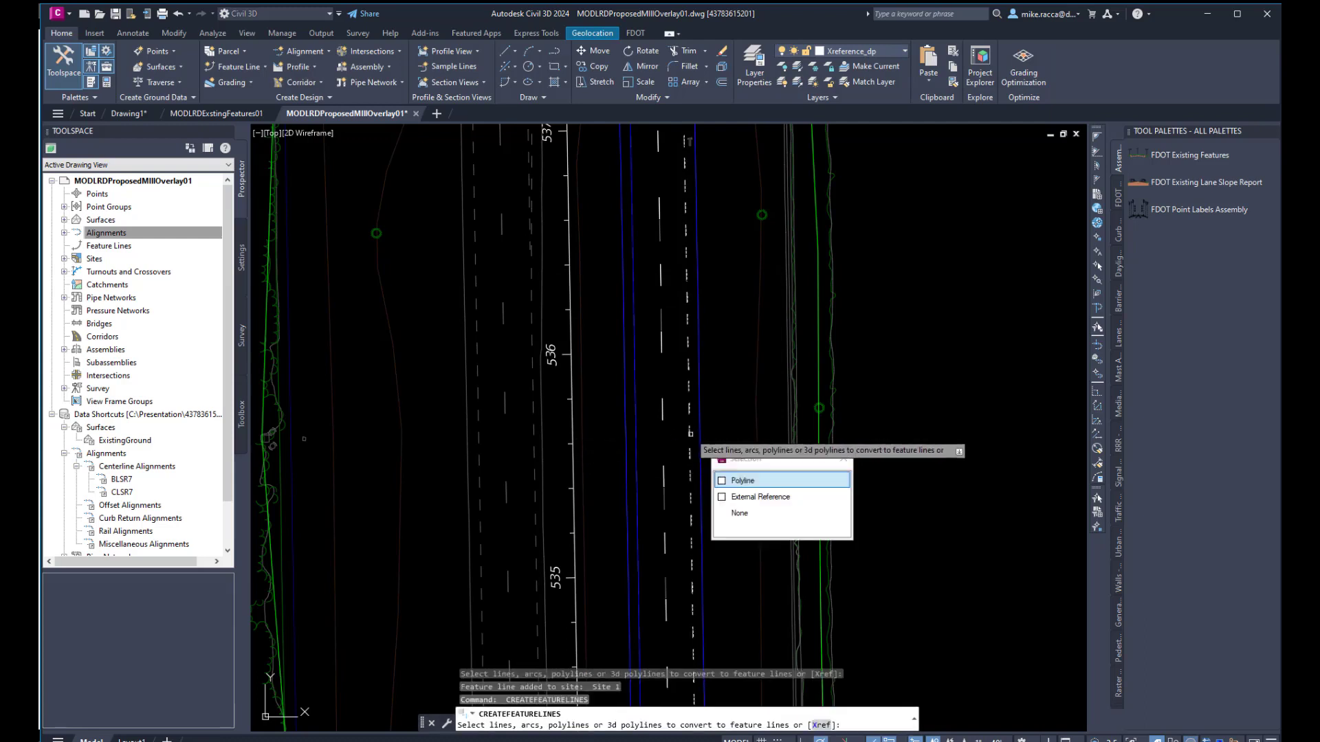
pyautogui.click(721, 480)
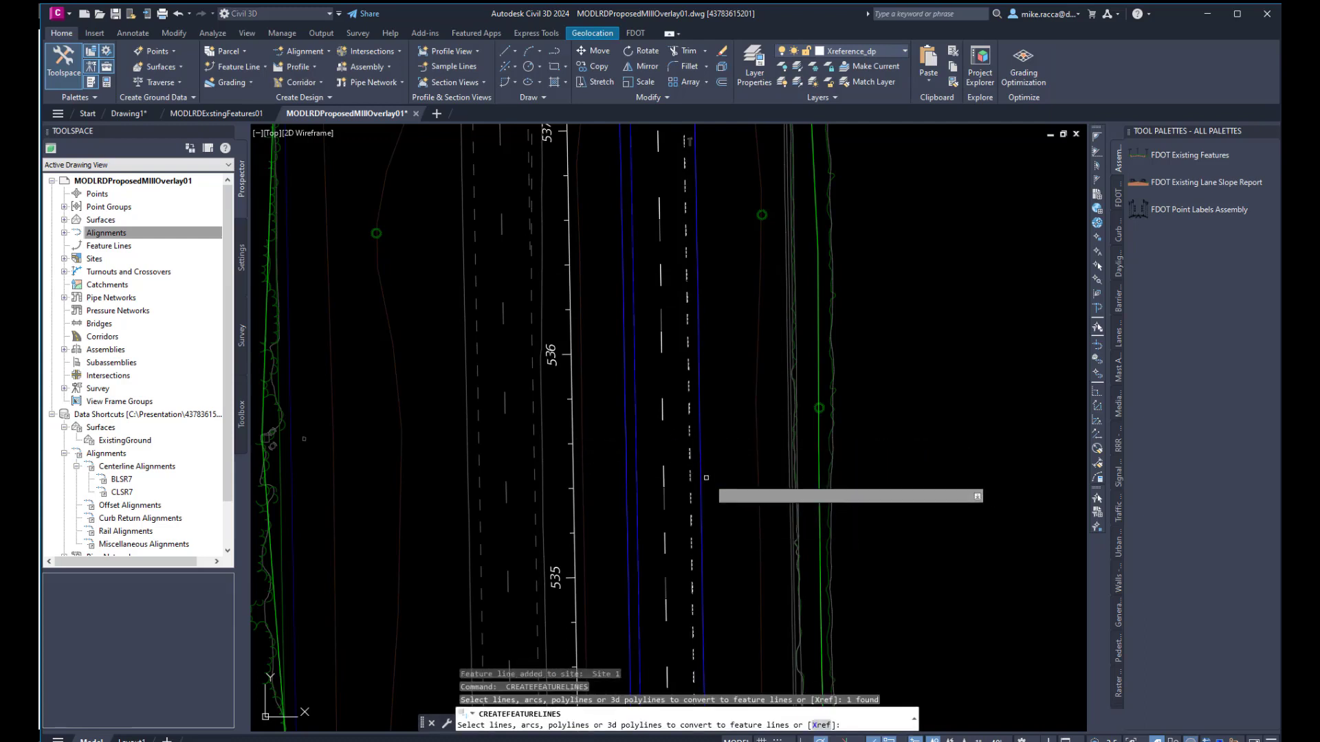
pyautogui.rightClick(639, 452)
pyautogui.click(656, 461)
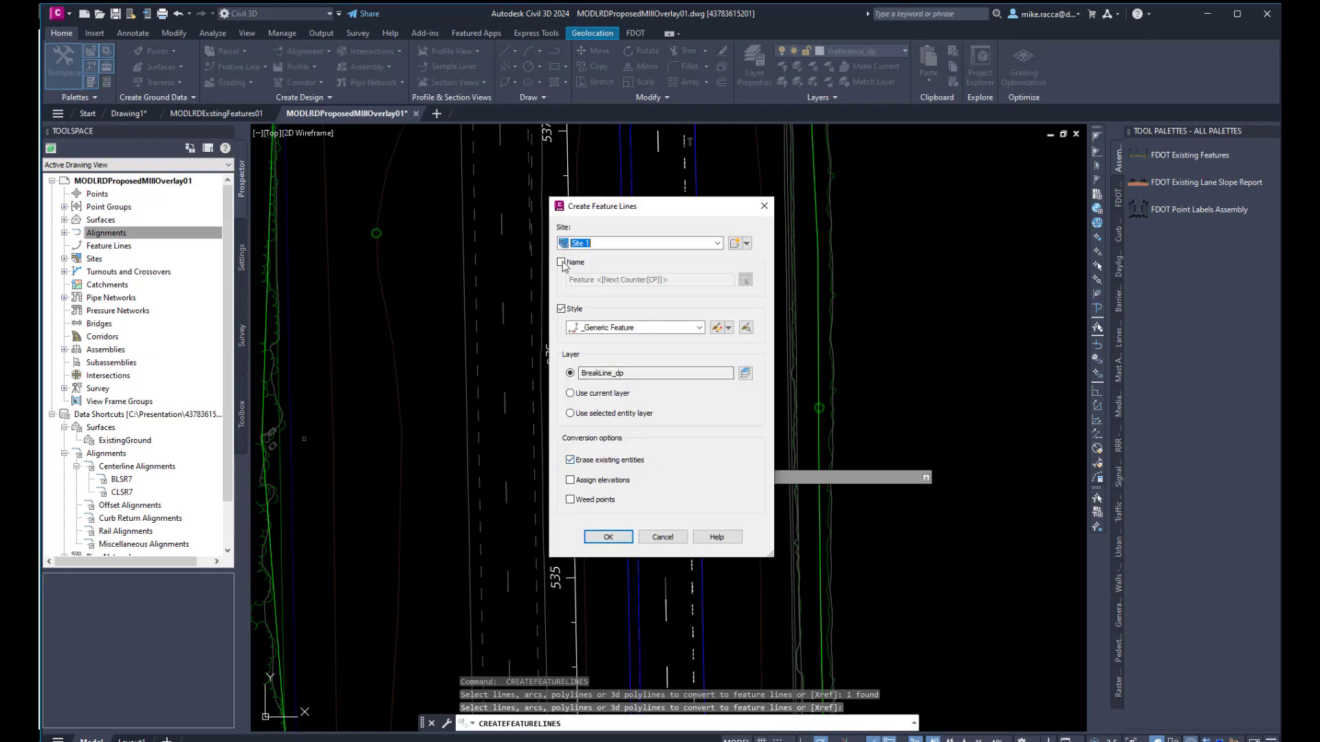
pyautogui.moveTo(679, 283); pyautogui.dragTo(630, 284)
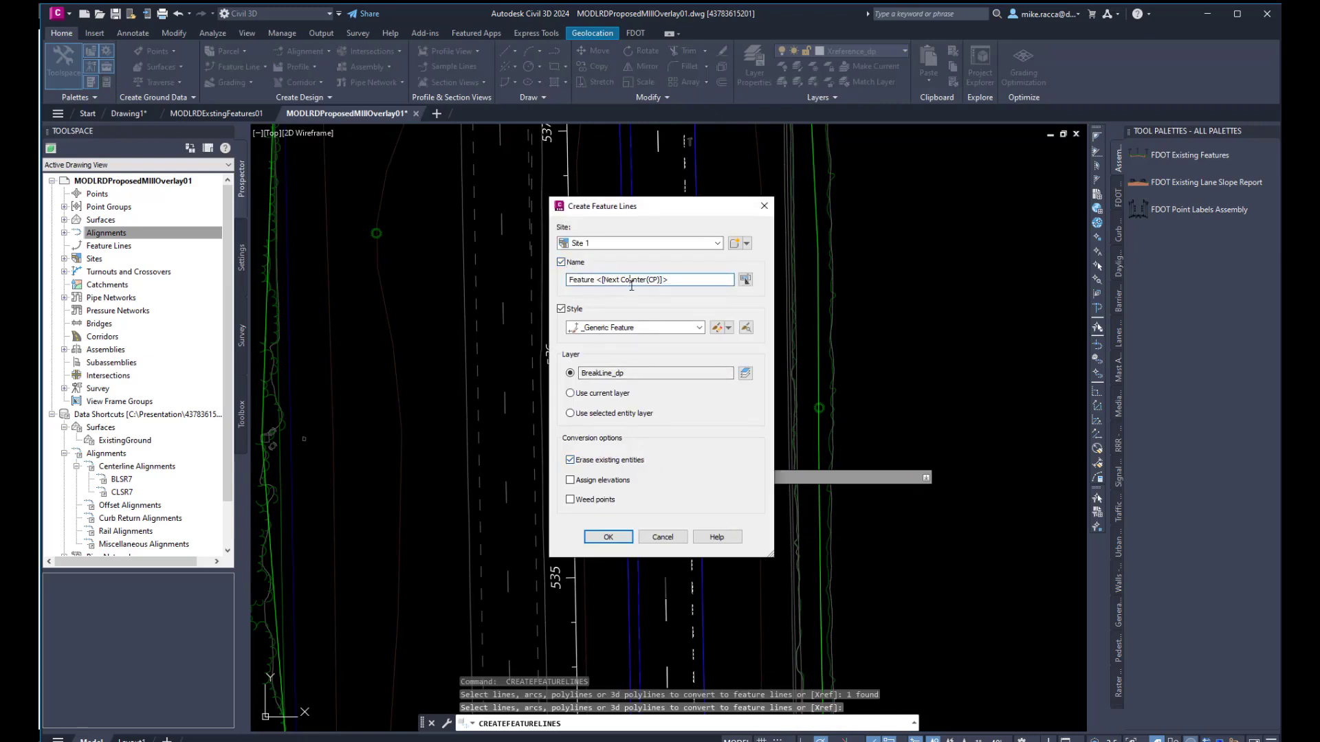
pyautogui.press('BackSpace')
pyautogui.press('BackSpace')
pyautogui.press('BackSpace')
pyautogui.press('BackSpace')
pyautogui.press('BackSpace')
pyautogui.press('BackSpace')
pyautogui.press('BackSpace')
pyautogui.press('BackSpace')
pyautogui.press('BackSpace')
pyautogui.press('BackSpace')
pyautogui.press('BackSpace')
pyautogui.press('BackSpace')
pyautogui.press('BackSpace')
pyautogui.press('BackSpace')
# Step: Create LaneRT with the FDOT Asphalt Misc style and ExistingGround surface elevations, including intermediate grade break points
pyautogui.click(655, 328)
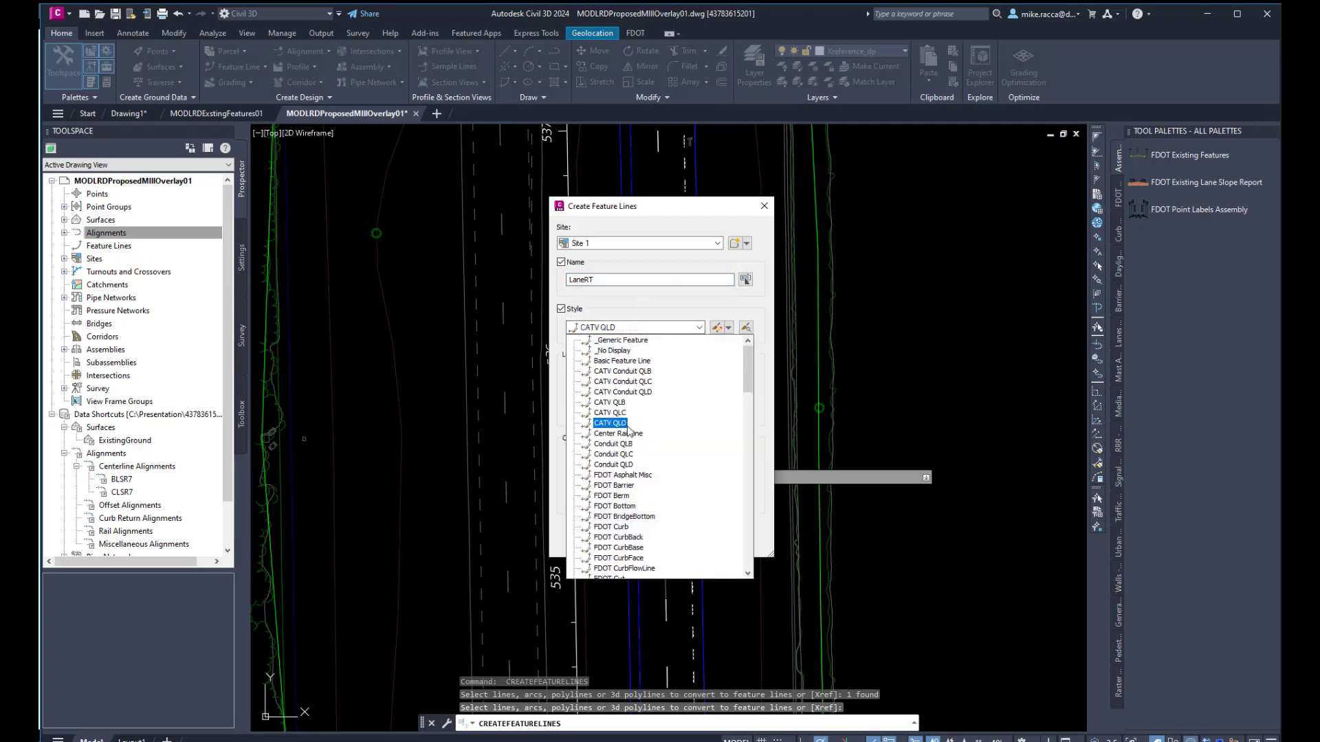
pyautogui.click(615, 476)
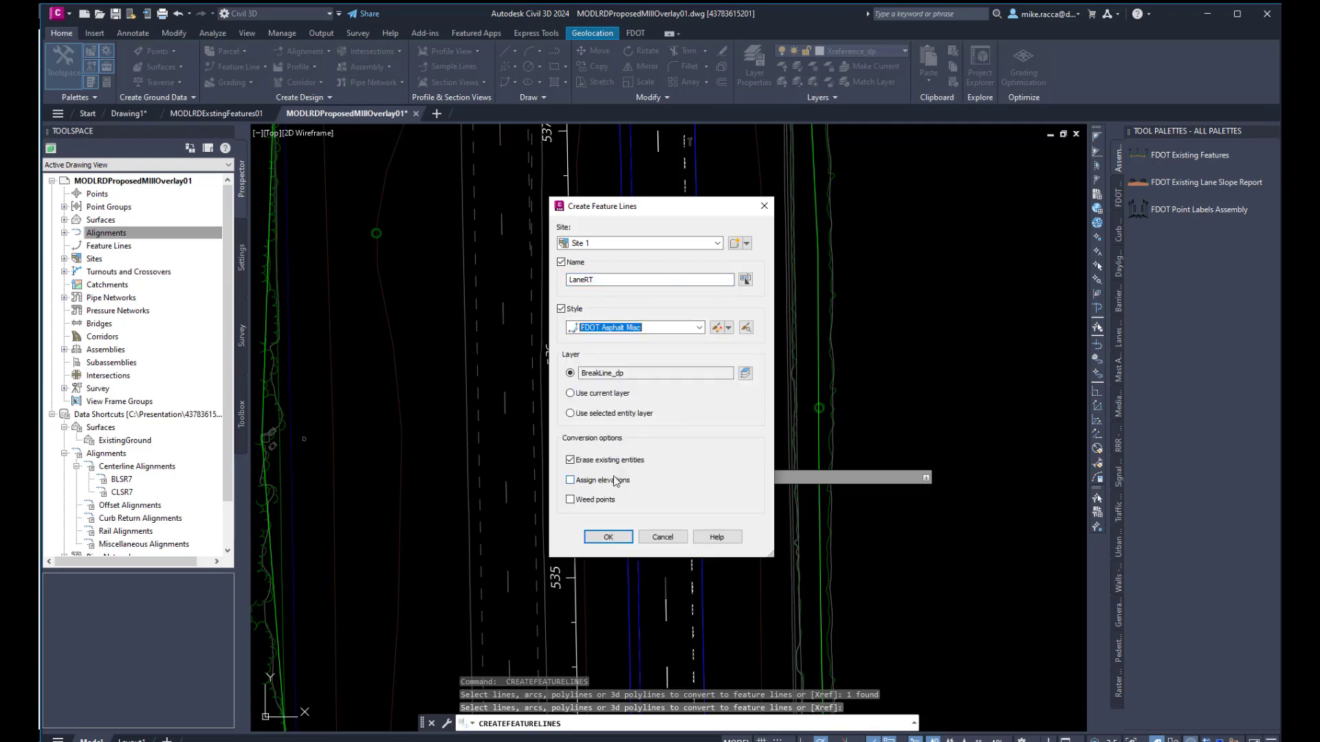
pyautogui.click(590, 539)
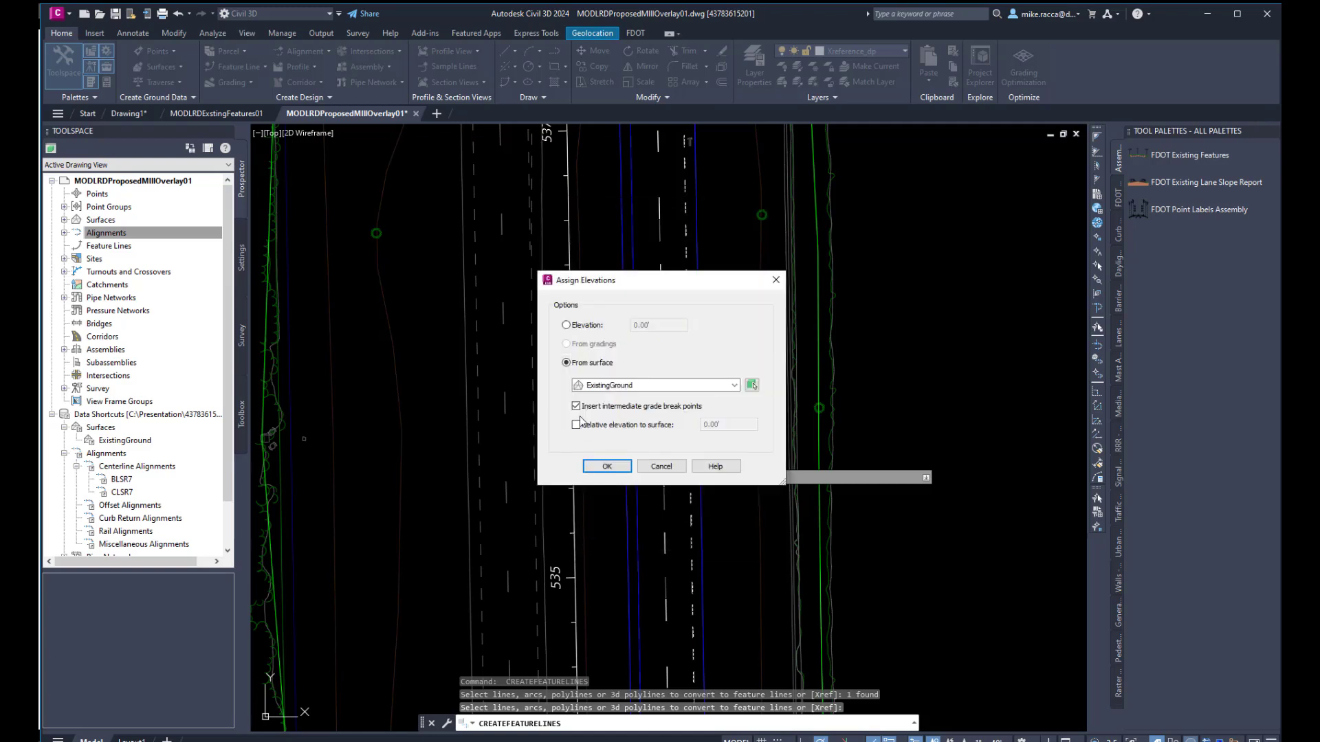
pyautogui.click(594, 466)
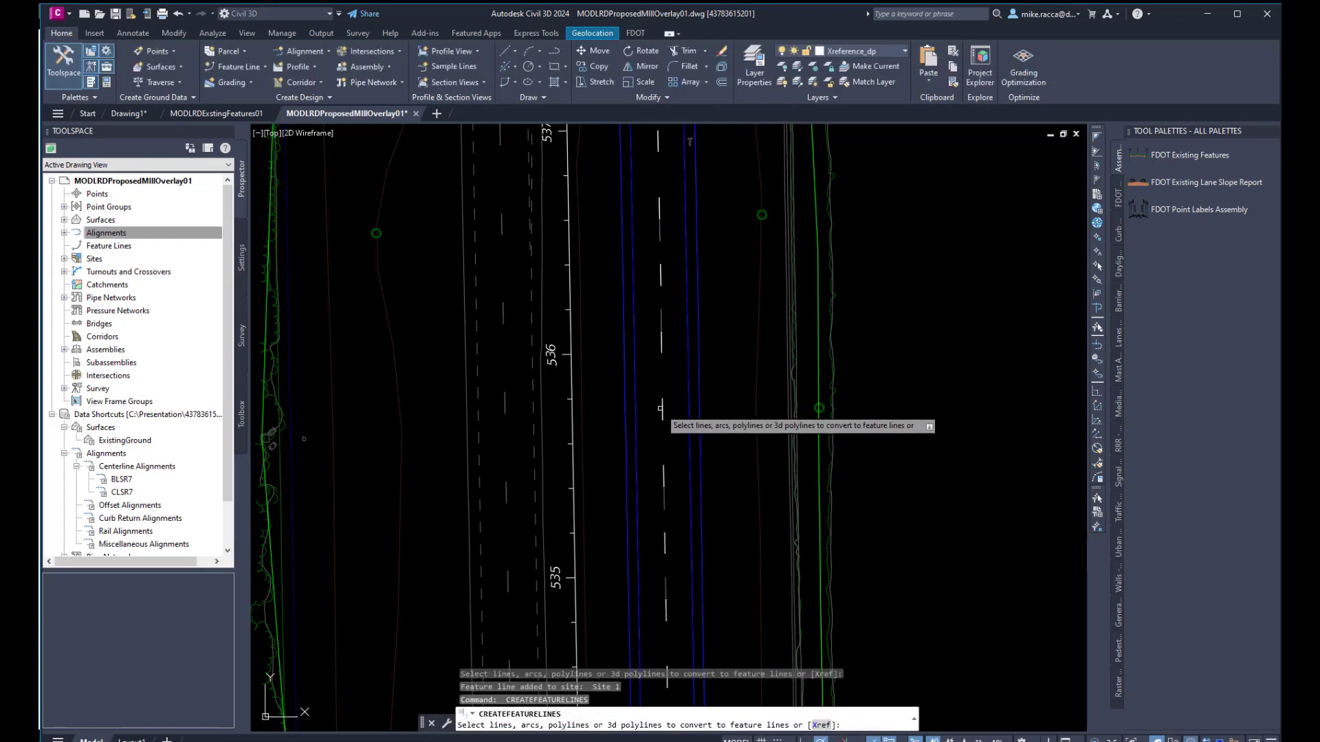
# Step: Start a feature line from the dashed polyline midway between the two lane feature lines and name it CenterLine
pyautogui.click(679, 432)
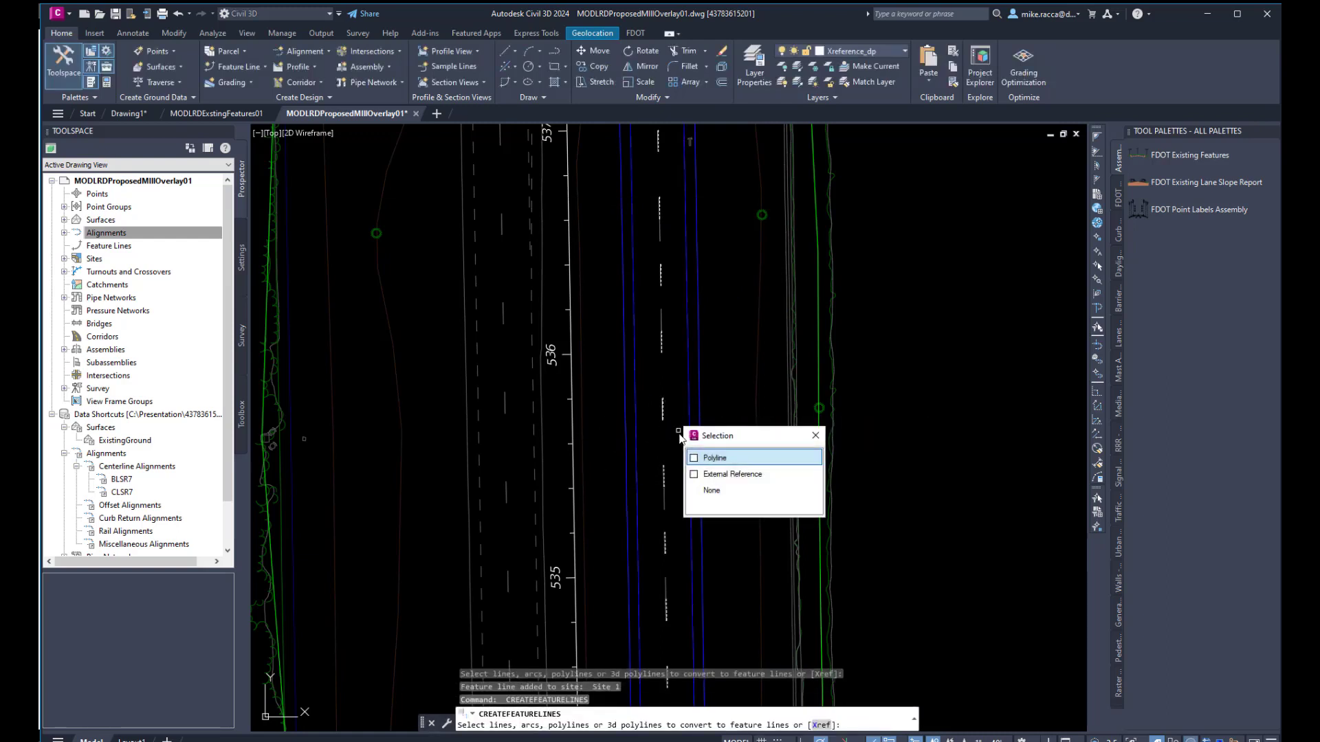
pyautogui.click(695, 461)
pyautogui.press('Return')
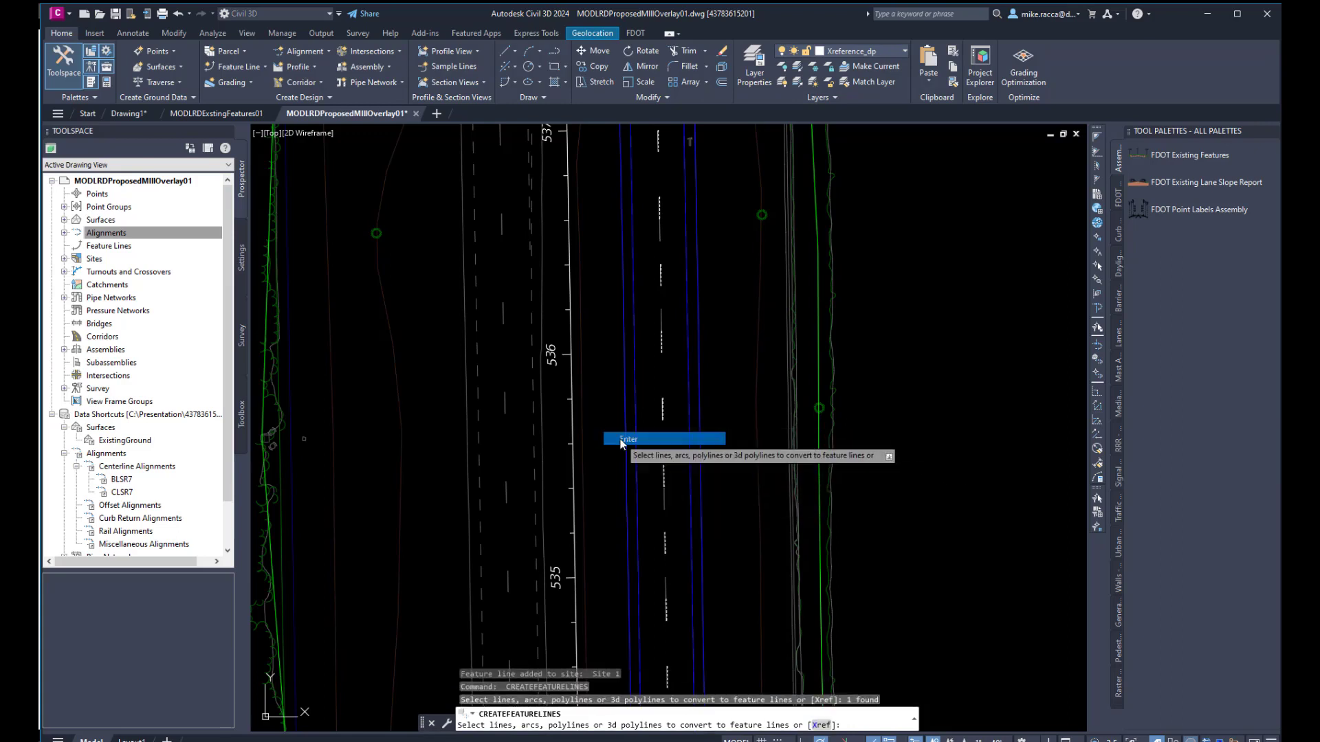
pyautogui.click(561, 262)
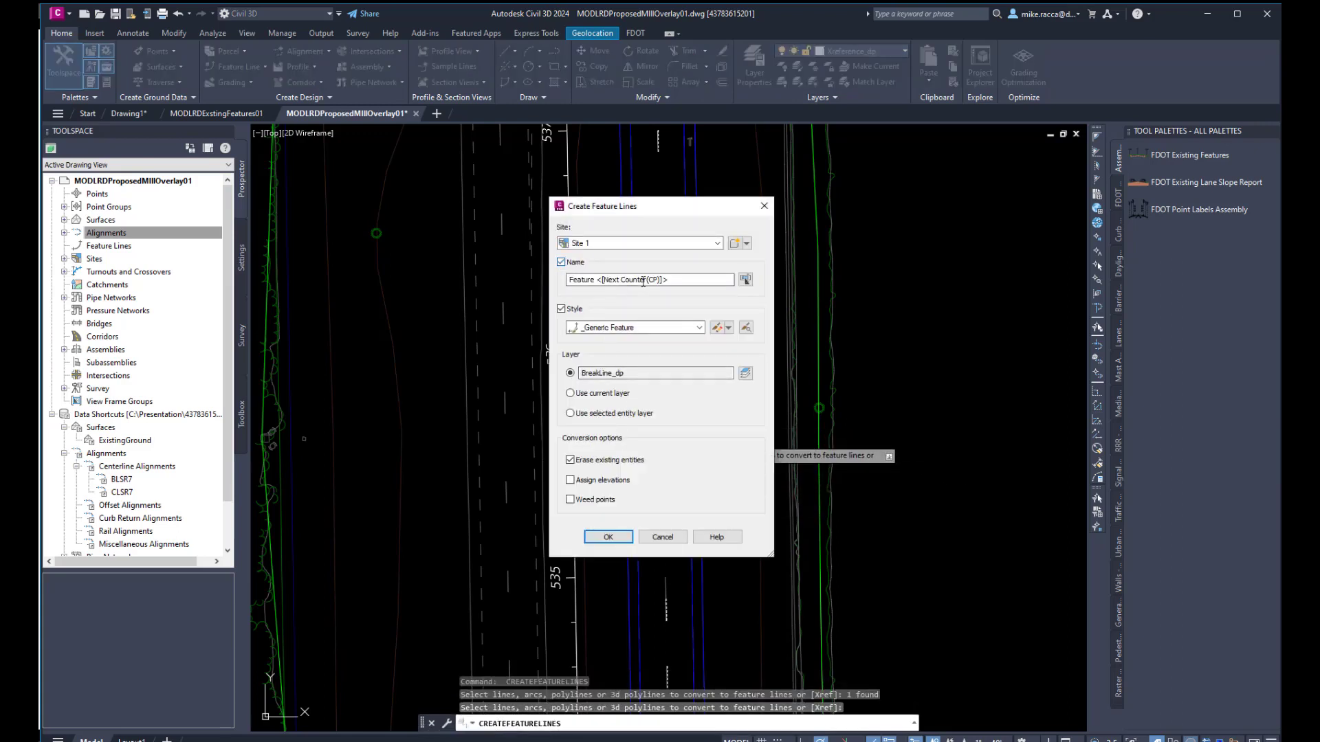
pyautogui.moveTo(626, 280); pyautogui.dragTo(592, 288)
pyautogui.press('BackSpace')
pyautogui.press('BackSpace')
pyautogui.press('BackSpace')
pyautogui.press('BackSpace')
pyautogui.press('BackSpace')
pyautogui.press('BackSpace')
pyautogui.press('BackSpace')
pyautogui.press('BackSpace')
pyautogui.press('BackSpace')
pyautogui.press('BackSpace')
# Step: Create CenterLine with the FDOT Asphalt Misc style, assigning elevations from the ExistingGround surface with intermediate grade break points
pyautogui.click(655, 328)
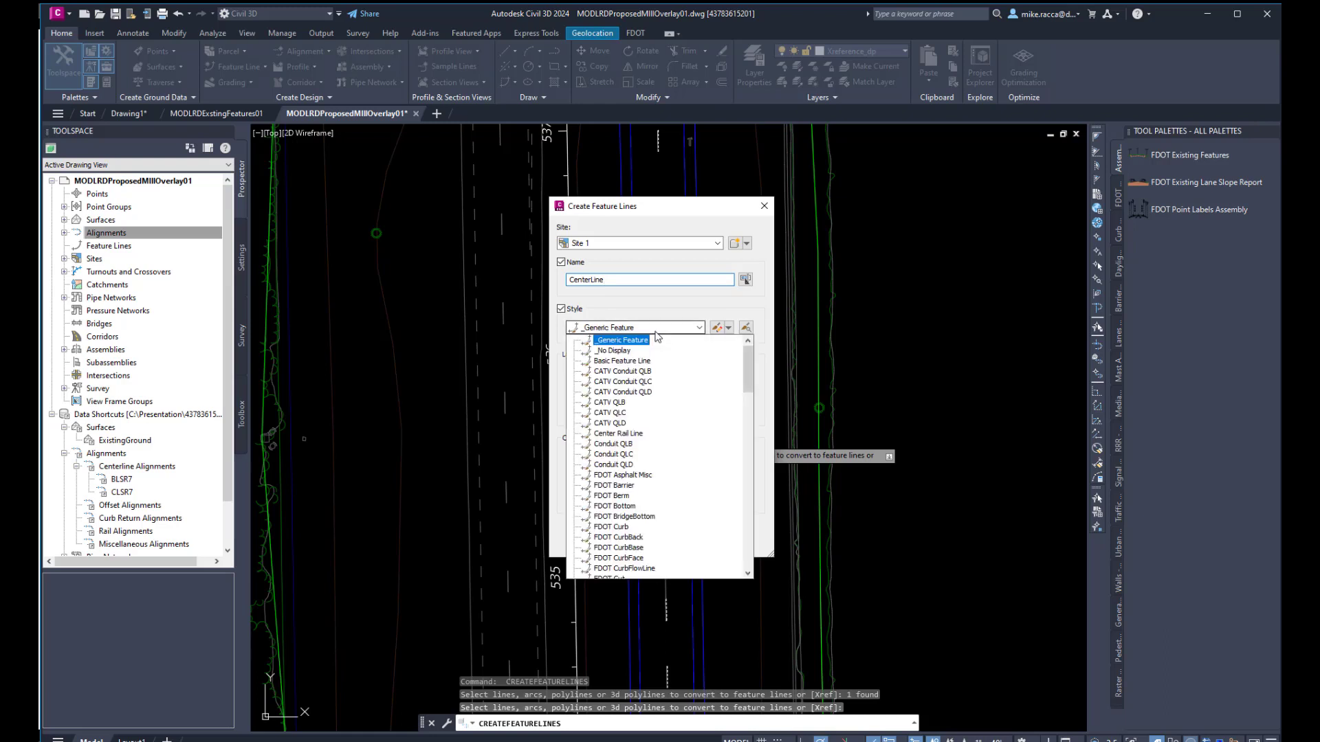
pyautogui.click(619, 475)
pyautogui.click(570, 484)
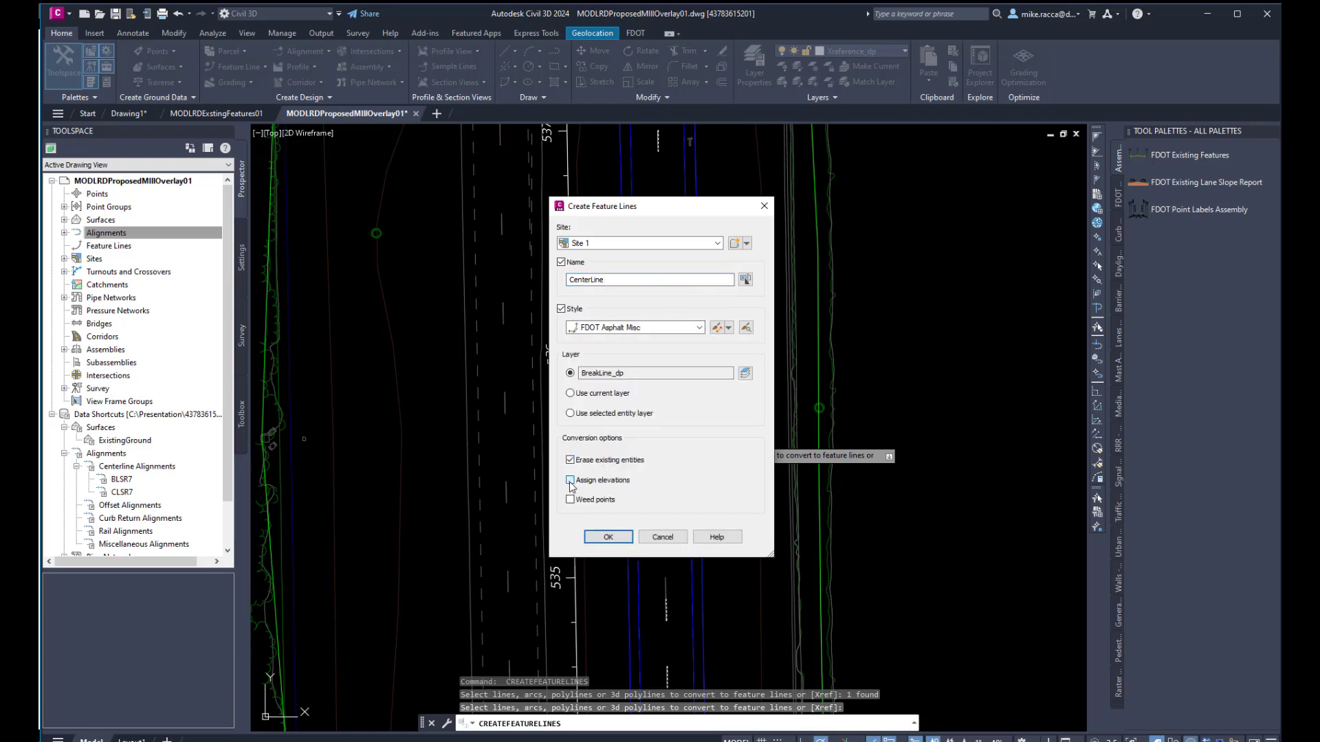
pyautogui.click(607, 537)
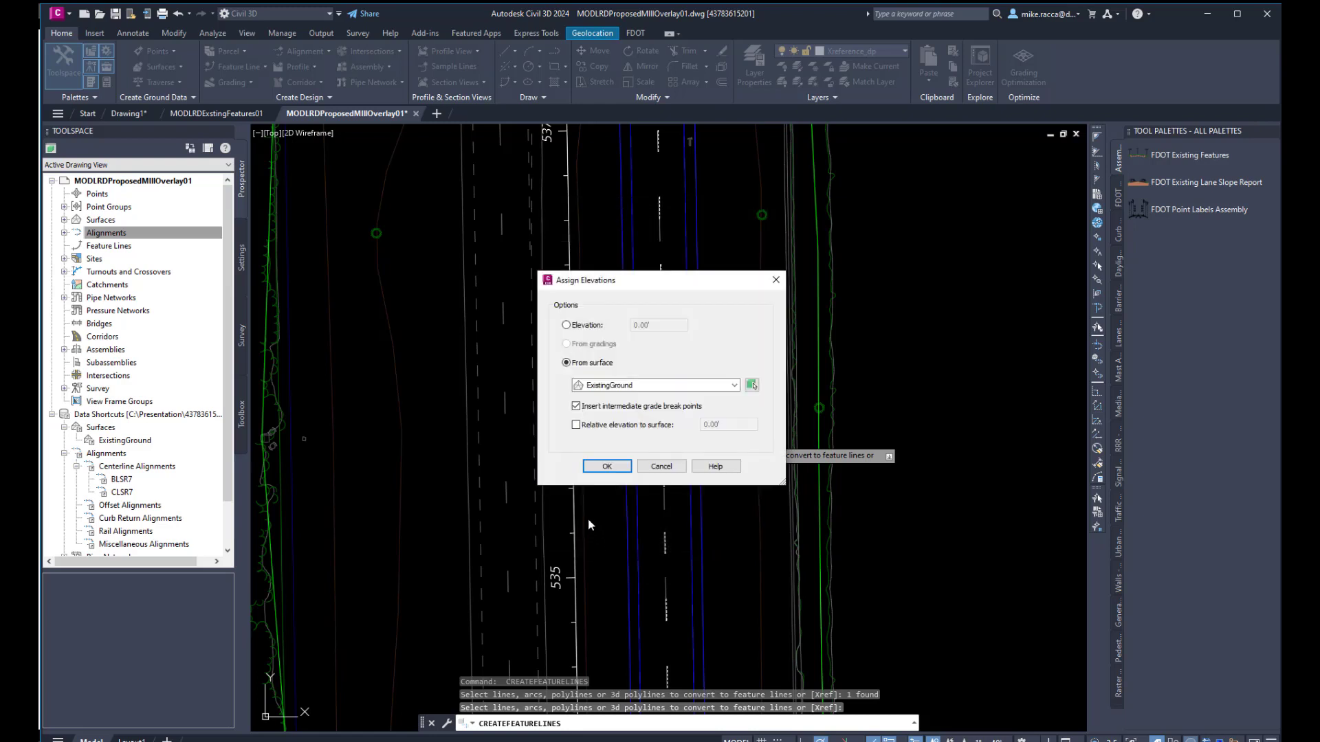
pyautogui.click(604, 466)
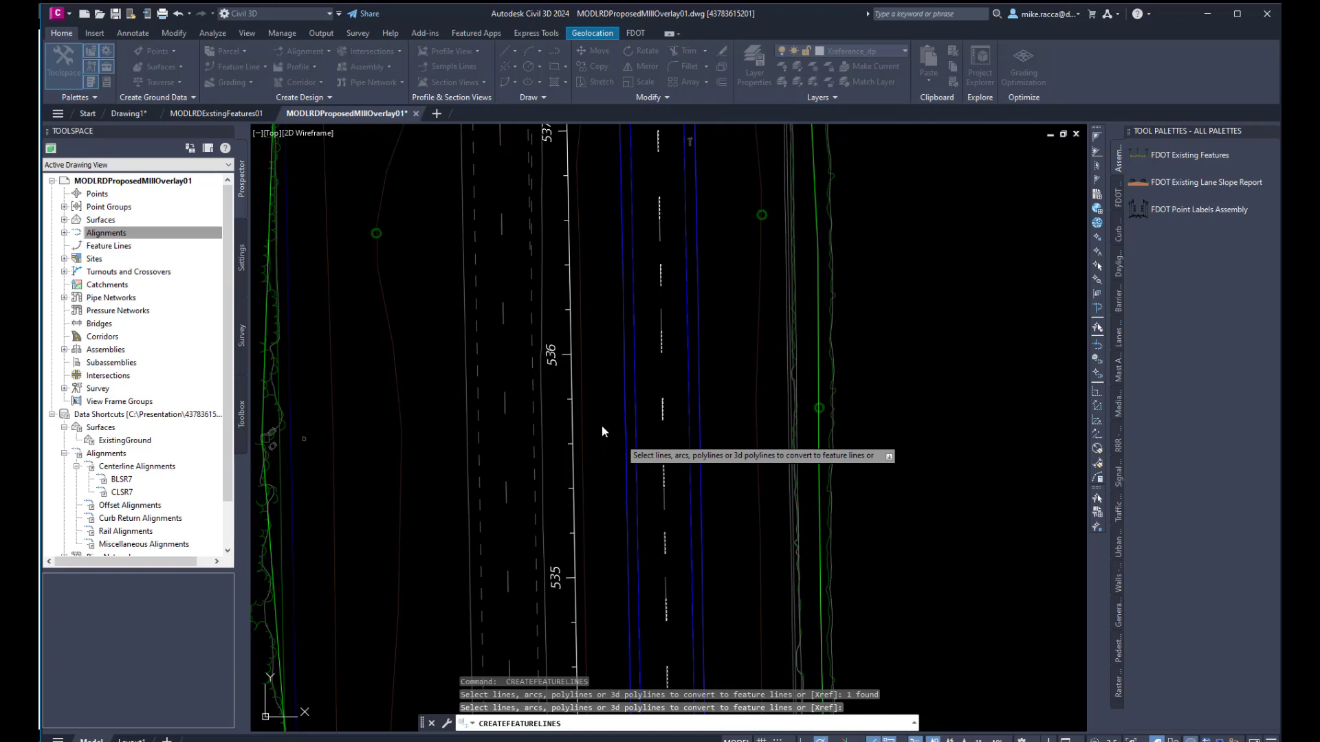
pyautogui.press('Return')
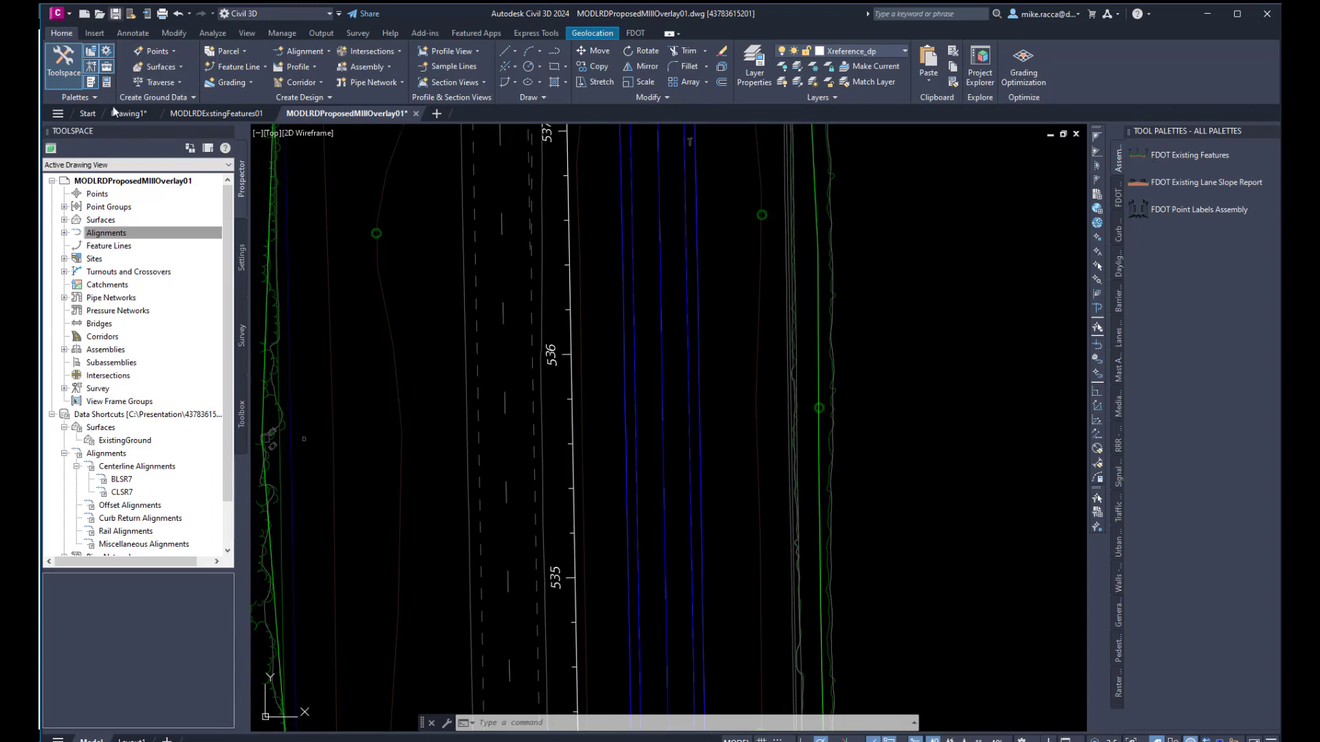
# Step: Review the names, styles and layers of the feature lines stored in Site 1
pyautogui.click(64, 259)
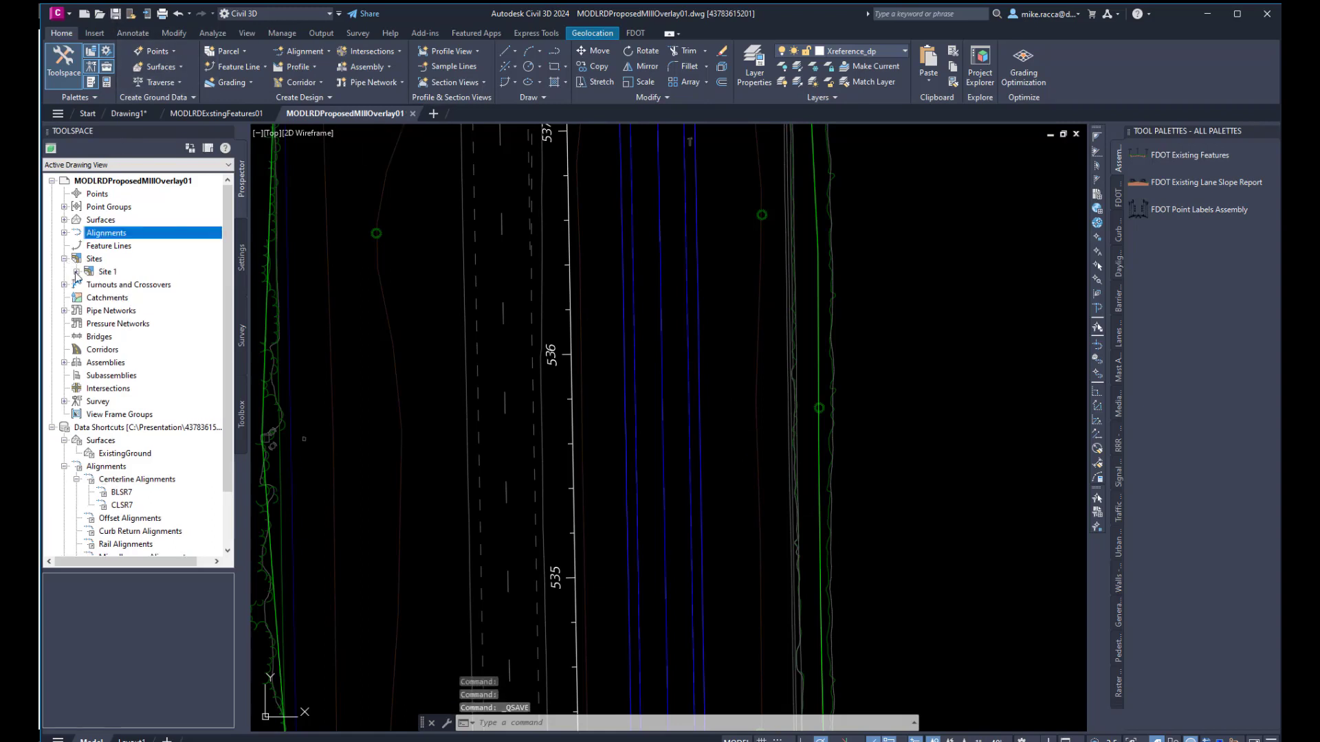
pyautogui.click(77, 272)
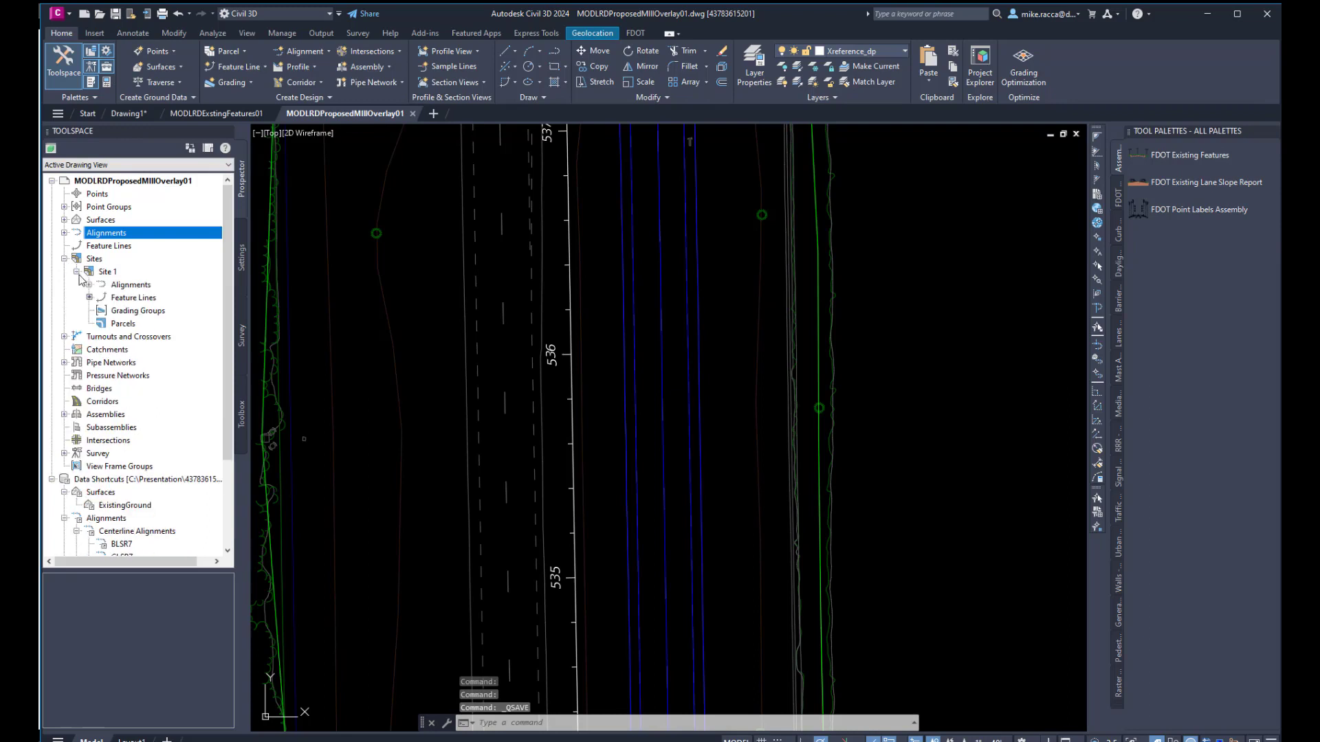
pyautogui.click(125, 300)
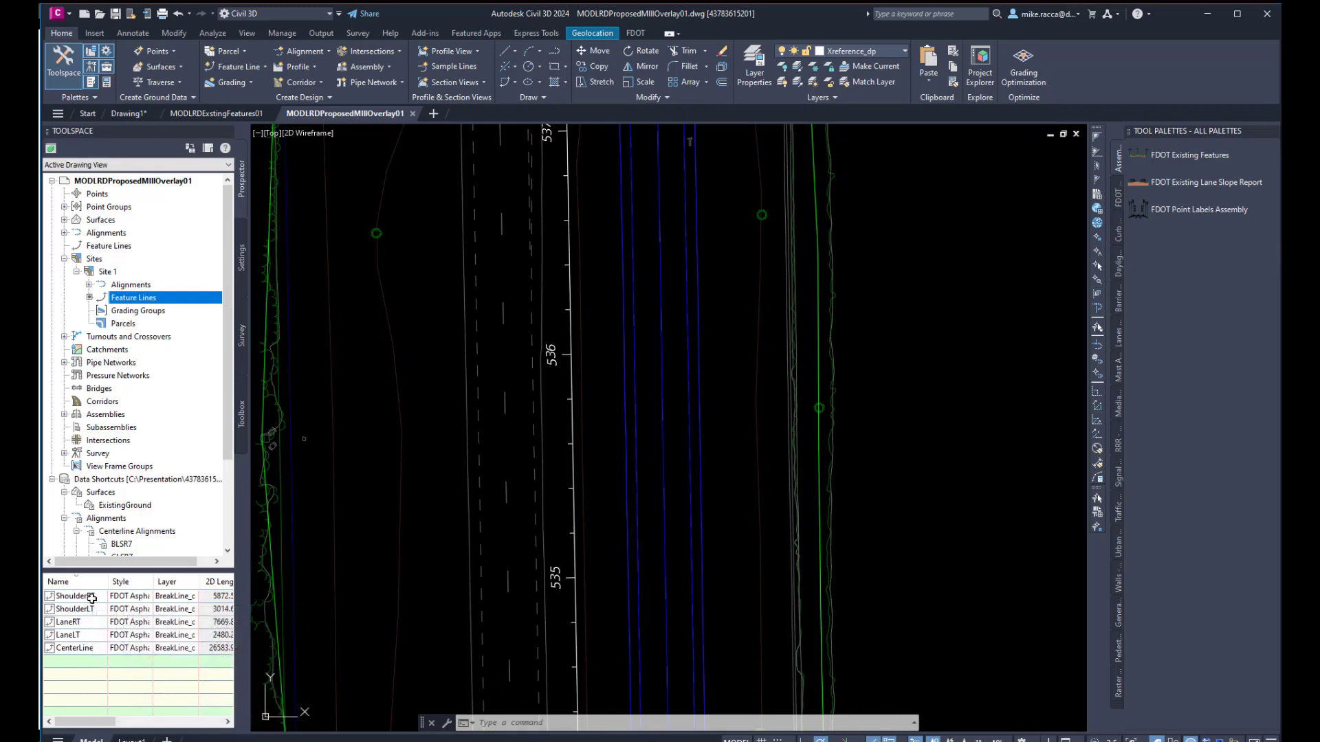
pyautogui.moveTo(86, 726); pyautogui.dragTo(104, 728)
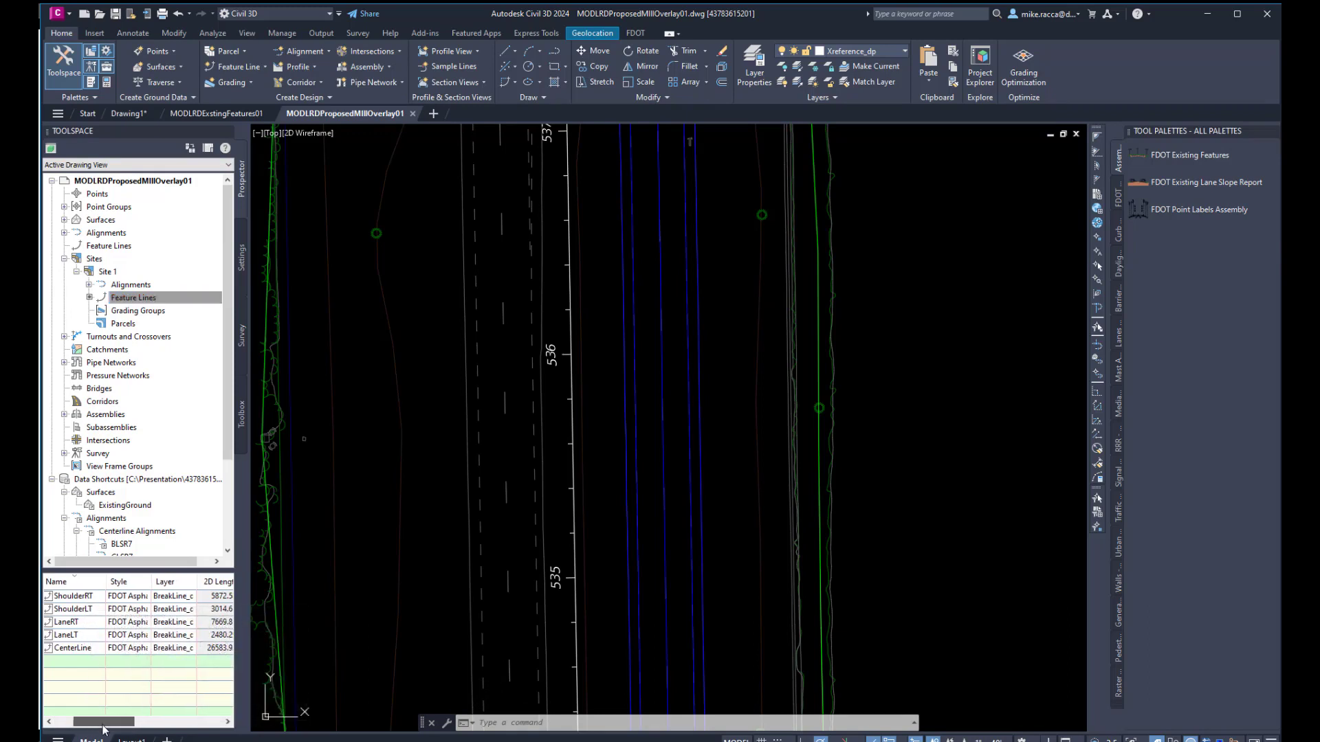
pyautogui.click(64, 259)
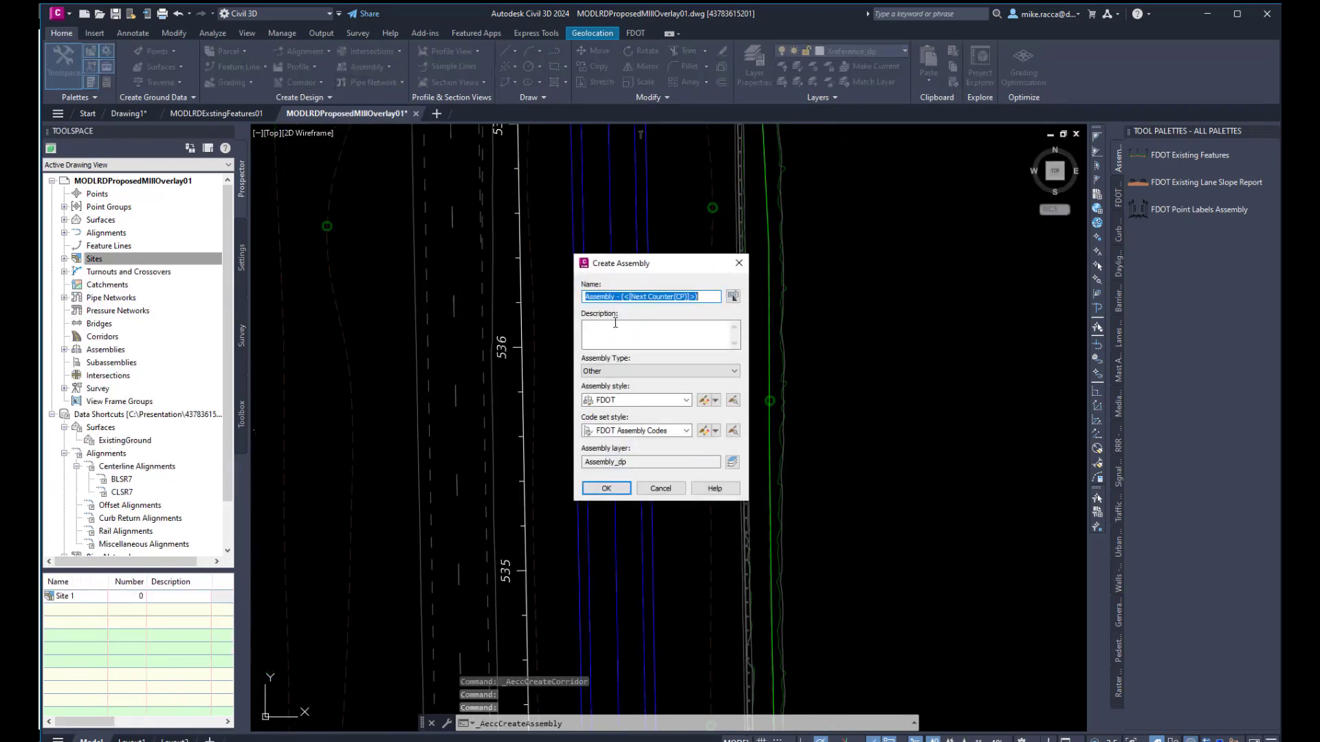
# Step: Name the new assembly Assembly - MillOverlay in place of the default counter name
pyautogui.click(705, 296)
pyautogui.press('BackSpace')
pyautogui.press('BackSpace')
pyautogui.press('BackSpace')
pyautogui.press('BackSpace')
pyautogui.press('BackSpace')
pyautogui.press('BackSpace')
pyautogui.press('BackSpace')
pyautogui.press('BackSpace')
pyautogui.press('BackSpace')
pyautogui.press('BackSpace')
pyautogui.press('BackSpace')
pyautogui.press('BackSpace')
pyautogui.press('BackSpace')
pyautogui.press('BackSpace')
pyautogui.press('BackSpace')
pyautogui.press('BackSpace')
pyautogui.press('BackSpace')
pyautogui.press('BackSpace')
pyautogui.press('BackSpace')
pyautogui.press('BackSpace')
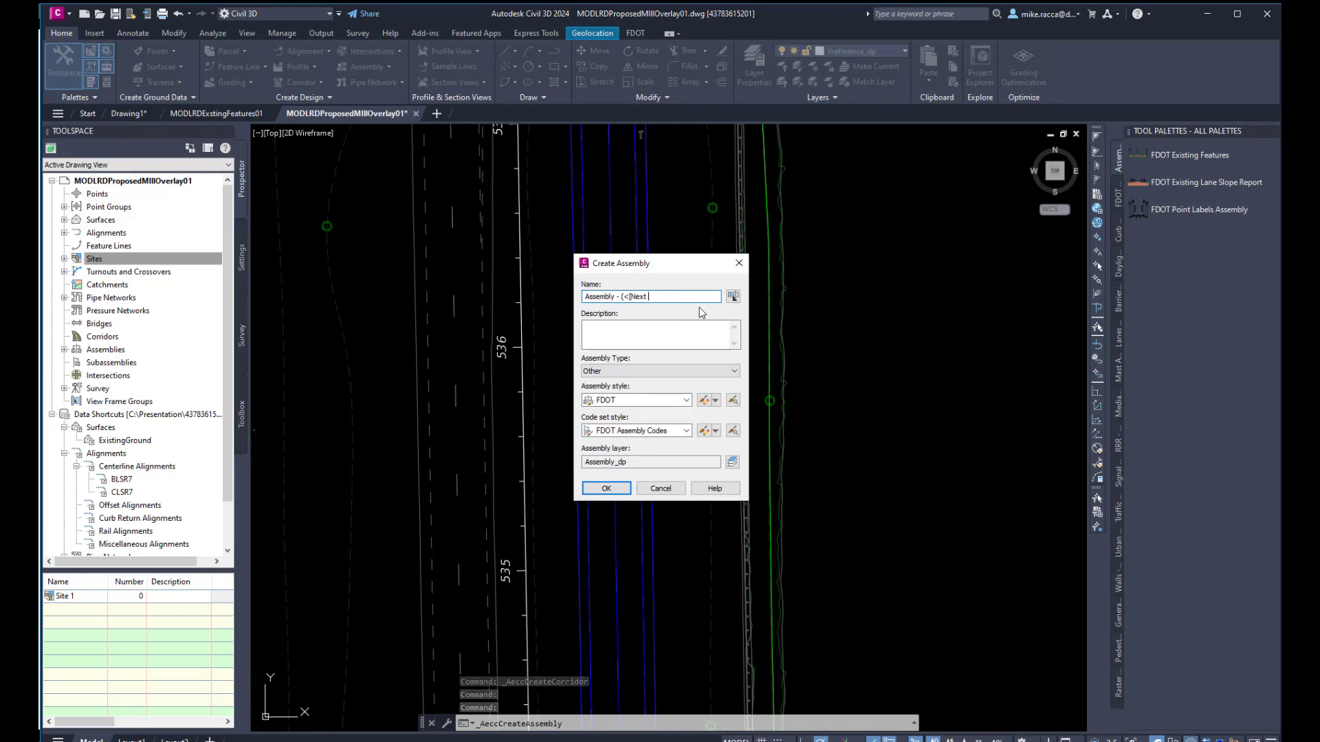
pyautogui.write('MillOver')
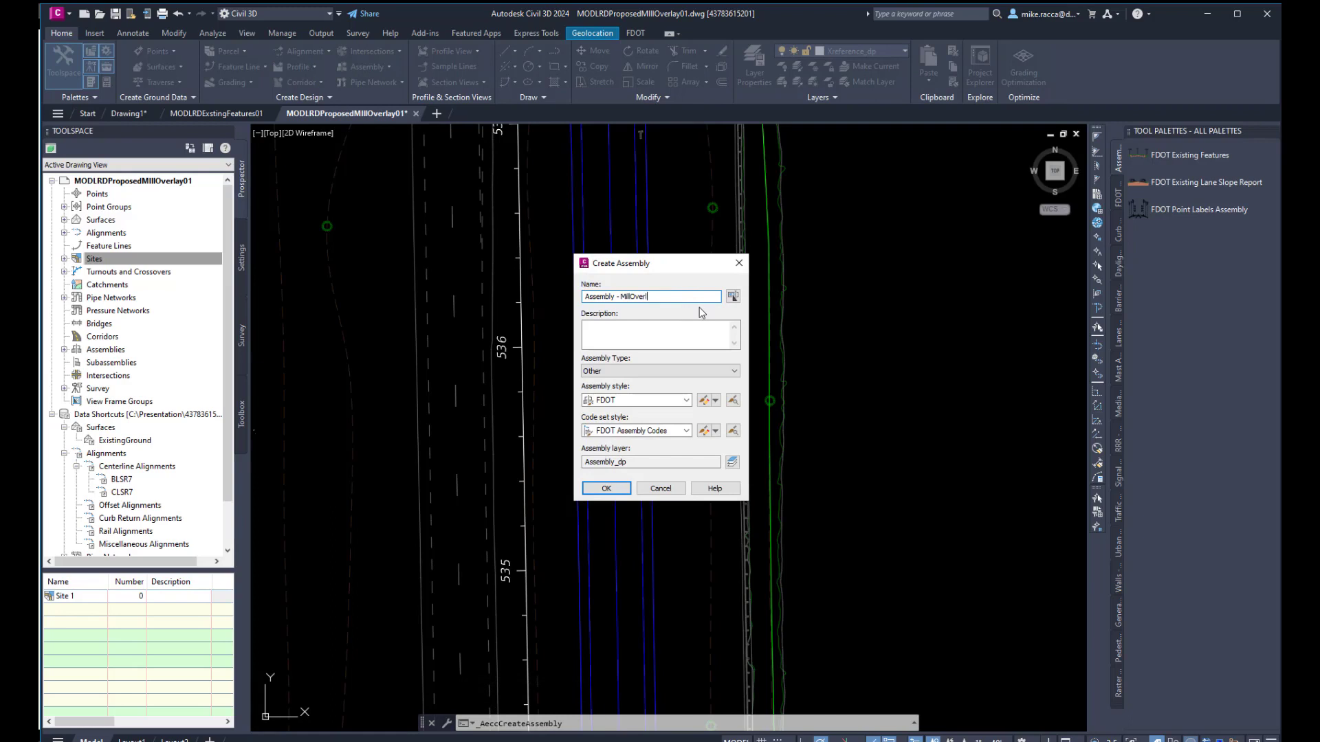
pyautogui.write('lay')
# Step: Give the assembly the FDOT Mill and Overlay code set style and place its baseline in the empty area east of the roadway
pyautogui.click(685, 431)
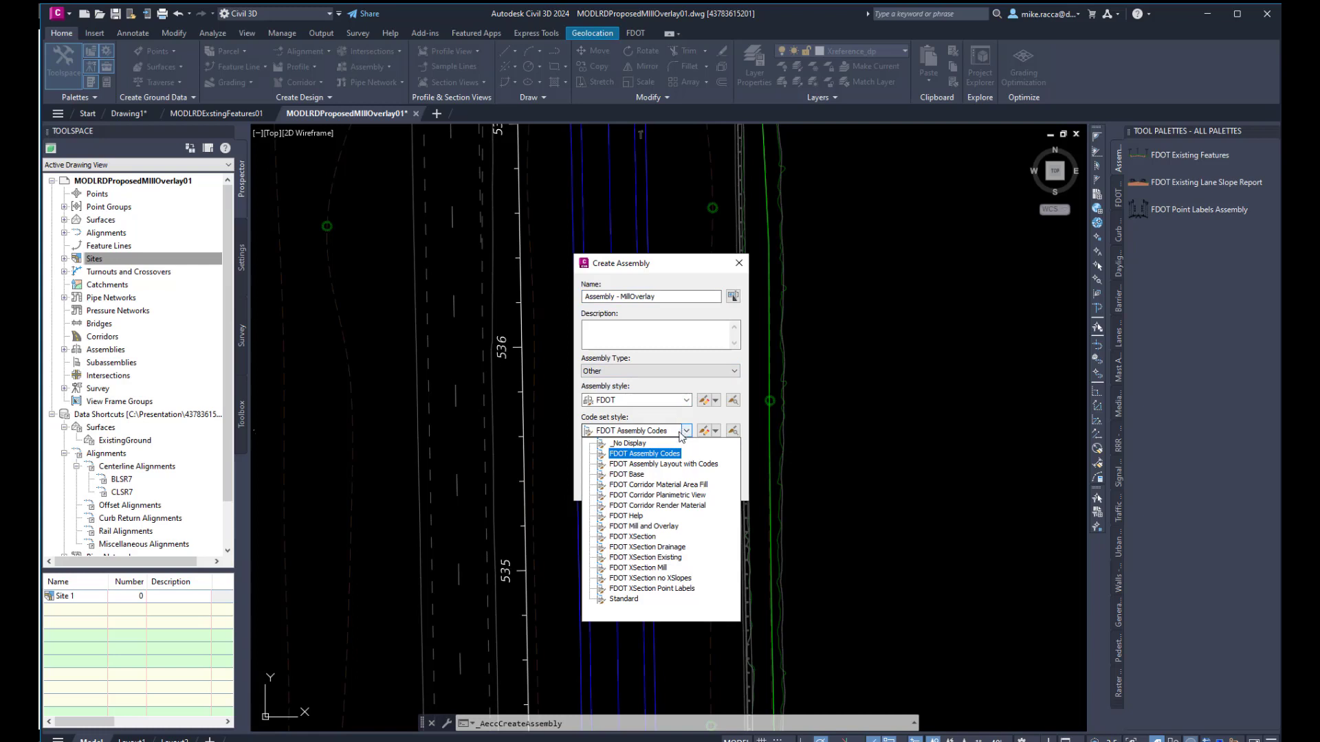
pyautogui.click(649, 527)
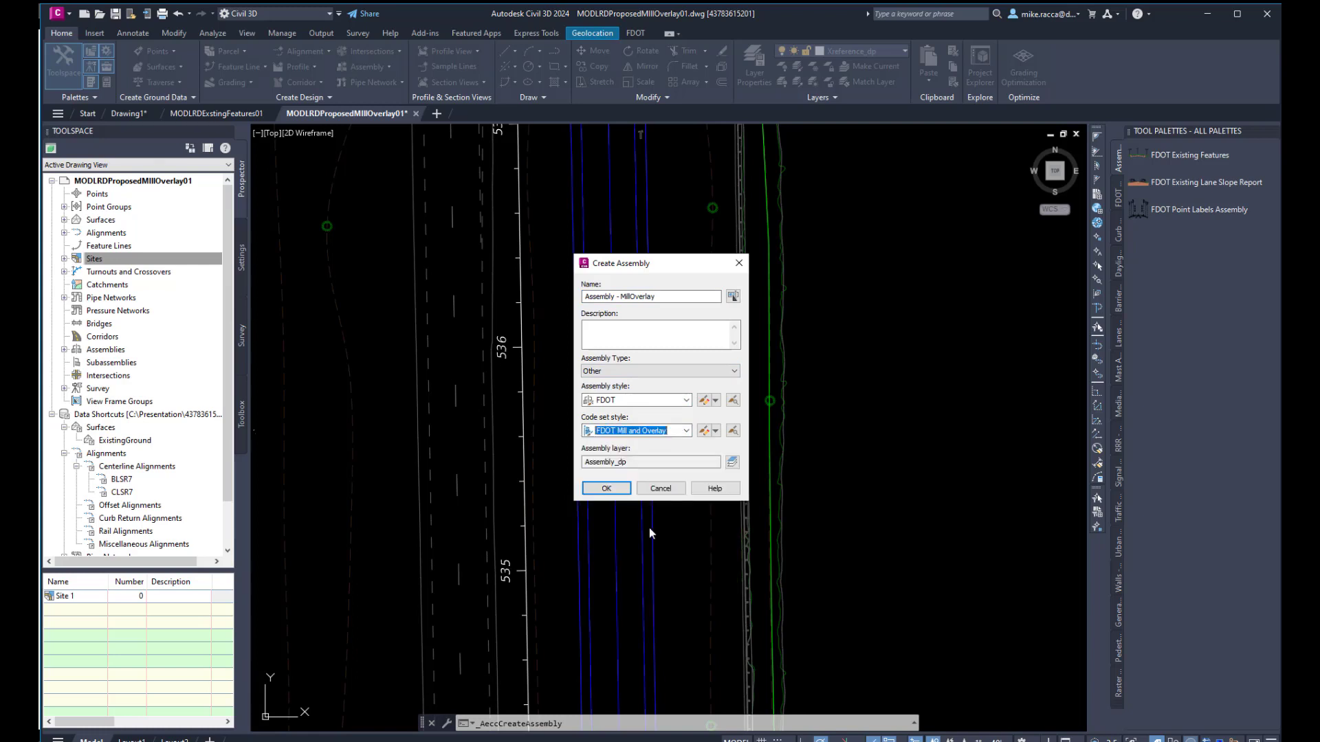
pyautogui.click(608, 488)
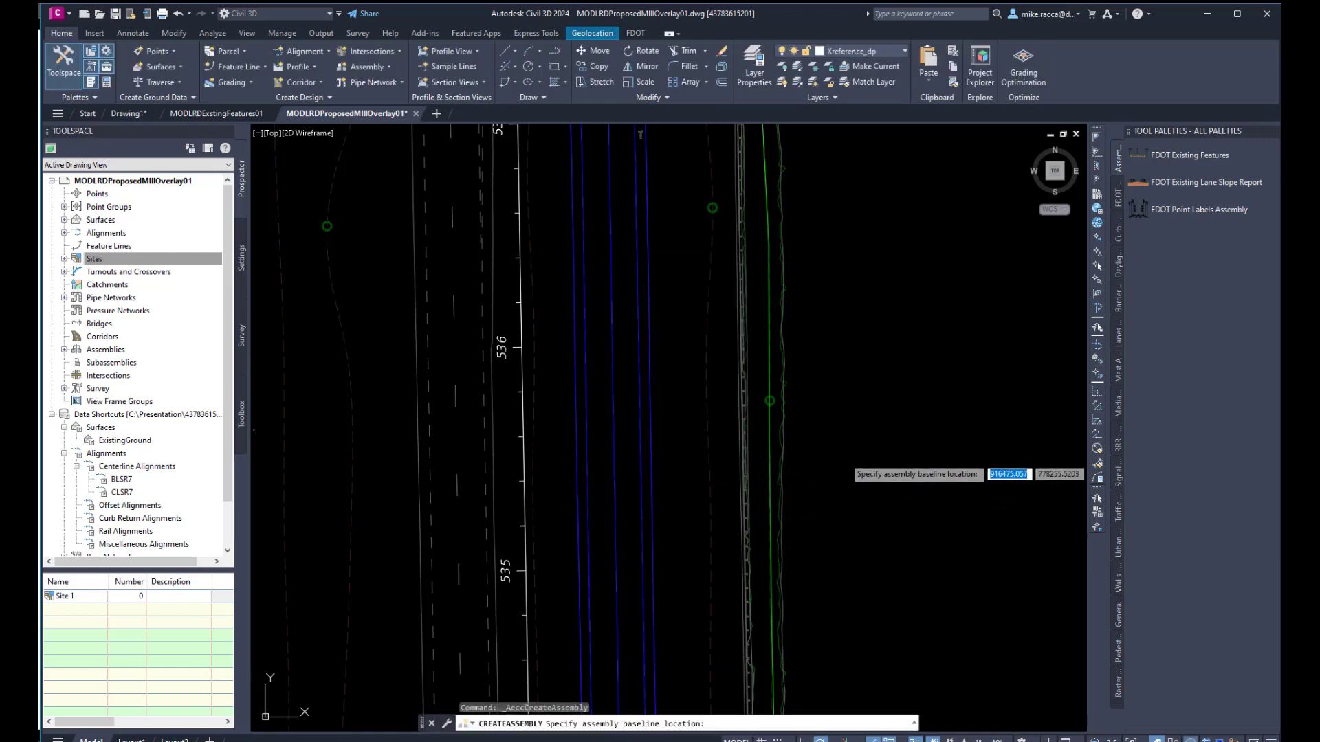
pyautogui.click(844, 457)
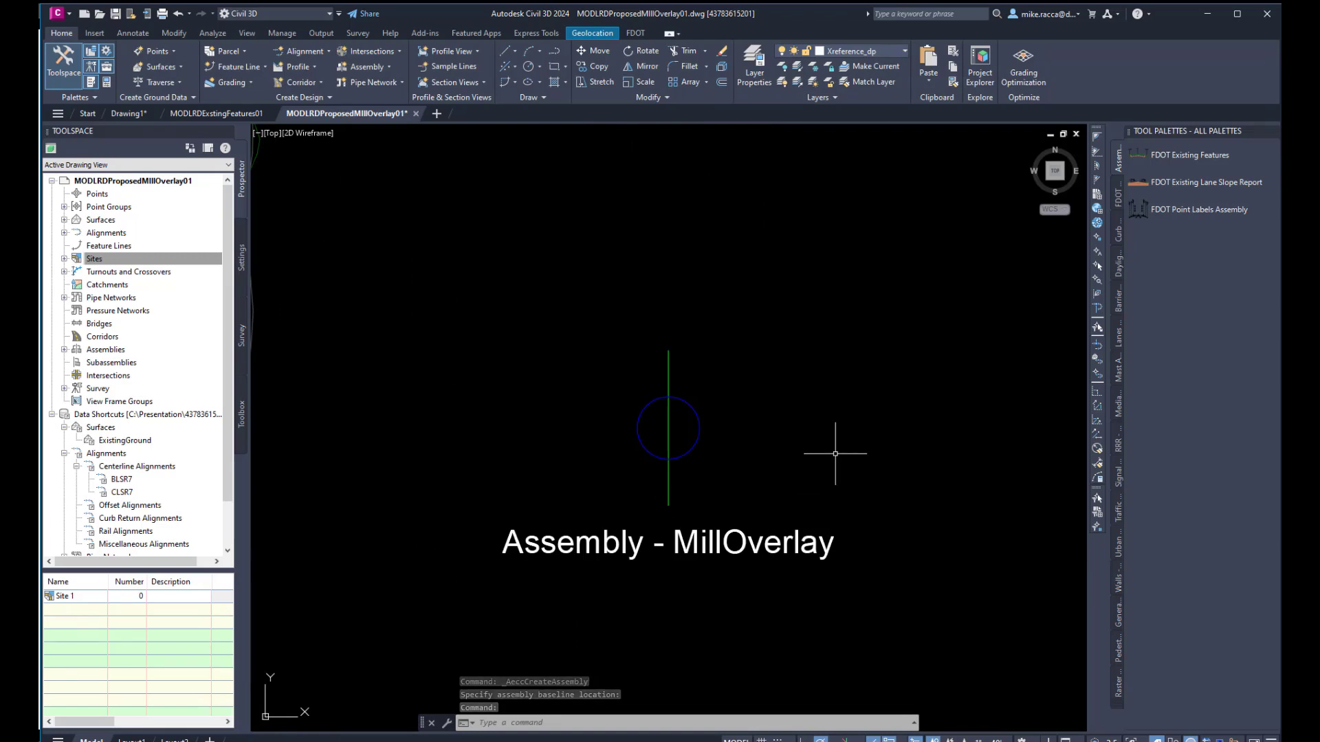
pyautogui.scroll(-4, 841, 454)
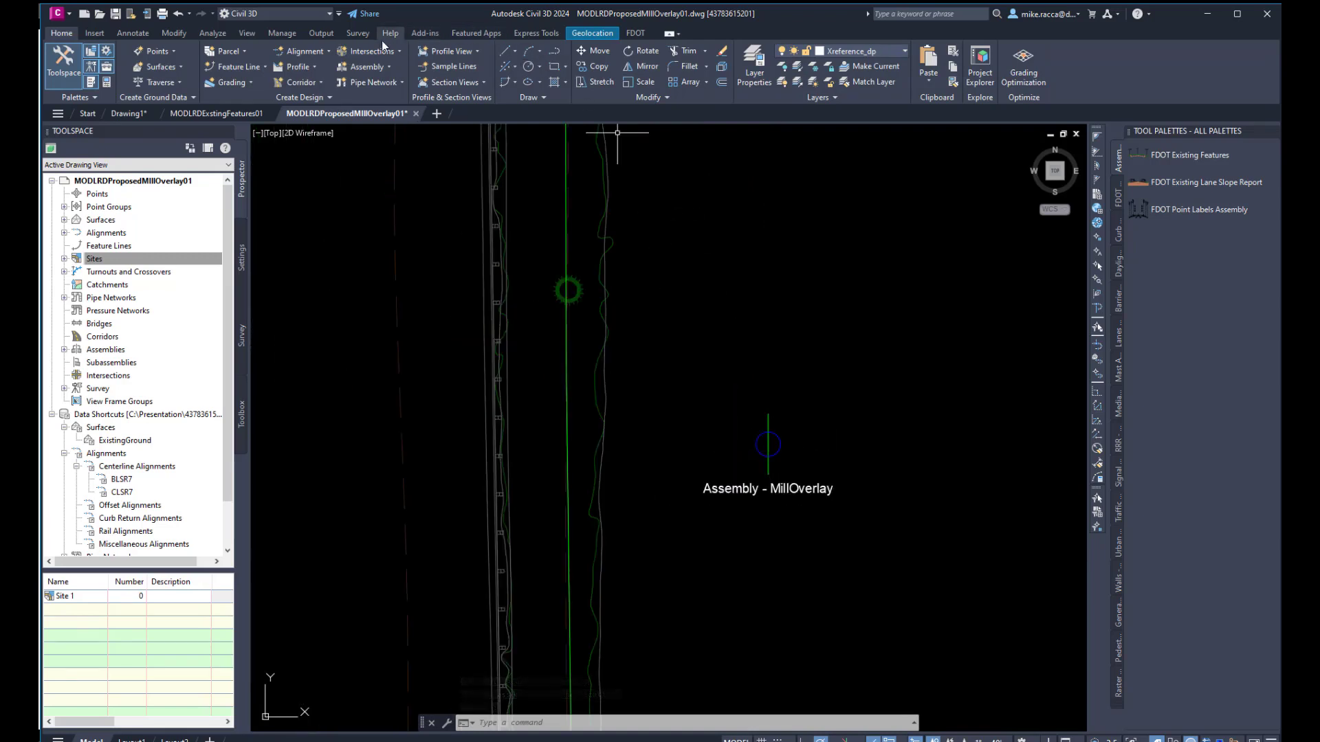
# Step: Split the model space into two vertical viewports, showing the roadway feature lines in one and the MillOverlay assembly in the other
pyautogui.click(249, 33)
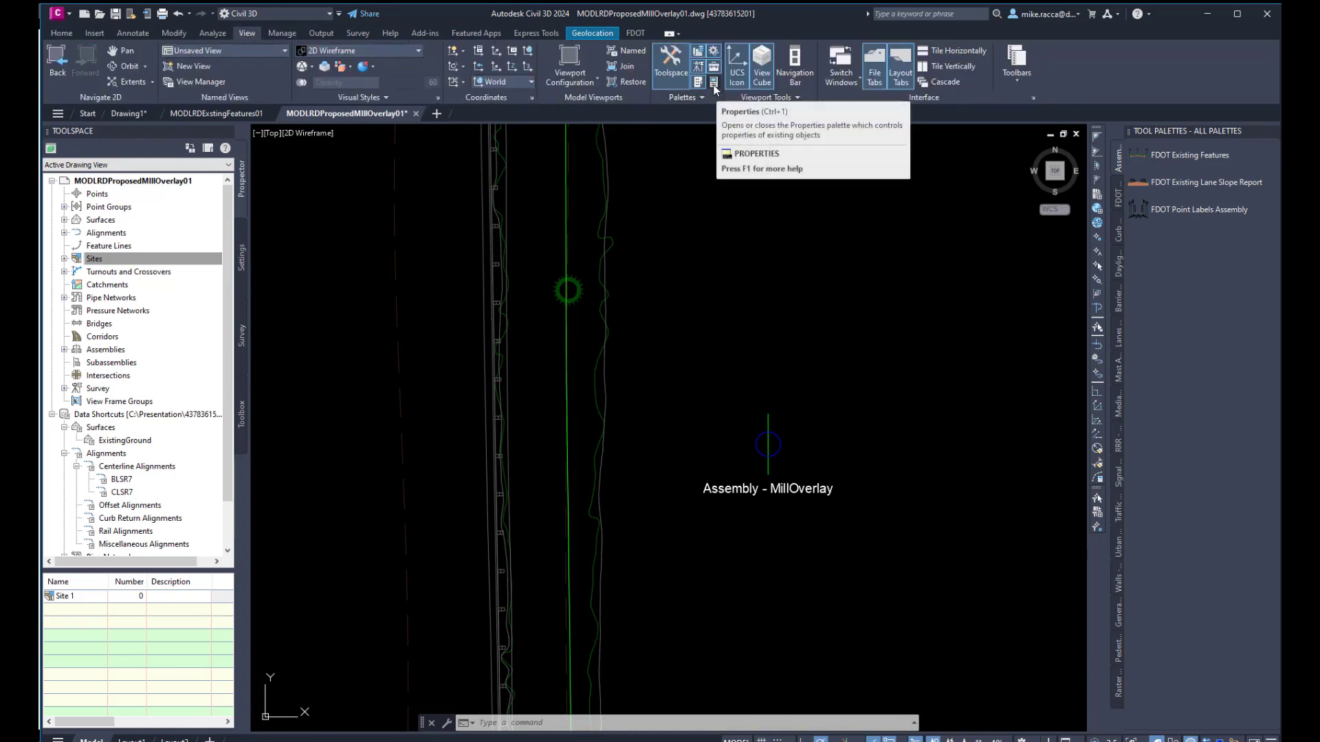
pyautogui.click(579, 83)
pyautogui.click(555, 130)
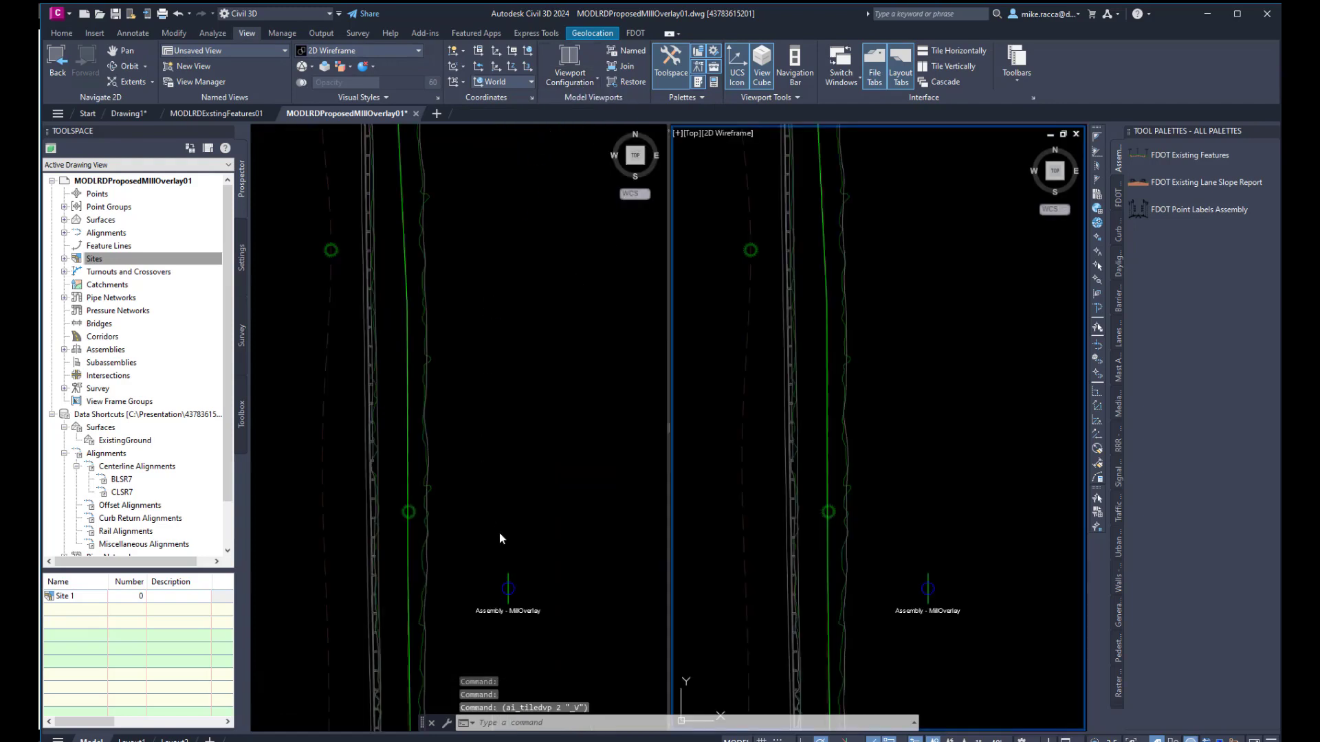
pyautogui.click(486, 446)
pyautogui.scroll(5, 504, 444)
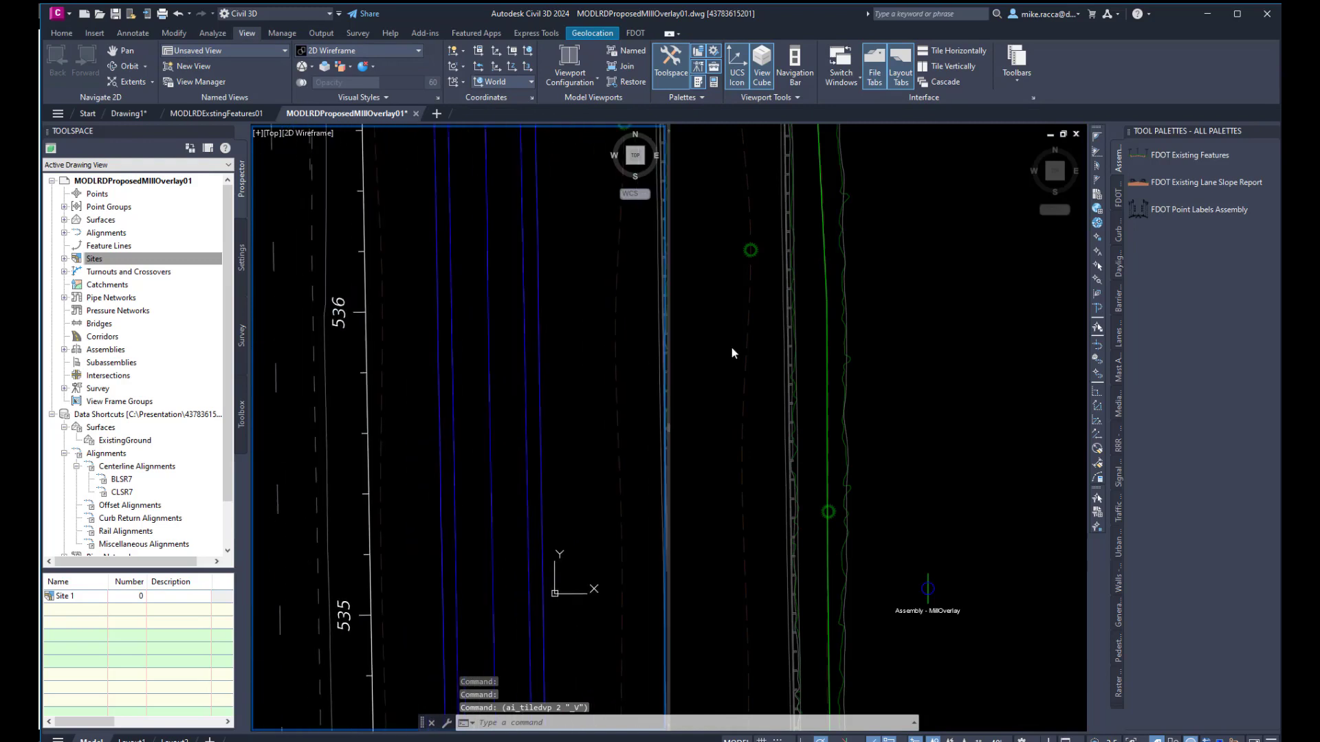
pyautogui.moveTo(551, 448); pyautogui.dragTo(568, 382, button='middle')
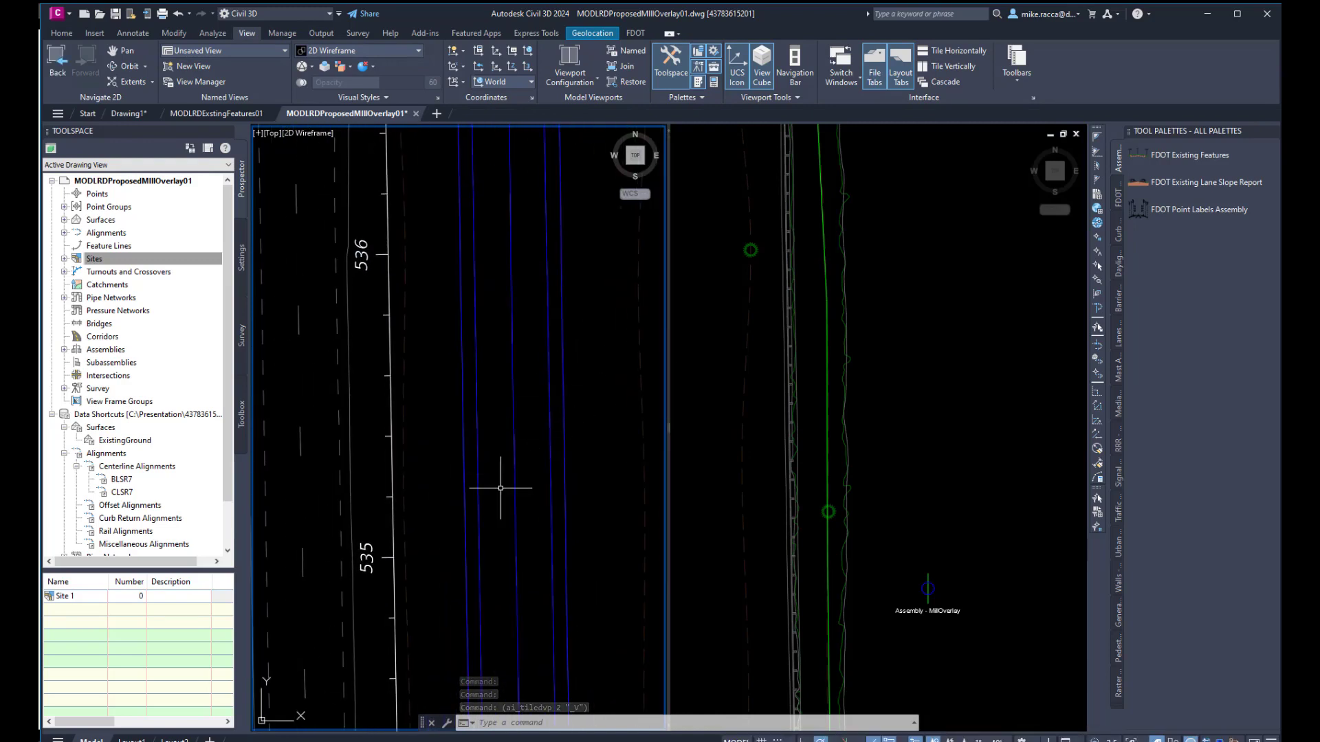
pyautogui.moveTo(501, 529); pyautogui.dragTo(502, 386, button='middle')
pyautogui.scroll(2, 480, 401)
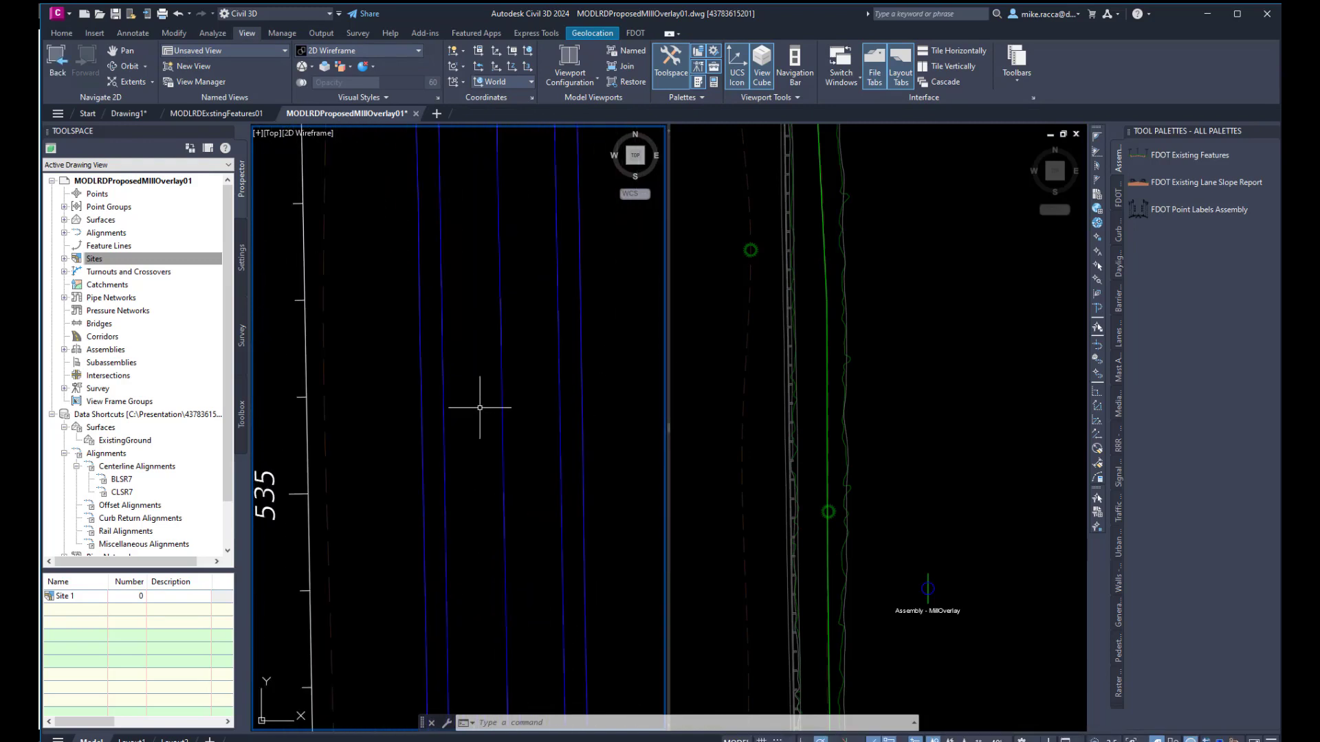
pyautogui.click(890, 534)
pyautogui.moveTo(894, 539)
pyautogui.mouseDown(button='middle')
pyautogui.moveTo(898, 394)
pyautogui.moveTo(899, 463)
pyautogui.mouseUp(button='middle')
pyautogui.scroll(2, 911, 420)
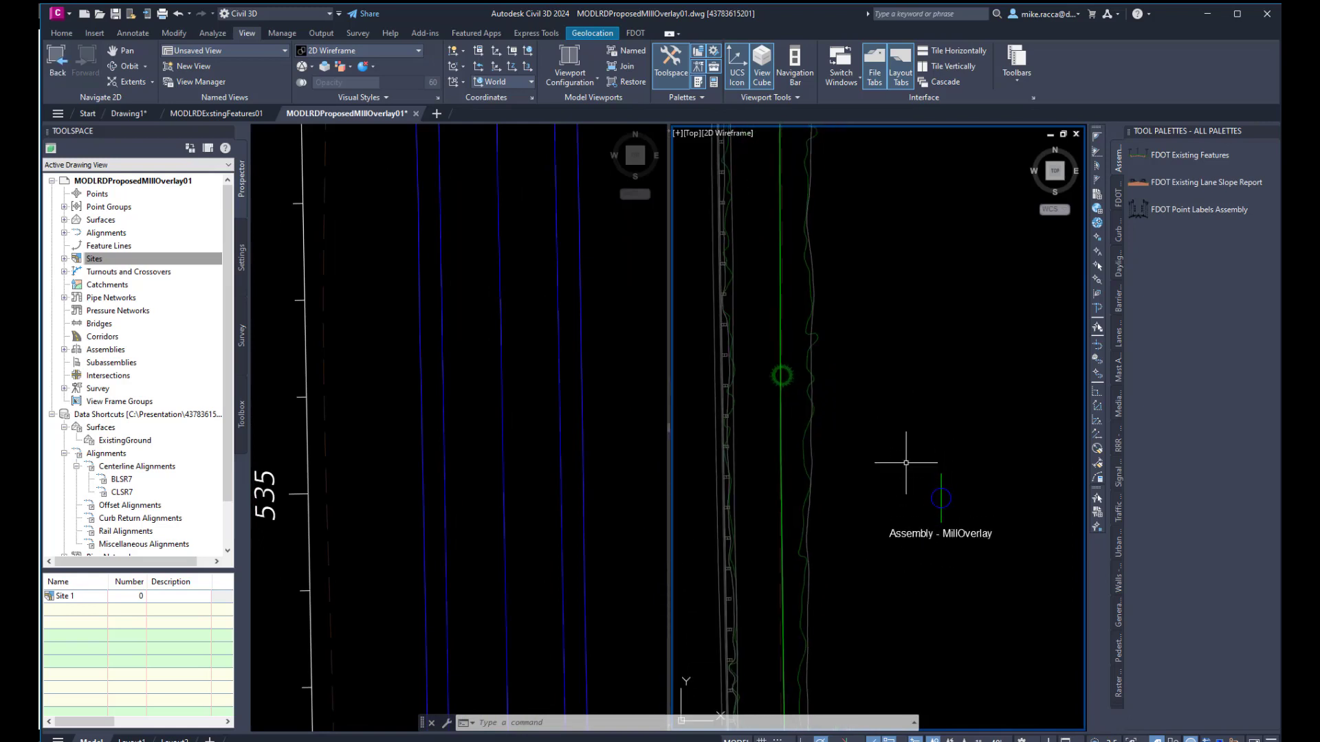
# Step: Attach the generic LinkWidthAndSlope subassembly to the right side of the MillOverlay assembly with a slope of 0%
pyautogui.click(1111, 704)
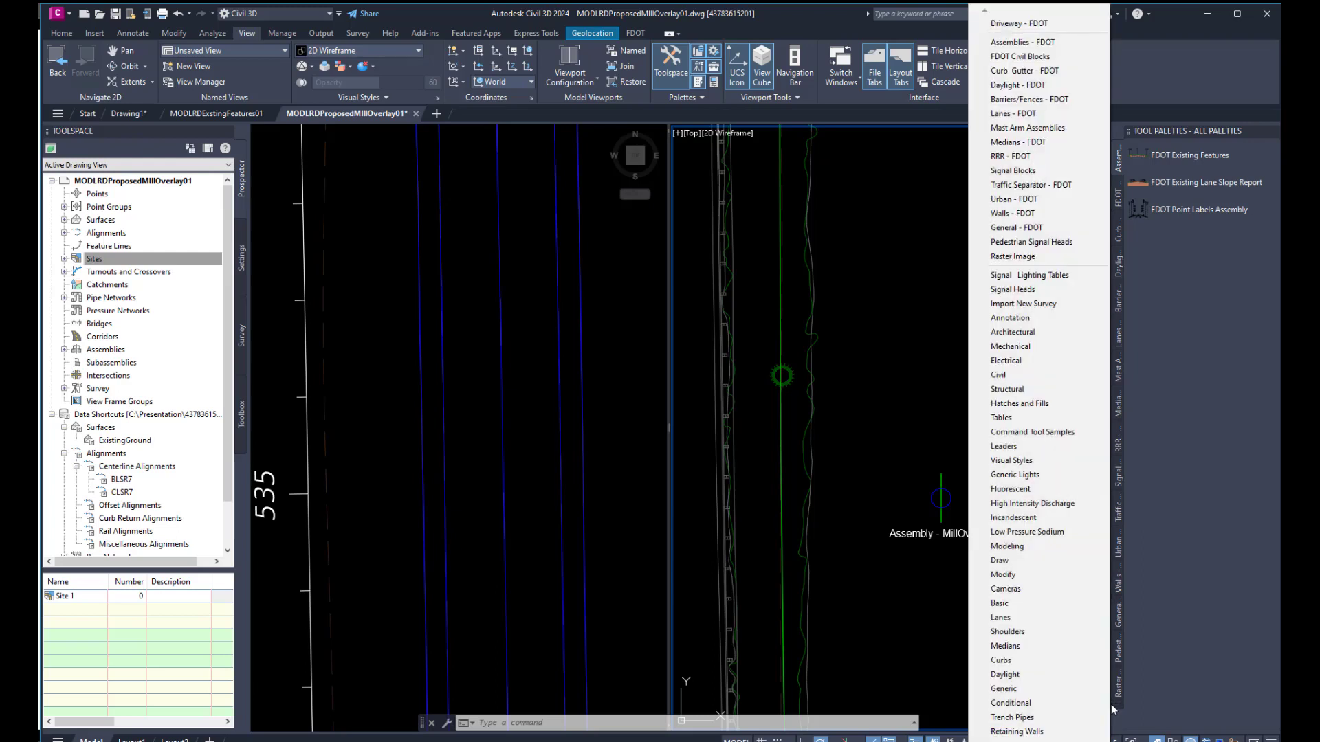
pyautogui.click(1054, 689)
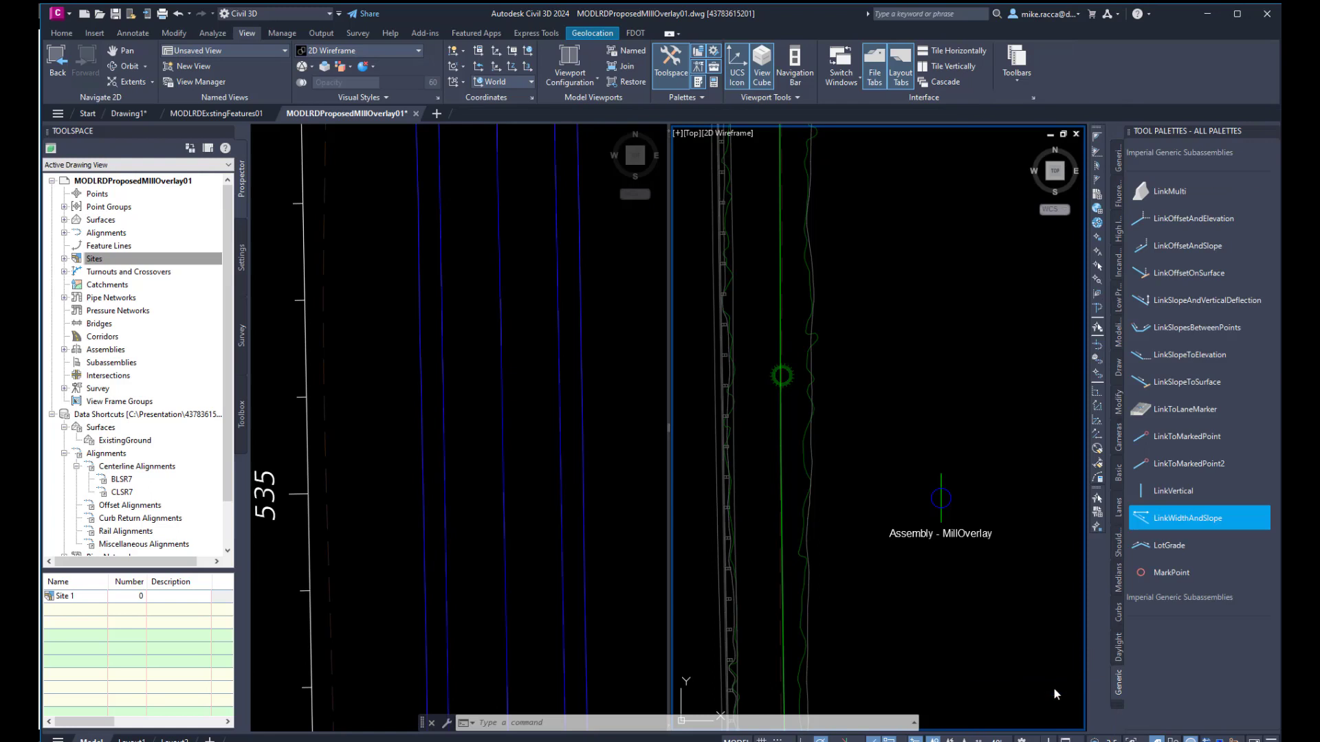
pyautogui.click(1161, 519)
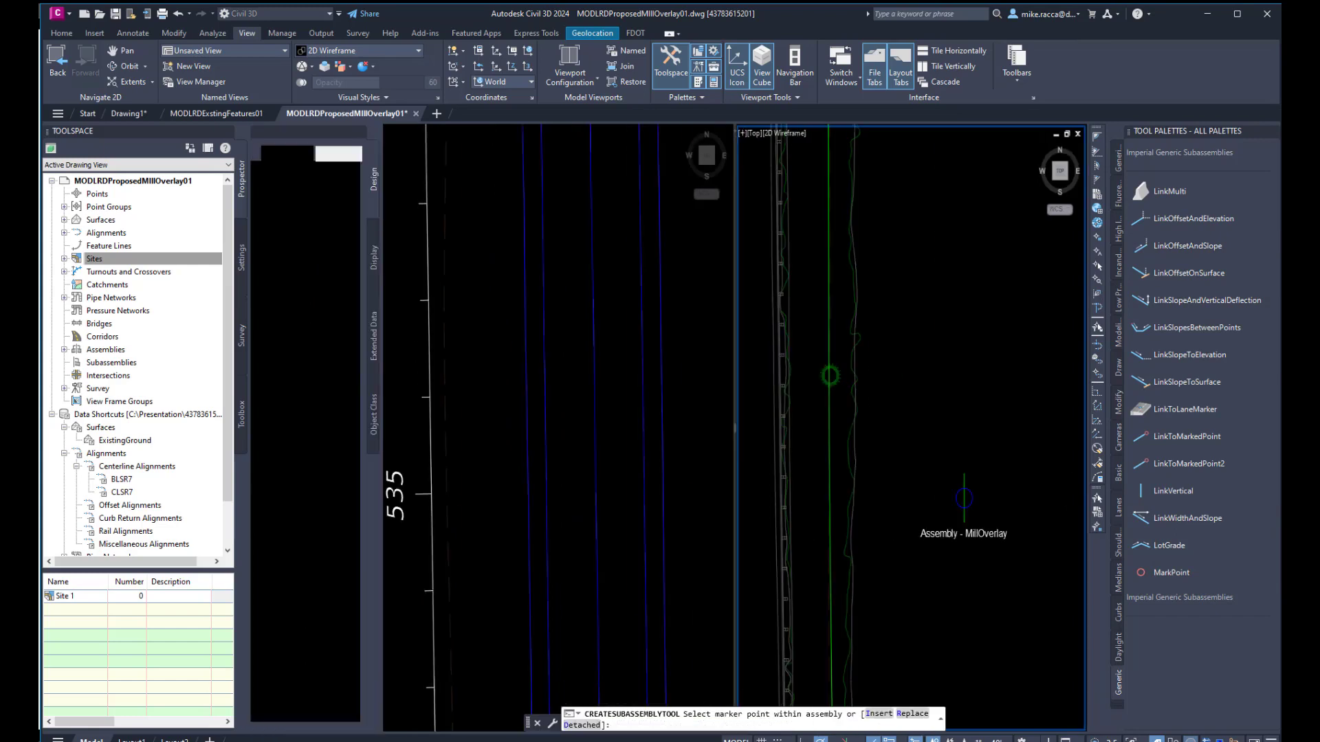
pyautogui.press('Escape')
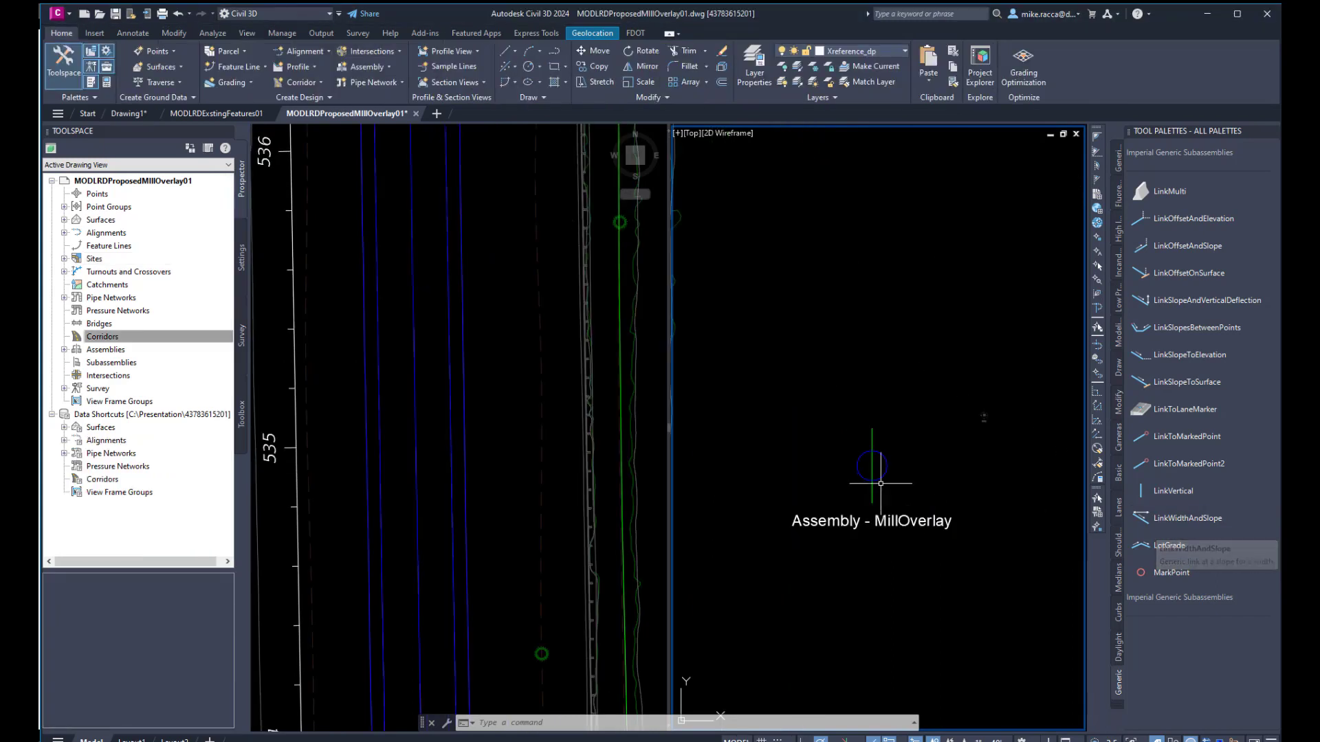
pyautogui.click(1187, 519)
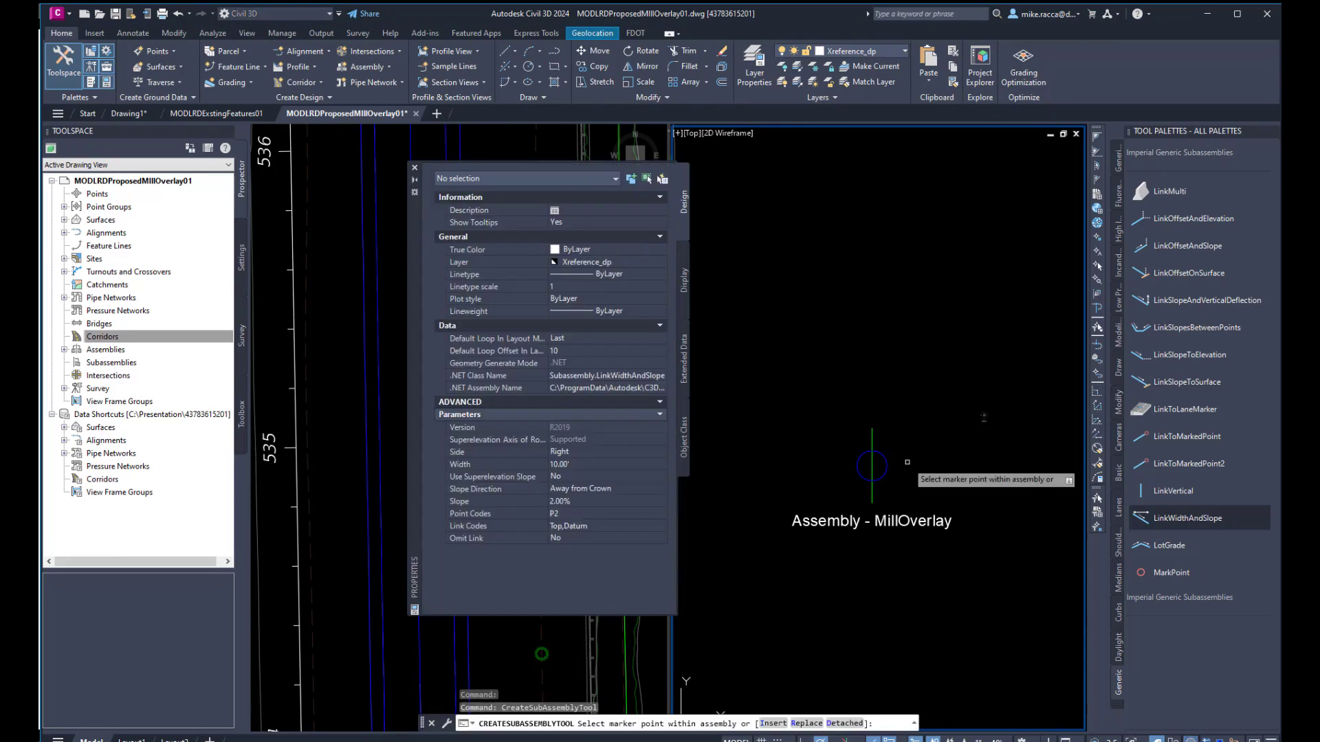
pyautogui.click(580, 500)
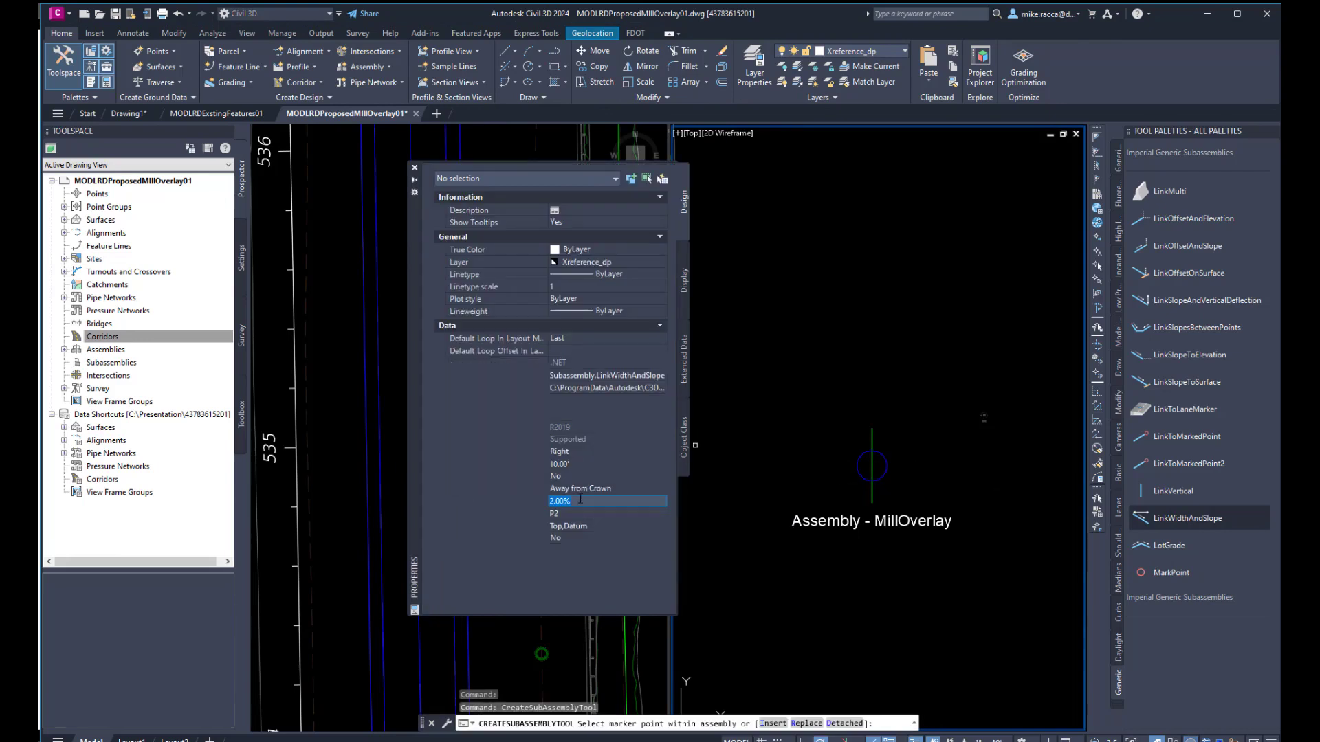
pyautogui.write('0')
pyautogui.press('Tab')
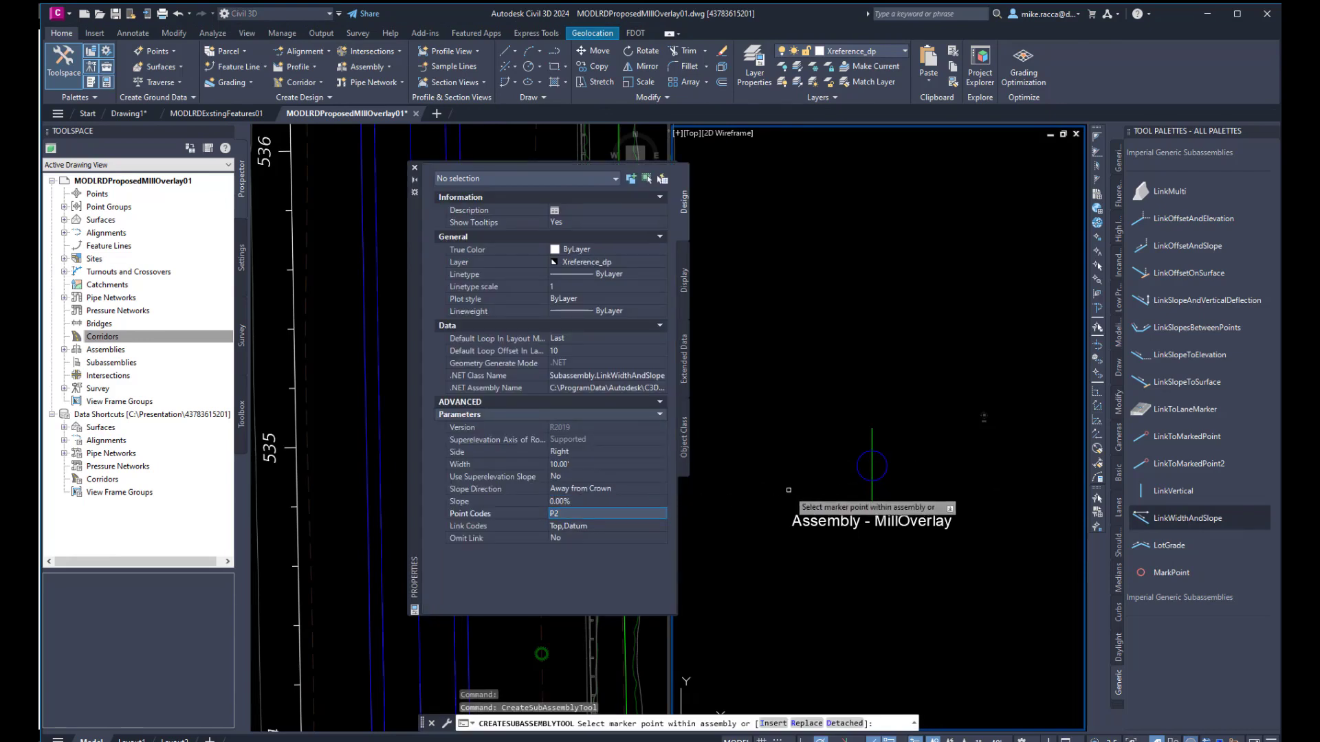
pyautogui.rightClick(897, 411)
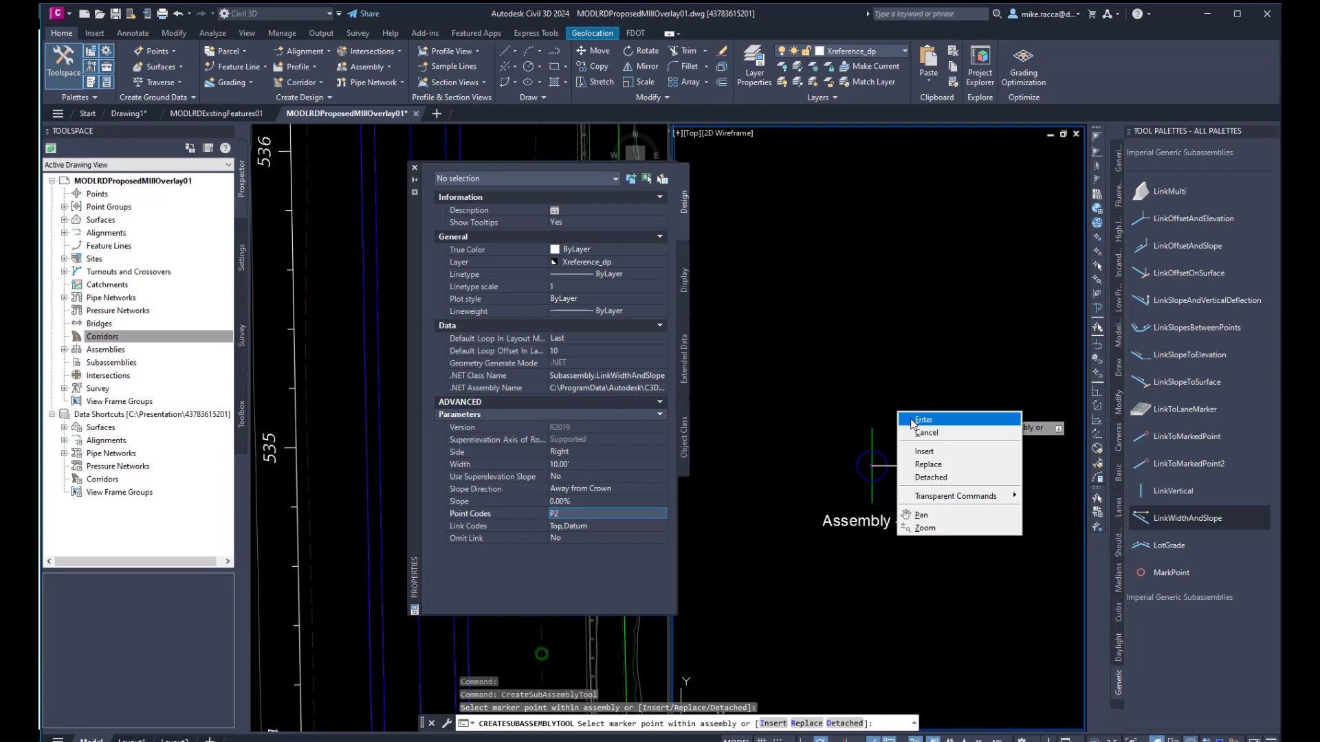
pyautogui.click(913, 420)
pyautogui.press('Return')
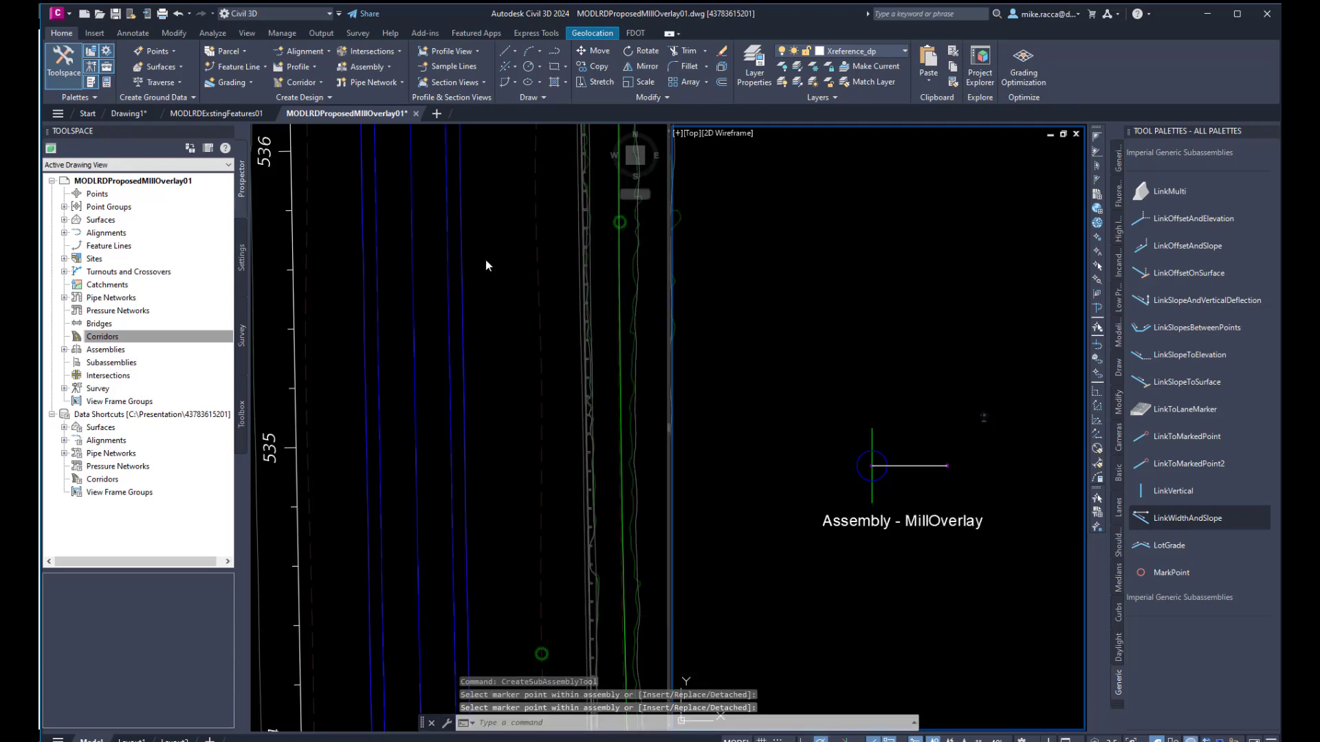
# Step: Start a new corridor and name it Corridor - MillingOverlay
pyautogui.click(303, 82)
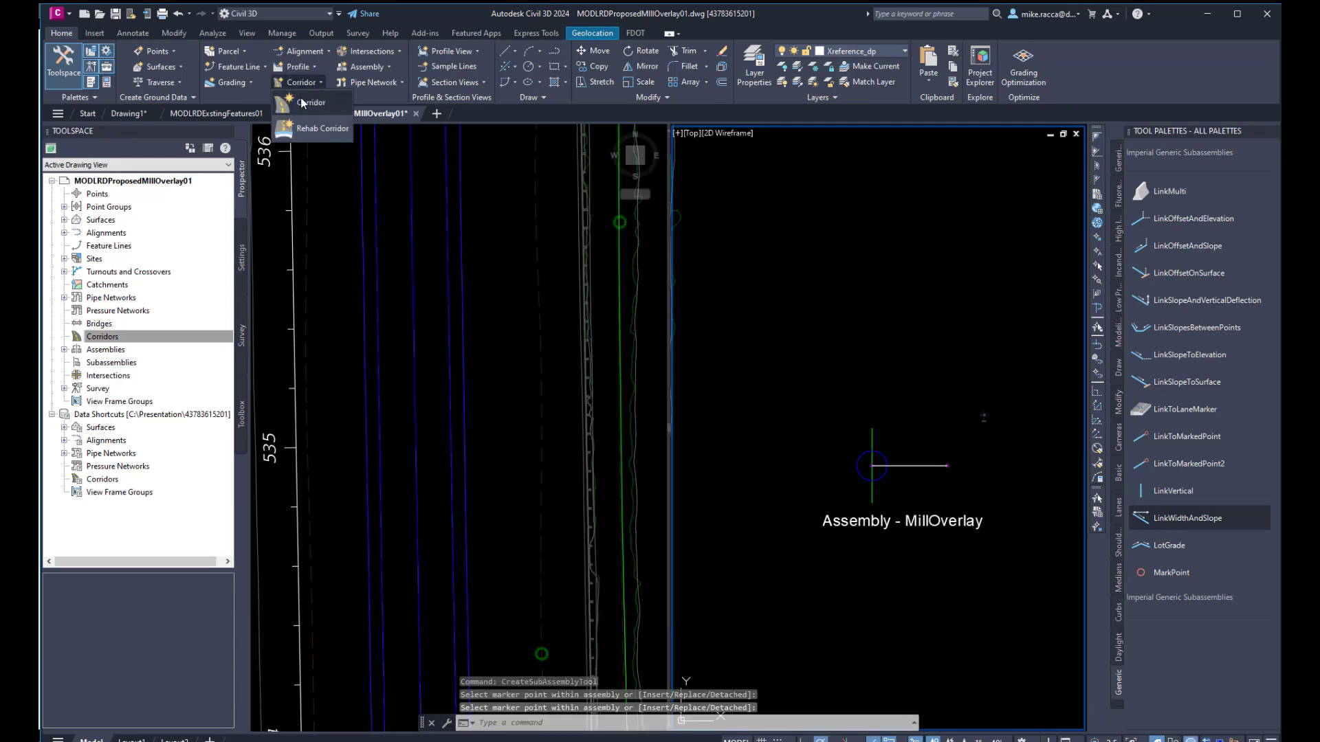
pyautogui.click(303, 103)
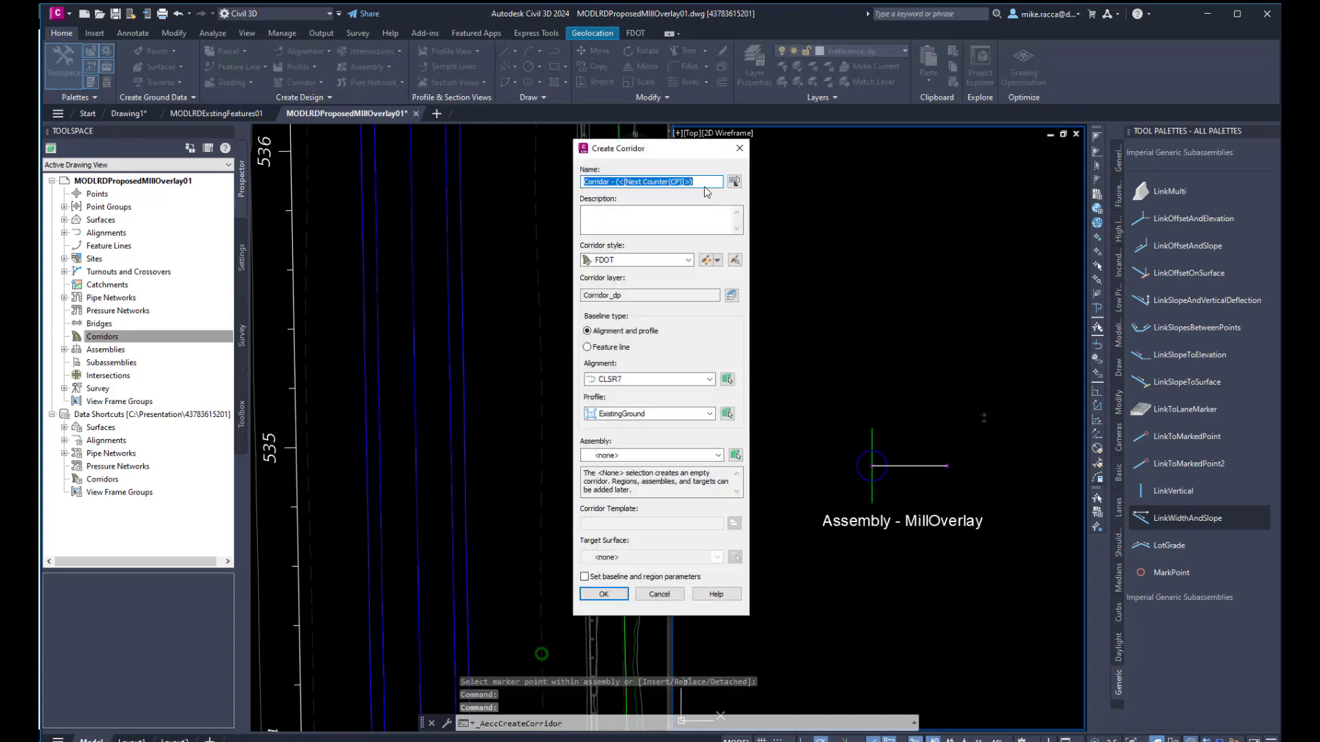
pyautogui.click(705, 184)
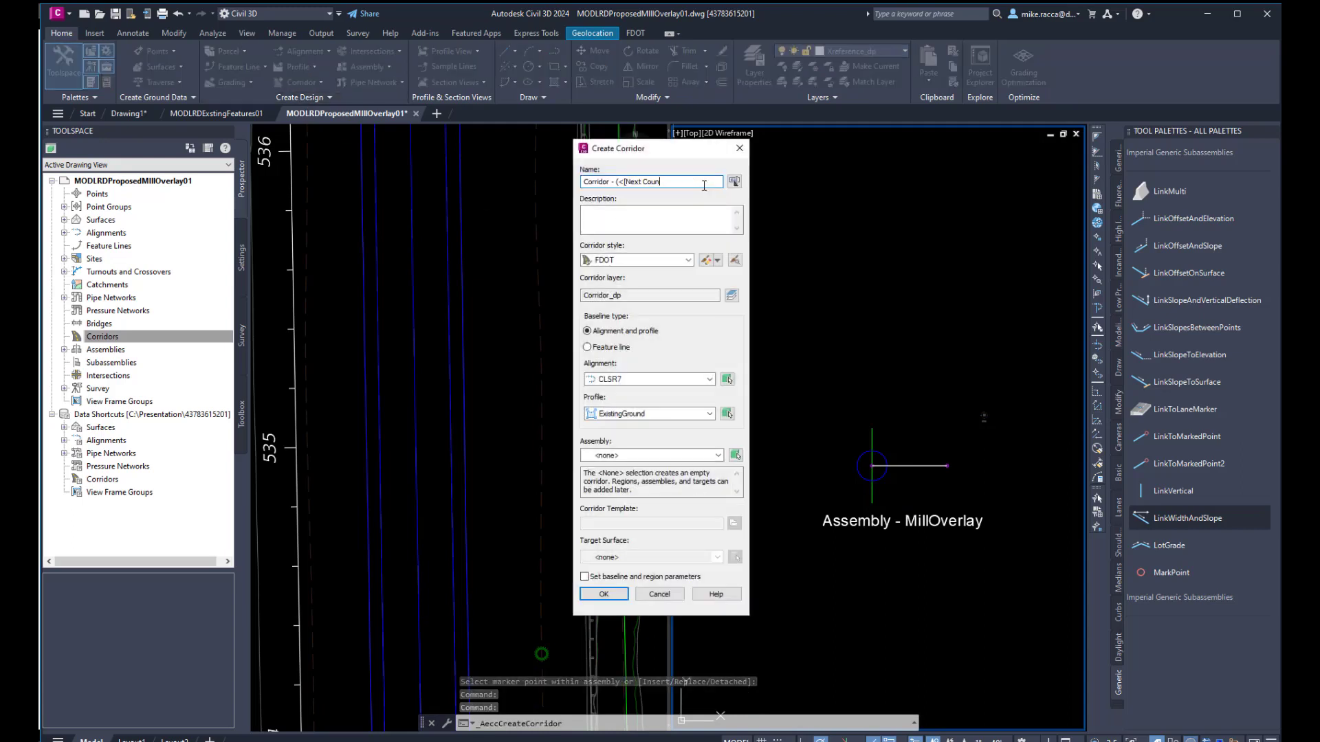
pyautogui.press('BackSpace')
pyautogui.press('BackSpace')
pyautogui.press('BackSpace')
pyautogui.press('BackSpace')
pyautogui.press('BackSpace')
pyautogui.press('BackSpace')
pyautogui.press('BackSpace')
pyautogui.press('BackSpace')
pyautogui.press('BackSpace')
pyautogui.press('BackSpace')
pyautogui.press('BackSpace')
pyautogui.press('BackSpace')
pyautogui.press('BackSpace')
pyautogui.press('BackSpace')
pyautogui.press('BackSpace')
pyautogui.press('BackSpace')
pyautogui.press('BackSpace')
pyautogui.press('BackSpace')
pyautogui.press('BackSpace')
pyautogui.press('BackSpace')
pyautogui.write('MillingOverlay')
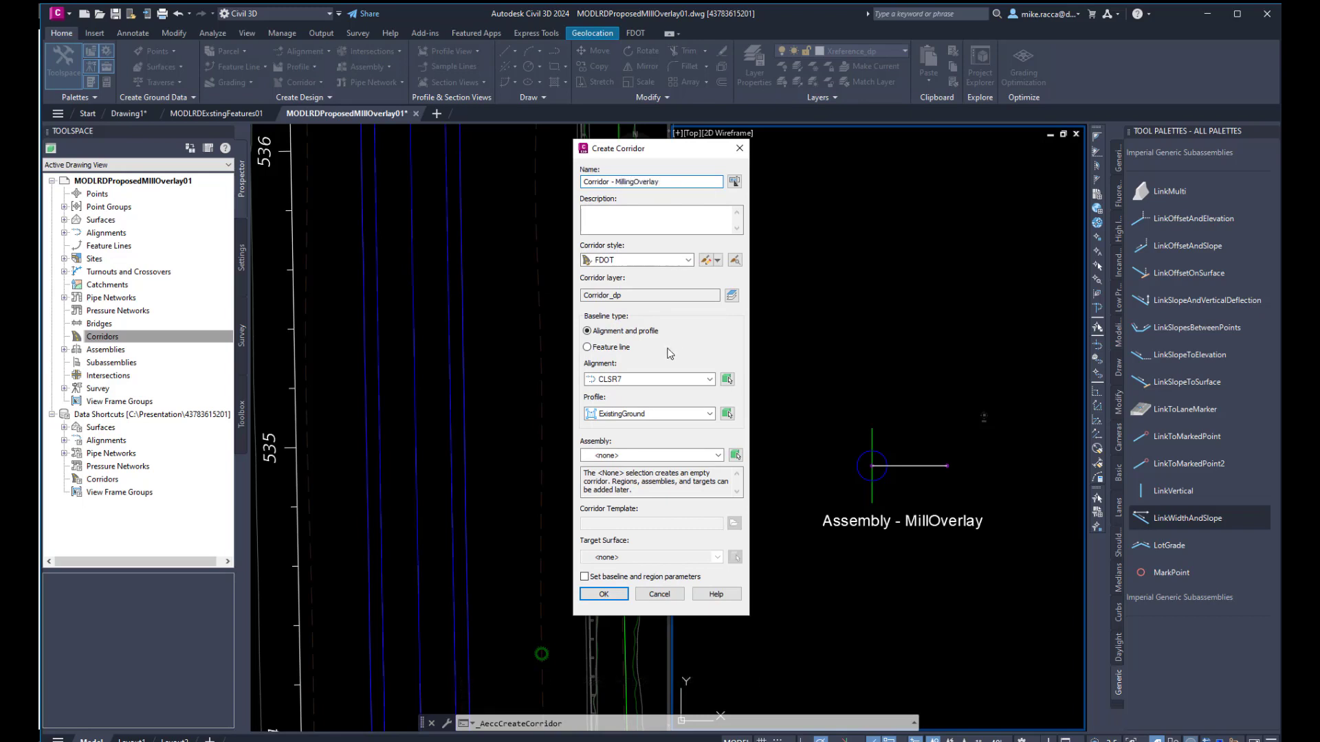
# Step: Create the corridor on the CLSR7 alignment with Assembly - MillOverlay and ExistingGround as target surface, continuing to its baseline and region parameters
pyautogui.click(639, 455)
pyautogui.click(620, 479)
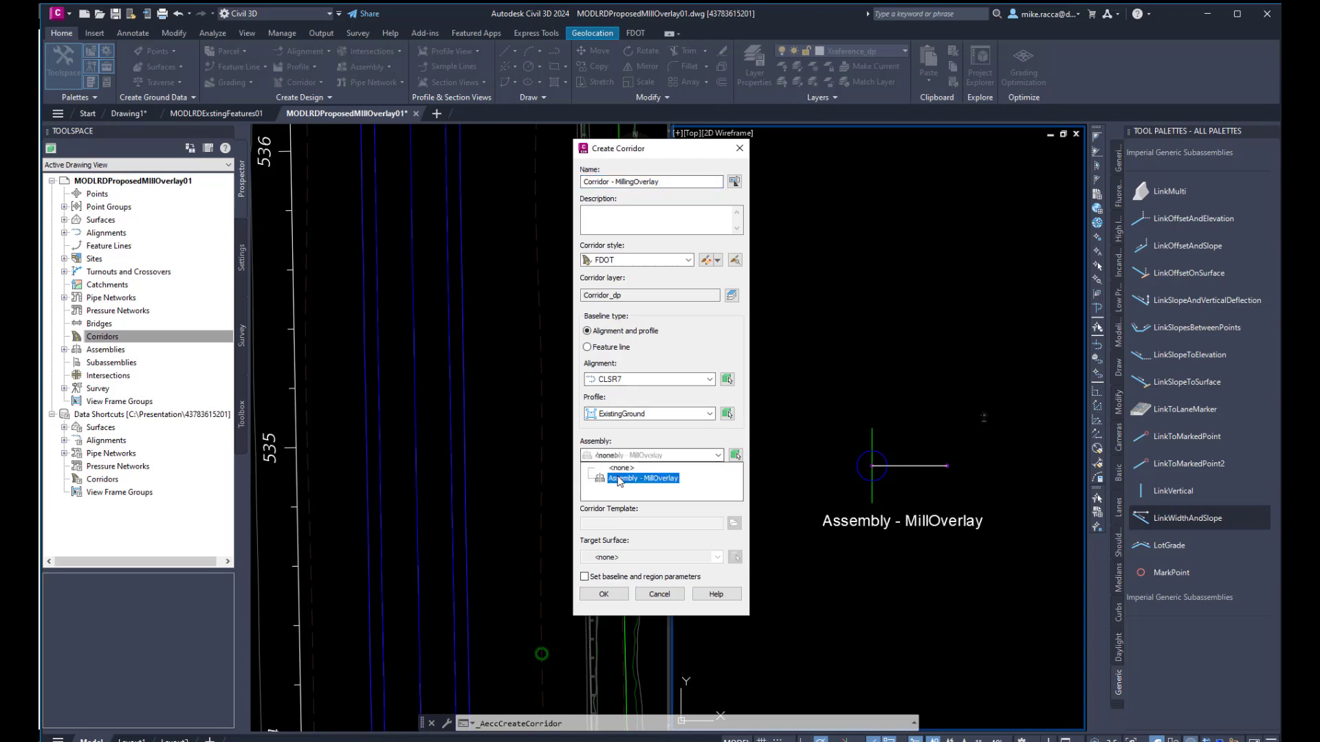
pyautogui.click(653, 557)
pyautogui.click(614, 581)
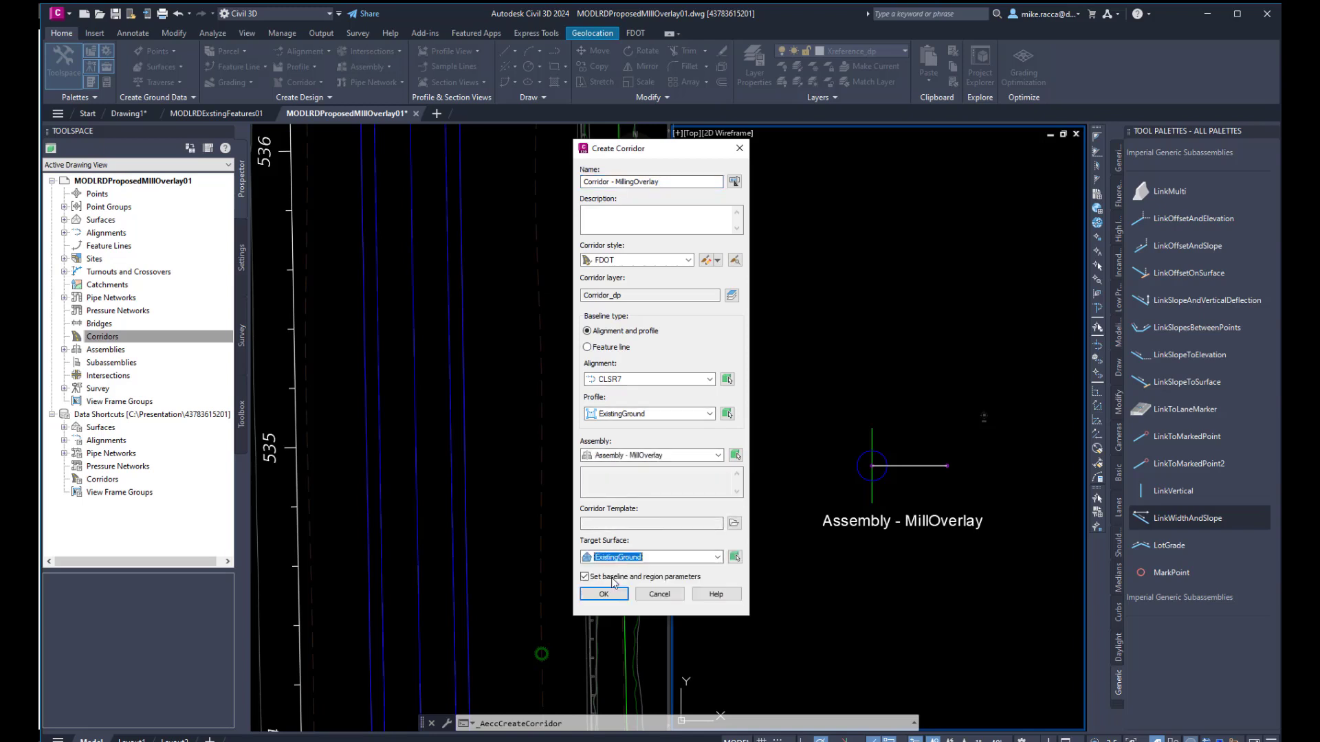
pyautogui.click(602, 594)
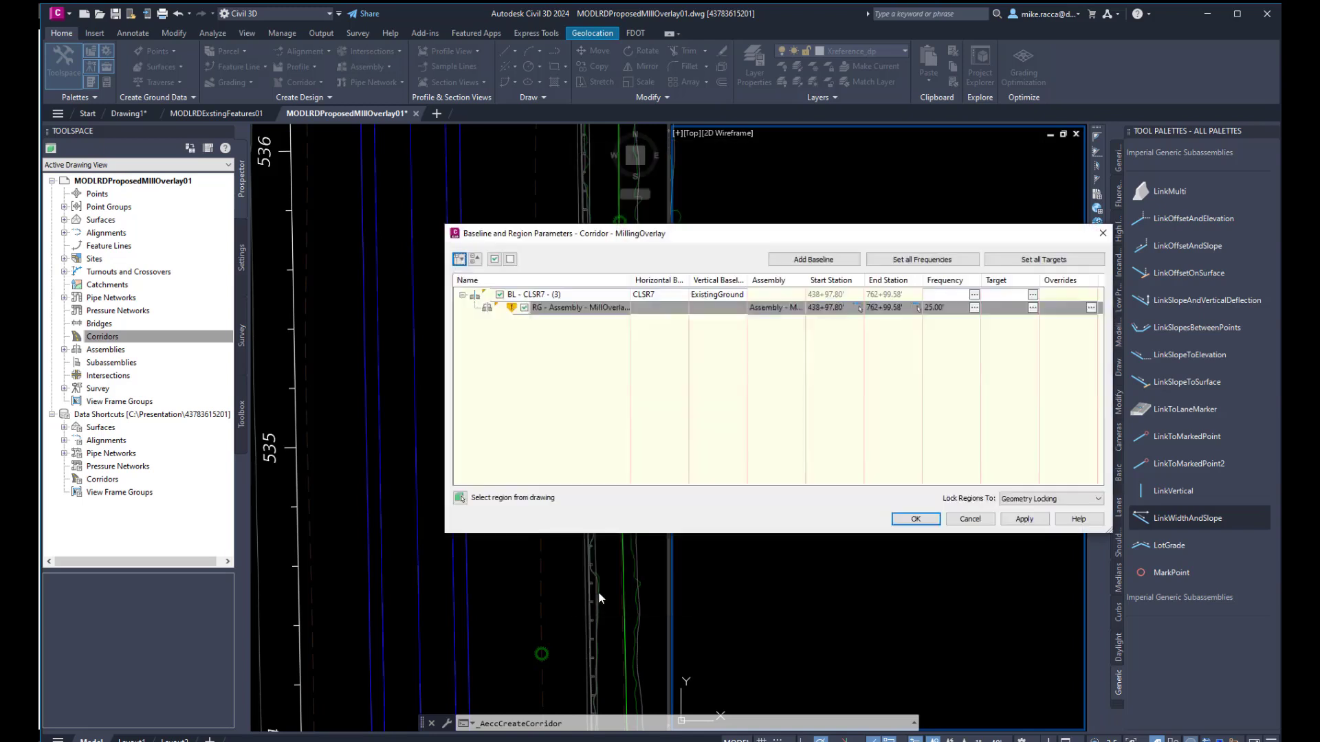
# Step: Set the corridor region's start station to 534+00 and enter 540+00 as its end station
pyautogui.click(835, 309)
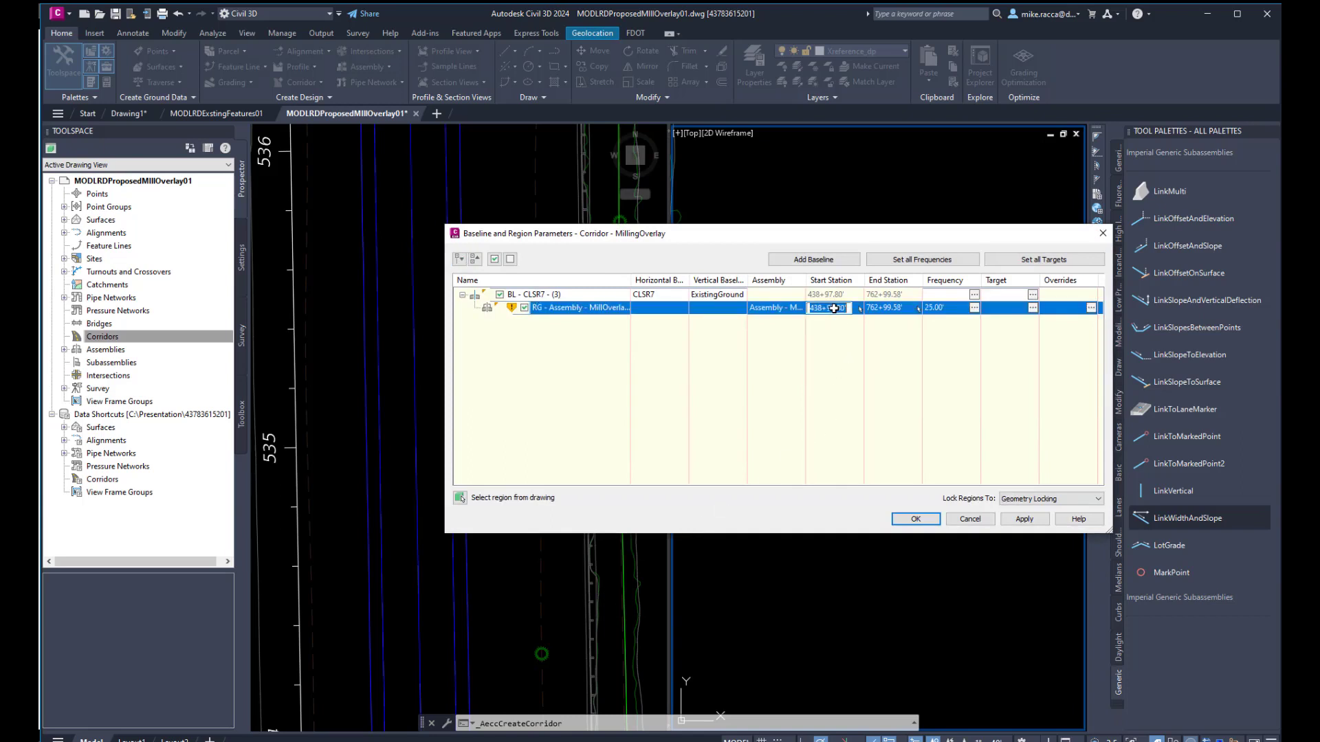
pyautogui.write('534+00')
pyautogui.click(894, 308)
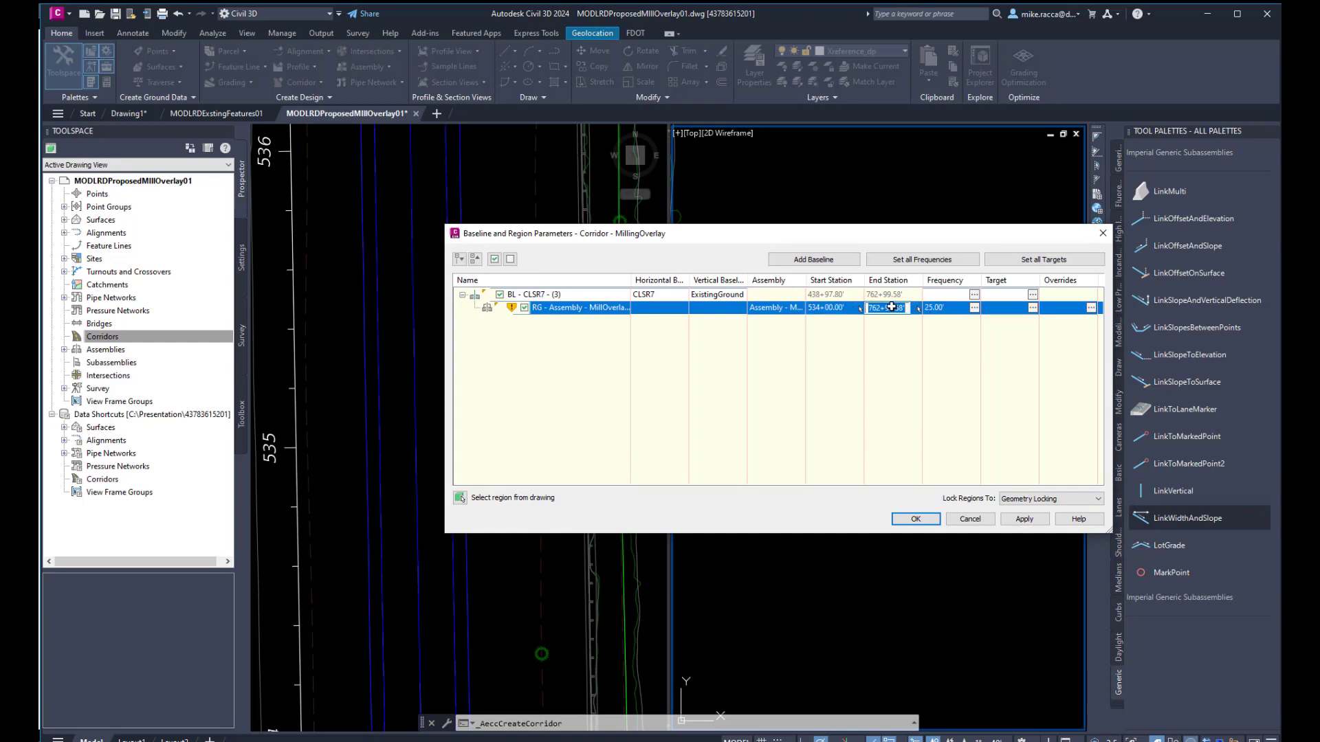
pyautogui.write('540+00')
# Step: Set the corridor region's assembly frequency to 100 ft along tangents, for the curve increment and along spirals
pyautogui.click(974, 308)
pyautogui.click(706, 254)
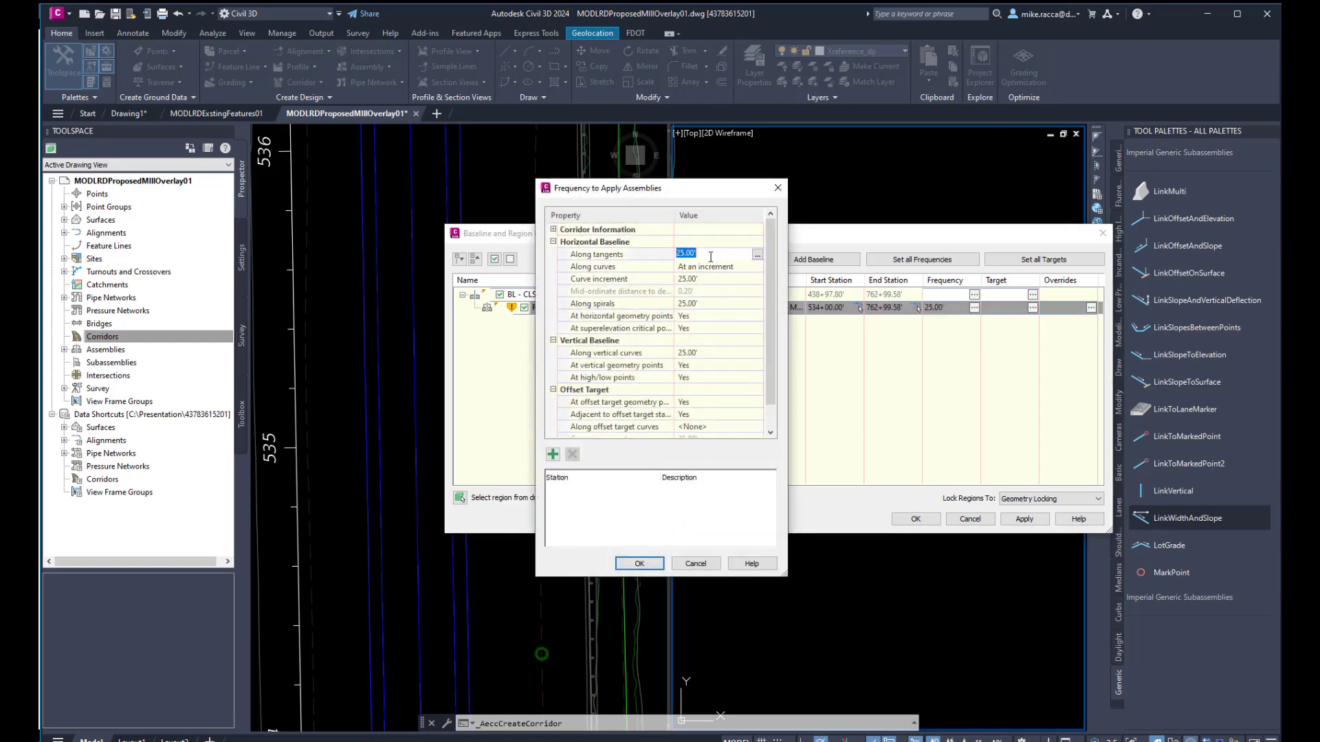
pyautogui.write('100')
pyautogui.press('Return')
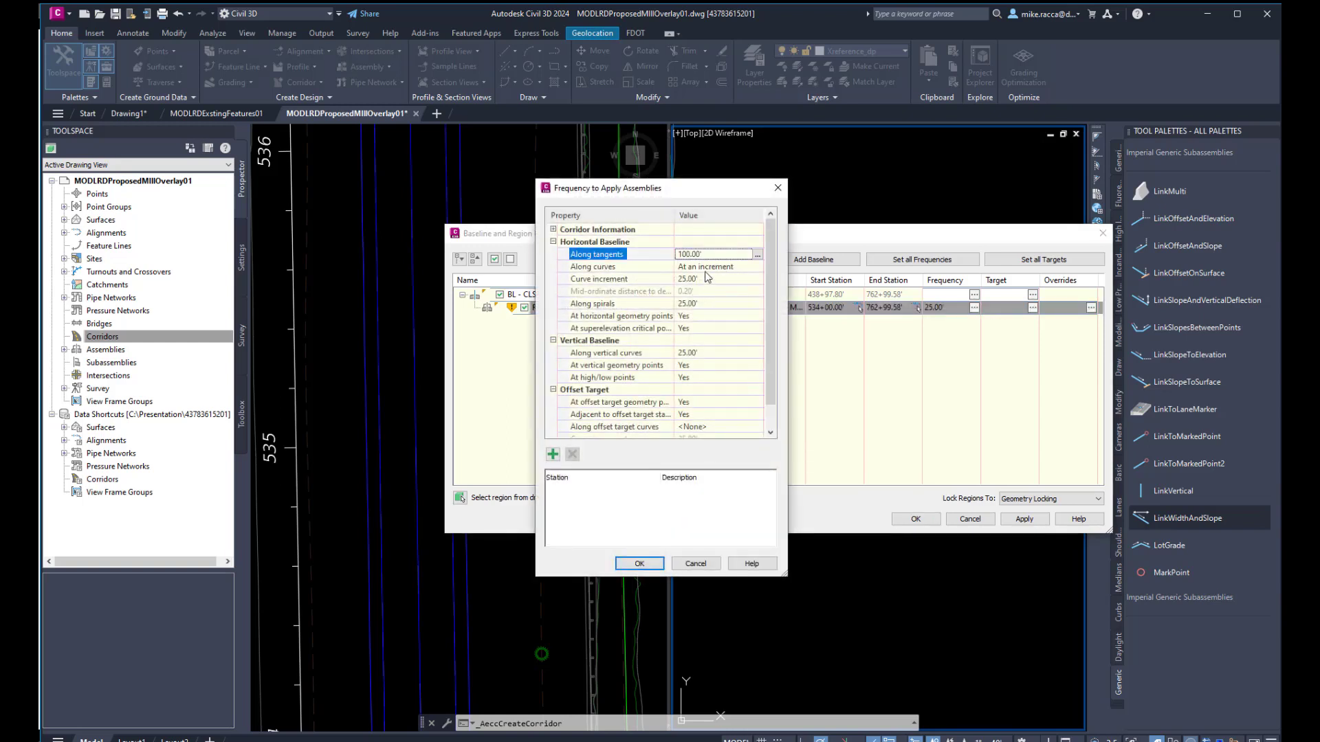
pyautogui.click(706, 278)
pyautogui.write('100')
pyautogui.press('Return')
pyautogui.click(706, 303)
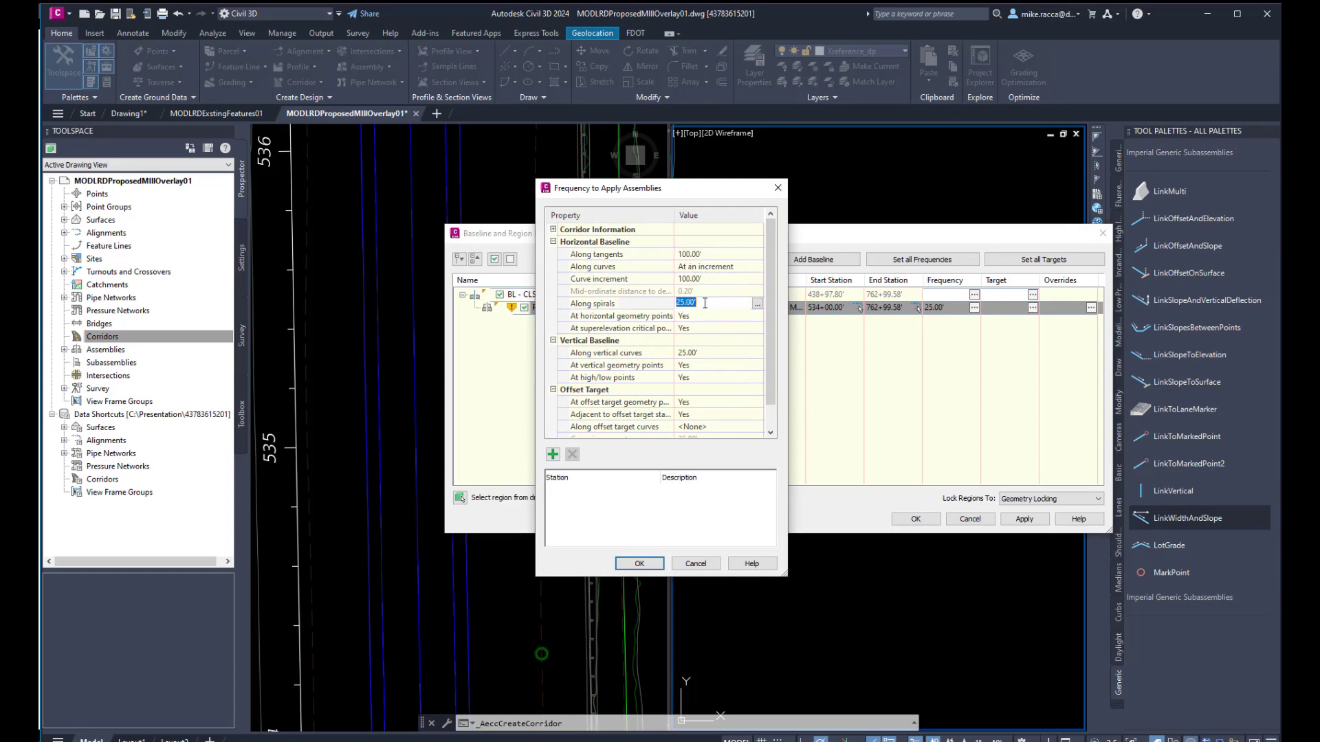
pyautogui.write('100')
pyautogui.press('Return')
# Step: Turn off assembly application at horizontal geometry points and at superelevation critical points for the region
pyautogui.click(708, 317)
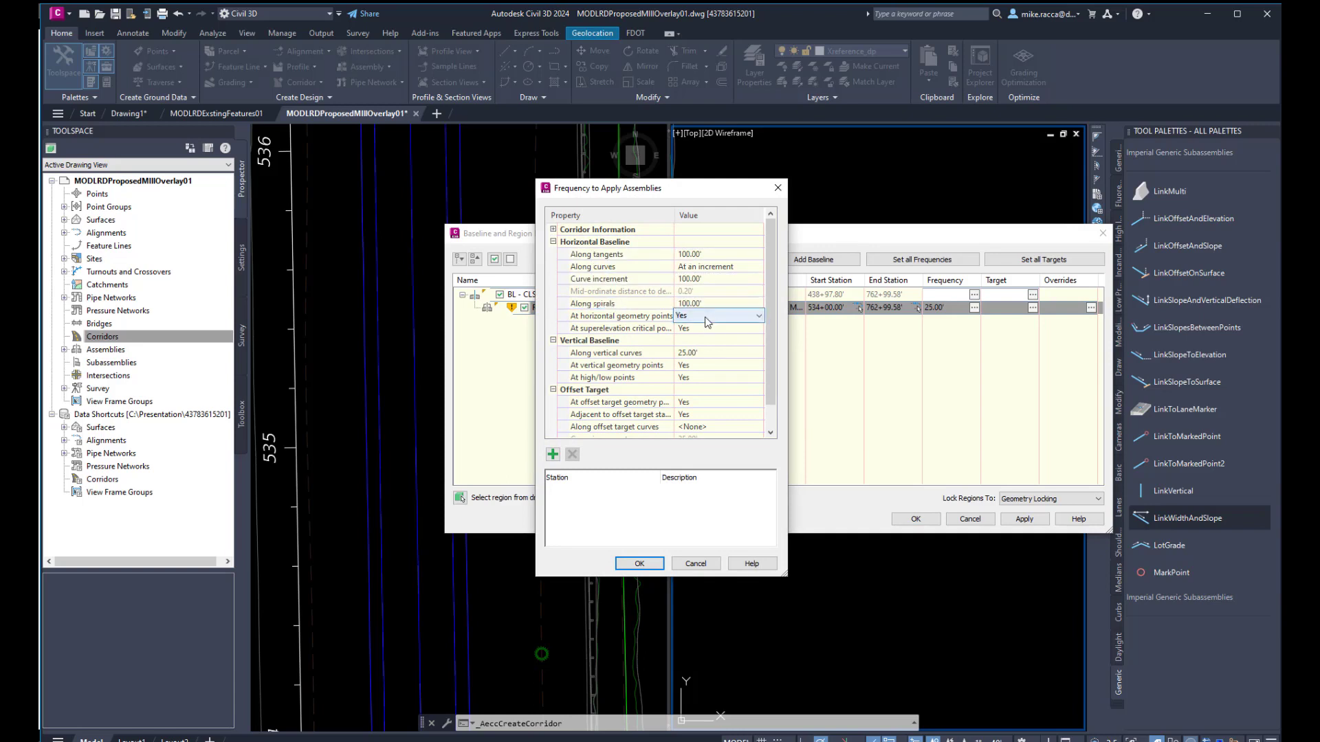
pyautogui.click(706, 317)
pyautogui.click(705, 342)
pyautogui.click(704, 328)
pyautogui.click(704, 328)
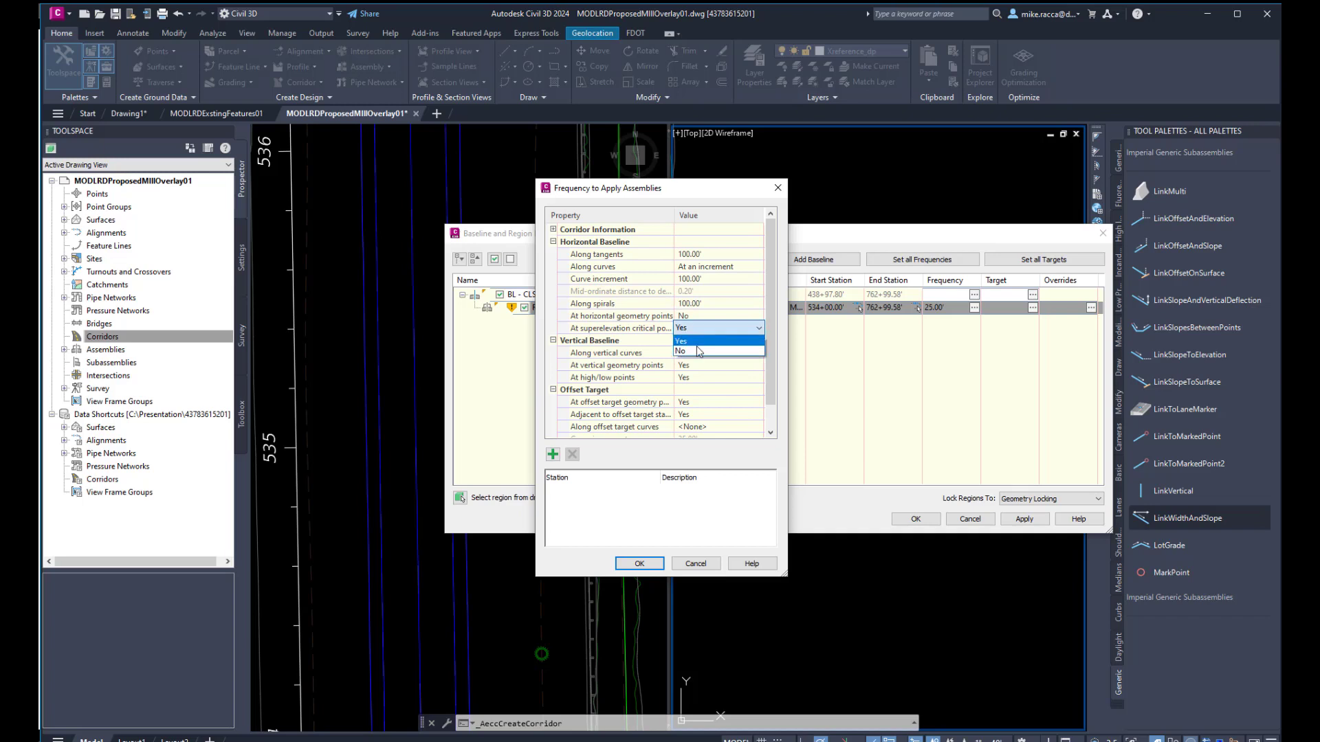
pyautogui.click(705, 341)
# Step: Set the vertical curve frequency to 100 ft and turn off application at vertical geometry points and high/low points
pyautogui.click(703, 353)
pyautogui.write('1')
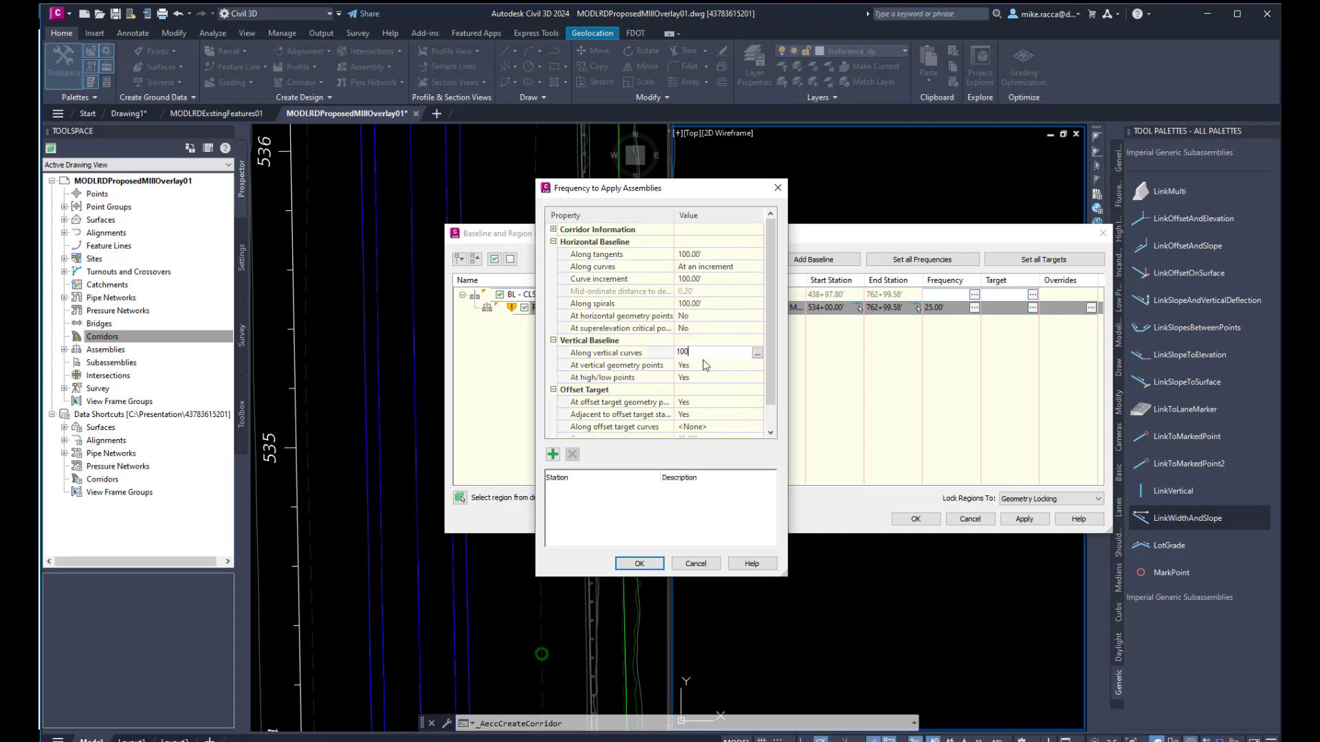
pyautogui.write('00')
pyautogui.press('Return')
pyautogui.click(705, 366)
pyautogui.click(705, 365)
pyautogui.click(698, 387)
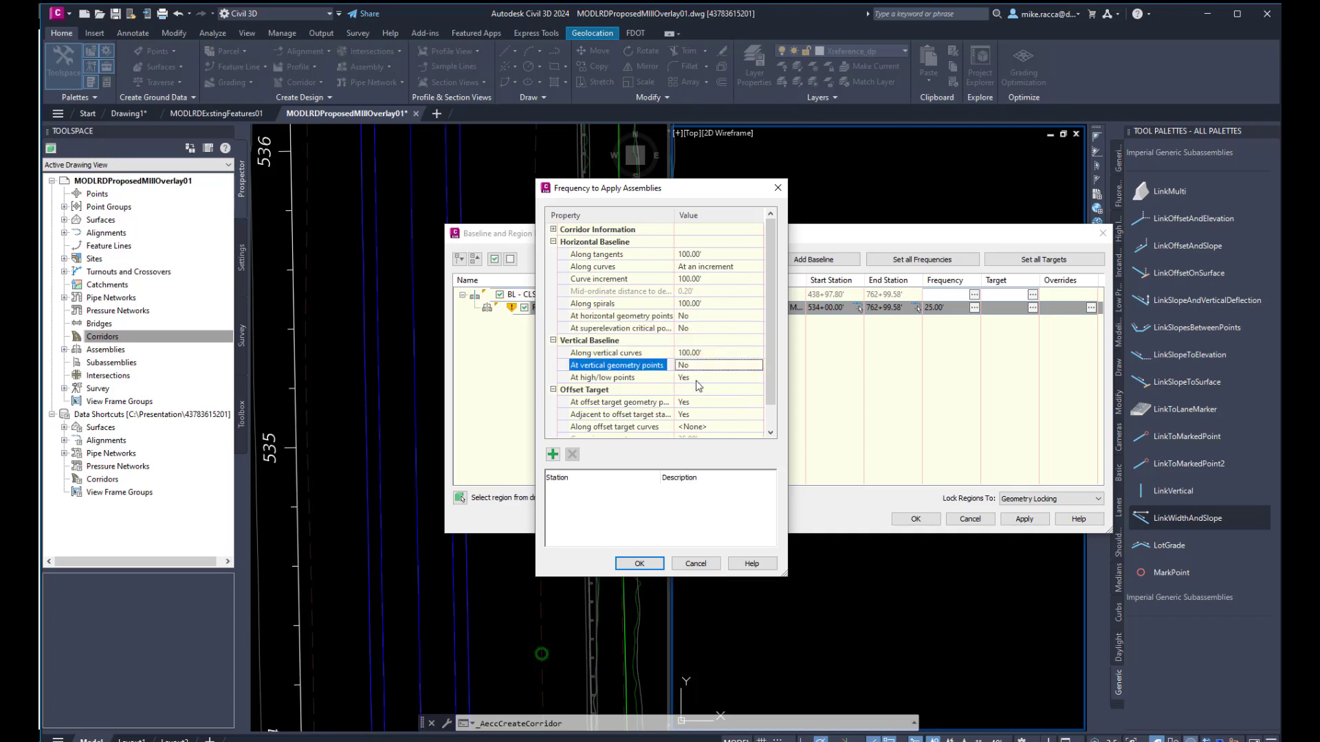
pyautogui.click(698, 377)
pyautogui.click(698, 378)
pyautogui.click(701, 402)
# Step: Set the offset target geometry points and adjacent-to-offset-target options to No, and accept the frequency settings
pyautogui.click(703, 404)
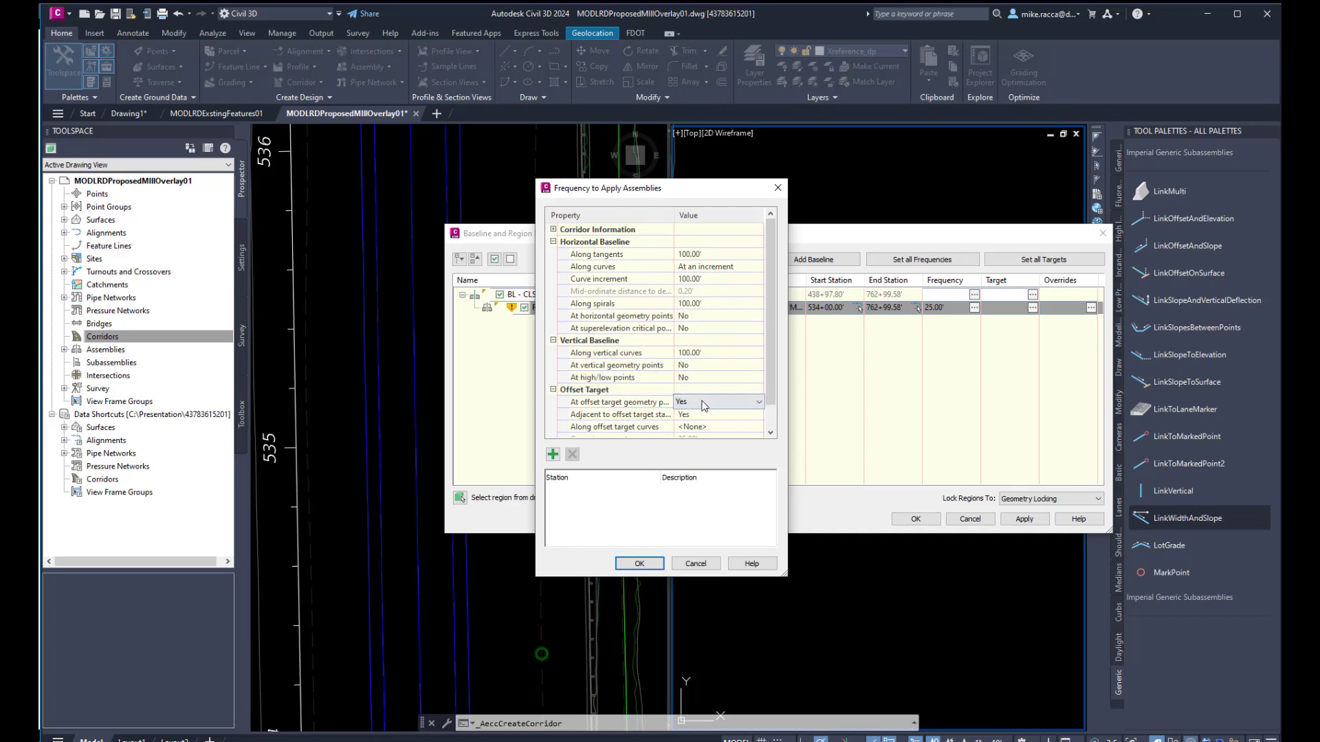
pyautogui.click(703, 405)
pyautogui.click(698, 425)
pyautogui.click(698, 414)
pyautogui.click(697, 415)
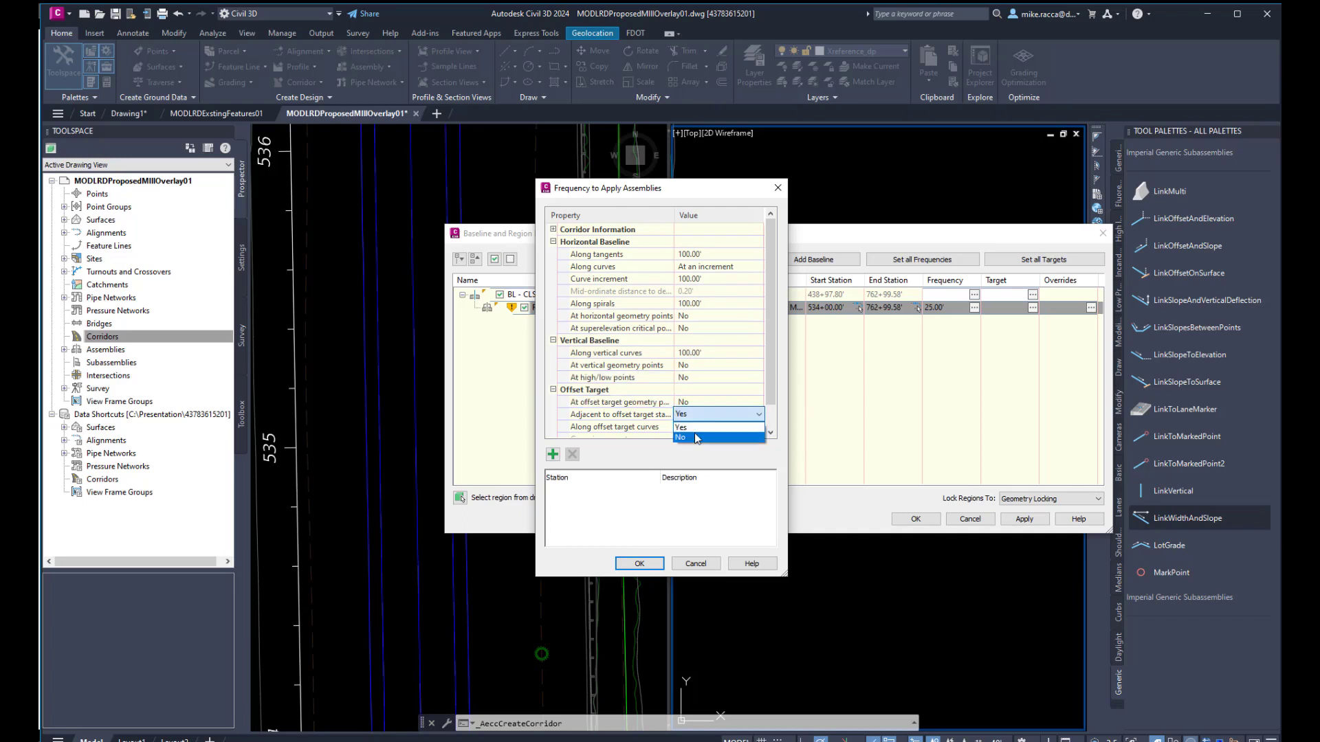
pyautogui.click(698, 438)
pyautogui.click(640, 564)
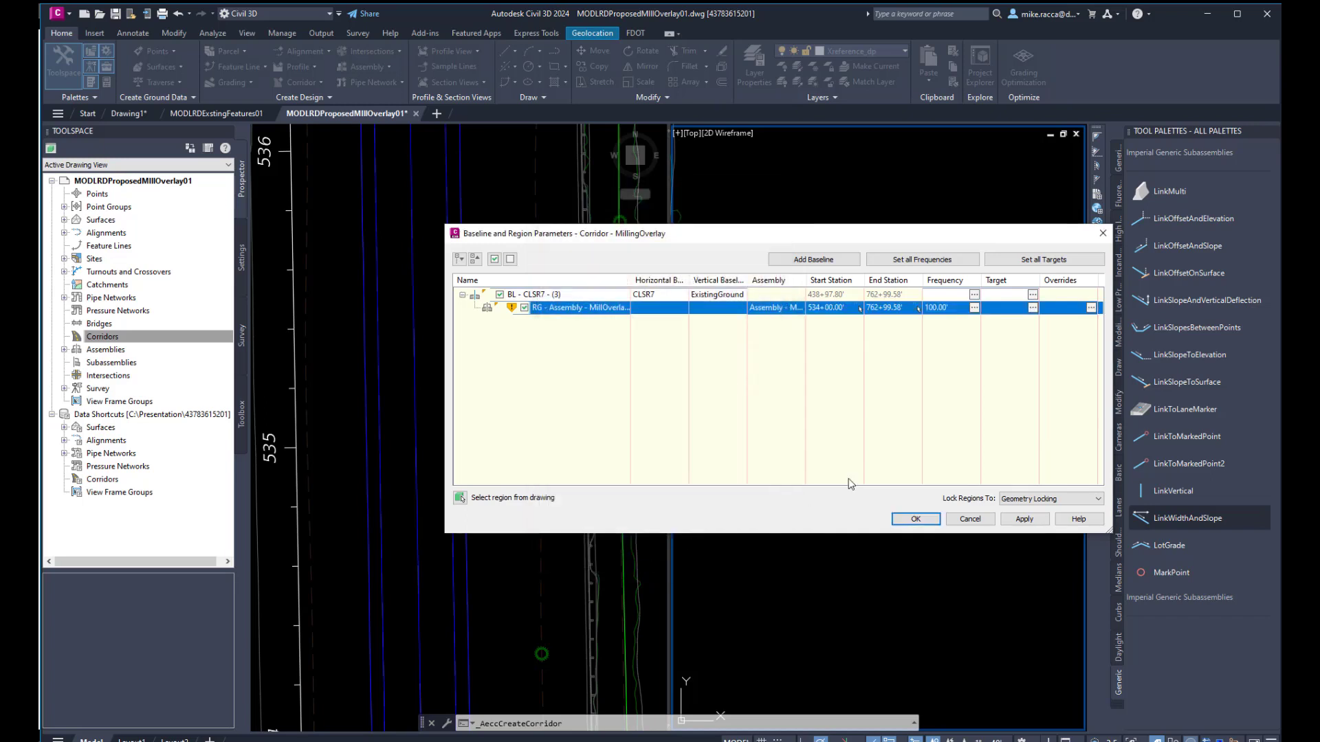
# Step: Map the LinkWidthAndSlope offset target to the ShoulderLT feature line picked in the drawing and accept the mapping
pyautogui.click(1032, 308)
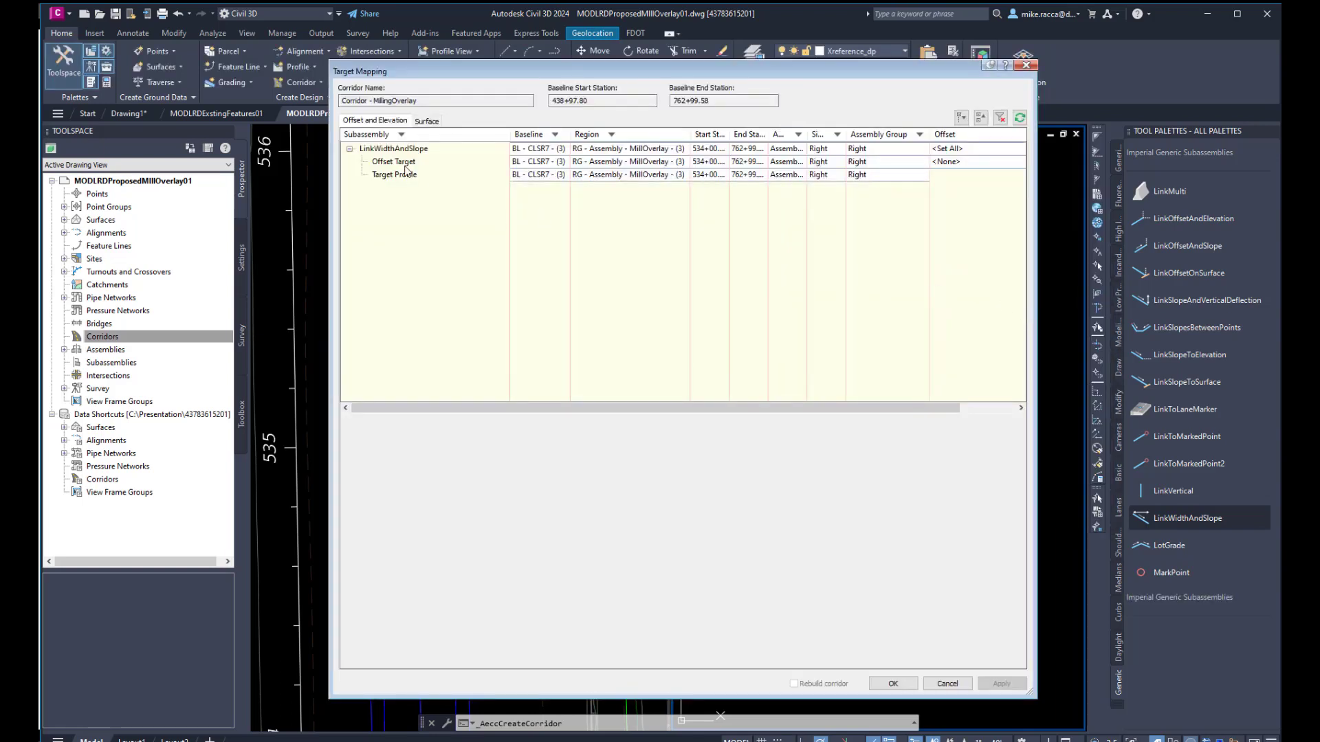
pyautogui.click(406, 163)
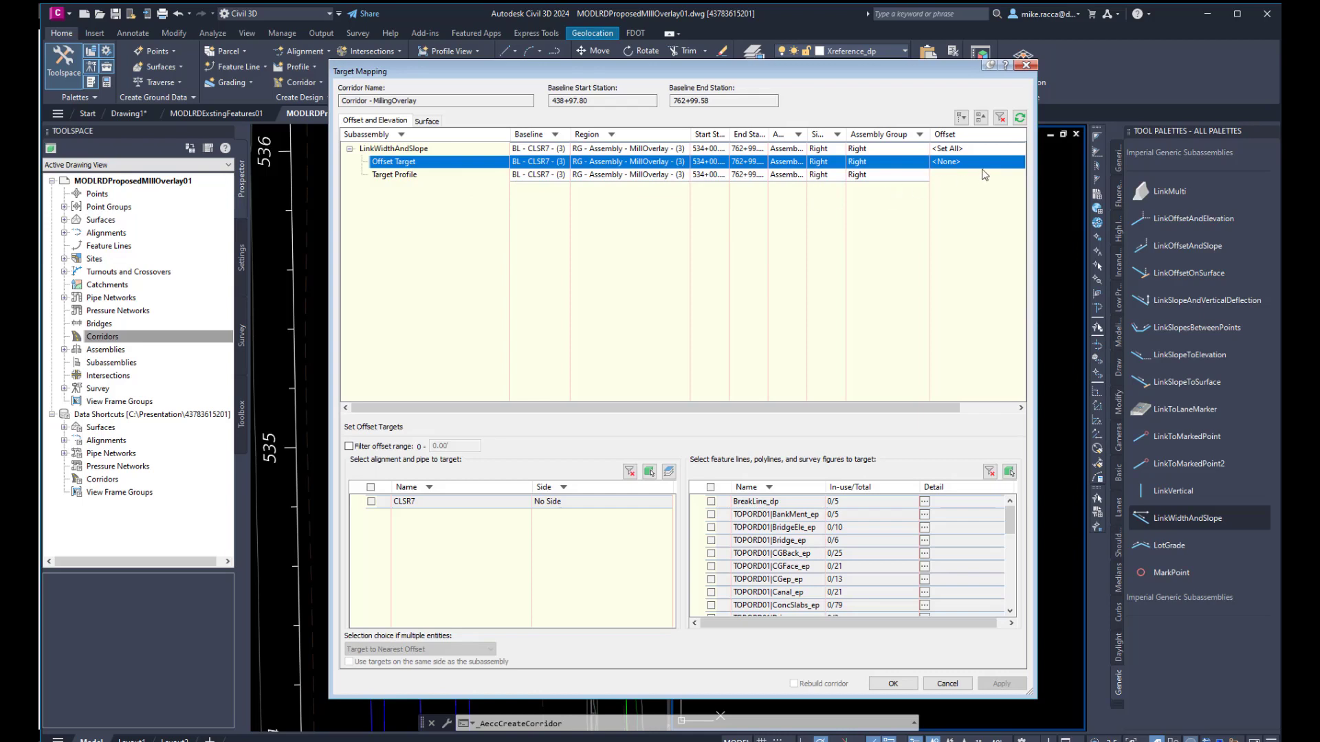
pyautogui.hscroll(1, 966, 165)
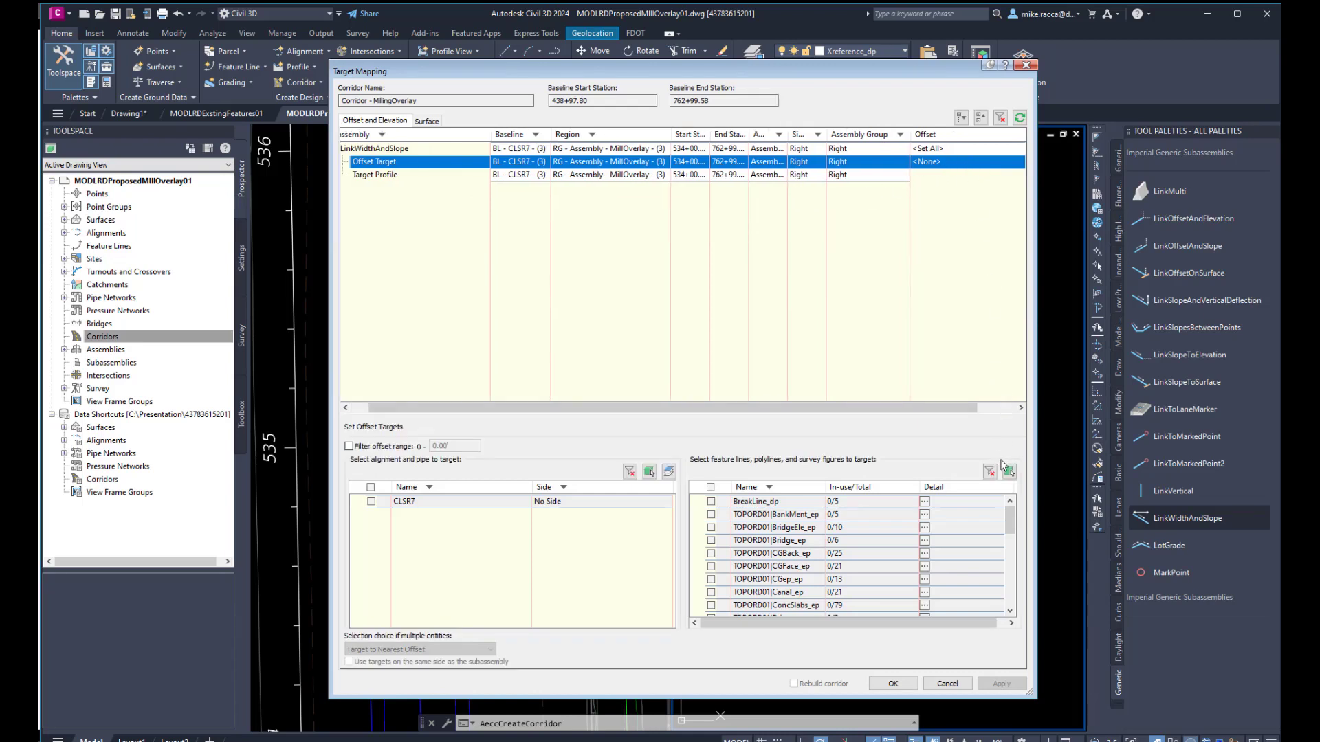
pyautogui.click(1009, 472)
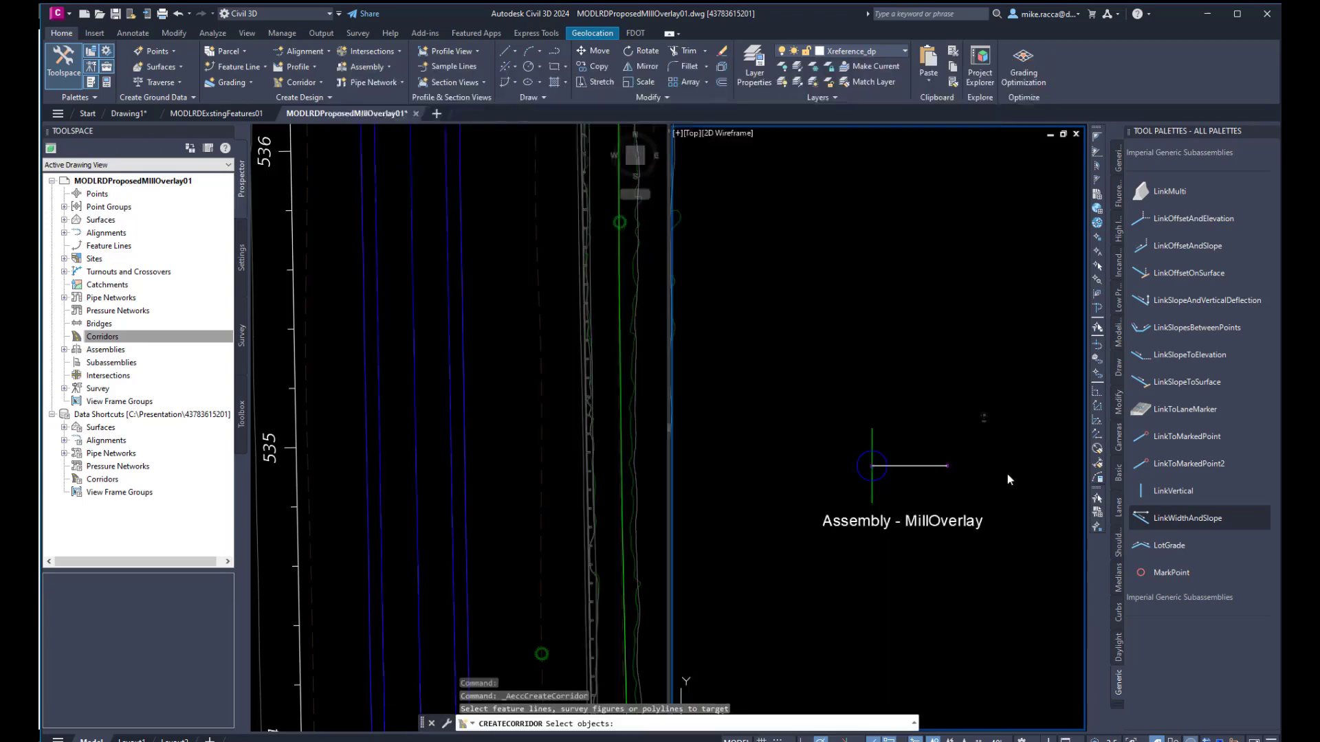
pyautogui.click(372, 428)
pyautogui.click(370, 444)
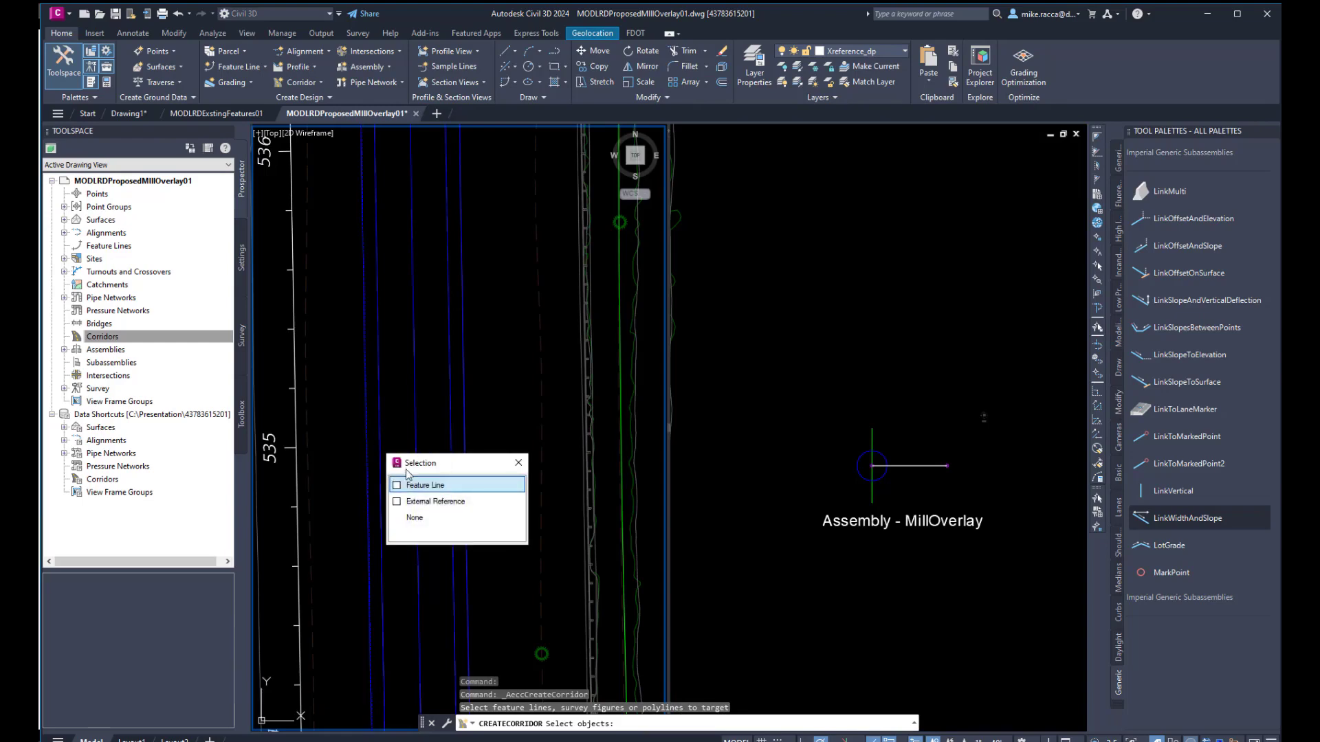
pyautogui.click(421, 486)
pyautogui.press('Return')
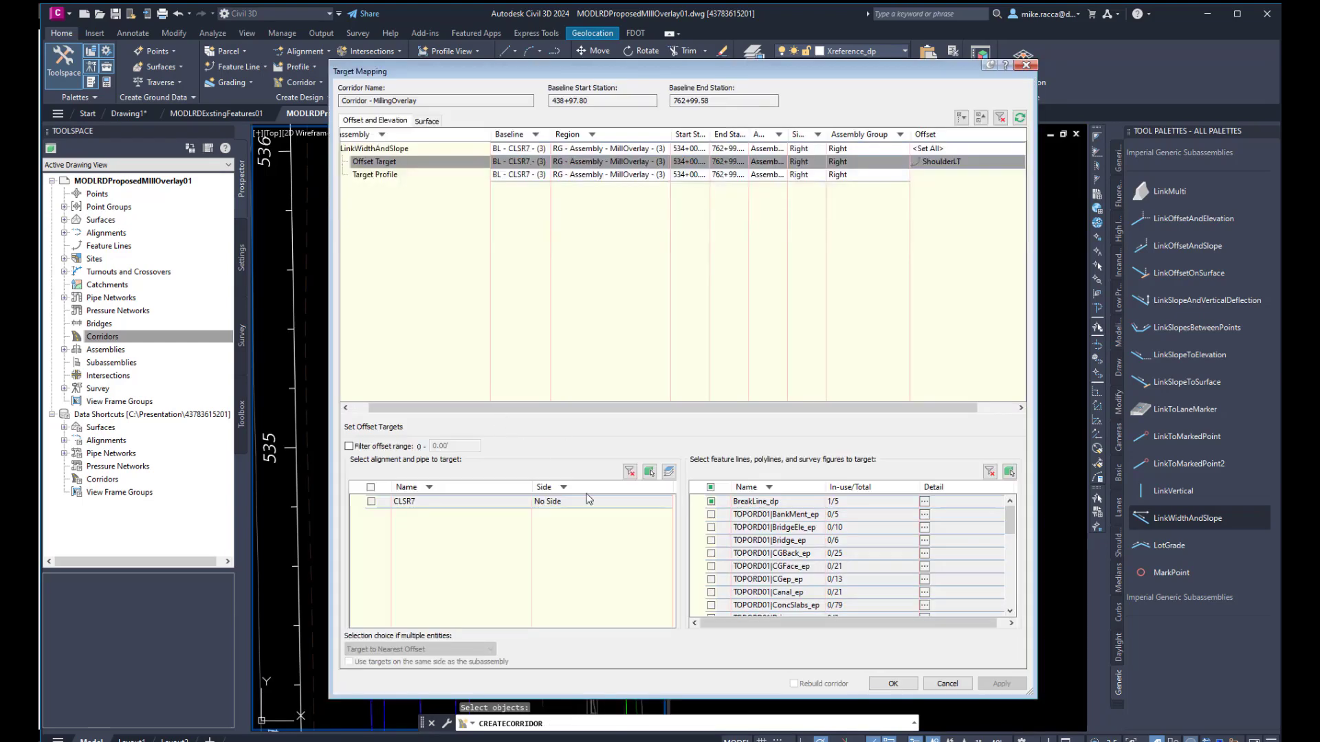
pyautogui.click(877, 682)
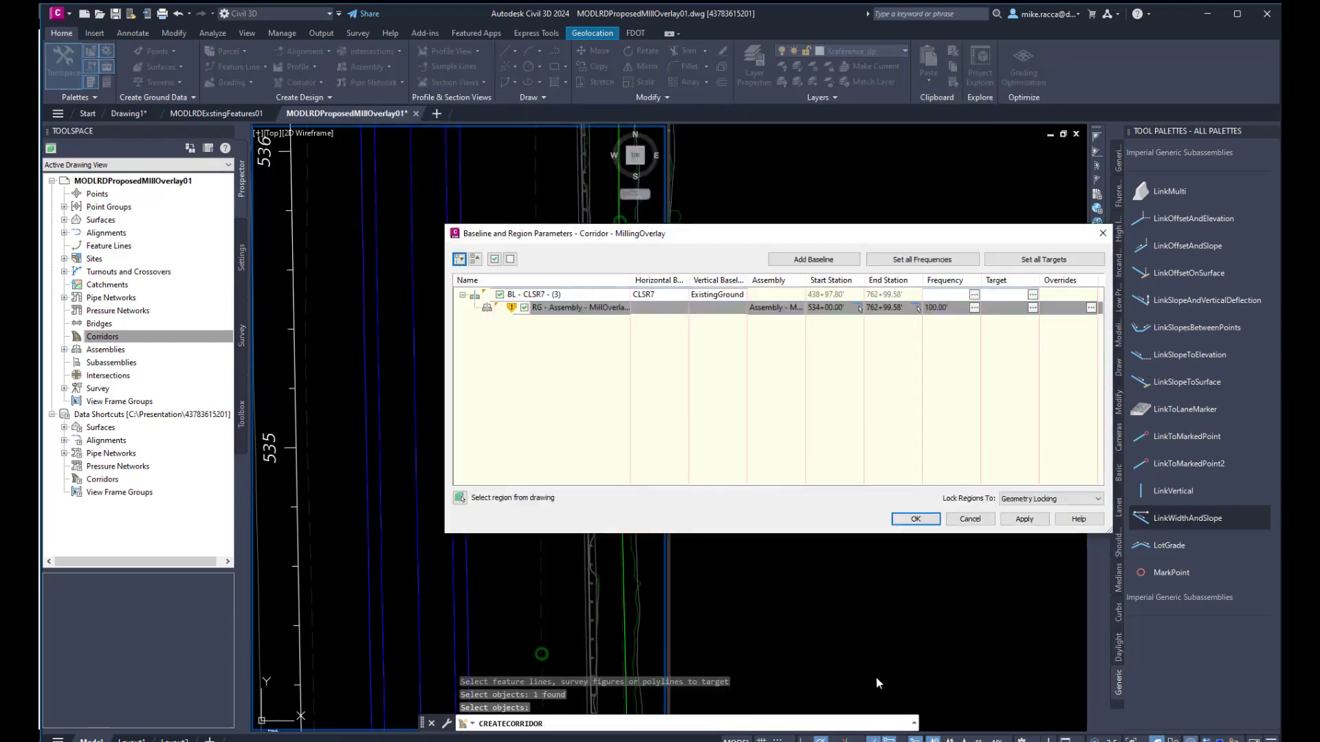
# Step: Accept the baseline and region parameters and rebuild the MillingOverlay corridor
pyautogui.click(915, 519)
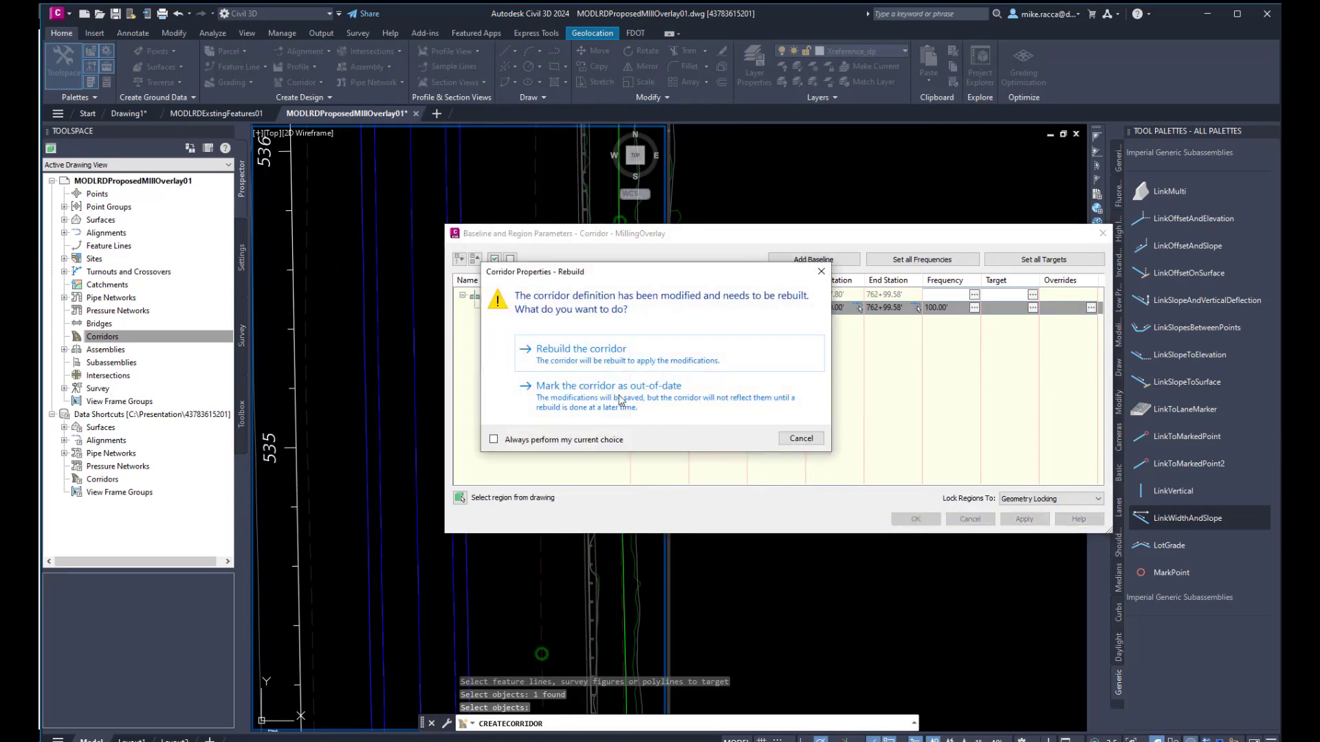
pyautogui.click(578, 346)
pyautogui.scroll(-2, 354, 376)
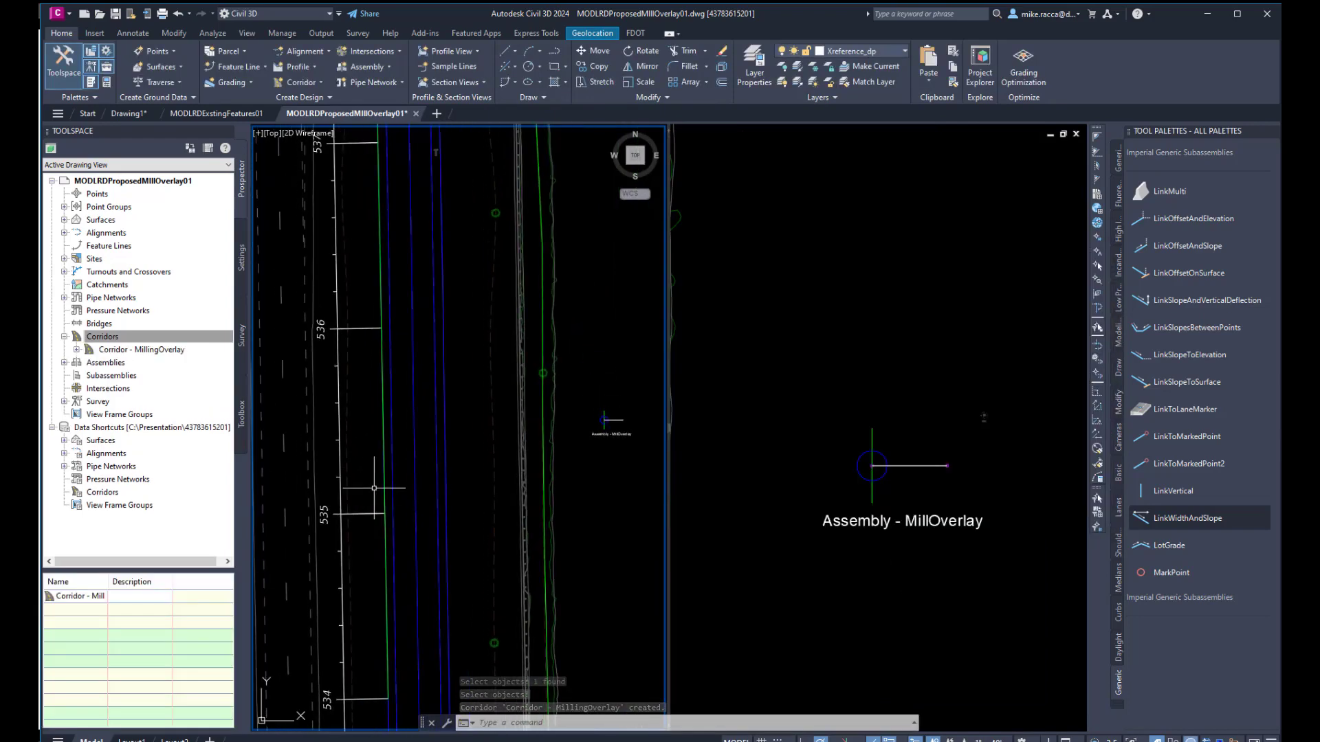
pyautogui.moveTo(390, 359); pyautogui.dragTo(365, 332, button='middle')
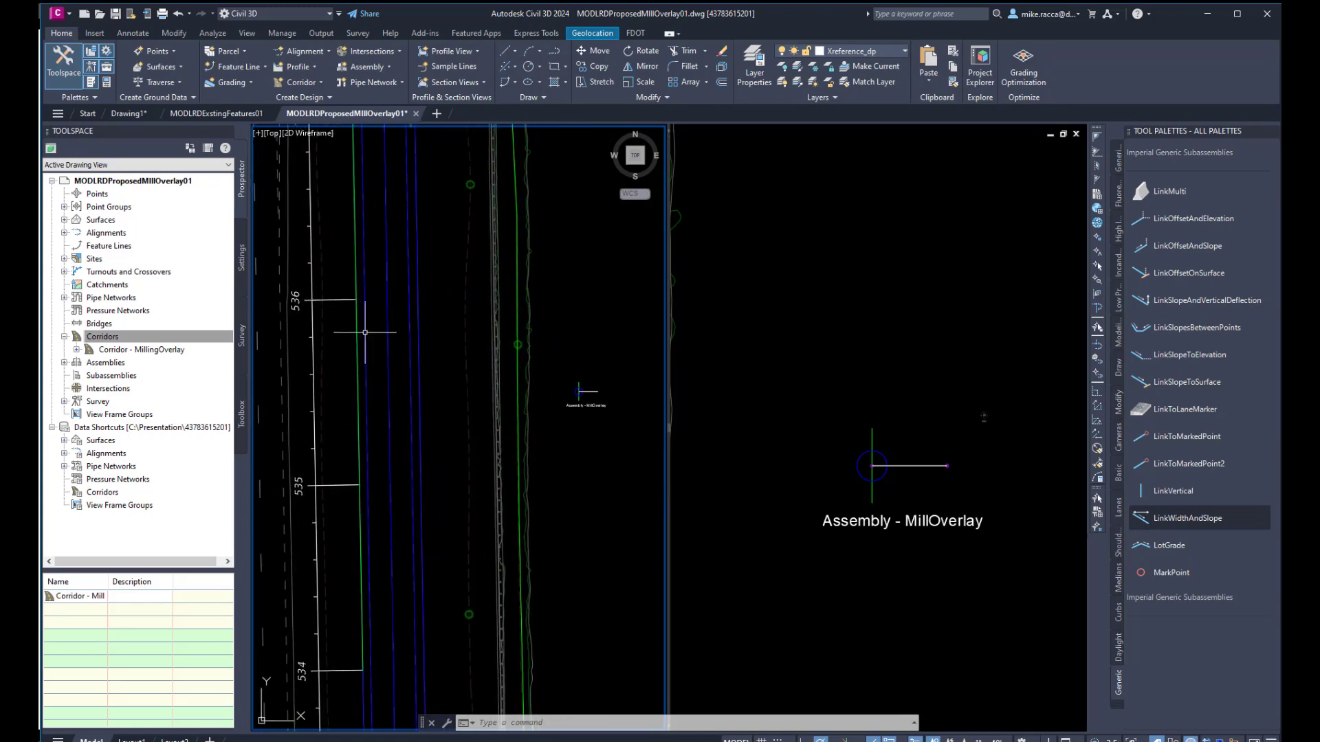
# Step: Switch the subassembly palette to RRR - FDOT and open the help for the FDOT Mill and Overlay subassembly
pyautogui.click(1116, 710)
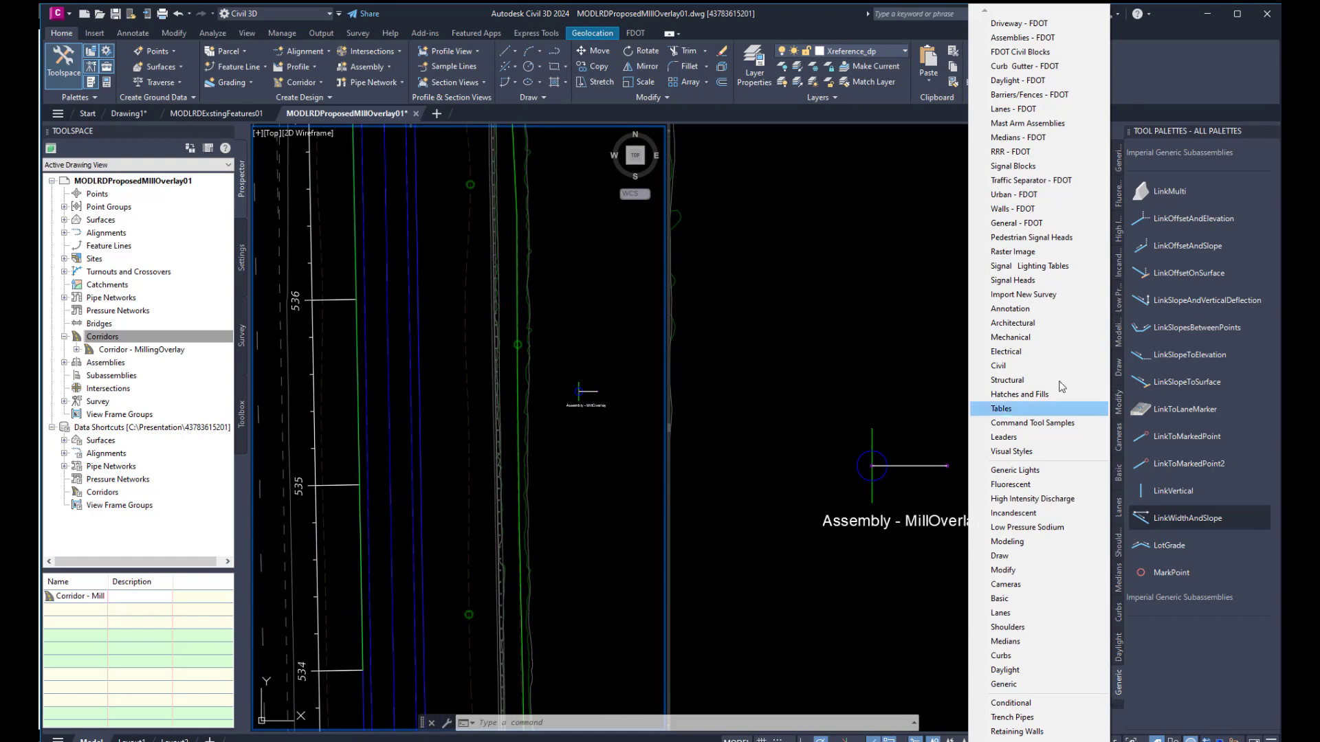
pyautogui.click(1038, 153)
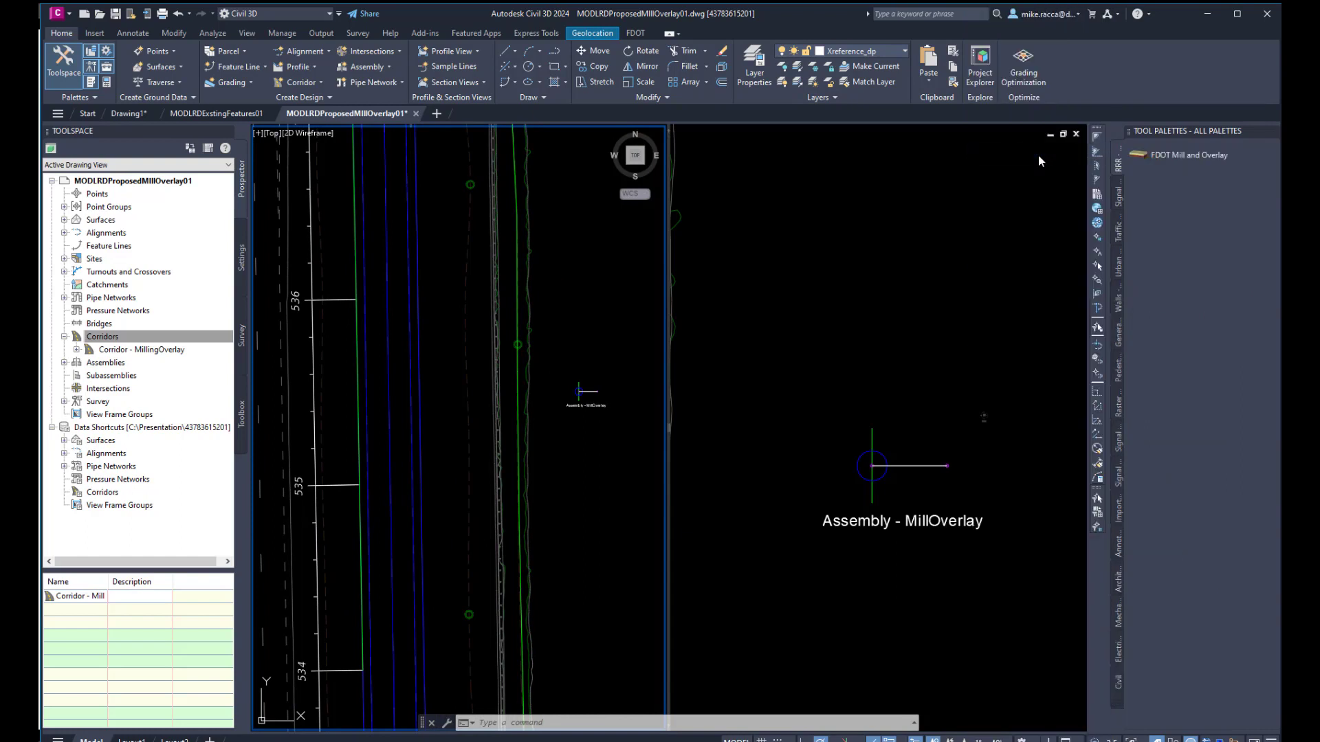
pyautogui.rightClick(1177, 150)
pyautogui.click(1161, 283)
pyautogui.rightClick(1159, 155)
pyautogui.click(1138, 278)
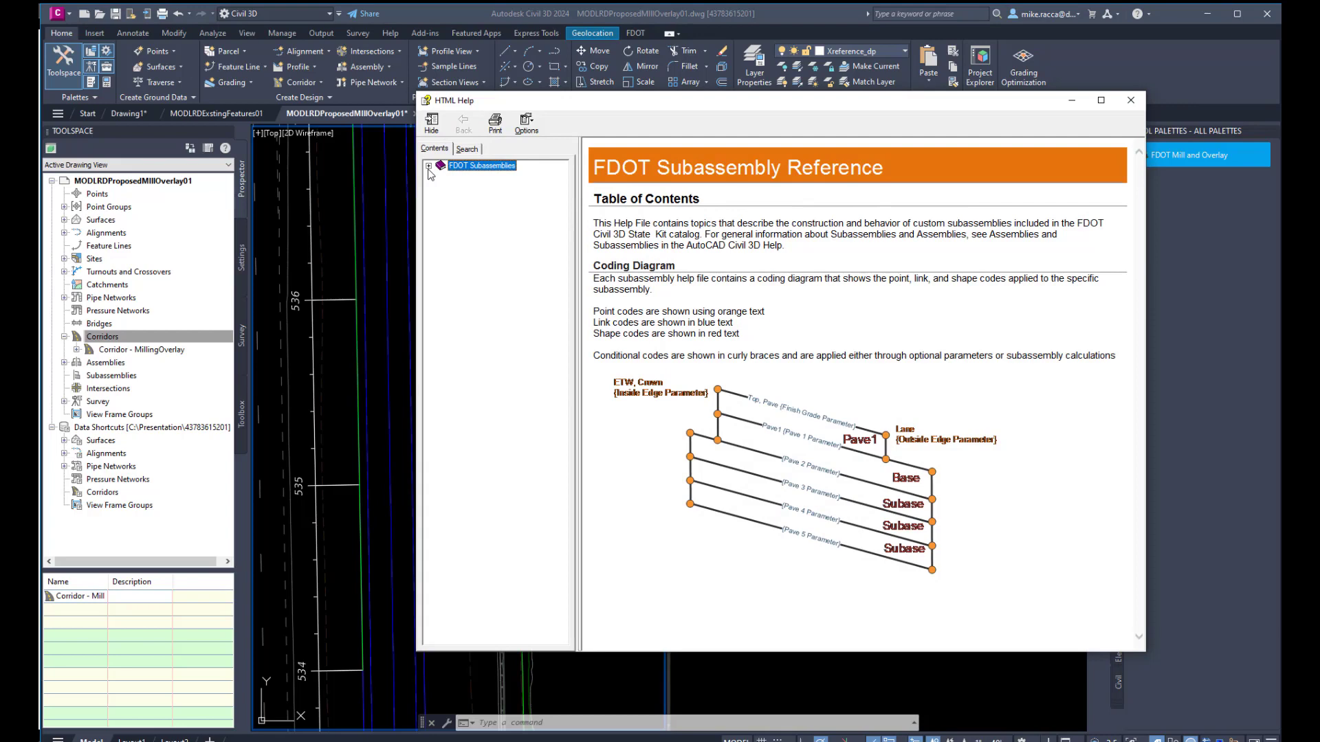
# Step: Examine the FDOT Mill and Overlay topic under Resurfacing, Restoration, Rehab, reading its input parameters and target parameters such as Milling Width Target
pyautogui.click(428, 167)
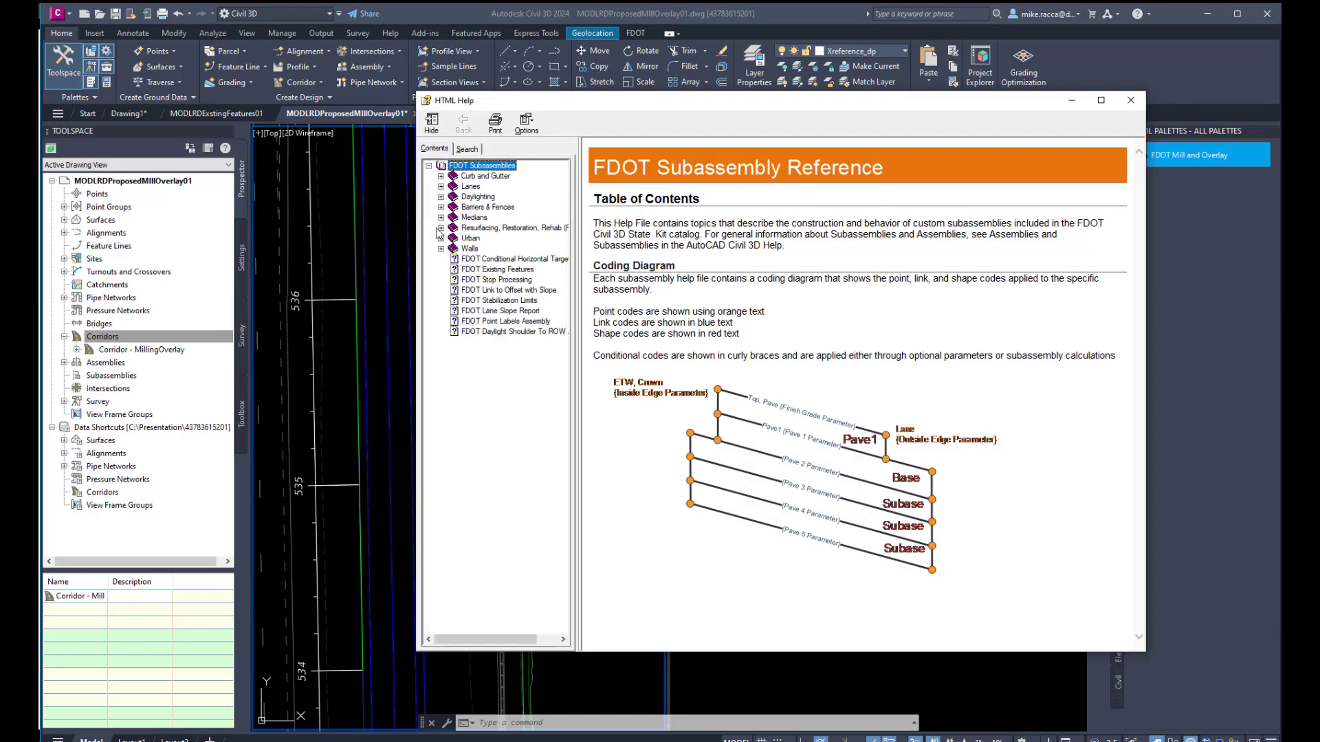
pyautogui.click(441, 228)
pyautogui.click(499, 238)
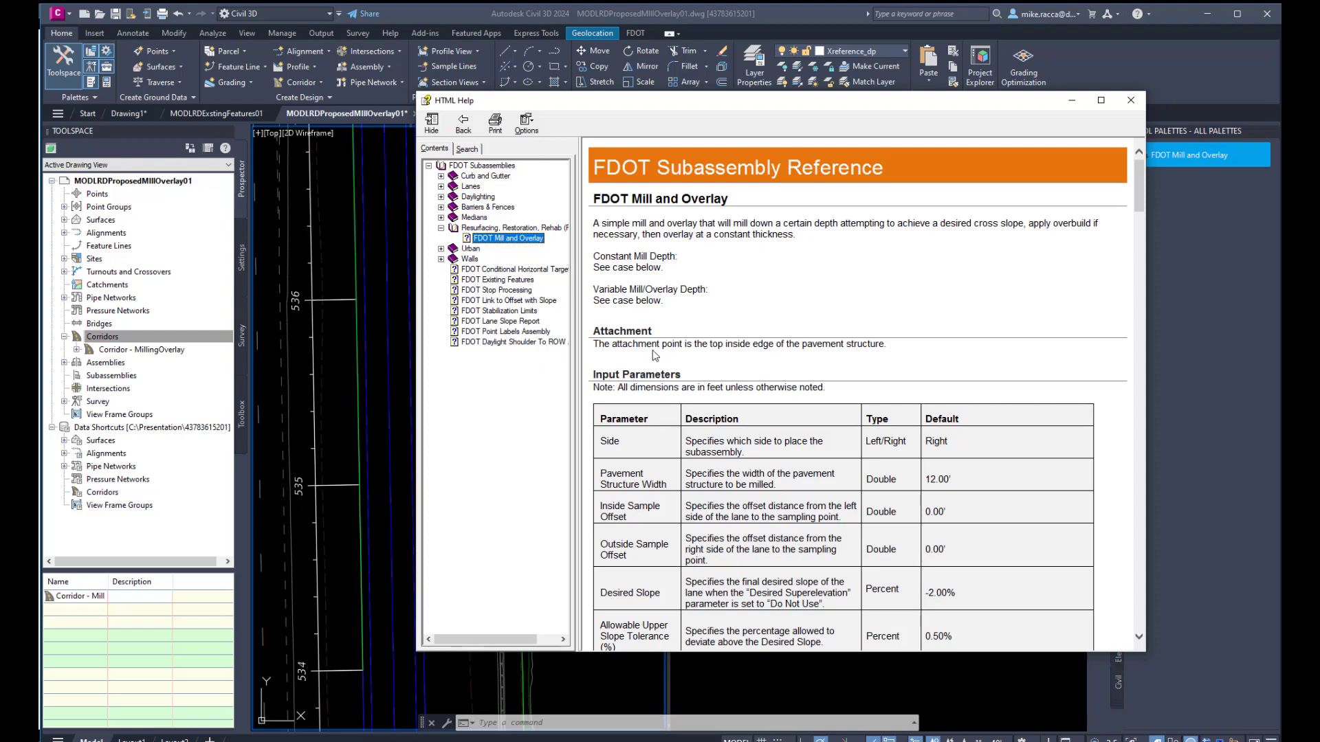
pyautogui.scroll(-2, 697, 385)
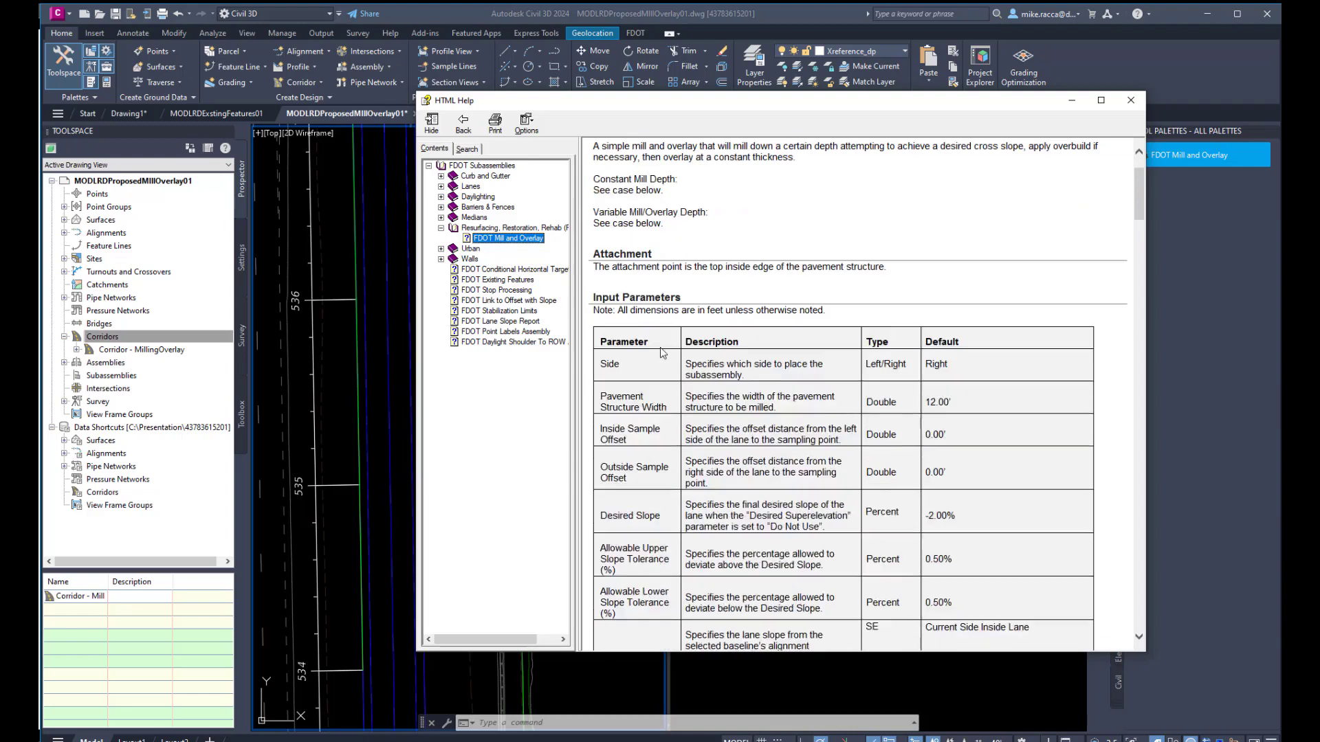
pyautogui.scroll(-2, 664, 372)
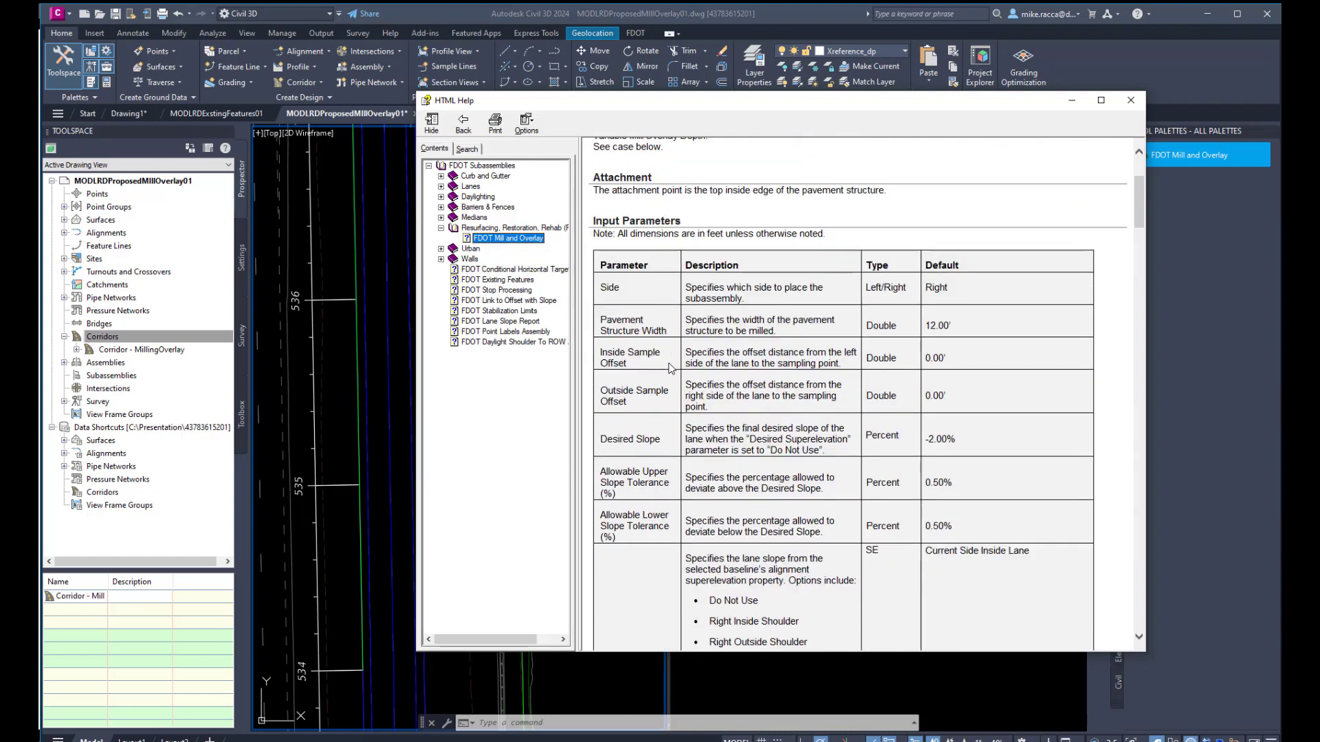
pyautogui.scroll(-1, 673, 393)
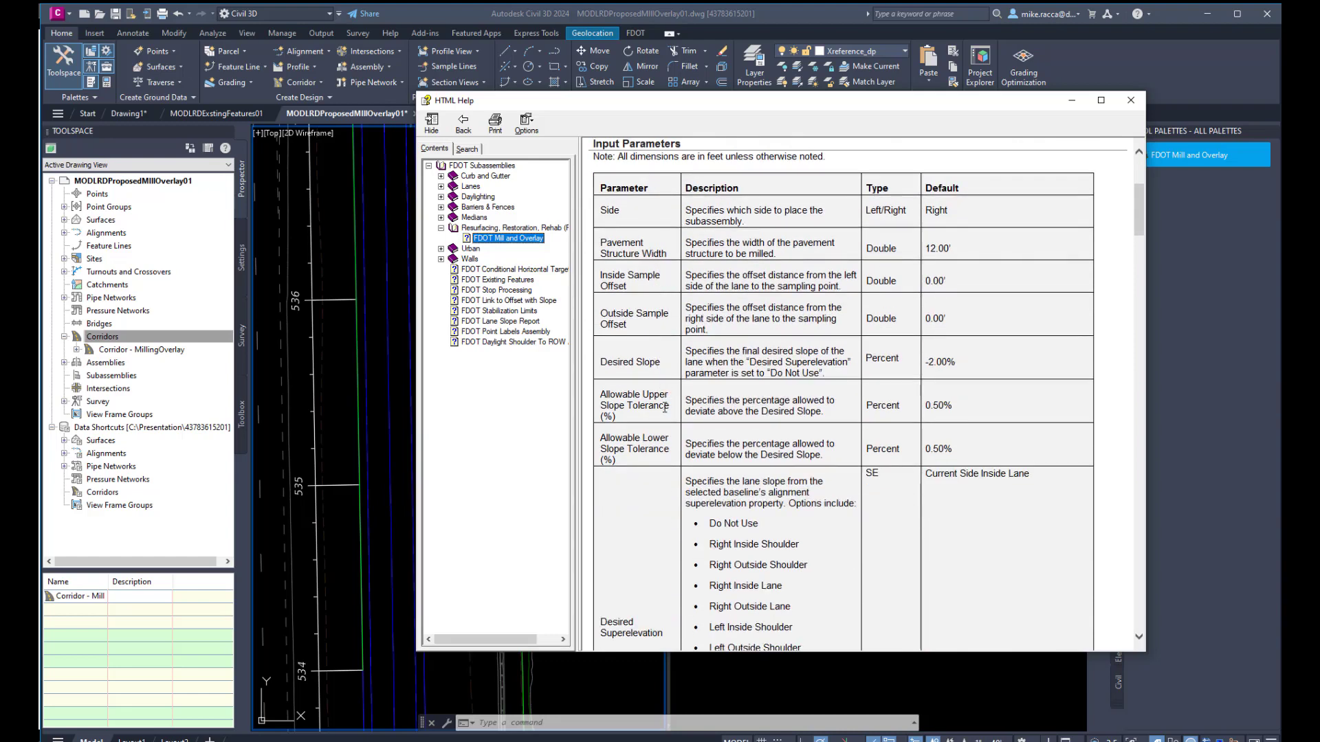
pyautogui.scroll(-1, 664, 409)
pyautogui.scroll(-2, 662, 410)
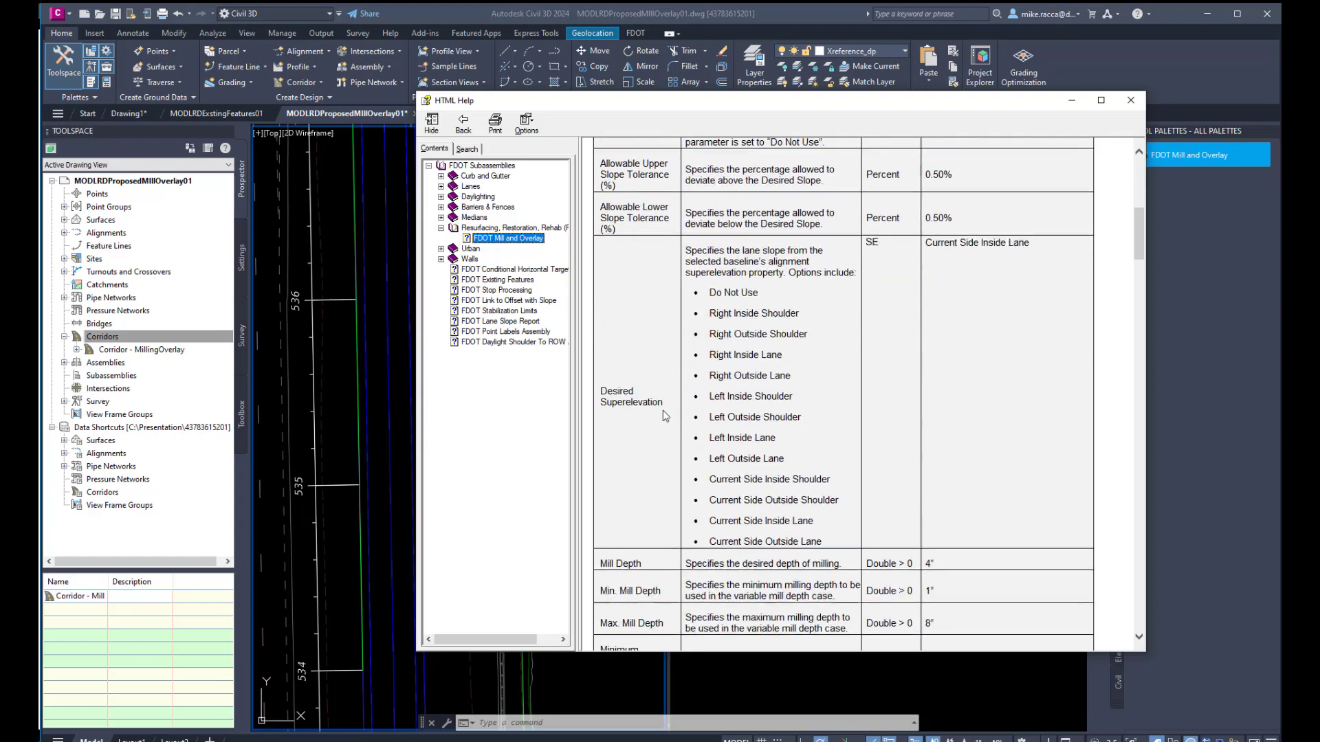
pyautogui.scroll(-2, 662, 411)
pyautogui.scroll(-1, 664, 417)
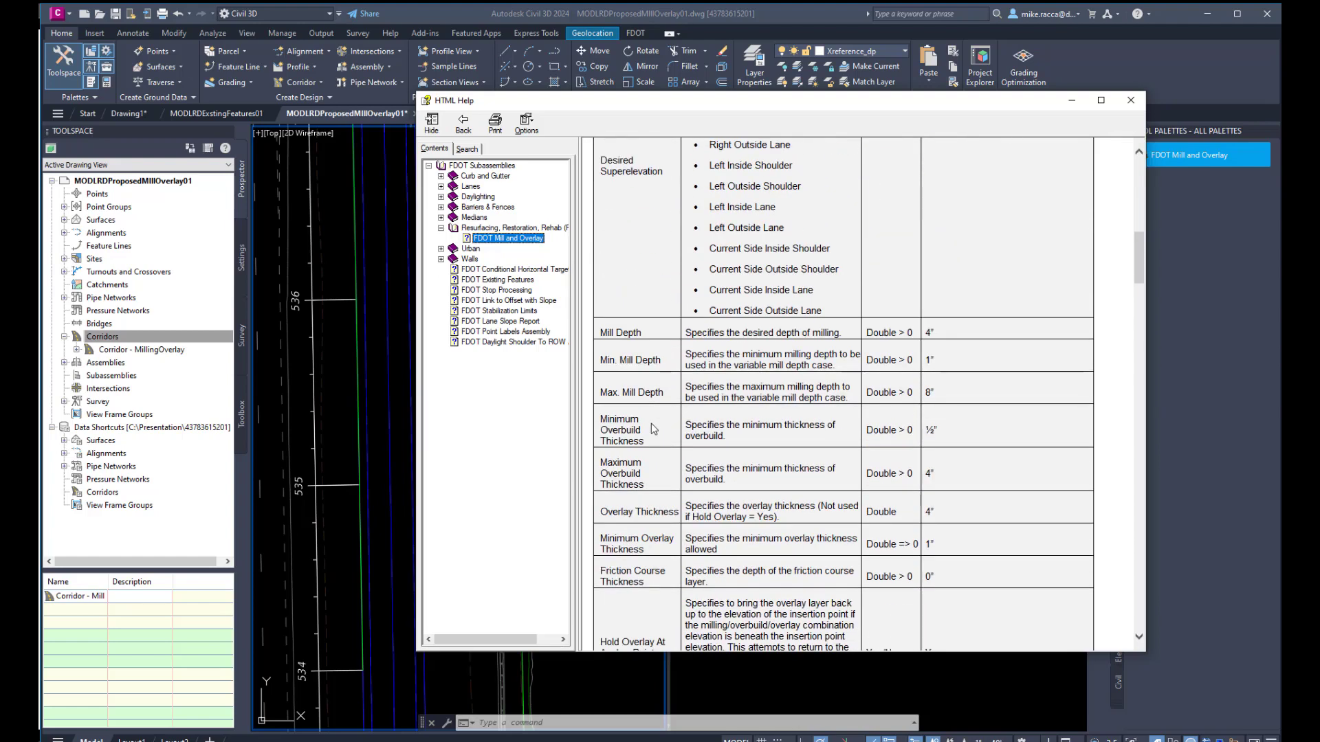
pyautogui.scroll(-1, 651, 436)
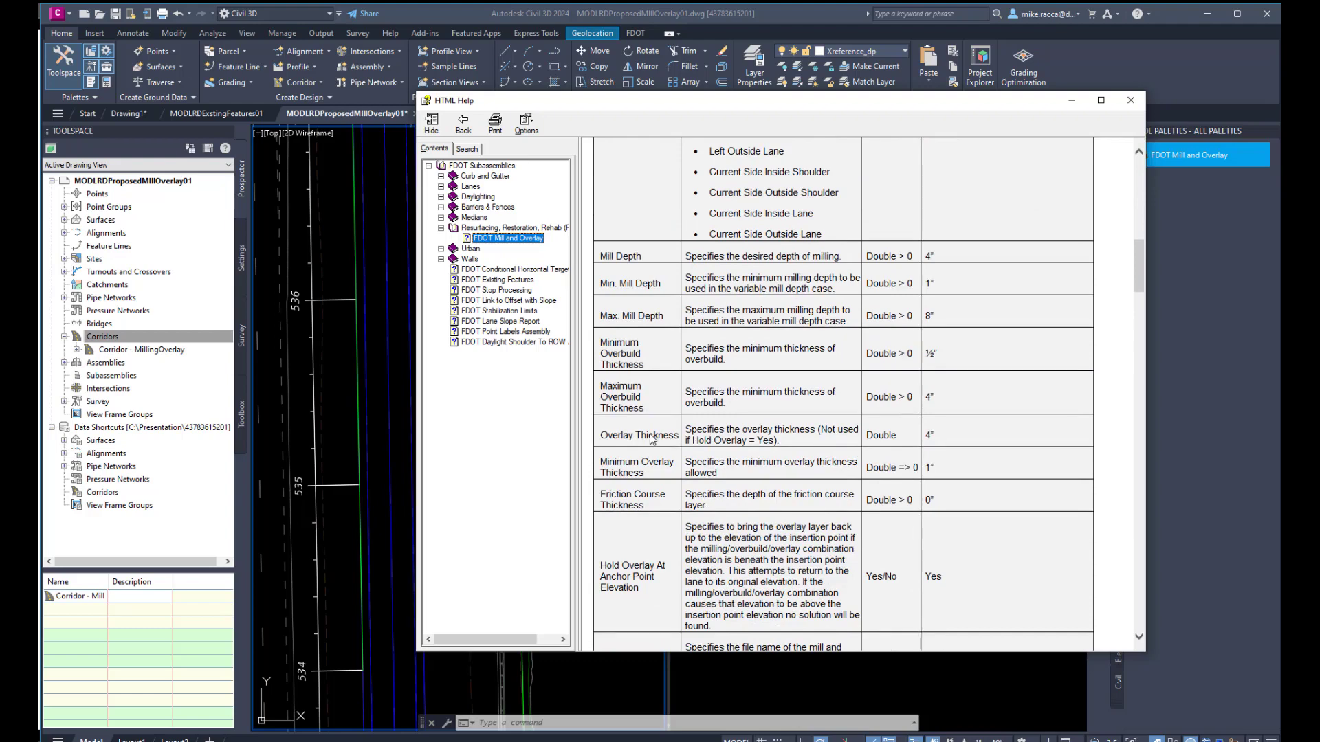
pyautogui.scroll(-1, 652, 439)
pyautogui.scroll(-3, 650, 435)
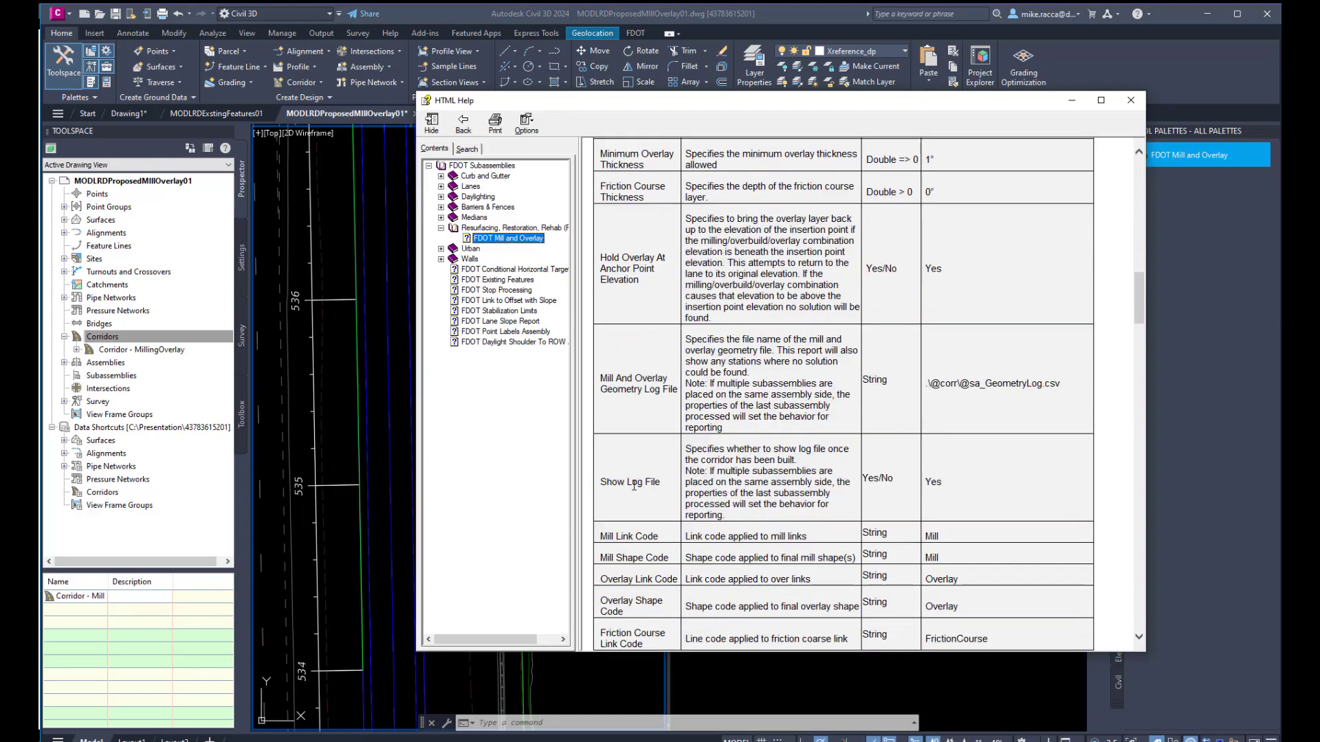
pyautogui.scroll(-4, 655, 495)
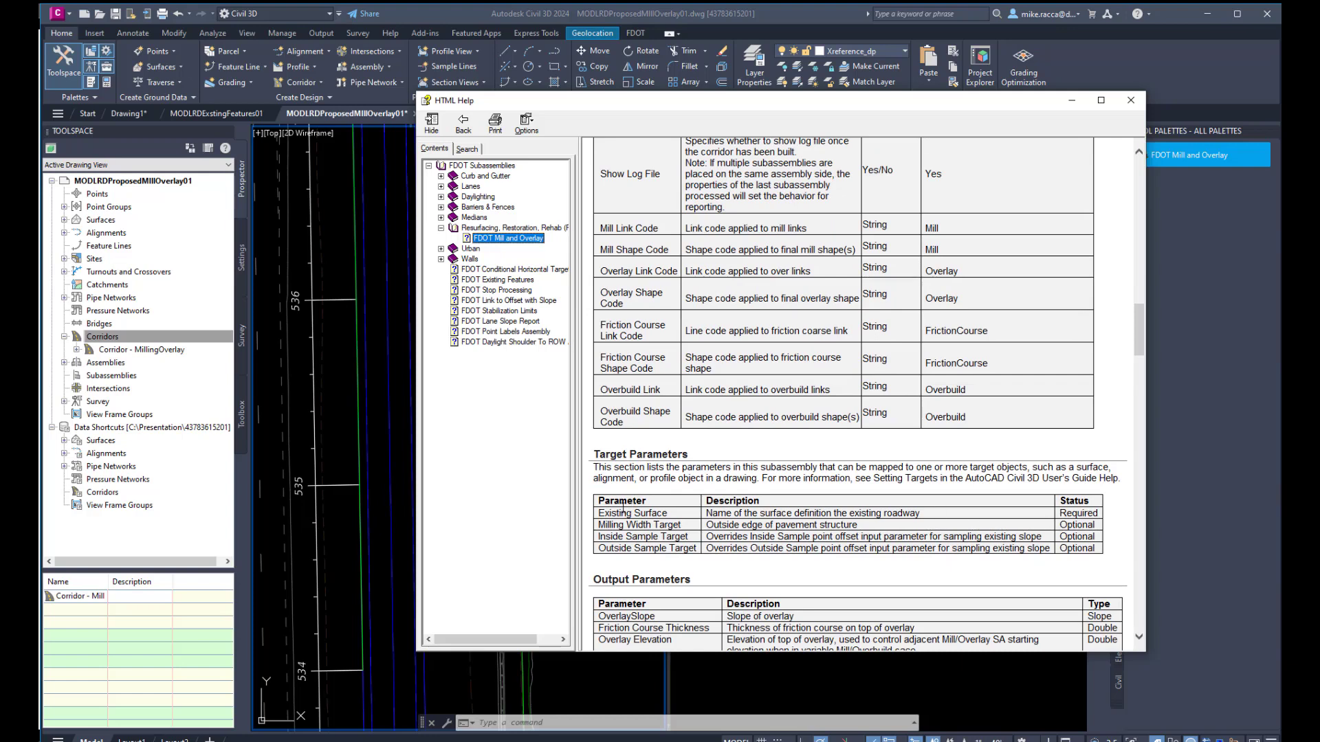
pyautogui.moveTo(601, 526); pyautogui.dragTo(671, 531)
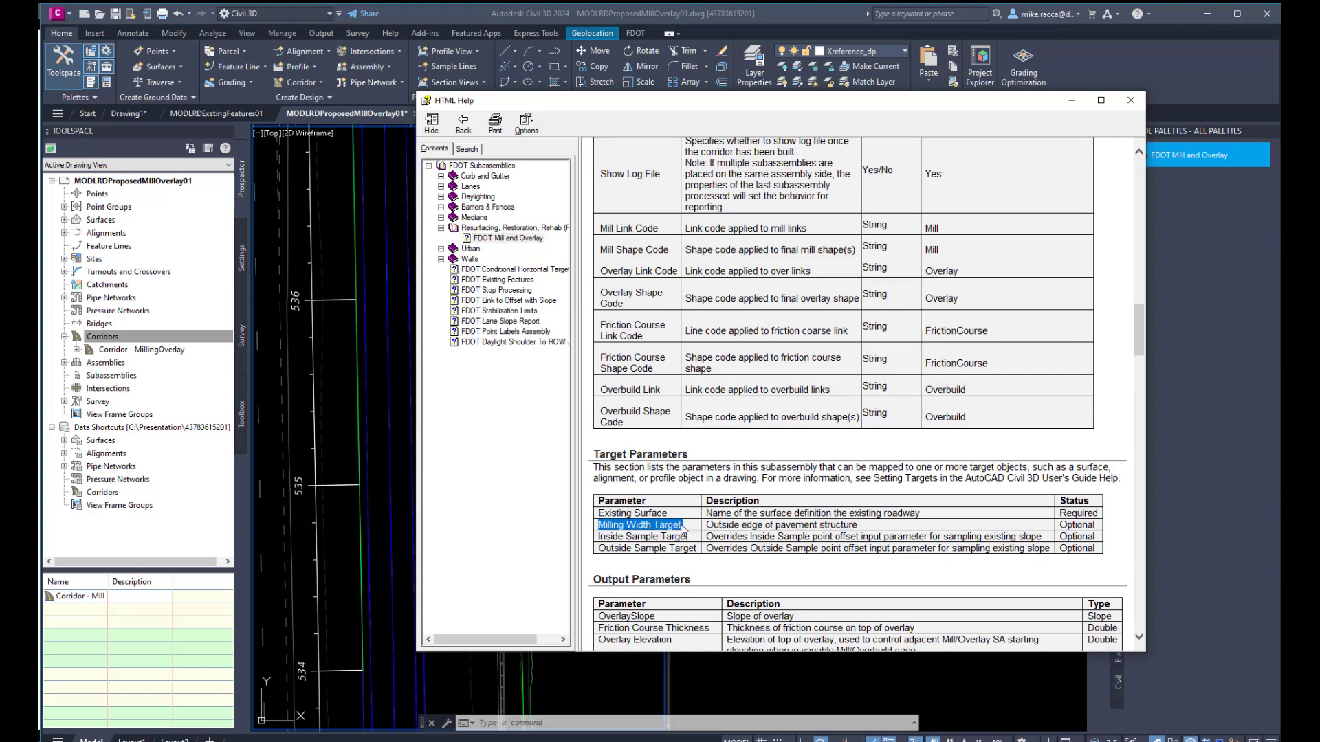
# Step: Review the FDOT Mill and Overlay help on output parameters, behavior flowchart, and constant and variable depth milling cases
pyautogui.click(699, 568)
pyautogui.scroll(-10, 701, 568)
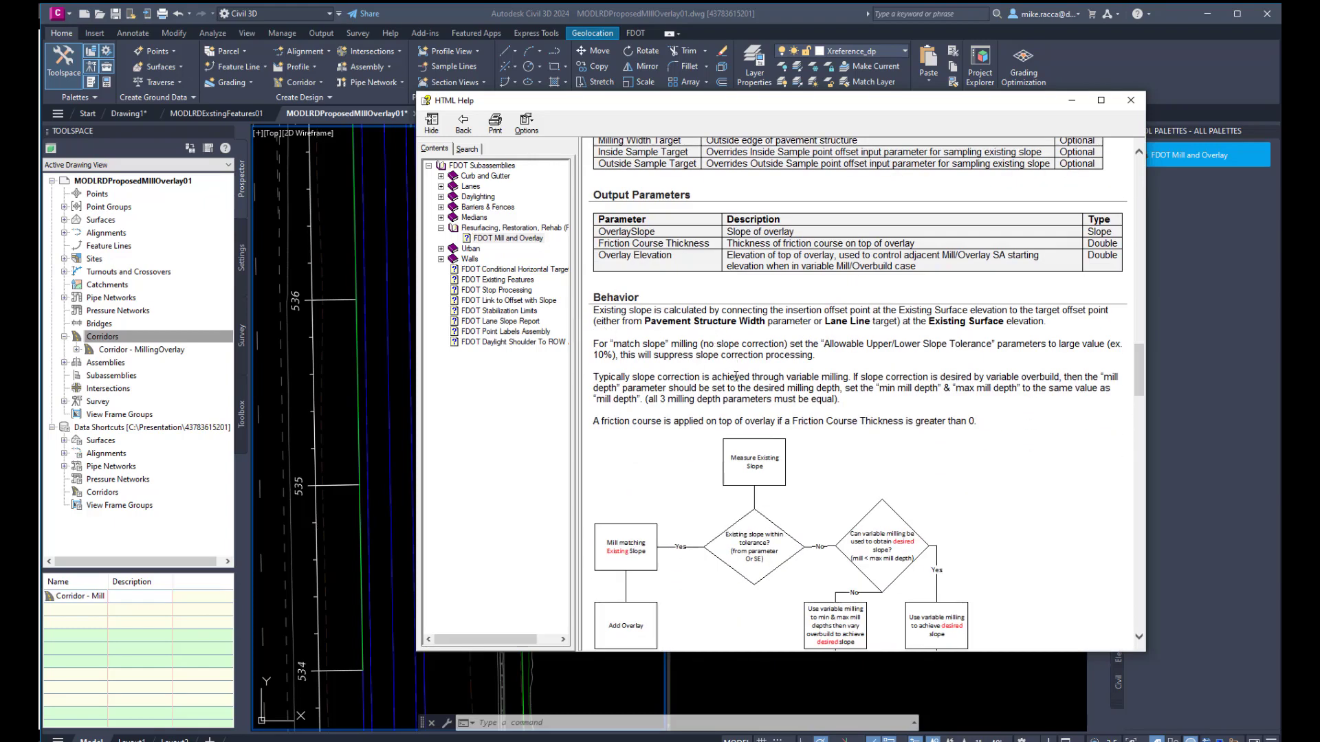
pyautogui.scroll(-5, 840, 426)
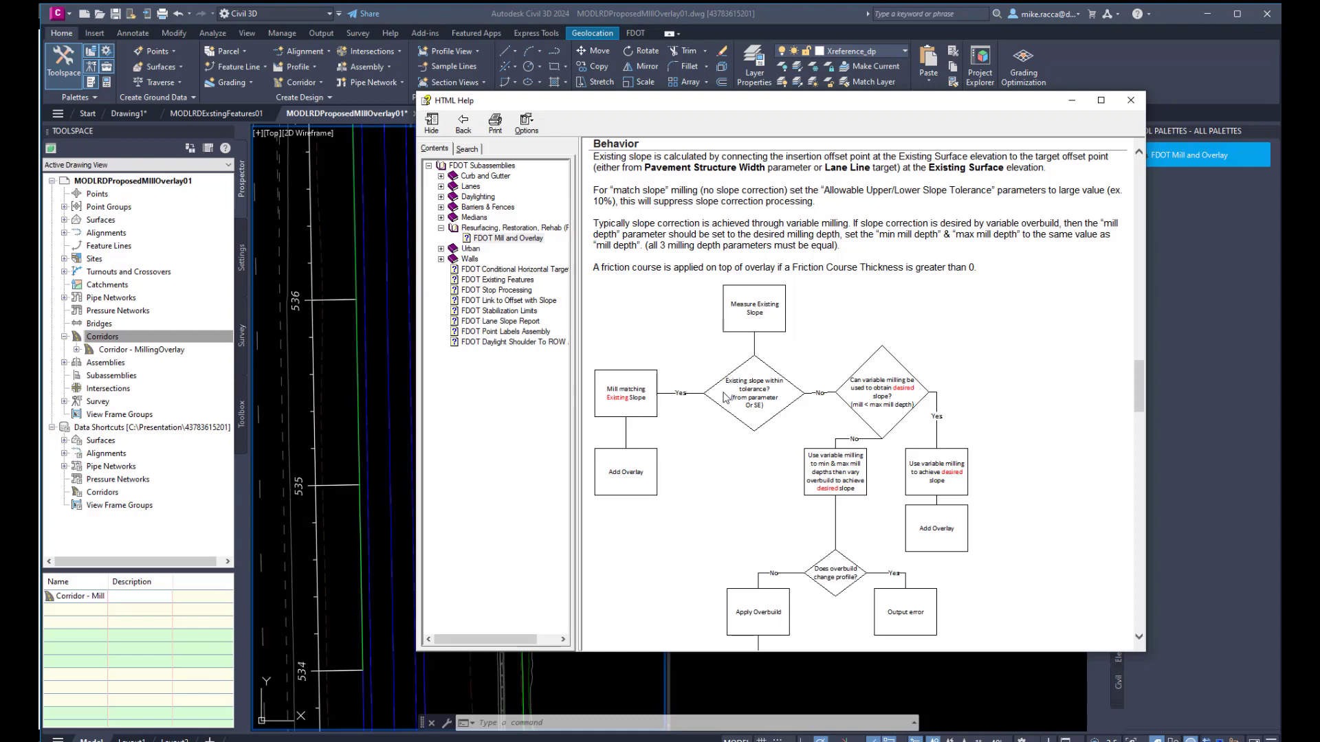
pyautogui.scroll(-4, 780, 433)
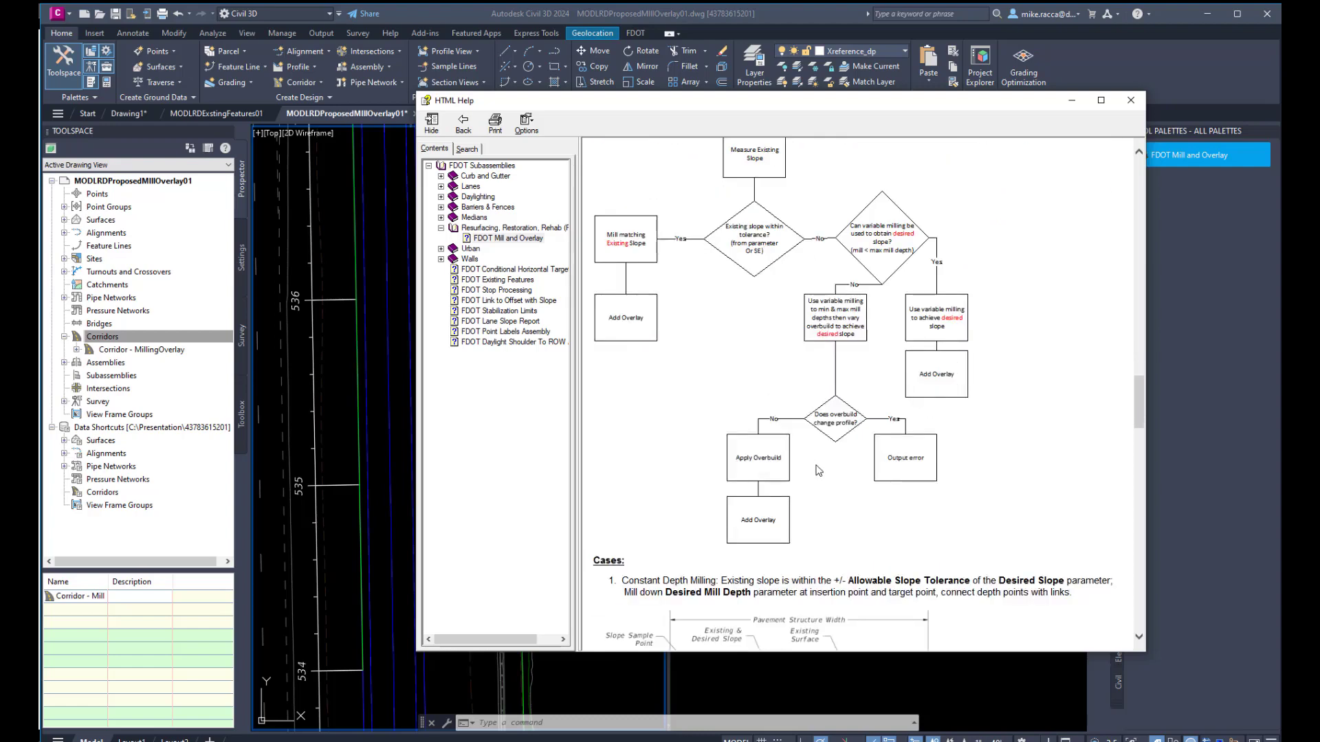
pyautogui.scroll(-3, 819, 470)
pyautogui.scroll(-3, 817, 447)
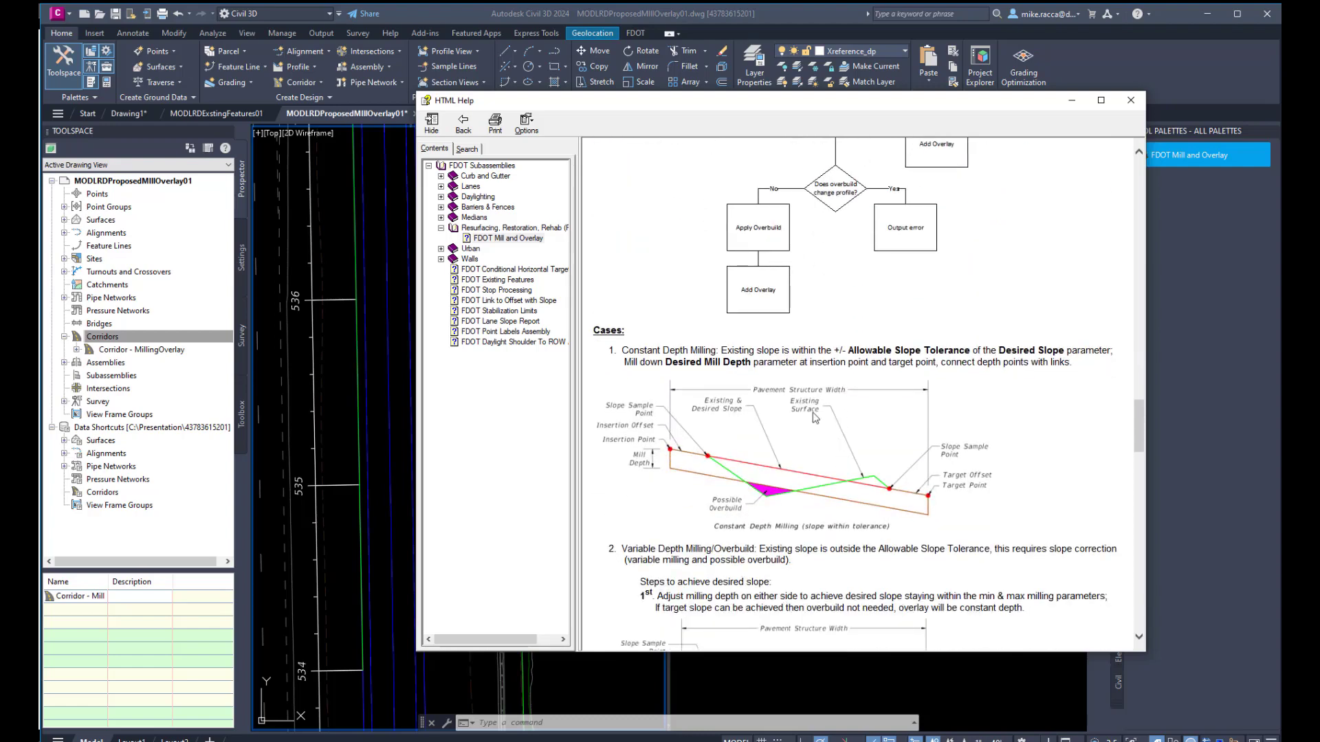
pyautogui.scroll(-4, 682, 420)
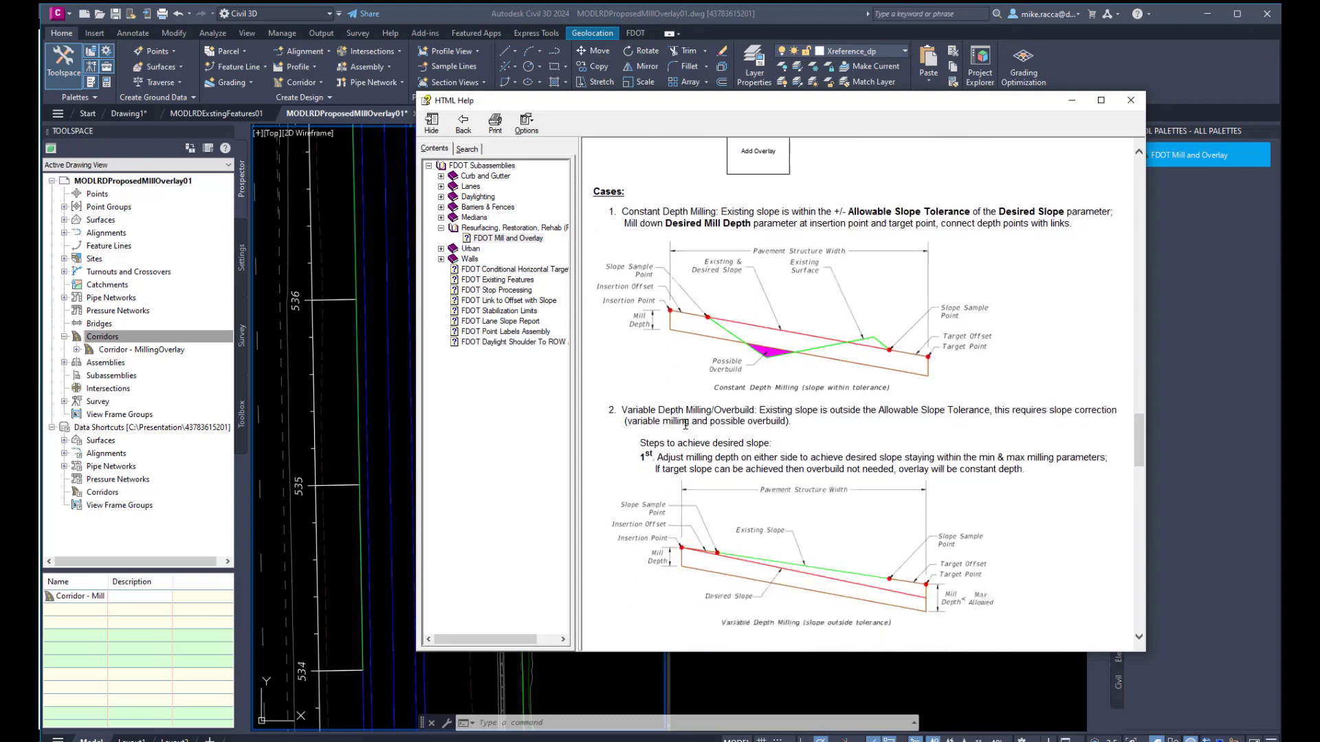
pyautogui.scroll(-3, 686, 424)
pyautogui.scroll(5, 685, 424)
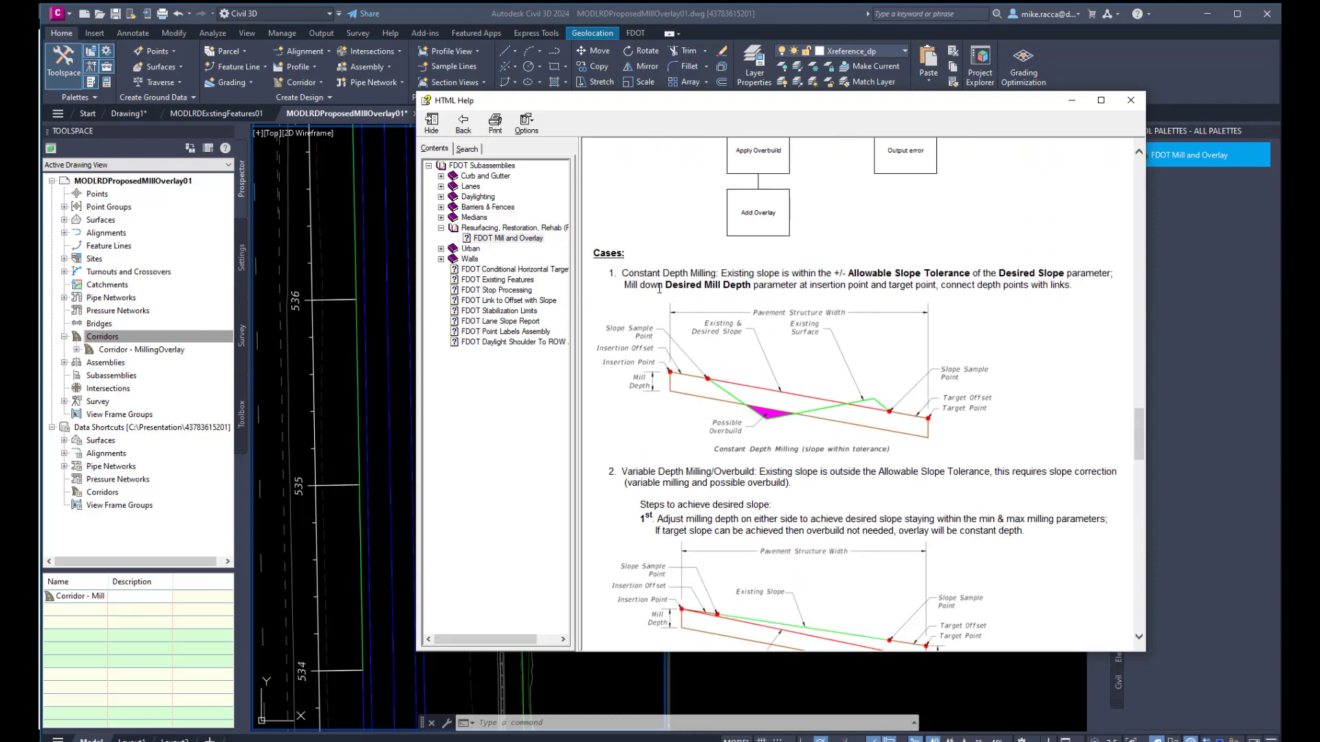
pyautogui.scroll(-8, 710, 361)
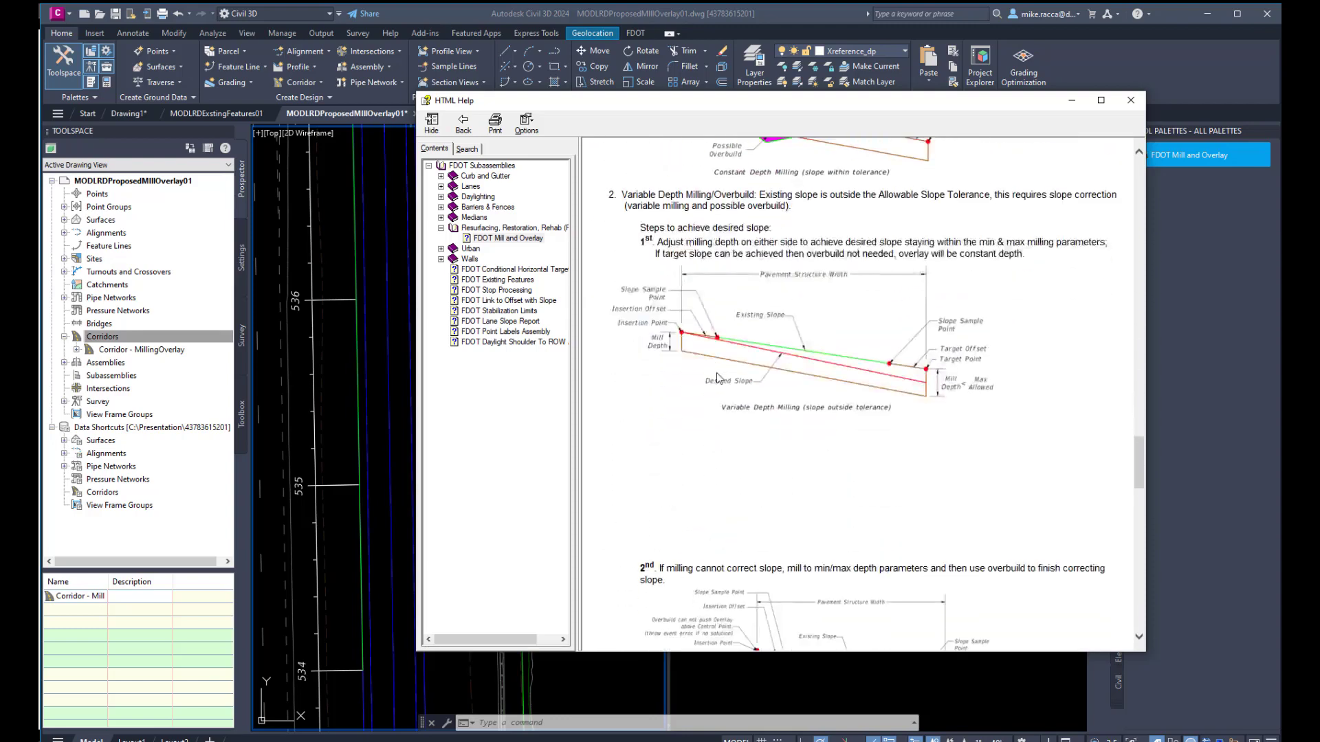
pyautogui.scroll(-10, 717, 377)
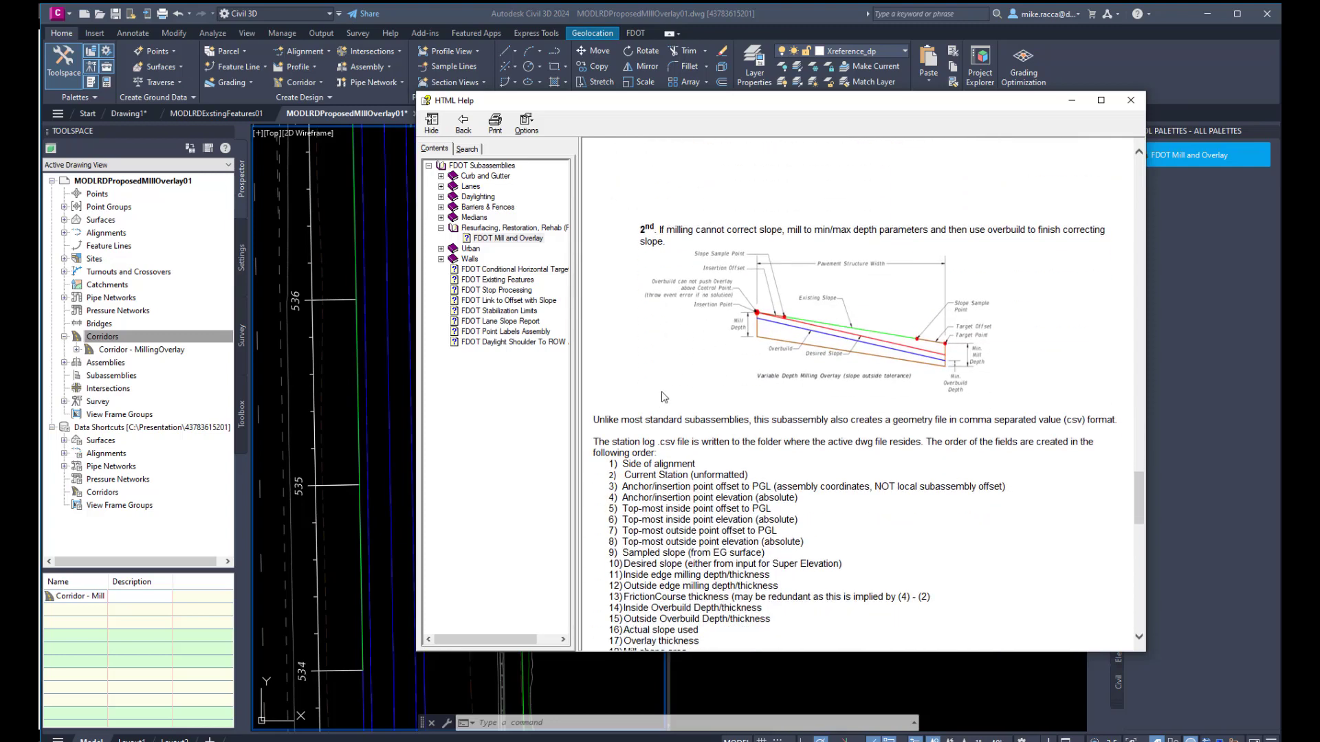
# Step: Review the help topic's station log CSV fields and link and shape code diagrams, and close the help window
pyautogui.scroll(-7, 666, 389)
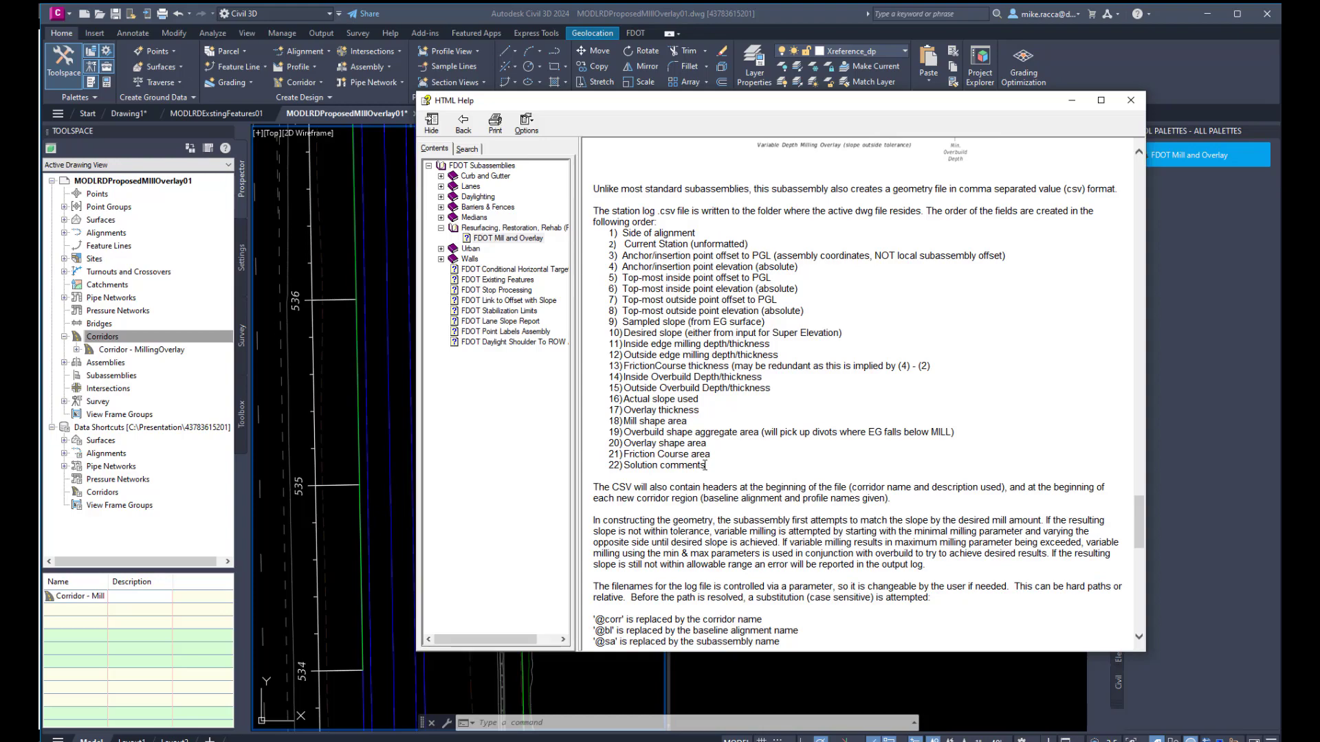
pyautogui.scroll(-14, 704, 465)
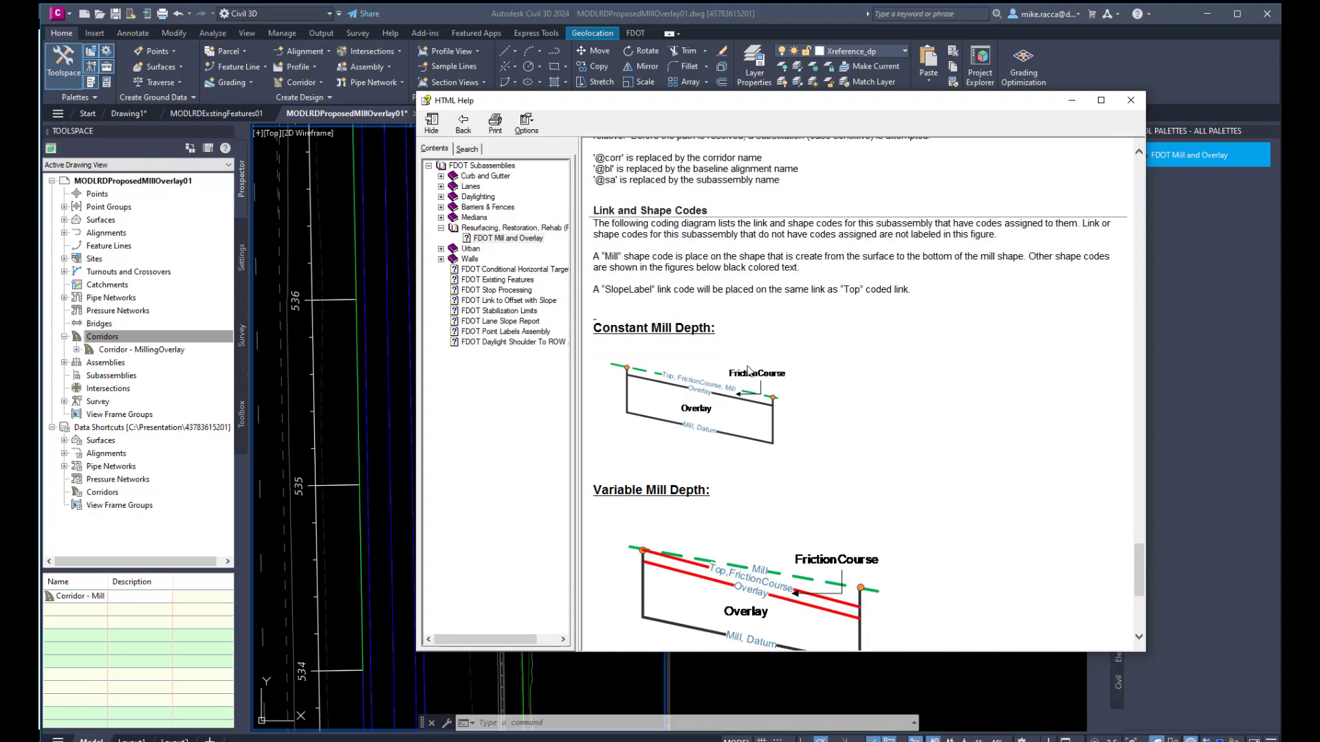
pyautogui.scroll(-7, 763, 393)
pyautogui.scroll(5, 765, 397)
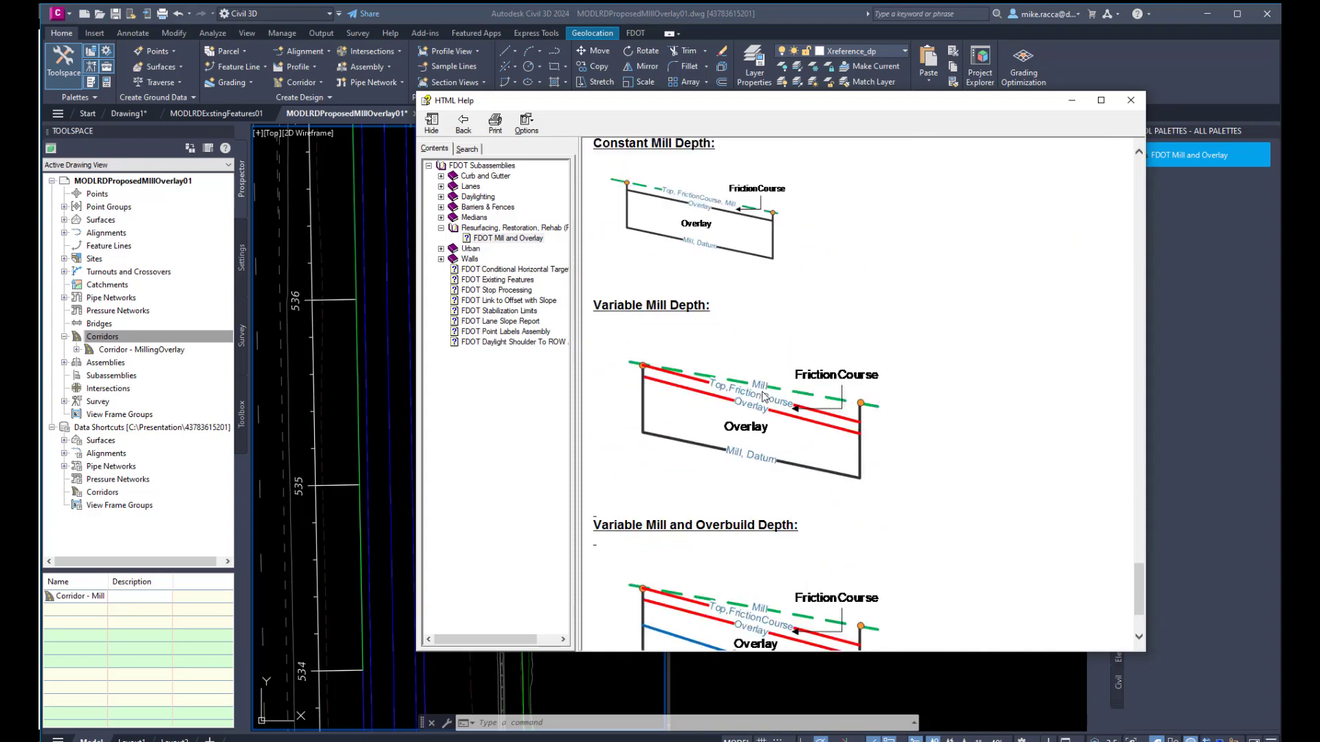
pyautogui.scroll(-4, 722, 412)
pyautogui.scroll(-3, 723, 414)
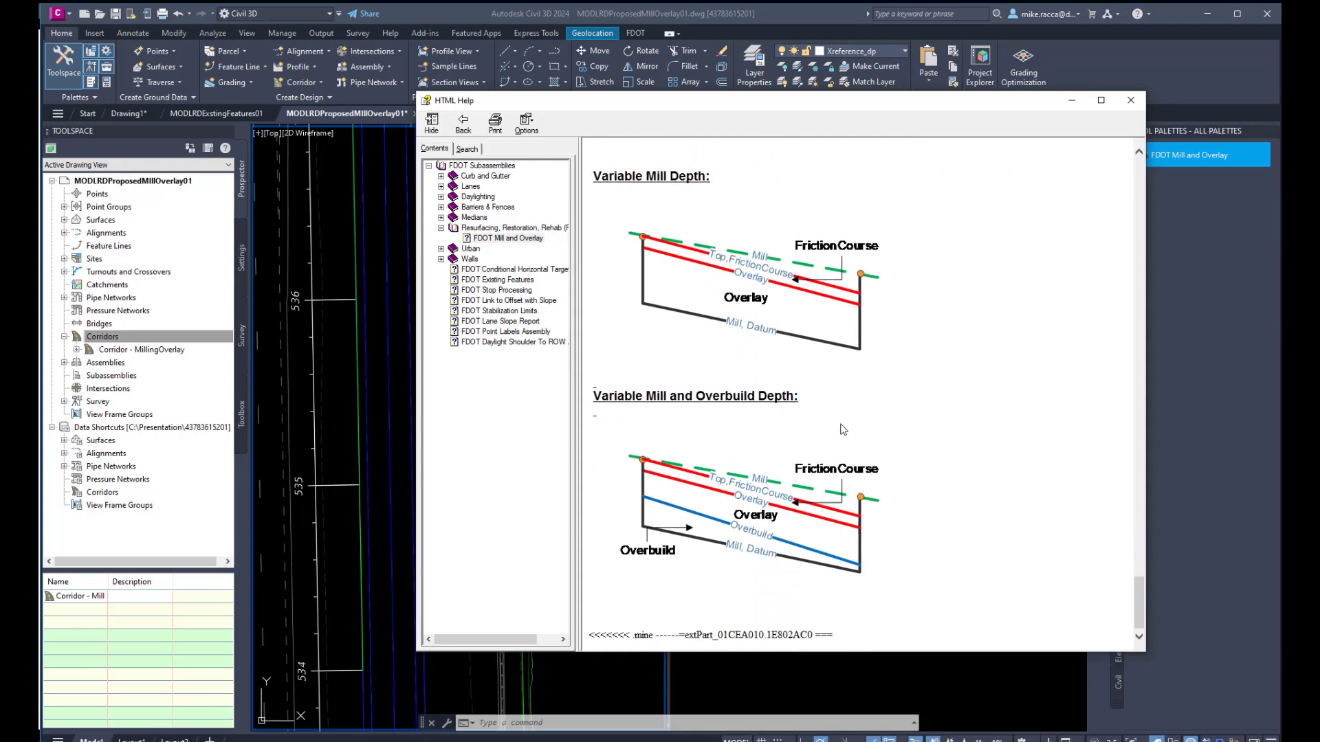
pyautogui.click(1139, 102)
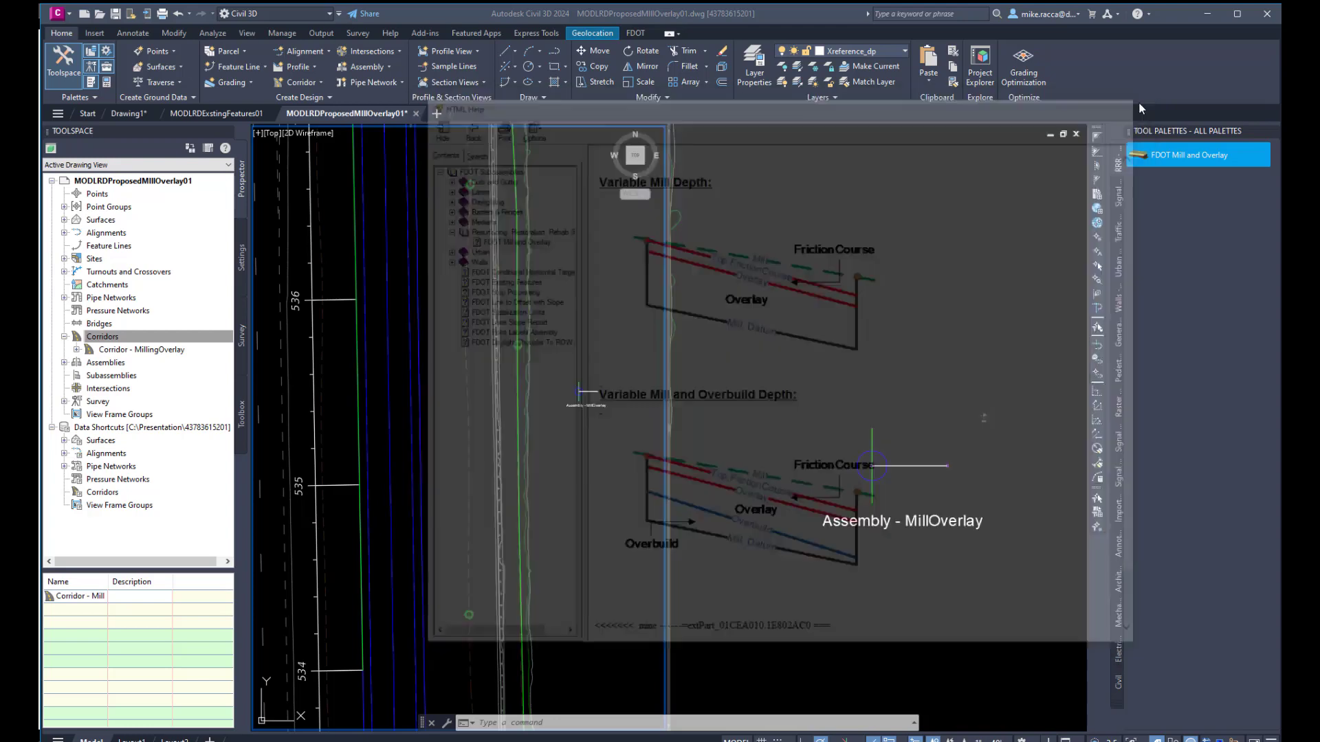
# Step: Attach the FDOT Mill and Overlay subassembly to the marker point at the outer end of the existing link in Assembly - MillOverlay
pyautogui.click(848, 355)
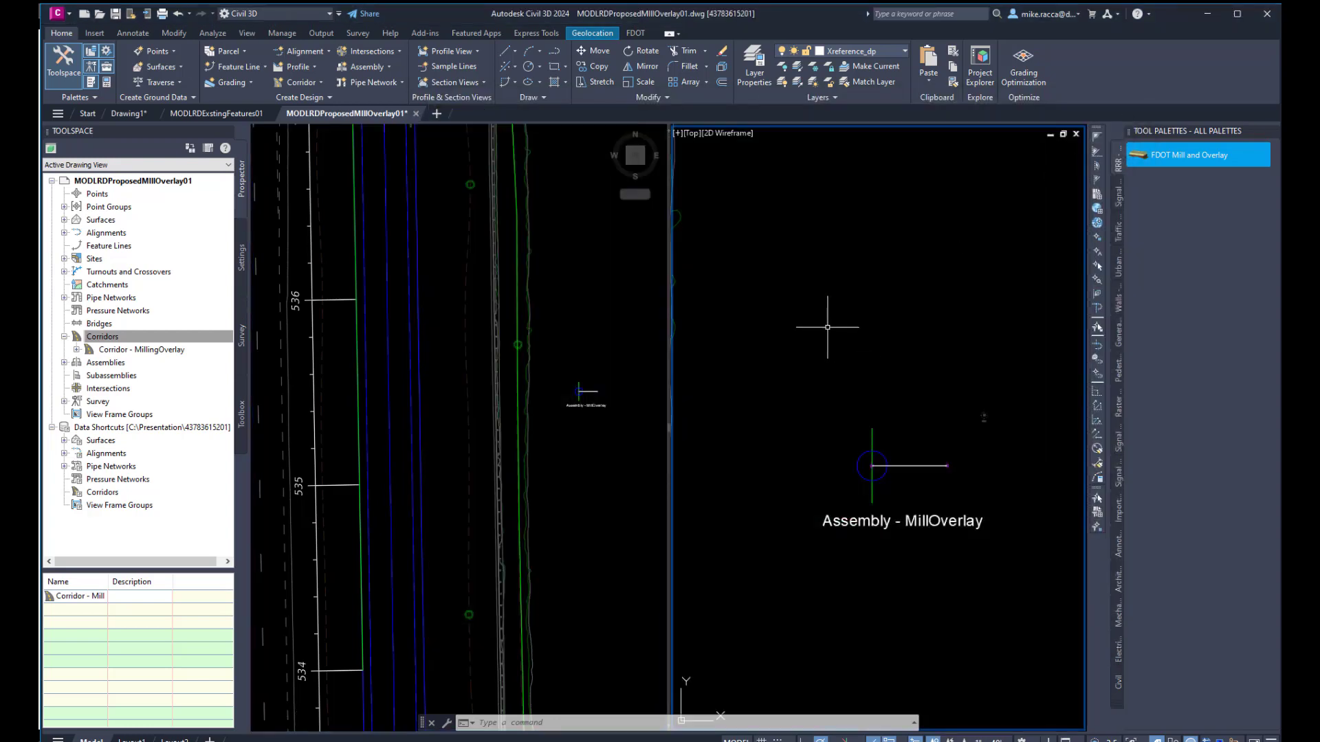
pyautogui.moveTo(869, 369); pyautogui.dragTo(785, 336, button='middle')
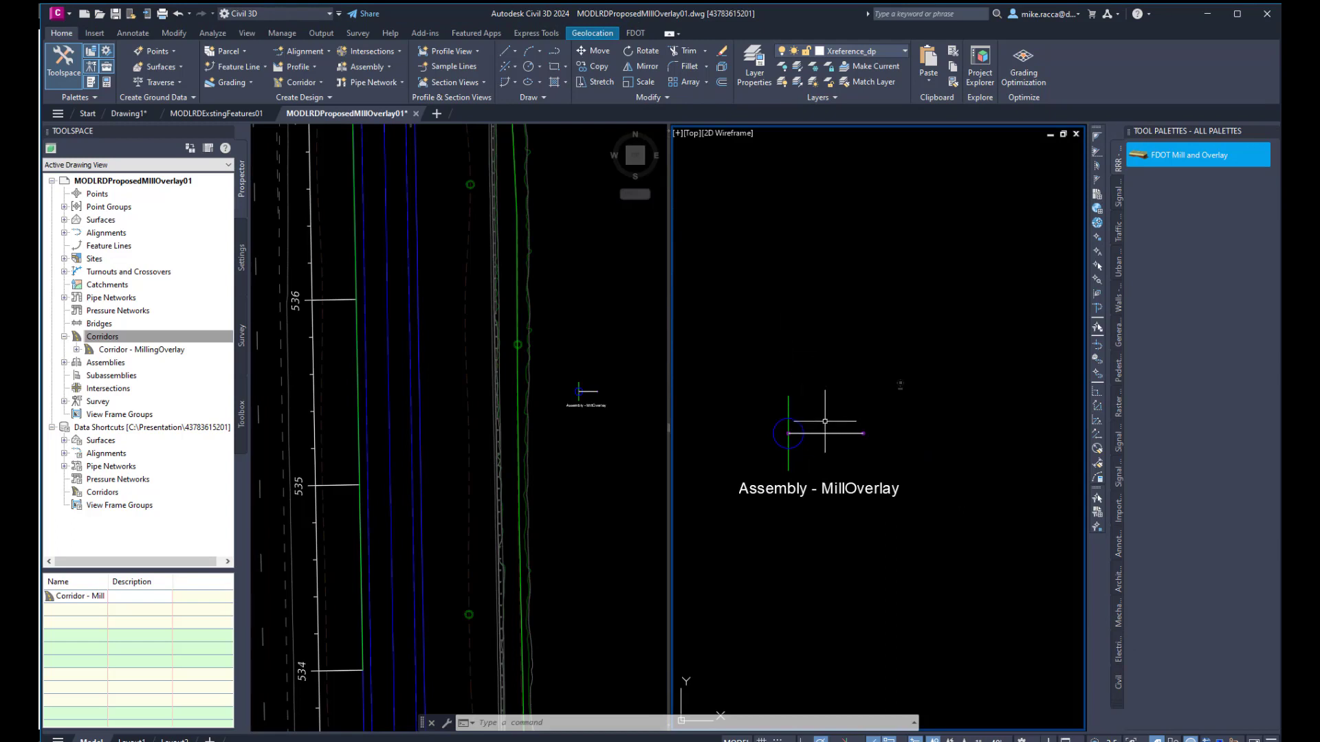
pyautogui.scroll(2, 825, 420)
pyautogui.click(1159, 157)
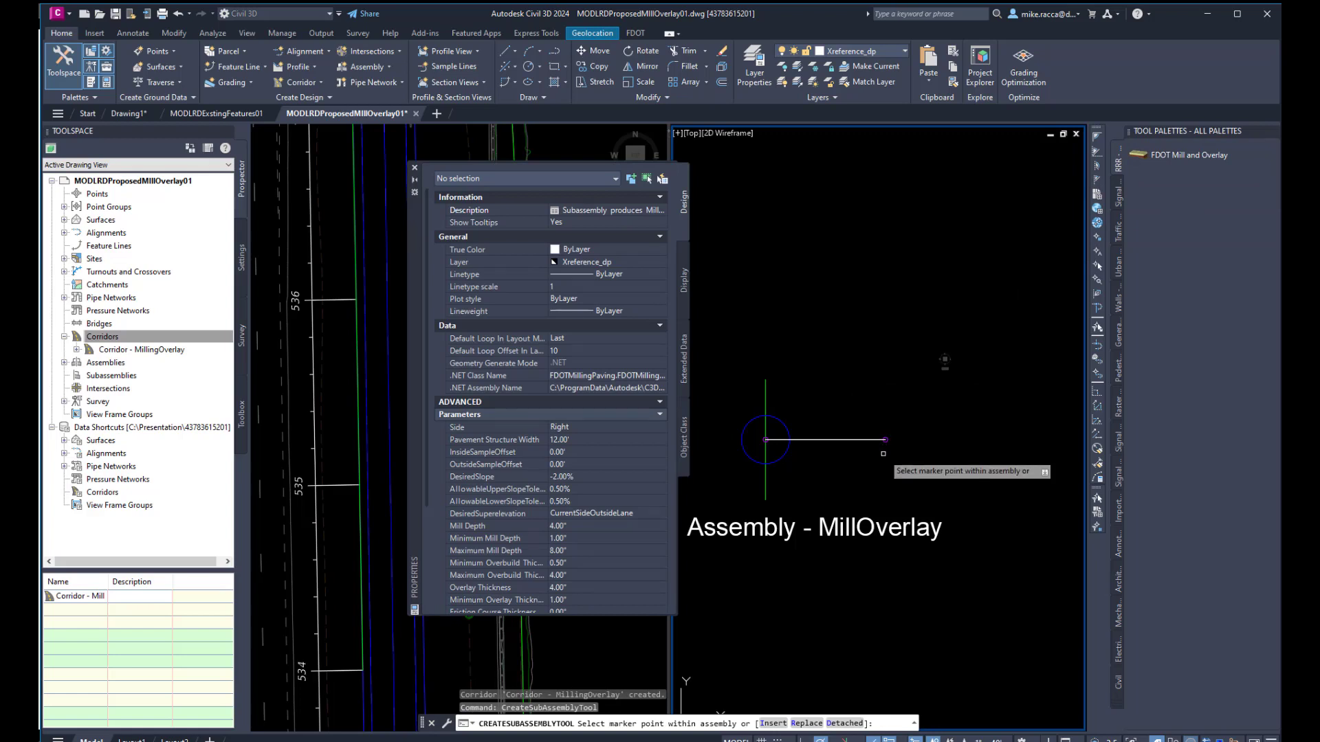
pyautogui.scroll(2, 884, 454)
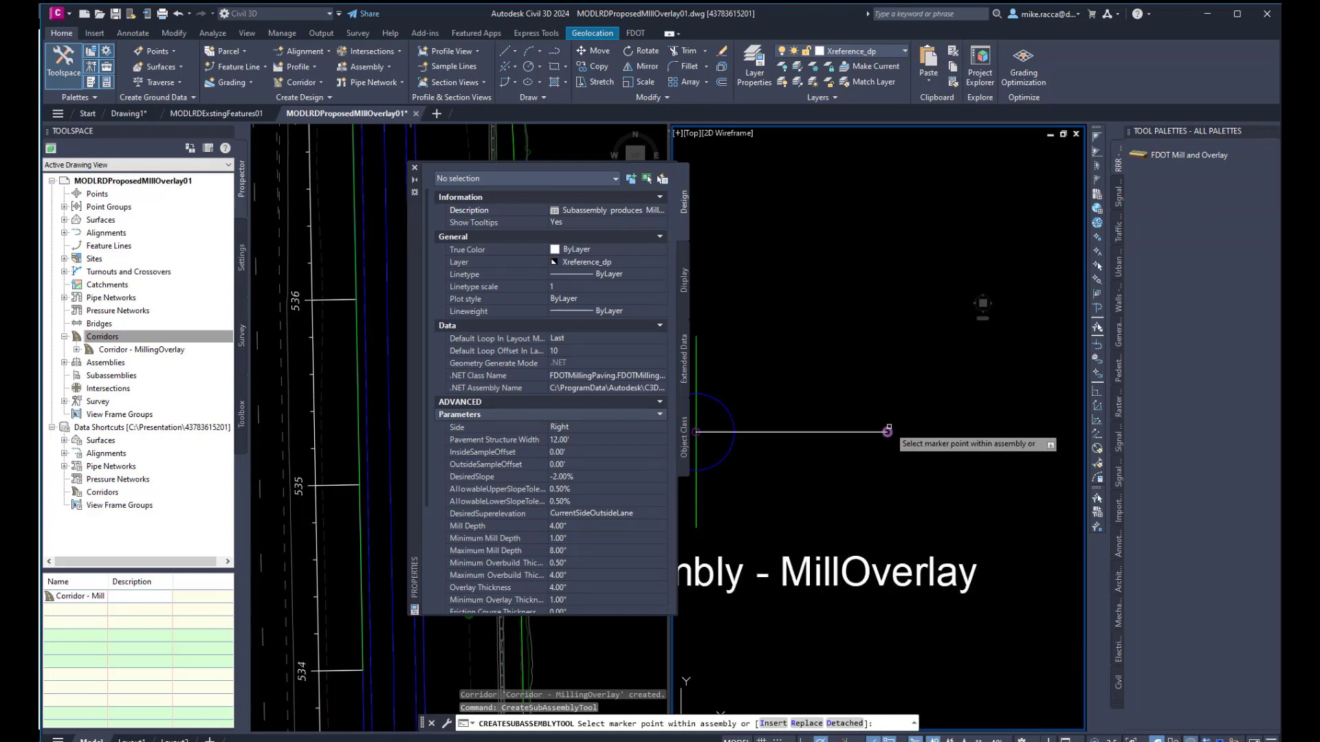
pyautogui.rightClick(847, 359)
pyautogui.click(864, 369)
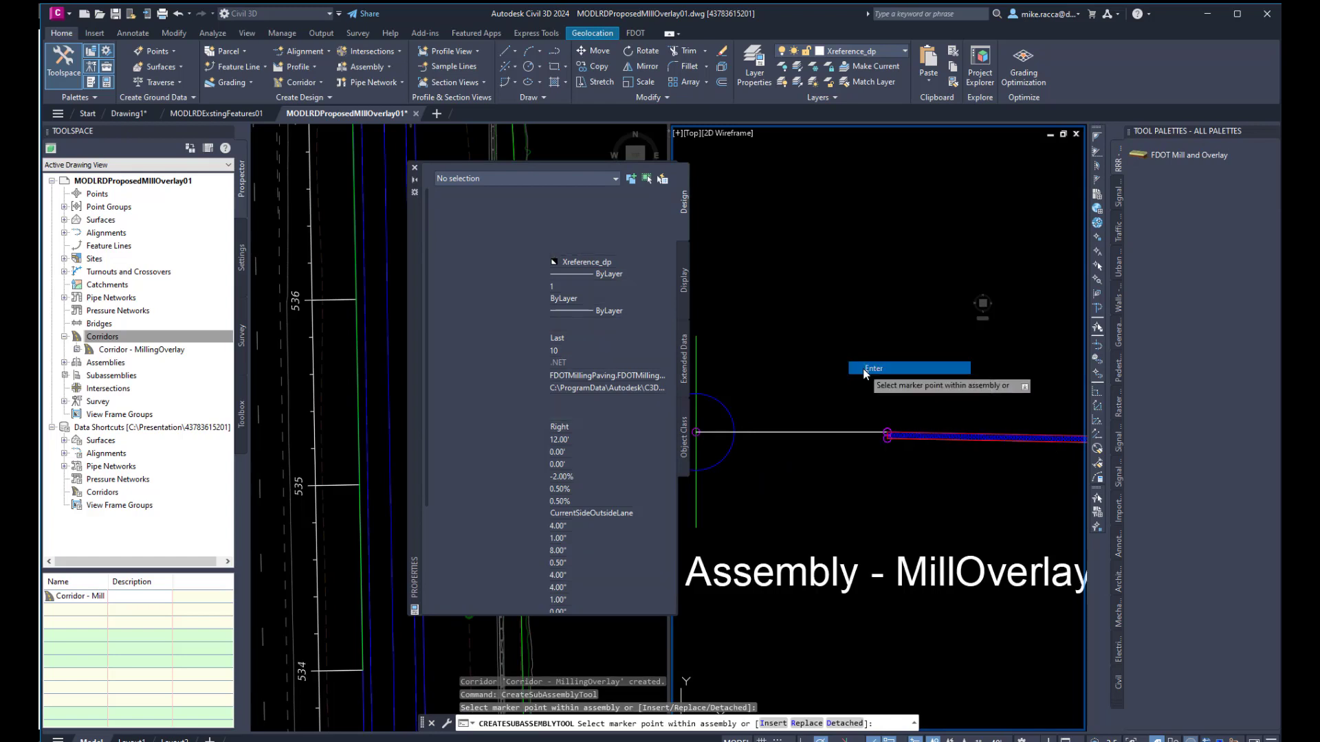
# Step: Open the new subassembly's properties and rename it FDOTMillingPaving-Shldr_LT
pyautogui.click(962, 437)
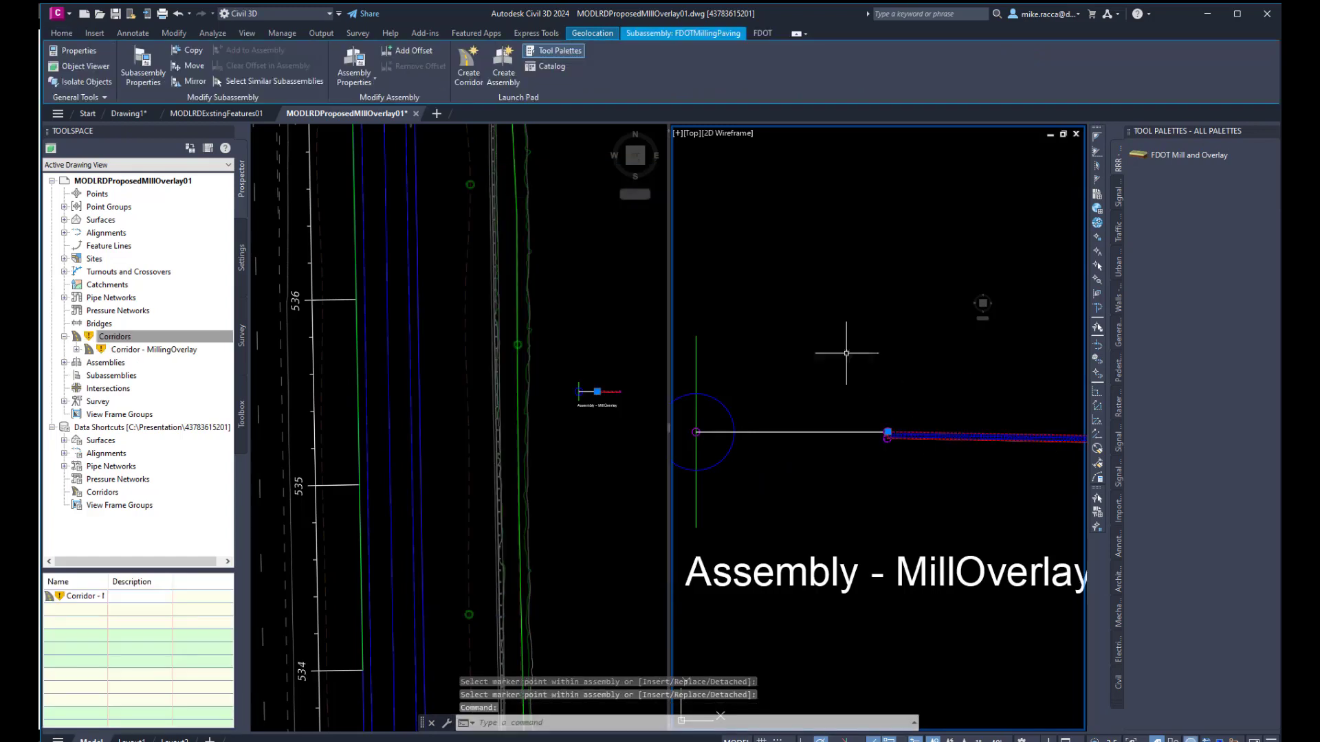
pyautogui.rightClick(792, 308)
pyautogui.click(826, 407)
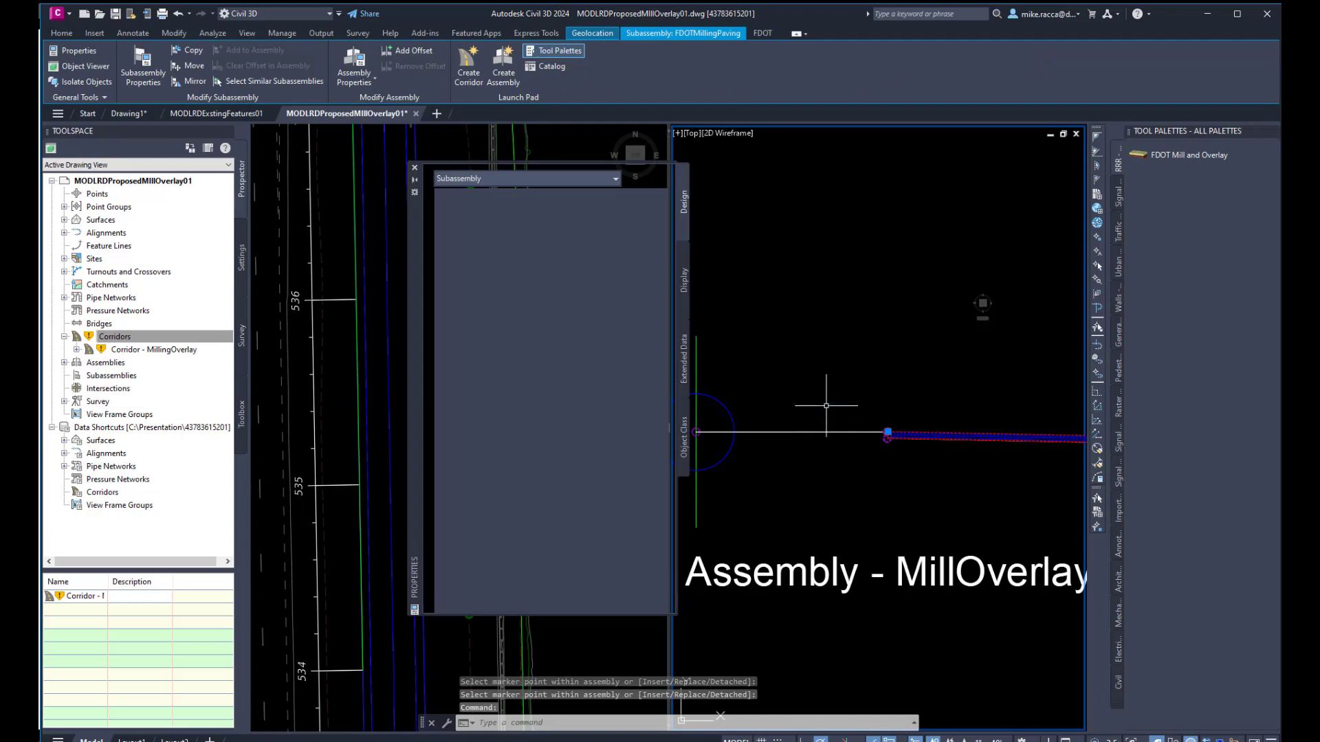
pyautogui.click(638, 210)
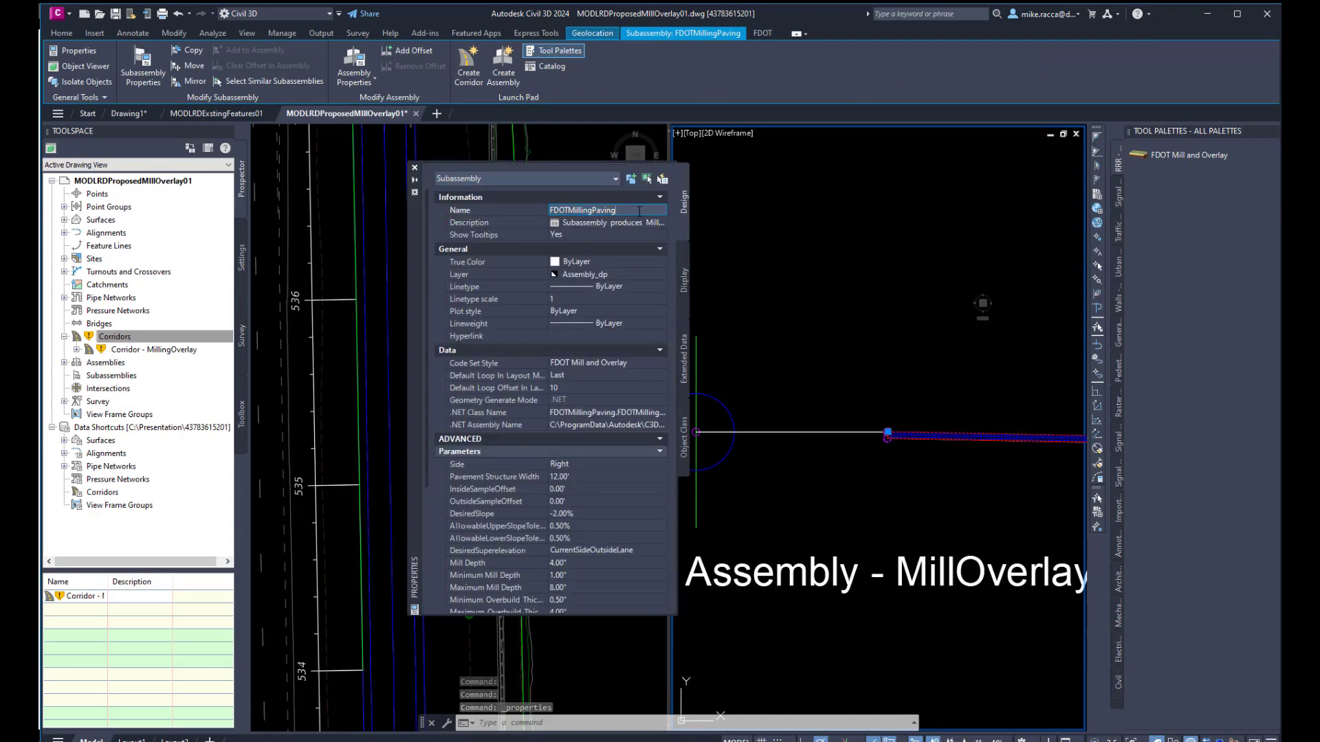
pyautogui.write('-')
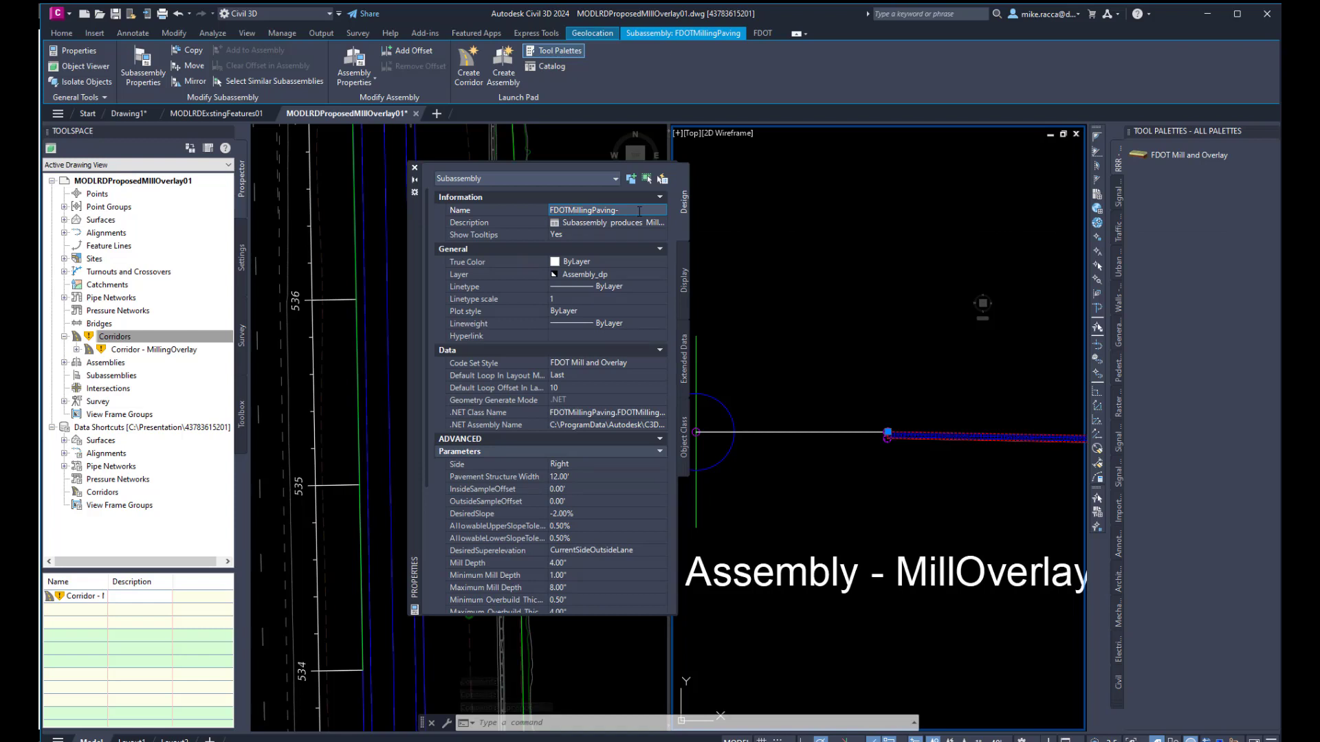
pyautogui.write('sh')
pyautogui.press('Return')
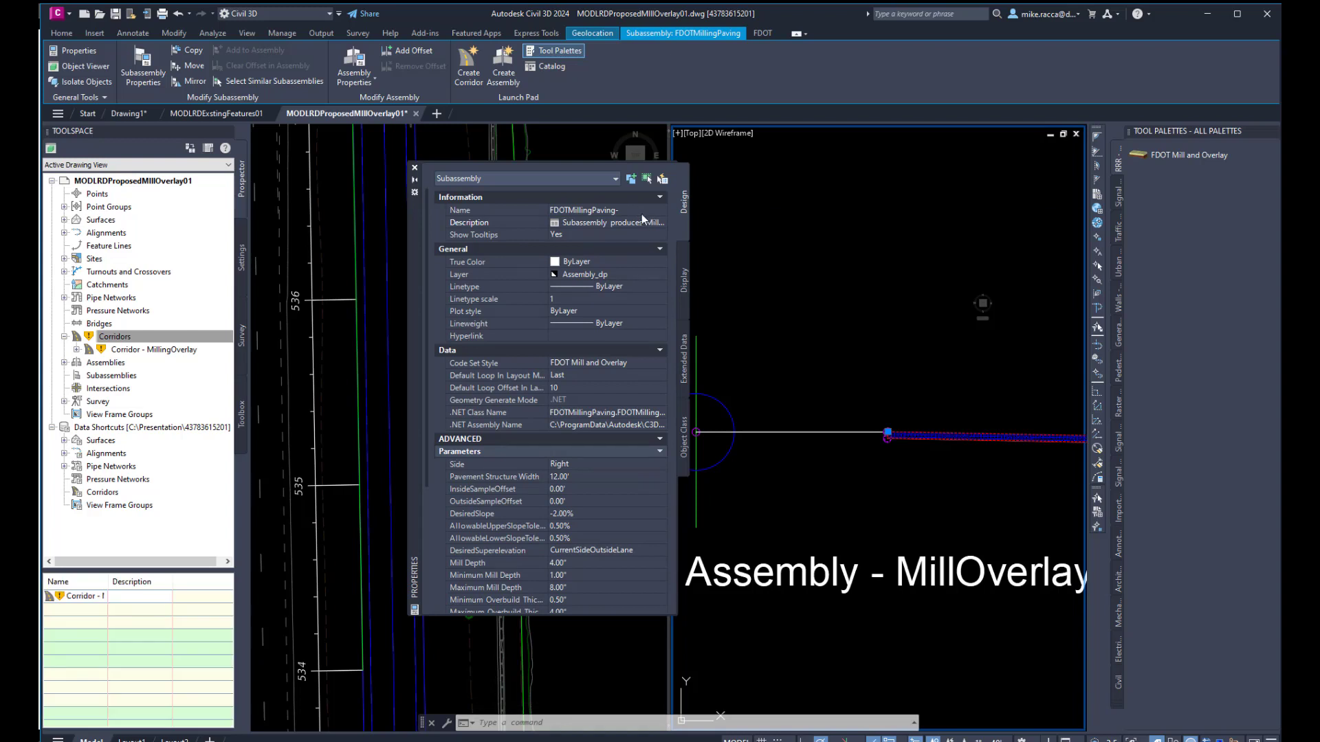
pyautogui.click(642, 213)
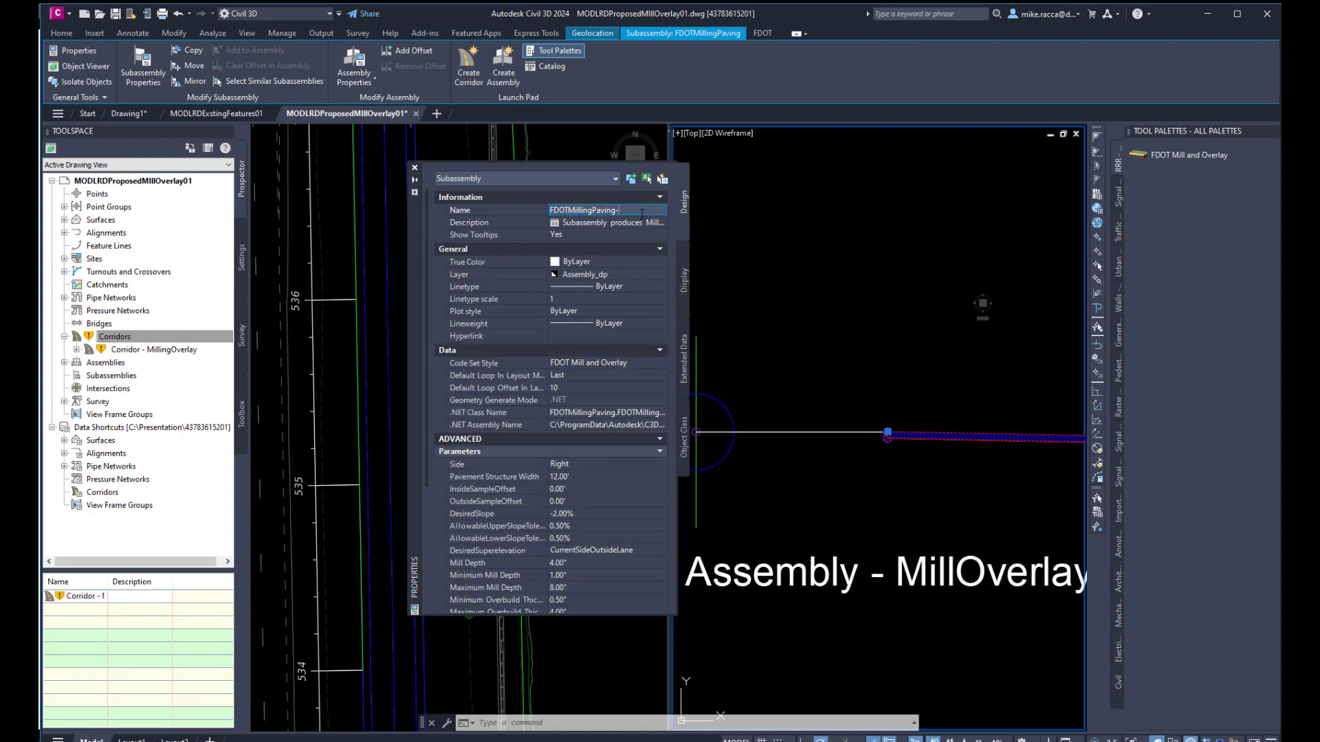
pyautogui.write('Shldr_LT')
# Step: Set the shoulder subassembly's pavement structure width to 4 feet and its desired slope to 6%
pyautogui.click(596, 476)
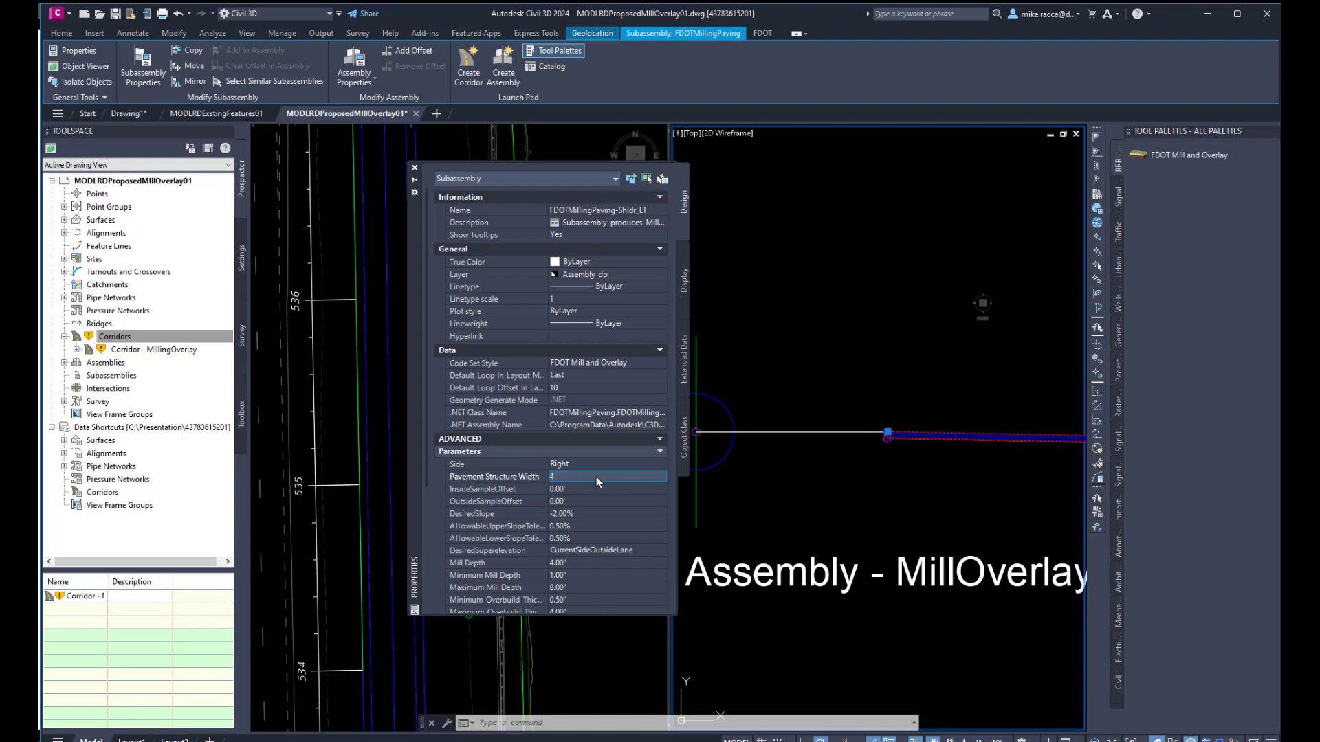
pyautogui.press('Tab')
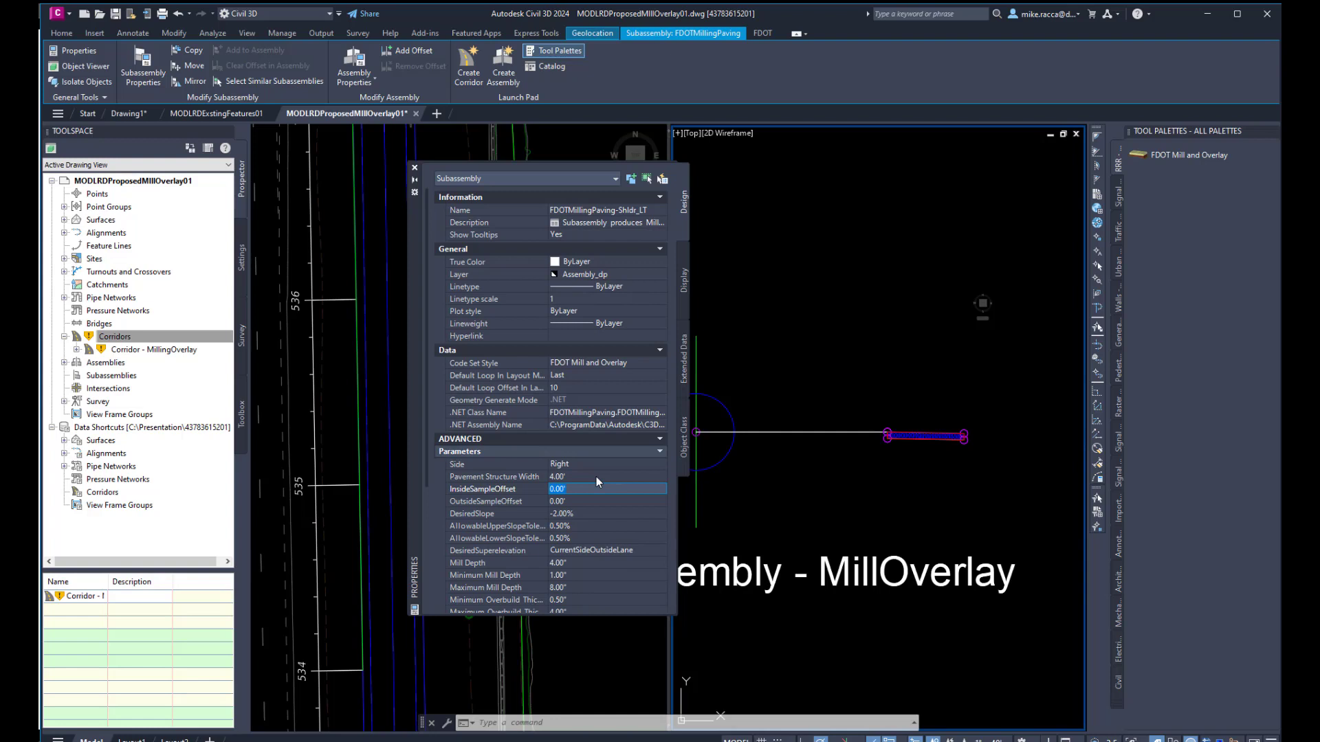
pyautogui.press('Tab')
pyautogui.press('Tab')
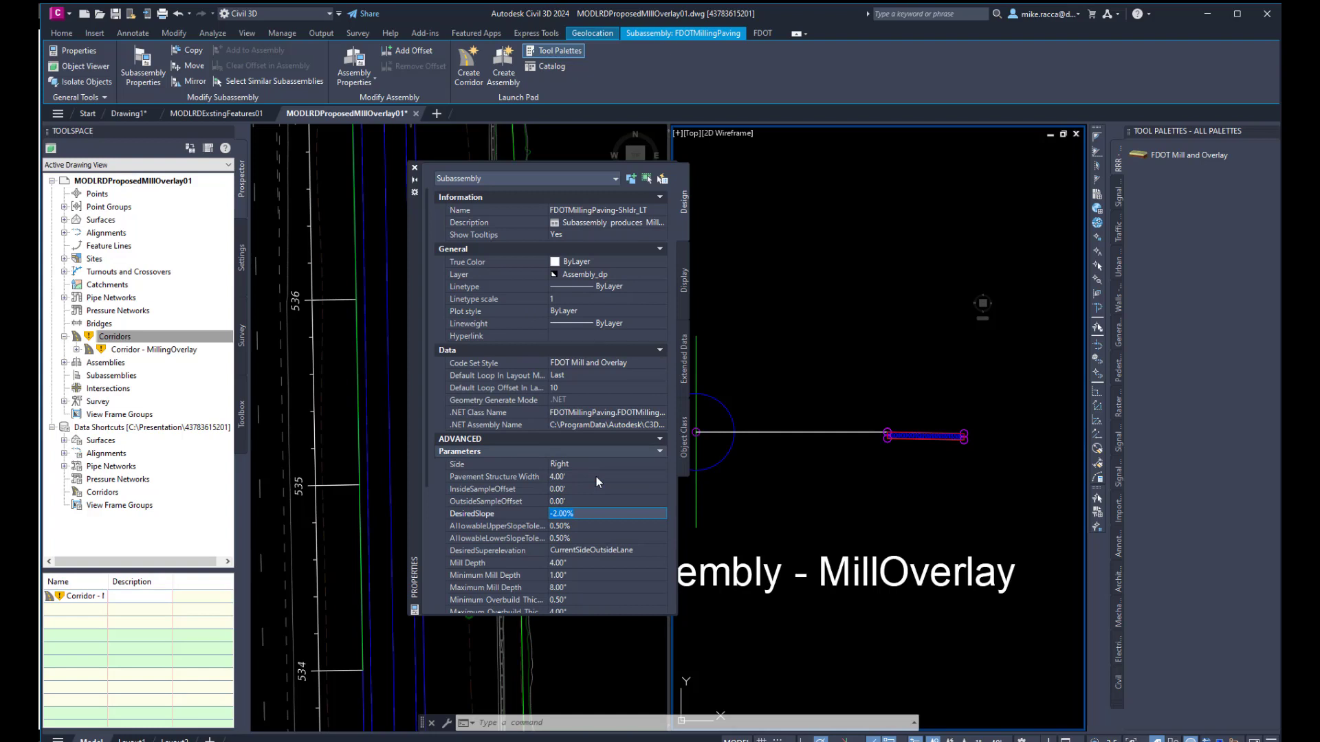
pyautogui.write('6')
pyautogui.press('Tab')
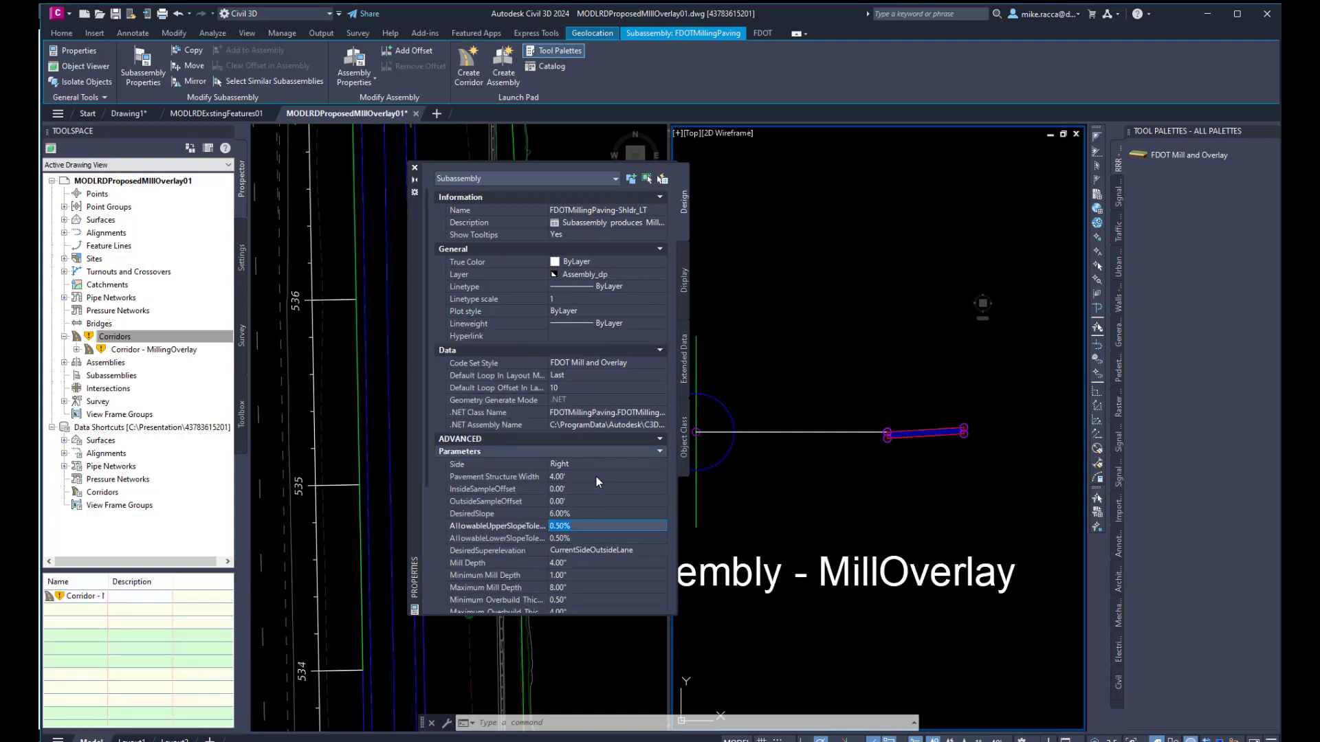
# Step: Set the allowable upper and lower slope tolerances to 50% each and the desired superelevation to DoNotUse
pyautogui.write('50')
pyautogui.press('Tab')
pyautogui.write('50')
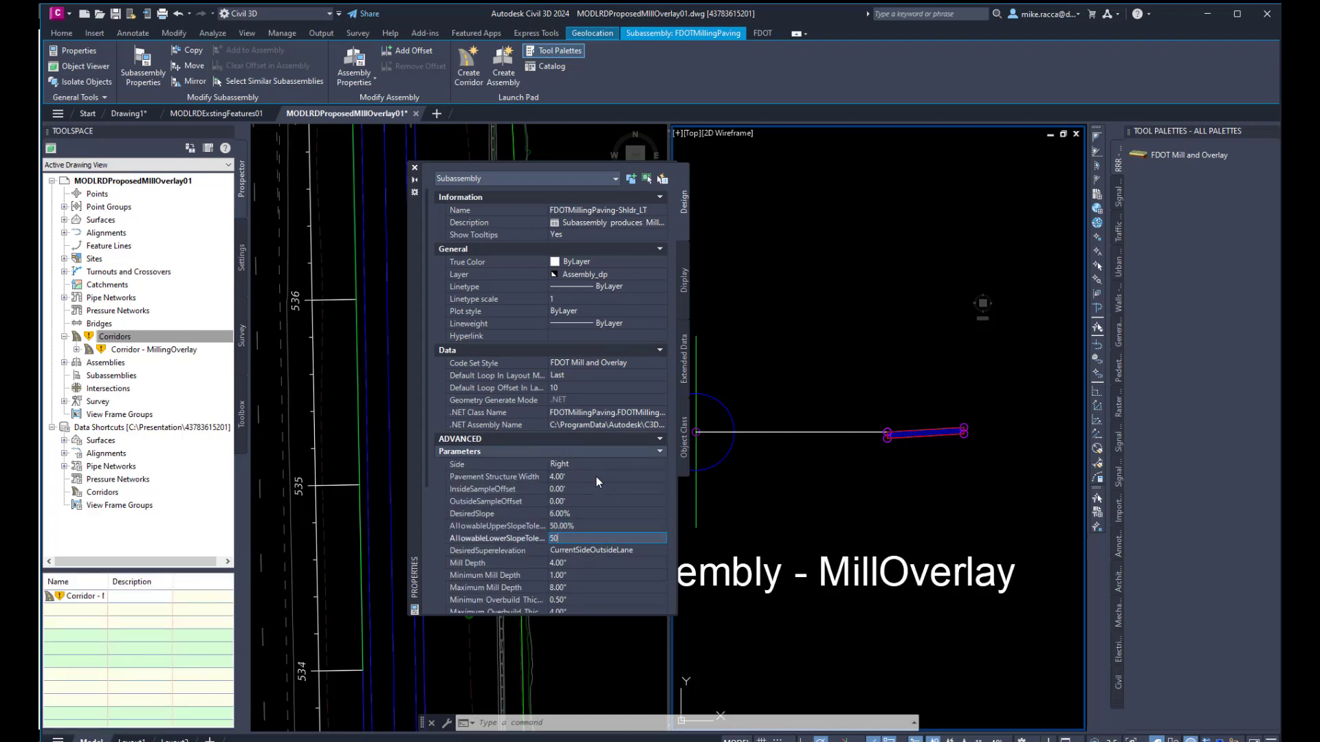
pyautogui.press('Tab')
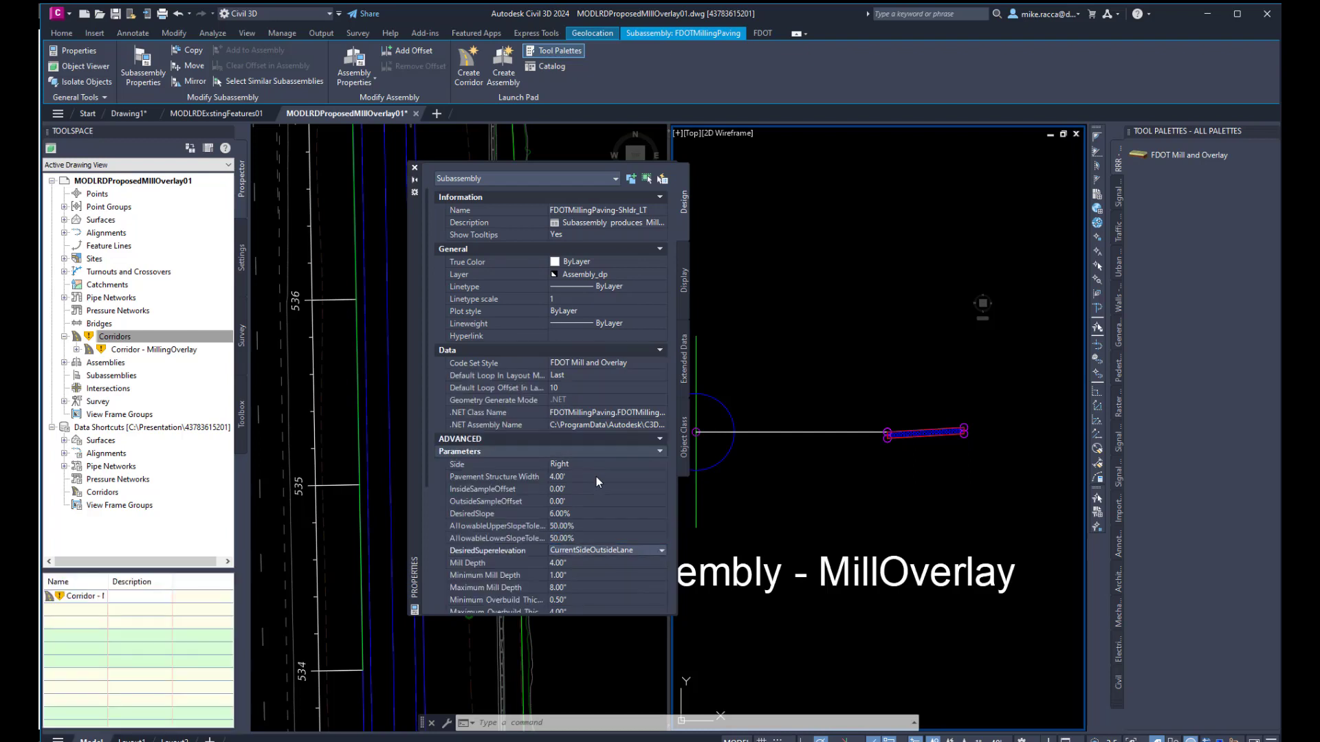
pyautogui.click(585, 550)
pyautogui.scroll(3, 583, 560)
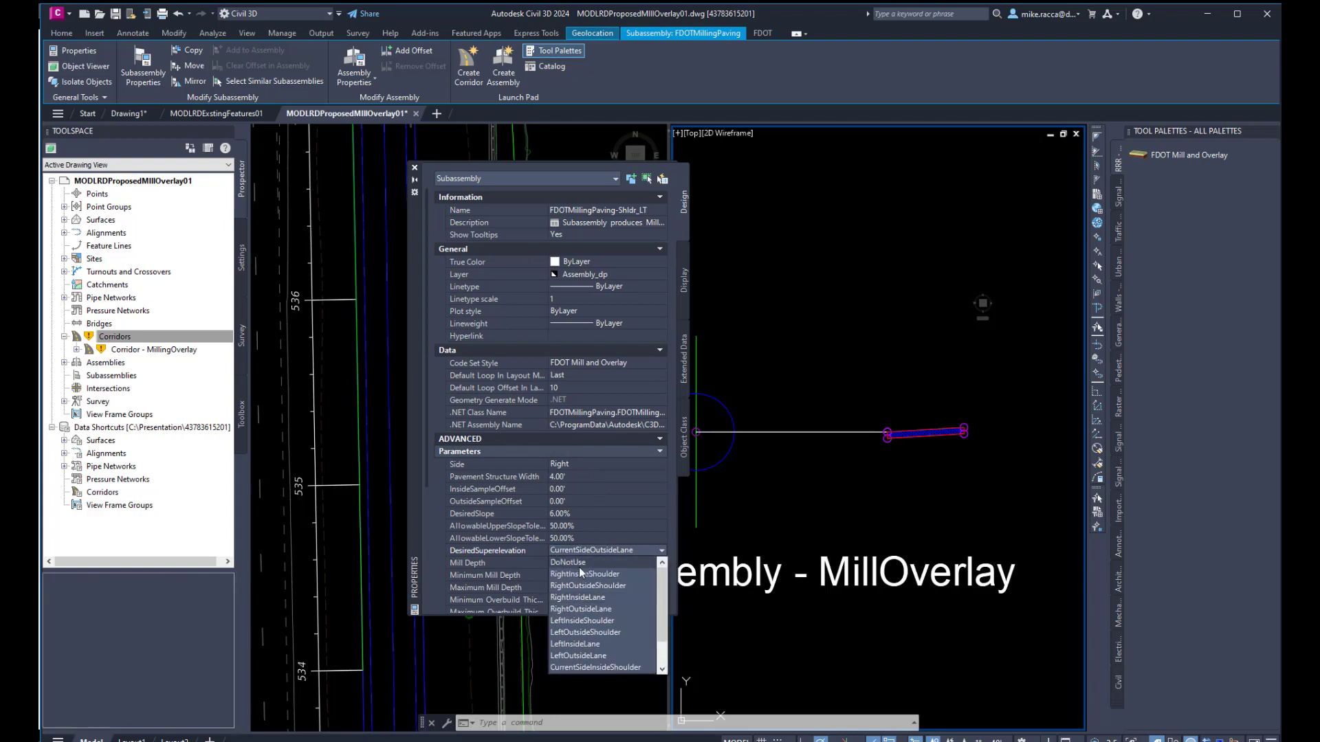
pyautogui.click(584, 569)
# Step: Set the mill depth to 1.75 inches and the maximum mill depth to 2 inches
pyautogui.click(584, 565)
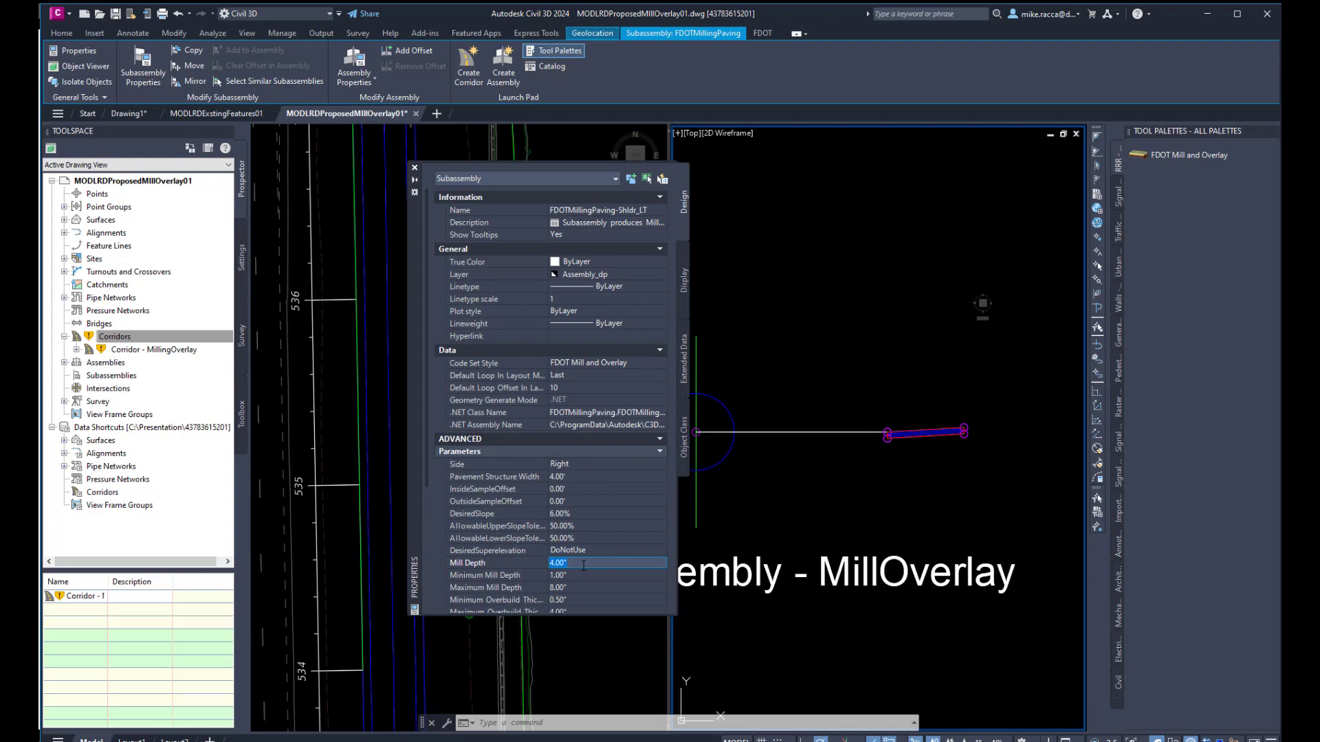
pyautogui.write('1.75')
pyautogui.press('Tab')
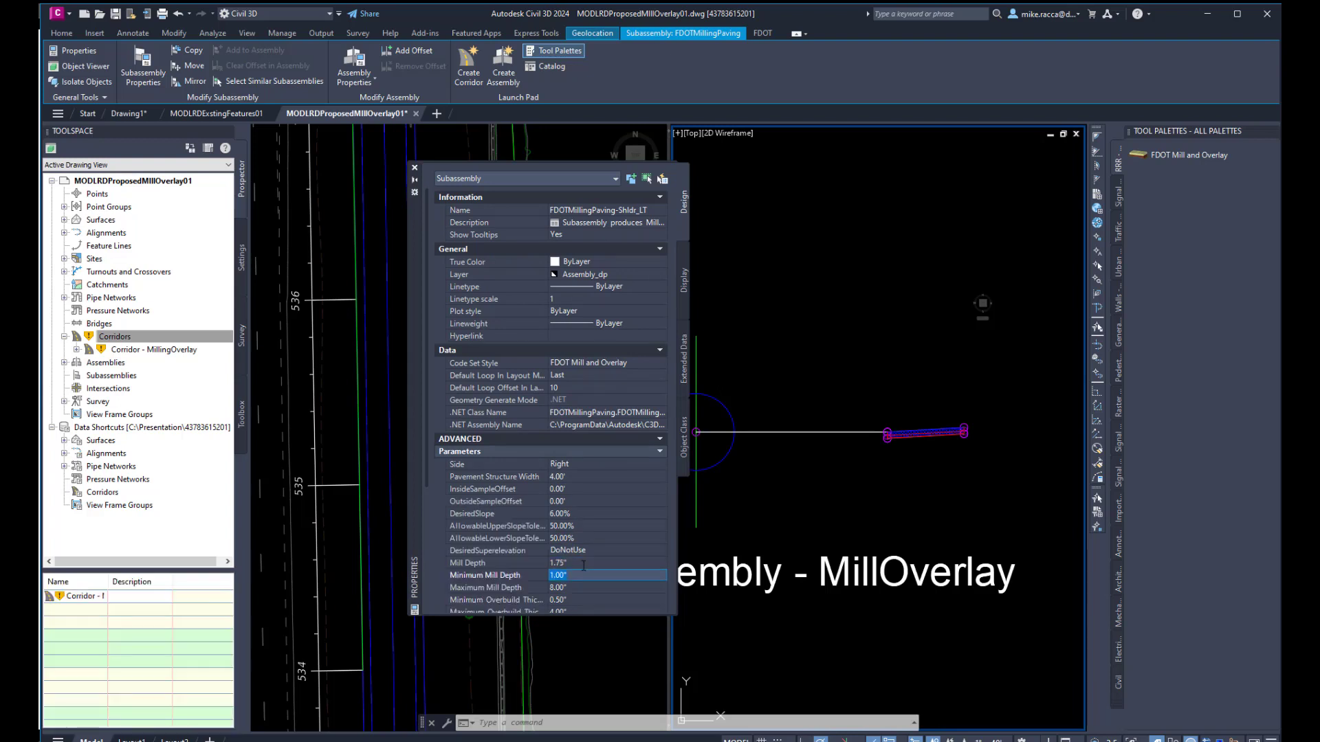
pyautogui.press('Tab')
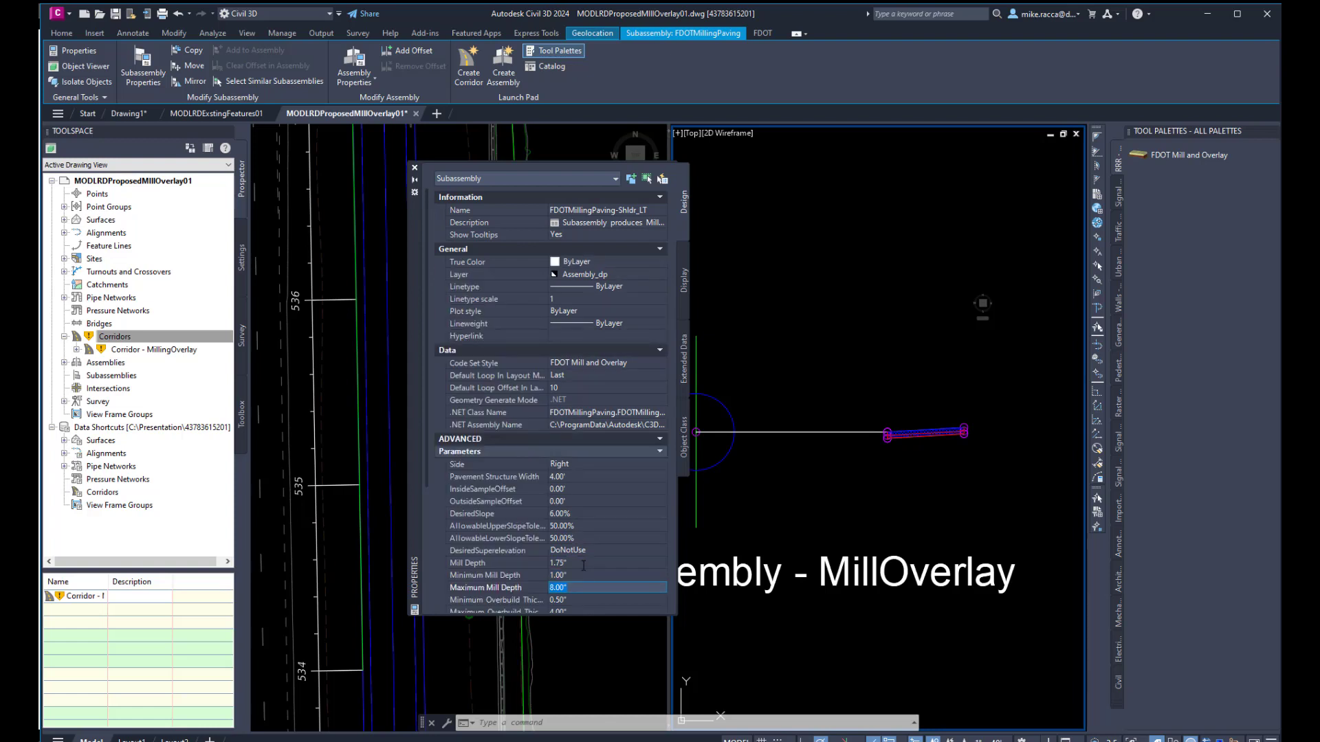
pyautogui.write('2')
pyautogui.press('Tab')
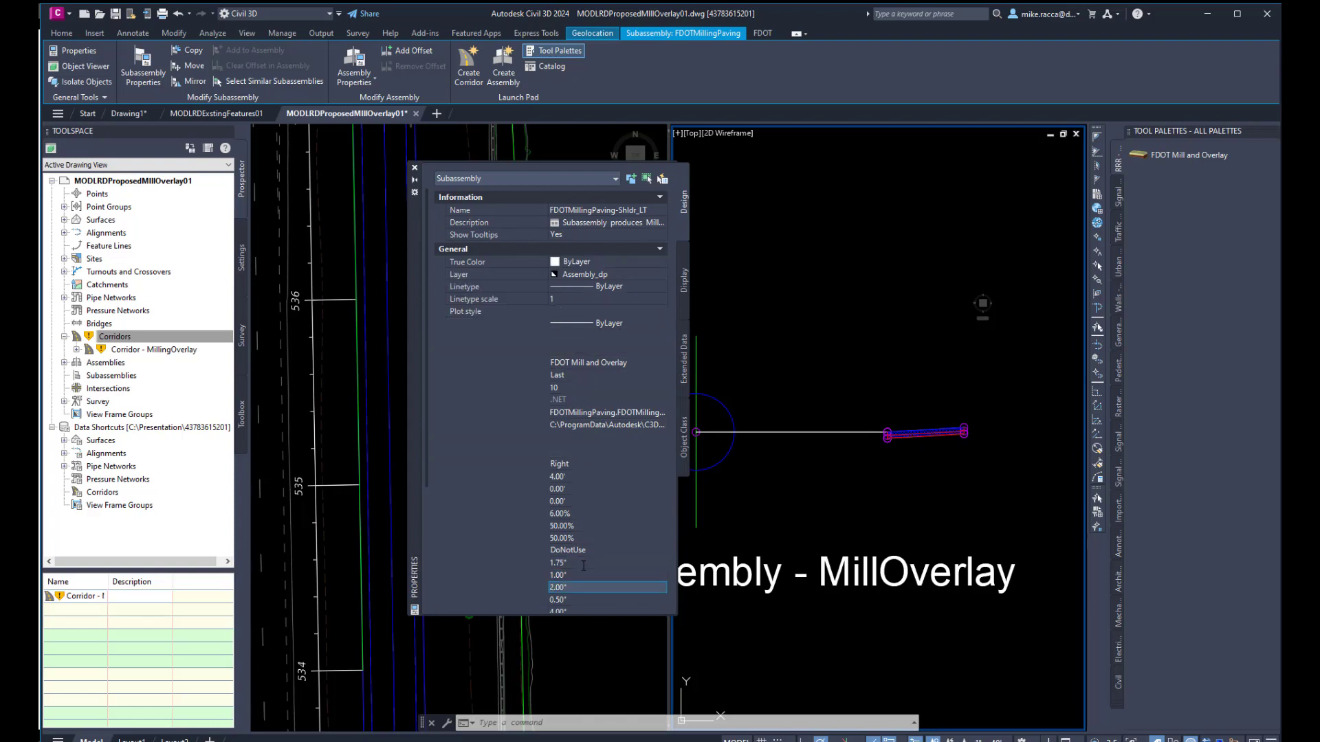
# Step: Set the left shoulder subassembly's overlay thickness to 1.75 inches
pyautogui.press('Tab')
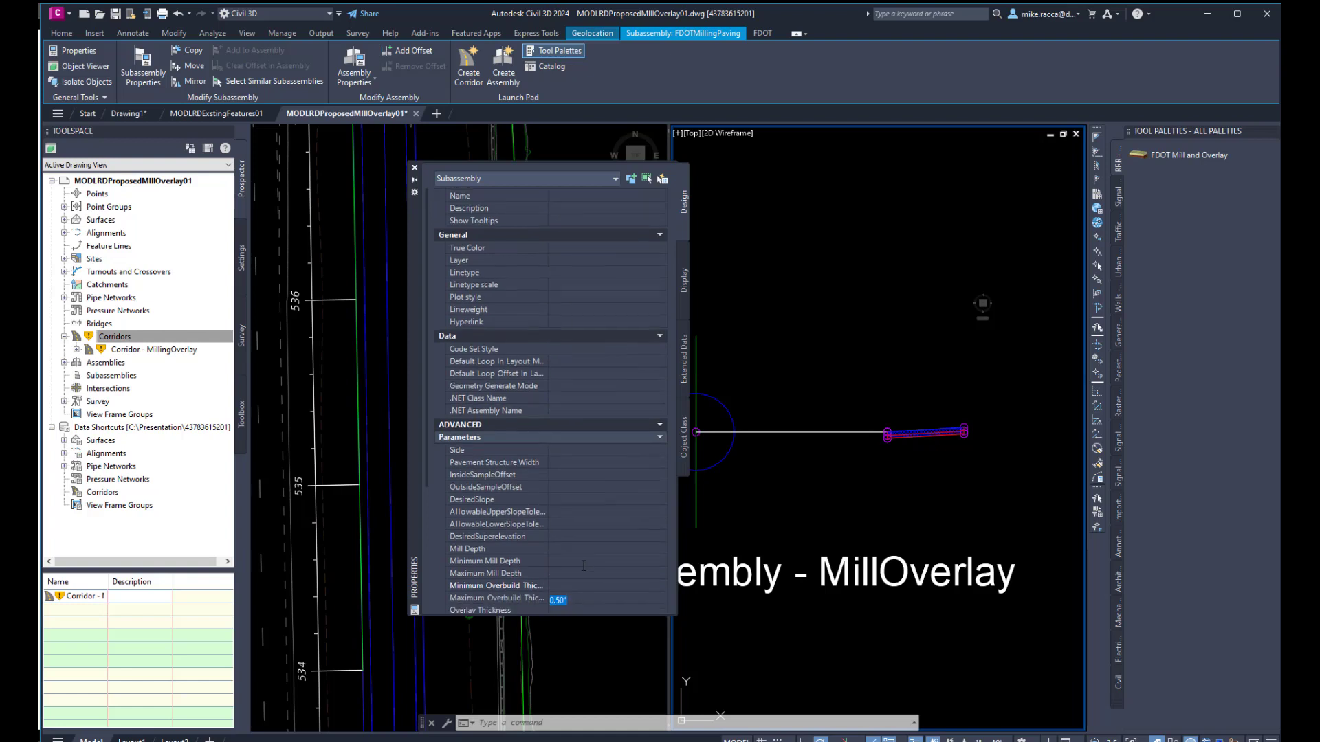
pyautogui.press('Tab')
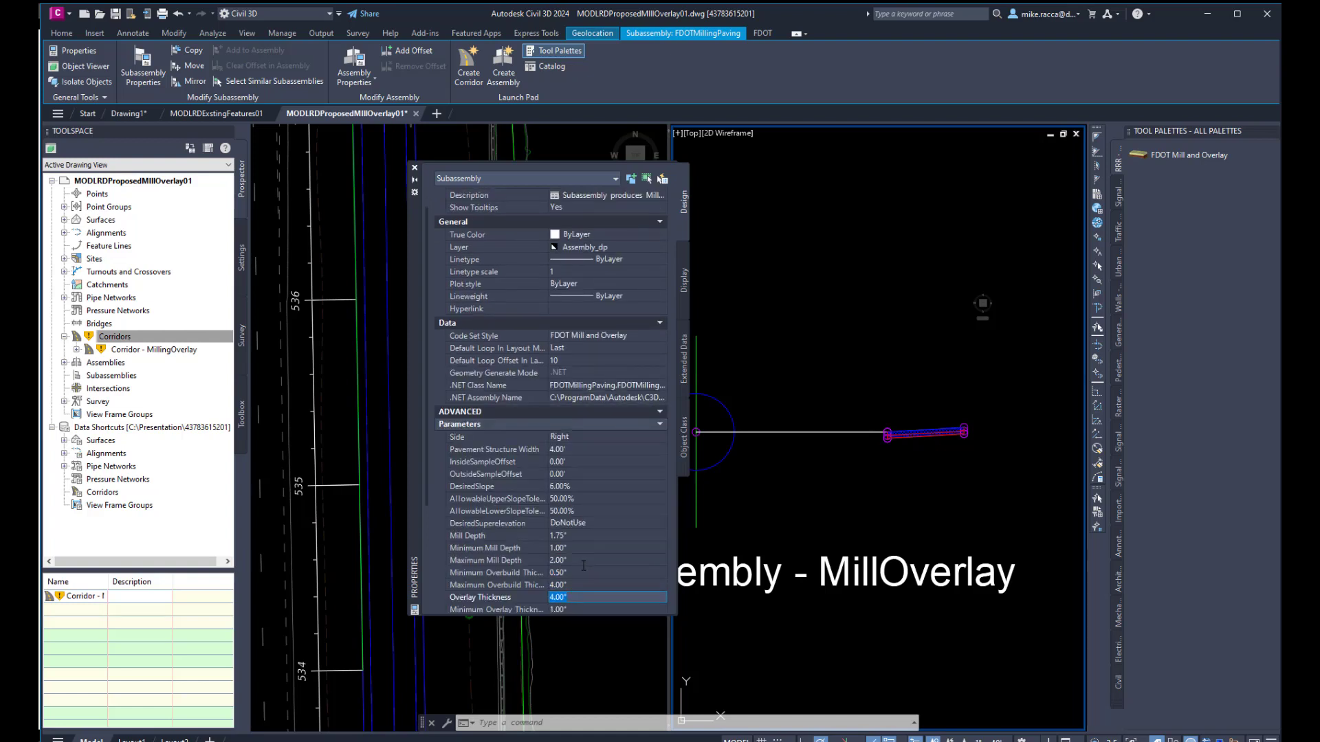
pyautogui.press('Tab')
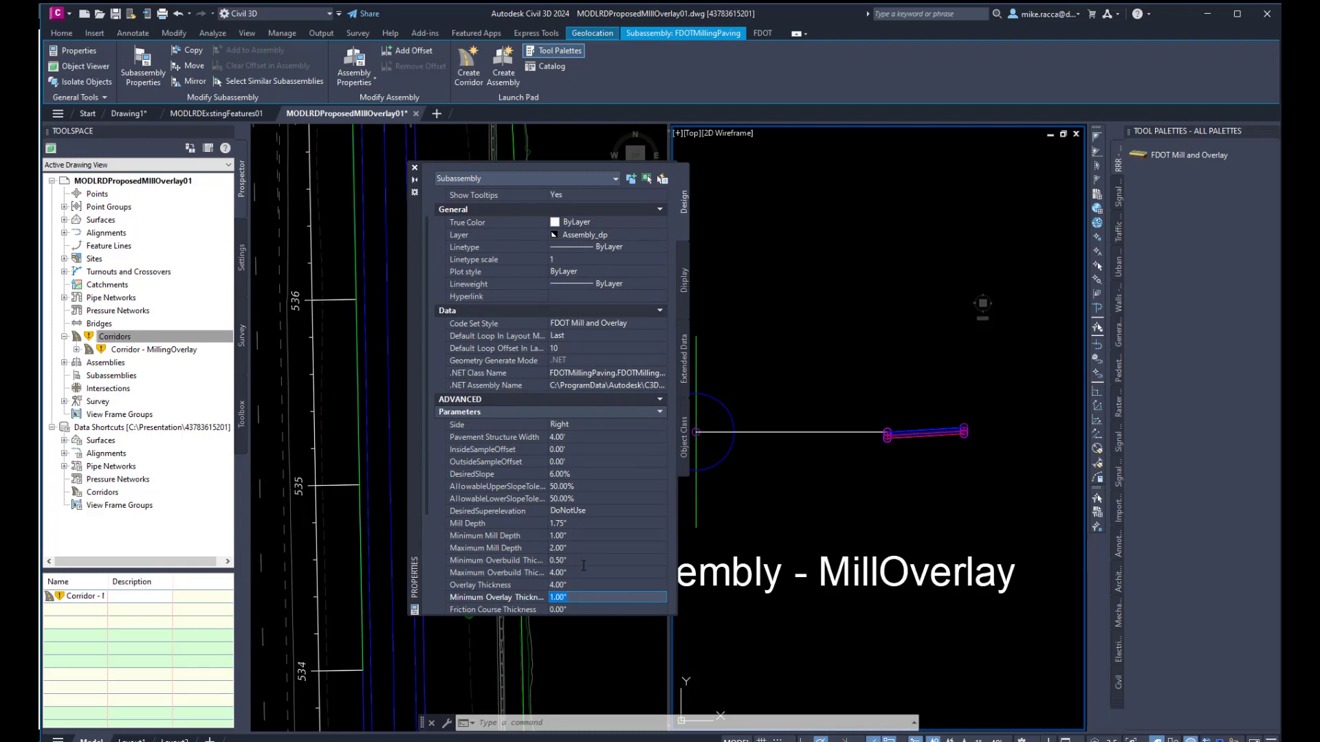
pyautogui.click(575, 586)
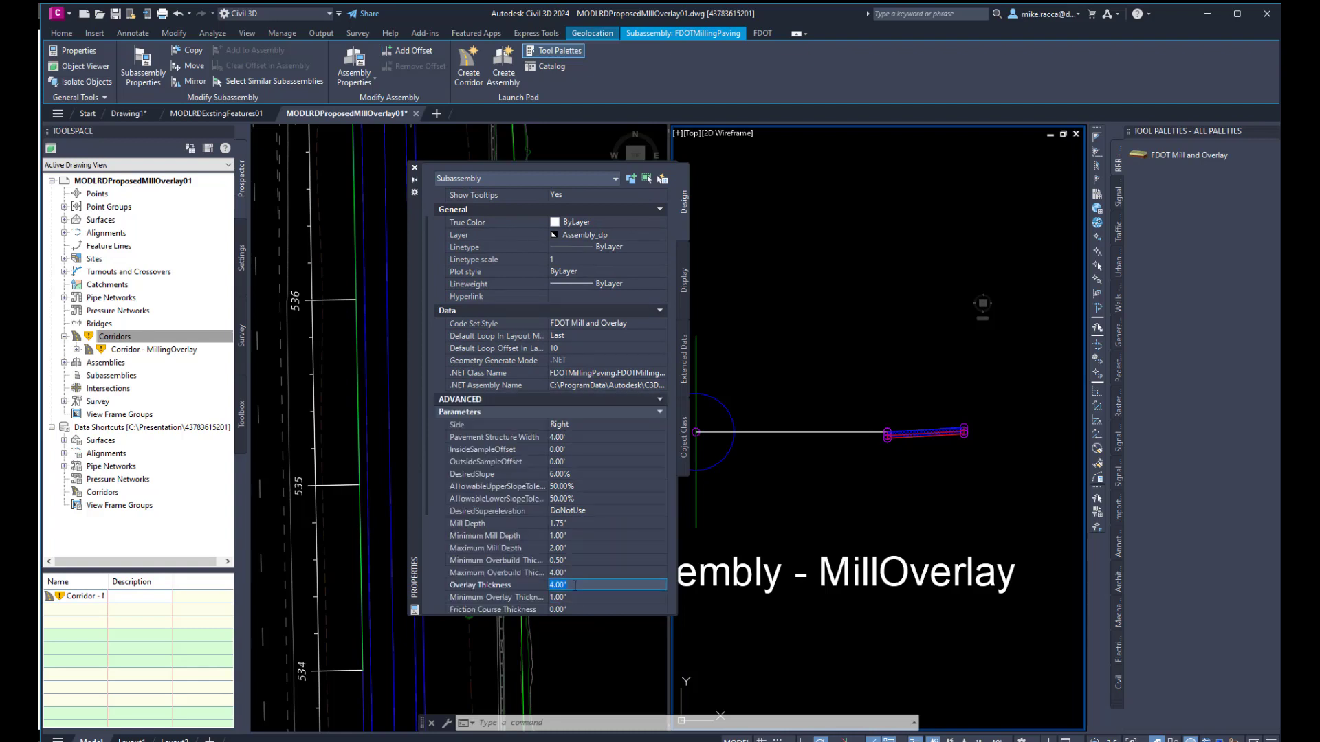
pyautogui.write('1.75')
pyautogui.press('Return')
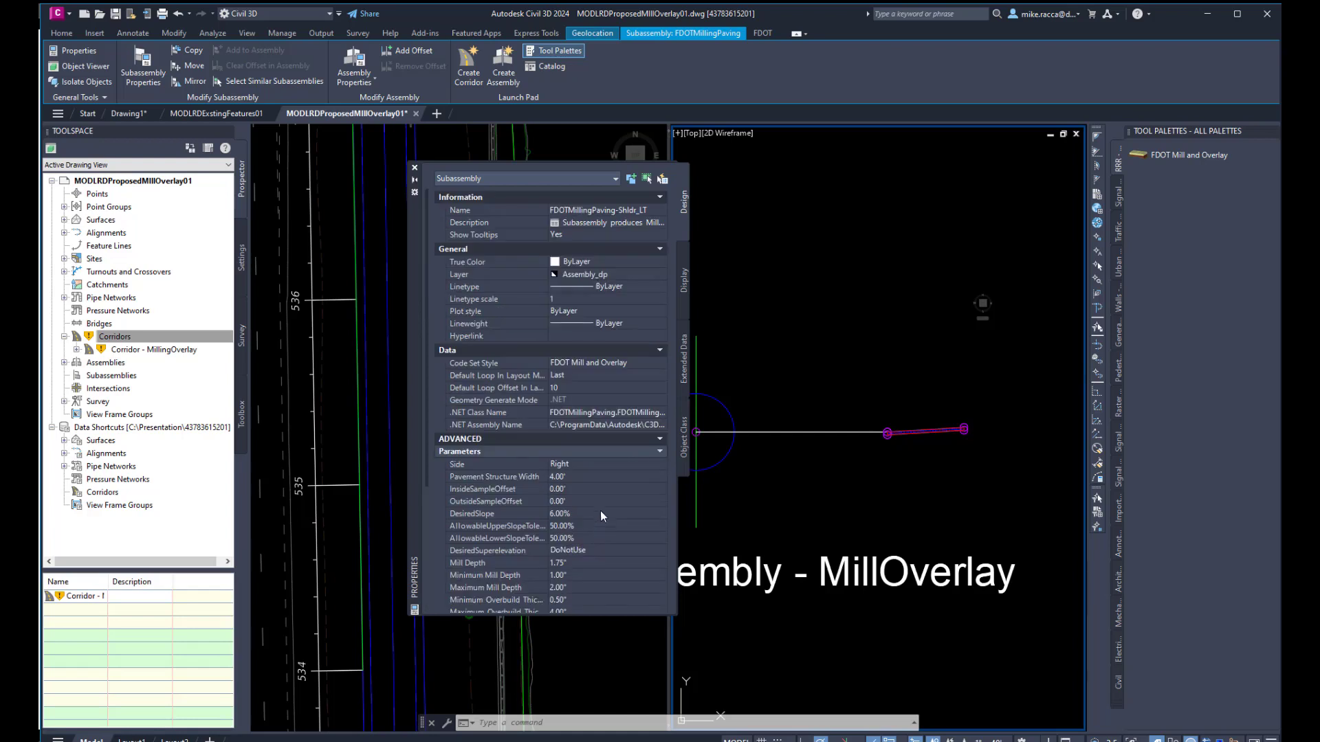
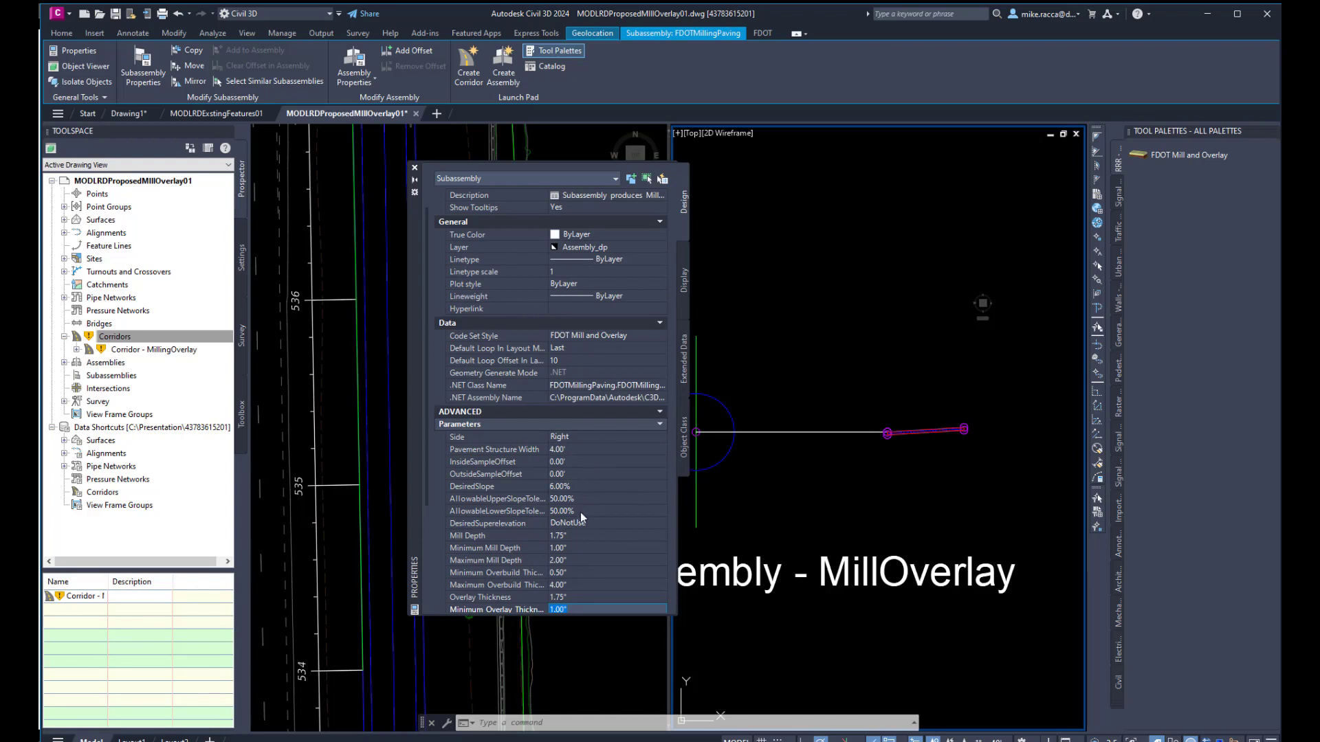
pyautogui.scroll(-2, 592, 526)
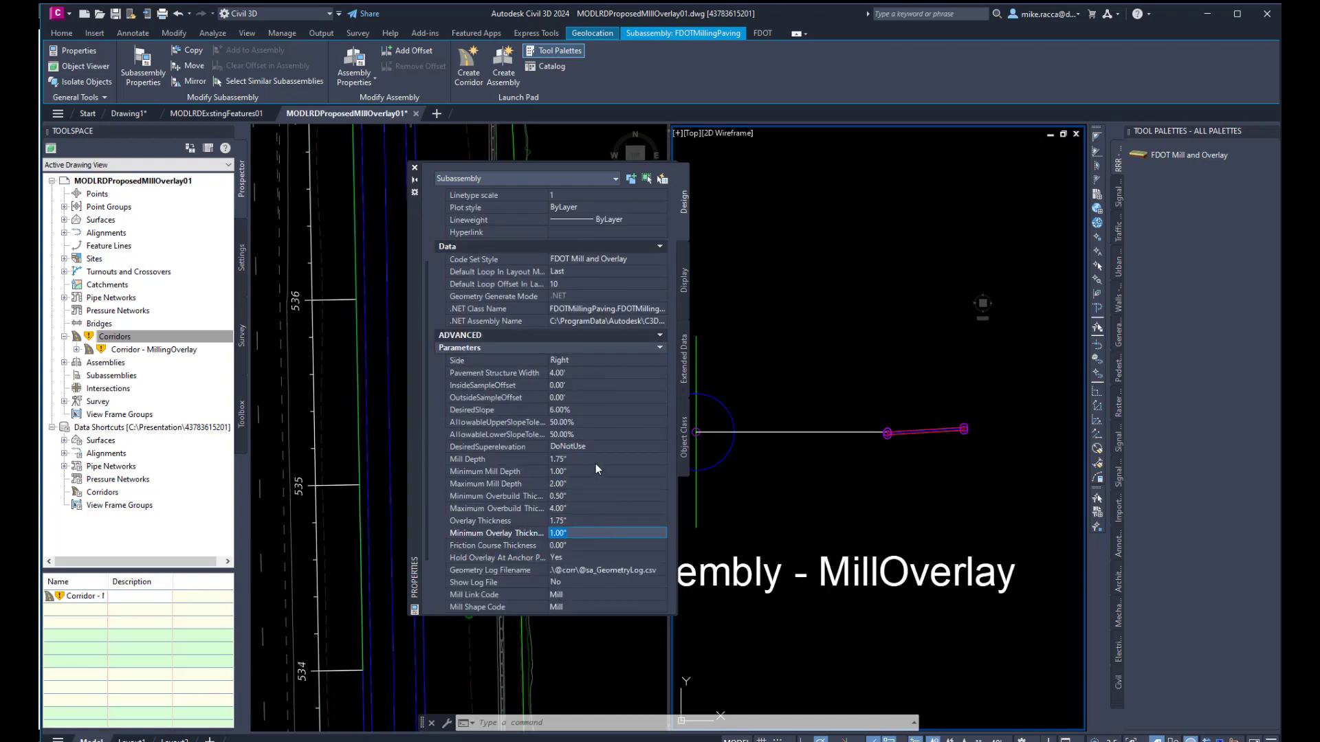
pyautogui.press('Up')
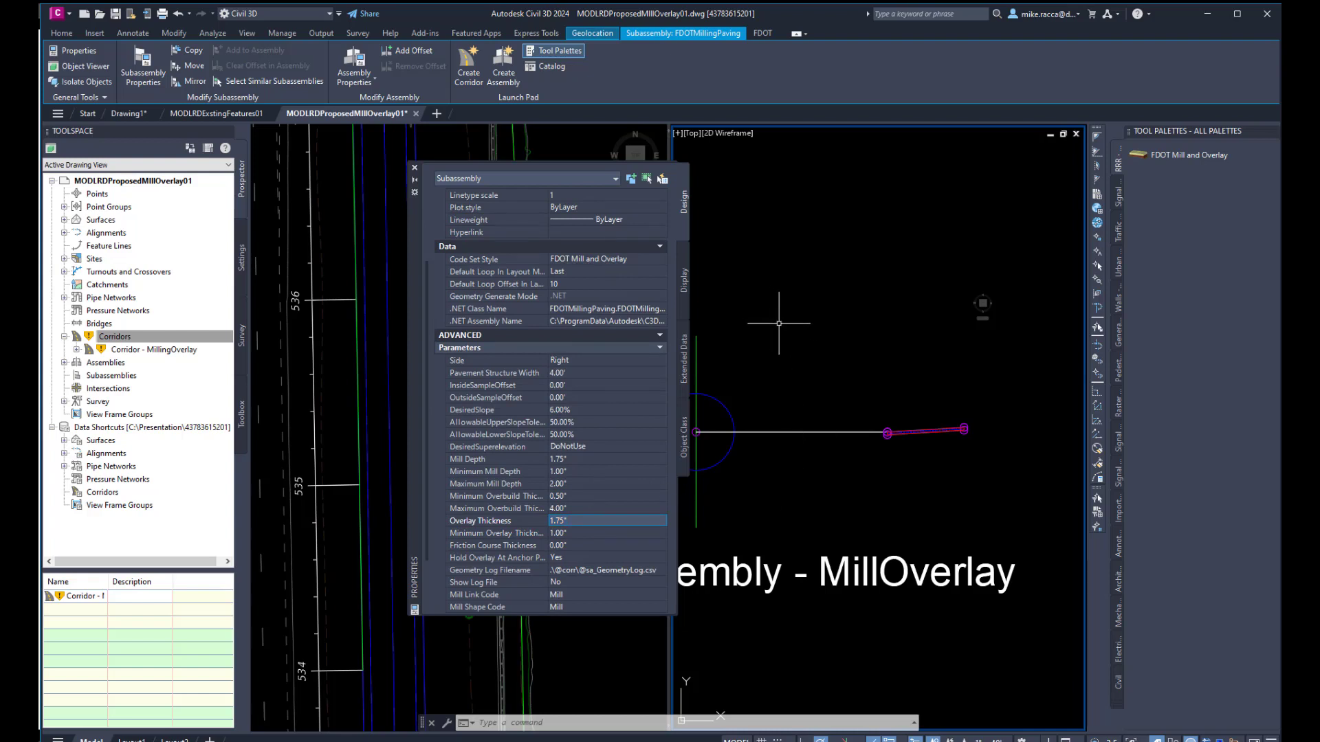
# Step: Rebuild the Corridor - MillingOverlay corridor
pyautogui.click(174, 350)
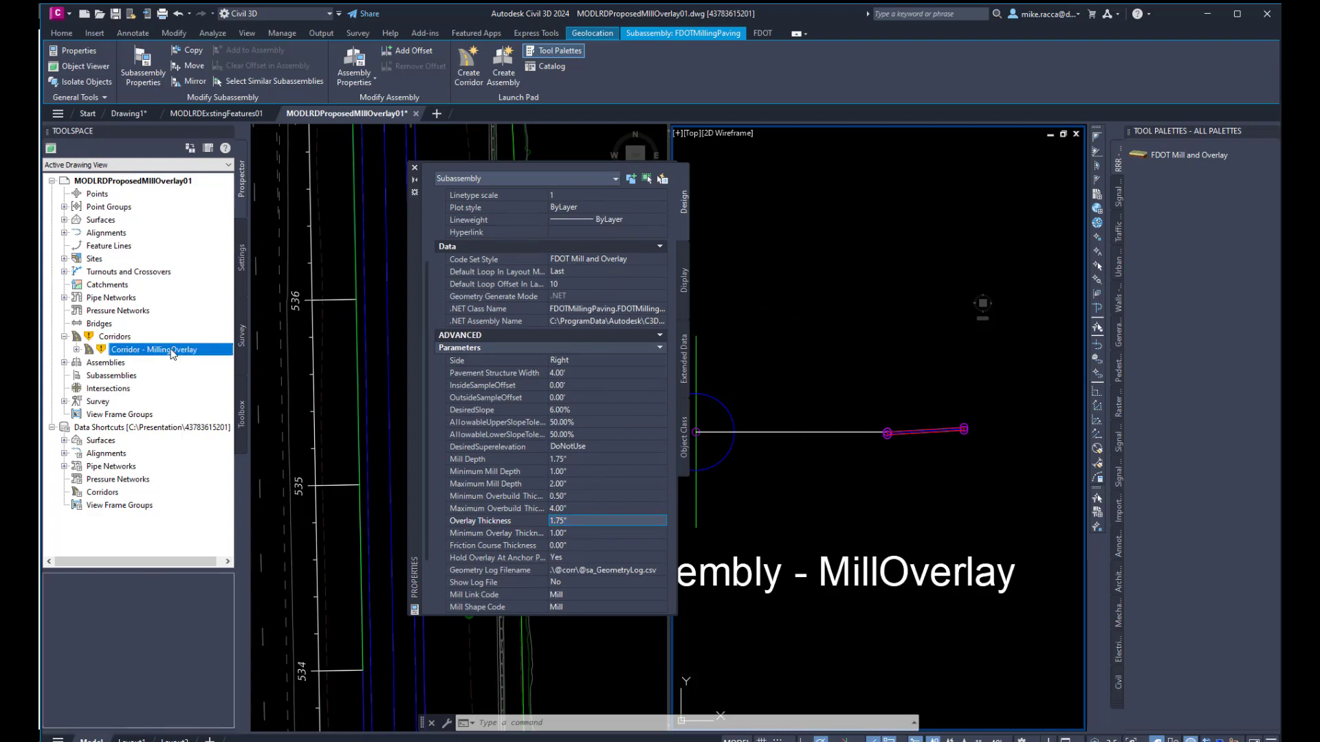
pyautogui.rightClick(179, 352)
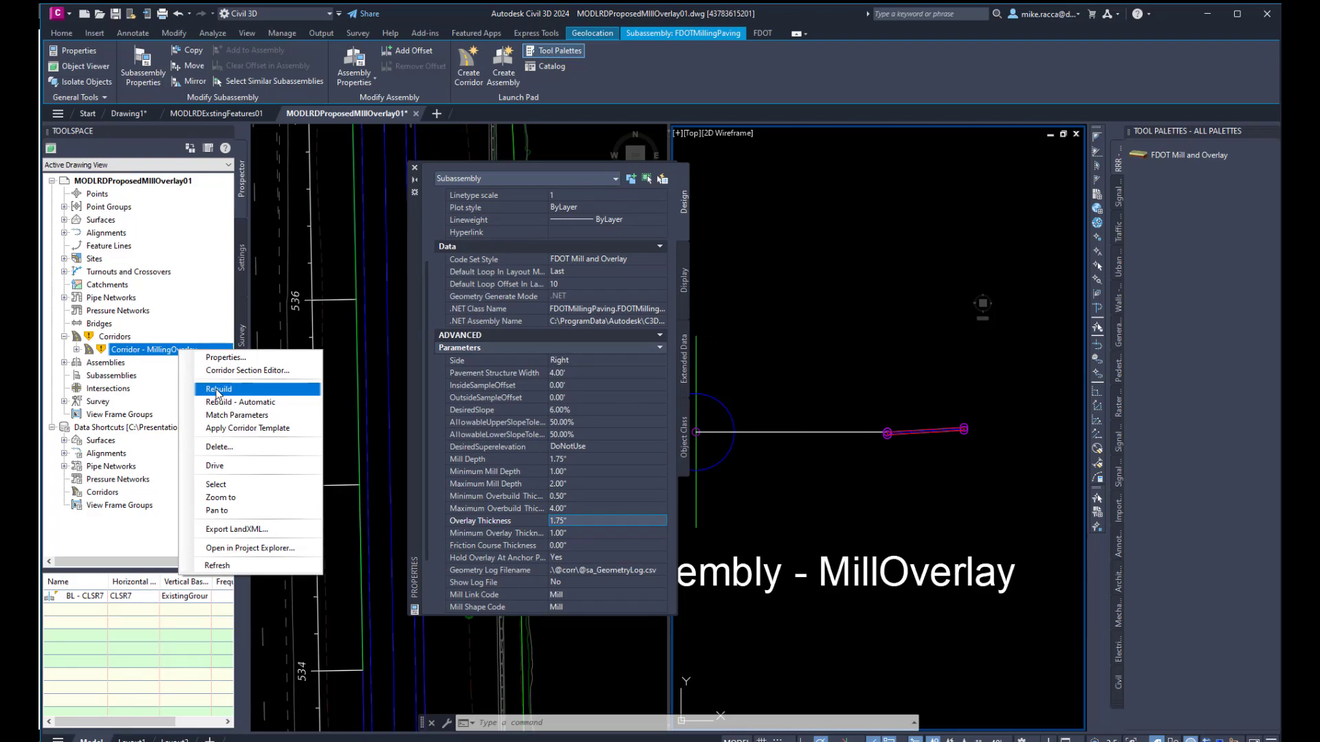
pyautogui.click(217, 389)
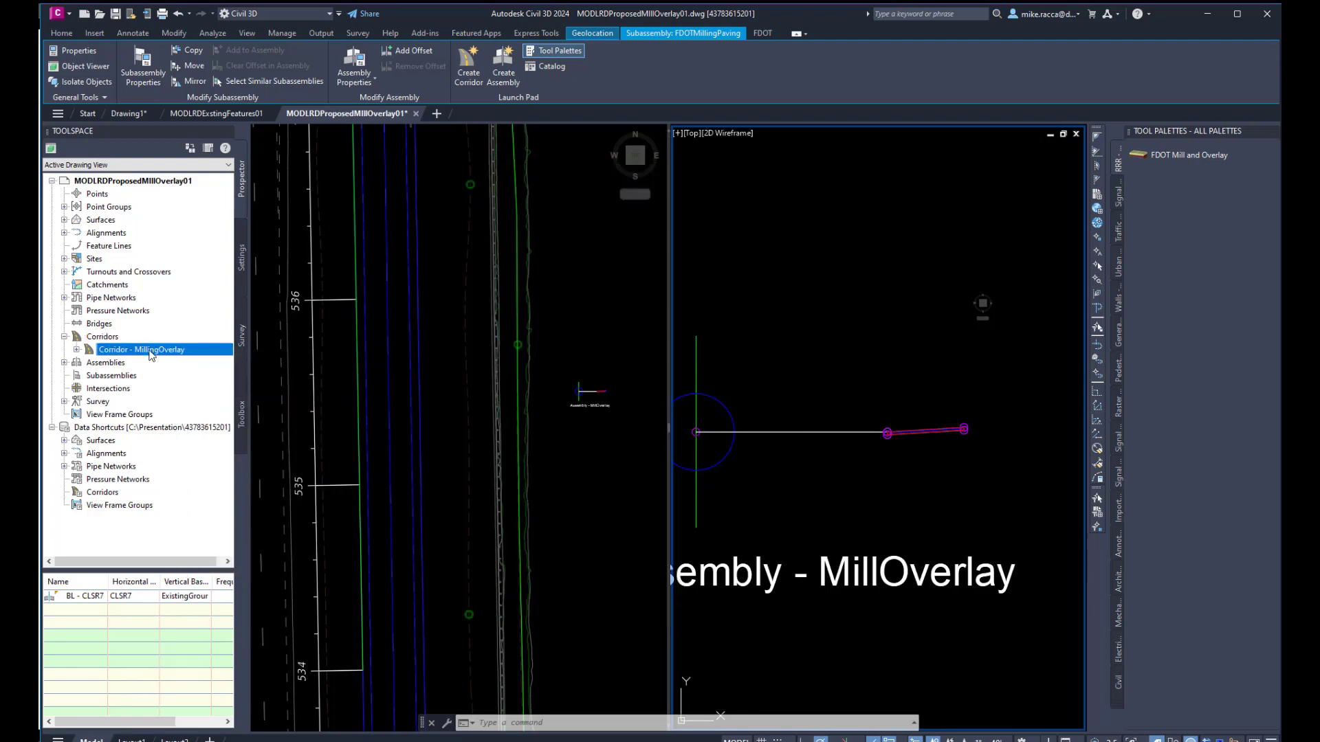
# Step: Edit the targets of the corridor region starting at station 534+00 and map the shoulder subassembly's target surface to ExistingGround
pyautogui.click(337, 373)
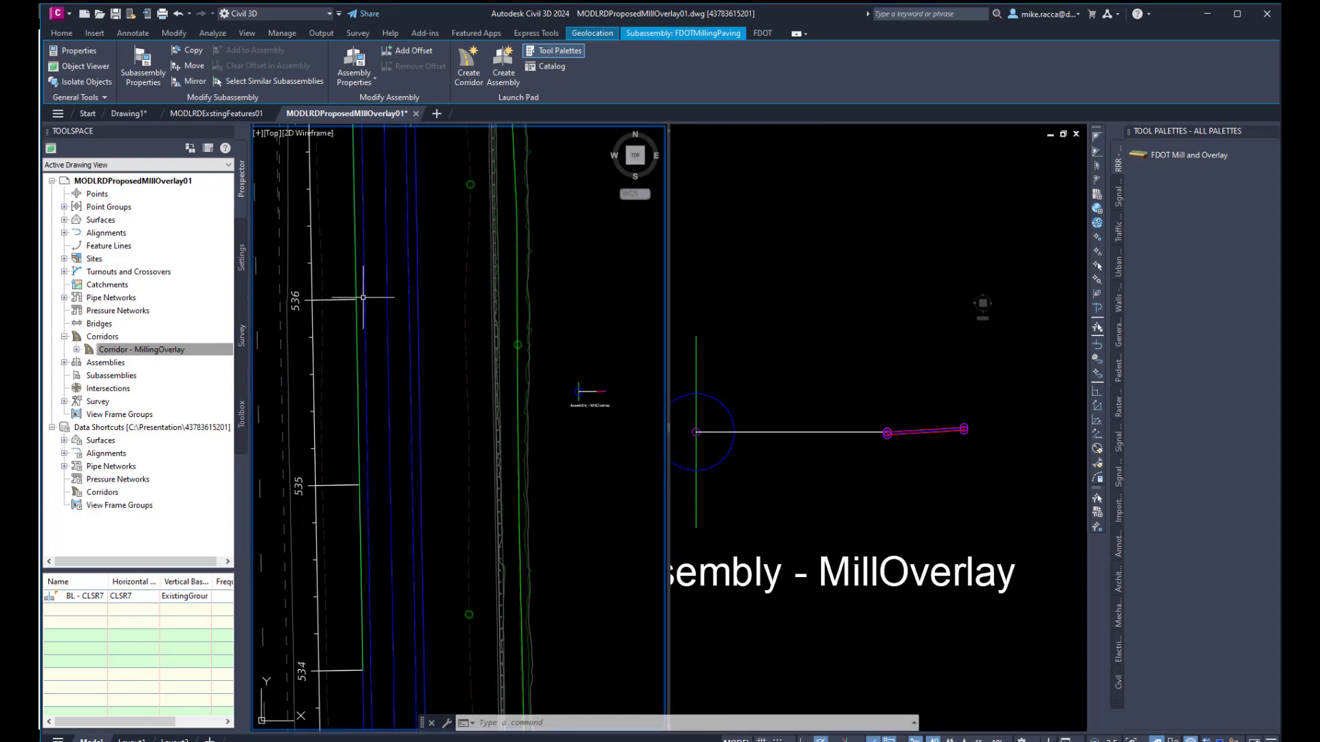
pyautogui.click(338, 300)
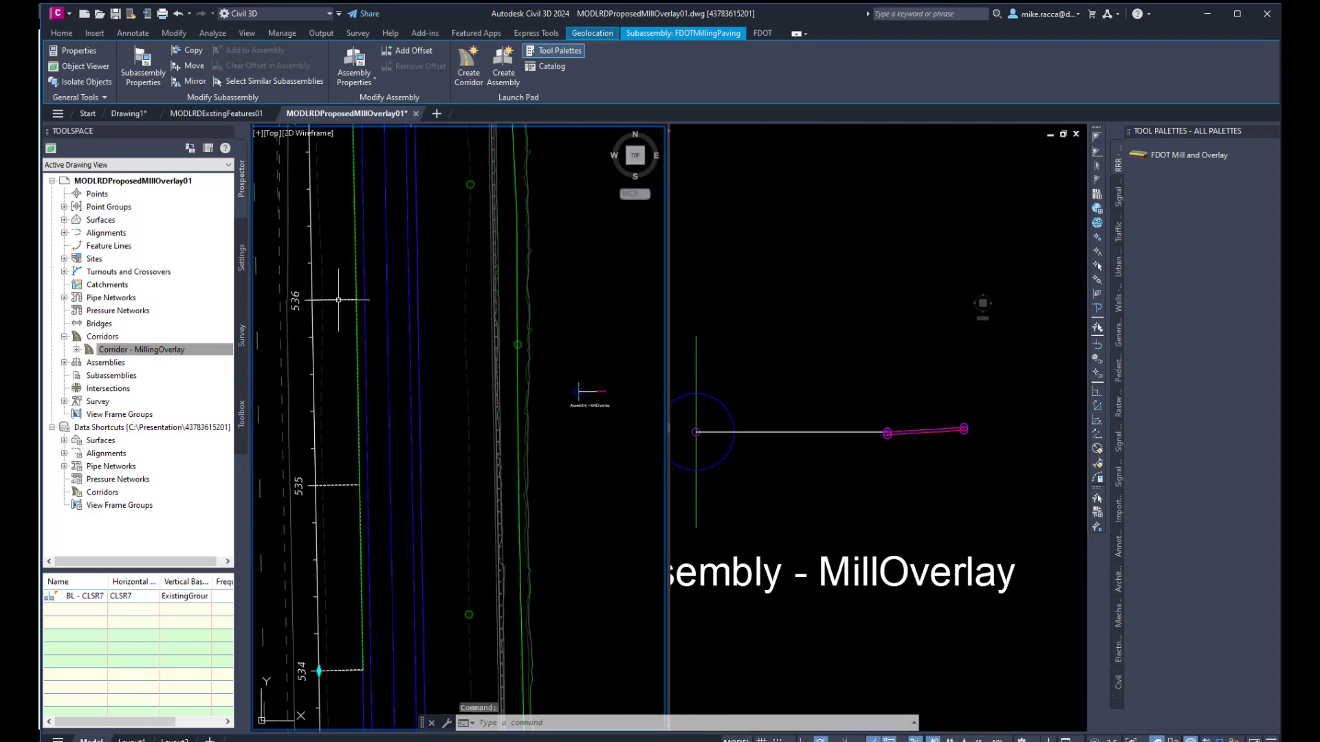
pyautogui.click(392, 69)
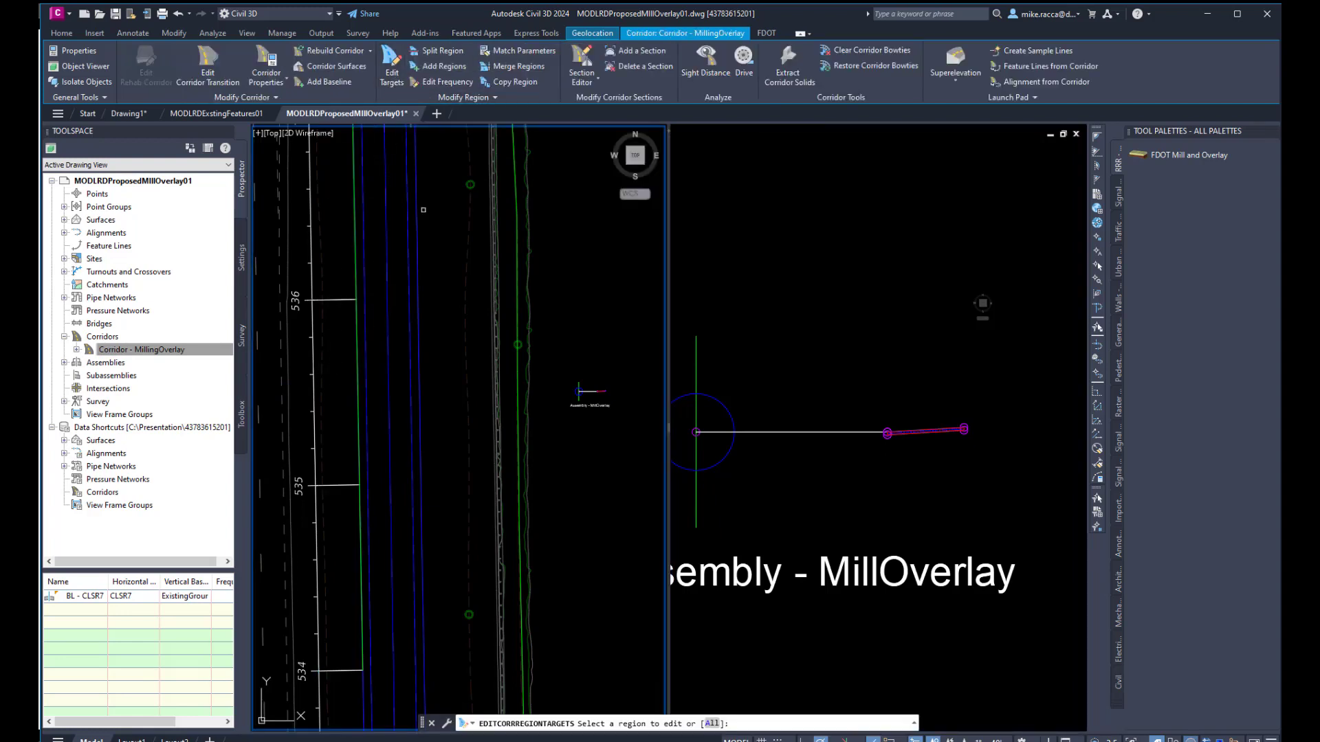
pyautogui.click(351, 334)
pyautogui.rightClick(351, 334)
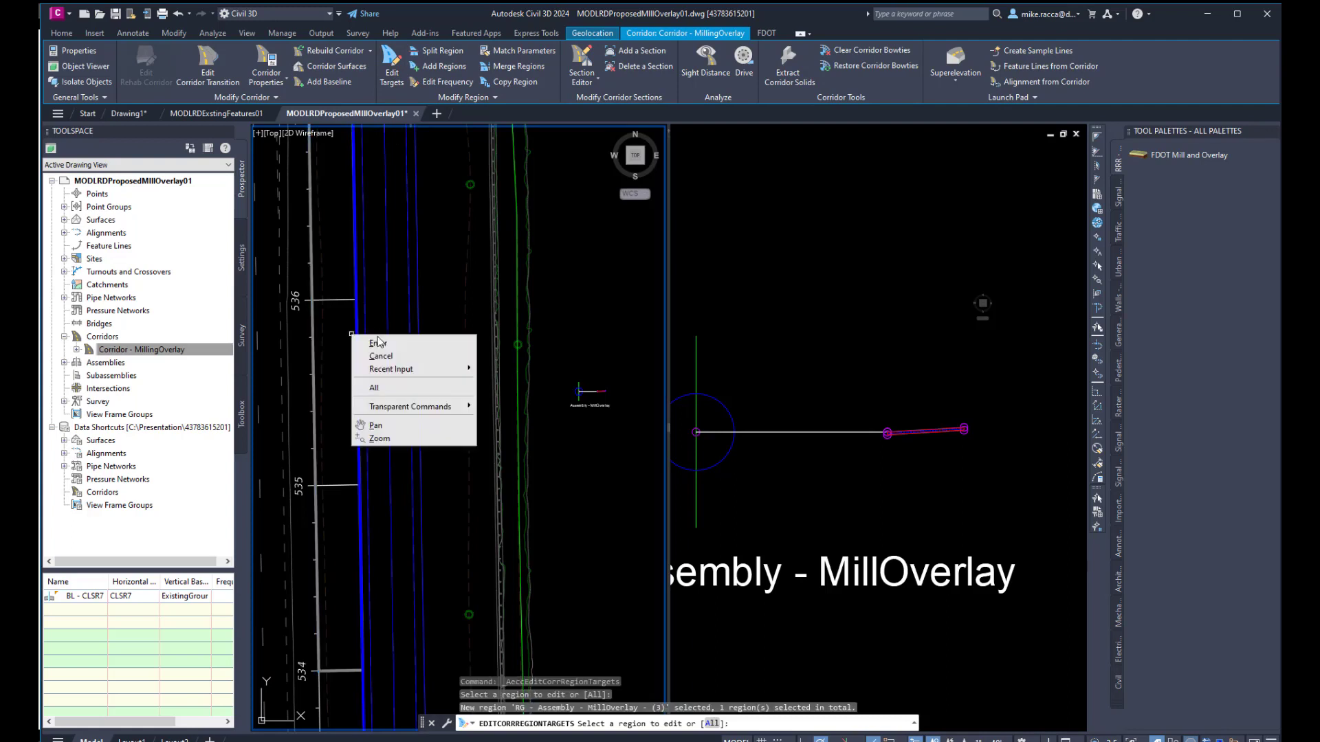
pyautogui.click(396, 344)
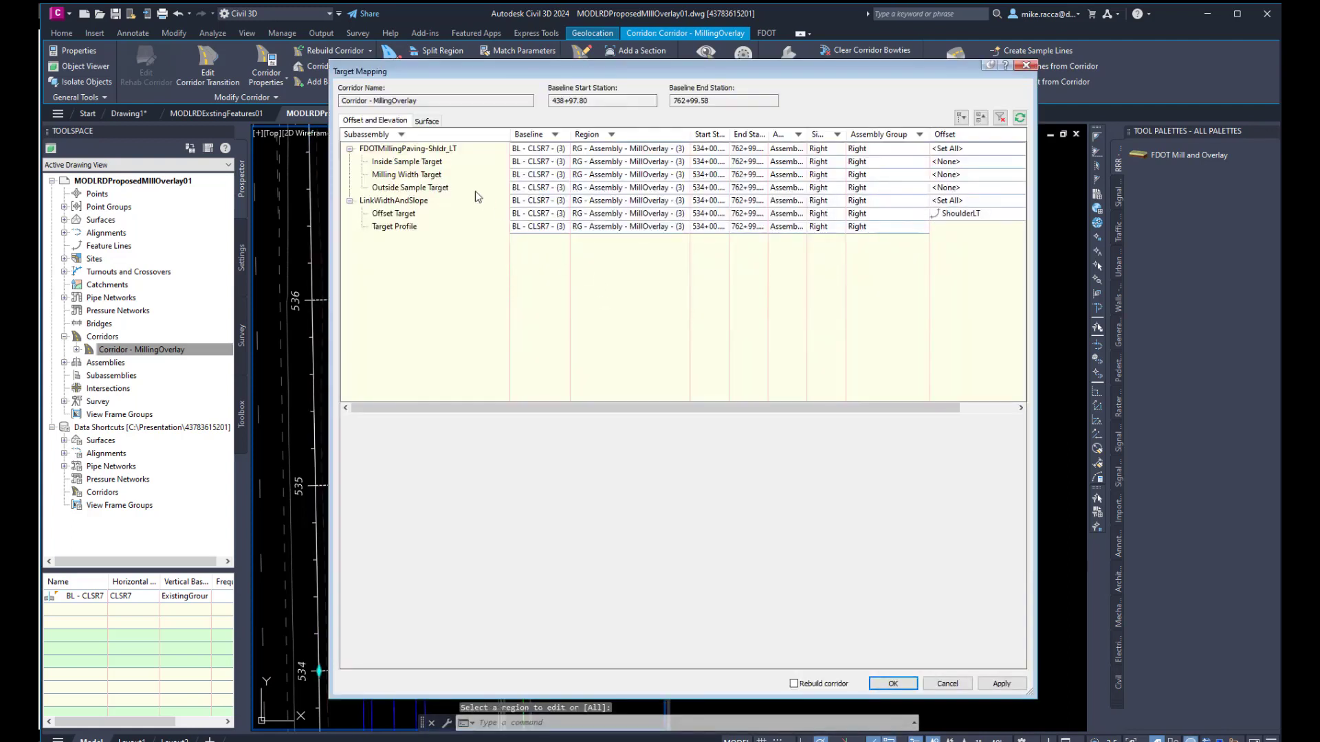
pyautogui.click(424, 122)
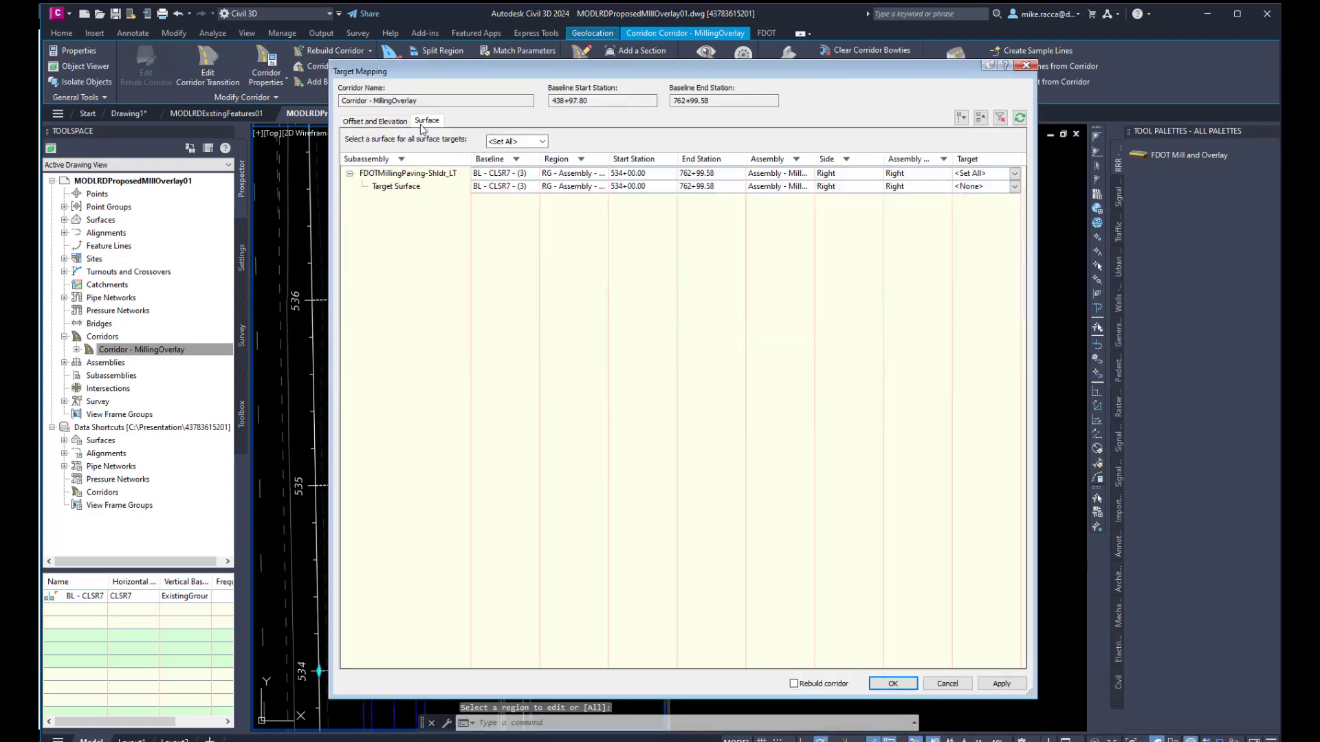
pyautogui.click(996, 187)
pyautogui.click(975, 210)
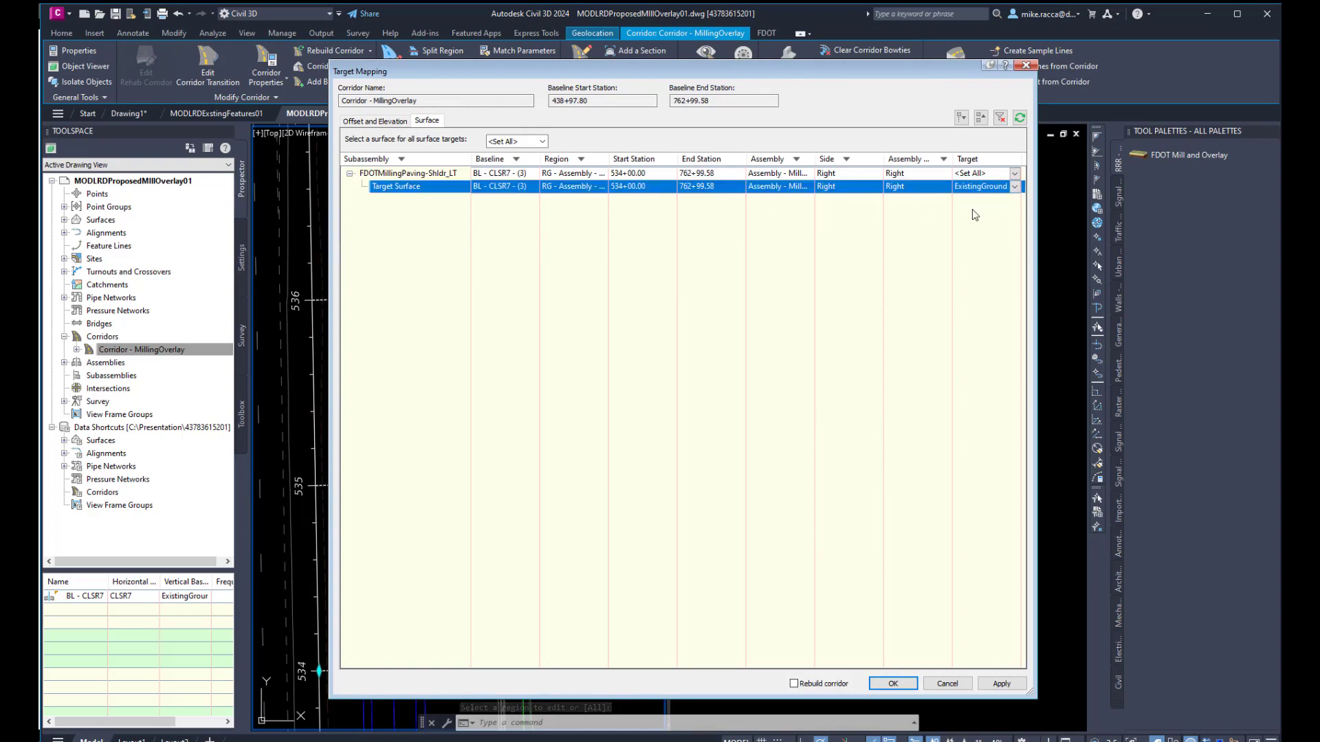
# Step: Assign the LaneLT feature line from the drawing as the shoulder's Milling Width Target and accept the target mapping
pyautogui.click(364, 122)
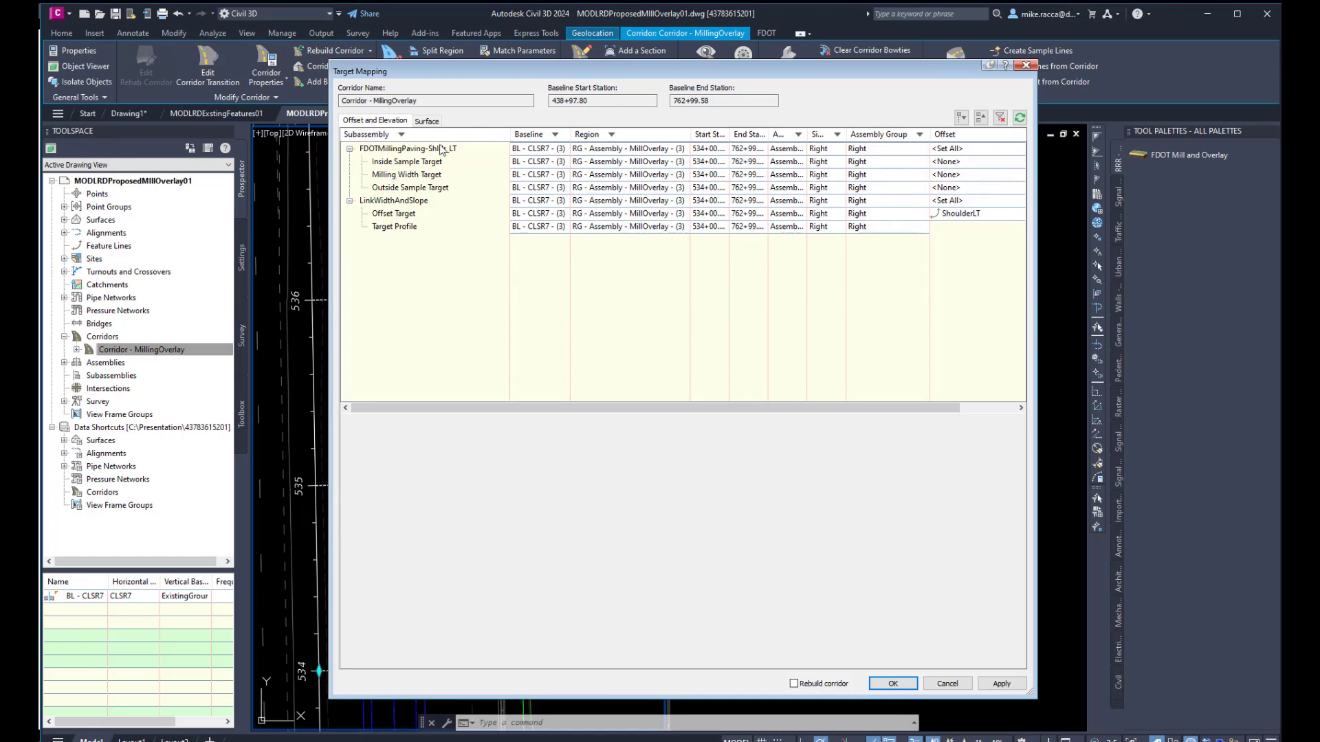
pyautogui.click(405, 175)
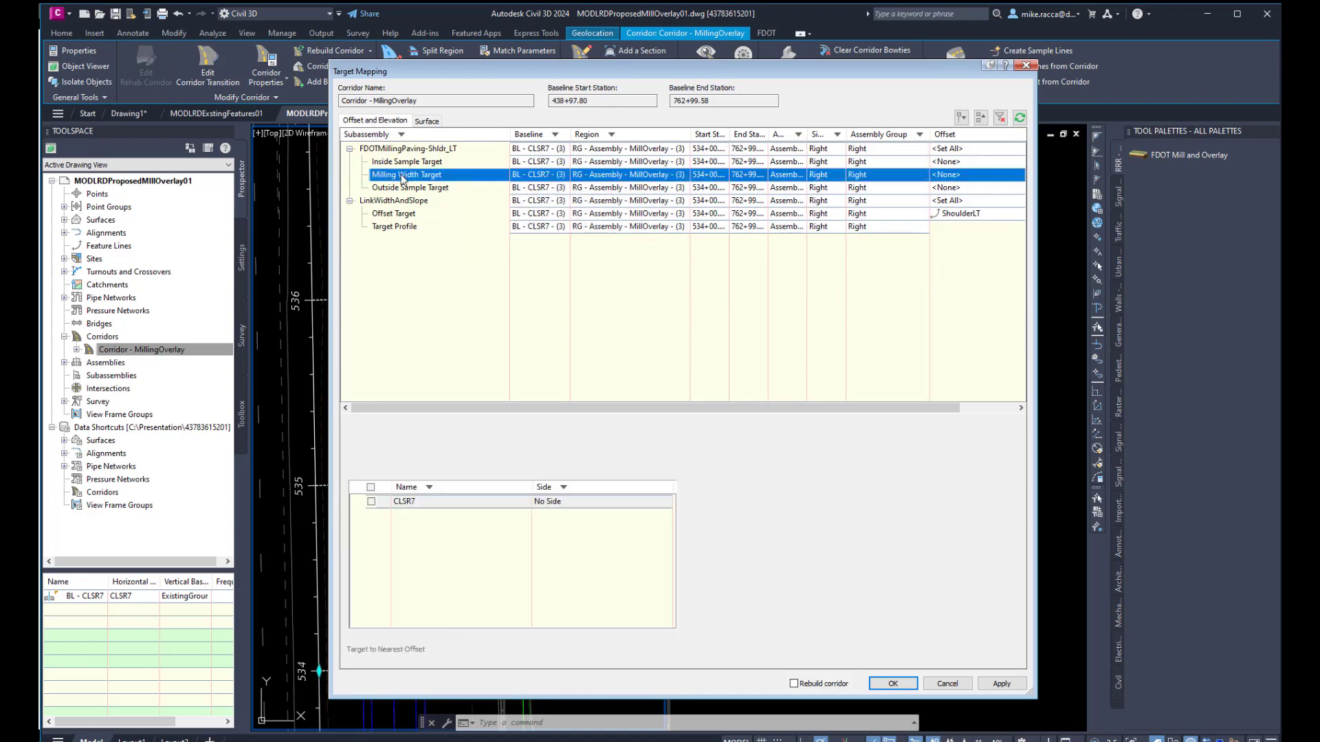
pyautogui.click(963, 175)
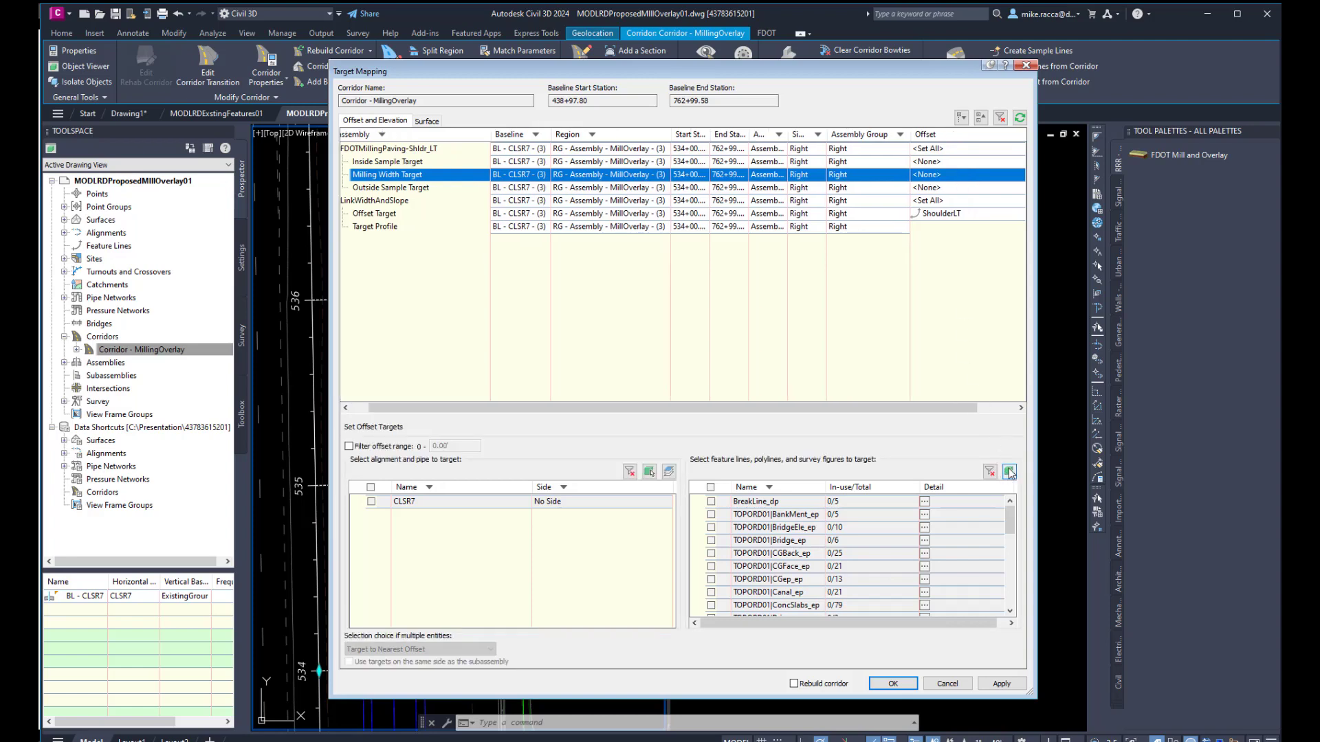
pyautogui.click(1009, 472)
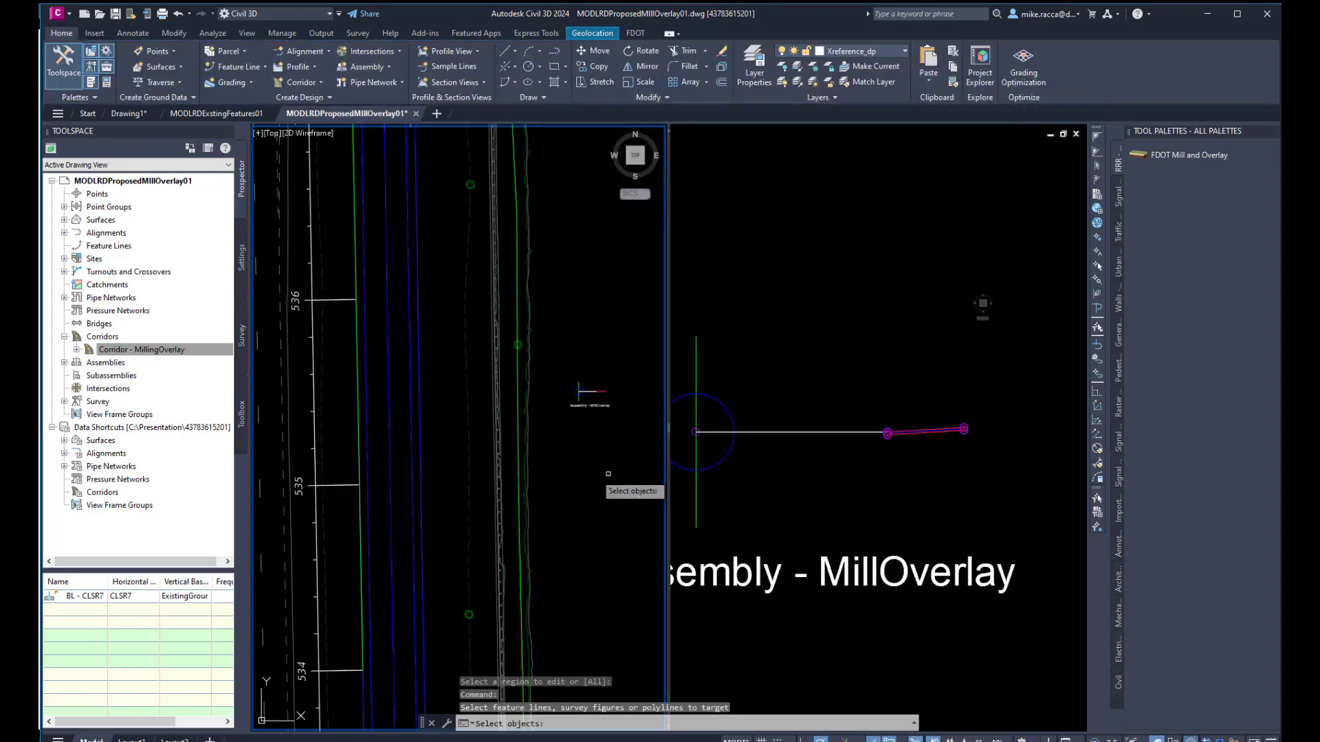
pyautogui.click(369, 416)
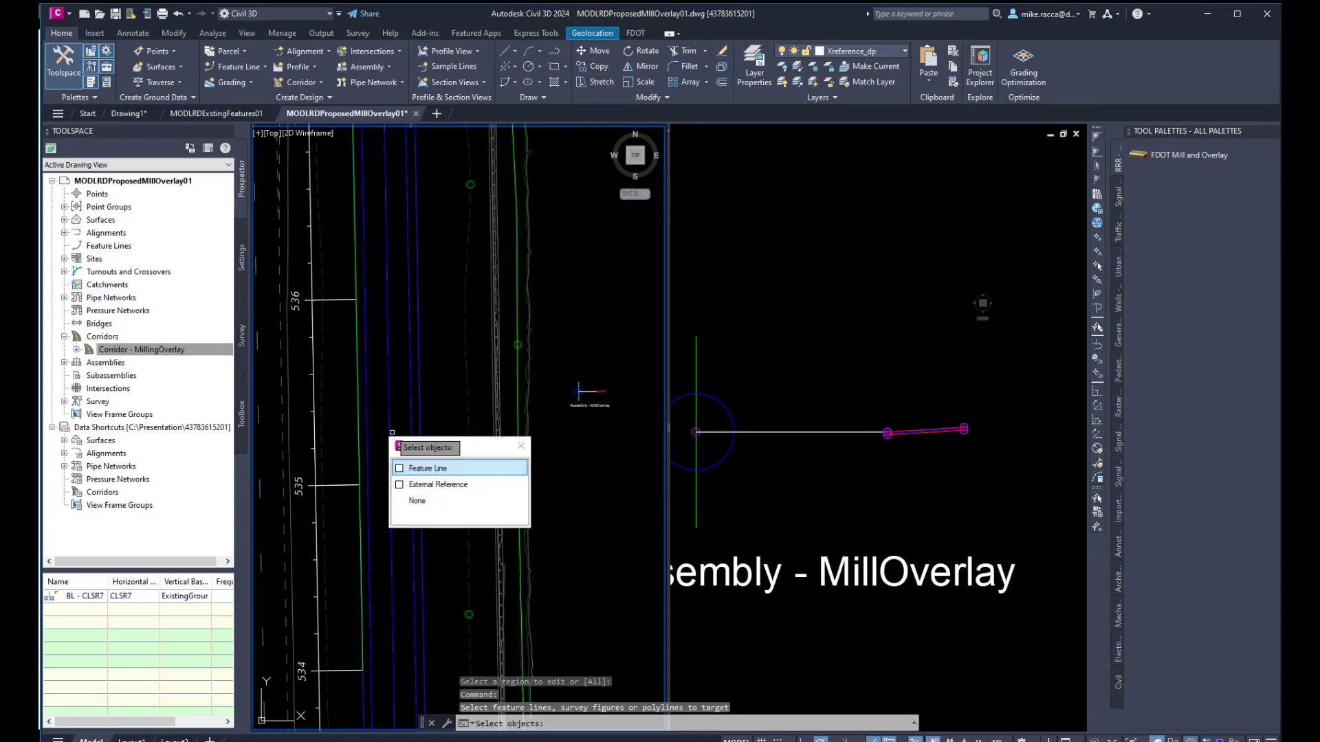
pyautogui.click(414, 467)
pyautogui.press('Return')
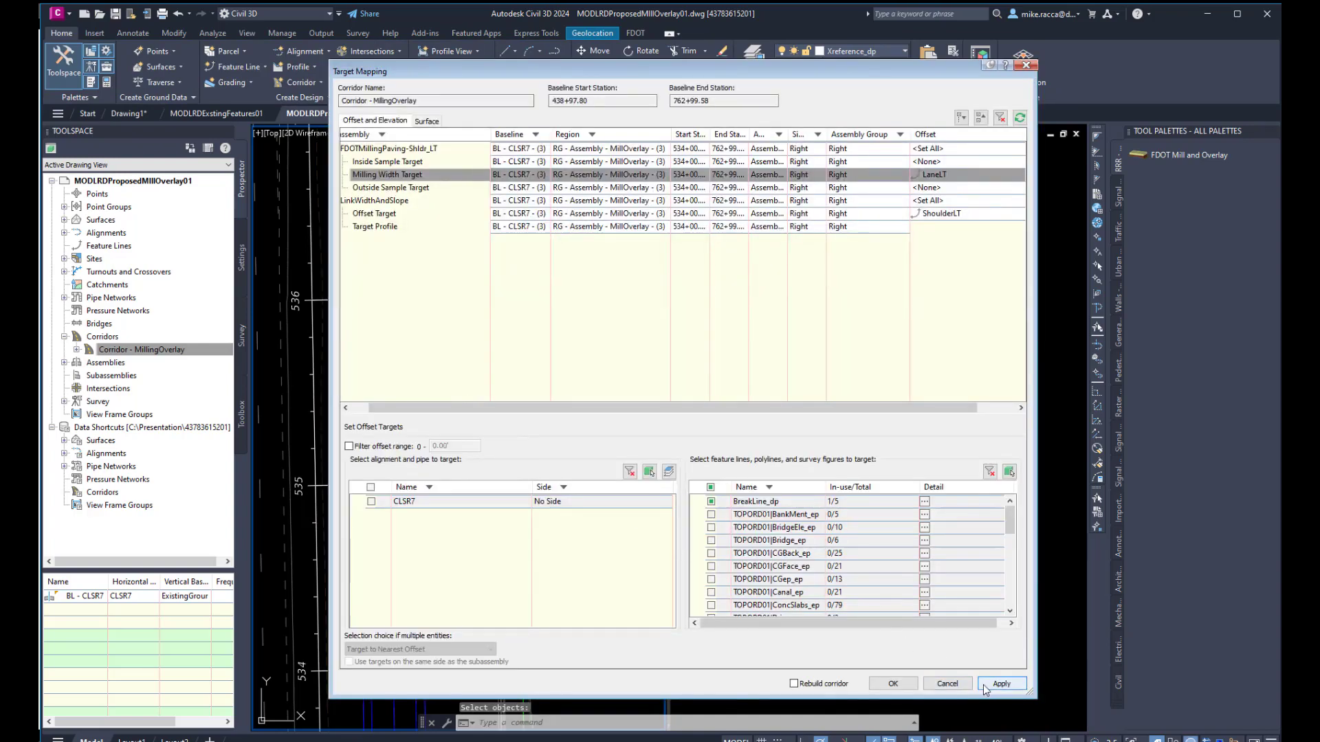
pyautogui.click(893, 683)
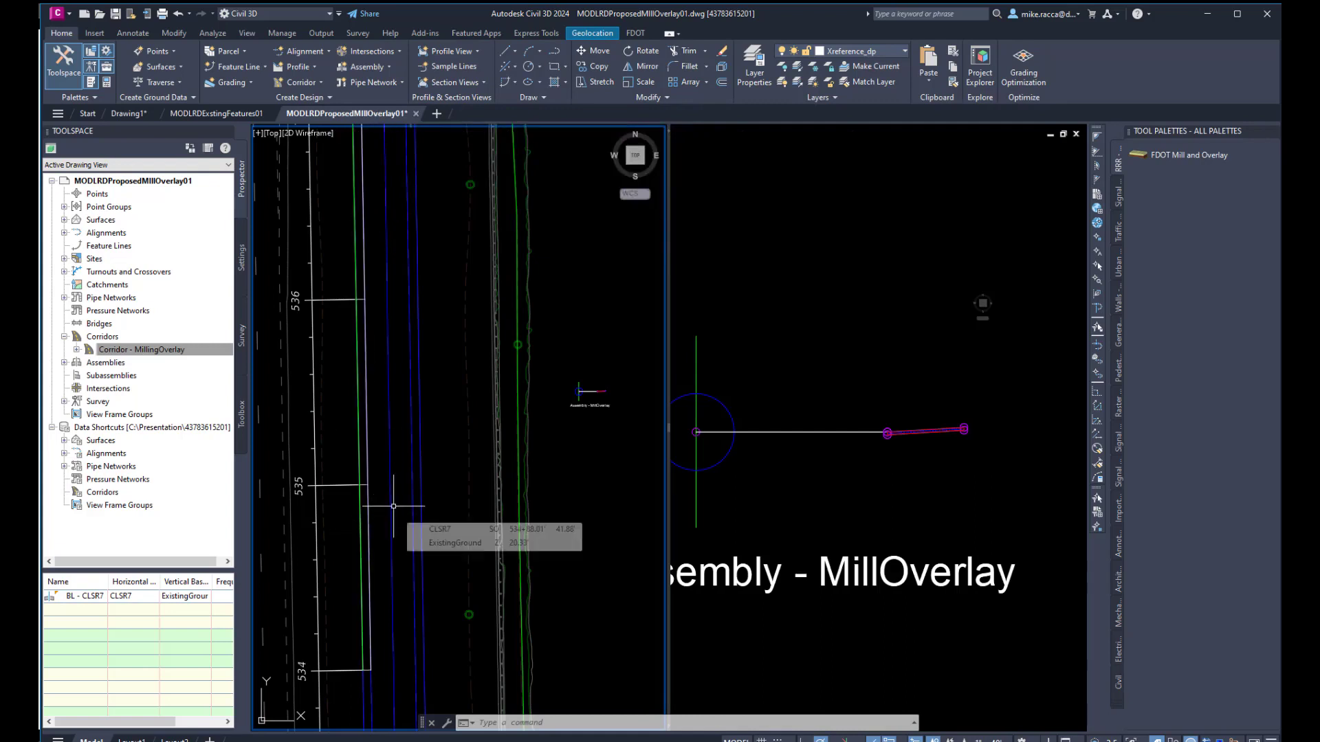
# Step: Copy the left shoulder subassembly onto its own outer marker point in the MillOverlay assembly and dismiss the event report
pyautogui.moveTo(384, 521)
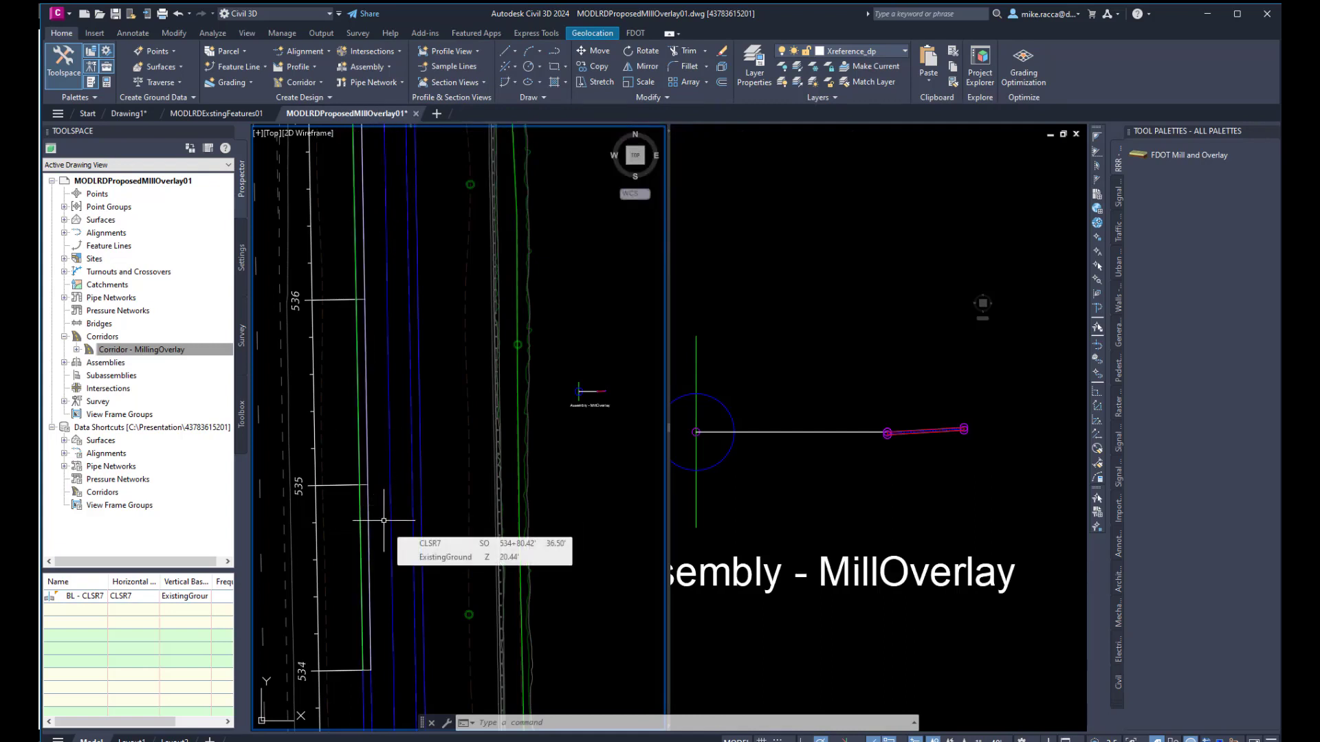
pyautogui.hotkey('ctrl', 'r')
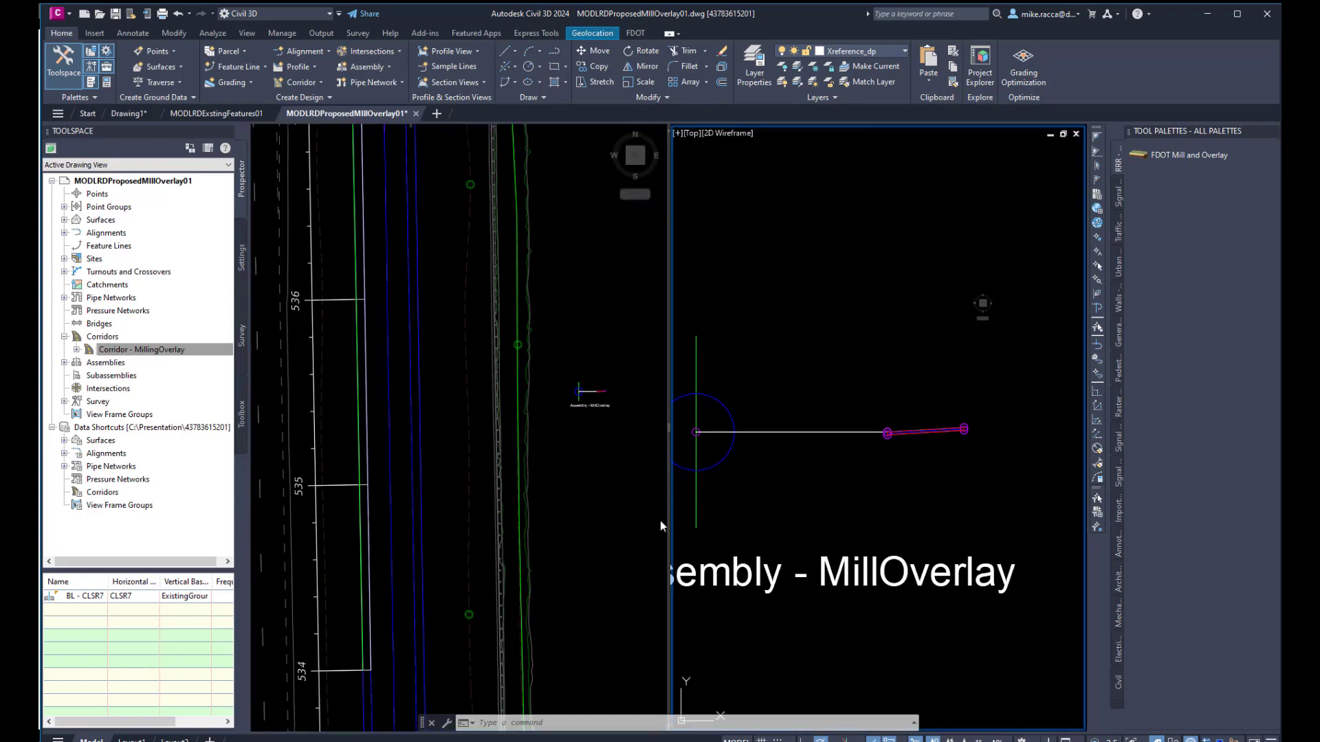
pyautogui.click(840, 494)
pyautogui.moveTo(914, 486); pyautogui.dragTo(805, 505, button='middle')
pyautogui.click(803, 447)
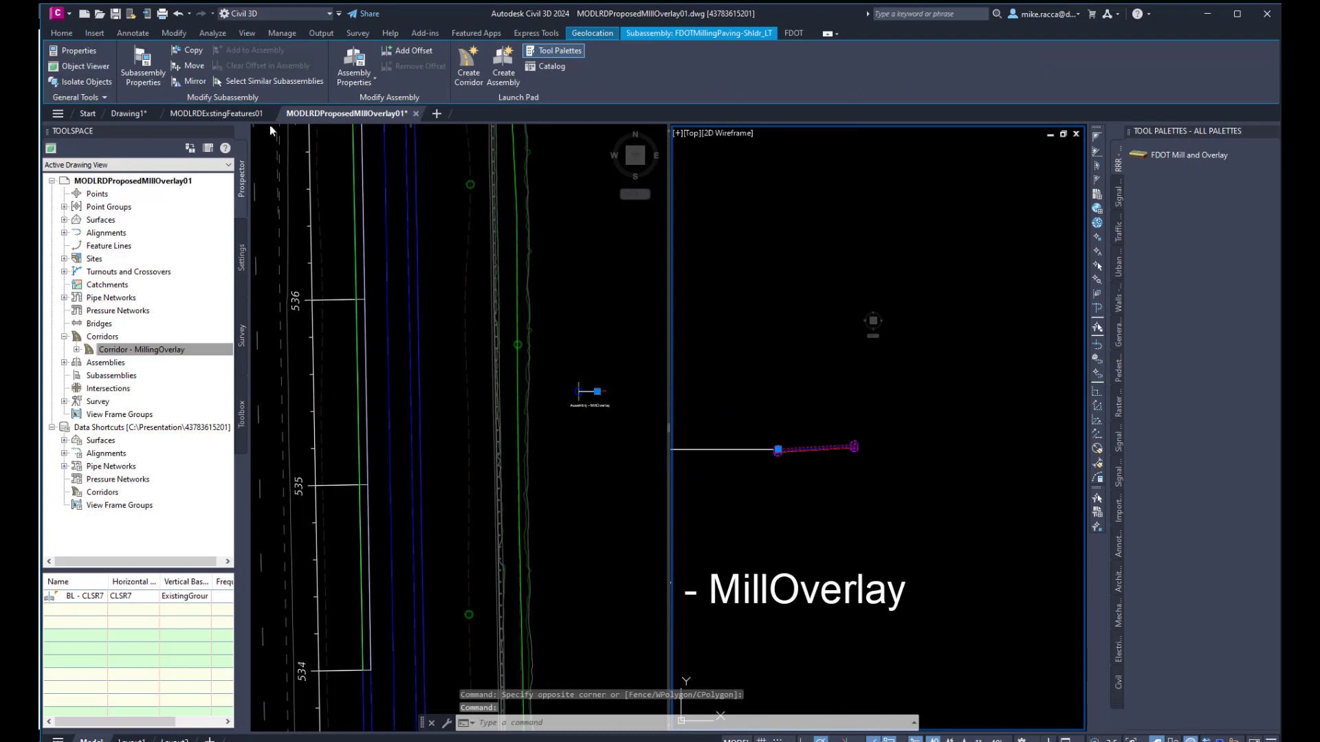
pyautogui.click(189, 54)
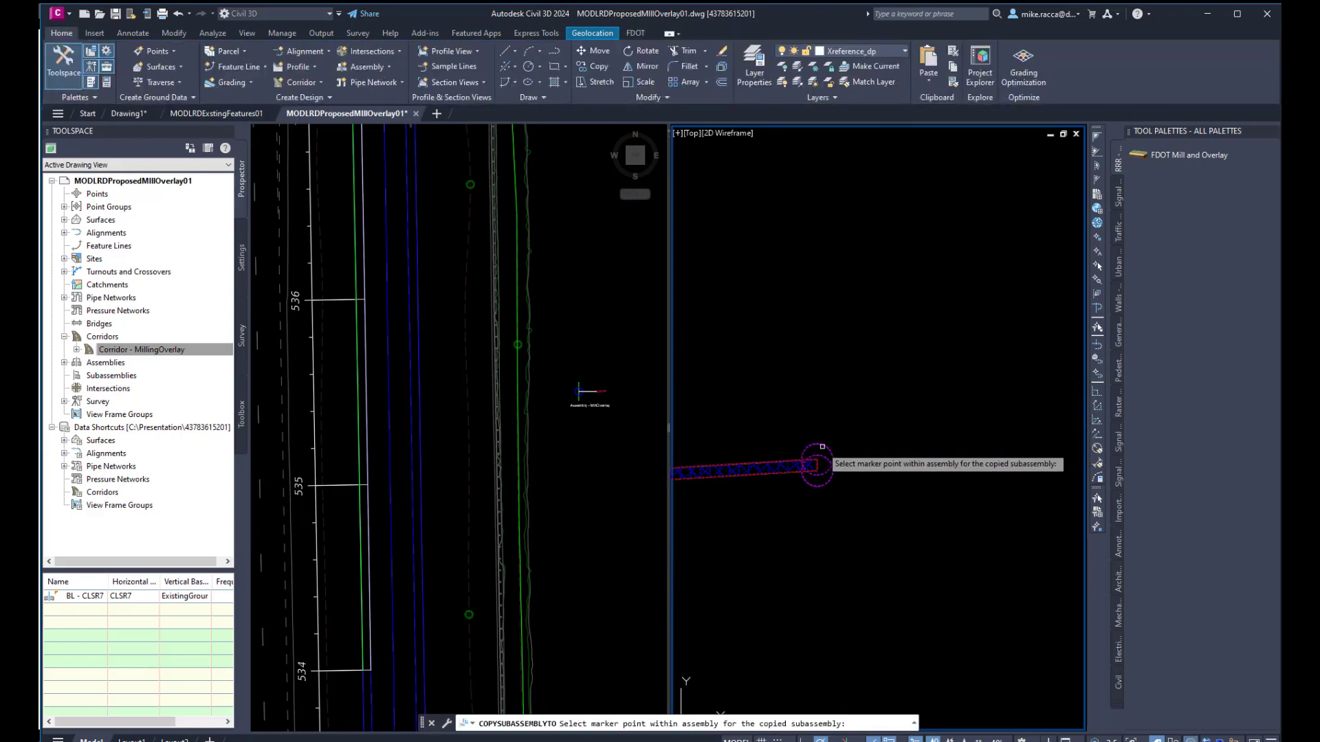
pyautogui.click(814, 465)
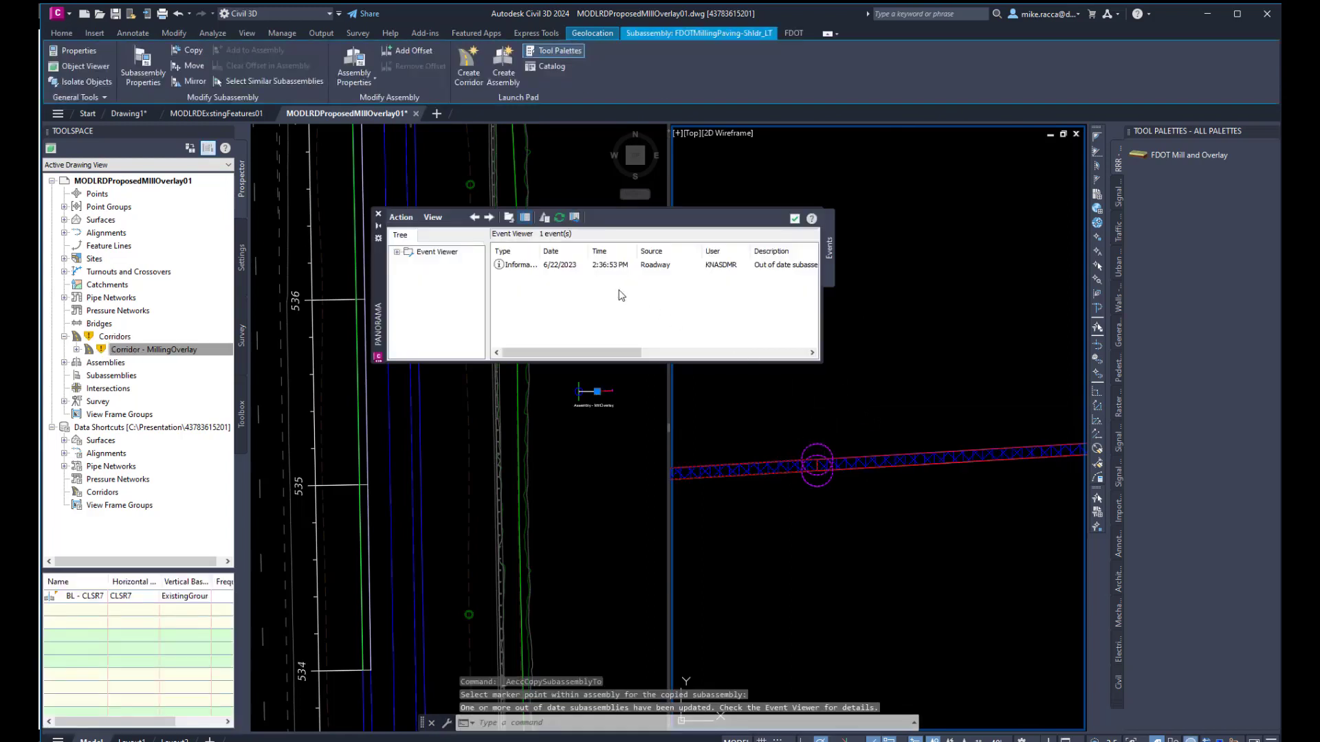
pyautogui.click(794, 218)
pyautogui.scroll(-3, 894, 371)
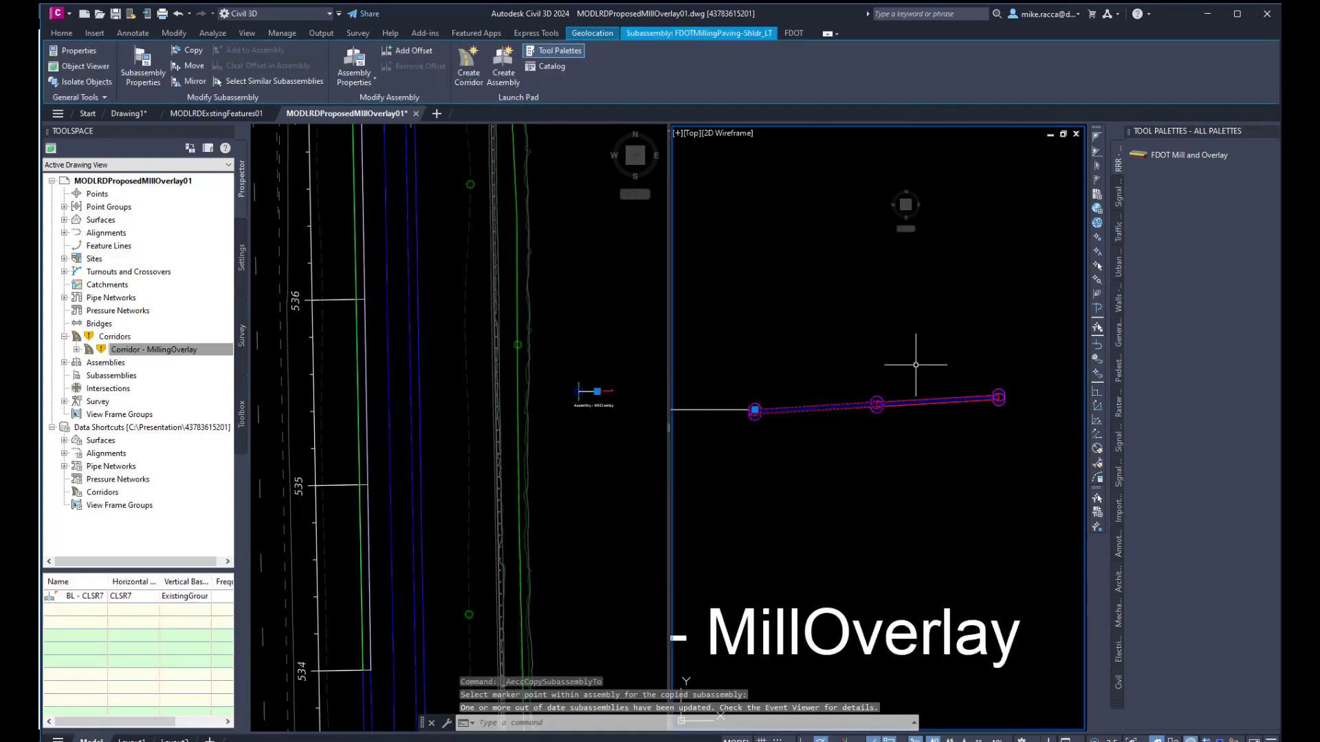
# Step: Rename both selected subassemblies FDOTMillingPaving-ShldrLT, and the outer copy alone FDOTMillingPaving-LaneLT
pyautogui.rightClick(790, 274)
pyautogui.click(827, 376)
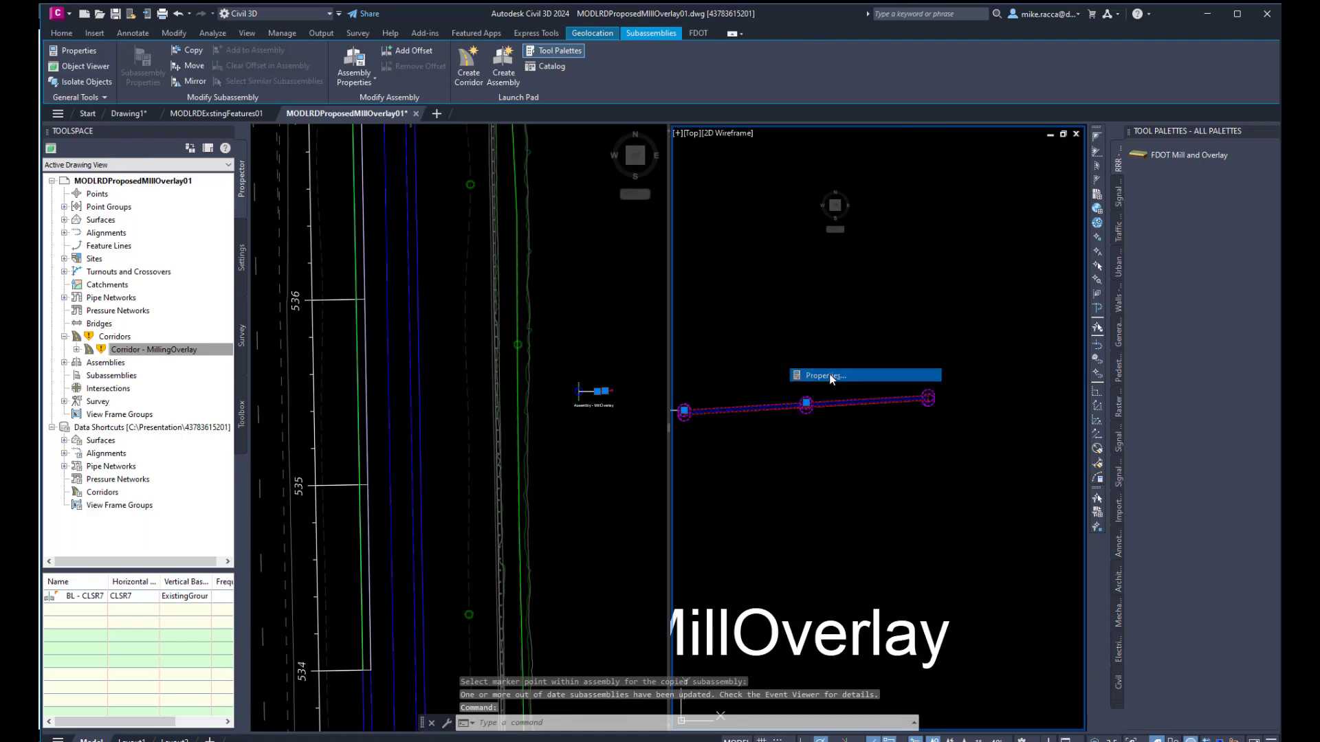
pyautogui.doubleClick(658, 211)
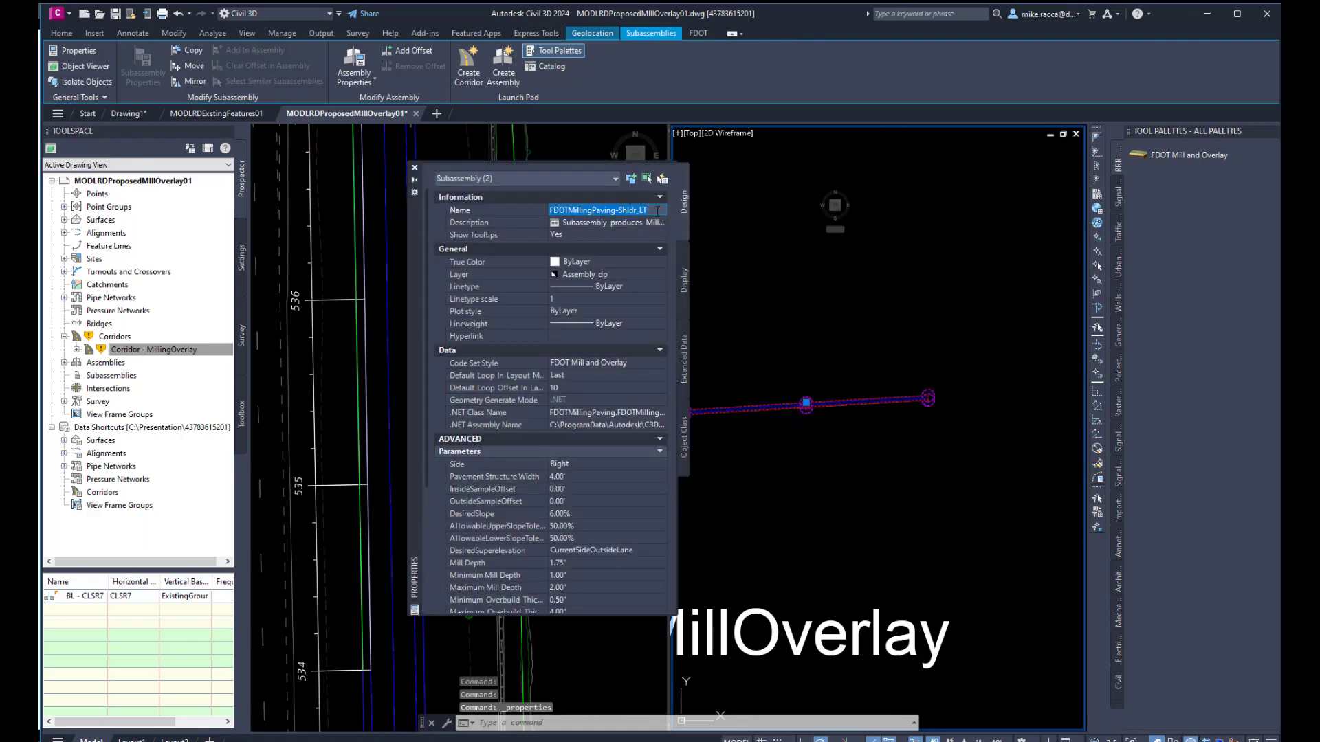
pyautogui.press('BackSpace')
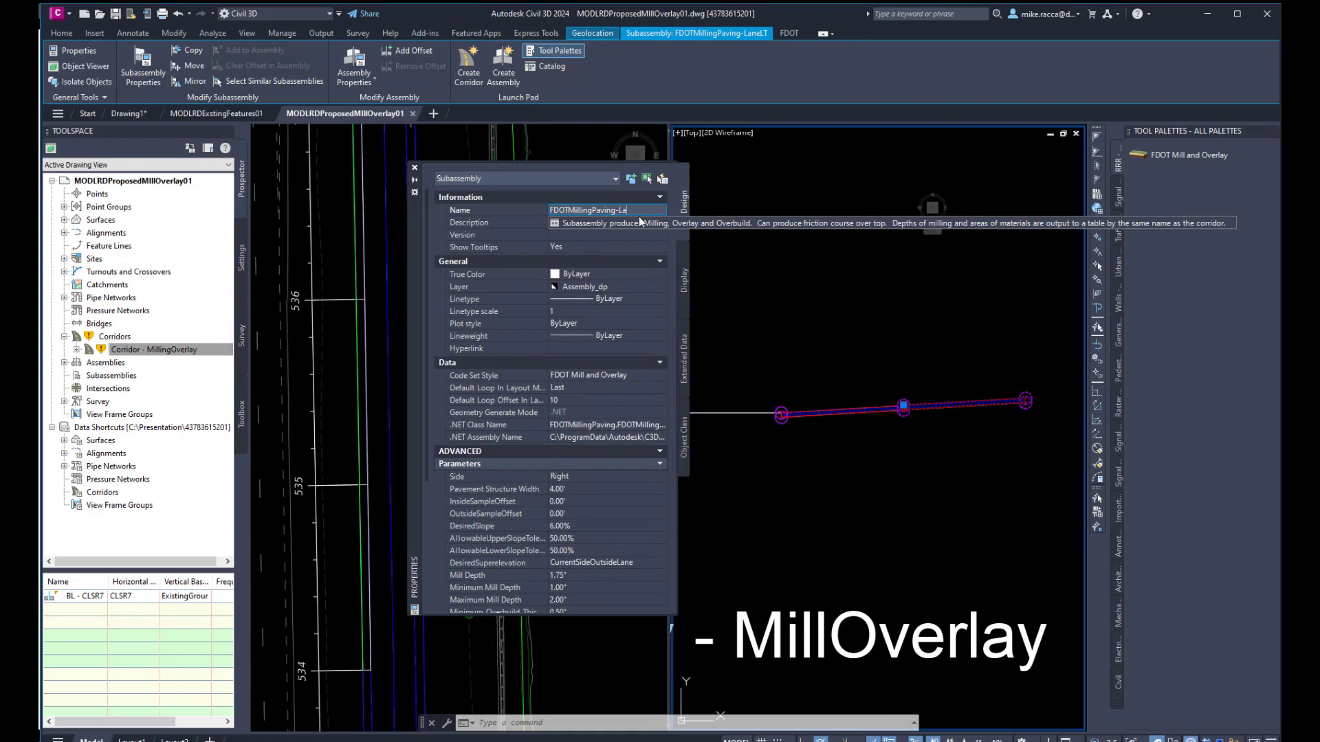
pyautogui.write('LaneLT')
# Step: Set the LaneLT subassembly's Pavement Structure Width to 12' and its DesiredSlope to -2%
pyautogui.click(591, 478)
pyautogui.click(585, 489)
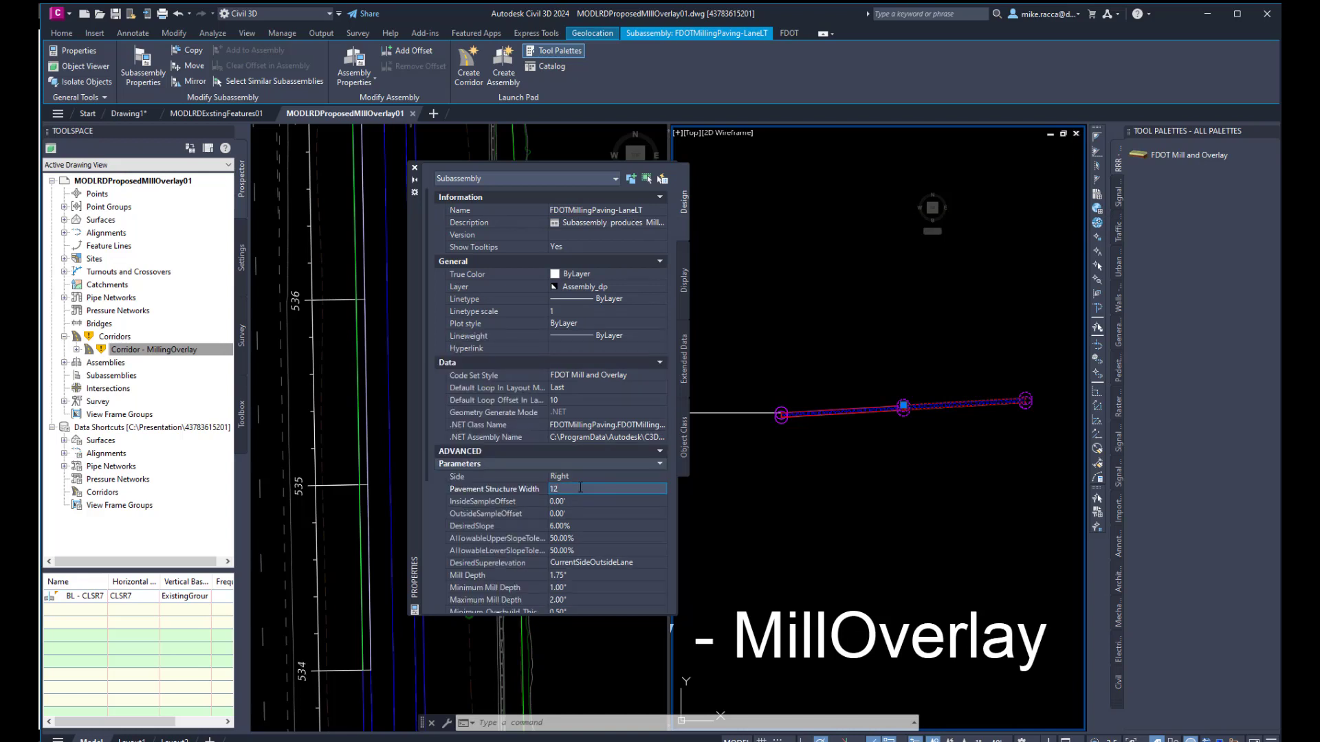
pyautogui.write('12')
pyautogui.click(577, 526)
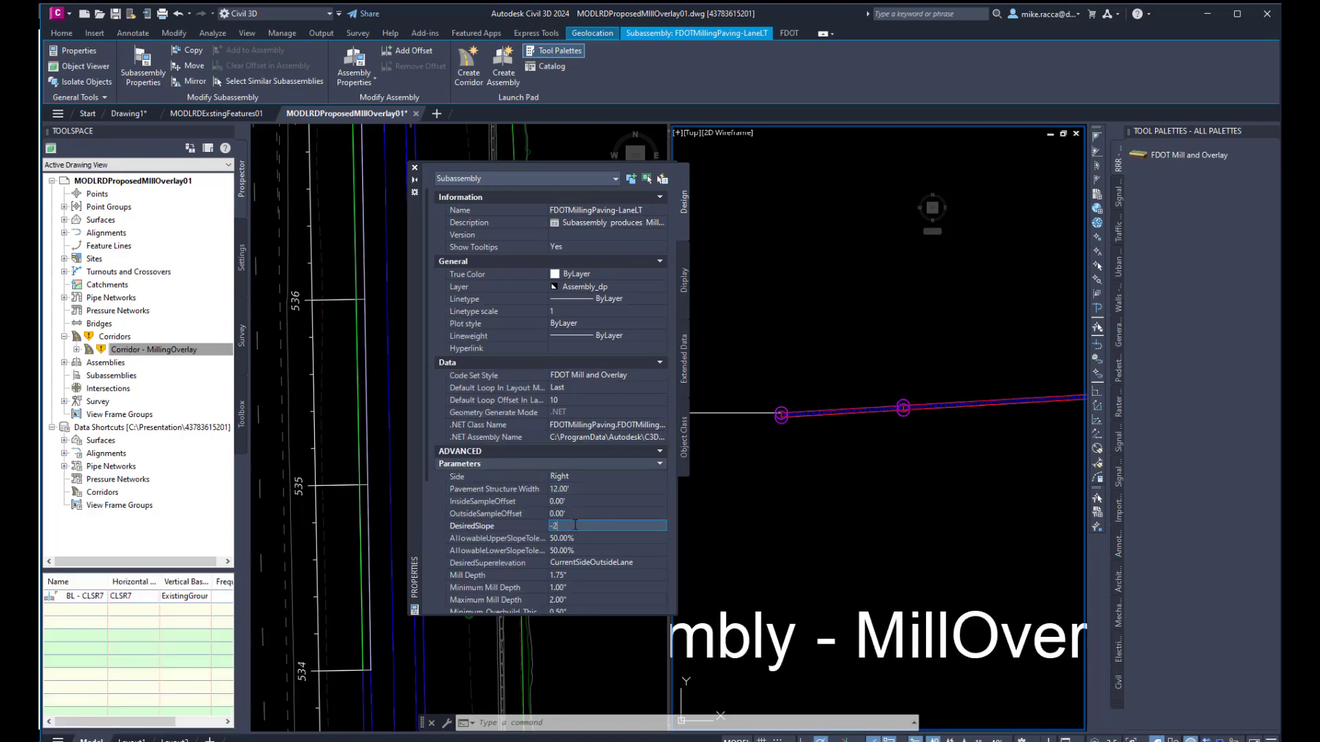
pyautogui.write('-2')
pyautogui.press('Tab')
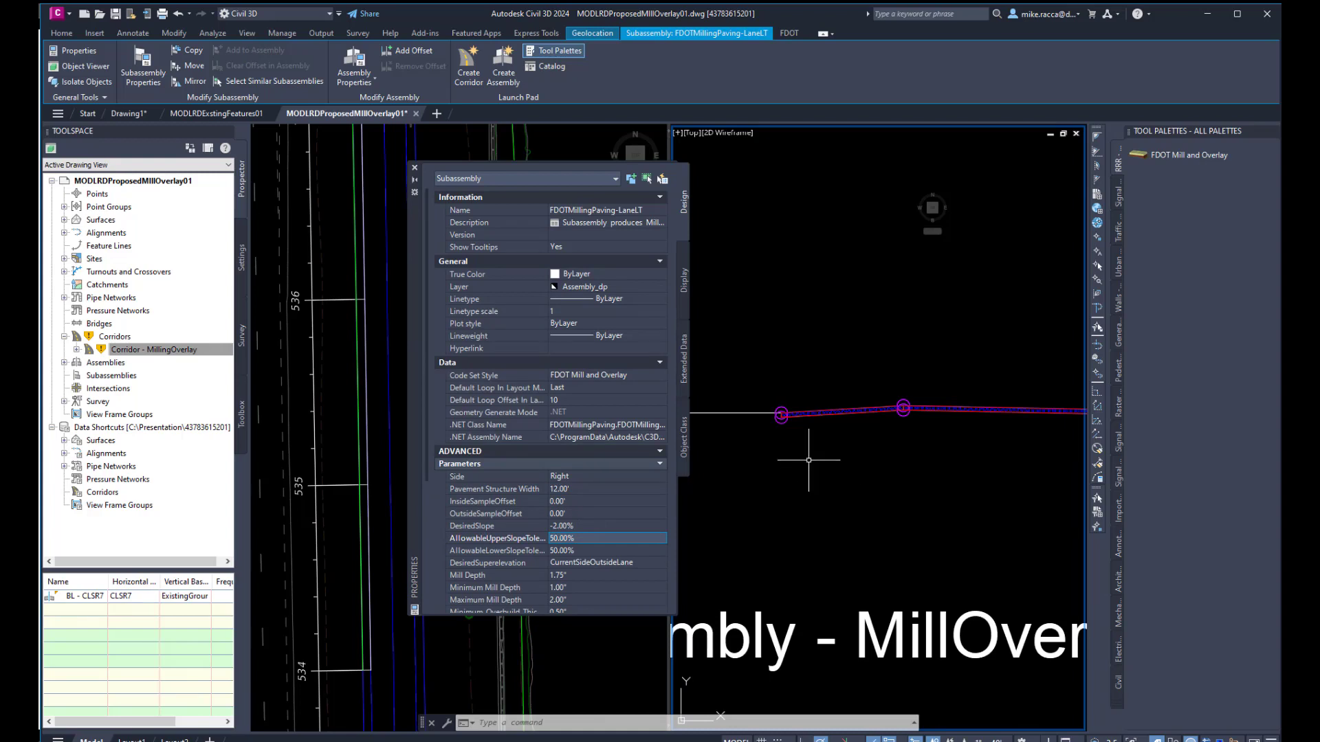
pyautogui.press('Escape')
# Step: Copy the LaneLT subassembly onto its own outer marker point and dismiss the event report
pyautogui.scroll(-2, 859, 349)
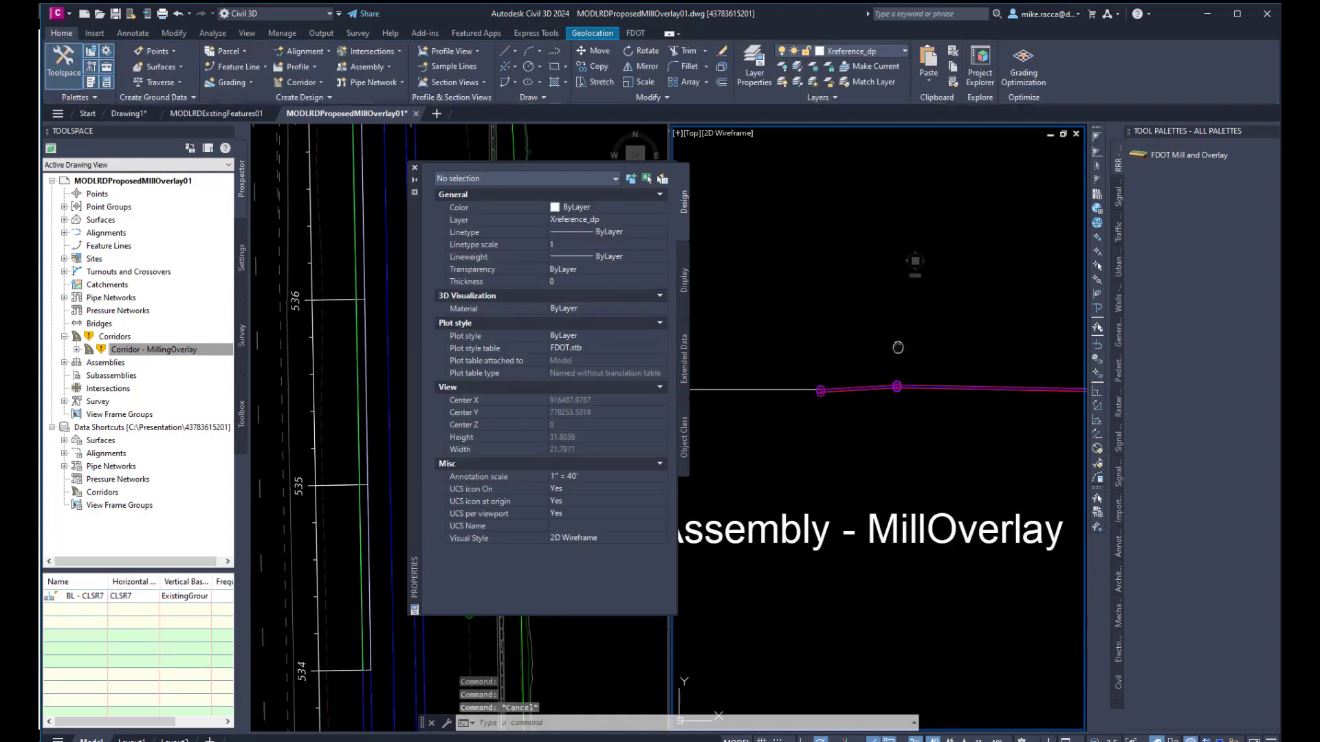
pyautogui.moveTo(902, 340)
pyautogui.mouseDown(button='middle')
pyautogui.moveTo(782, 334)
pyautogui.moveTo(808, 356)
pyautogui.mouseUp(button='middle')
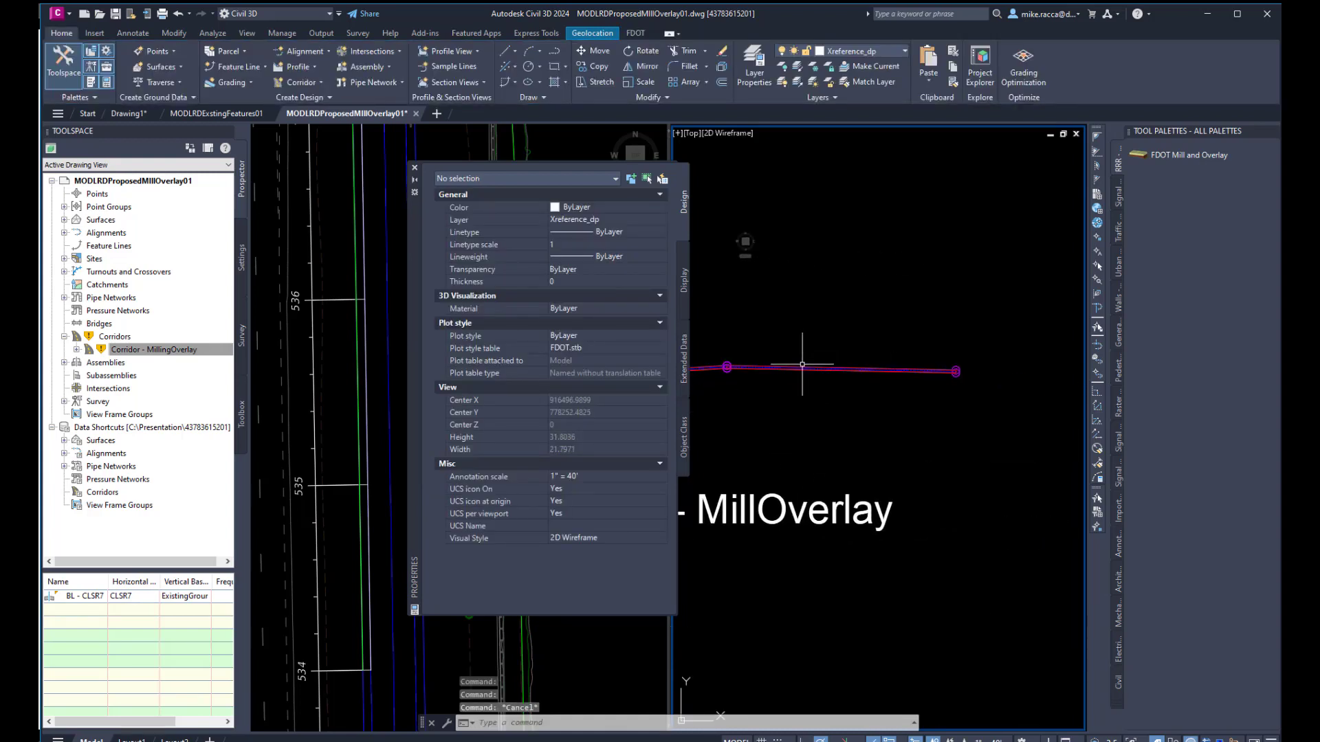
pyautogui.click(802, 366)
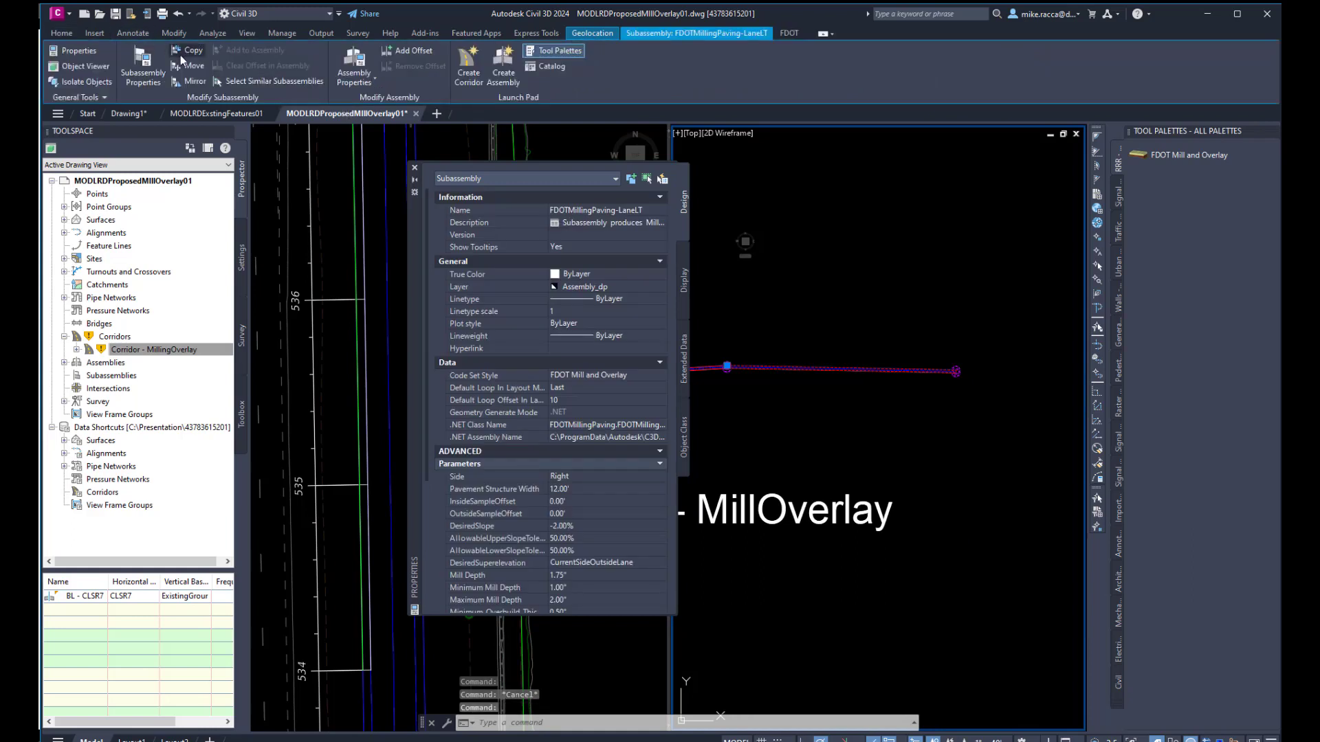
pyautogui.click(187, 53)
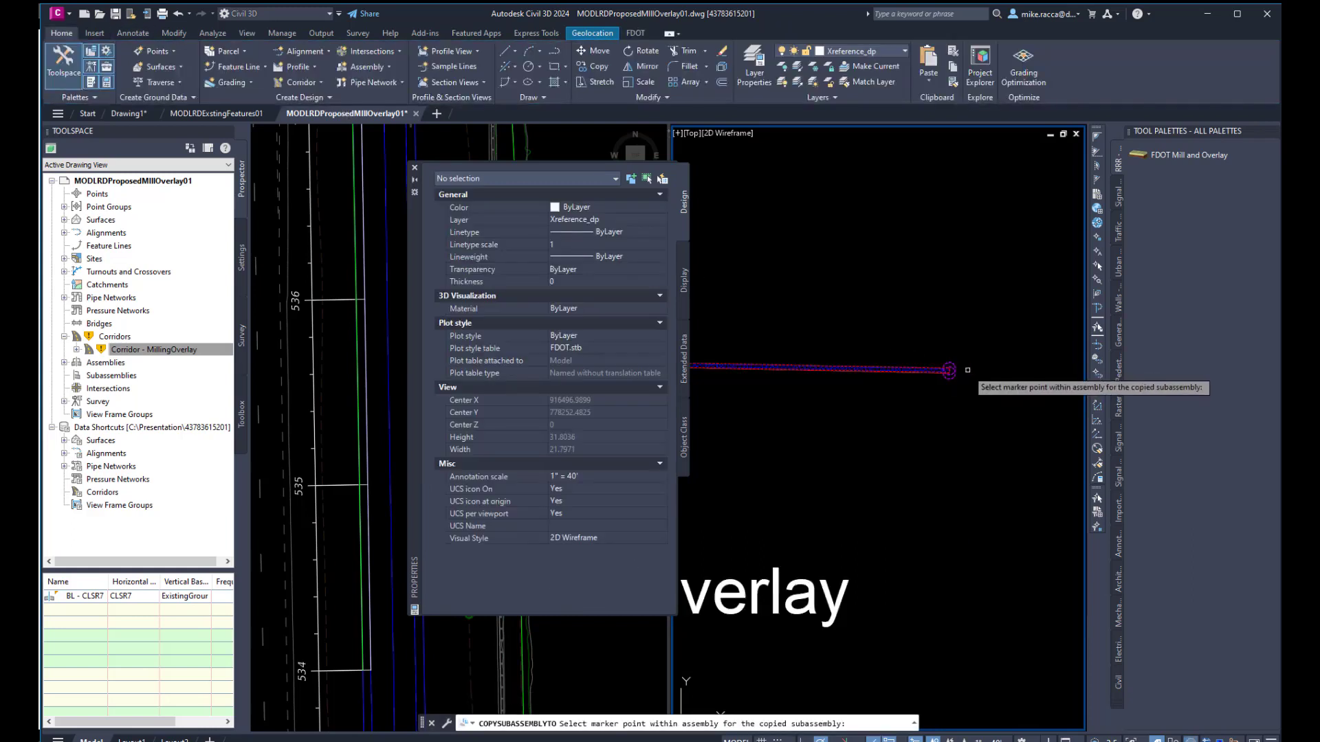
pyautogui.click(939, 372)
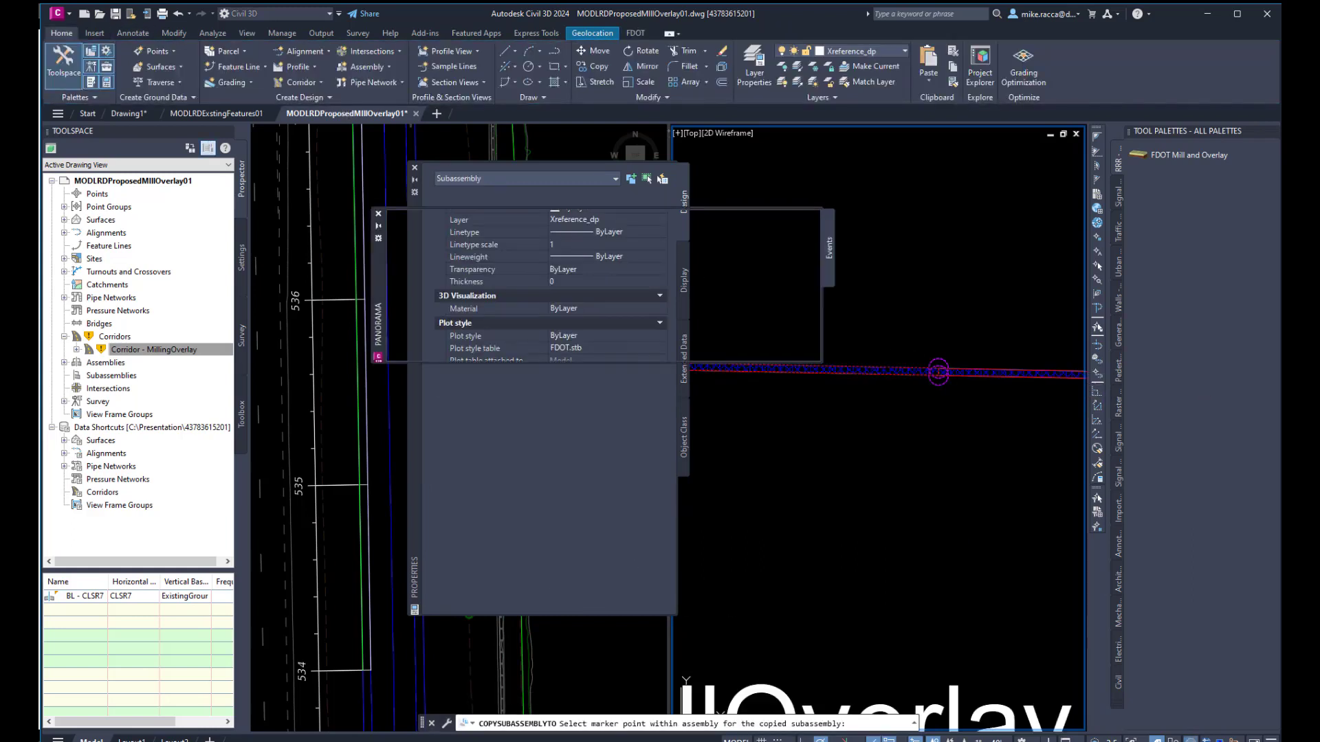
pyautogui.click(378, 215)
pyautogui.press('Escape')
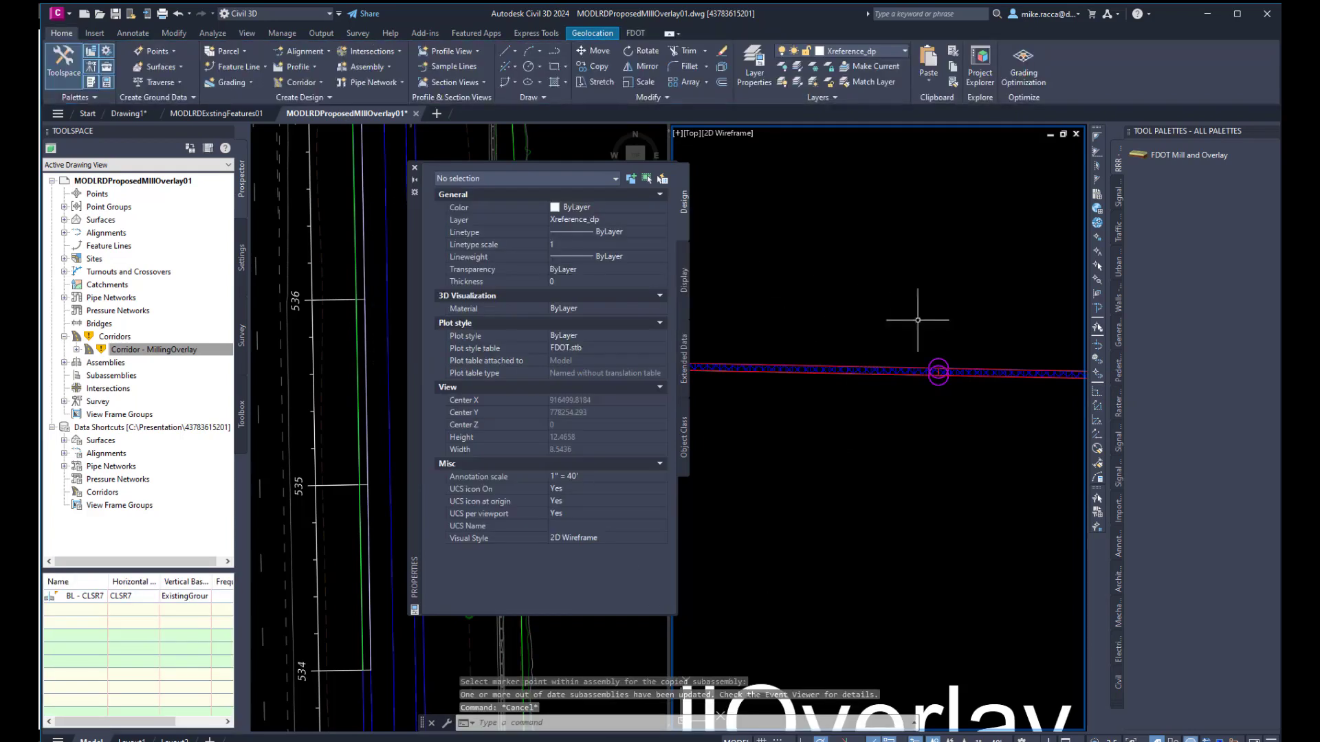
# Step: Rename the copied lane subassembly as FDOTMillingPaving-LaneRT
pyautogui.moveTo(938, 372); pyautogui.dragTo(863, 359, button='middle')
pyautogui.click(895, 359)
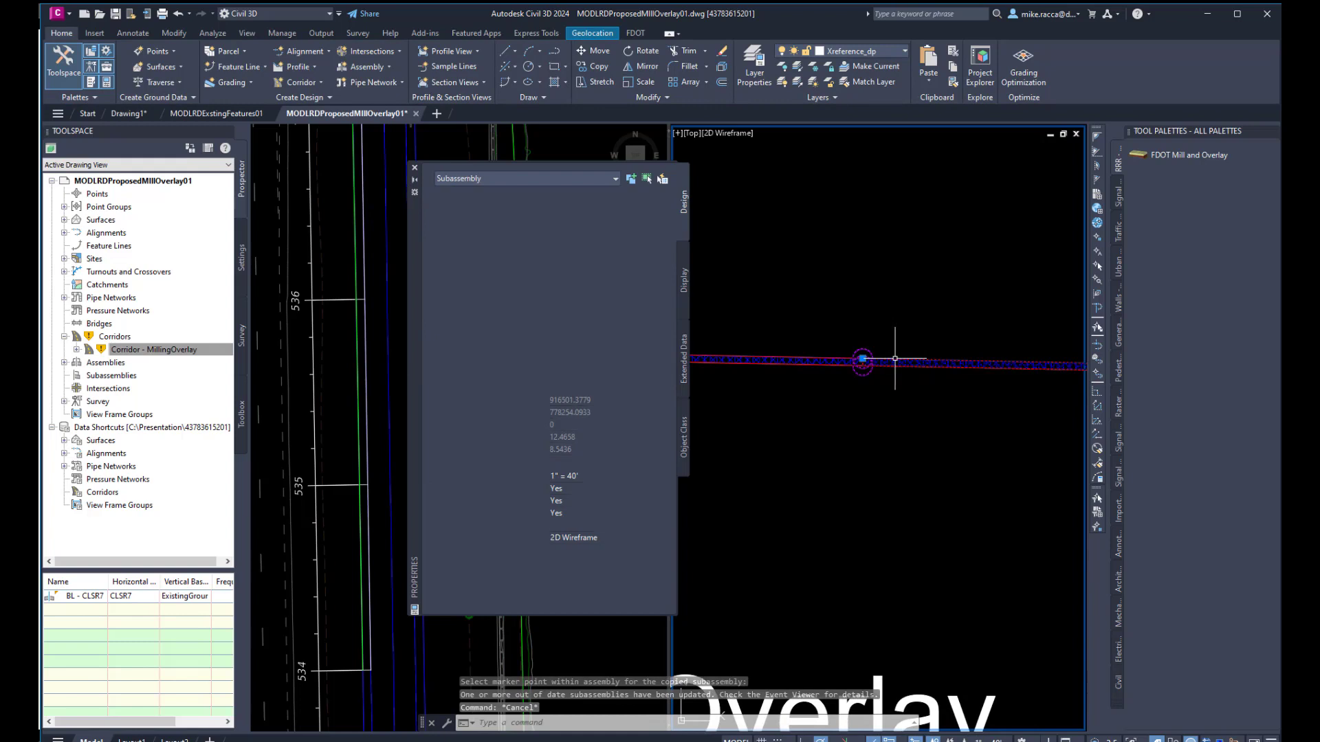
pyautogui.click(642, 211)
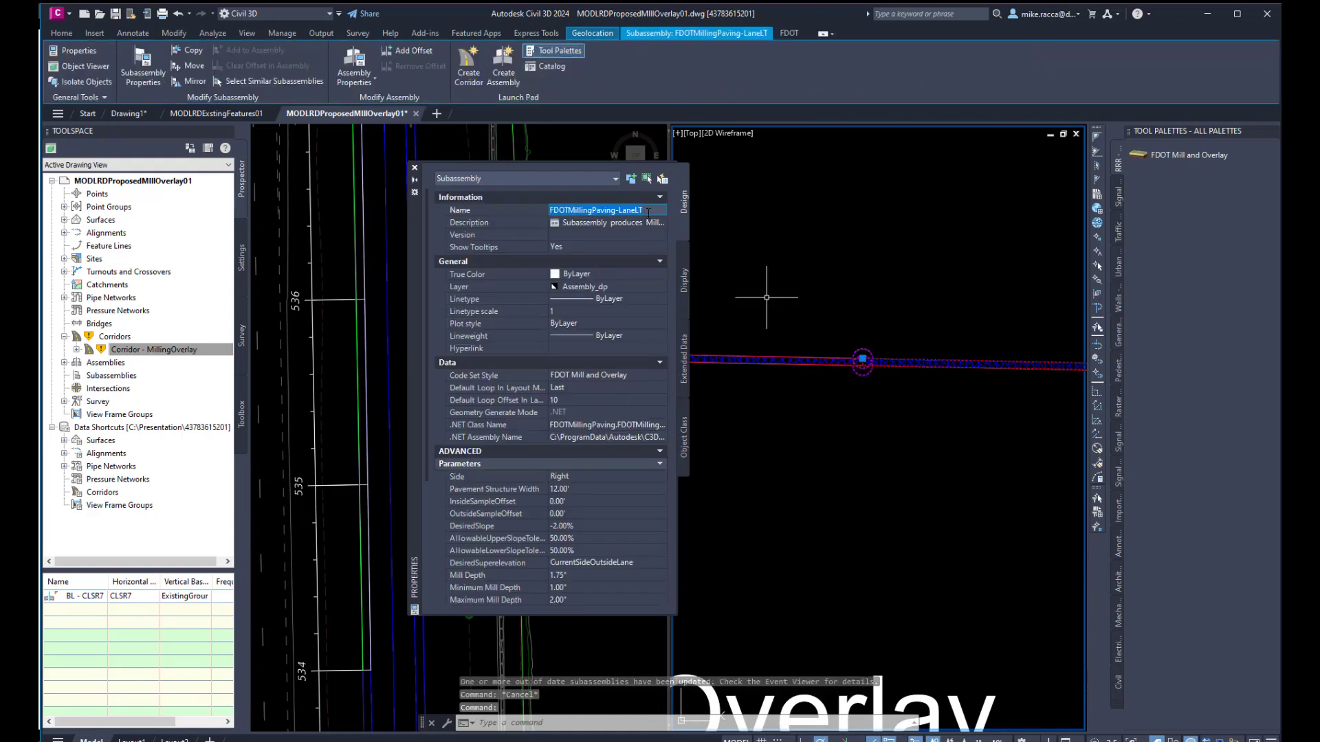
pyautogui.write('RT')
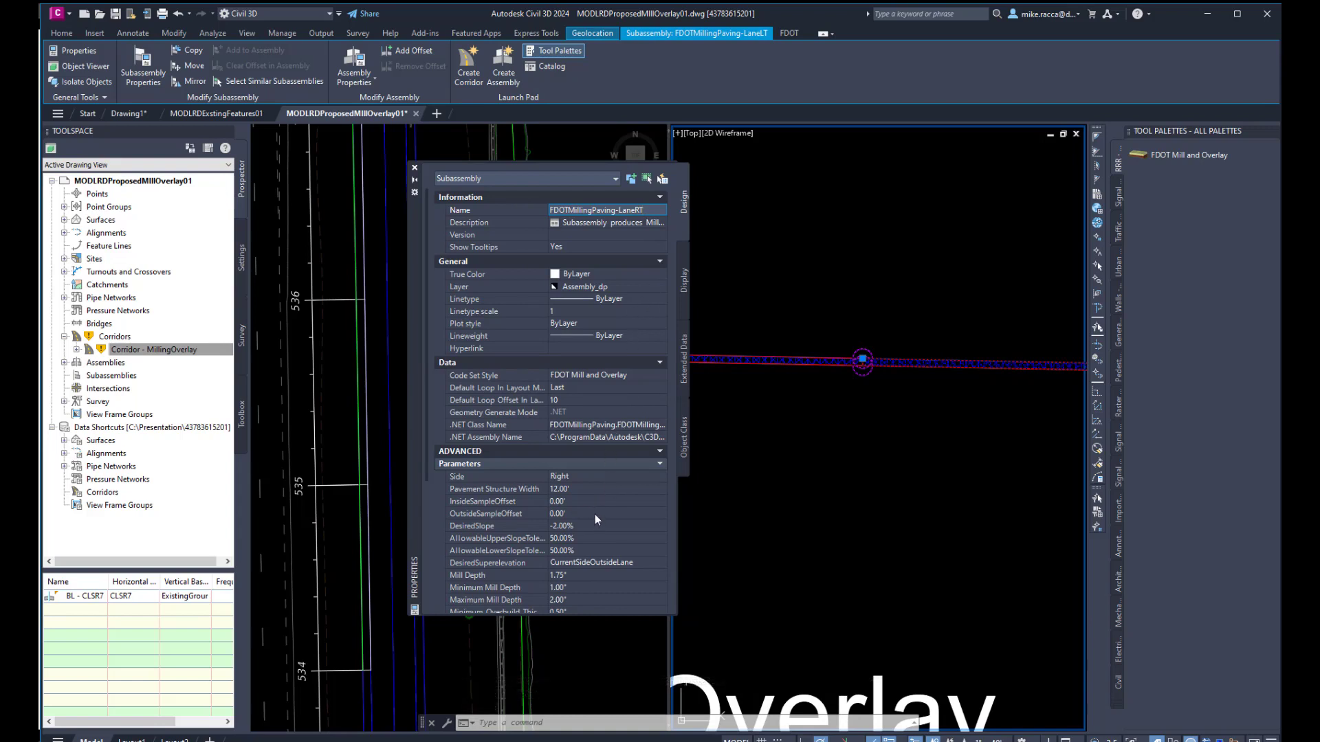
pyautogui.press('Escape')
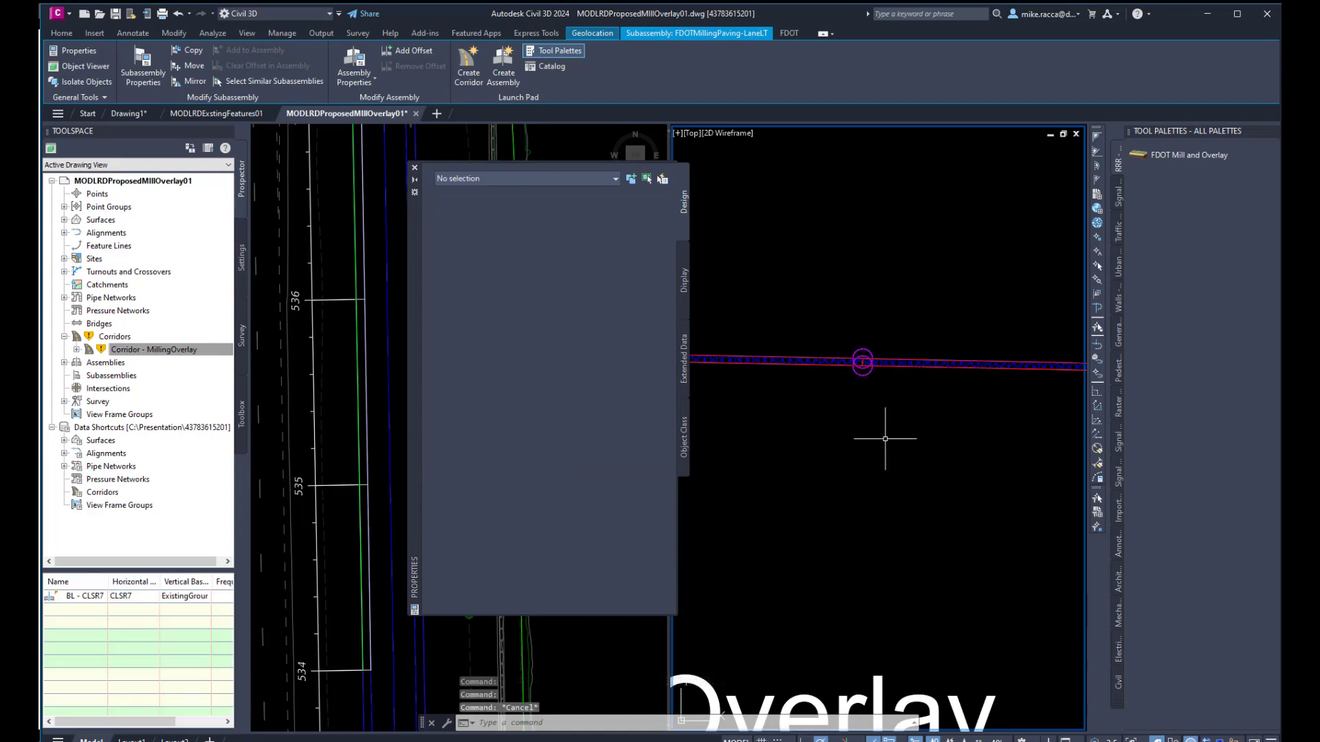
# Step: Copy the ShldrLT subassembly onto the outer marker point of the right lane and dismiss the event report
pyautogui.scroll(-2, 909, 436)
pyautogui.moveTo(910, 436)
pyautogui.mouseDown(button='middle')
pyautogui.moveTo(825, 430)
pyautogui.moveTo(946, 433)
pyautogui.mouseUp(button='middle')
pyautogui.scroll(-2, 852, 434)
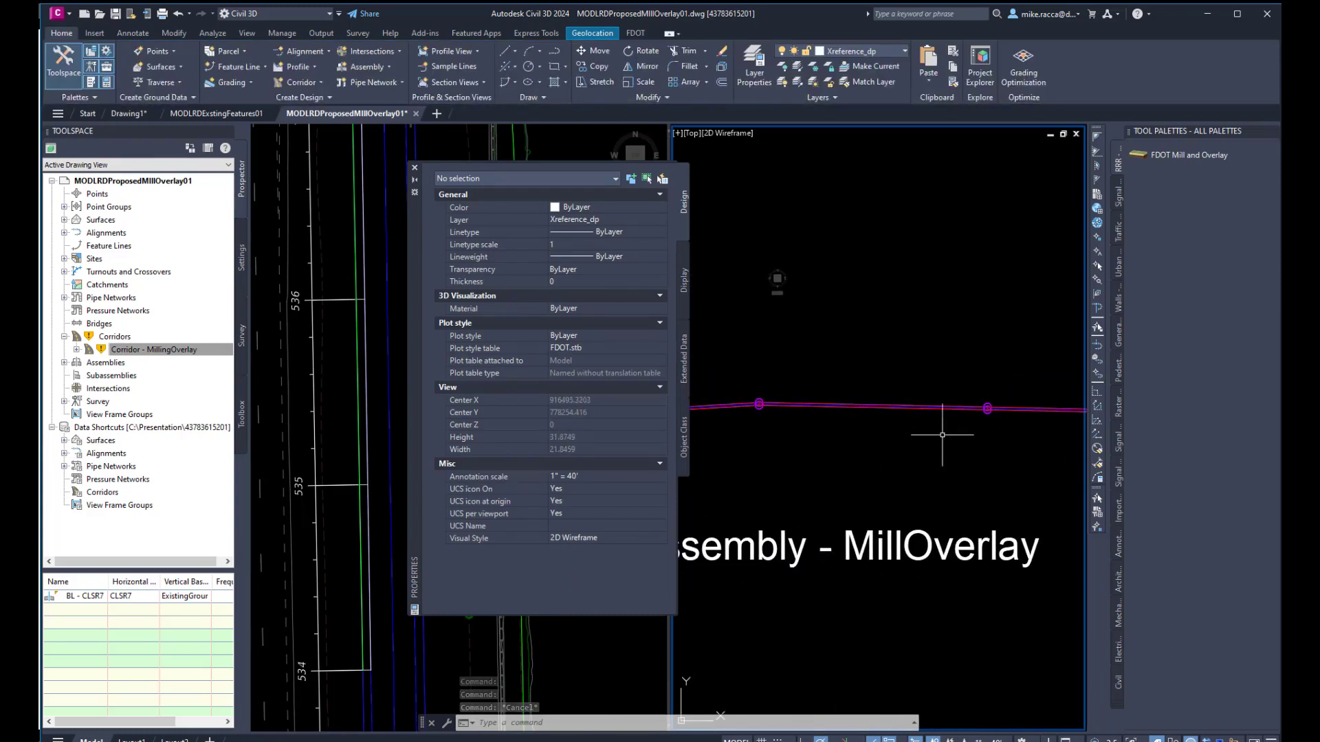
pyautogui.moveTo(854, 427); pyautogui.dragTo(948, 430, button='middle')
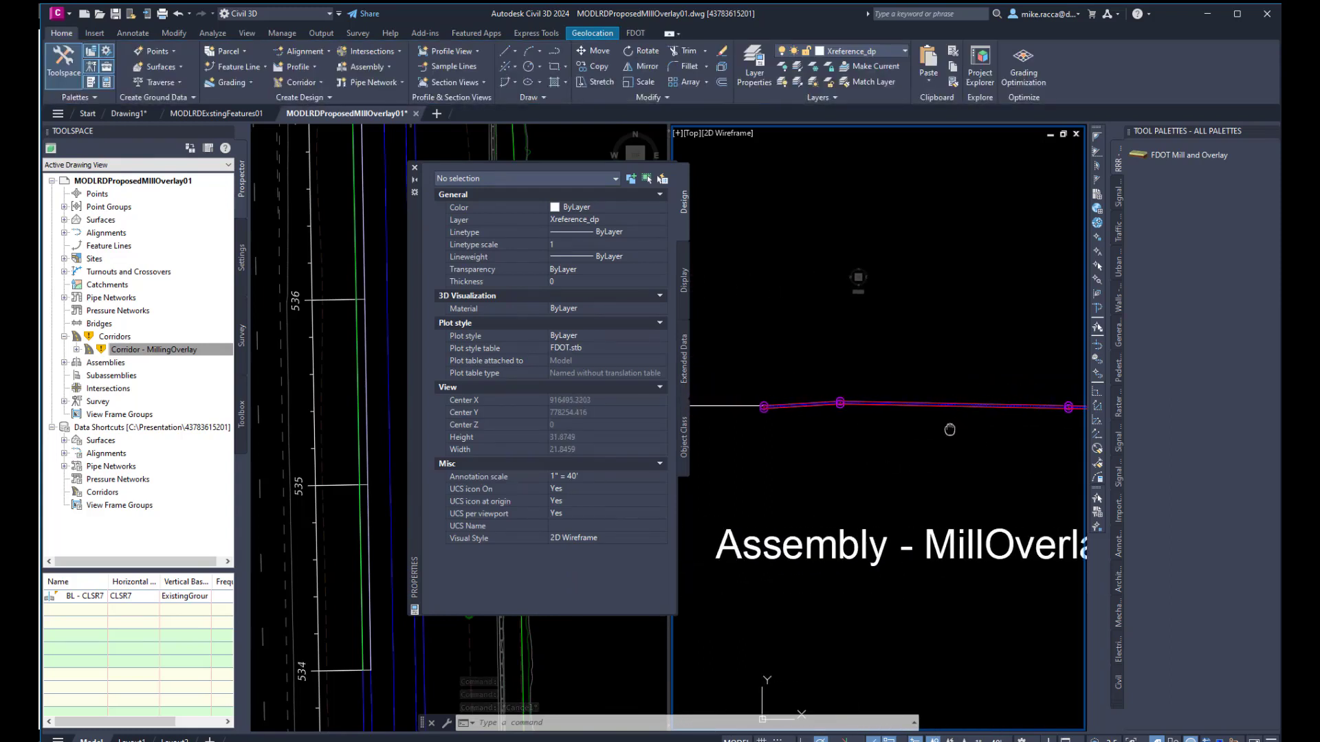
pyautogui.click(808, 407)
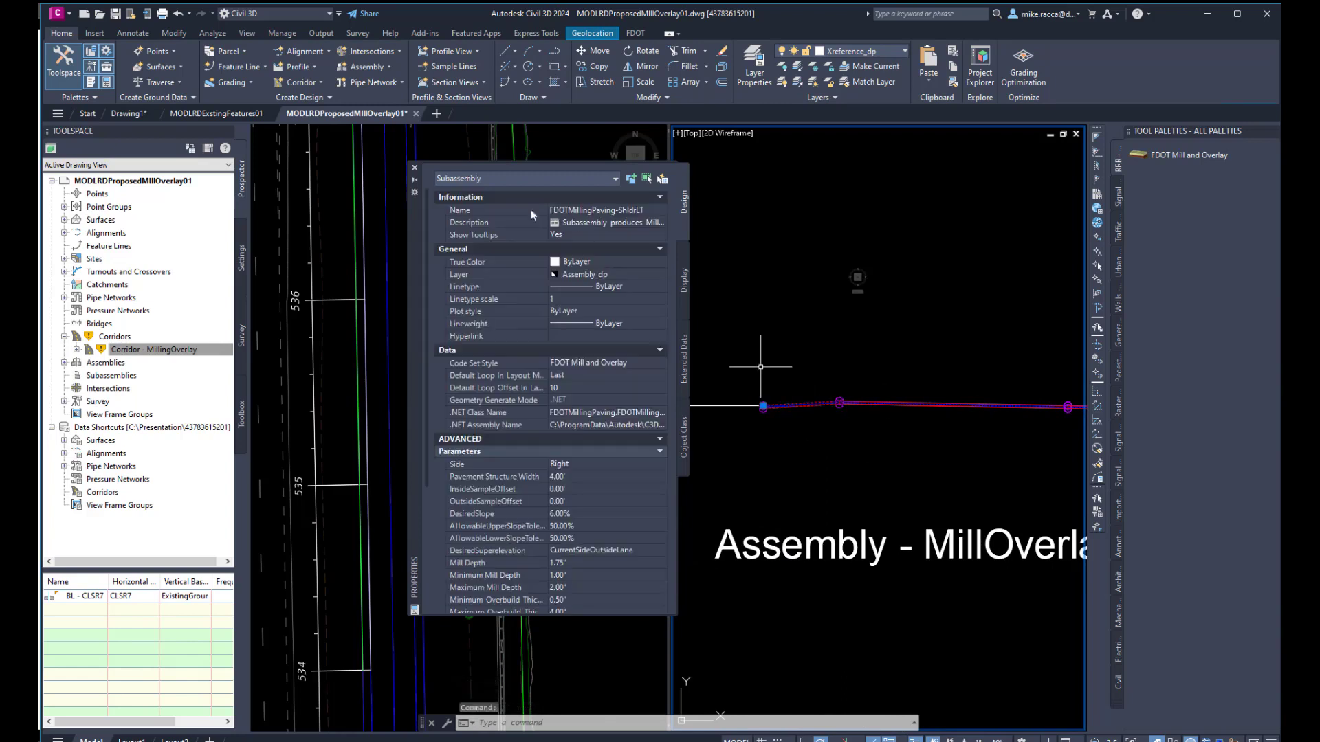
pyautogui.click(185, 50)
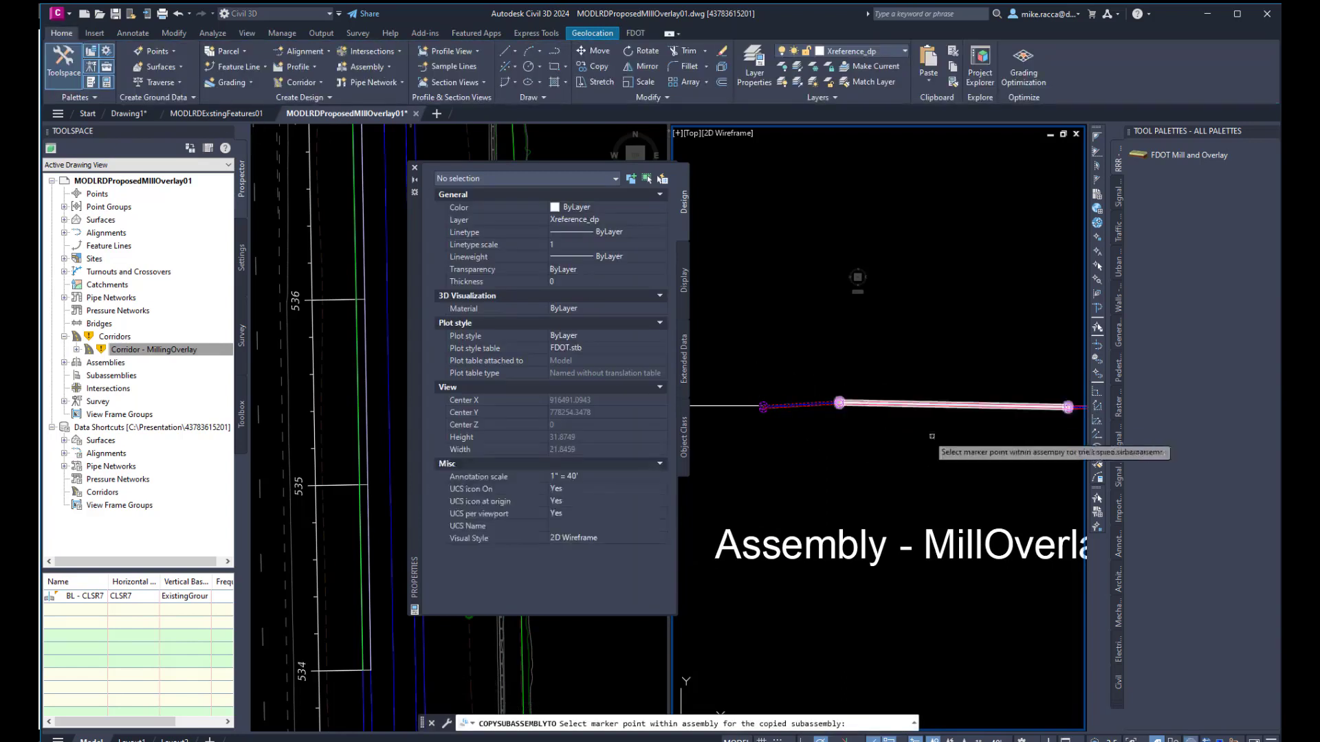
pyautogui.moveTo(922, 442); pyautogui.dragTo(736, 412, button='middle')
pyautogui.moveTo(1083, 426); pyautogui.dragTo(875, 423, button='middle')
pyautogui.scroll(4, 876, 423)
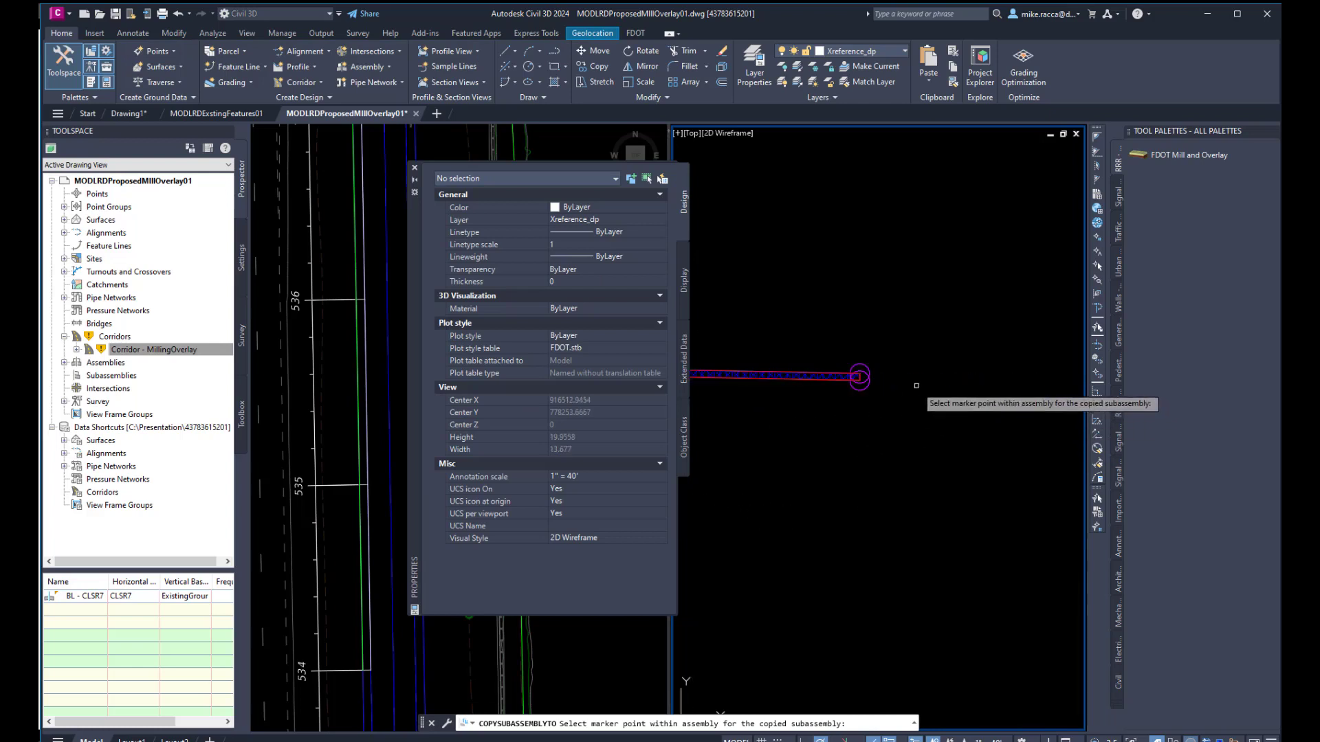
pyautogui.click(859, 377)
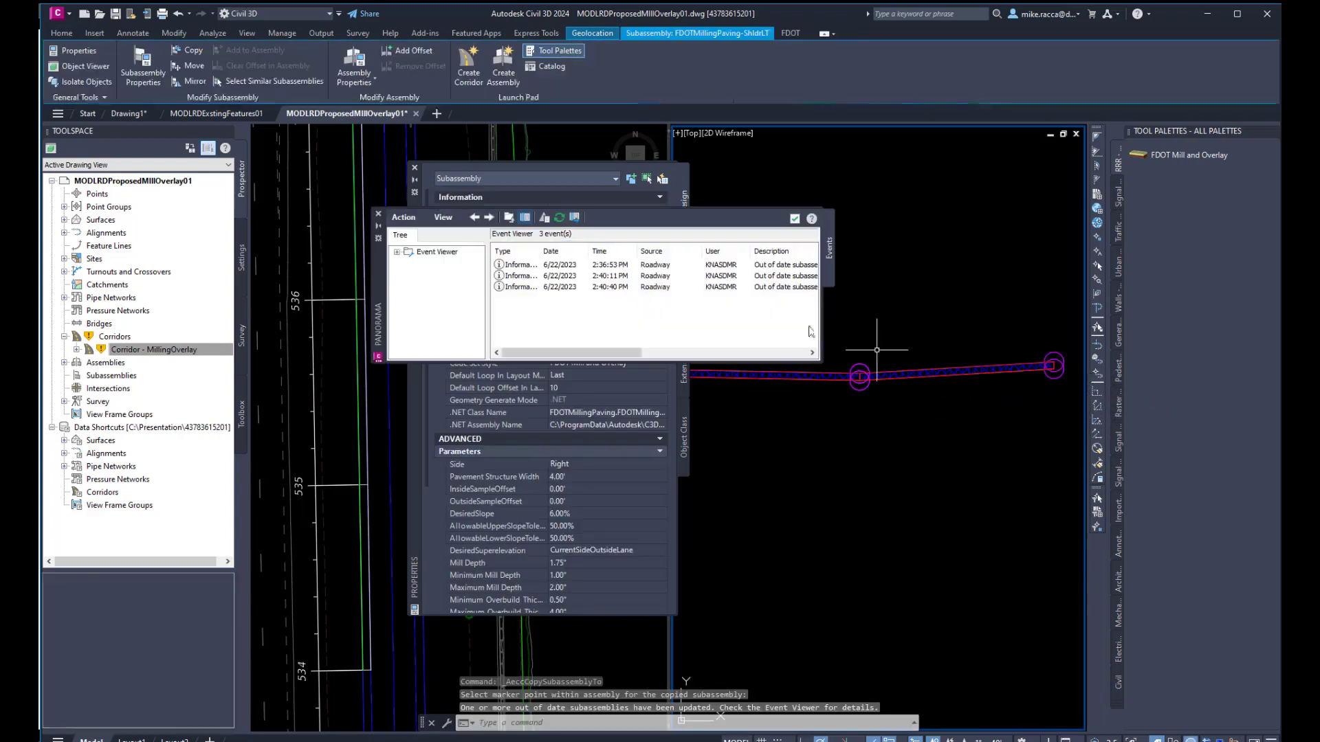
pyautogui.click(794, 219)
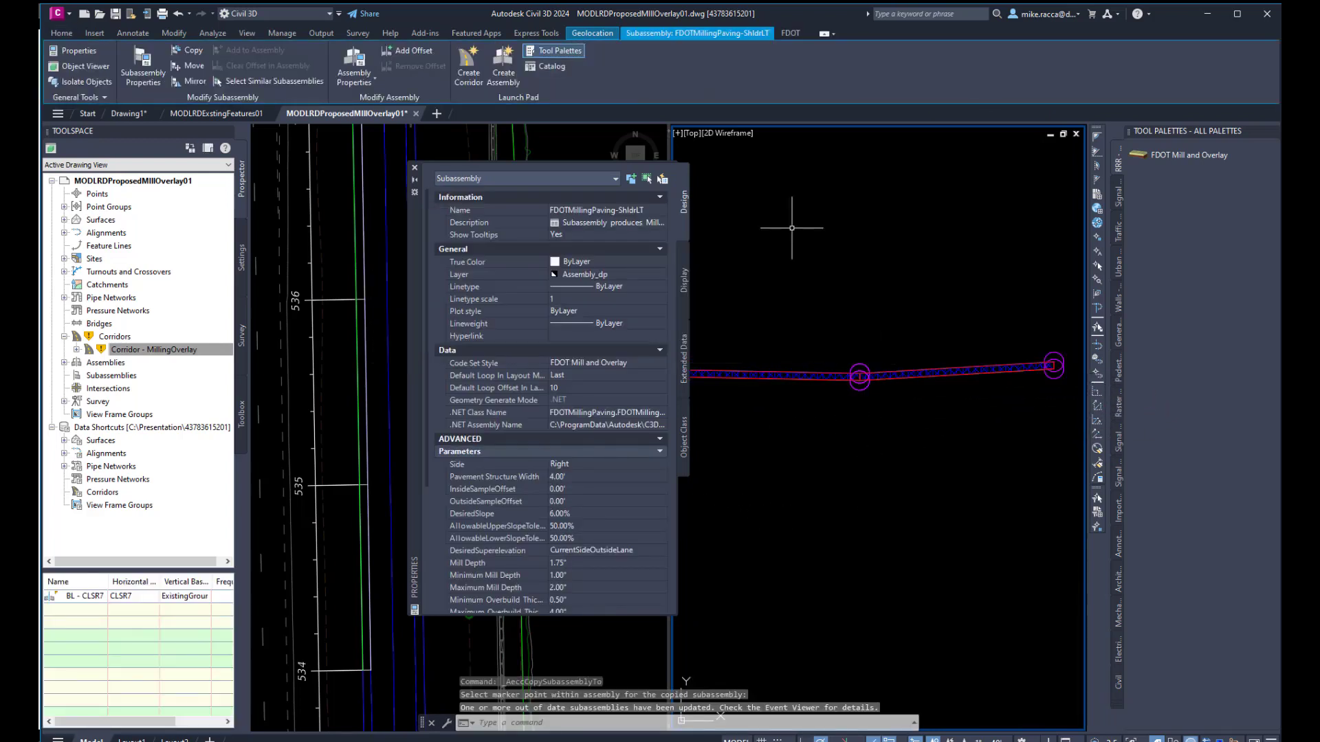
pyautogui.press('Escape')
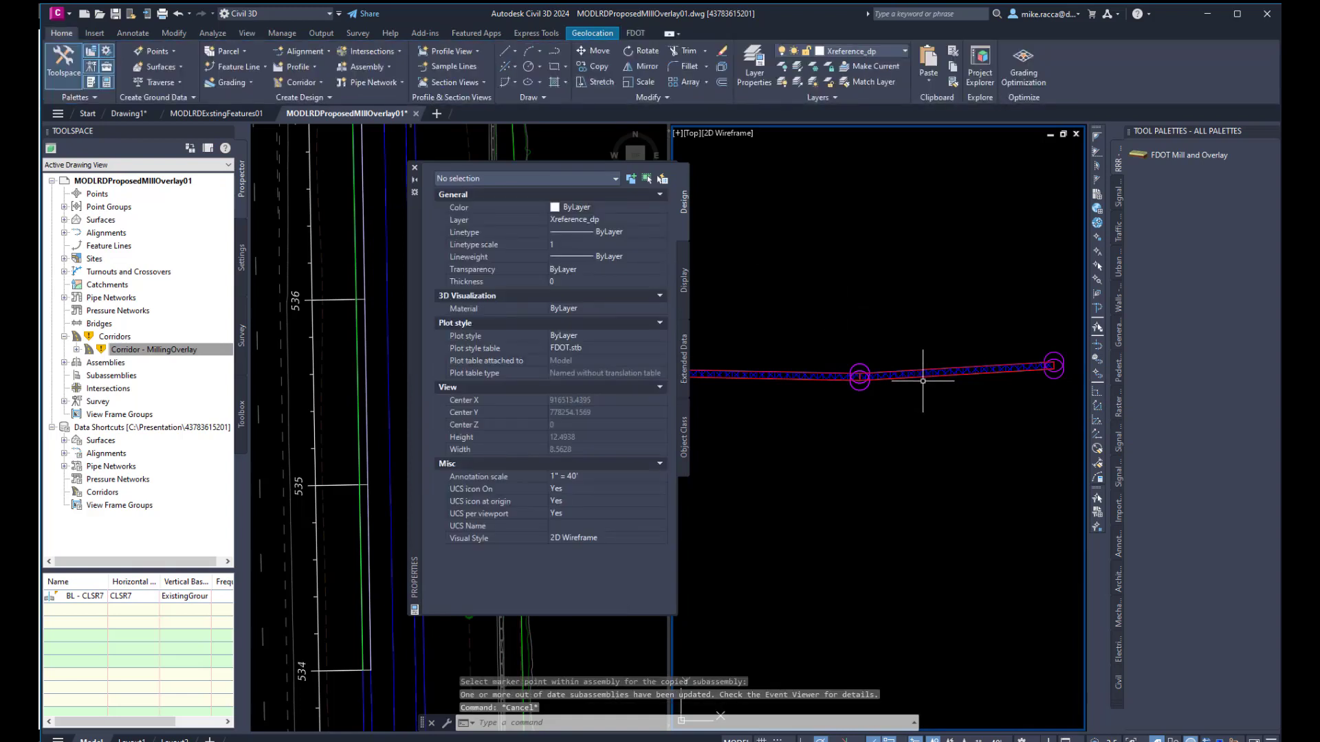
# Step: Rename the copied shoulder subassembly at the outer end of the assembly as FDOTMillingPaving-ShldrRT
pyautogui.click(923, 377)
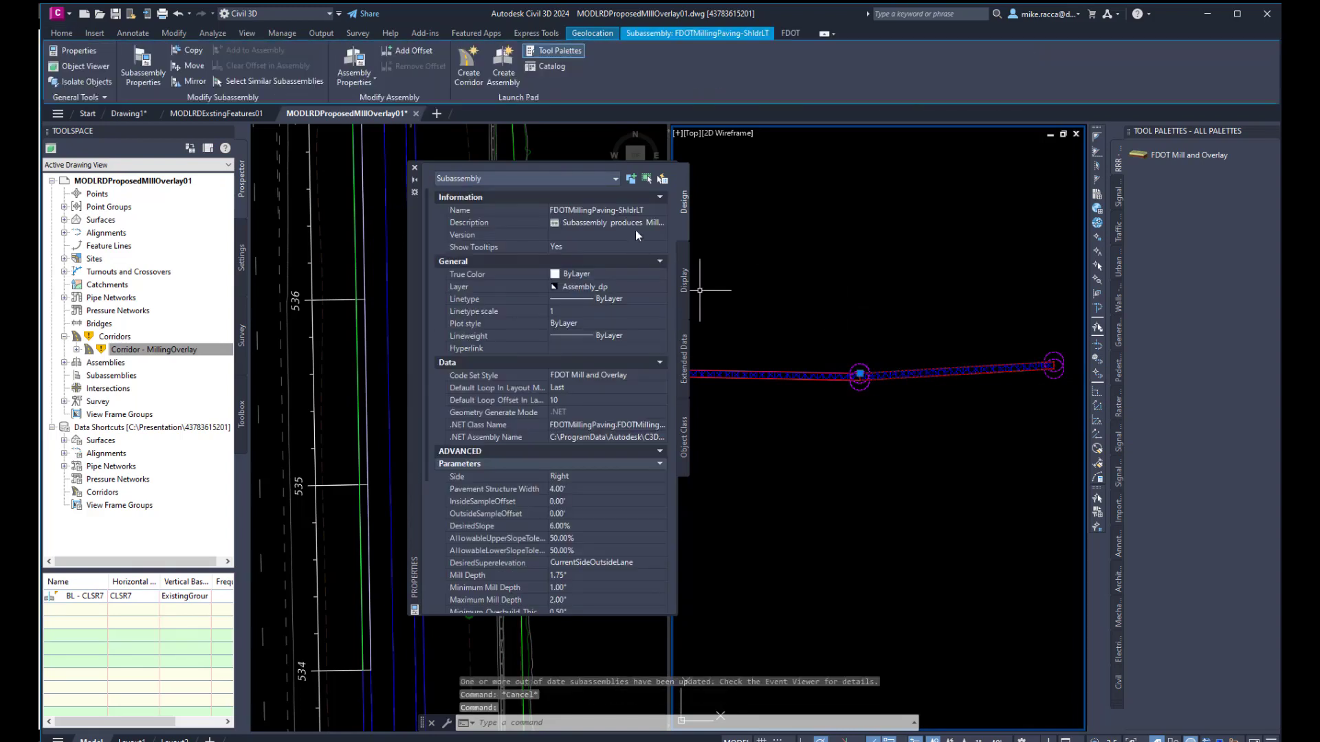
pyautogui.click(648, 210)
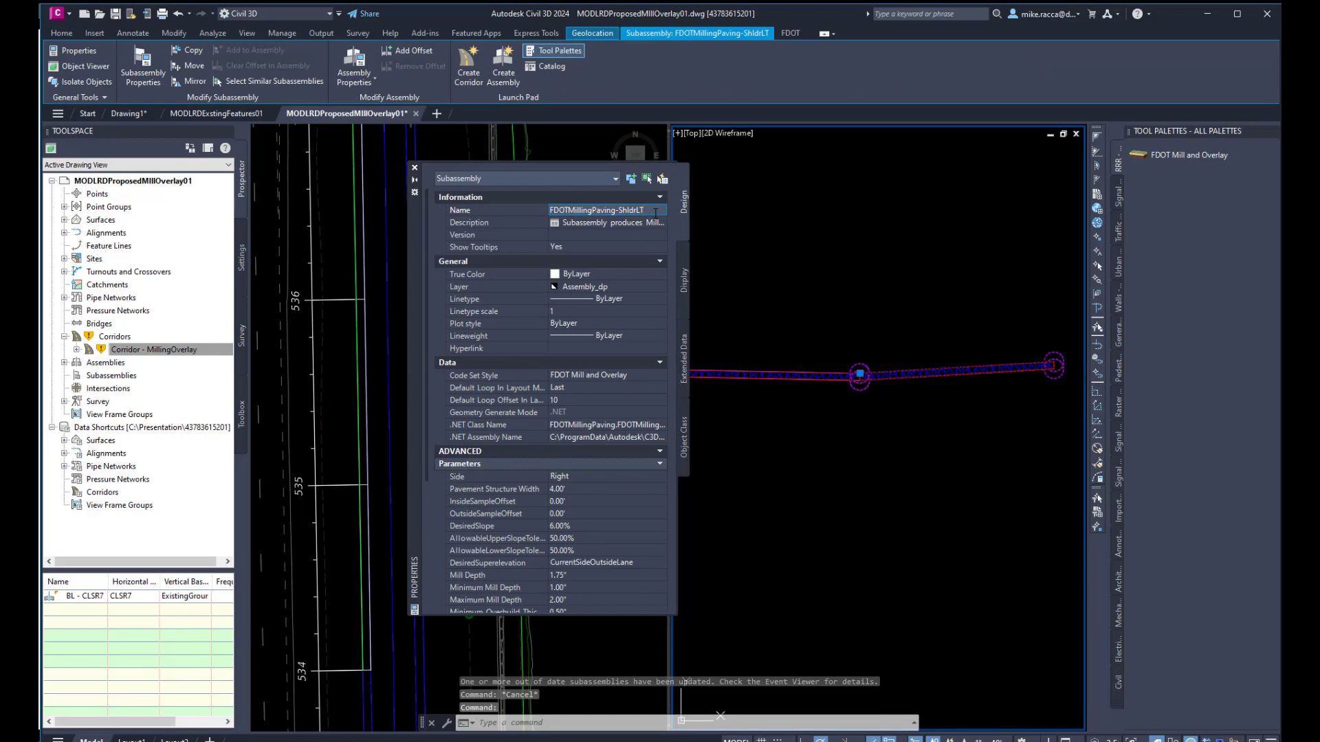
pyautogui.press('BackSpace')
pyautogui.press('BackSpace')
pyautogui.write('R')
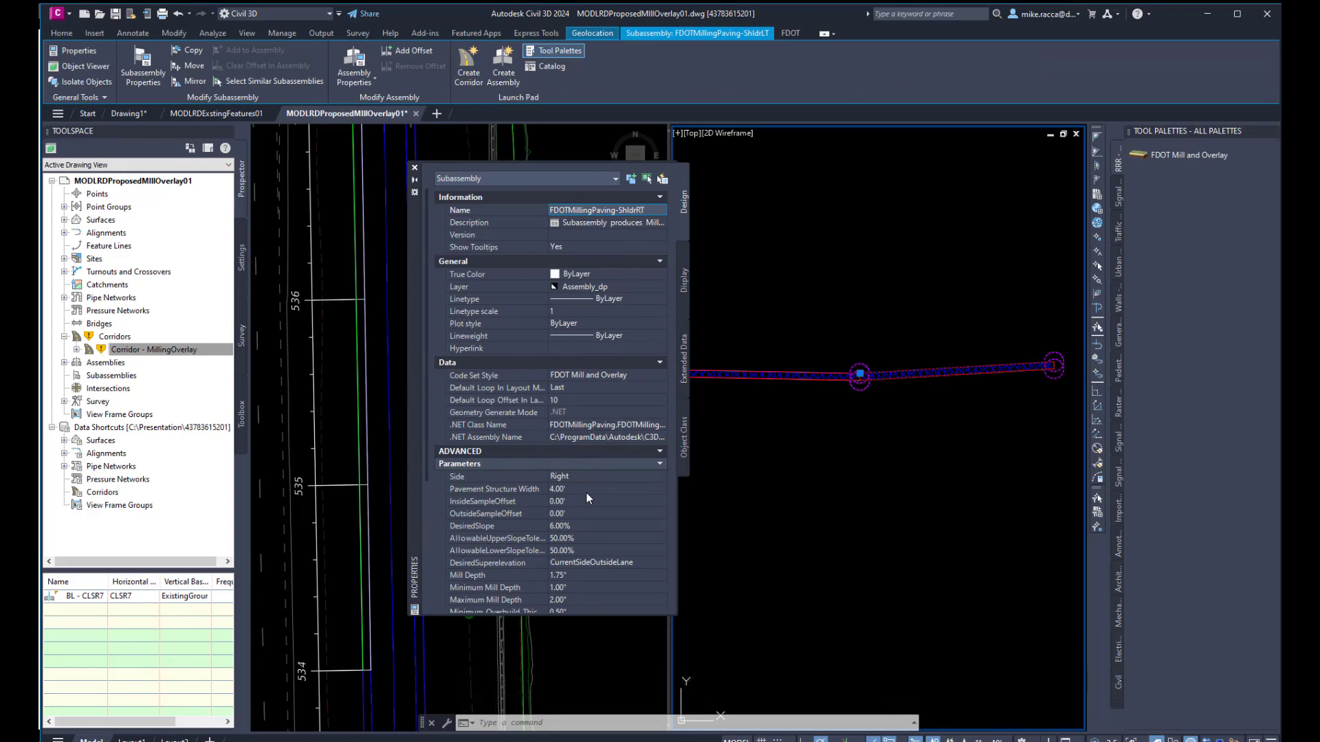
# Step: Set the ShldrRT subassembly's DesiredSlope to -6% and close its properties
pyautogui.click(592, 529)
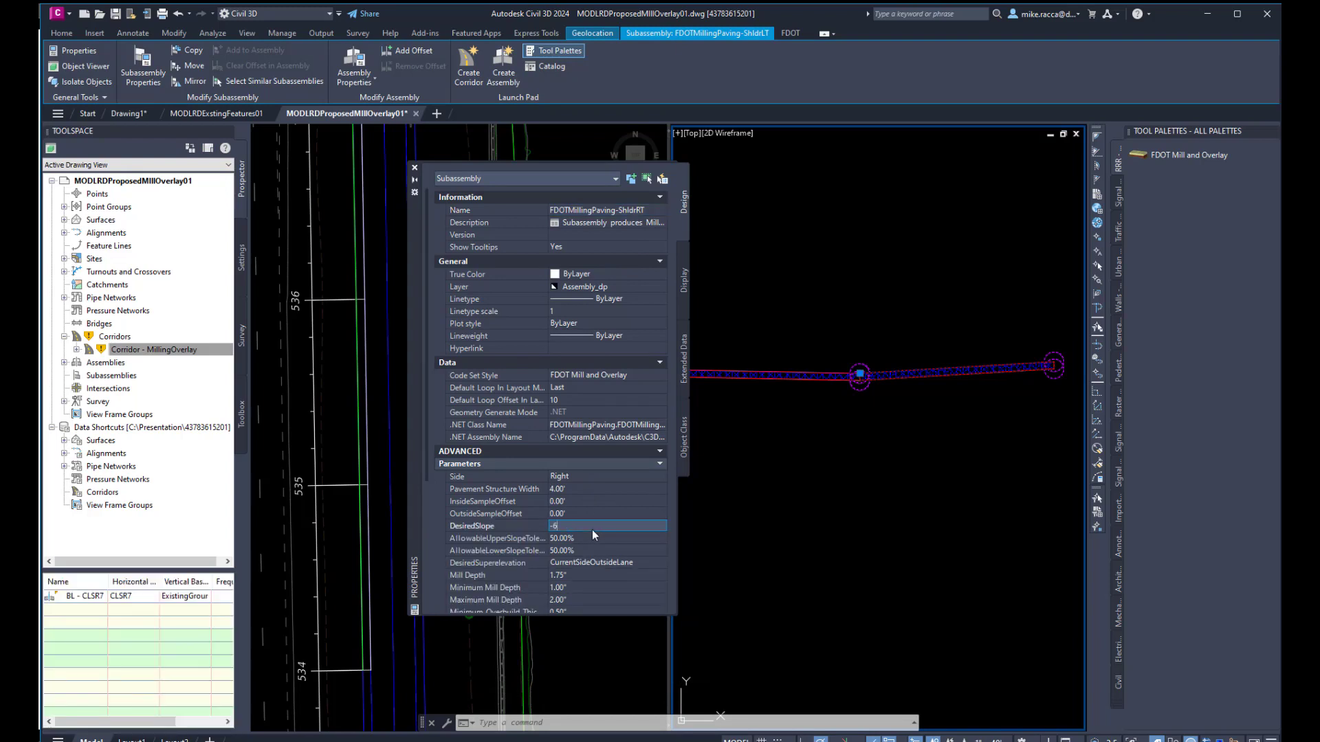
pyautogui.press('Tab')
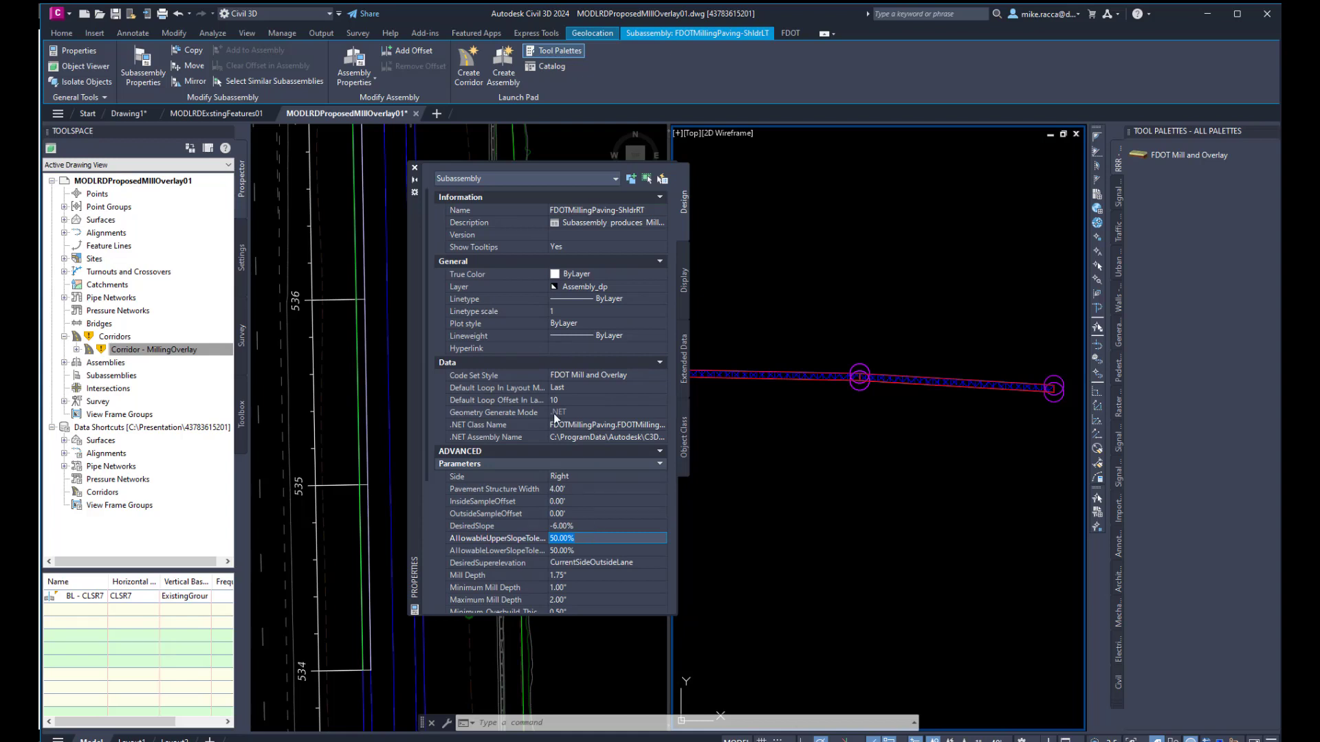
pyautogui.click(415, 168)
pyautogui.press('Escape')
# Step: Select all four subassemblies of the MillOverlay assembly and set their DesiredSuperelevation to DoNotUse
pyautogui.scroll(-2, 937, 436)
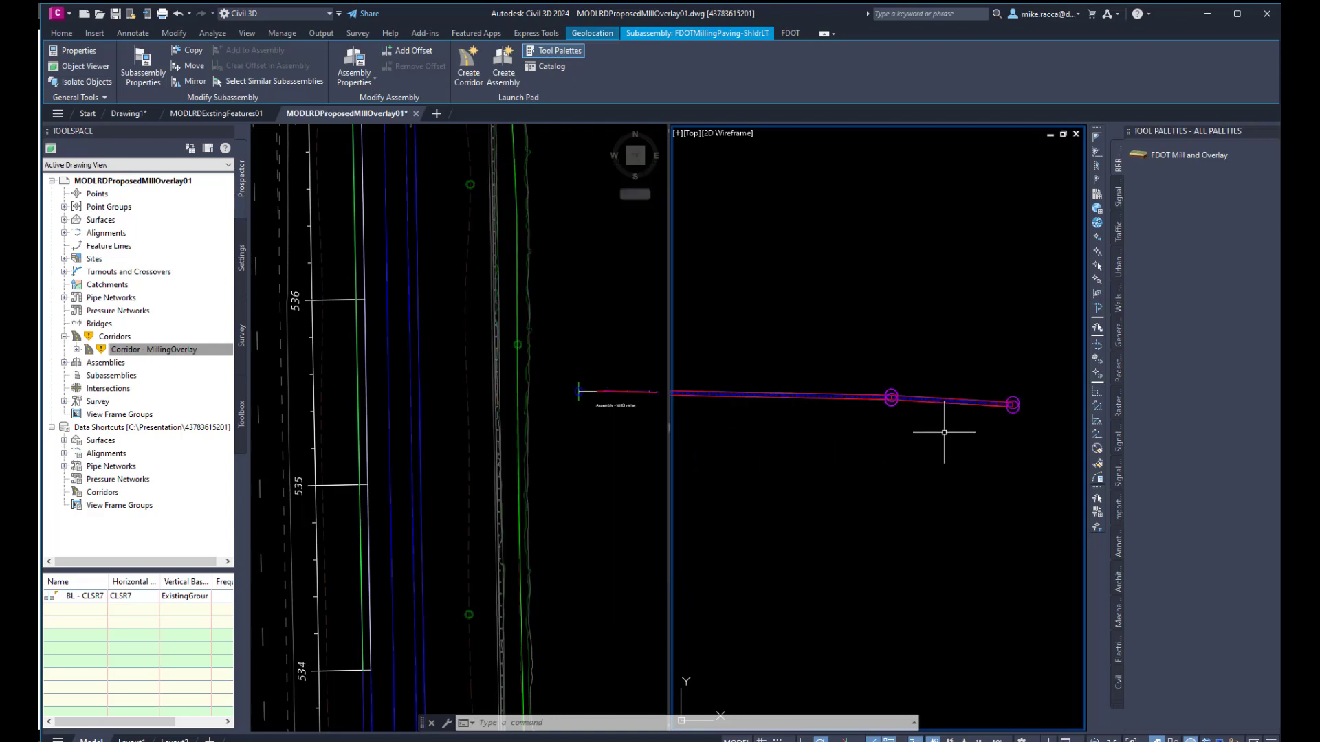
pyautogui.click(988, 442)
pyautogui.click(748, 412)
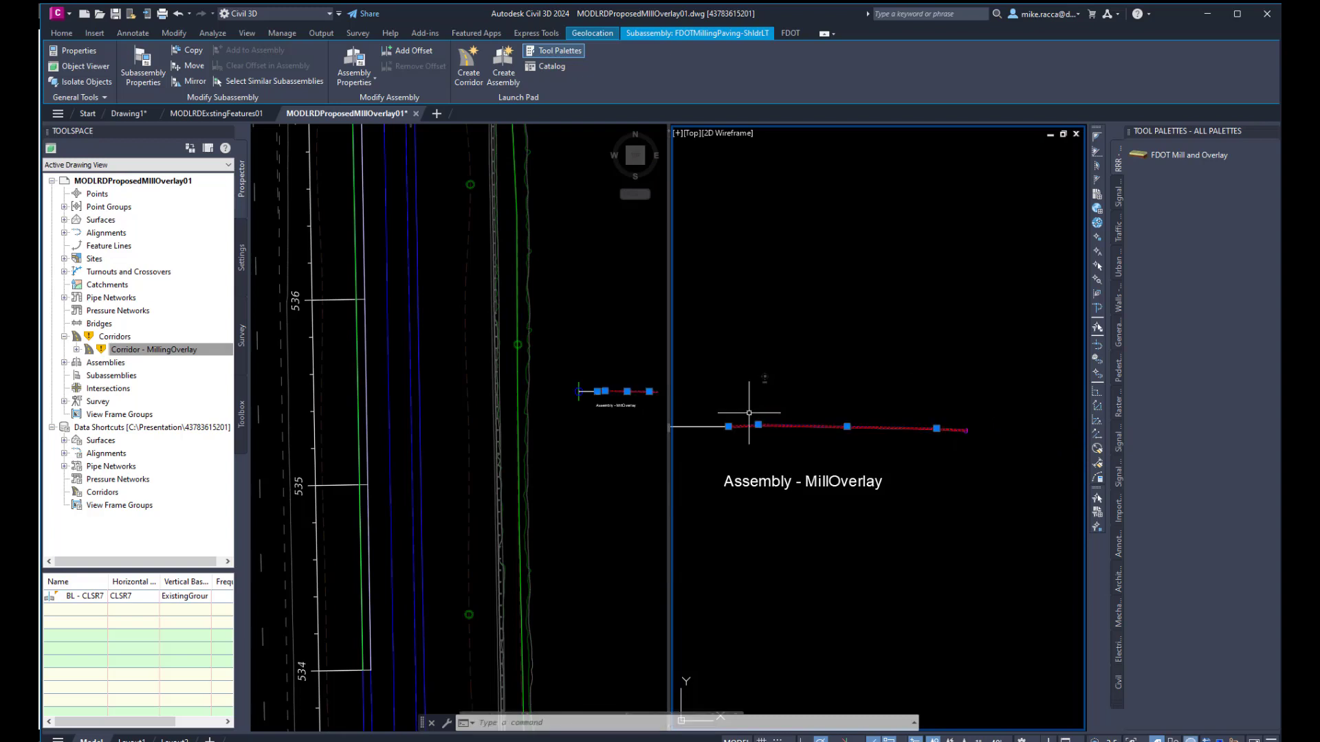
pyautogui.rightClick(733, 338)
pyautogui.click(775, 443)
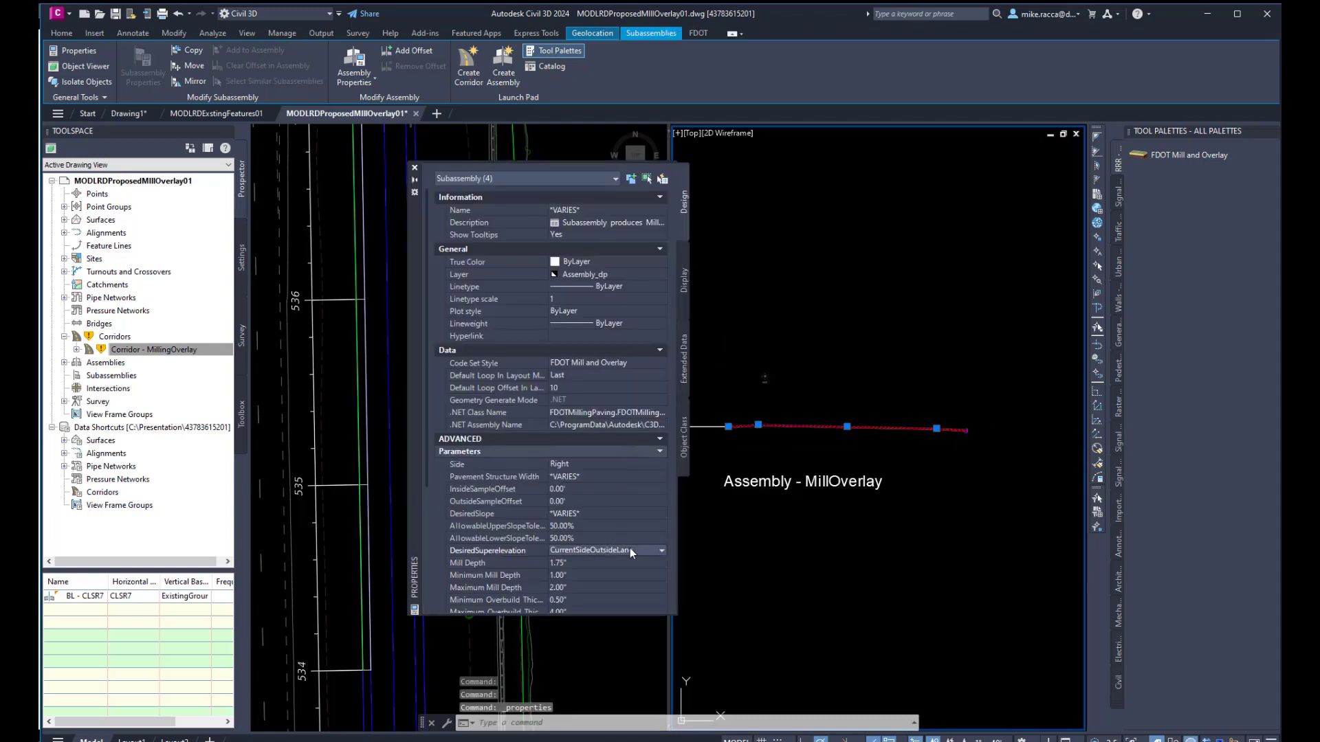
pyautogui.click(629, 550)
pyautogui.scroll(1, 611, 567)
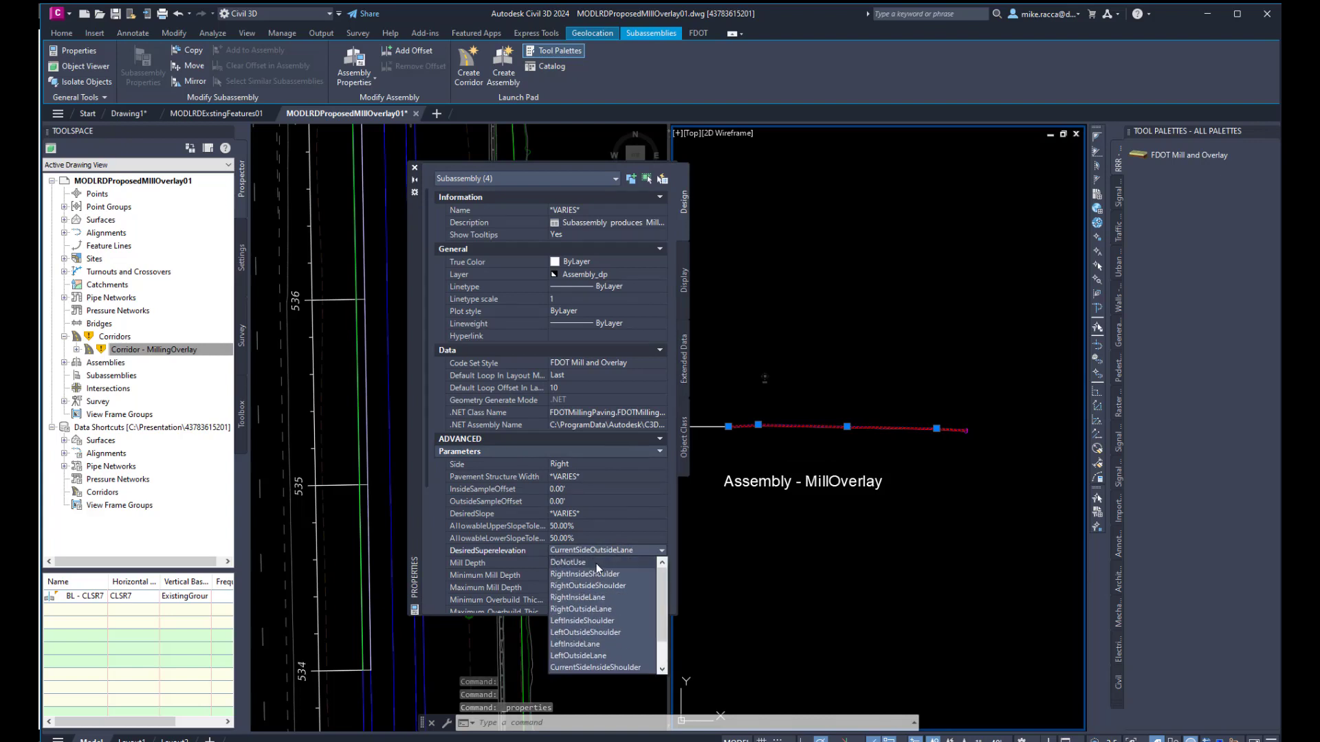
pyautogui.click(596, 564)
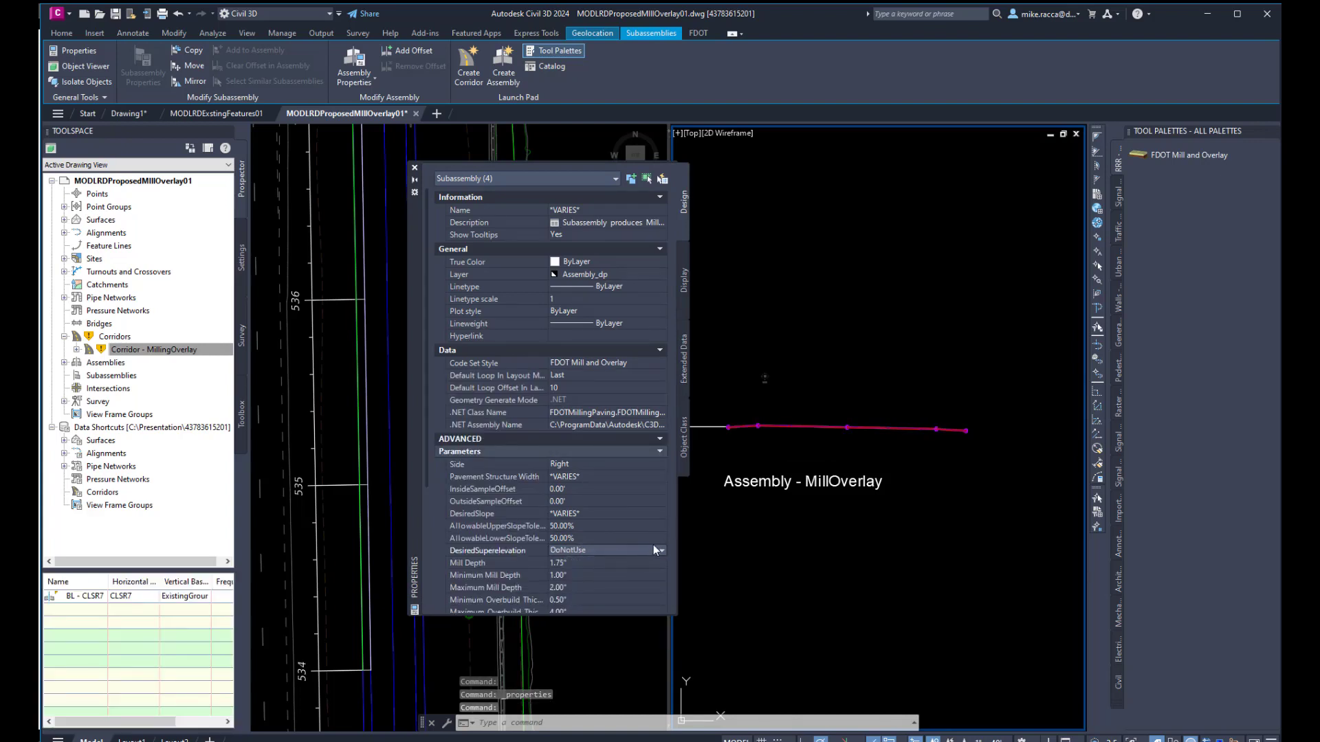
pyautogui.click(625, 574)
pyautogui.scroll(-2, 625, 587)
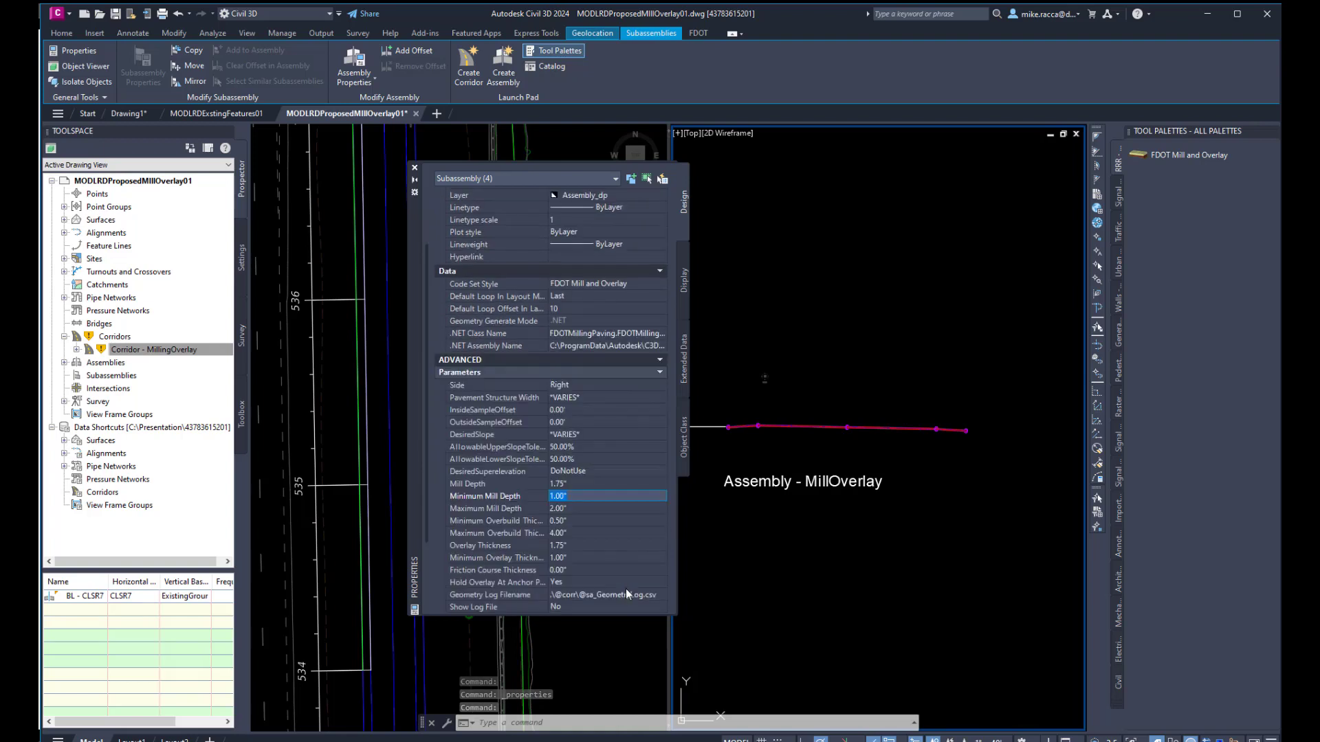
# Step: Close the subassembly properties, then rebuild the MillingOverlay corridor and save the drawing
pyautogui.scroll(-2, 626, 594)
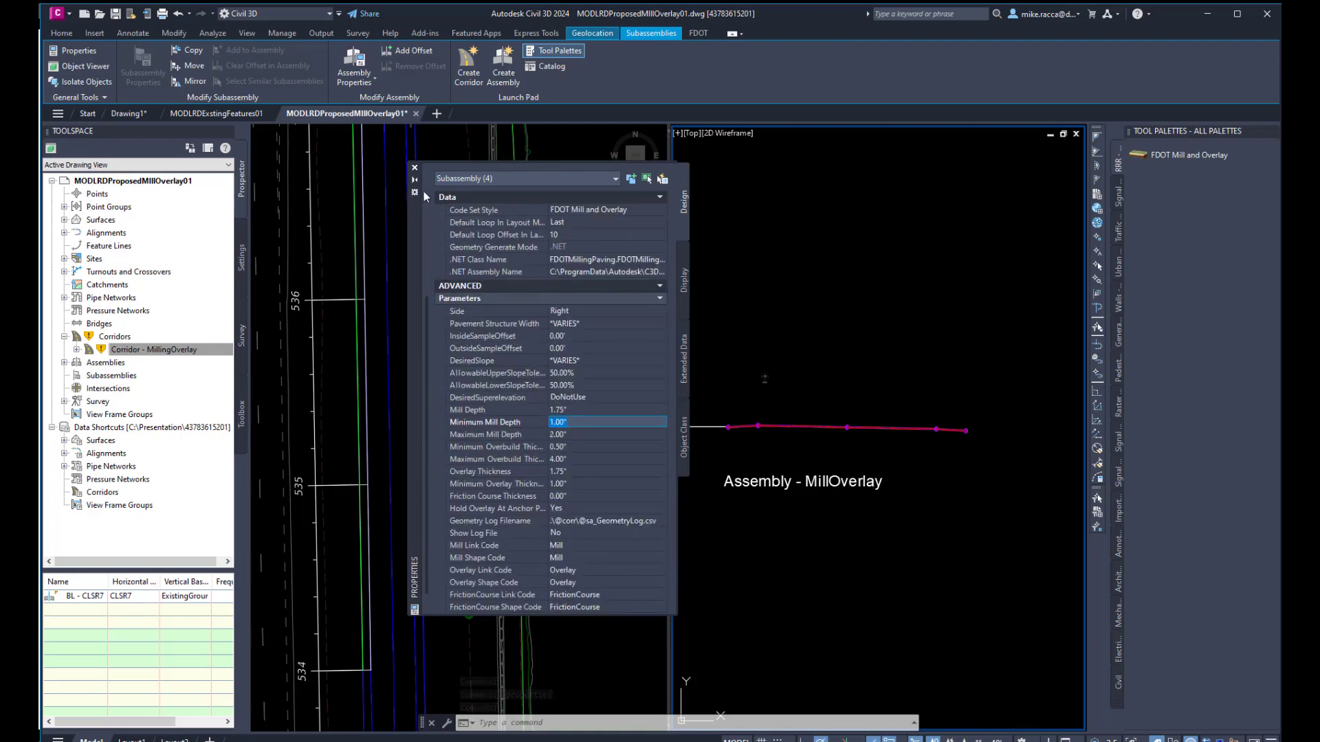
pyautogui.click(414, 168)
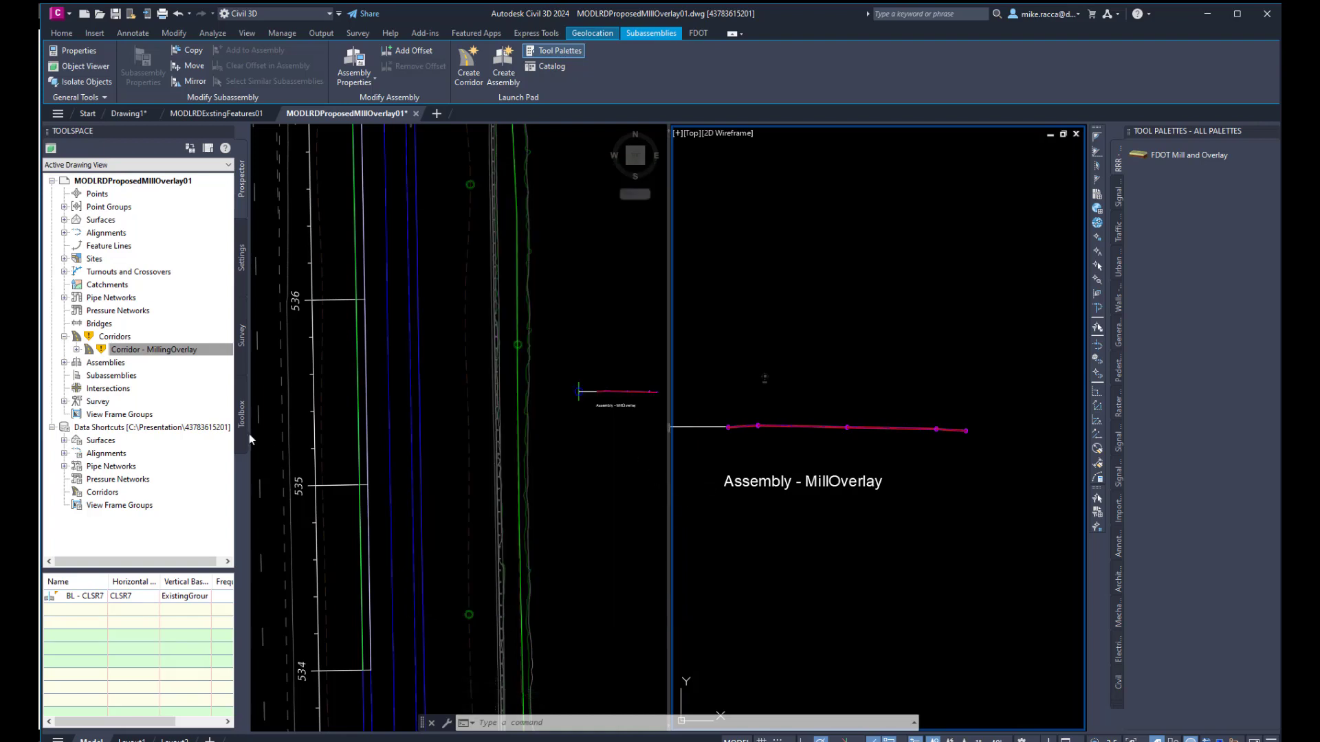
pyautogui.click(122, 351)
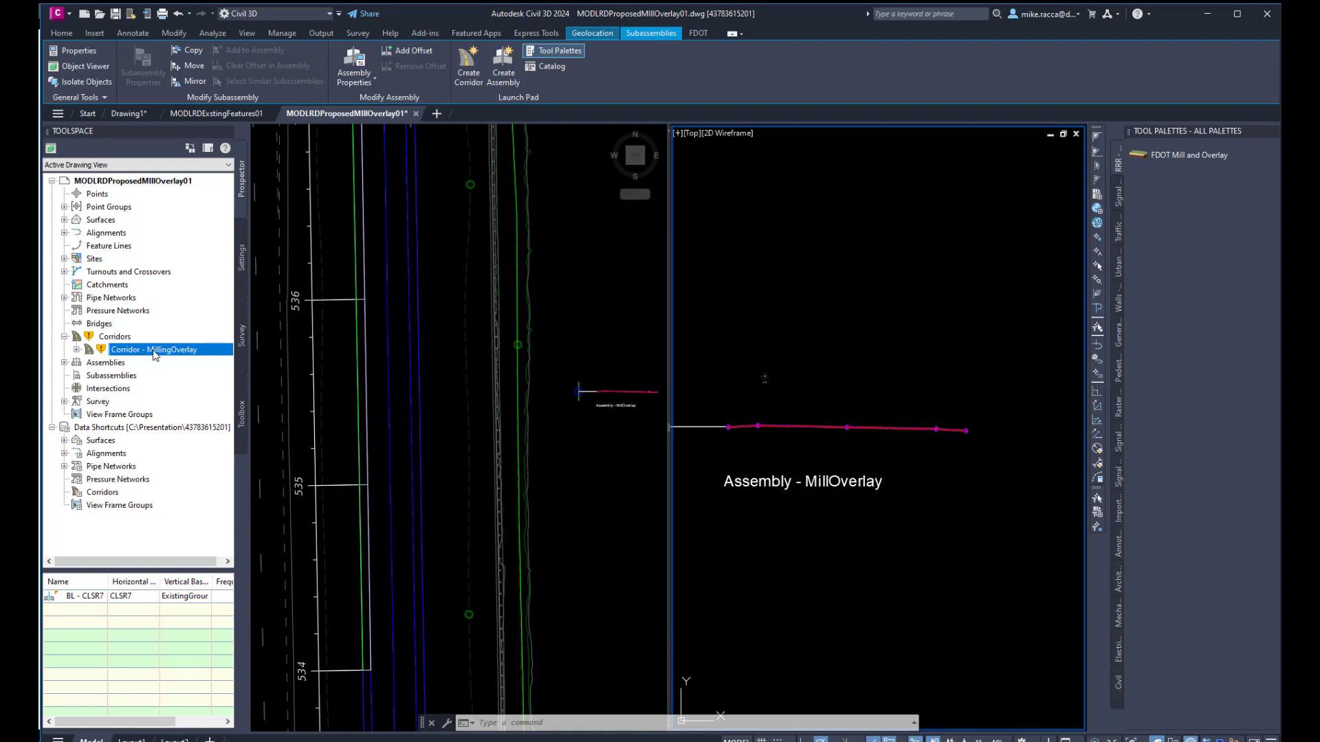
pyautogui.rightClick(154, 353)
pyautogui.click(216, 391)
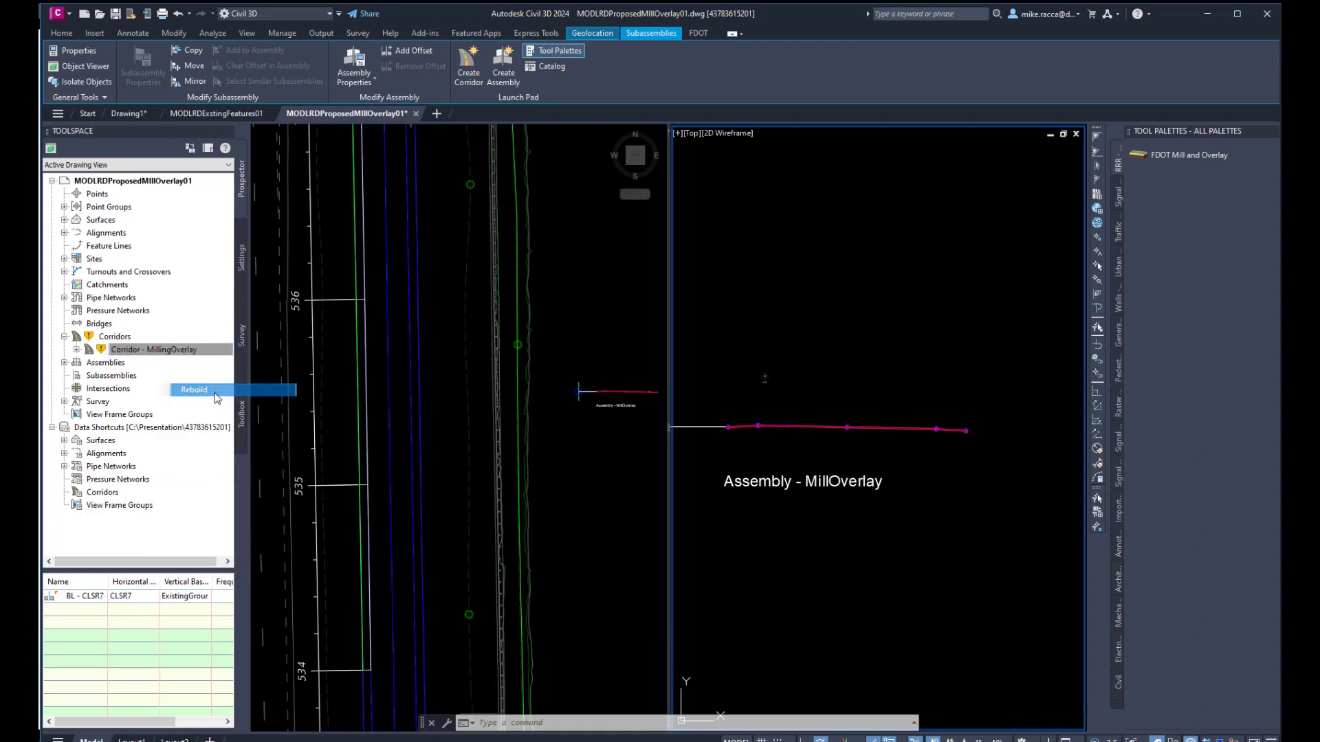
pyautogui.click(114, 18)
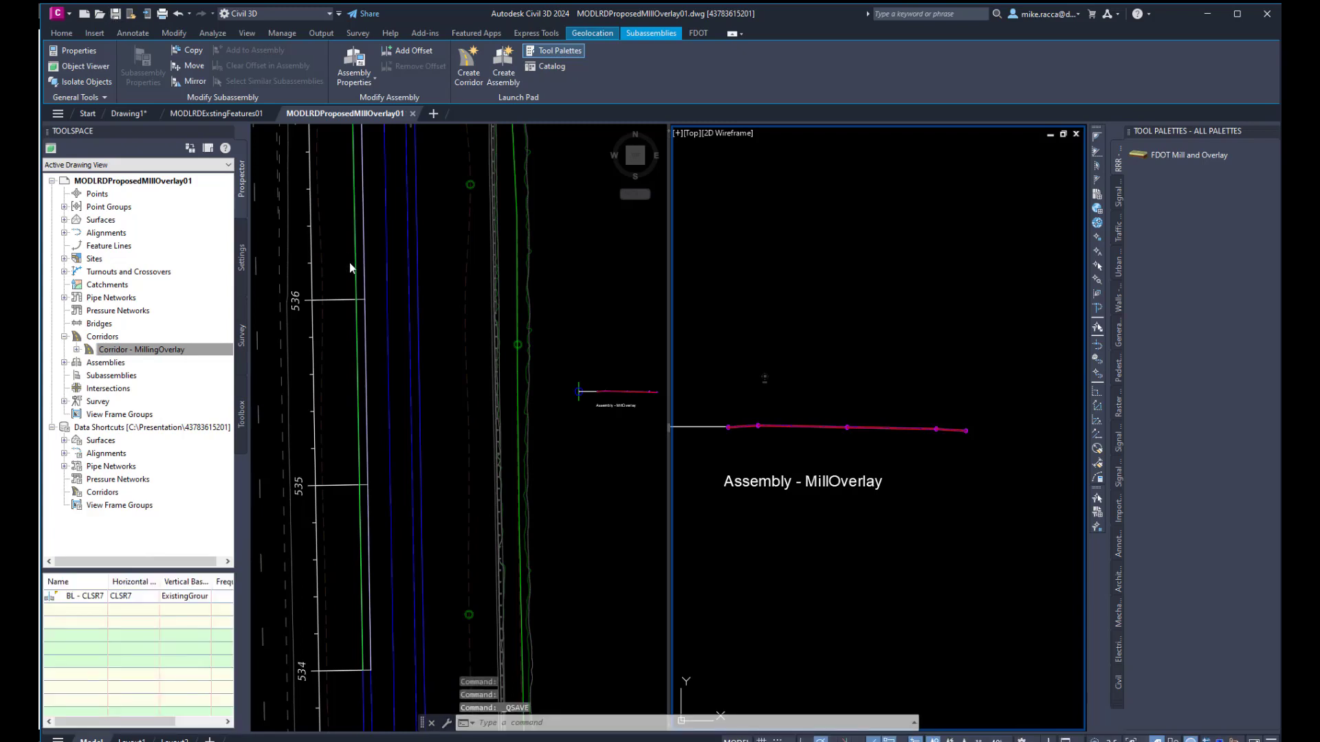
# Step: Open the target mapping for the MillOverlay region of the corridor in the plan view
pyautogui.click(377, 292)
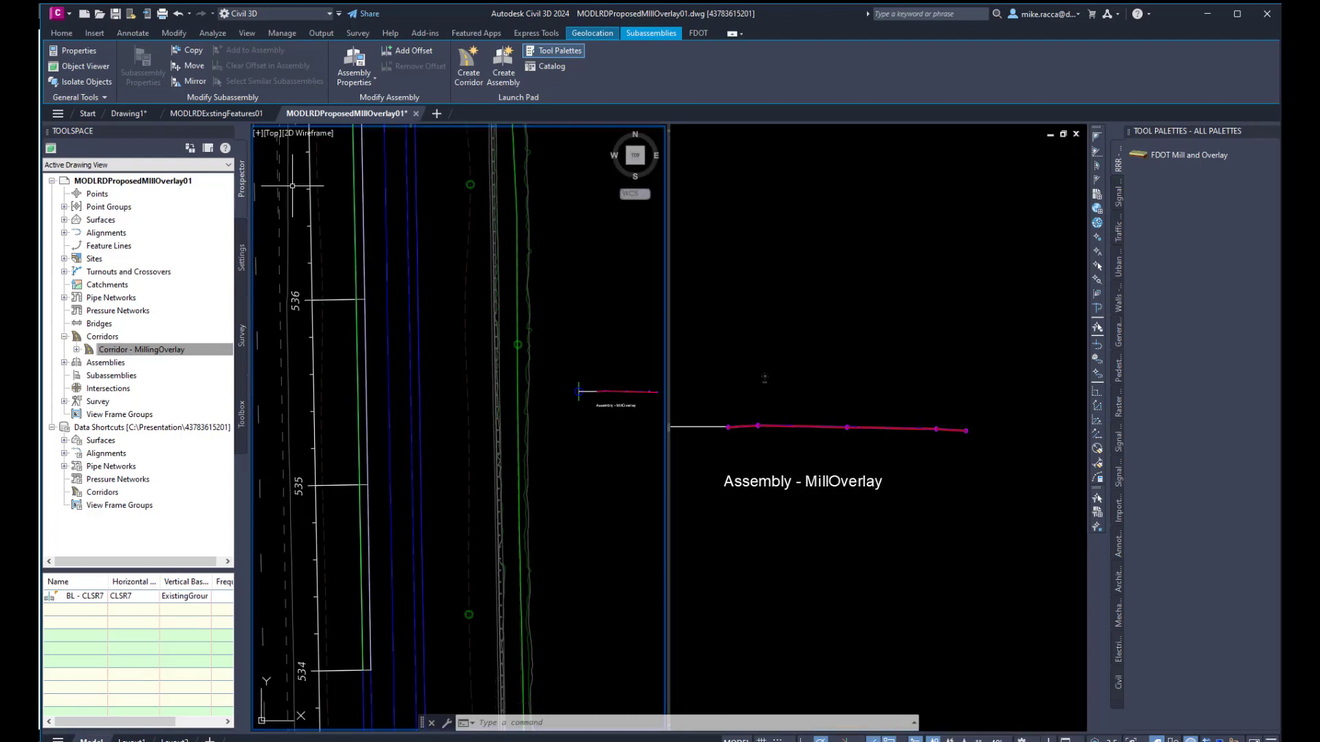
pyautogui.click(65, 34)
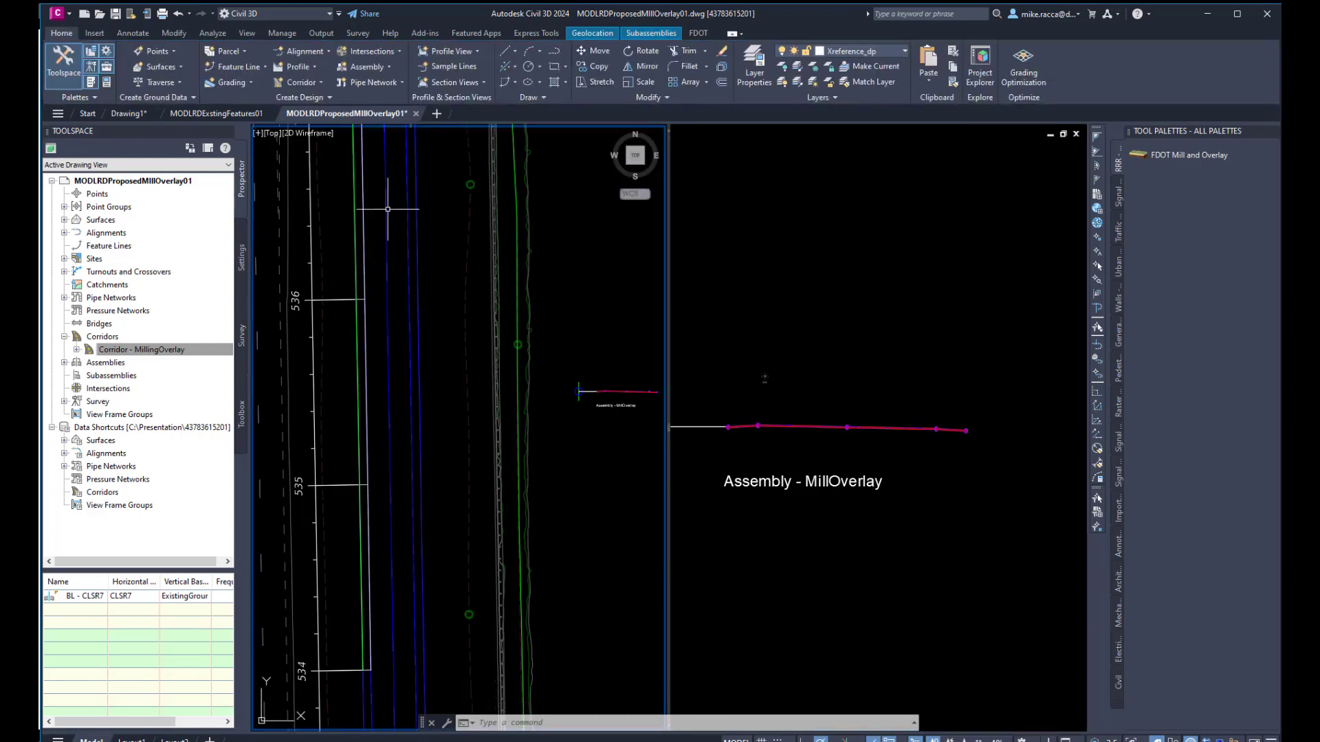
pyautogui.click(338, 297)
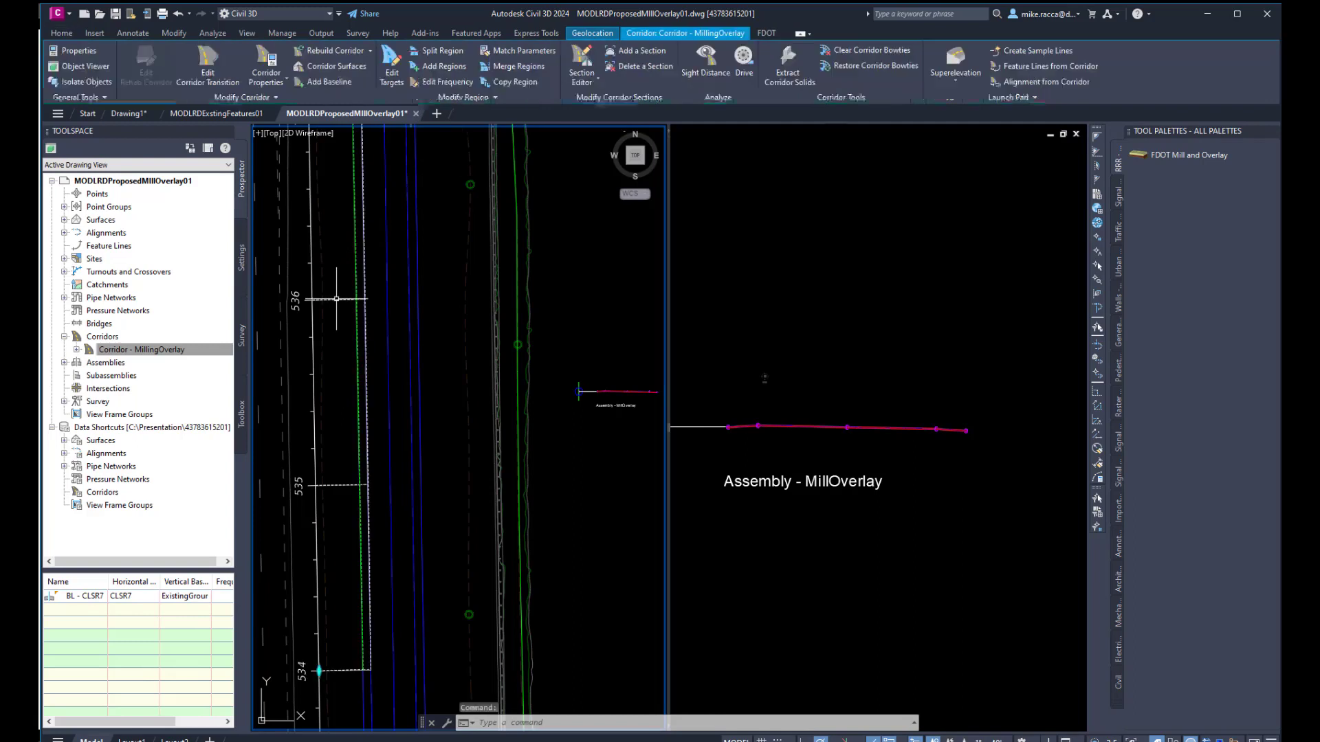
pyautogui.click(390, 63)
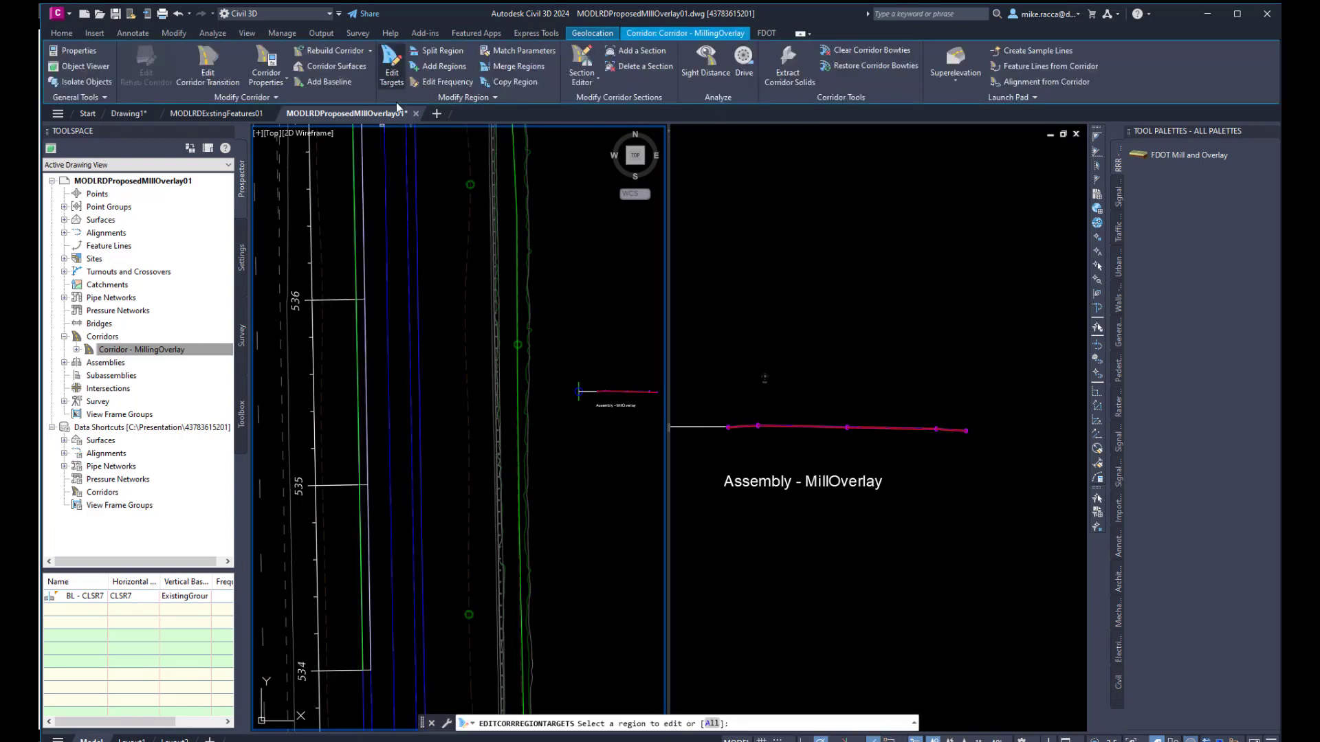
pyautogui.click(345, 272)
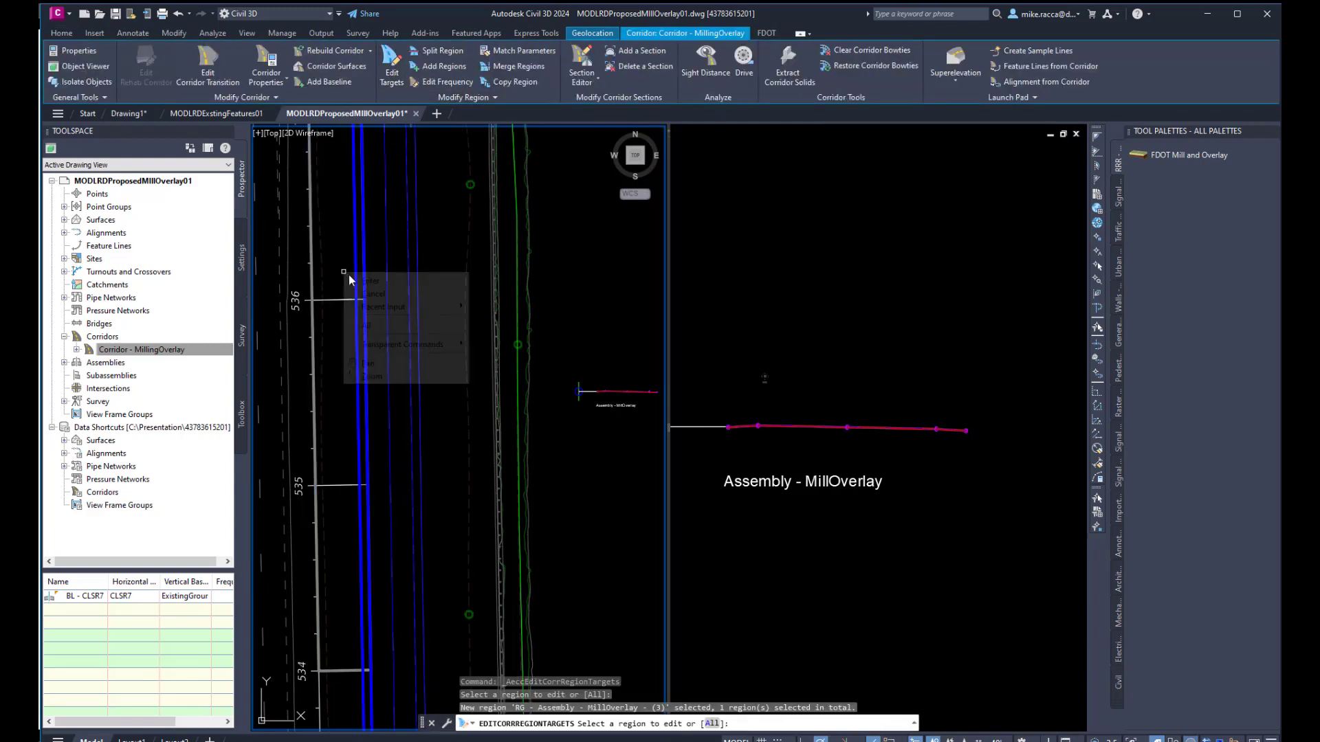
pyautogui.press('Return')
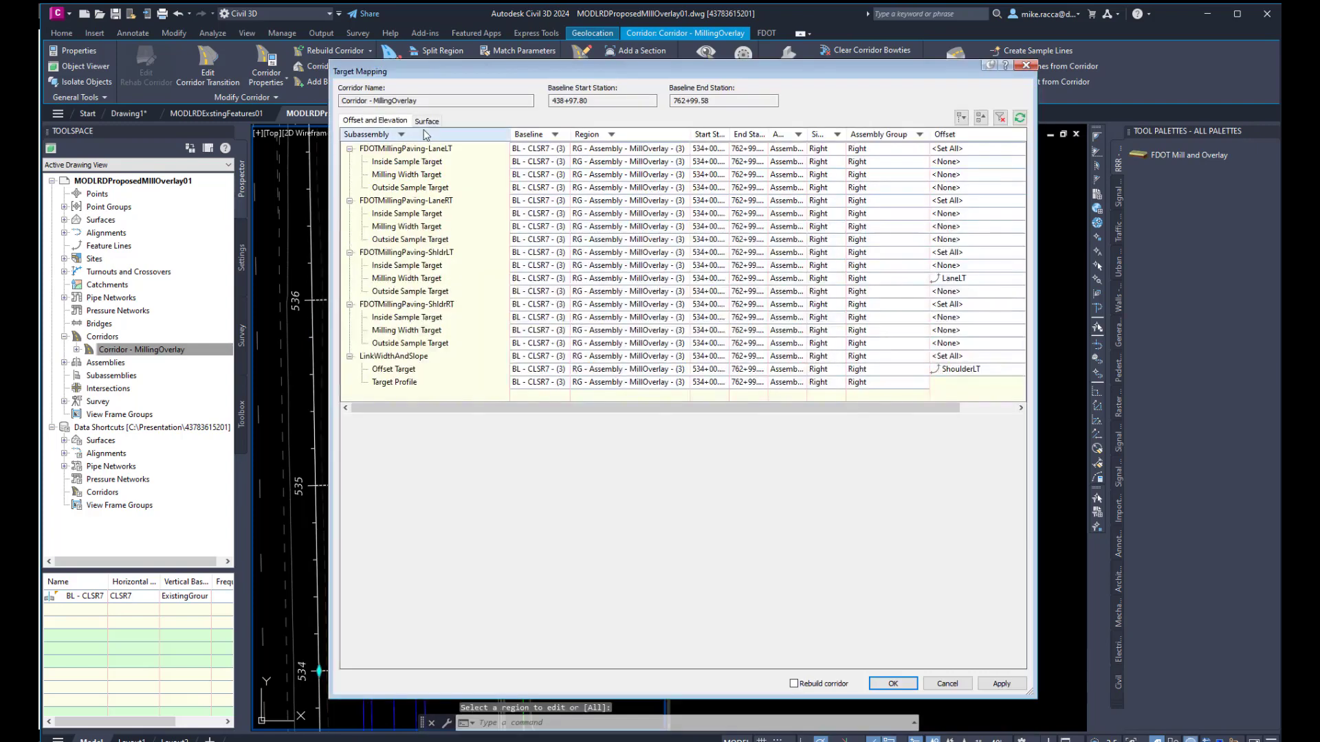
# Step: Set the surface targets of the LaneLT, LaneRT and ShldrRT subassemblies to ExistingGround and accept the target mapping
pyautogui.click(425, 121)
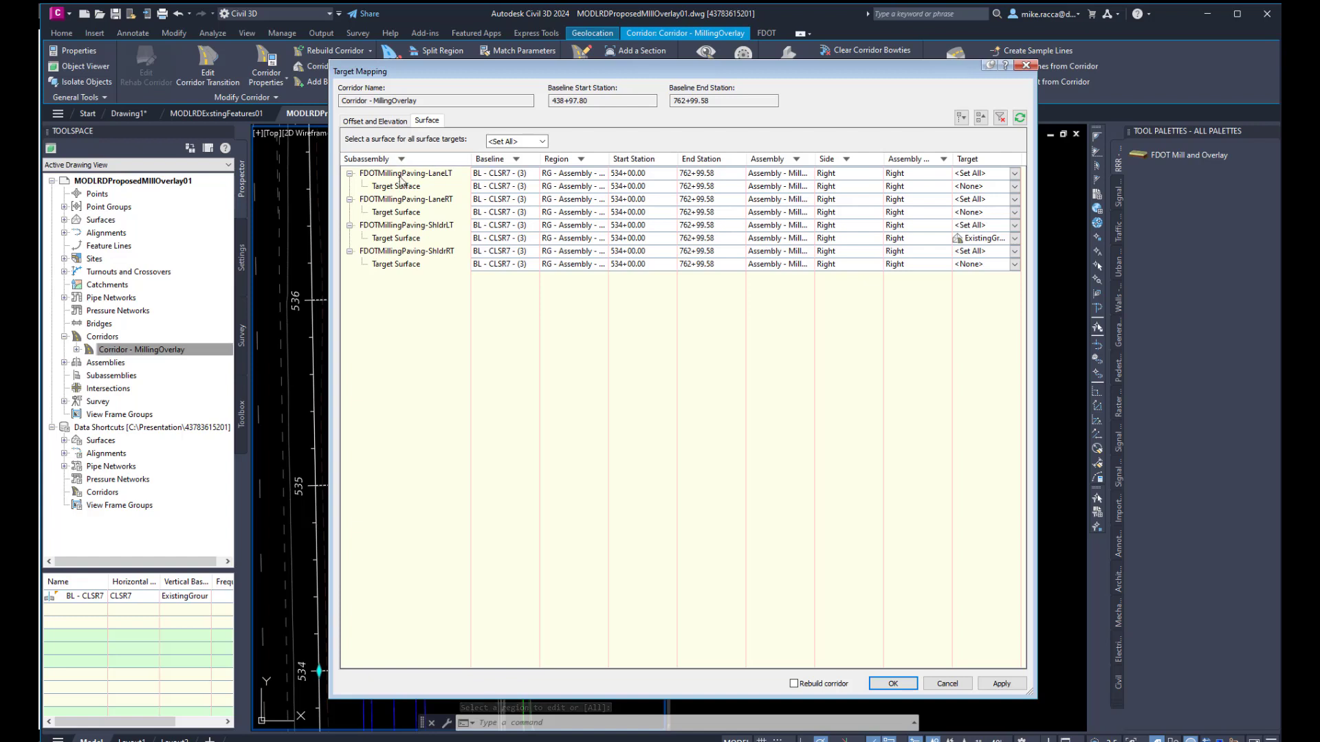
pyautogui.click(993, 190)
pyautogui.click(981, 213)
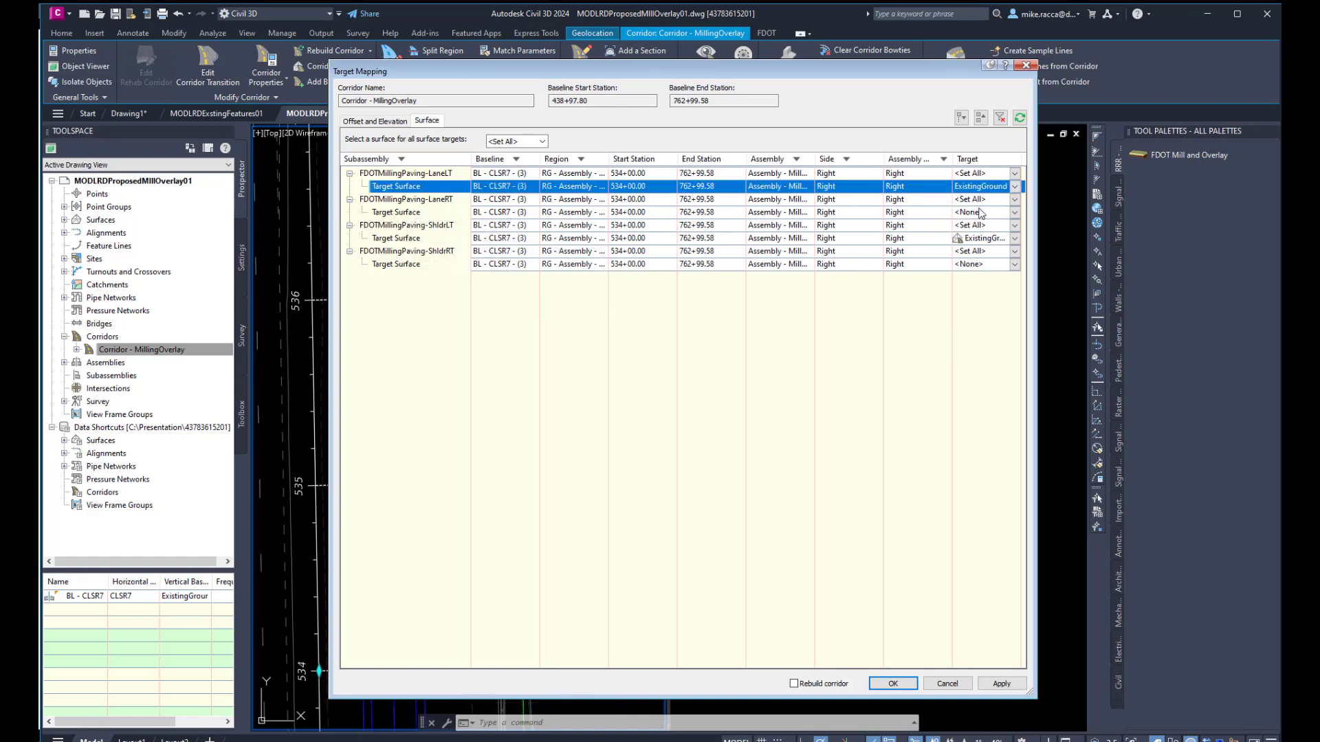
pyautogui.click(978, 211)
pyautogui.click(976, 235)
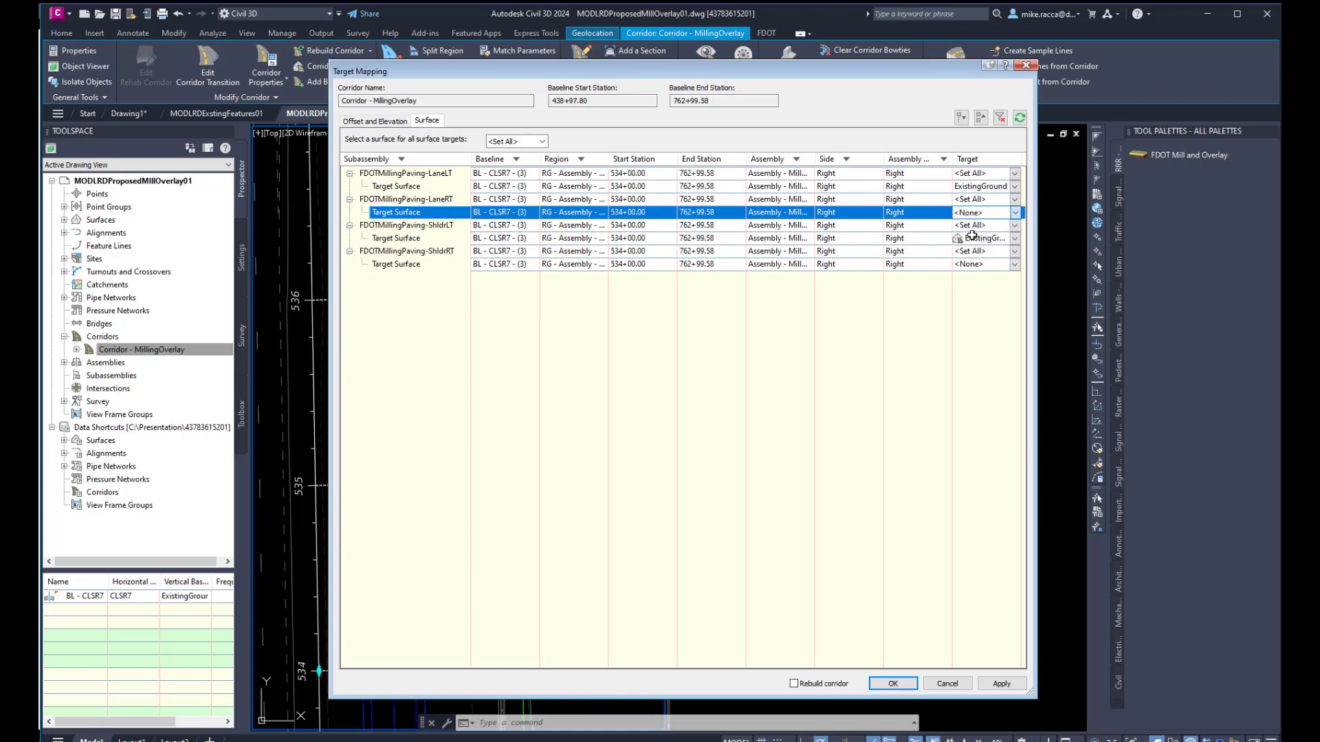
pyautogui.click(968, 263)
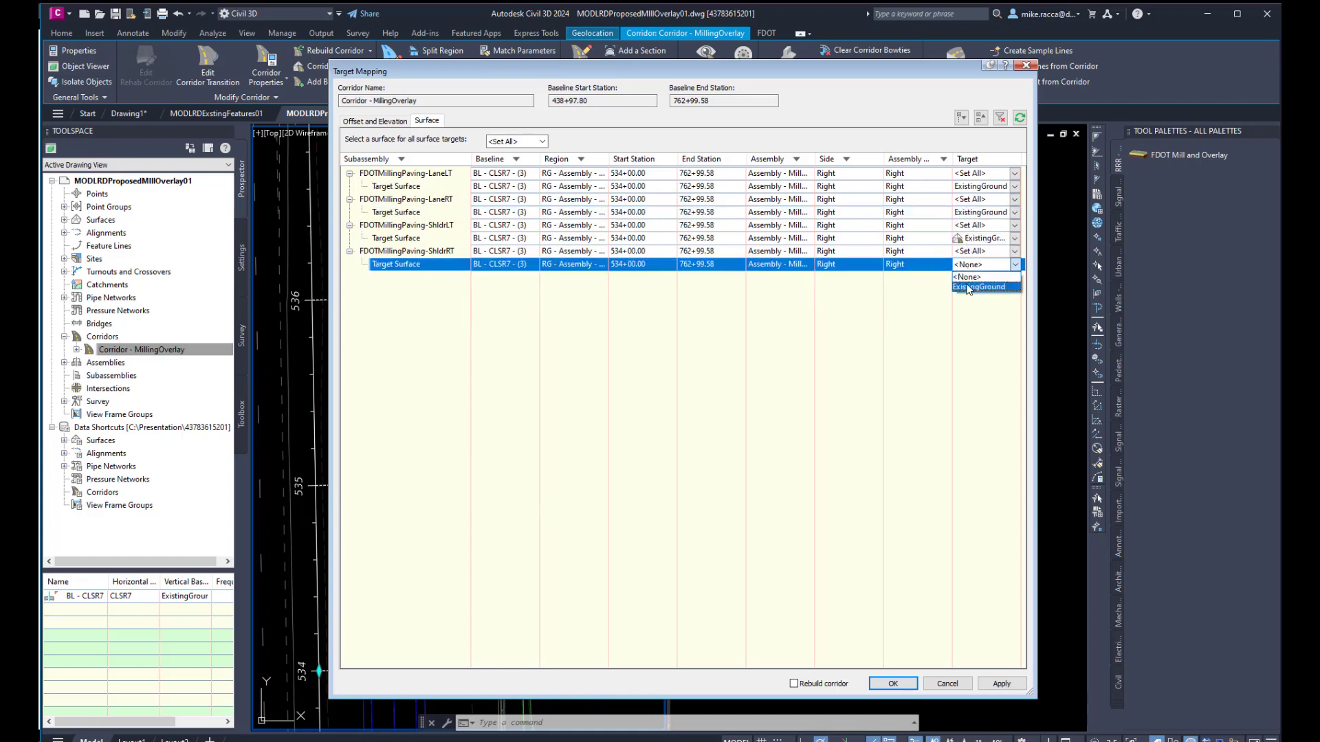
pyautogui.click(967, 287)
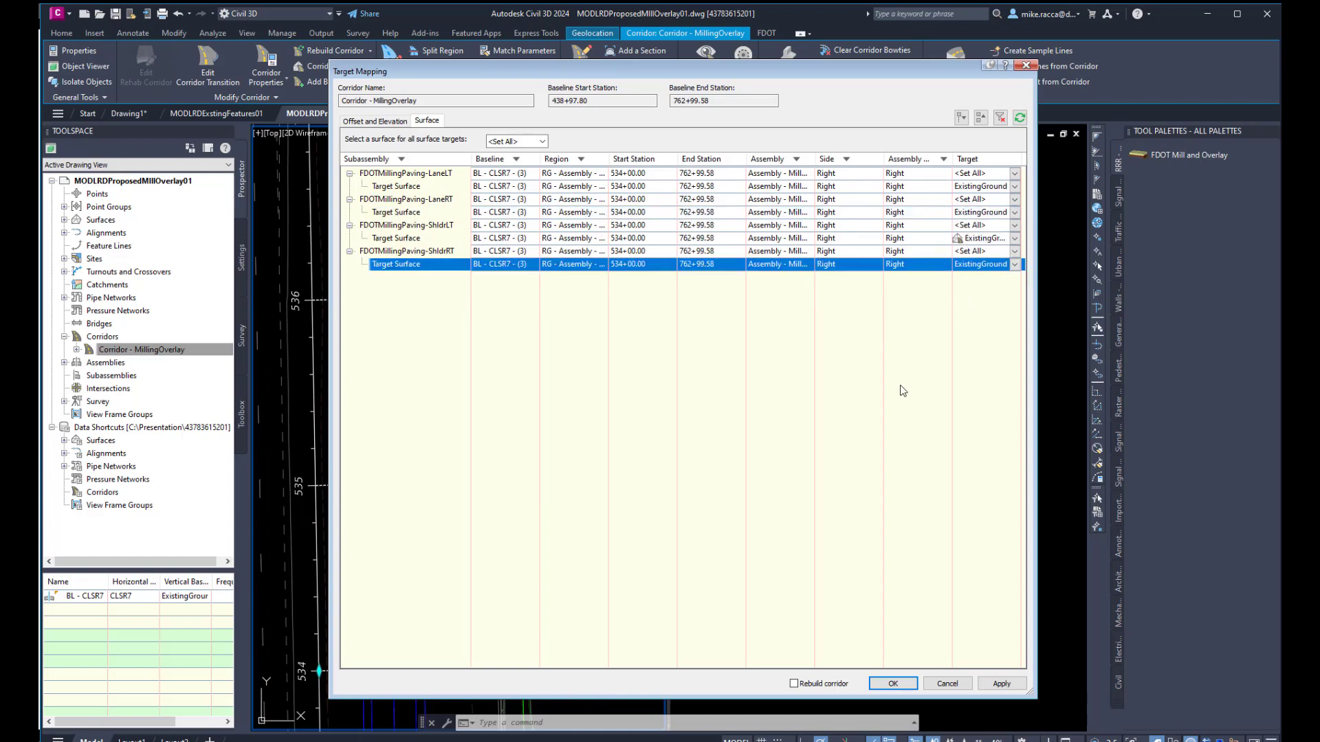
pyautogui.click(897, 681)
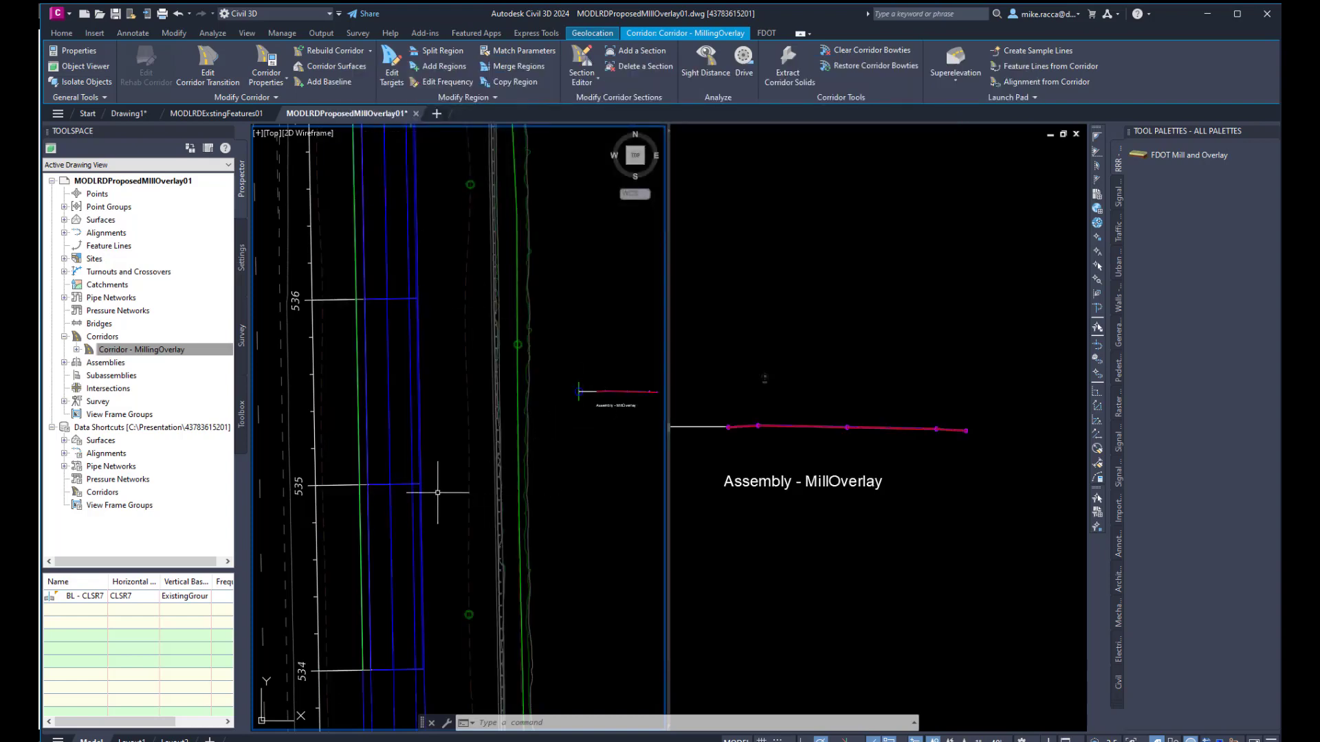
# Step: Examine the extent of the MillingOverlay corridor region along the roadway in plan view
pyautogui.moveTo(447, 415); pyautogui.dragTo(482, 366, button='middle')
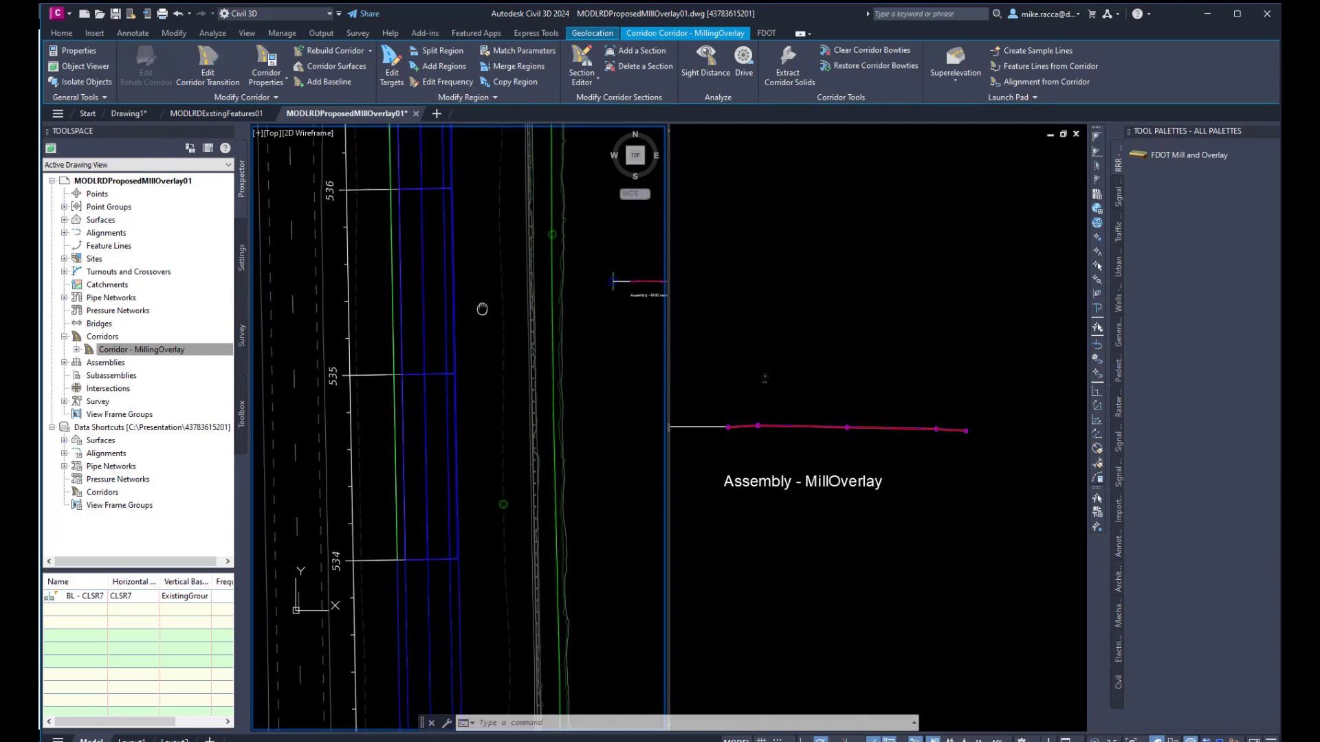
pyautogui.scroll(-3, 495, 473)
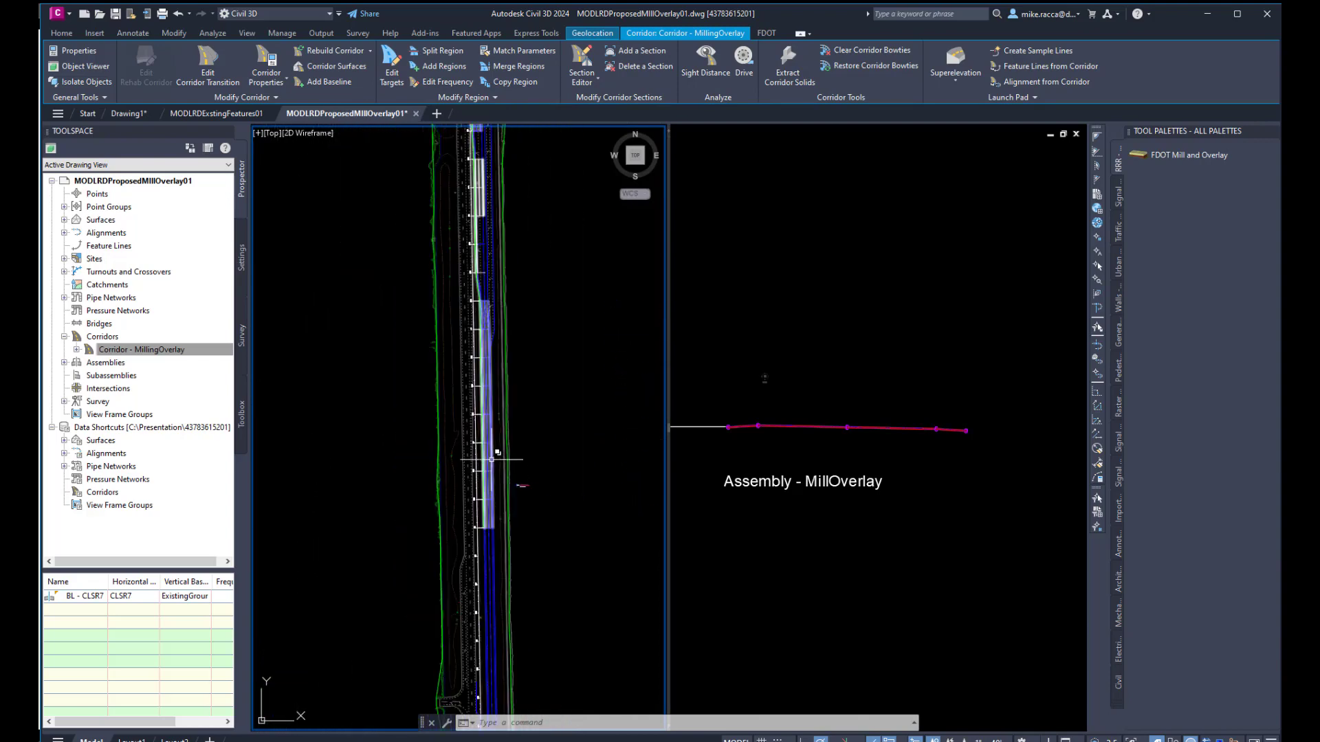
pyautogui.scroll(5, 468, 346)
pyautogui.scroll(-3, 468, 346)
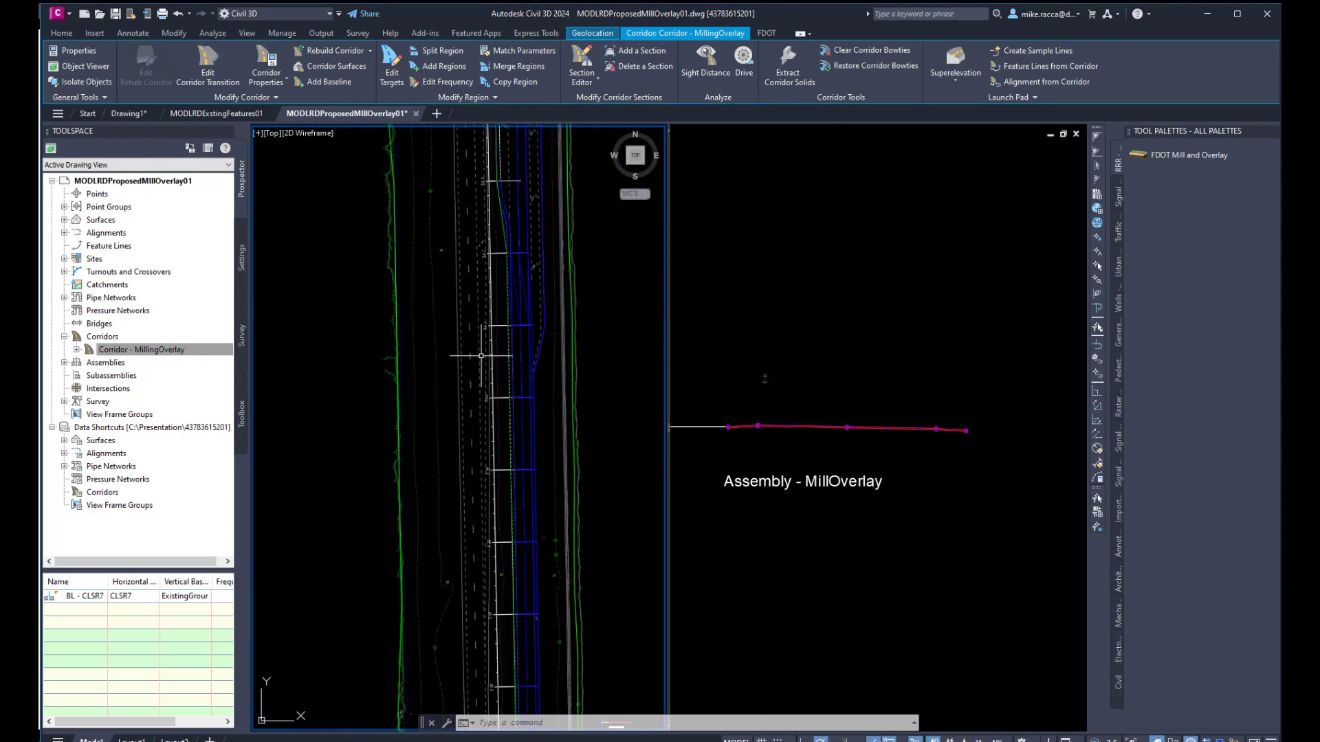
pyautogui.moveTo(487, 490); pyautogui.dragTo(479, 329, button='middle')
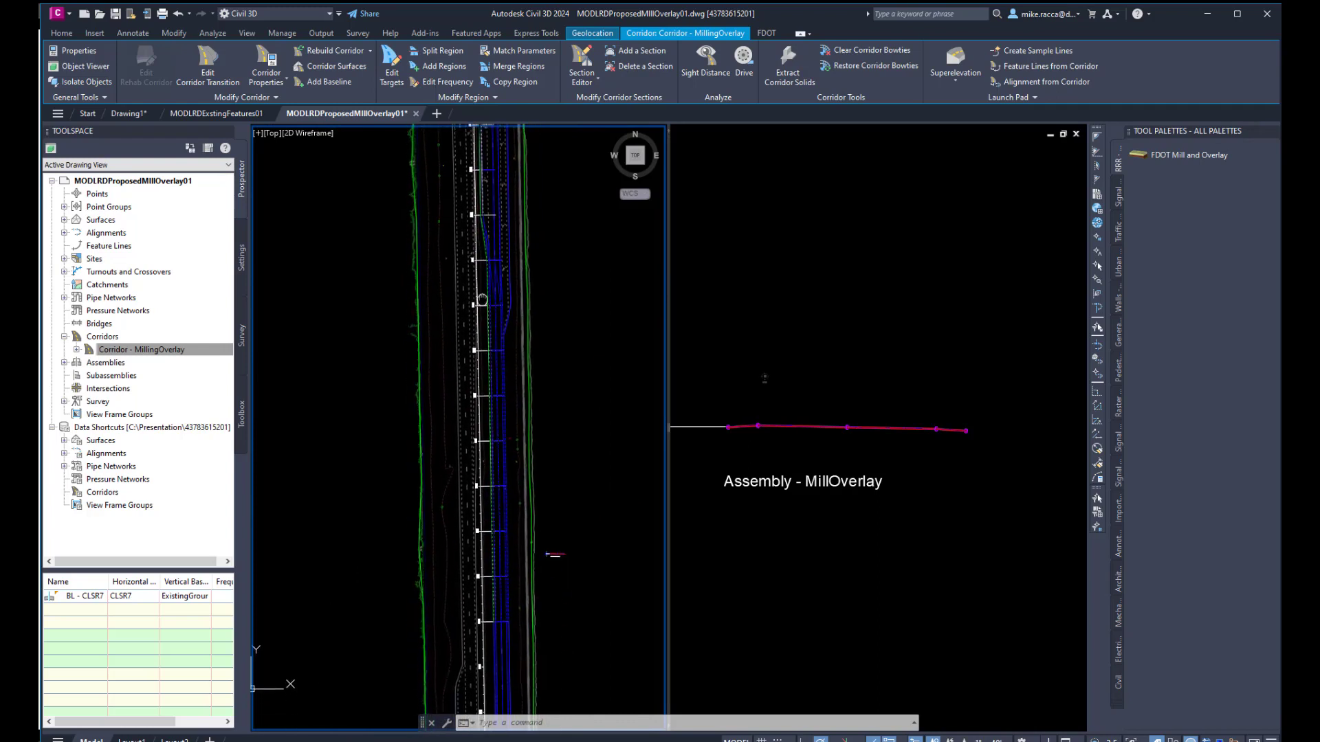
pyautogui.click(475, 350)
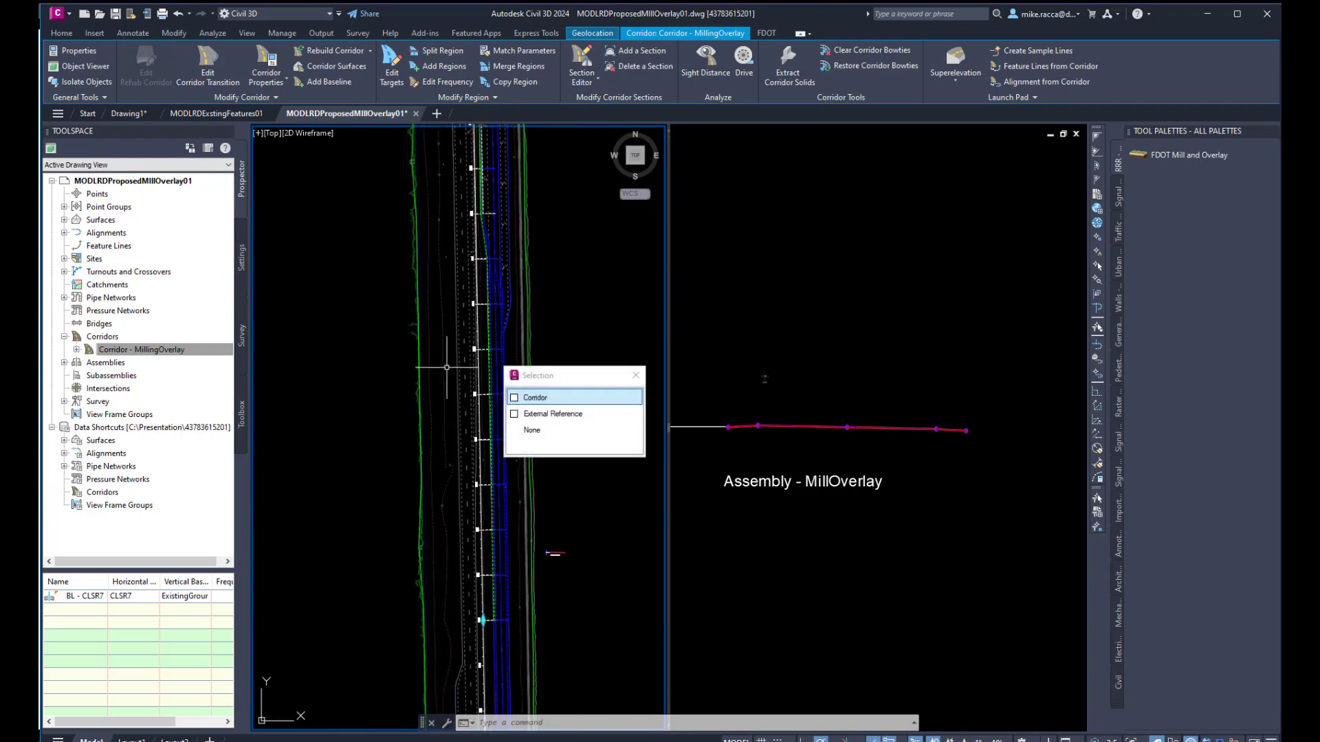
pyautogui.moveTo(442, 360); pyautogui.dragTo(394, 377, button='middle')
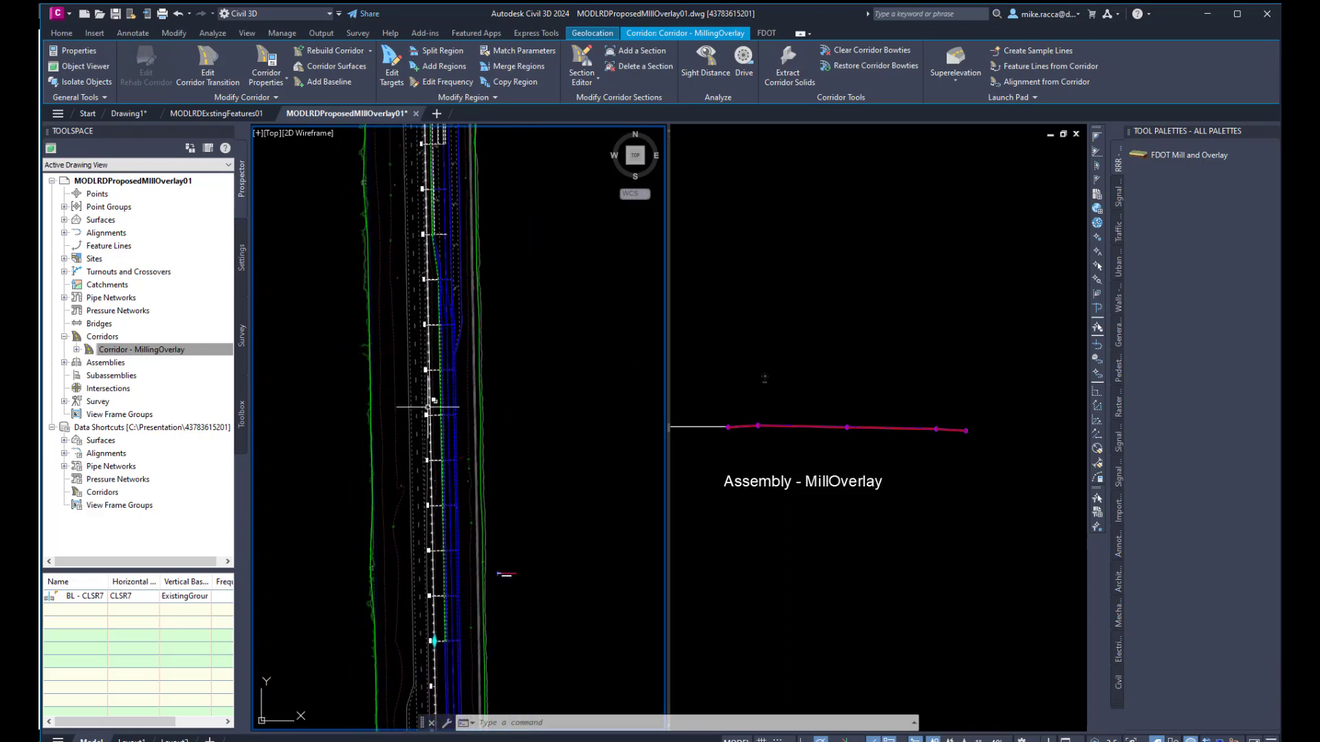
pyautogui.scroll(3, 413, 385)
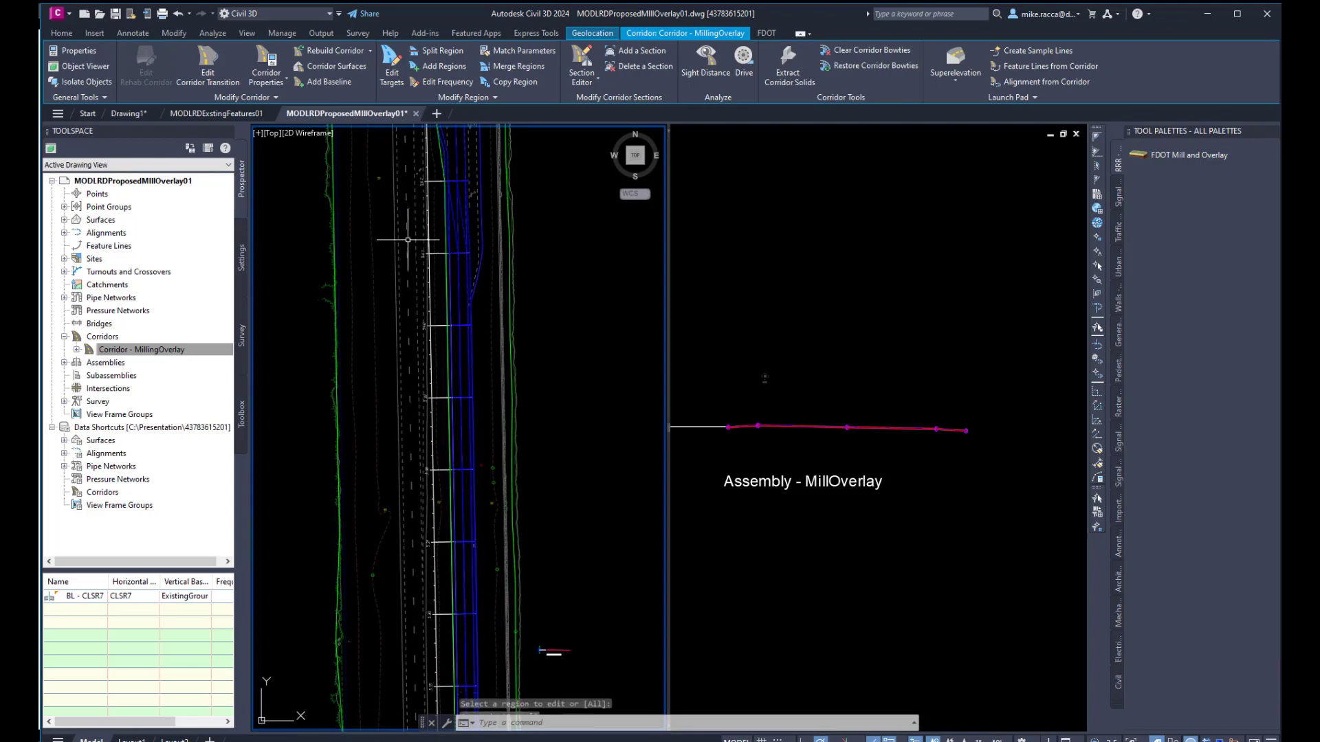
pyautogui.press('Escape')
# Step: Set the MillOverlay region's end station to 540+00 in the corridor properties and rebuild the corridor
pyautogui.click(171, 348)
pyautogui.rightClick(168, 354)
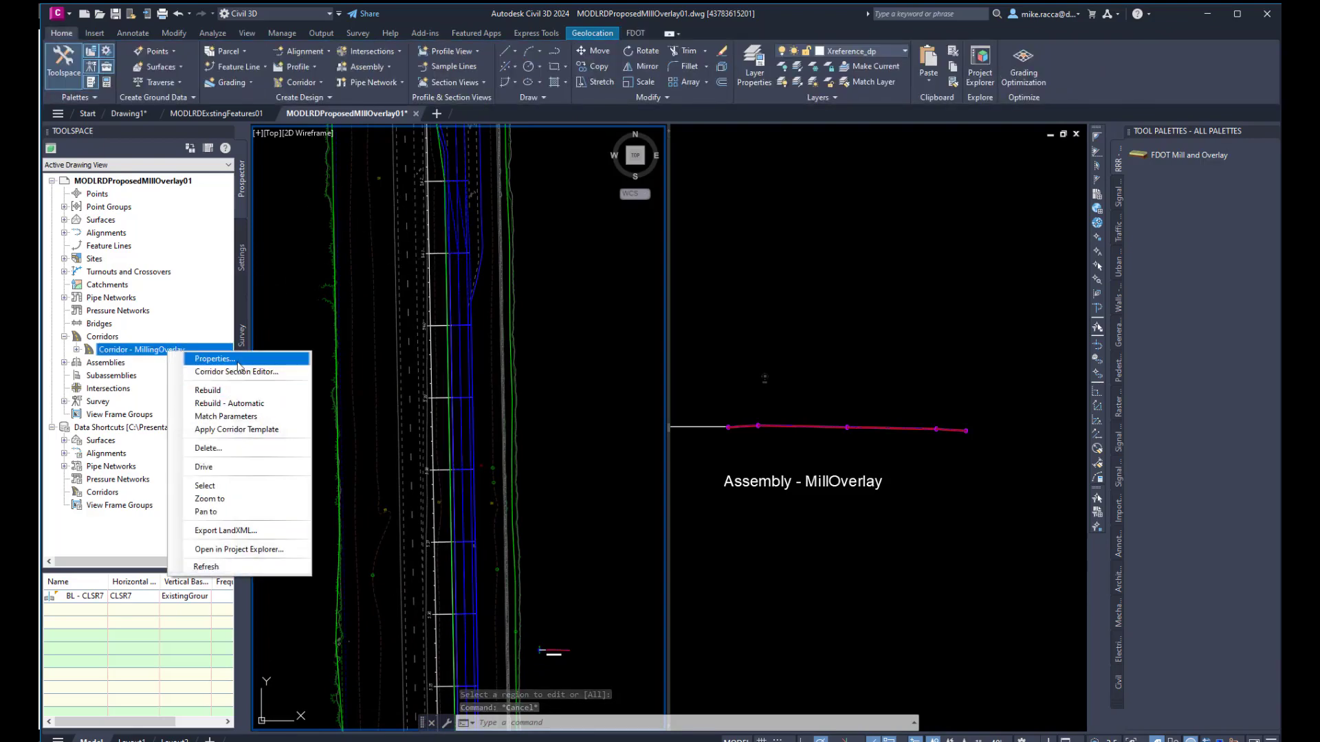
pyautogui.click(238, 370)
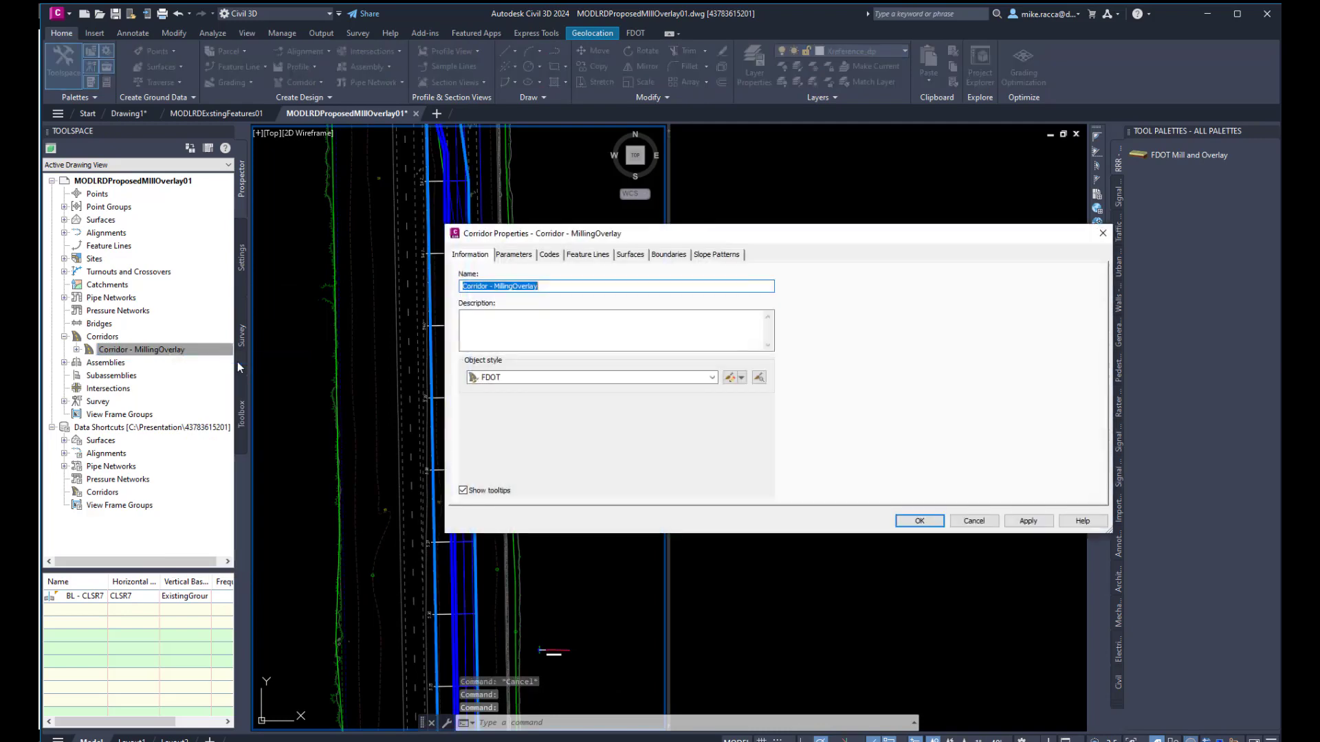
pyautogui.click(527, 260)
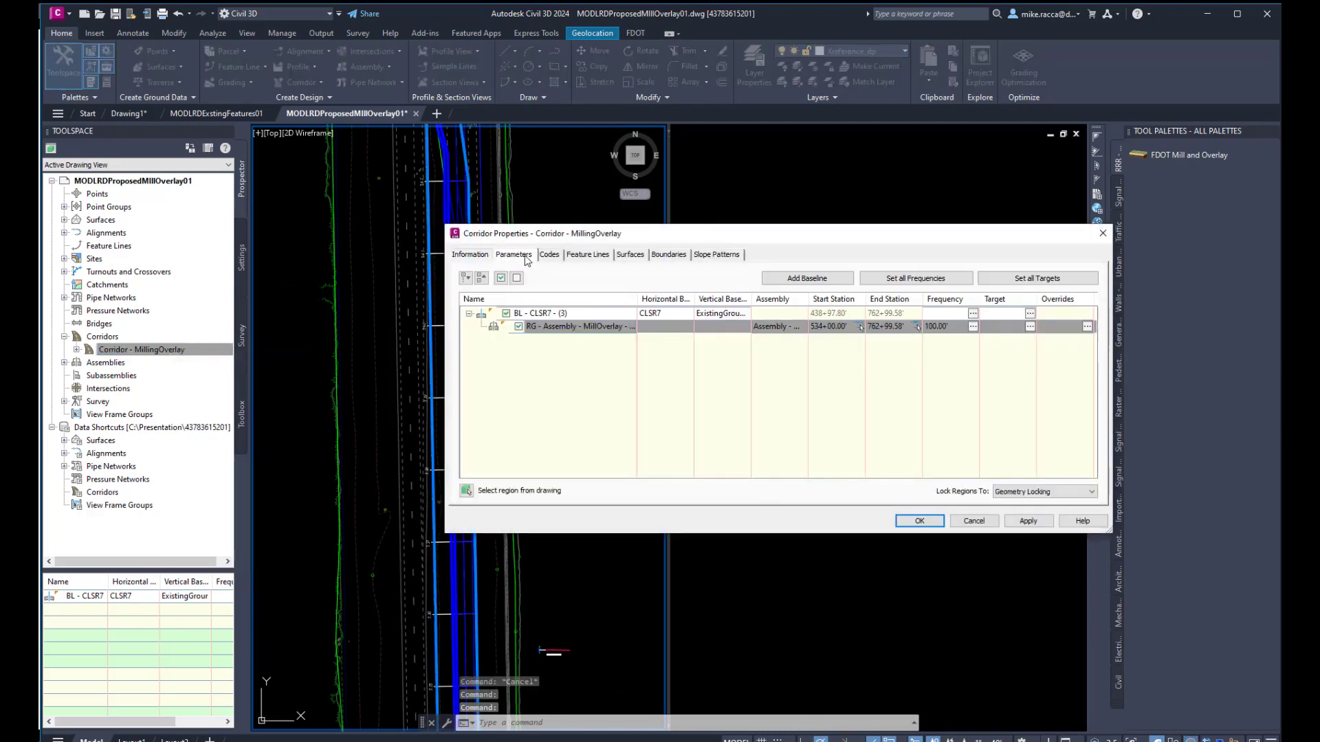
pyautogui.doubleClick(893, 328)
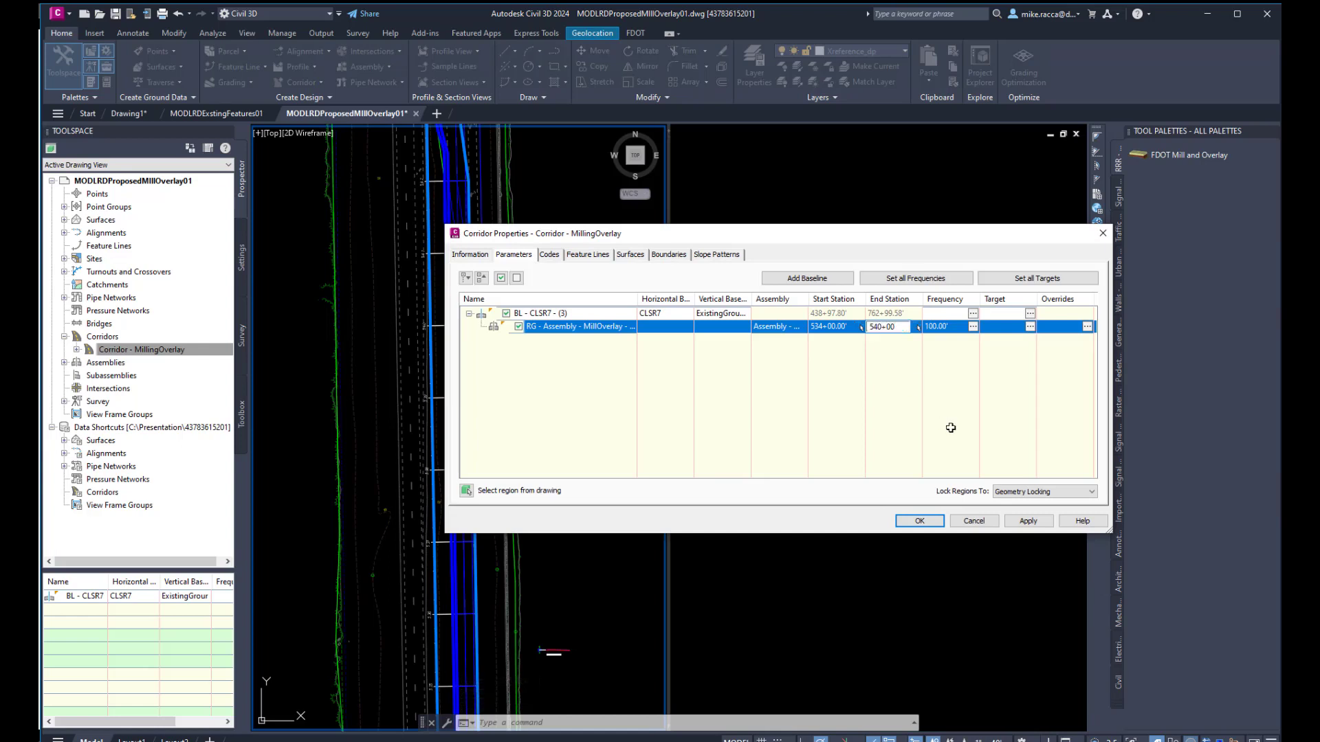
pyautogui.click(1023, 517)
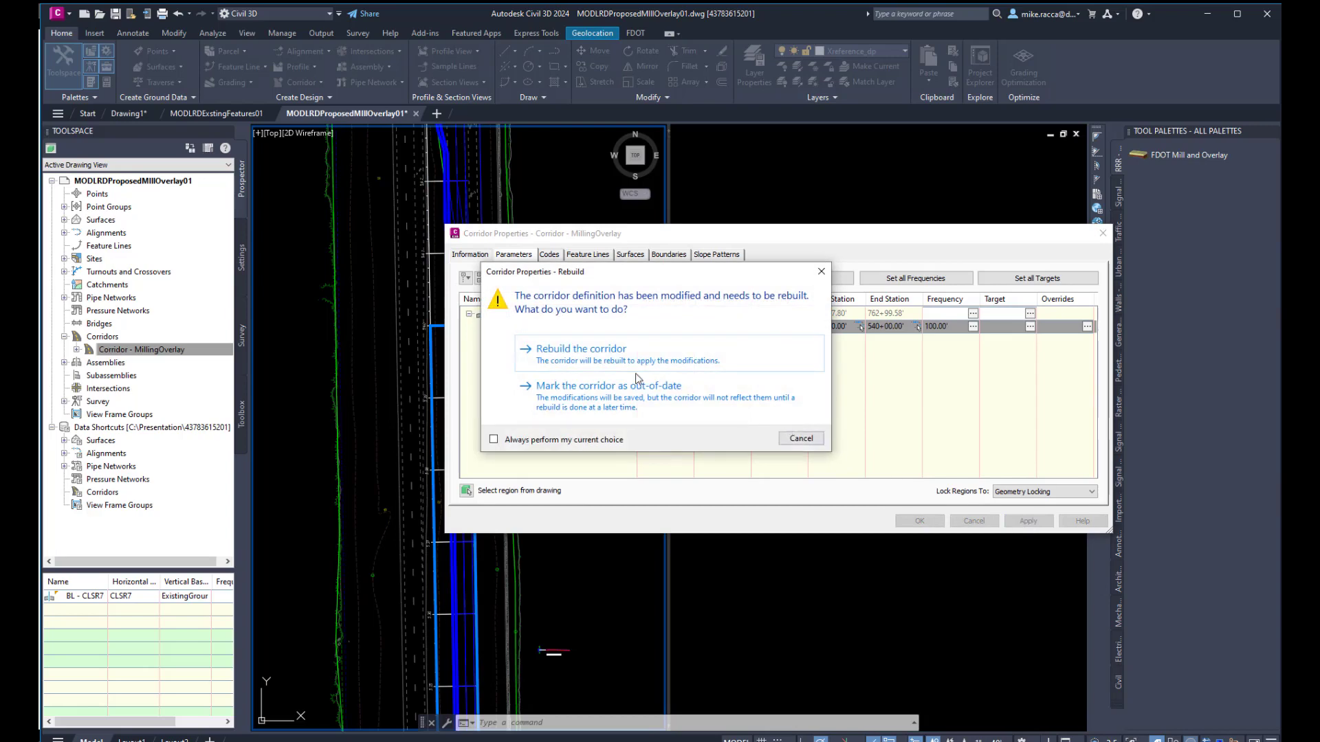
pyautogui.click(608, 358)
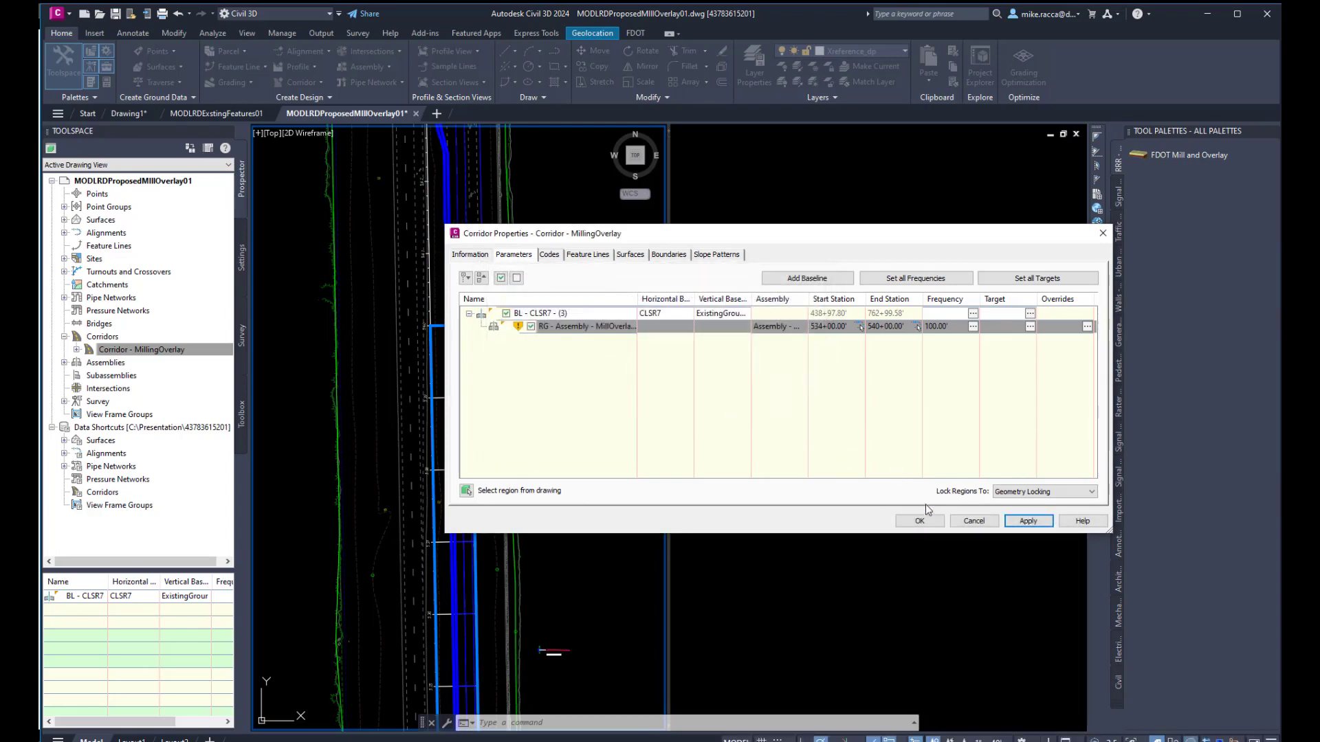
pyautogui.click(917, 520)
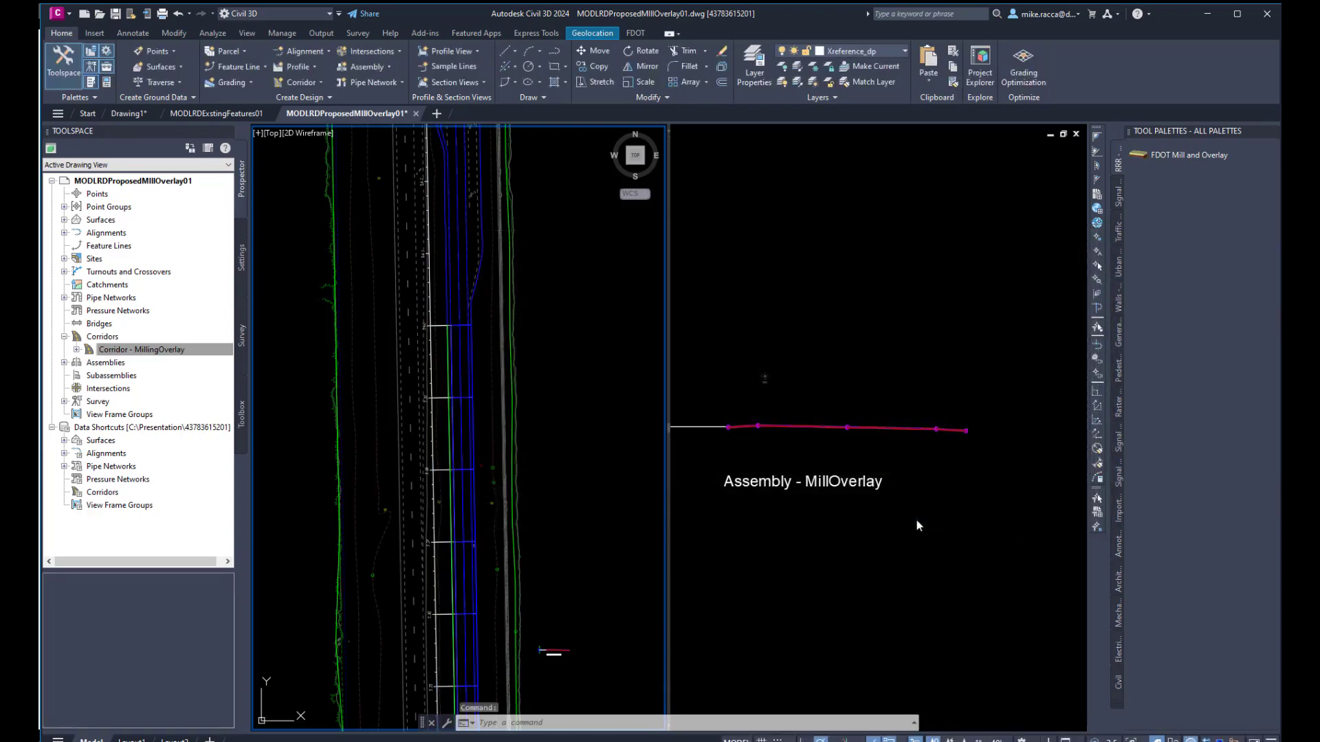
# Step: Open the target mapping for the corridor's shortened MillOverlay region ending at station 540+00 from the plan view
pyautogui.moveTo(472, 389)
pyautogui.mouseDown(button='middle')
pyautogui.moveTo(472, 301)
pyautogui.moveTo(474, 333)
pyautogui.mouseUp(button='middle')
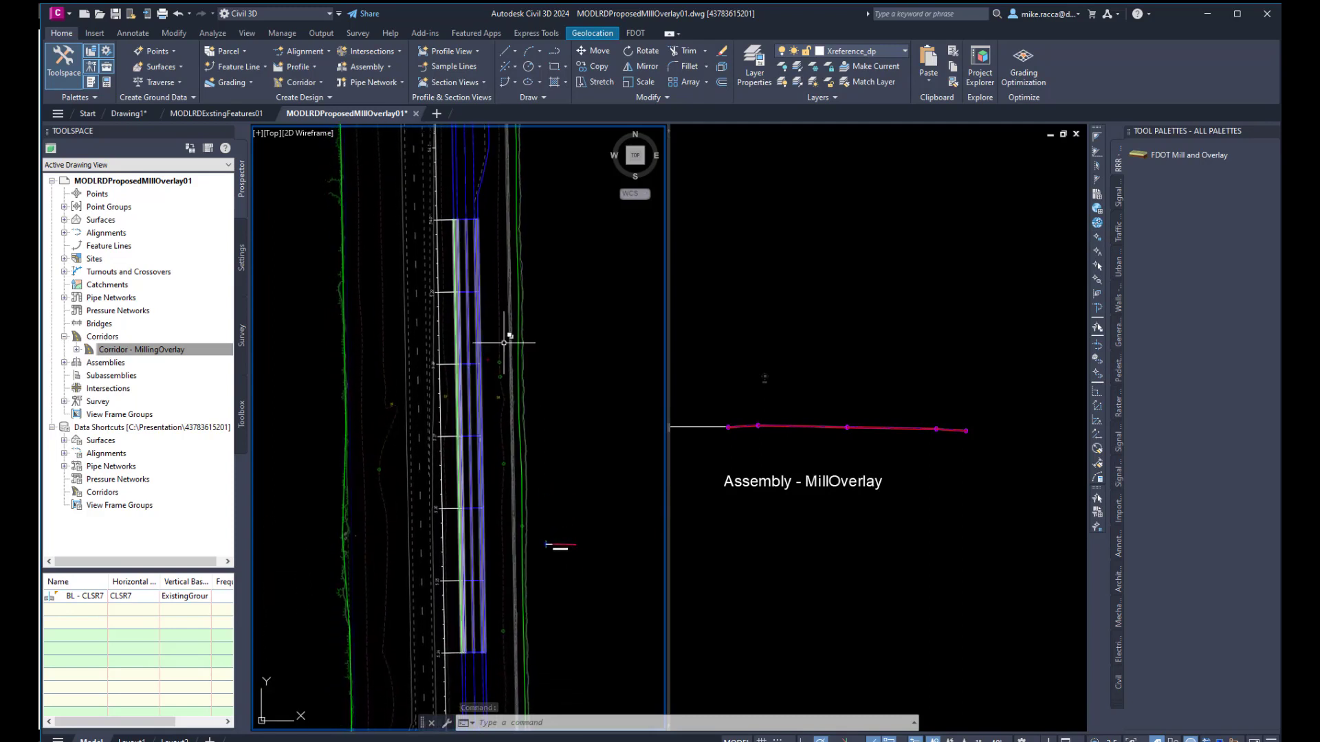
pyautogui.scroll(2, 448, 440)
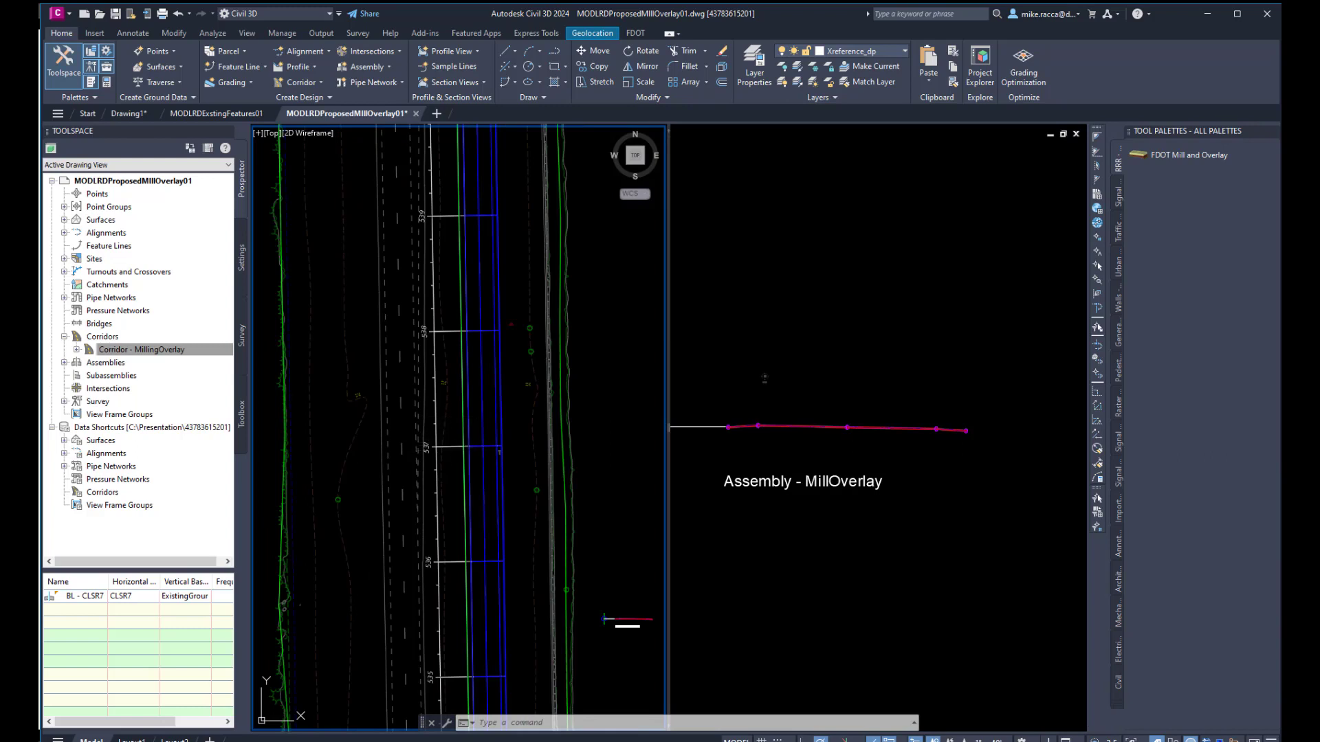
pyautogui.click(448, 444)
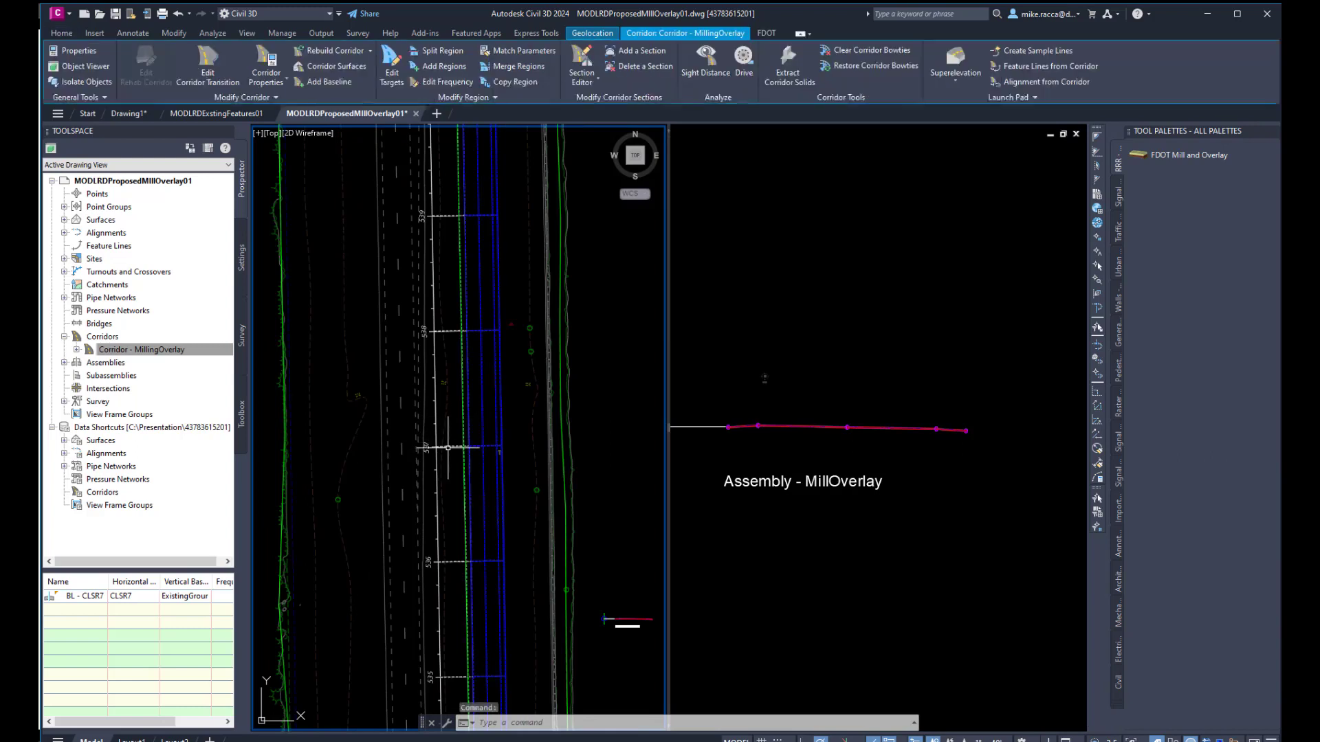
pyautogui.click(392, 65)
pyautogui.click(451, 282)
pyautogui.rightClick(450, 280)
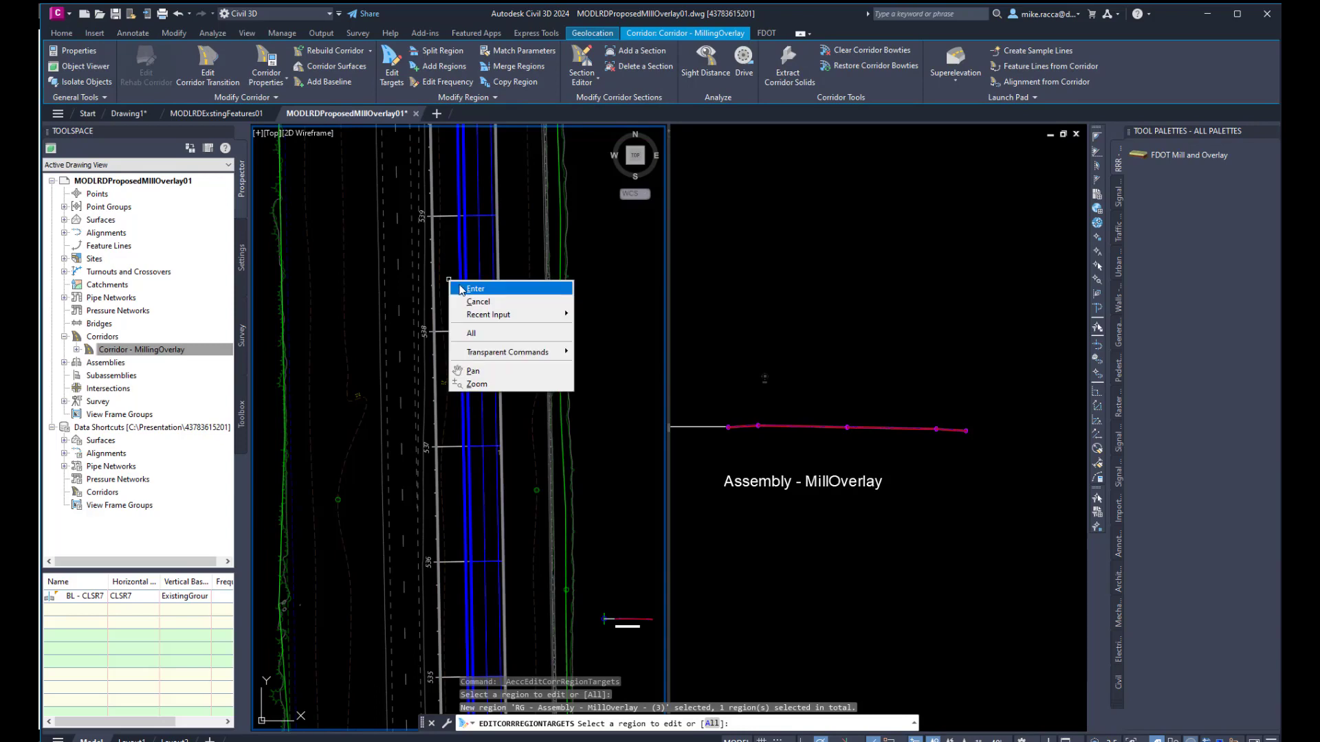
pyautogui.click(474, 289)
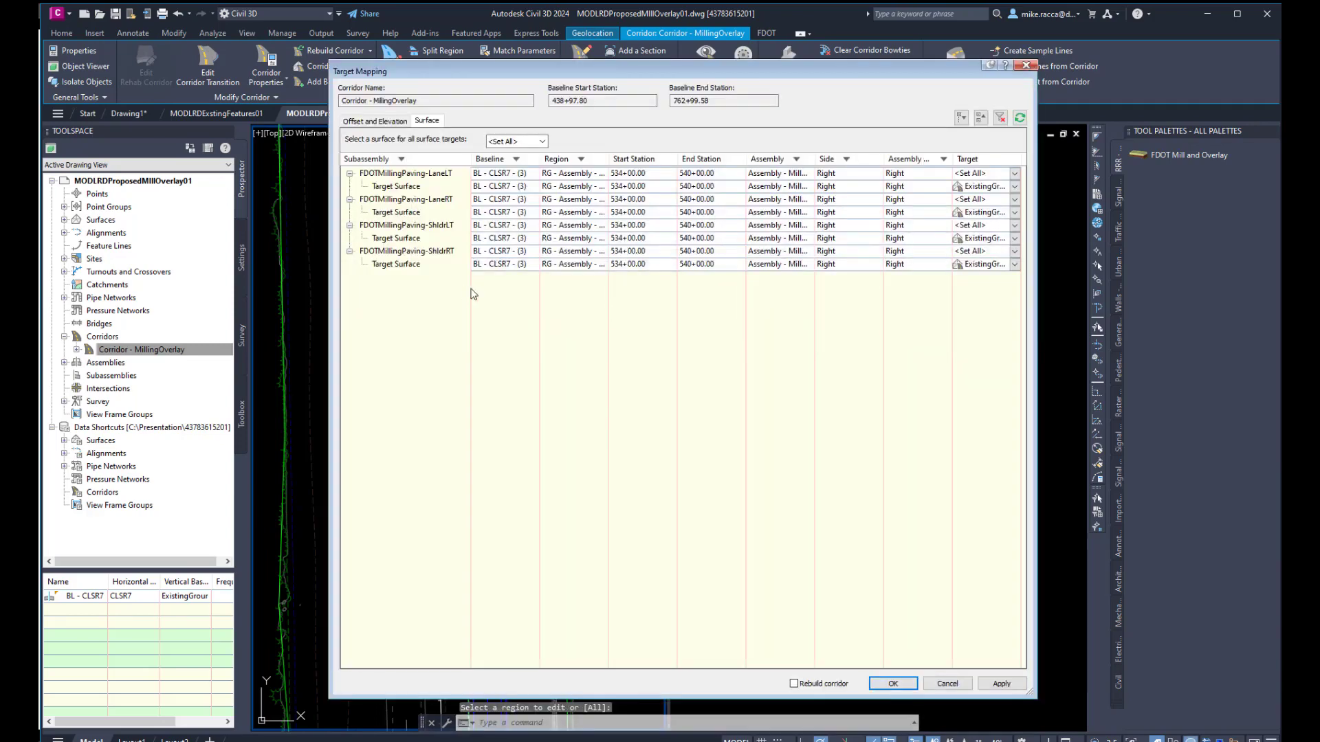
# Step: Show the offset and elevation targets, collapse all subassemblies and expand FDOTMillingPaving-ShldrLT to check its milling width target
pyautogui.click(387, 121)
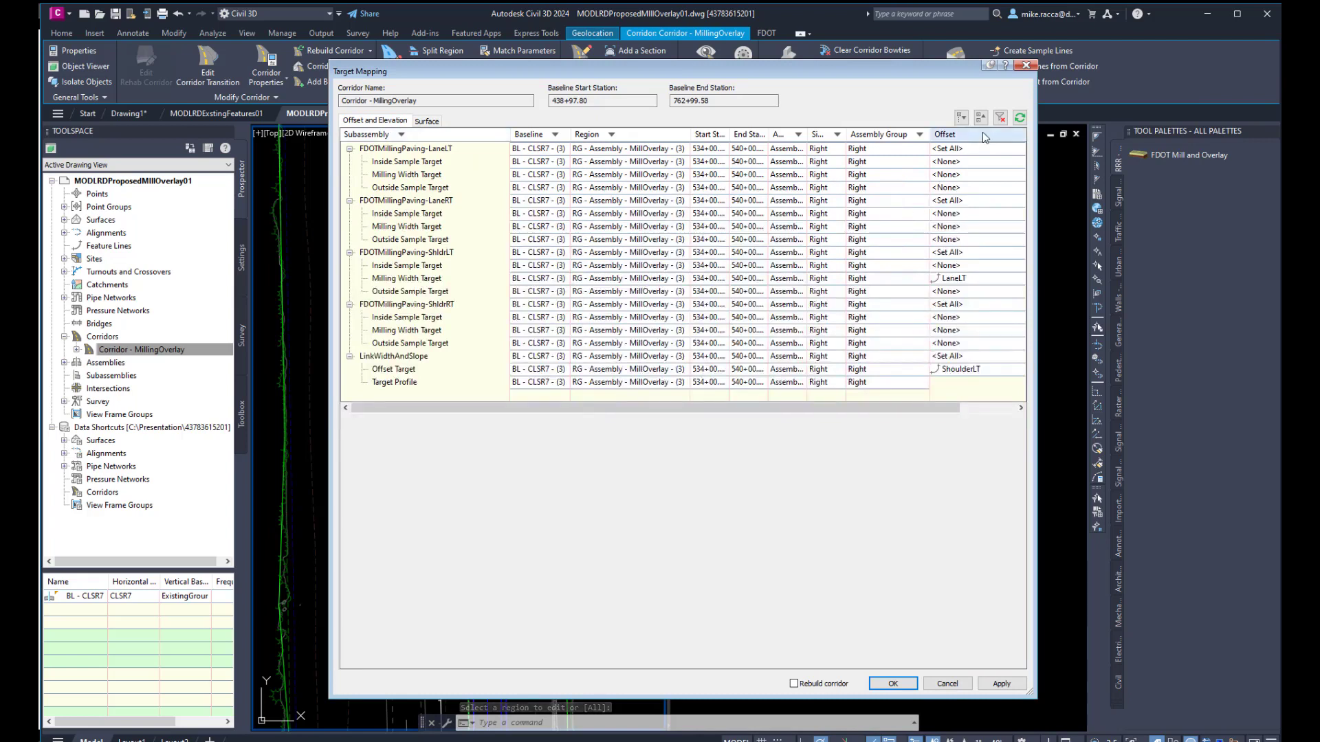
pyautogui.click(982, 119)
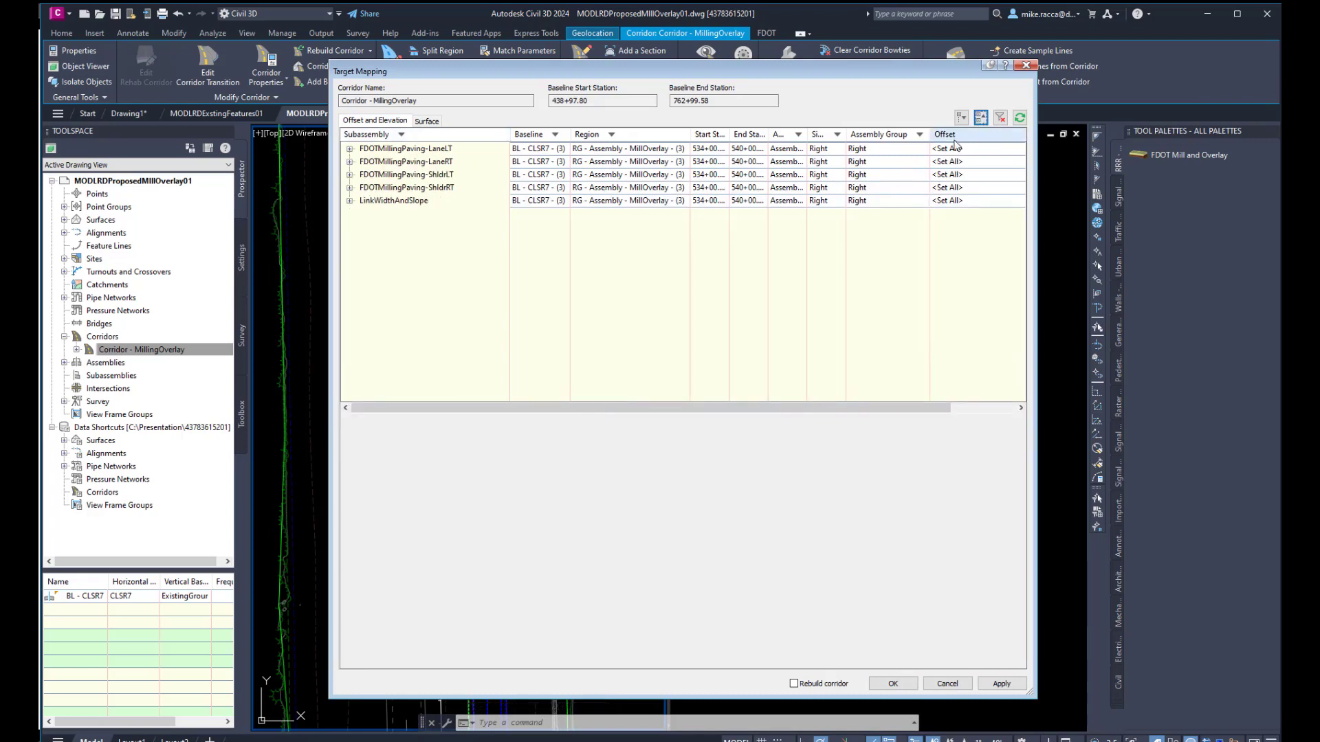
pyautogui.click(350, 175)
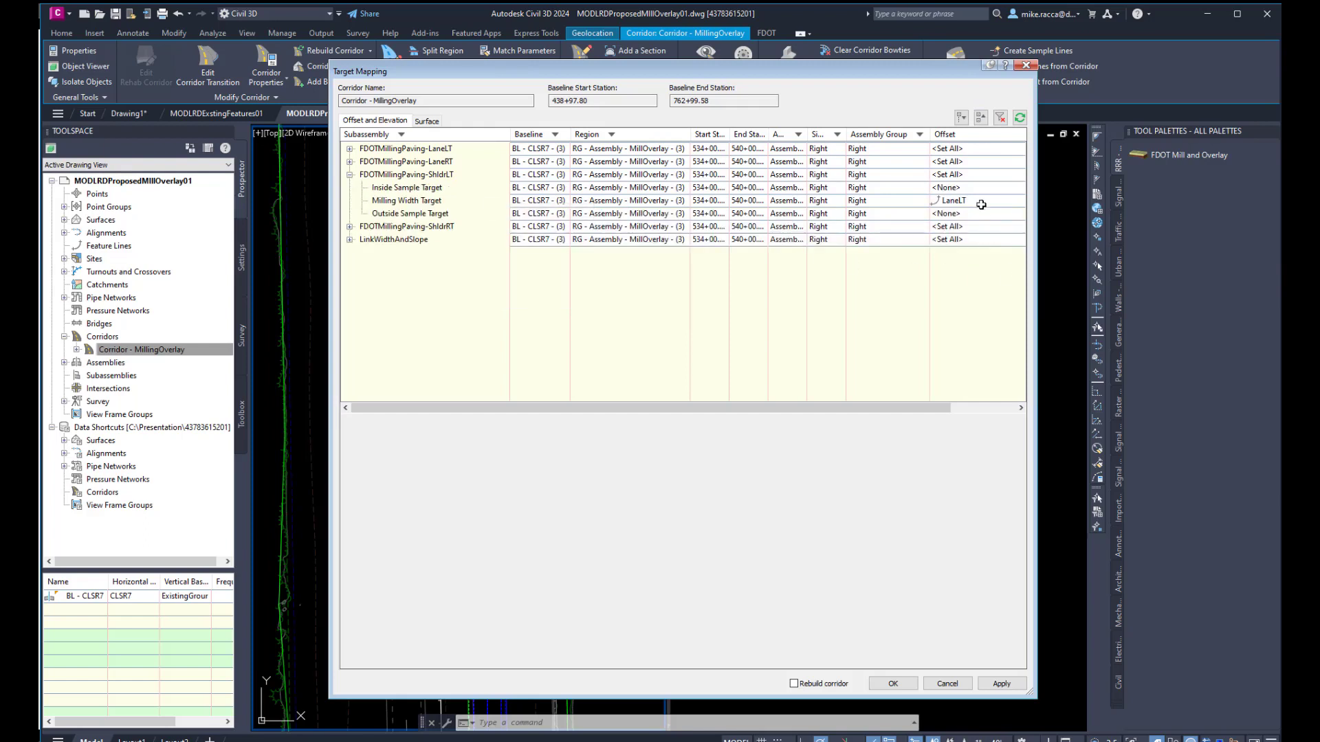
# Step: Set the FDOTMillingPaving-LaneLT Milling Width Target to the CenterLine feature line picked in the drawing and check its selection under BreakLine_dp
pyautogui.click(350, 148)
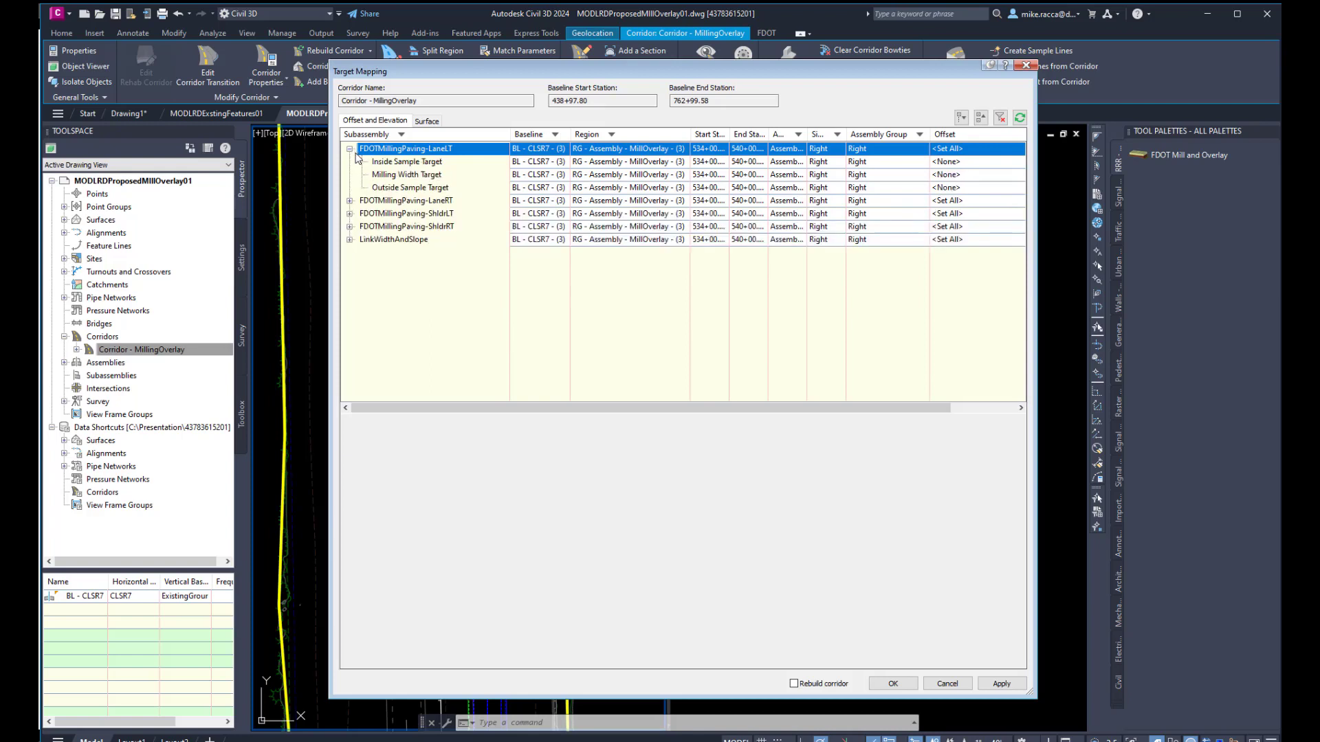
pyautogui.click(411, 175)
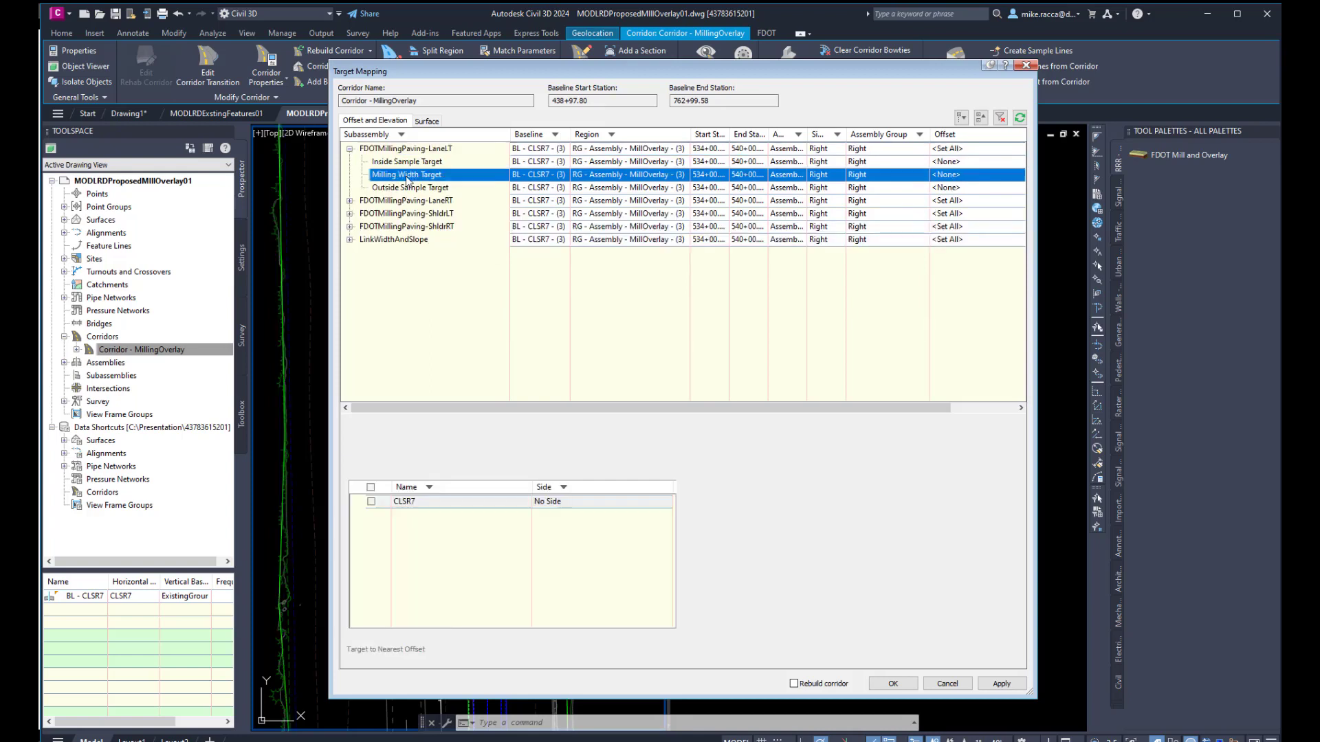
pyautogui.click(982, 177)
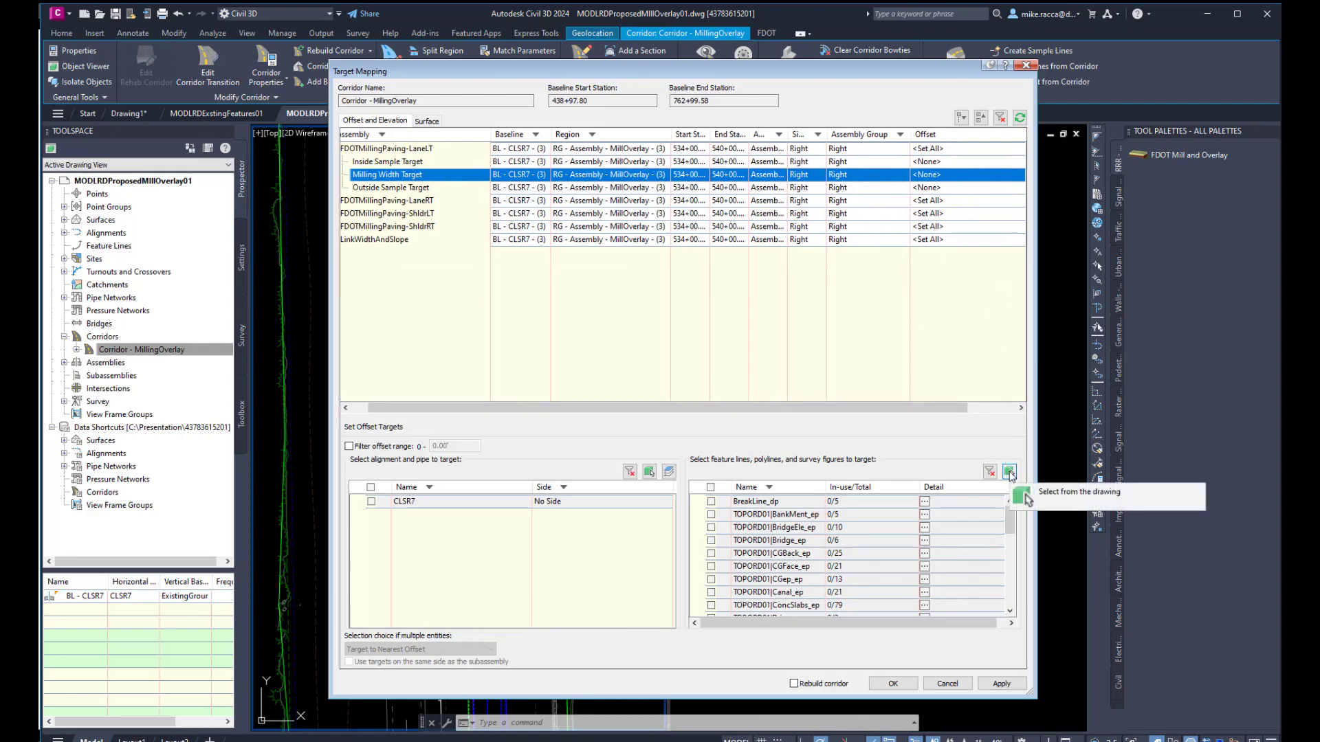
pyautogui.click(1009, 472)
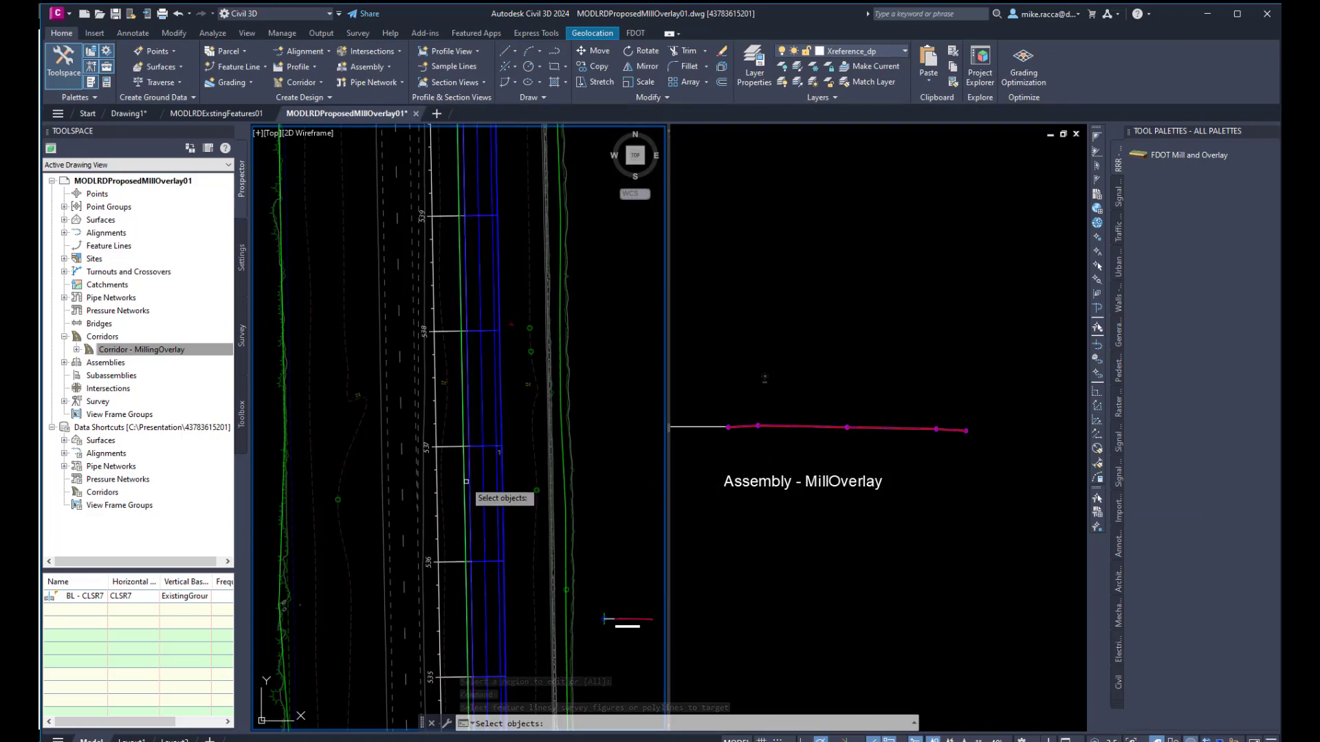
pyautogui.scroll(5, 517, 472)
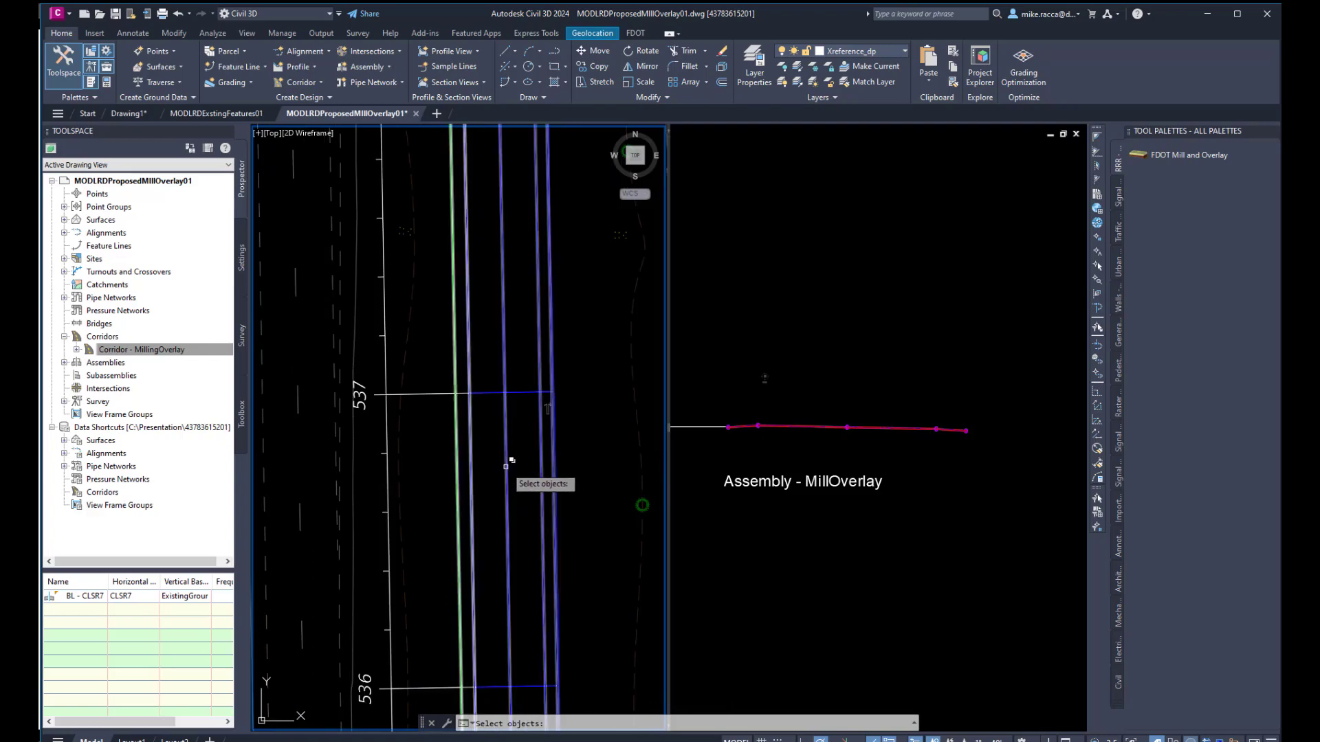
pyautogui.scroll(-2, 513, 475)
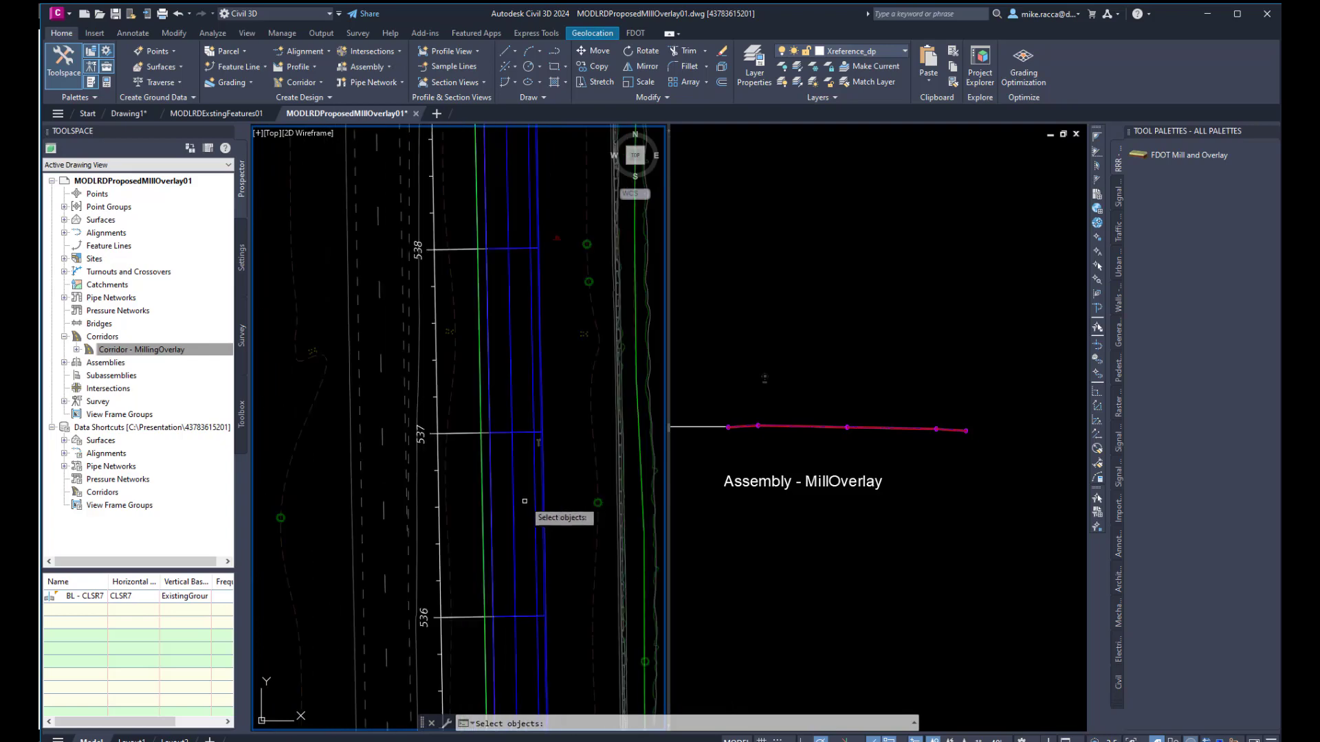
pyautogui.moveTo(530, 495); pyautogui.dragTo(490, 251, button='middle')
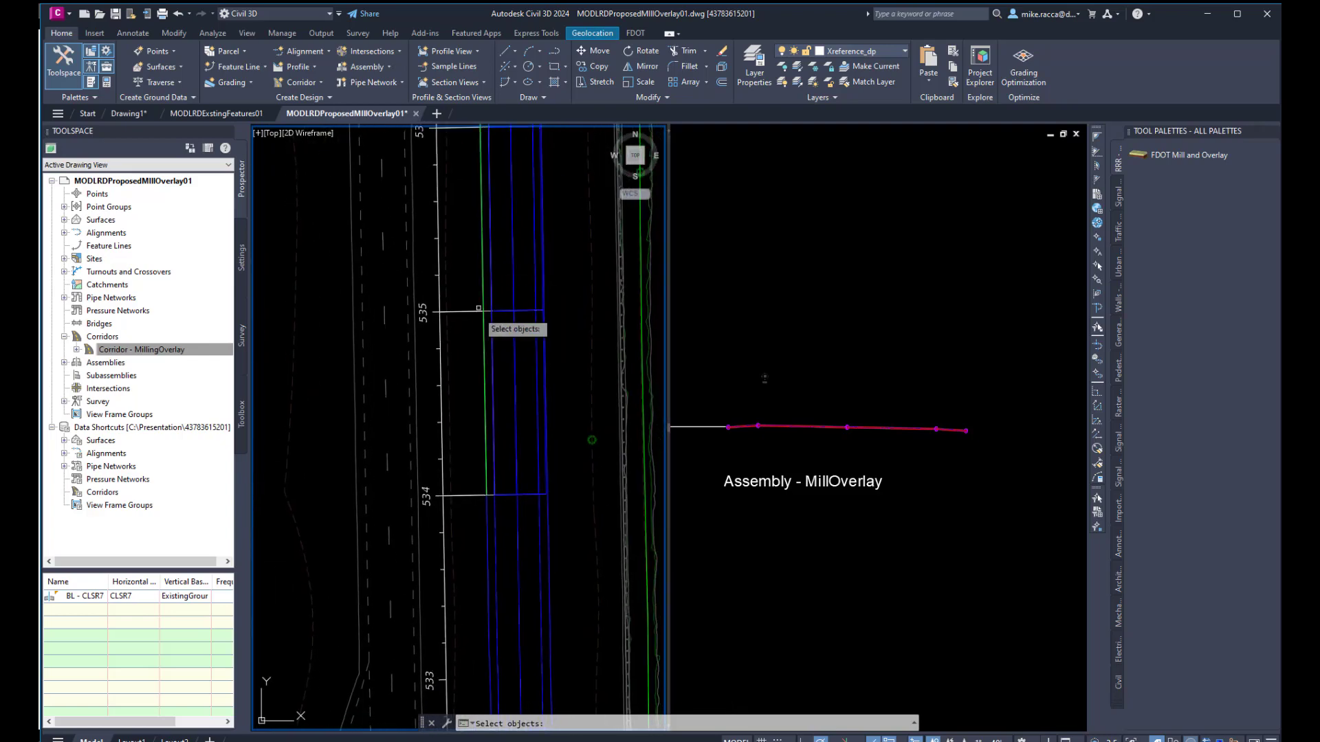
pyautogui.click(518, 526)
pyautogui.click(597, 568)
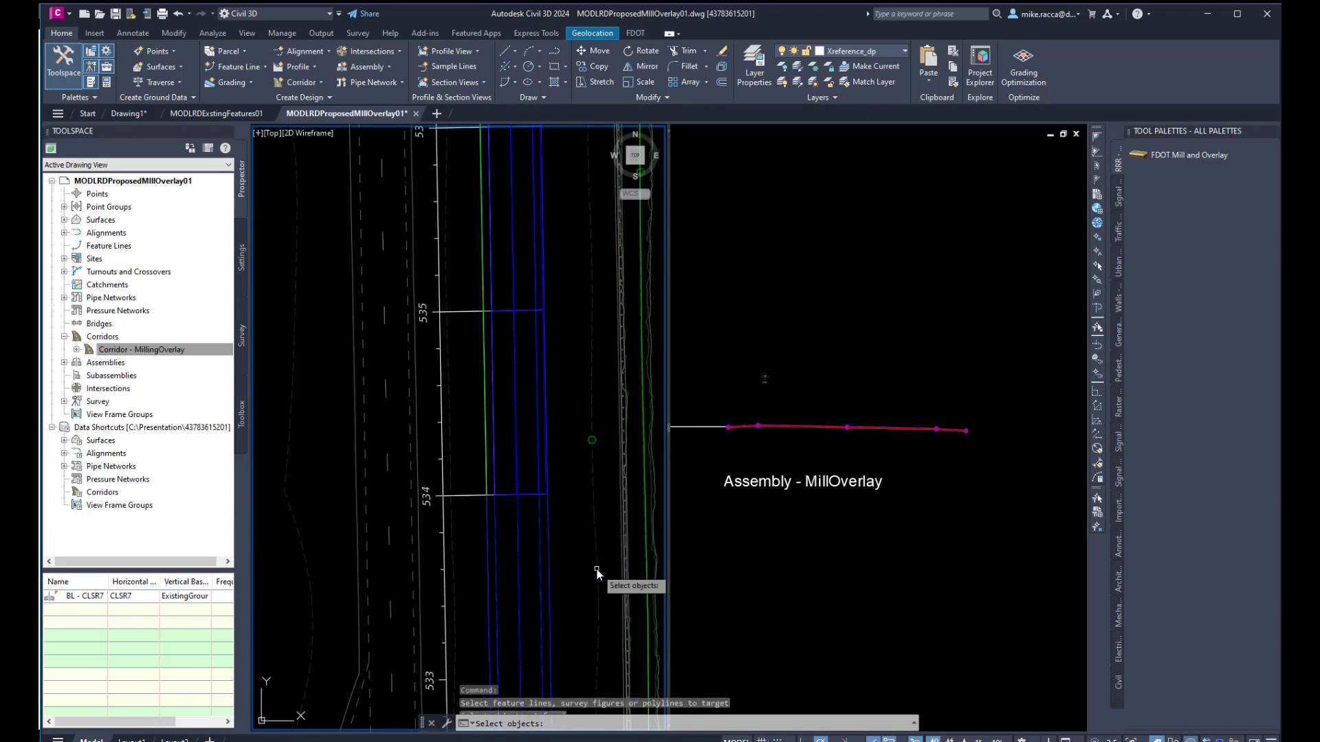
pyautogui.press('Return')
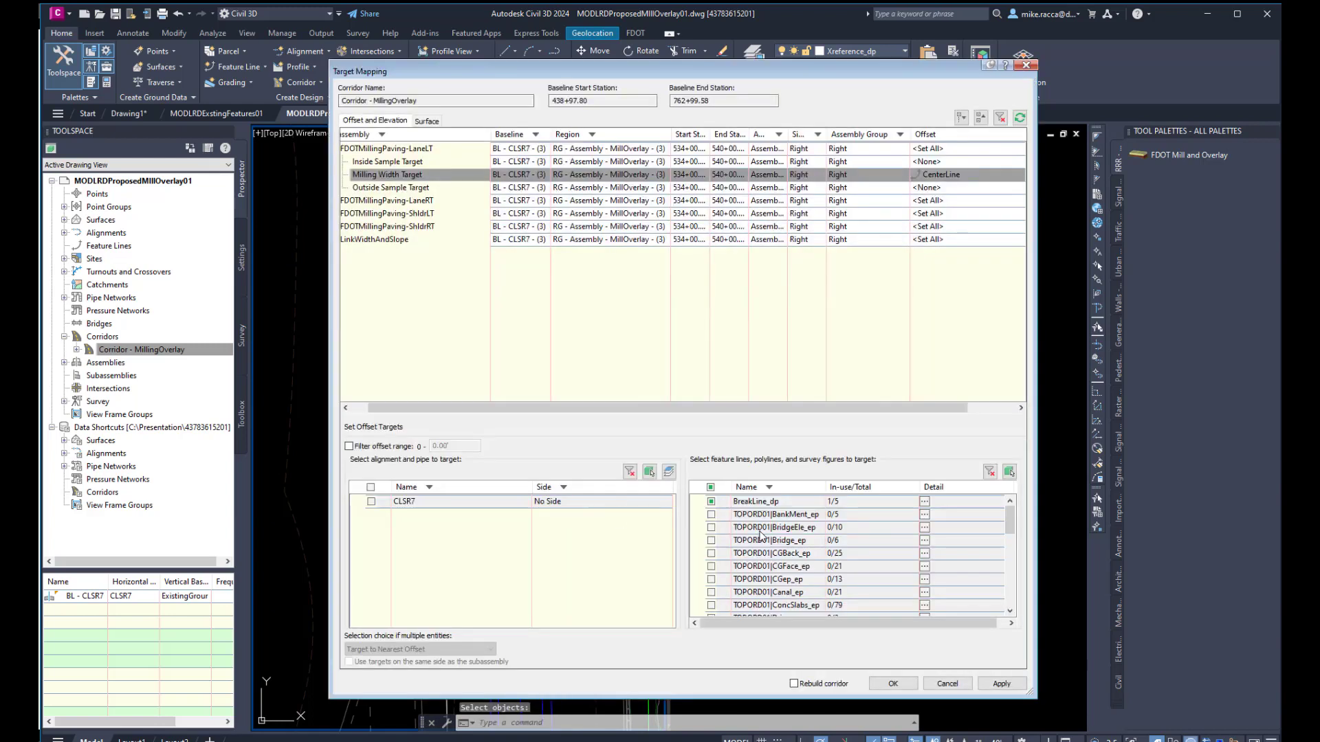
pyautogui.click(924, 503)
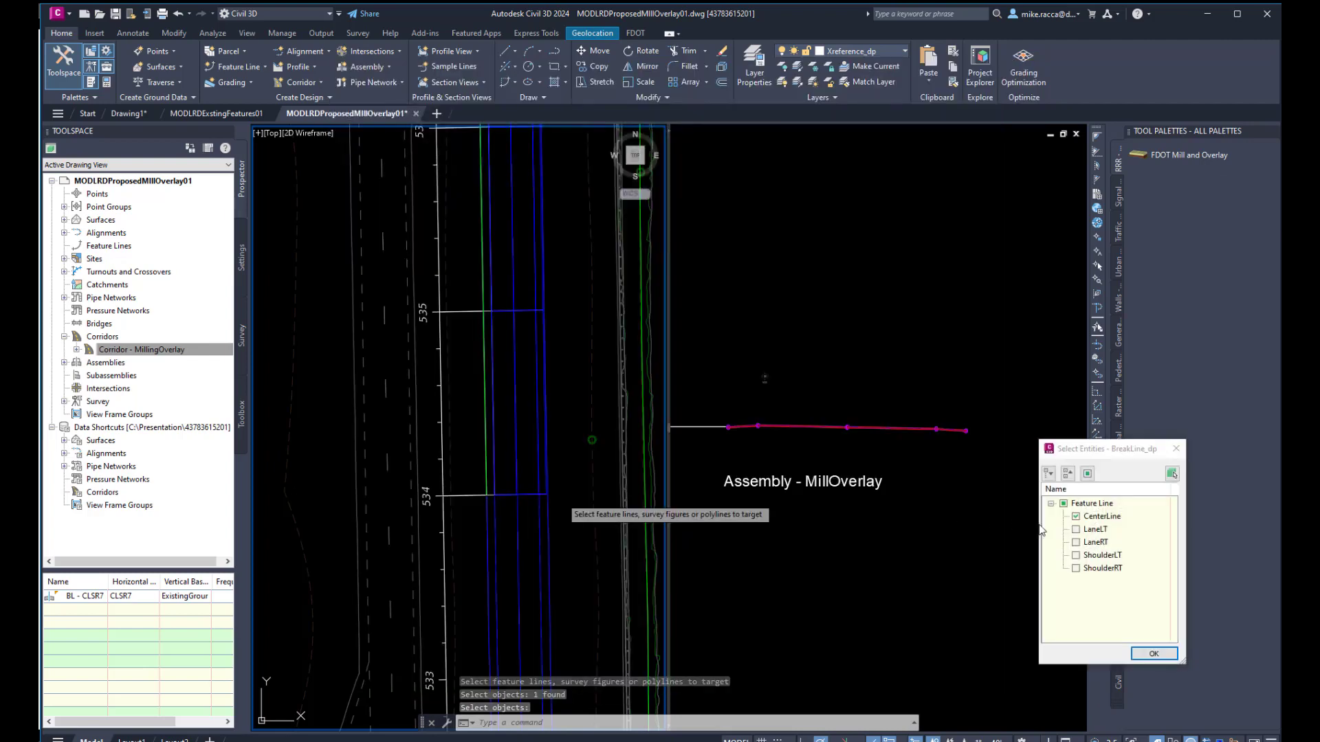
pyautogui.click(1154, 653)
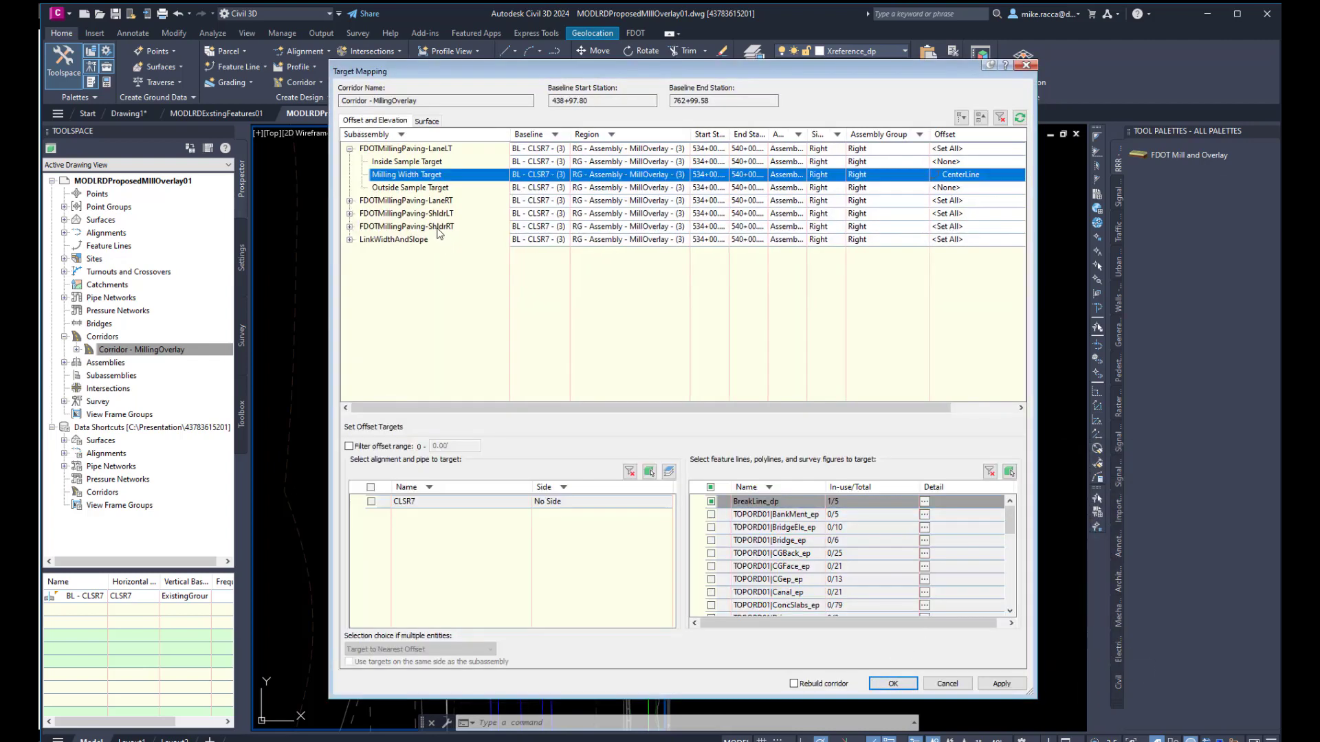
# Step: Set the FDOTMillingPaving-LaneRT Milling Width Target to the LaneRT feature line from the BreakLine_dp entities
pyautogui.click(424, 201)
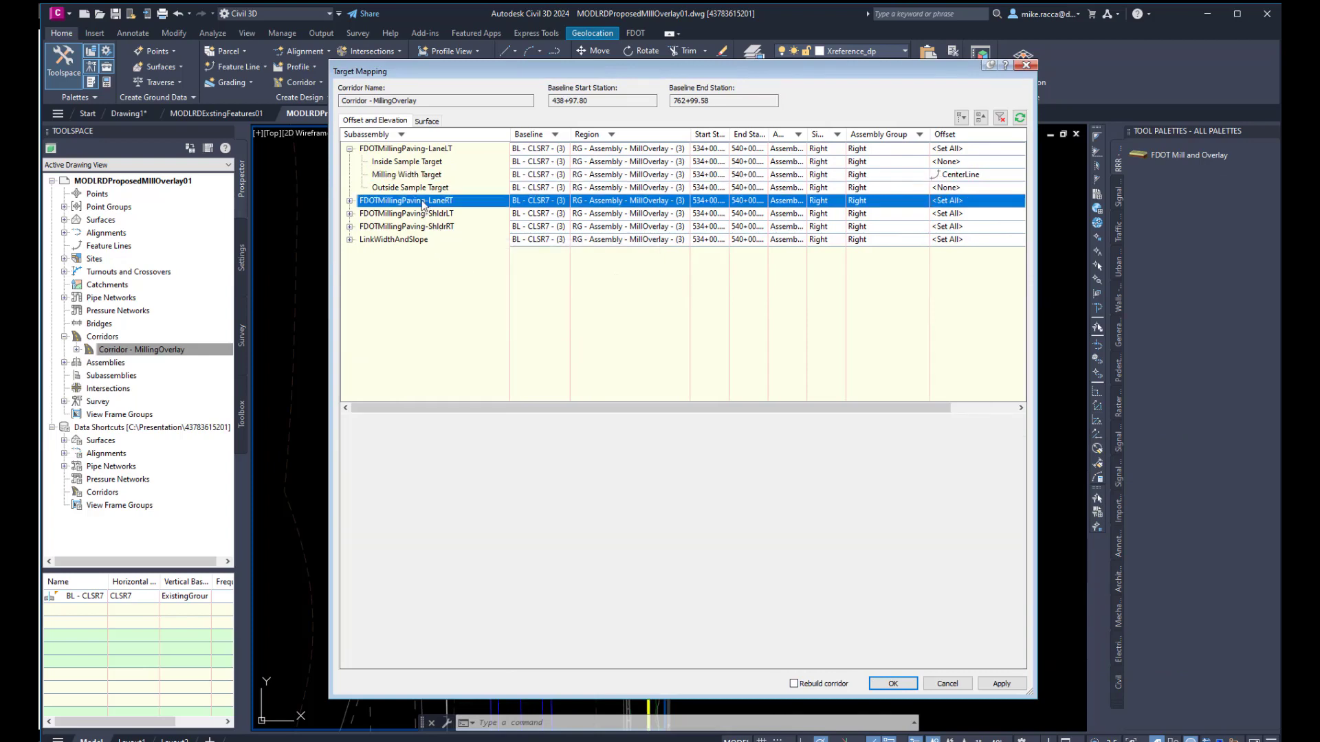
pyautogui.click(349, 201)
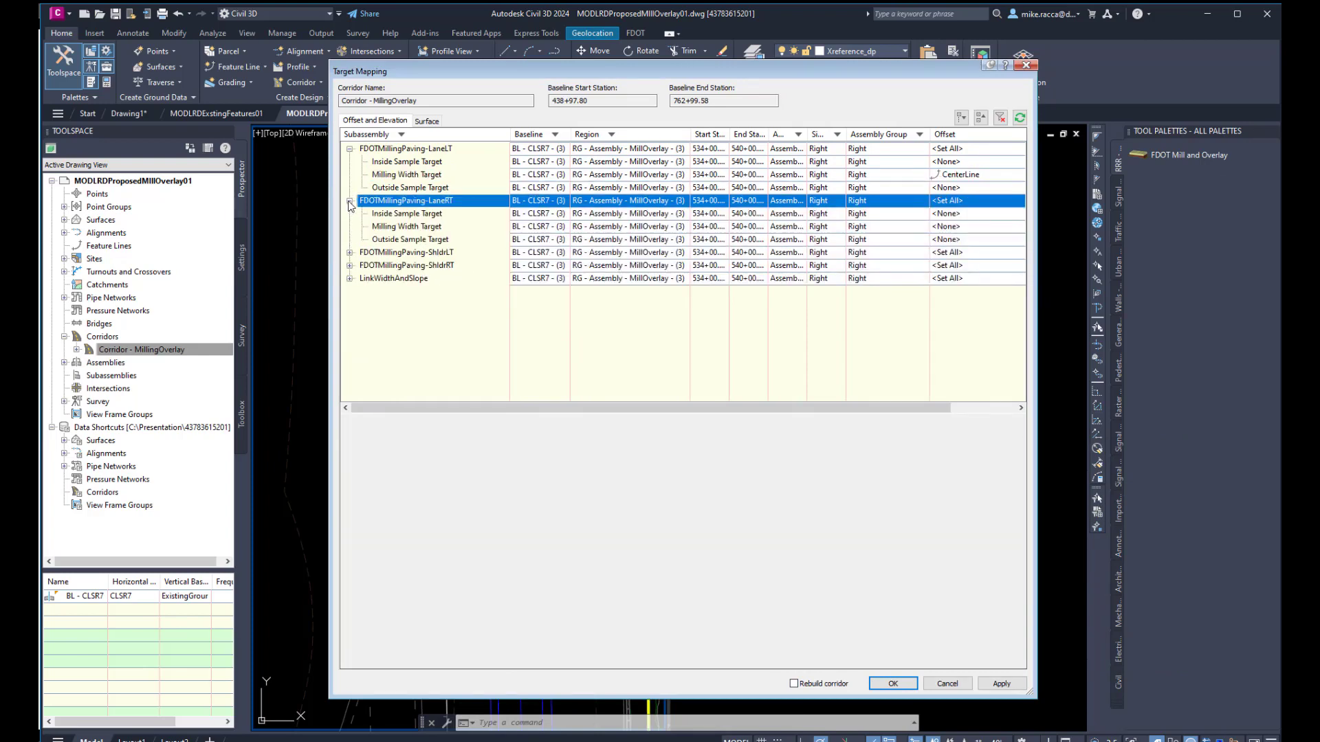
pyautogui.click(390, 227)
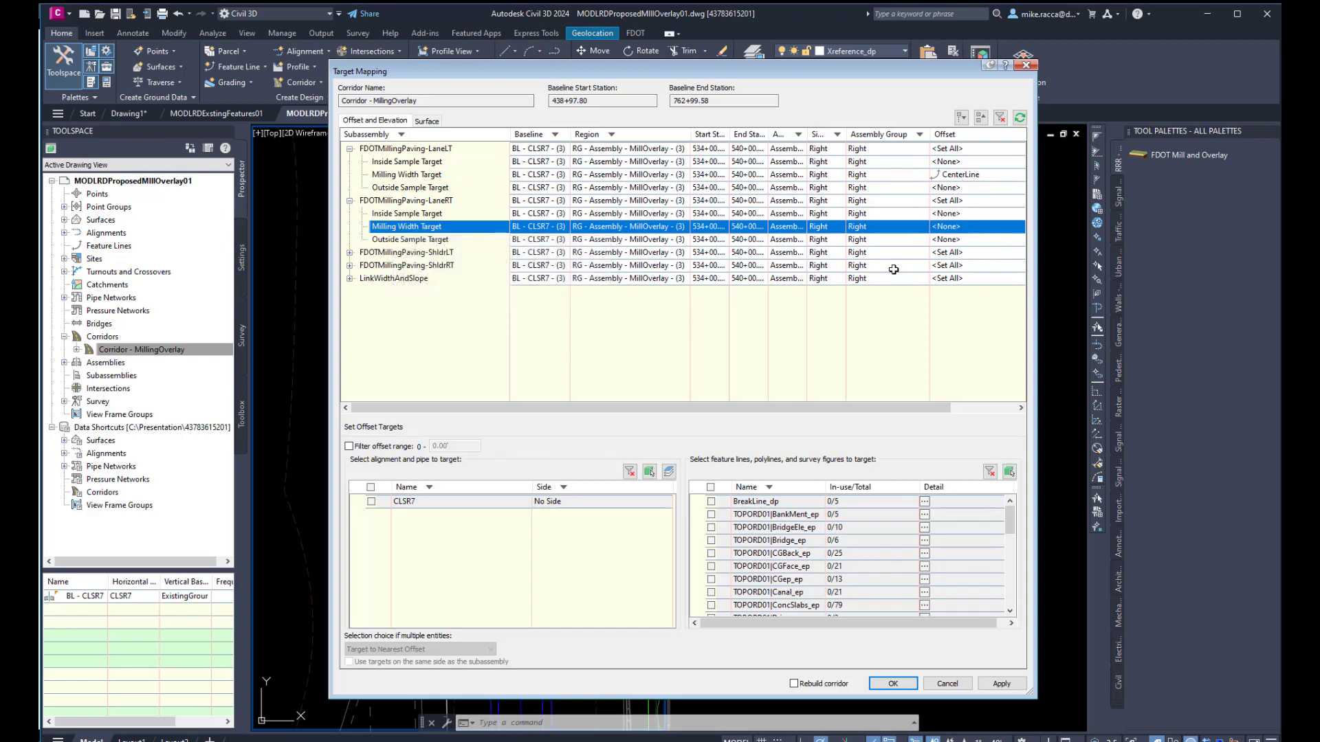
pyautogui.click(955, 230)
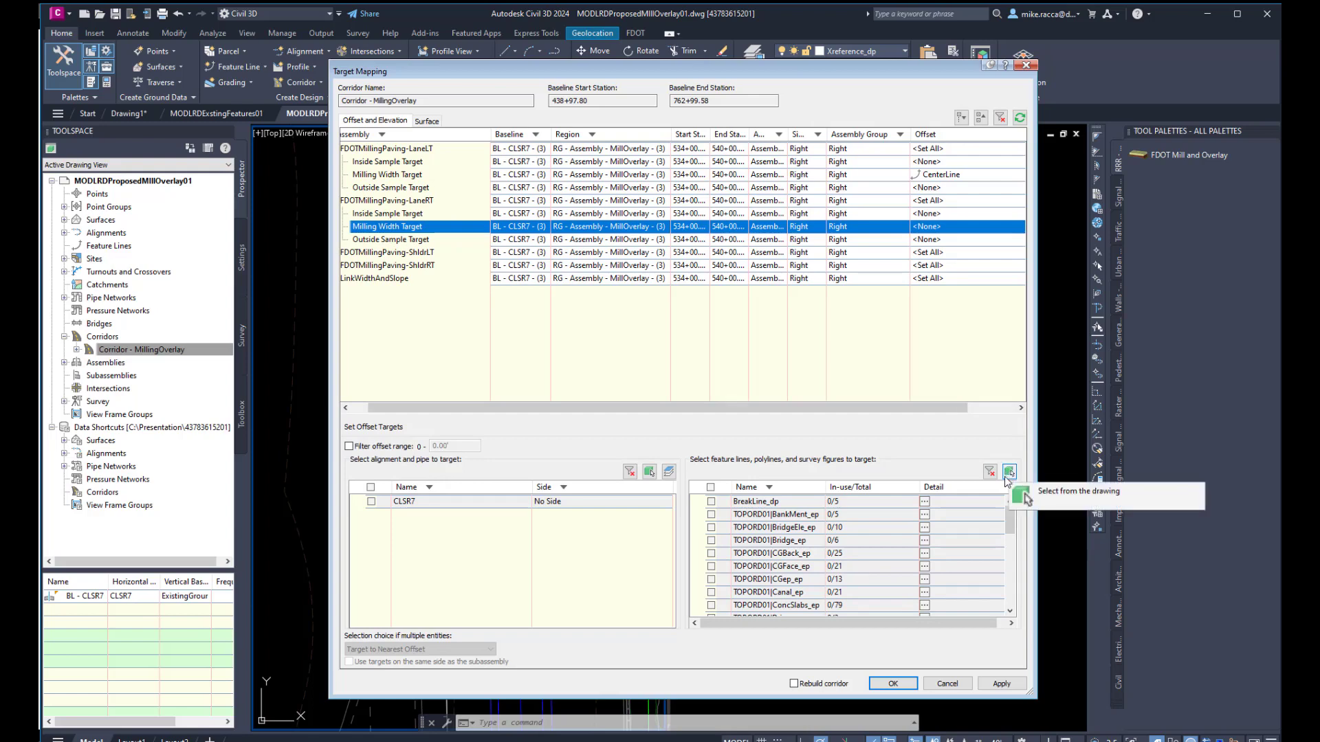
pyautogui.click(1009, 472)
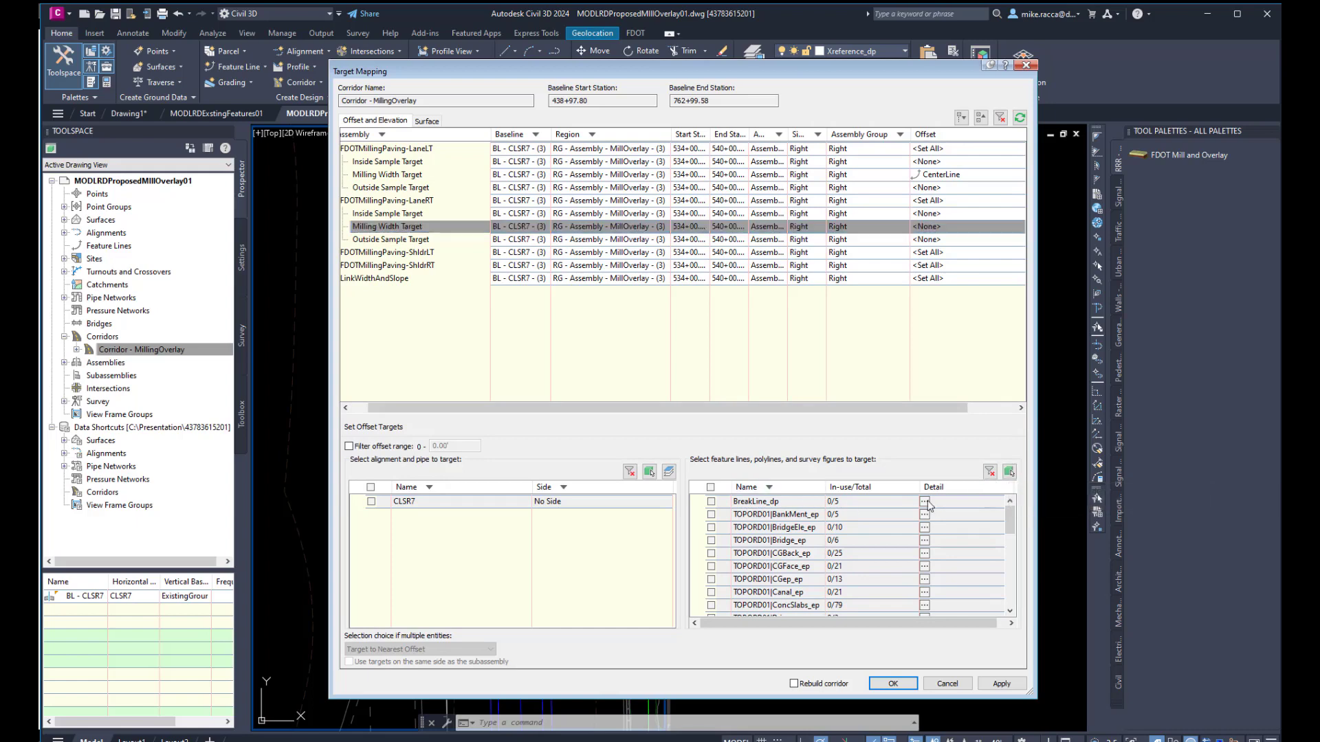
pyautogui.click(1077, 543)
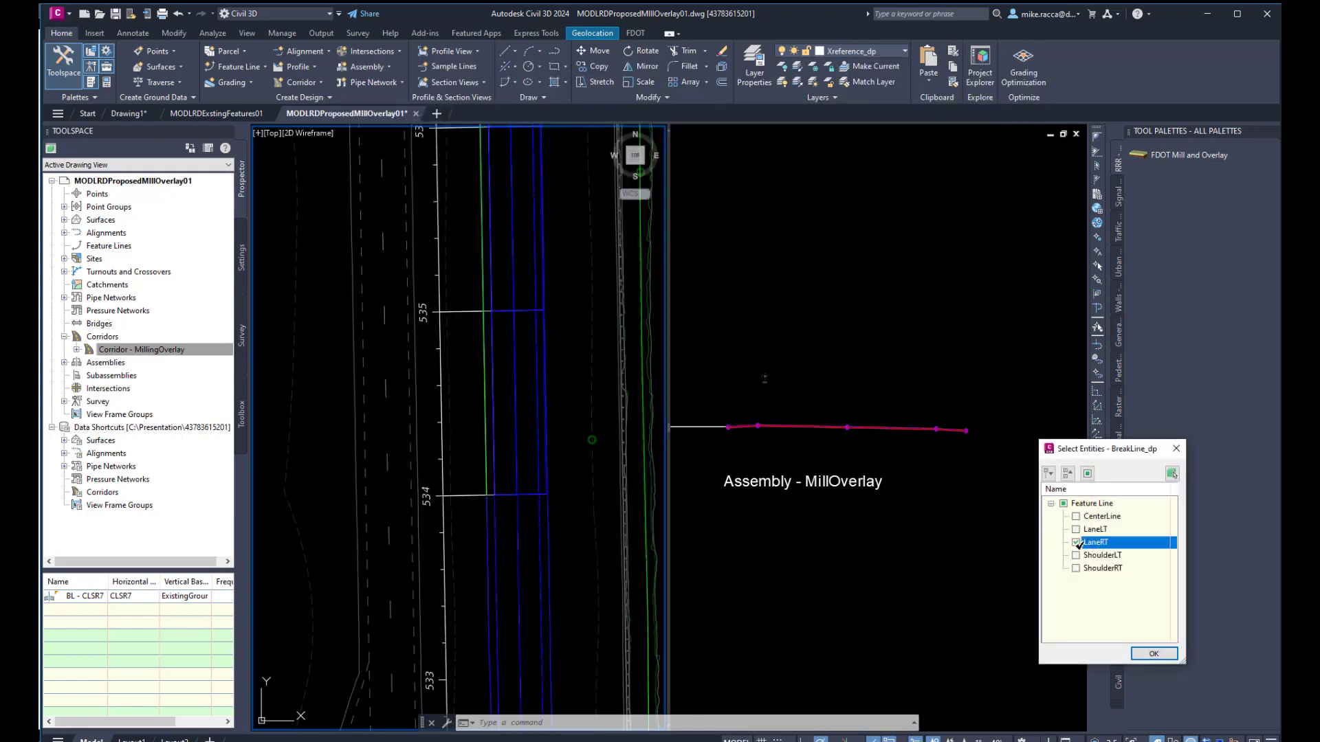
pyautogui.click(1153, 654)
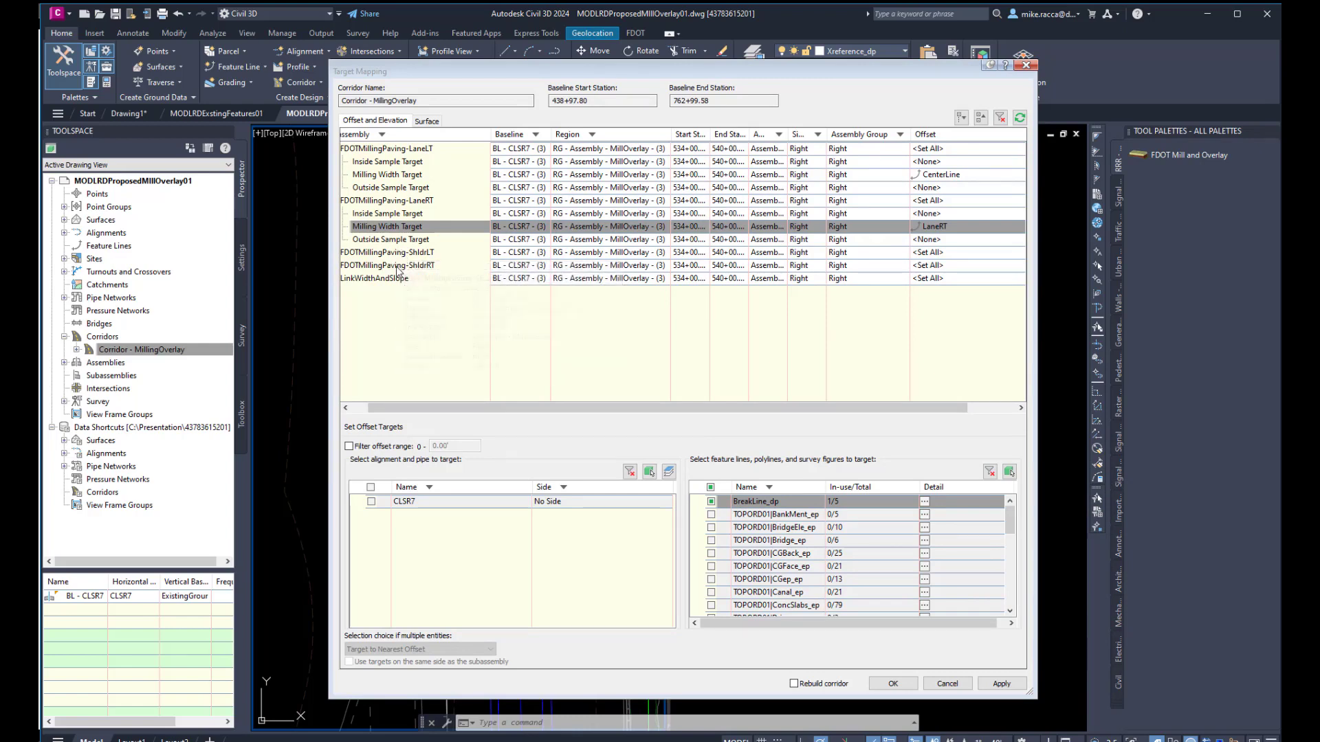
# Step: Set the FDOTMillingPaving-ShldrRT Milling Width Target to the ShoulderRT feature line picked in the drawing
pyautogui.click(403, 265)
pyautogui.moveTo(468, 410); pyautogui.dragTo(450, 411)
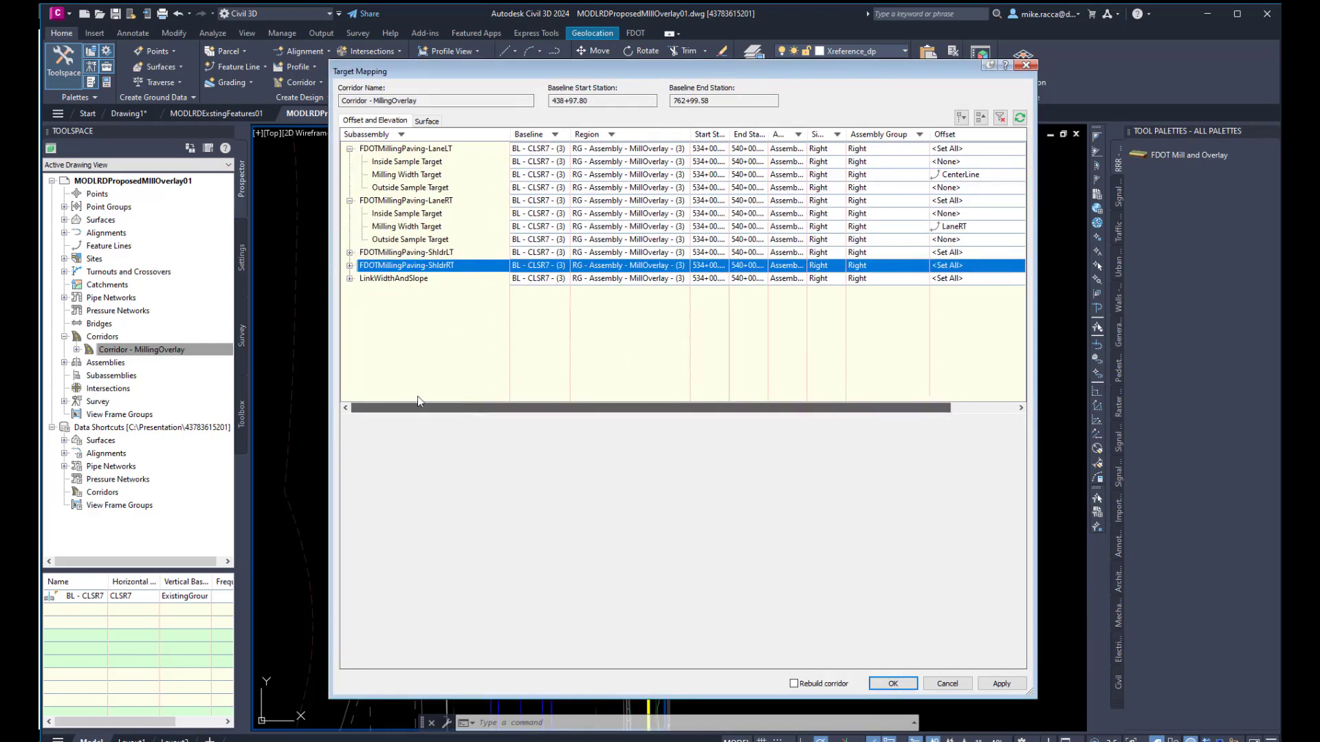
pyautogui.click(349, 265)
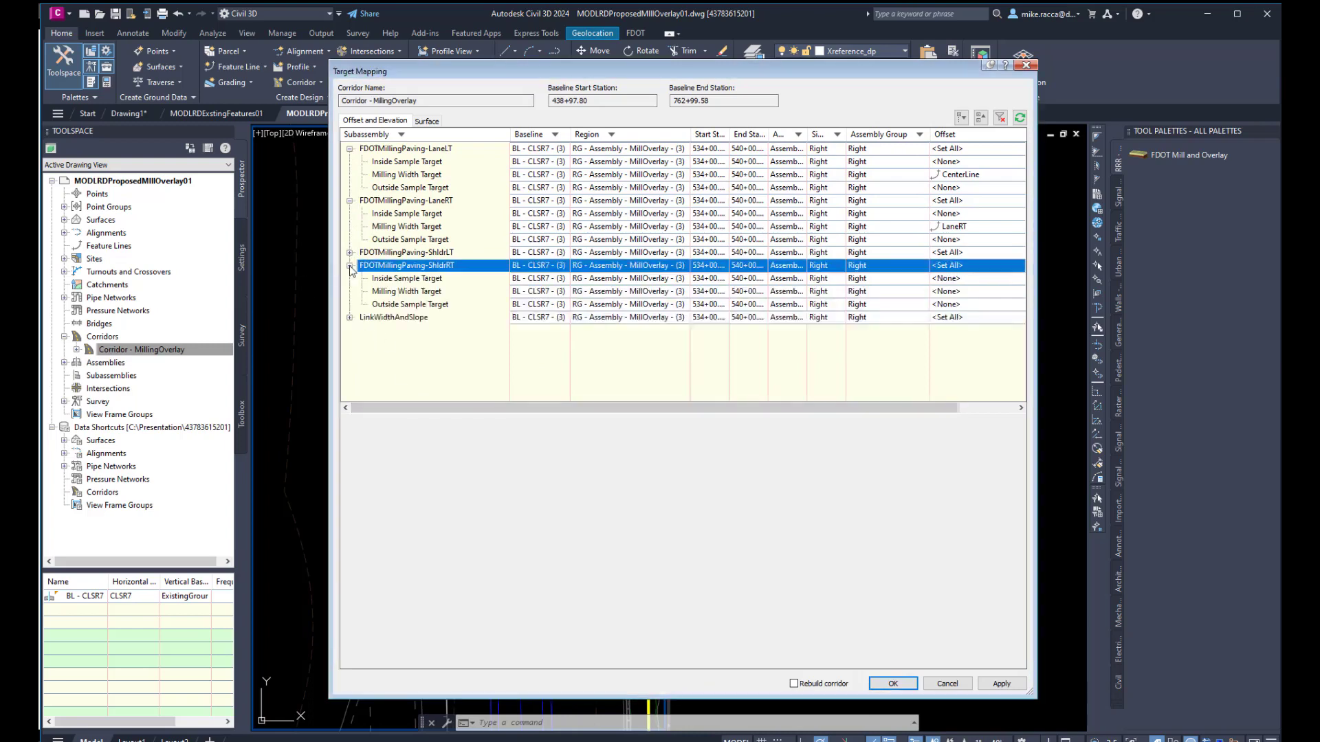
pyautogui.click(411, 293)
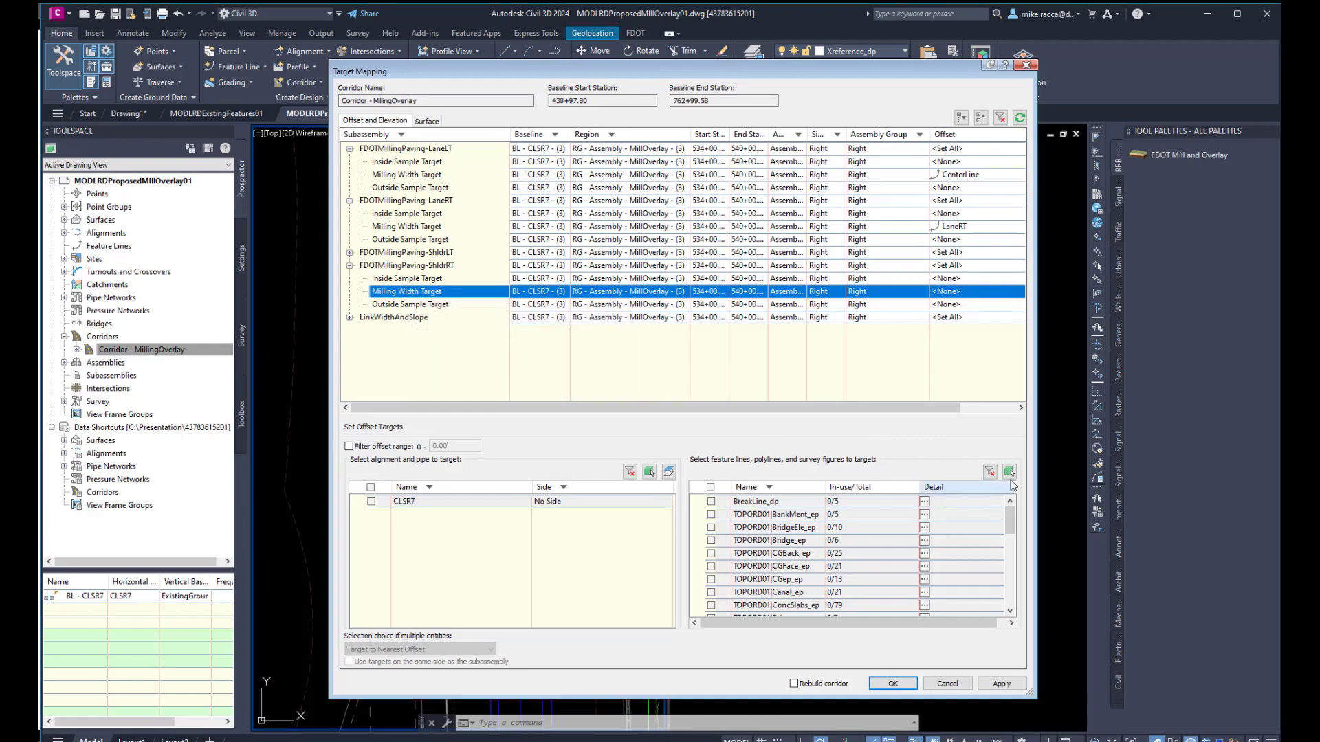
pyautogui.click(1009, 471)
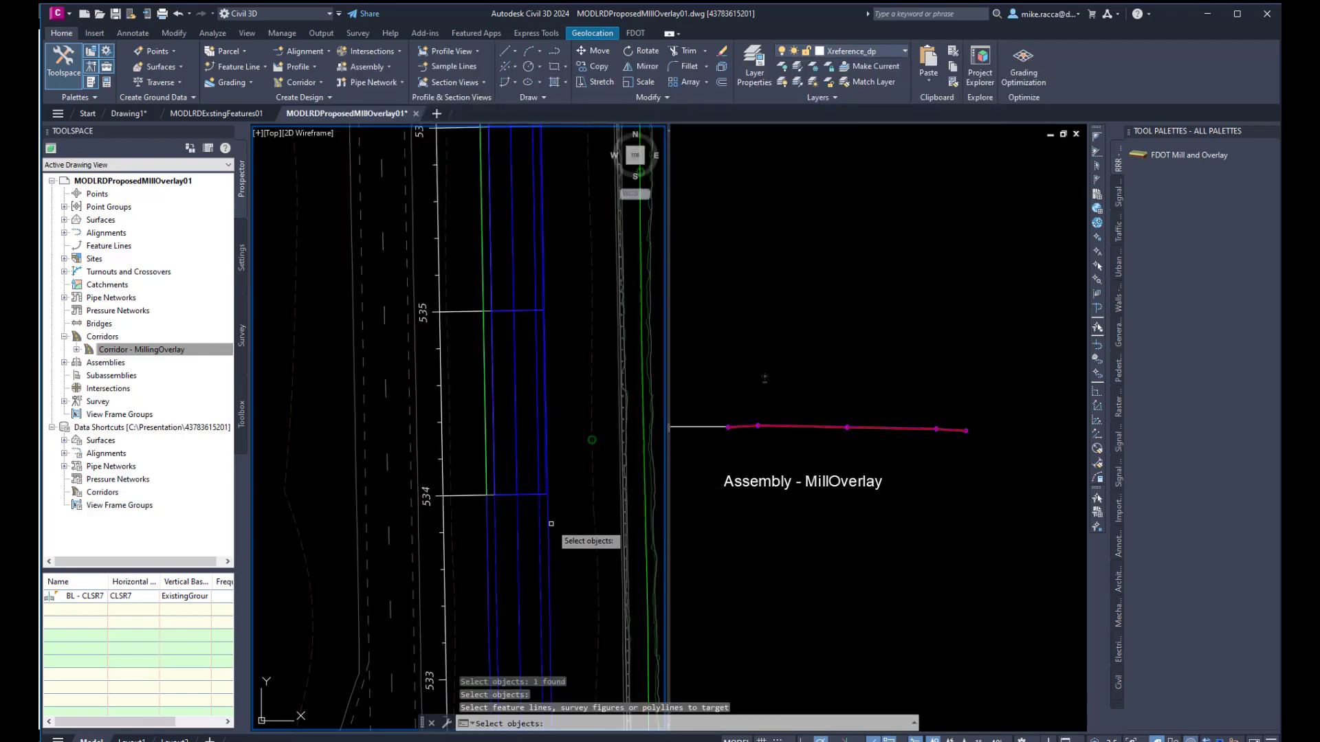
pyautogui.click(550, 527)
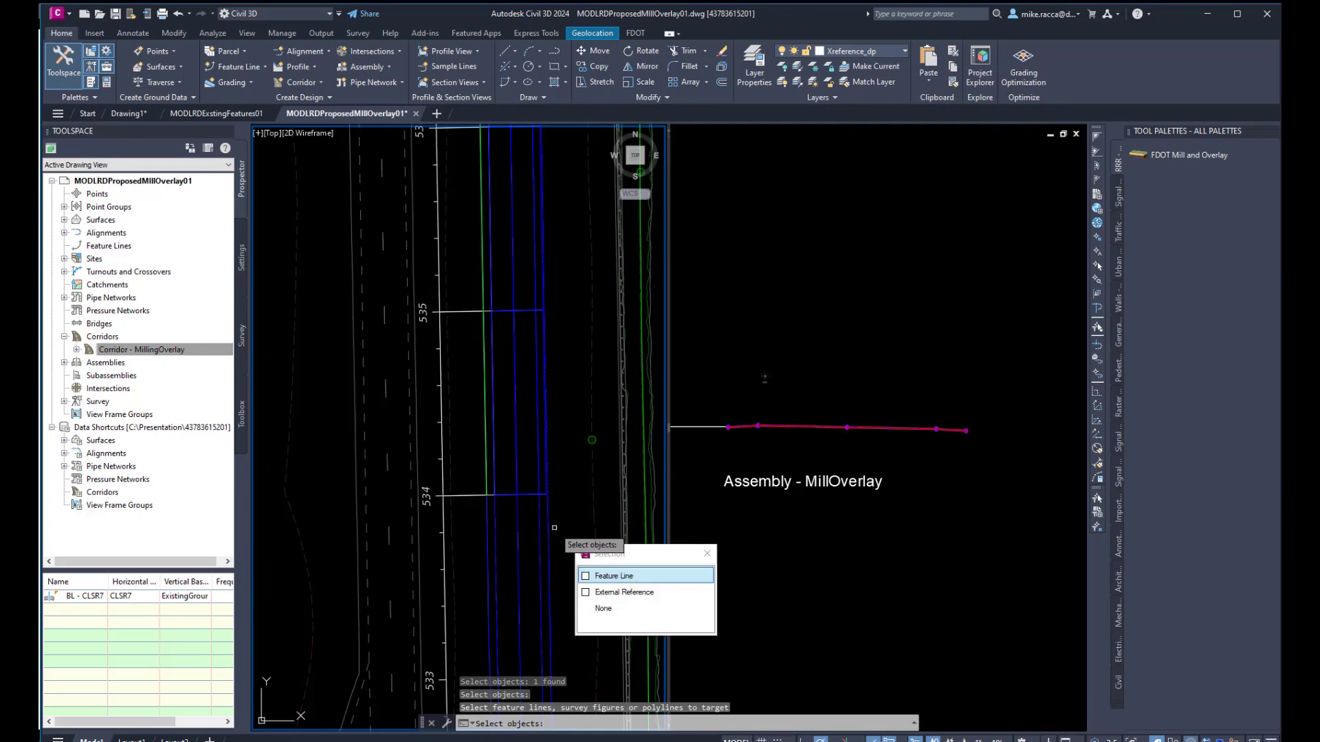
pyautogui.click(609, 576)
pyautogui.press('Return')
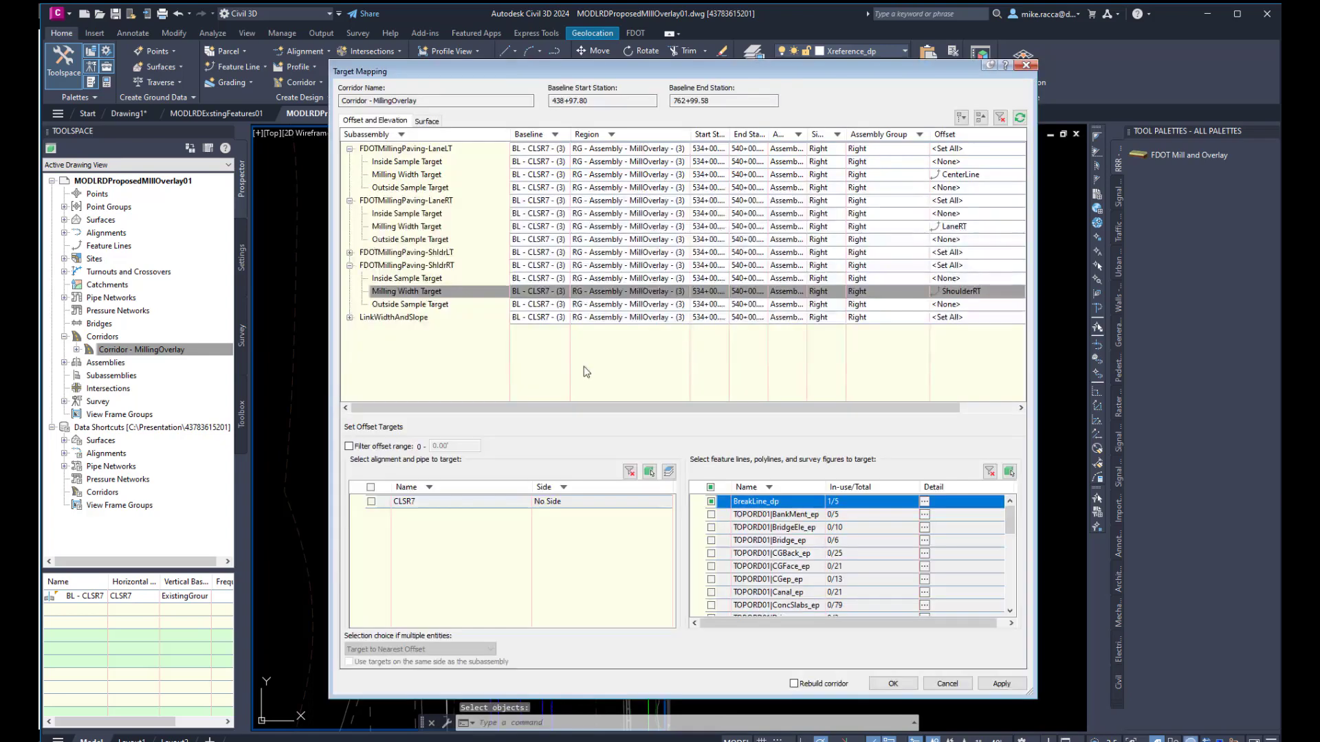
# Step: Expand FDOTMillingPaving-ShldrLT and LinkWidthAndSlope, review every subassembly's milling width or offset target, and apply and accept the target mapping
pyautogui.click(349, 252)
pyautogui.click(350, 357)
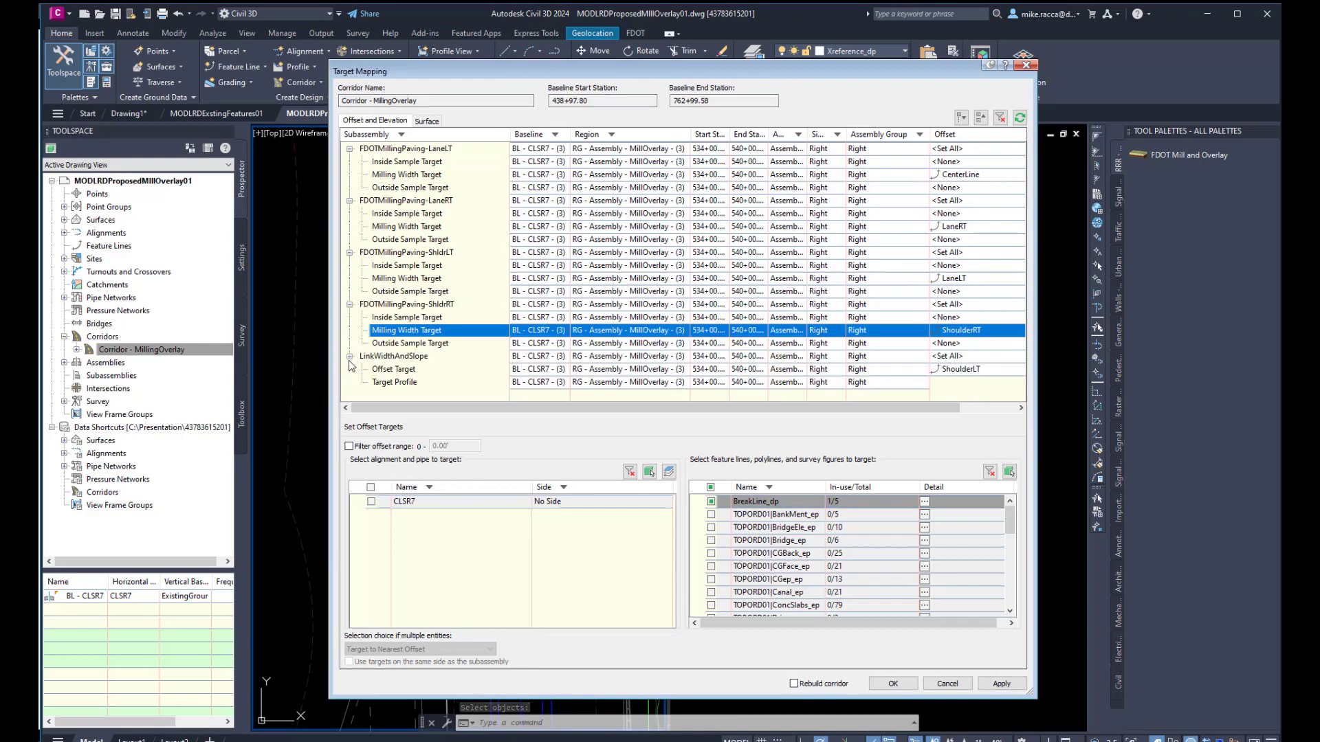
pyautogui.click(390, 176)
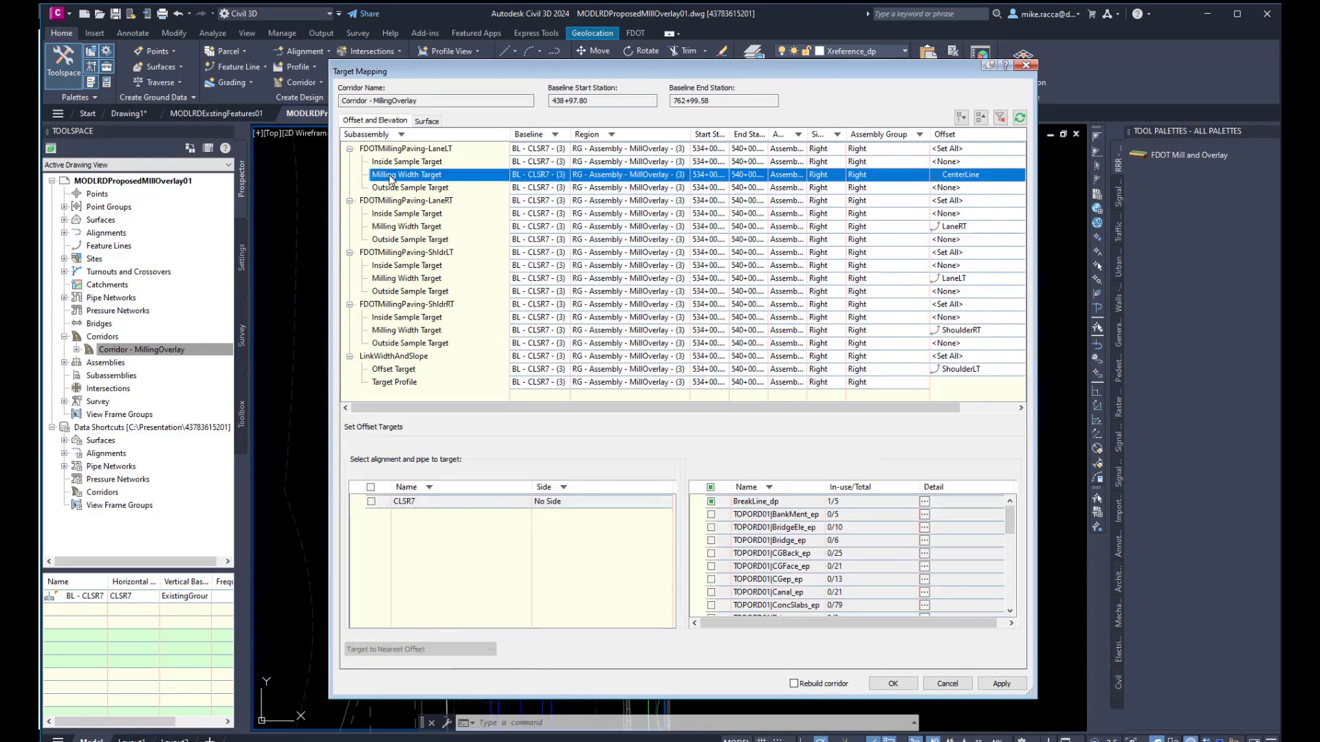
pyautogui.click(395, 228)
pyautogui.click(396, 279)
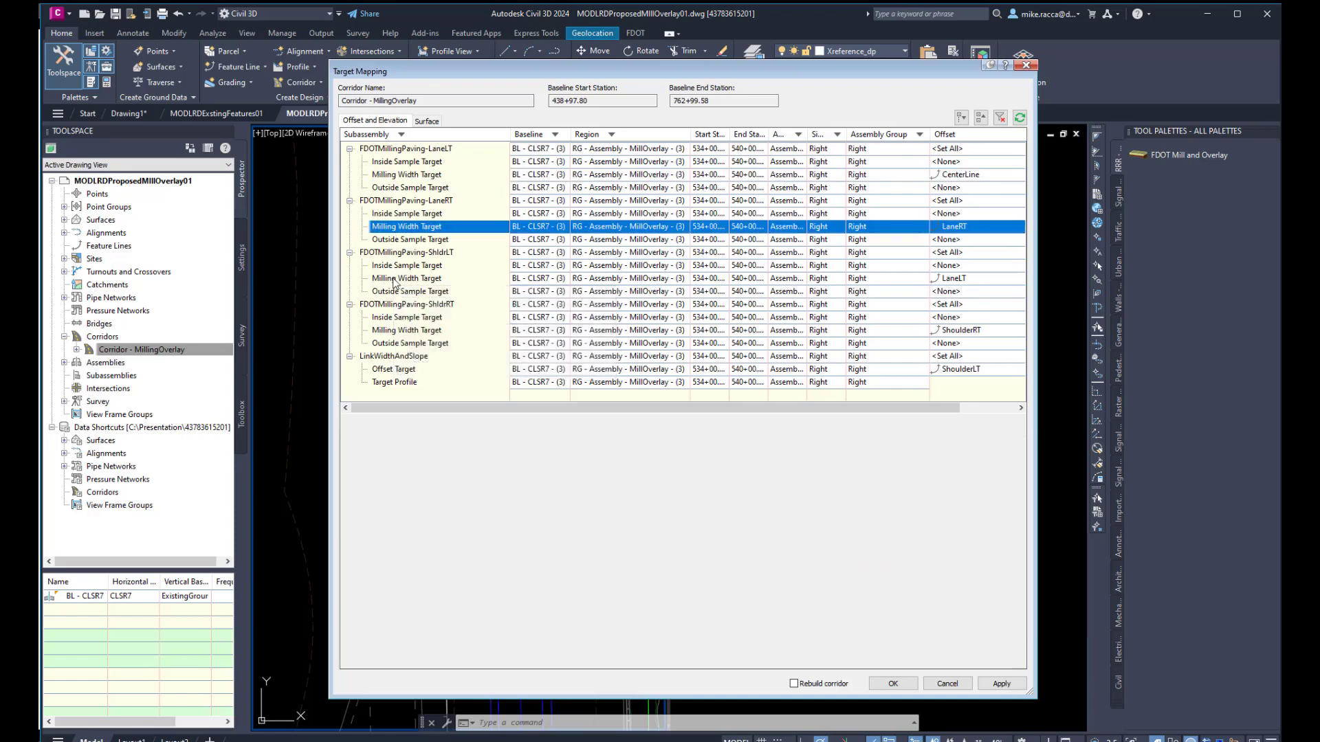
pyautogui.click(401, 331)
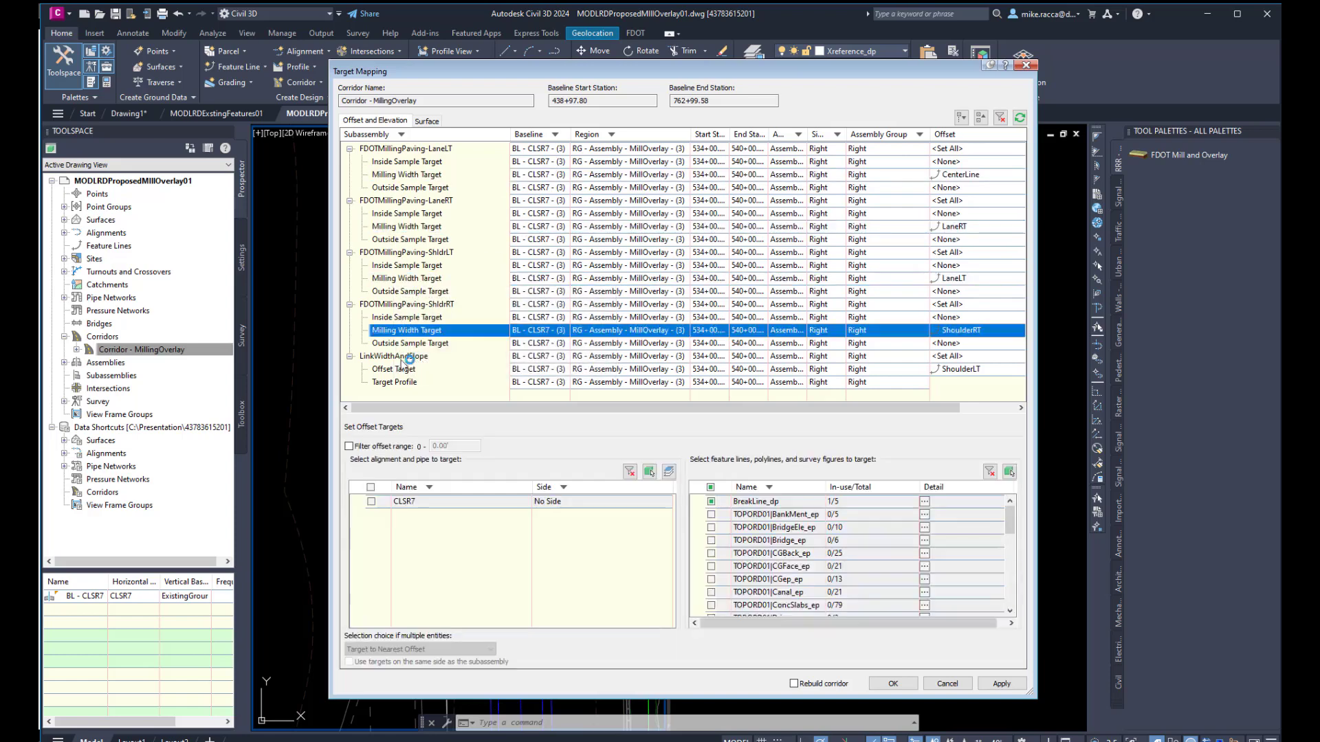
pyautogui.click(401, 370)
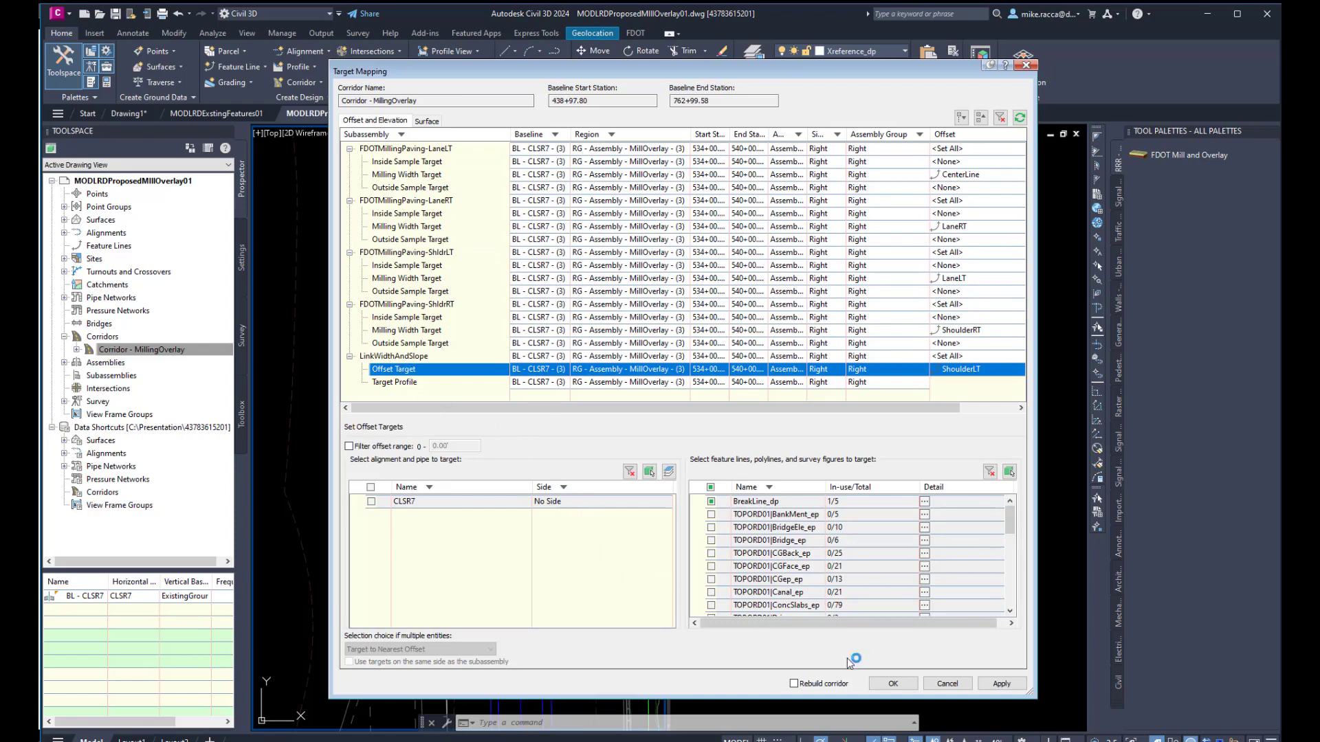
pyautogui.click(999, 685)
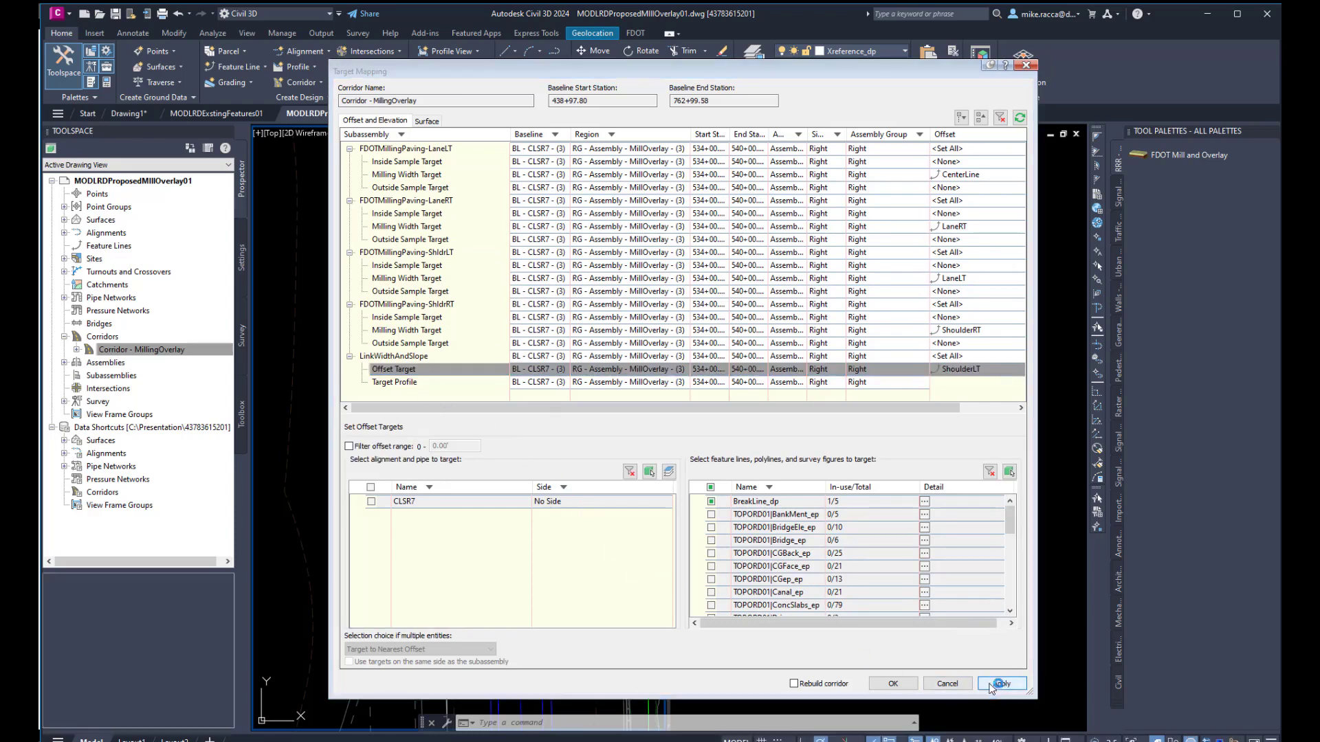
pyautogui.click(893, 684)
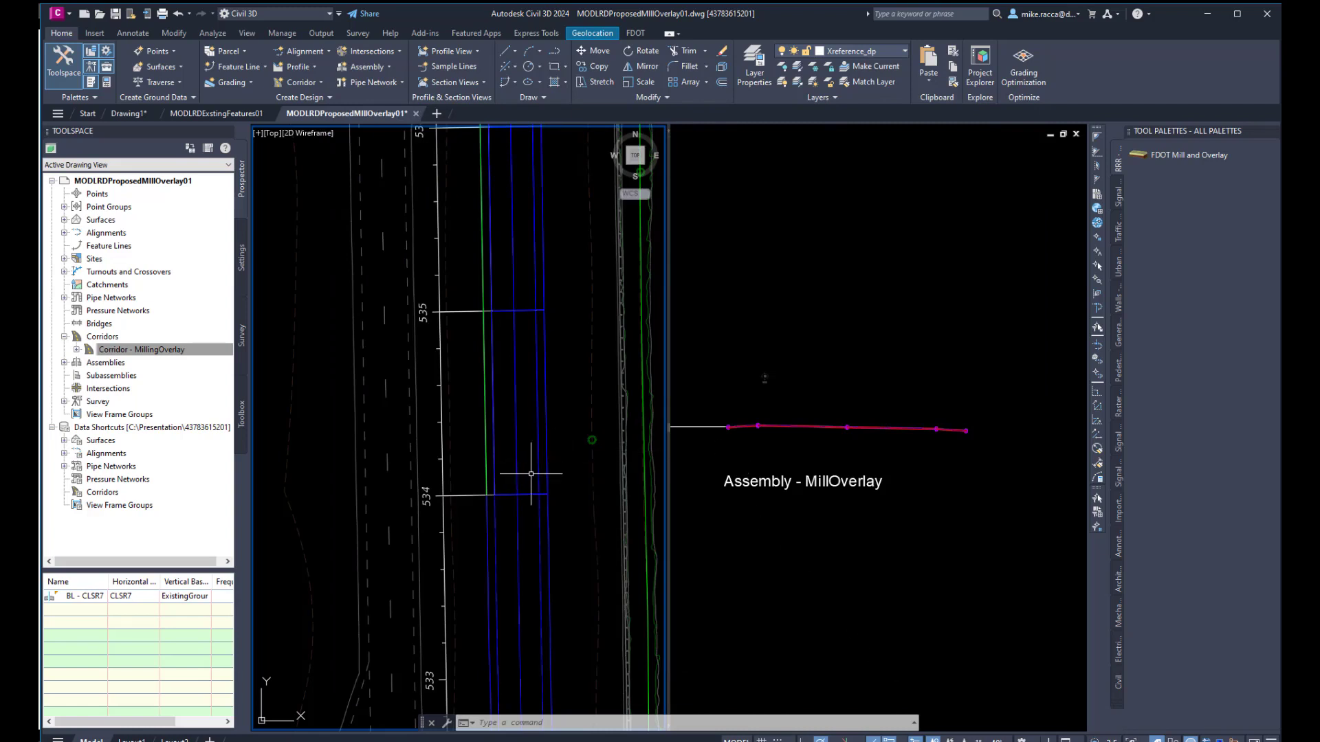
# Step: Examine how the corridor lines follow the targeted feature lines around stations 534 to 536 in plan view
pyautogui.scroll(2, 517, 454)
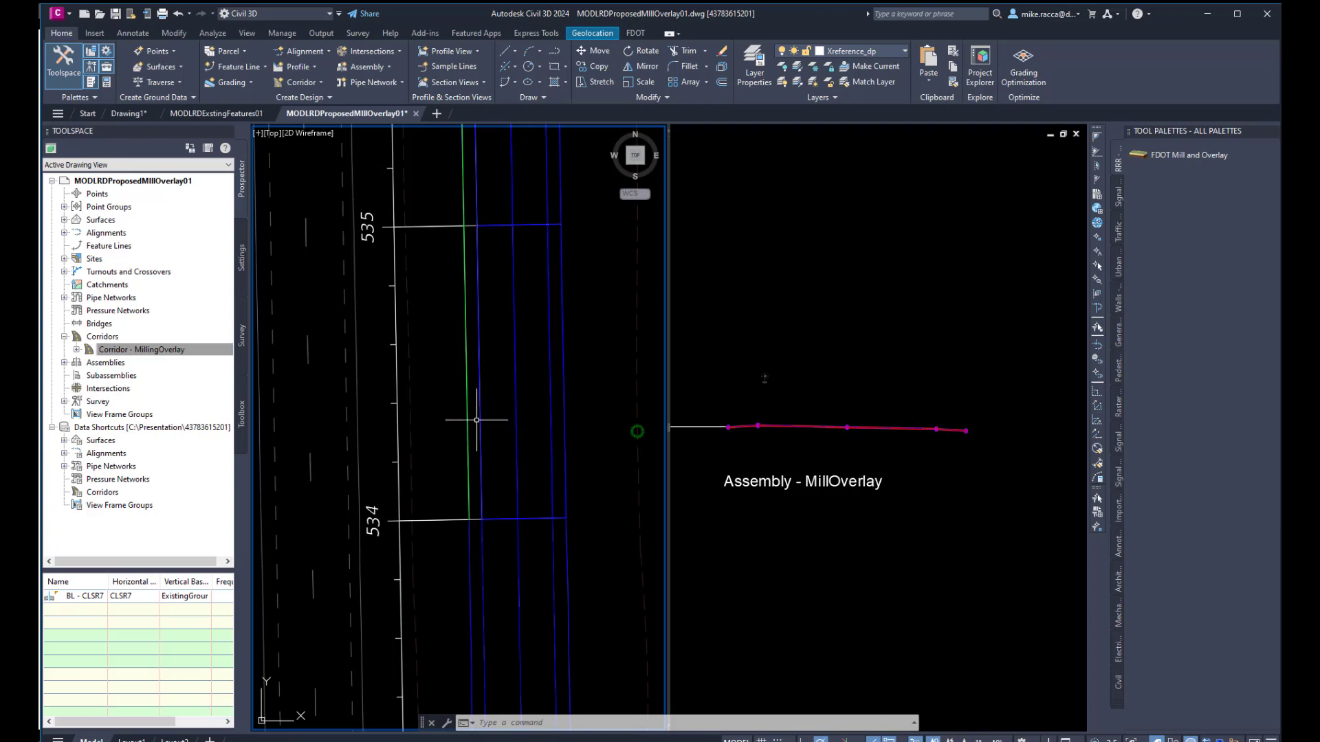
pyautogui.scroll(-2, 522, 392)
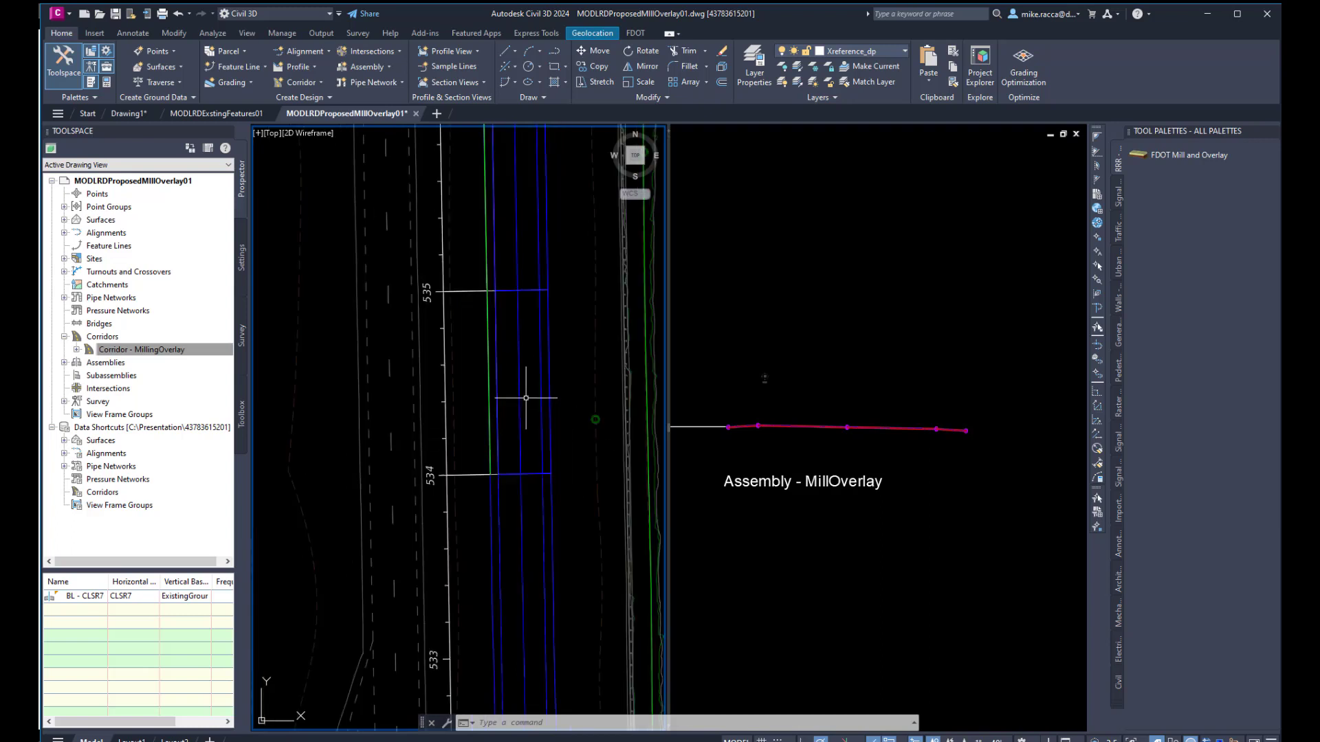
pyautogui.moveTo(518, 386)
pyautogui.mouseDown(button='middle')
pyautogui.moveTo(533, 591)
pyautogui.moveTo(496, 454)
pyautogui.mouseUp(button='middle')
pyautogui.scroll(6, 507, 488)
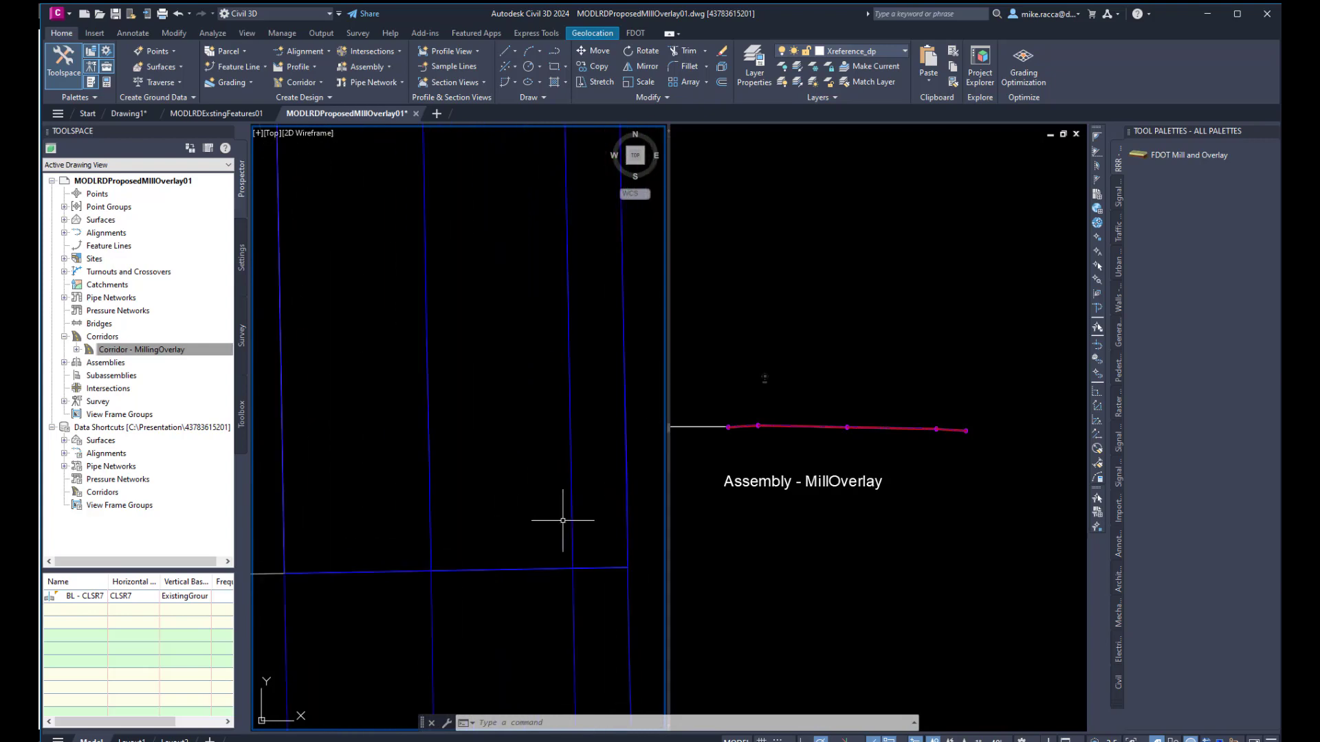
pyautogui.scroll(-2, 627, 474)
pyautogui.scroll(-1, 383, 457)
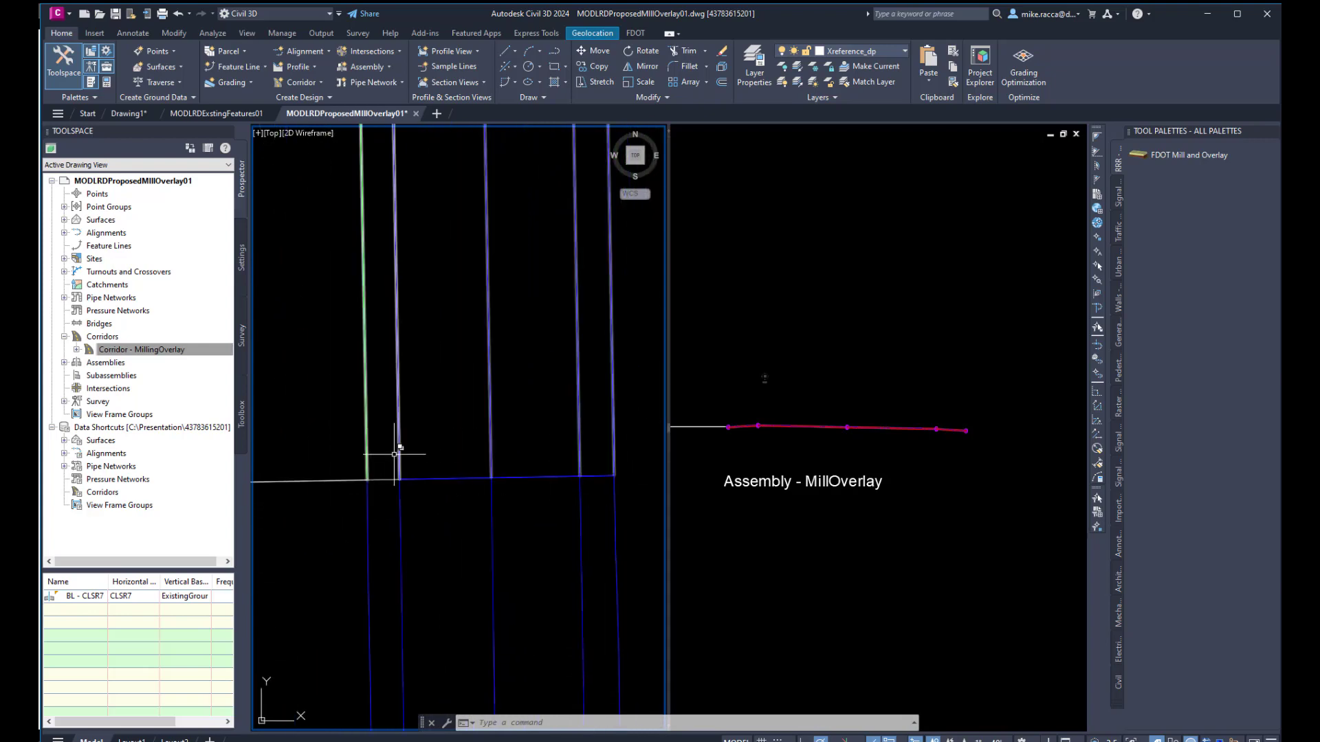
pyautogui.scroll(-2, 441, 438)
pyautogui.moveTo(441, 438); pyautogui.dragTo(472, 471, button='middle')
pyautogui.scroll(-1, 472, 462)
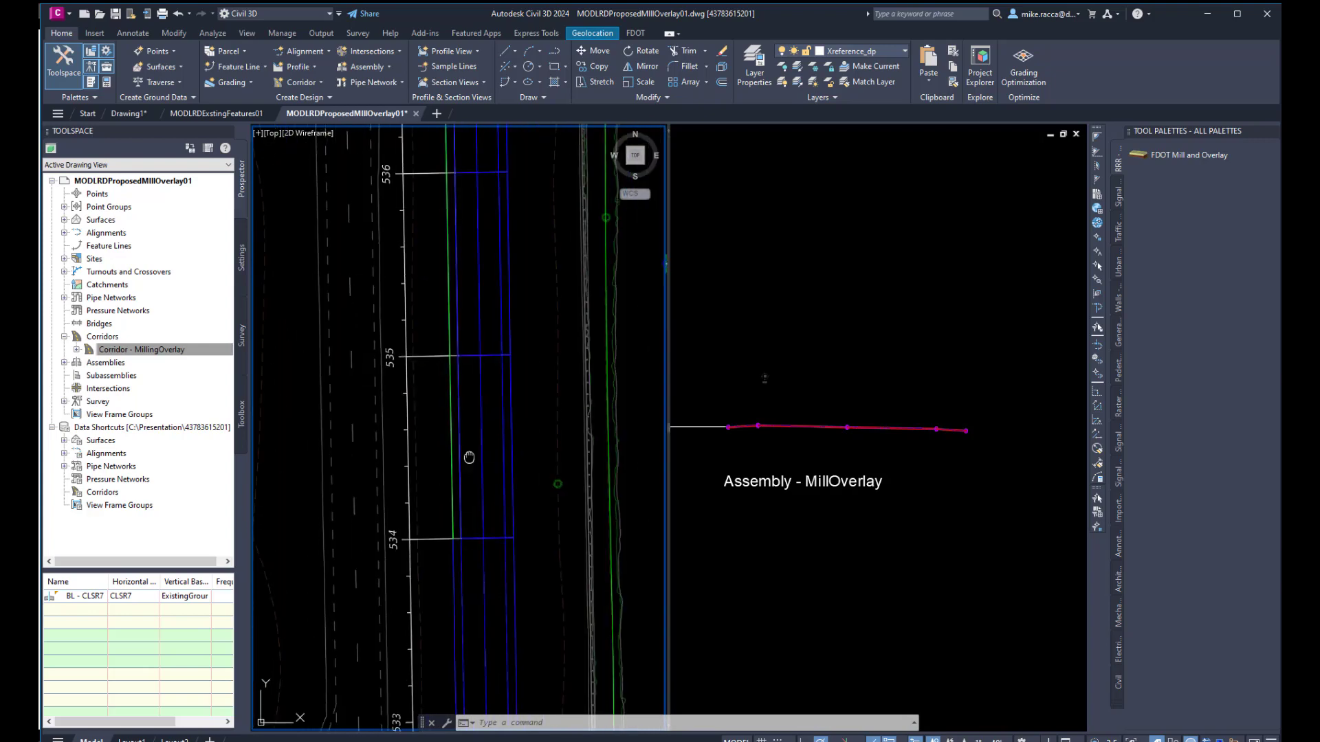
pyautogui.scroll(-1, 406, 414)
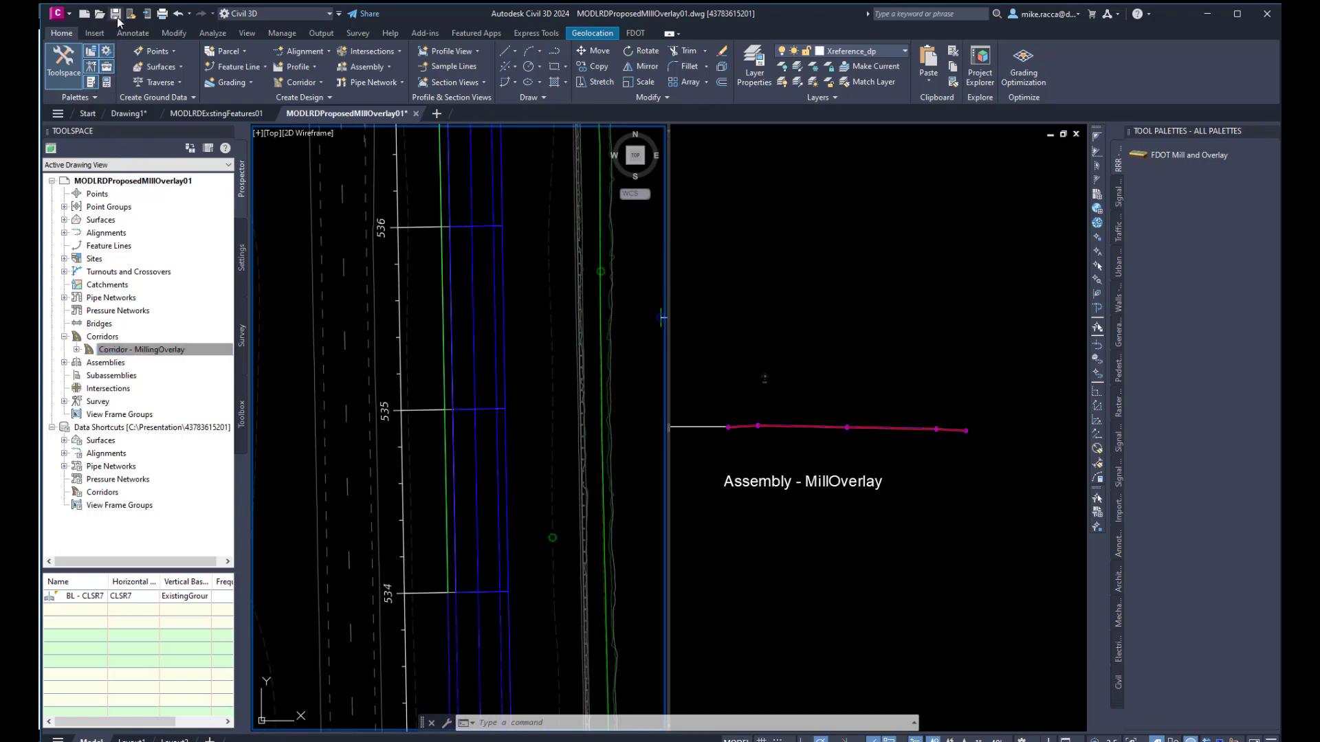
# Step: Save the drawing and create the Cross Sections file RDXSRD01 from the Roadway Sheet Files group, closing the file creation dialog
pyautogui.hotkey('ctrl', 's')
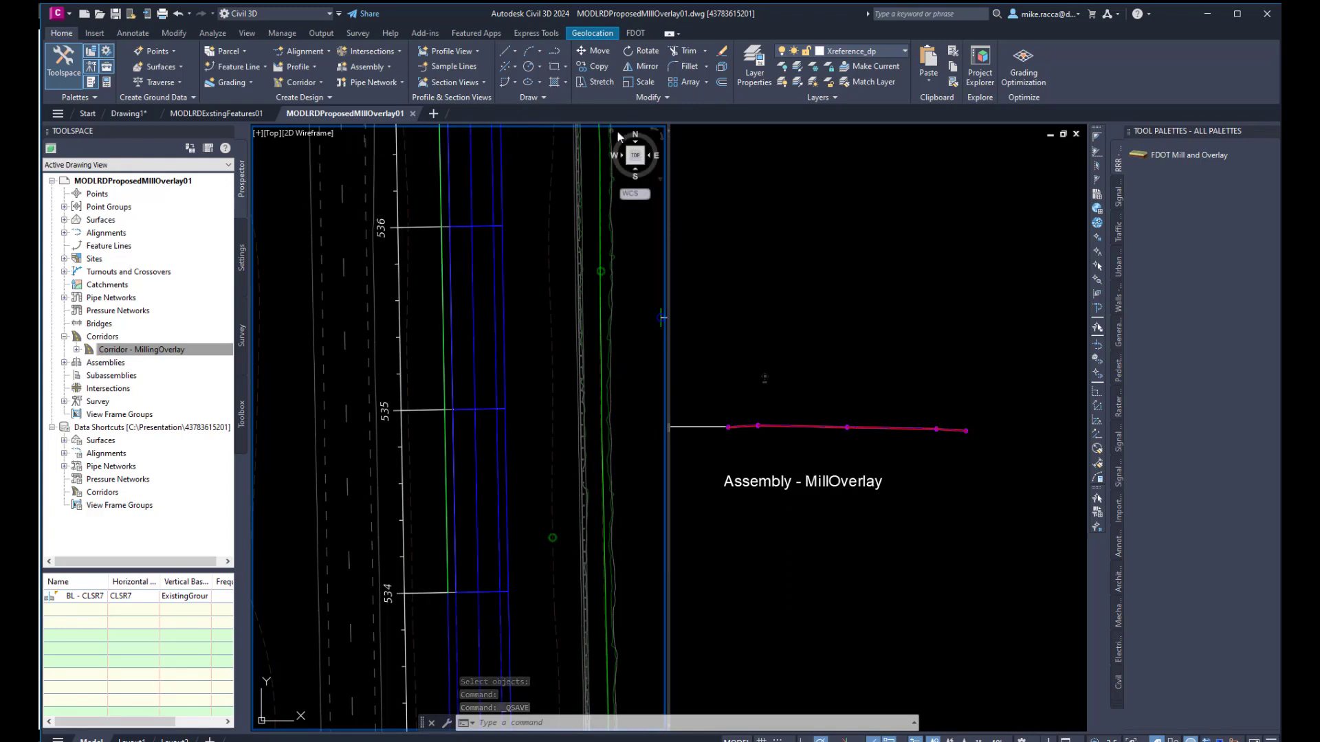
pyautogui.click(635, 34)
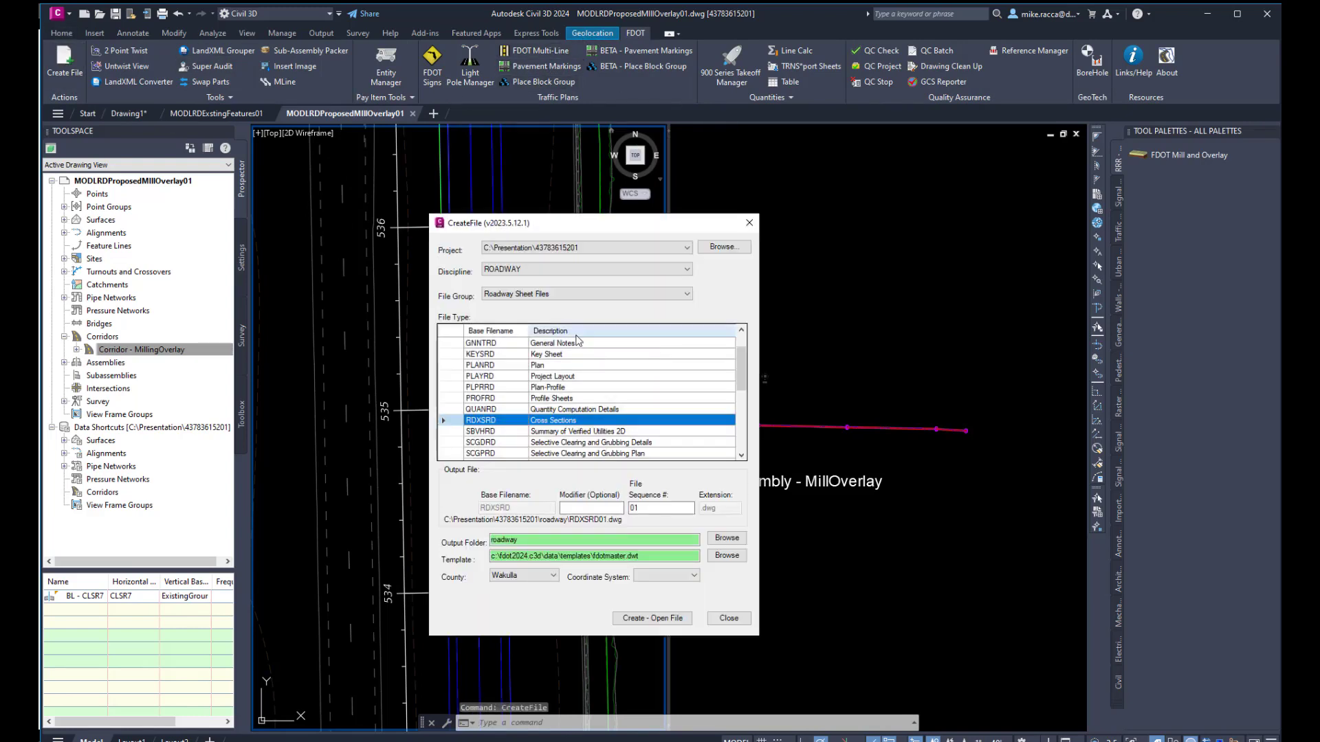
pyautogui.click(573, 294)
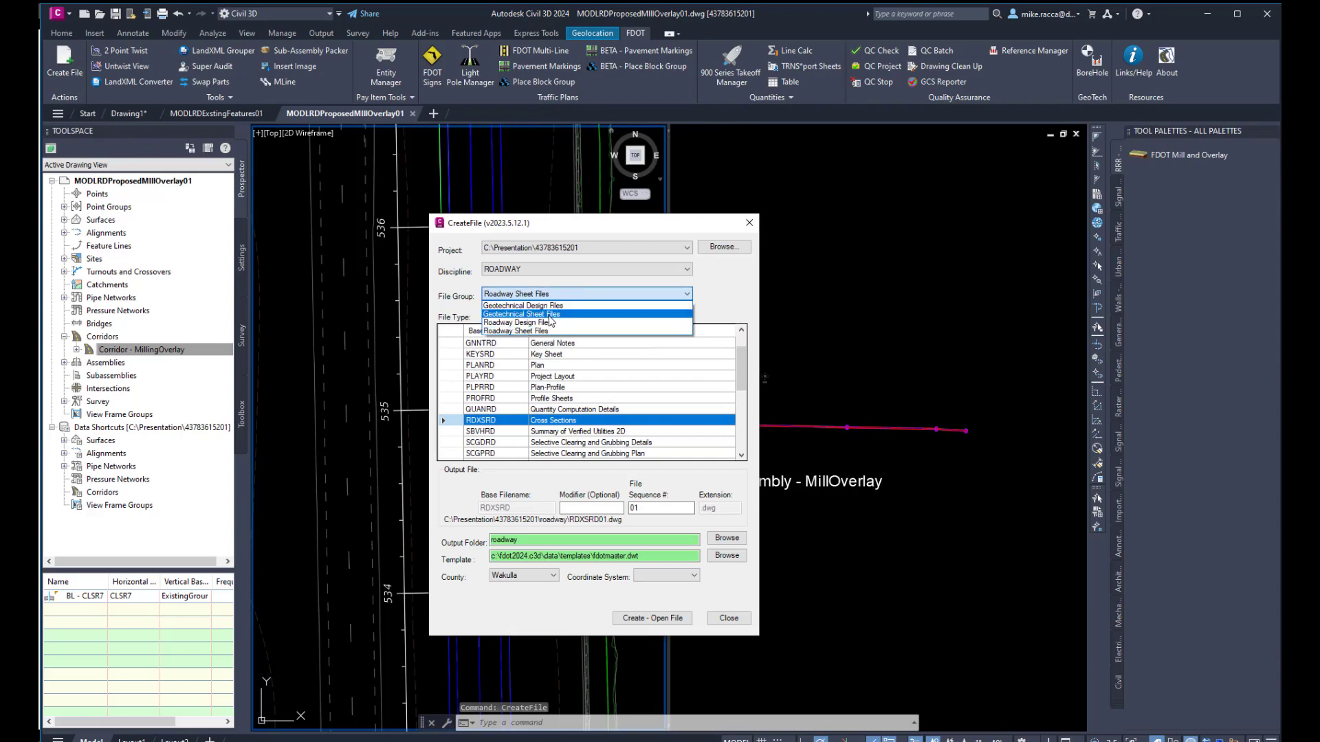
pyautogui.click(545, 331)
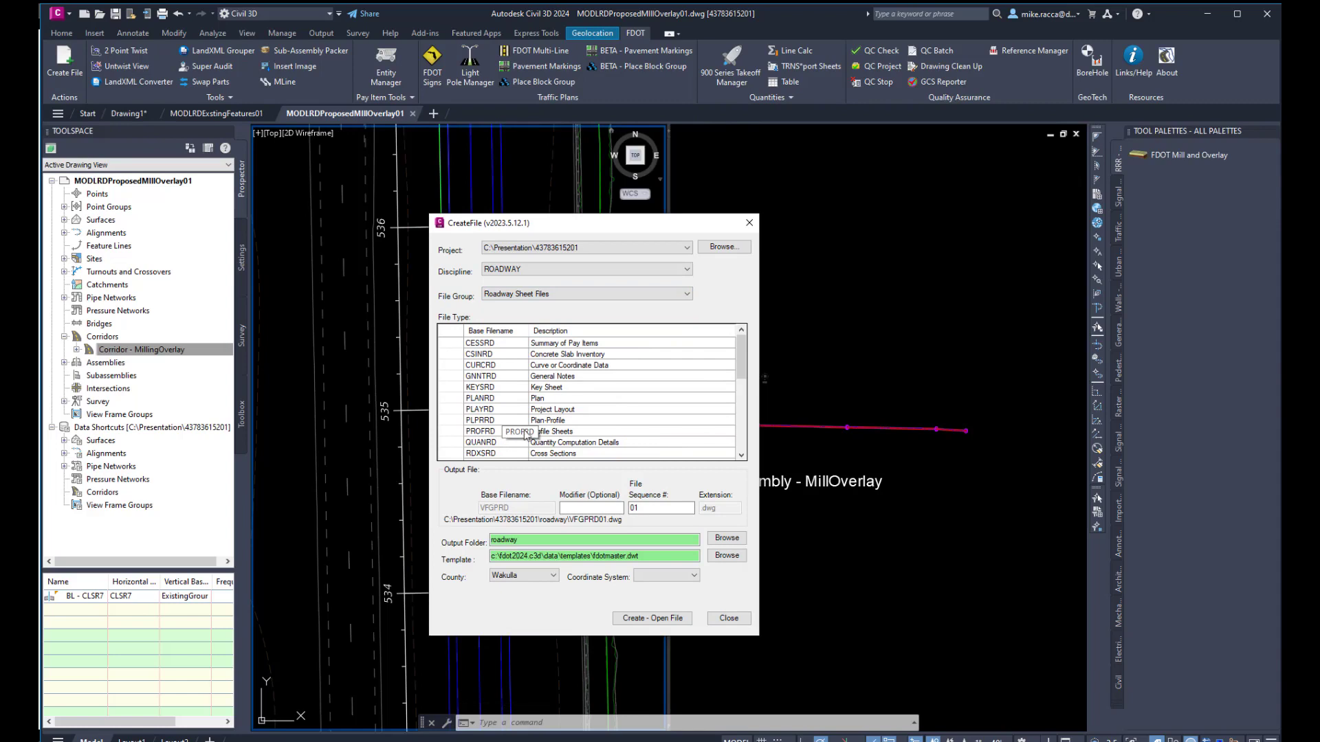
pyautogui.click(492, 454)
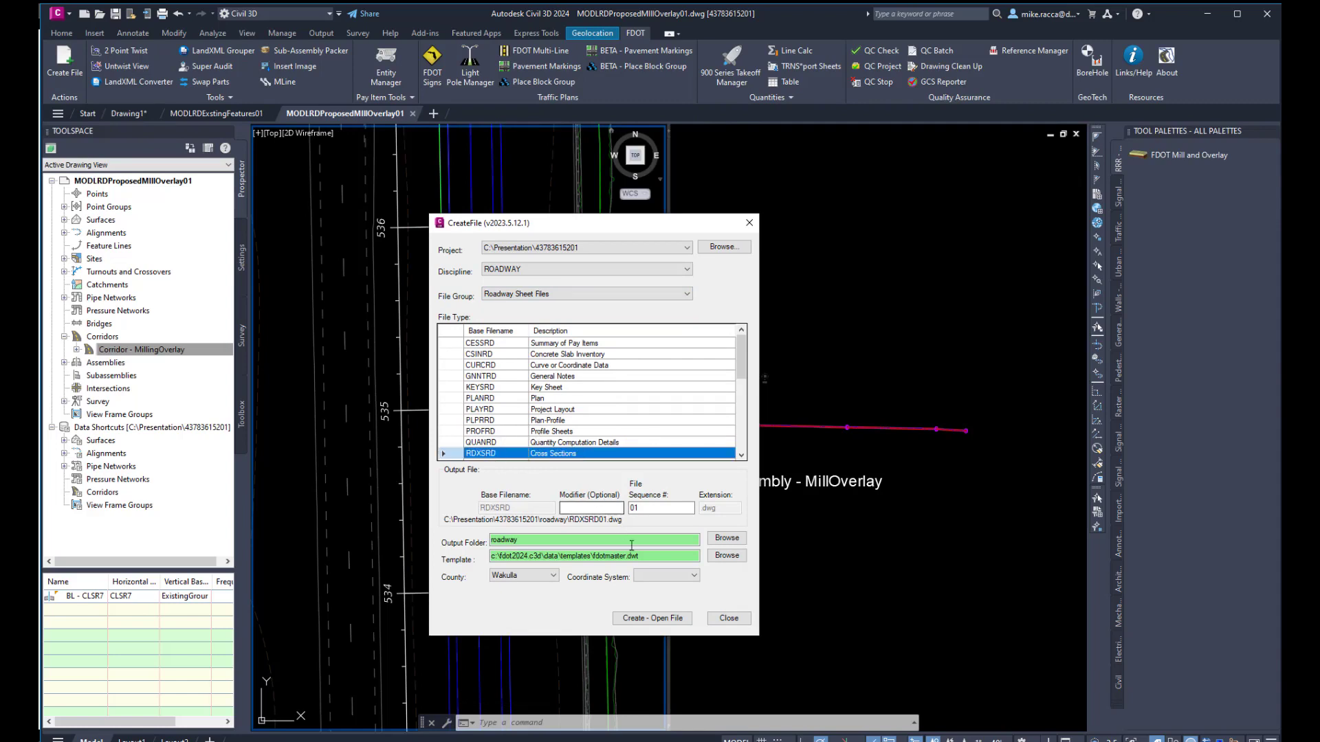
pyautogui.click(629, 618)
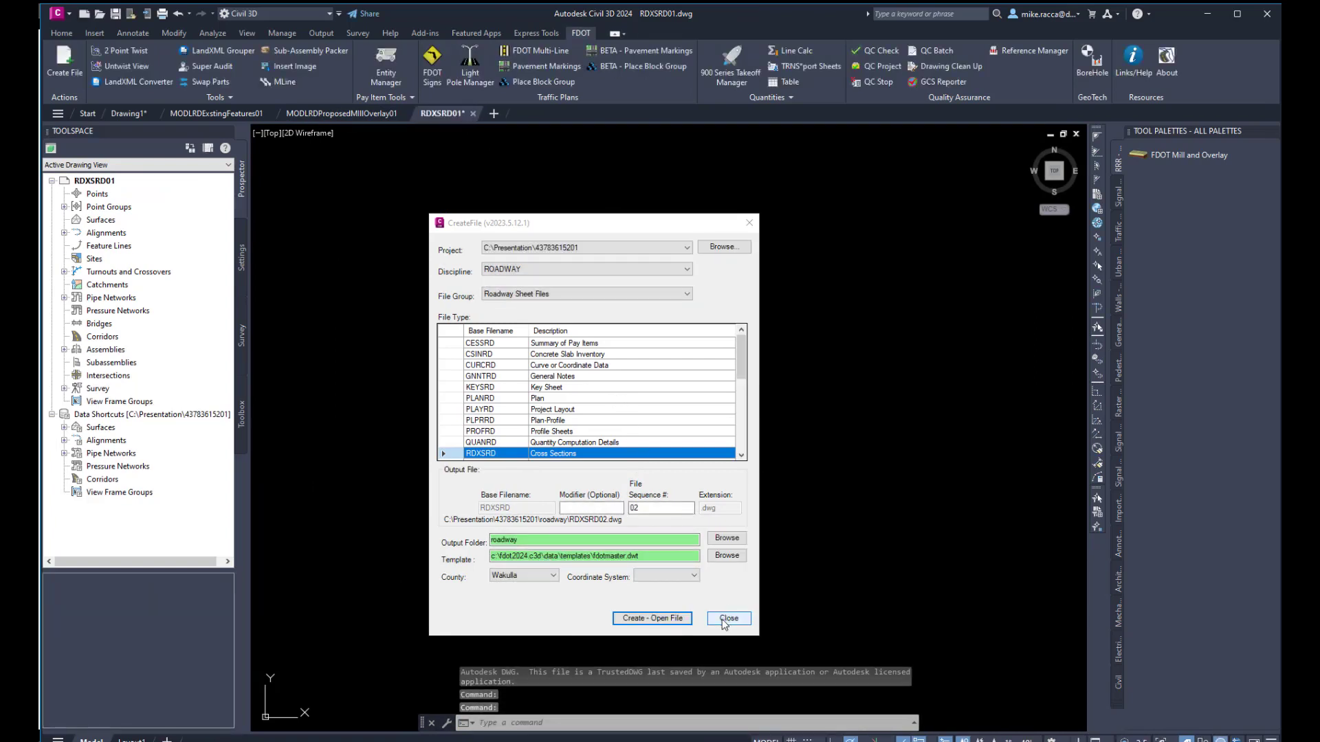
pyautogui.click(727, 618)
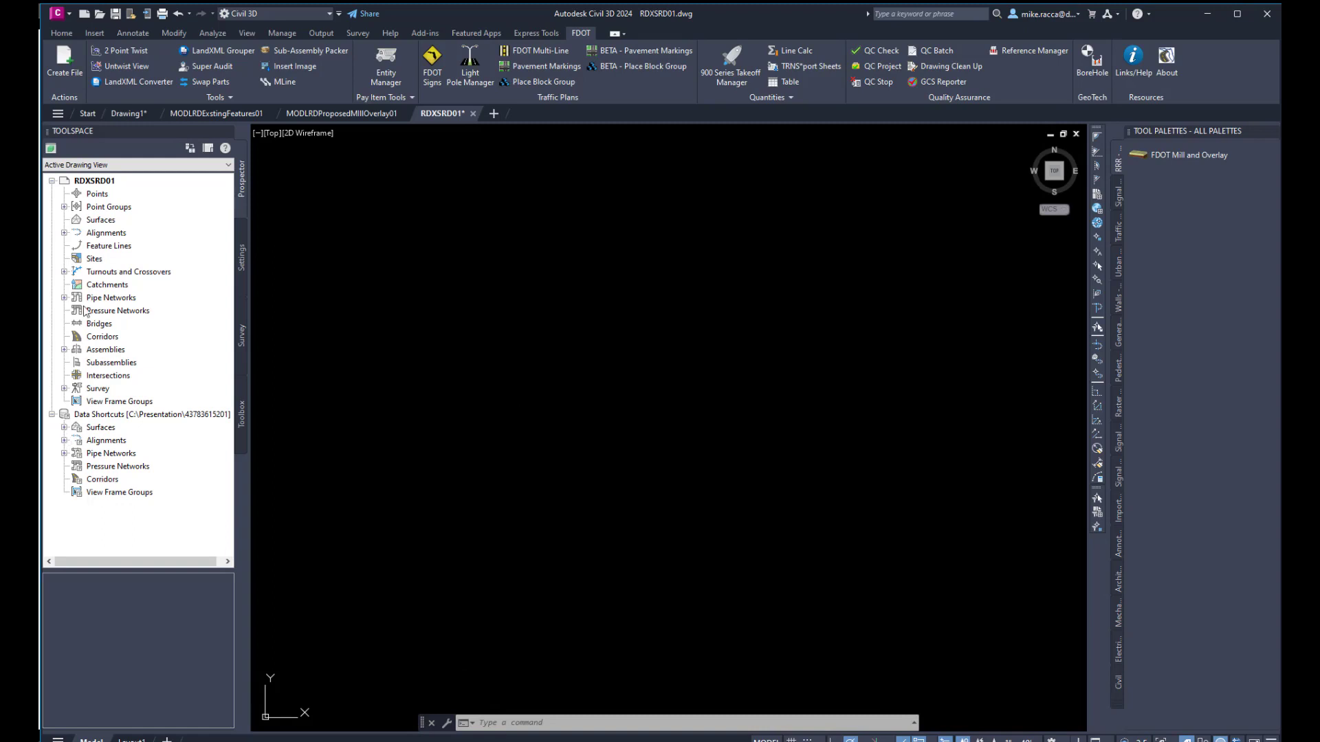
# Step: Make Xreference_dp the current layer in the new cross sections drawing
pyautogui.click(72, 34)
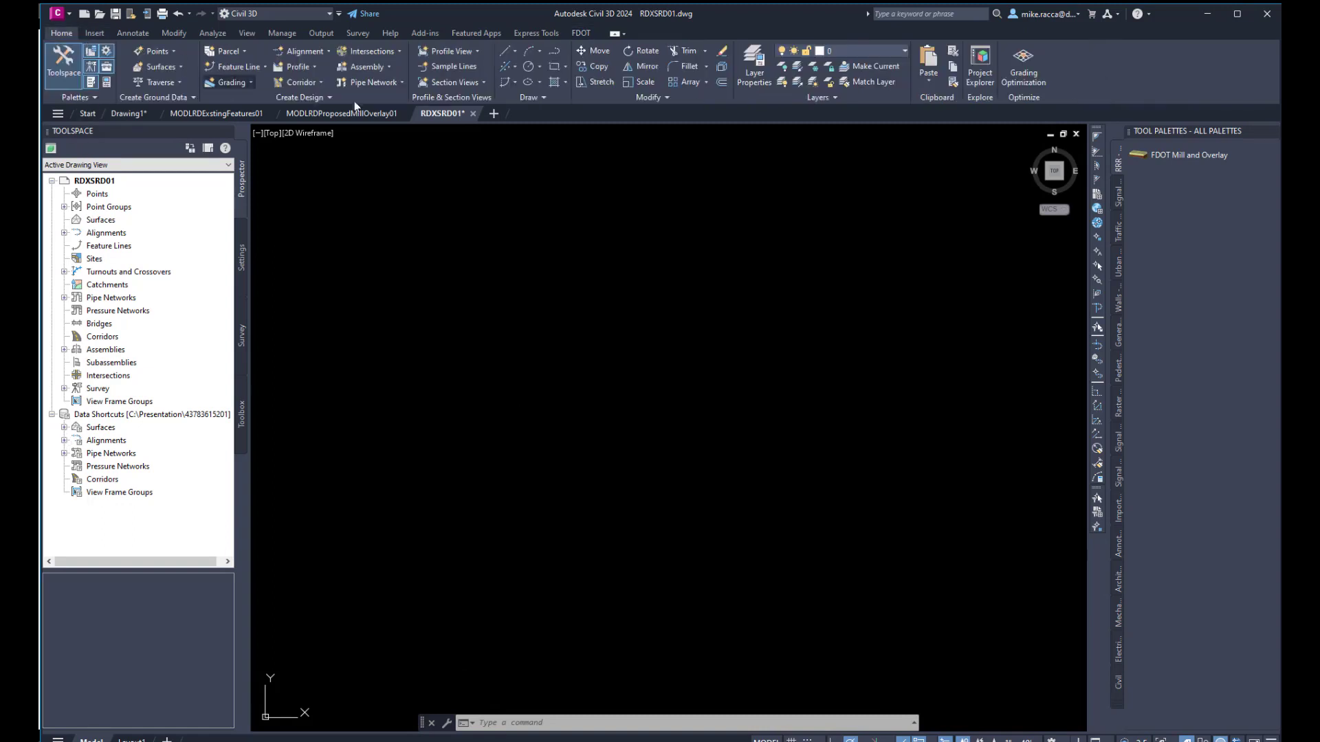
pyautogui.click(857, 51)
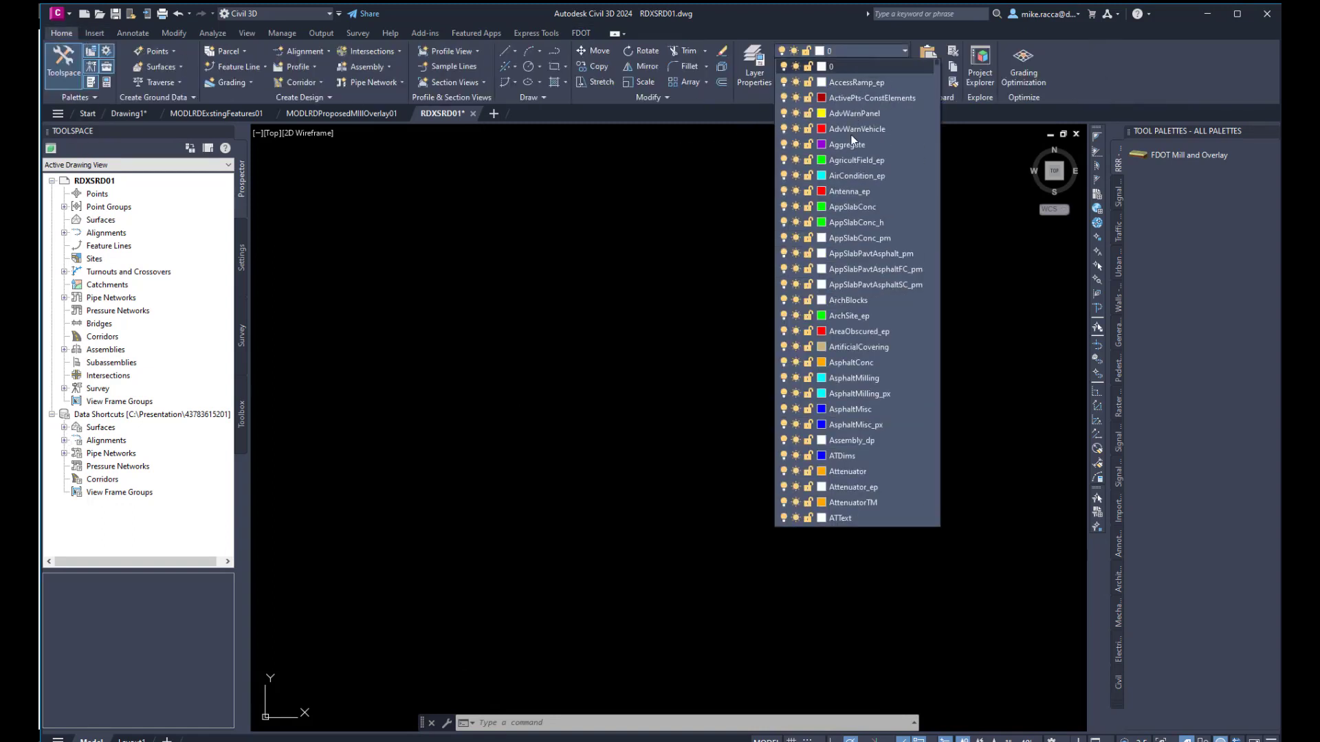
pyautogui.scroll(-15, 851, 386)
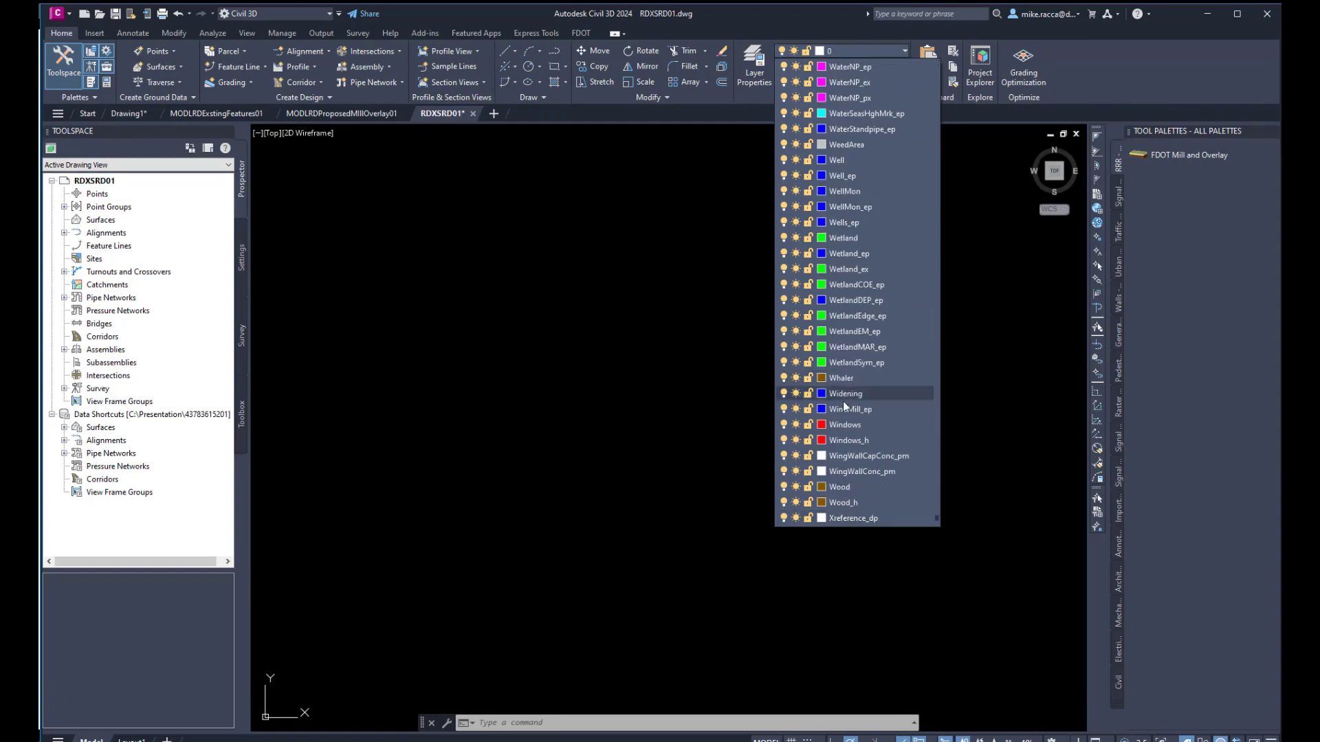
pyautogui.click(835, 518)
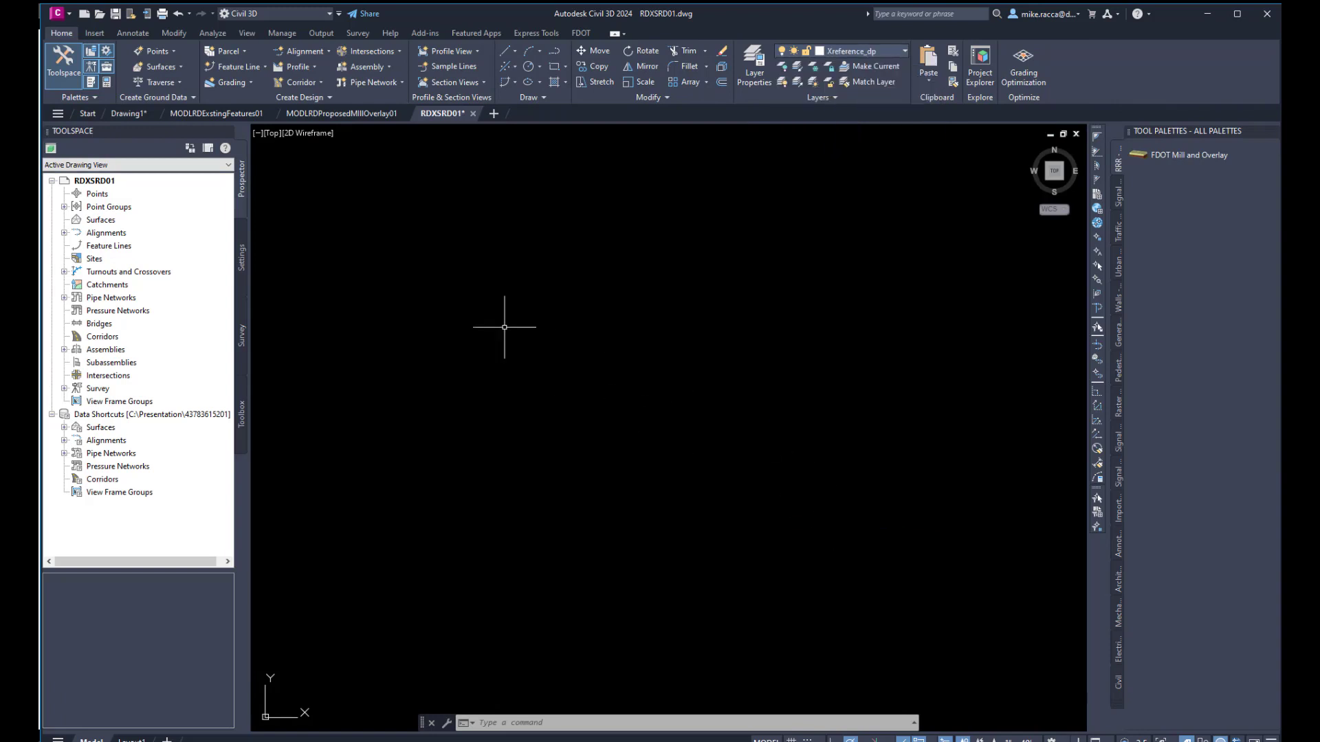
# Step: Attach MODLRDExstingFeatures01.dwg and MODLRDProposedMillOverlay01.dwg as external references with relative paths and the Attachment reference type
pyautogui.click(93, 33)
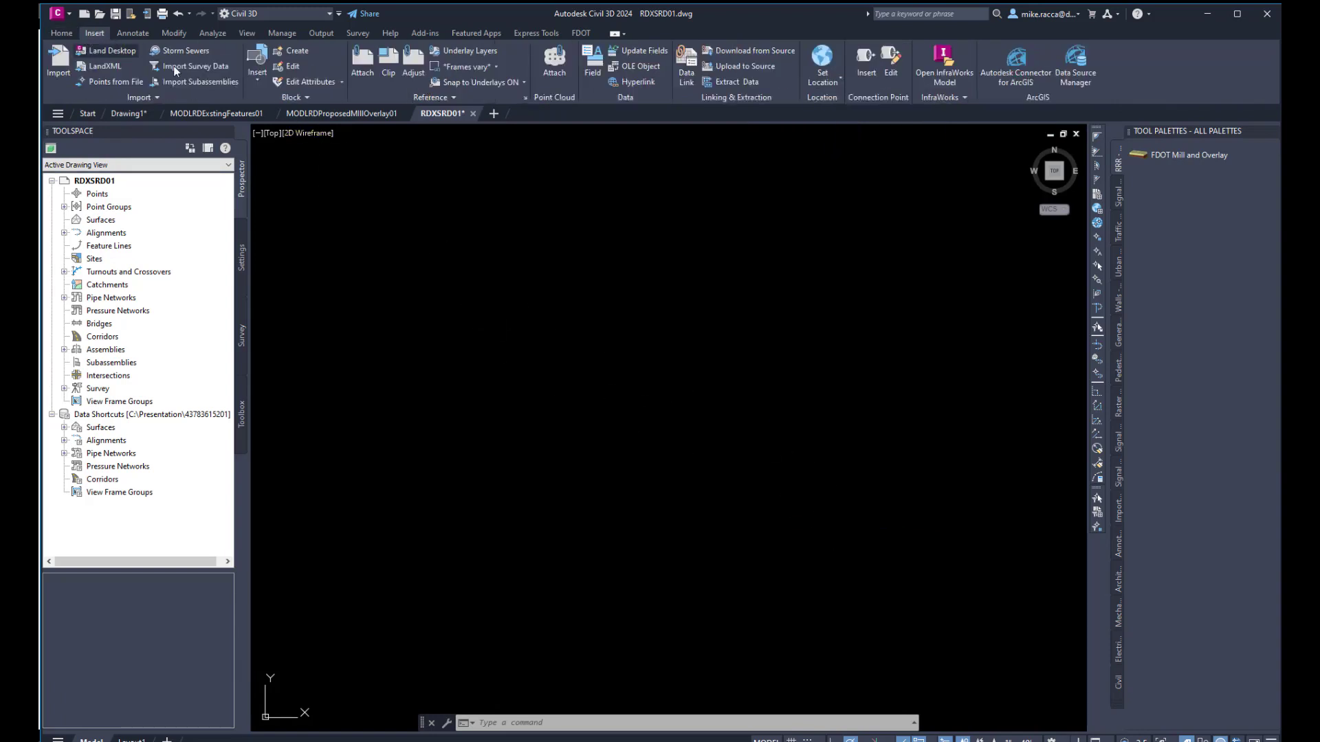
pyautogui.click(526, 98)
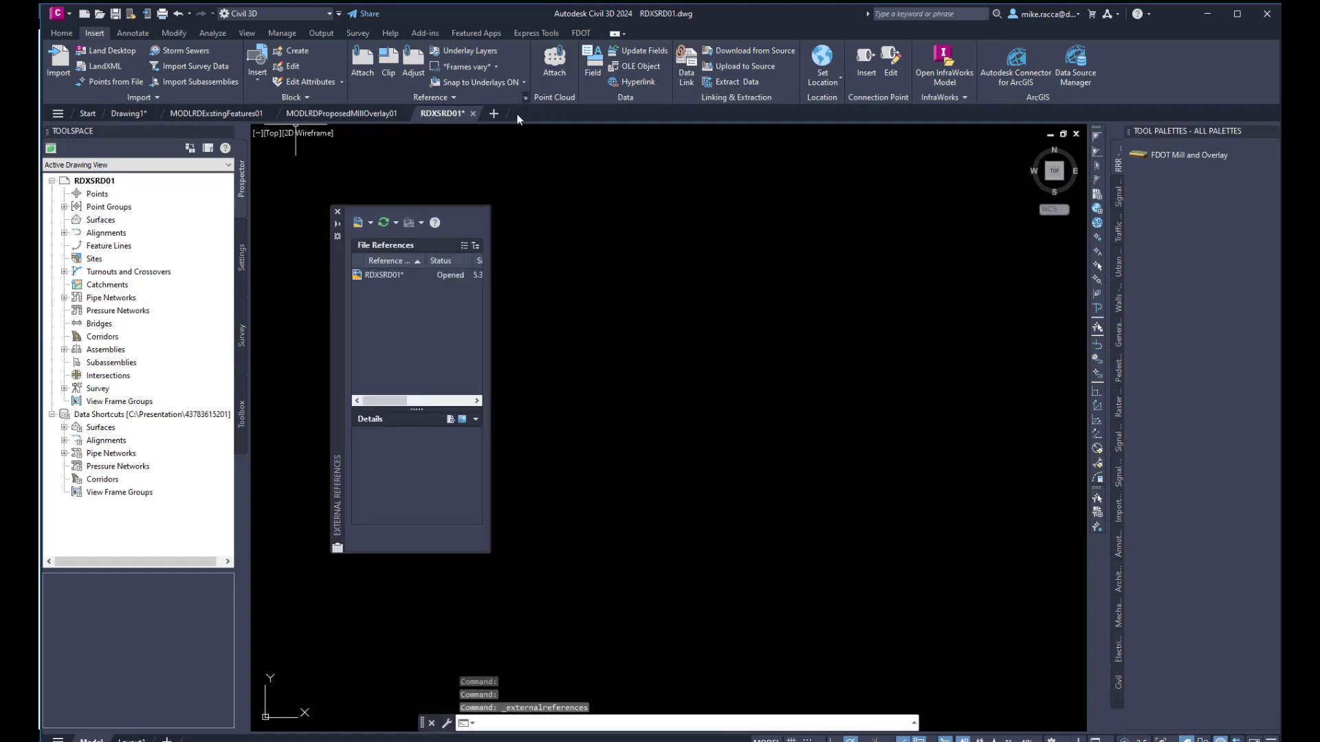
pyautogui.click(371, 223)
pyautogui.click(398, 239)
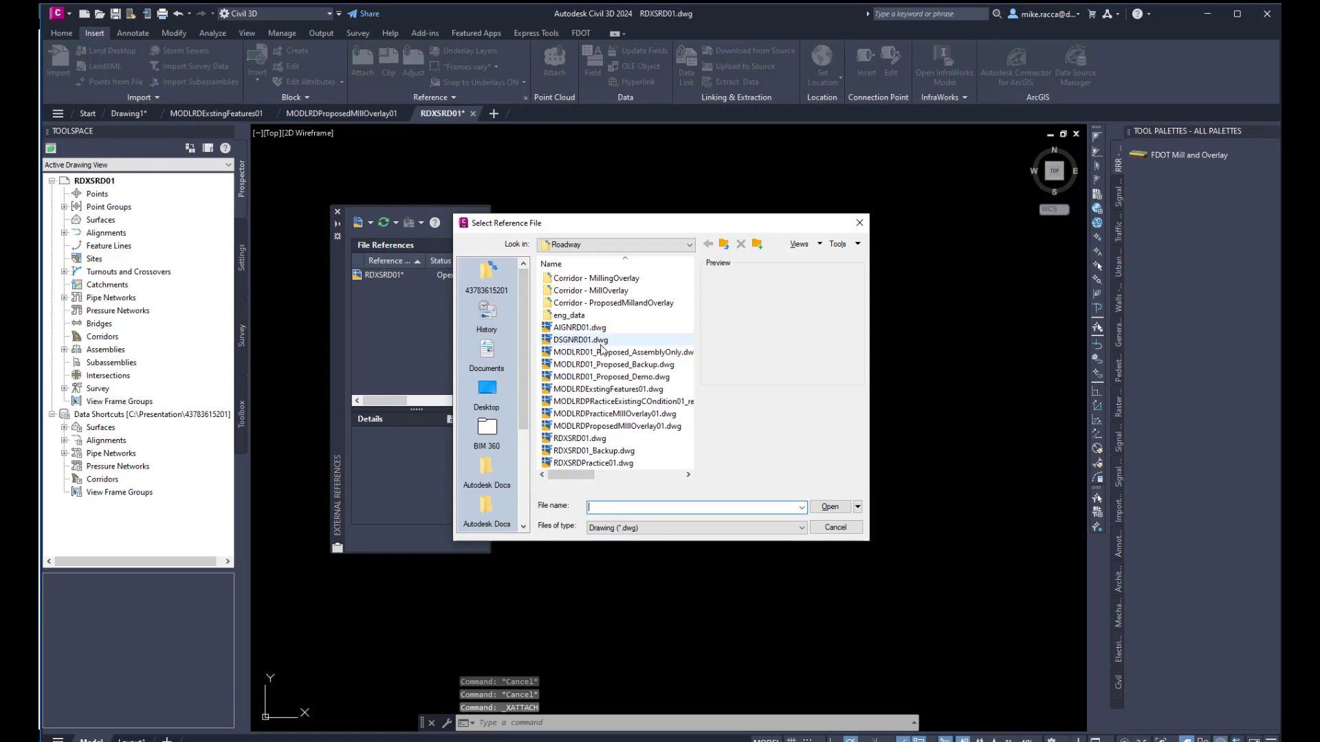
pyautogui.click(601, 429)
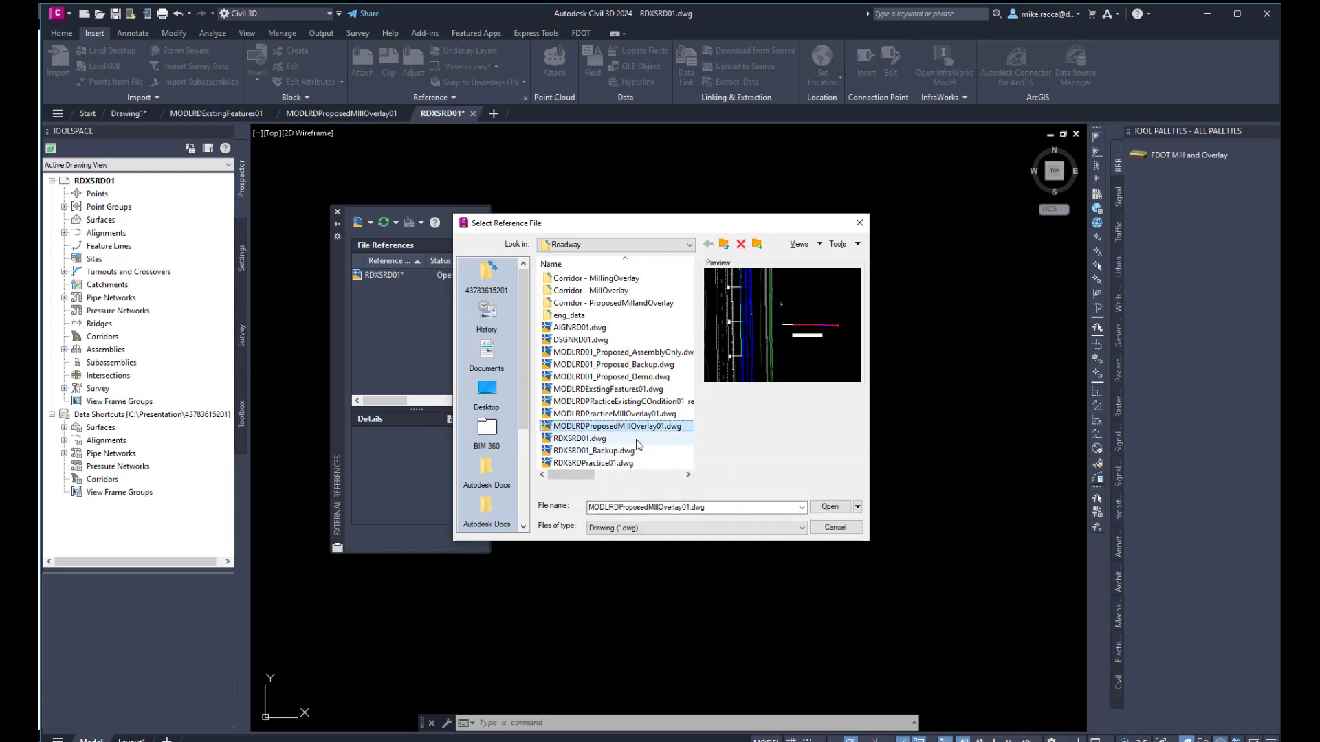
pyautogui.keyDown('ctrl'); pyautogui.click(605, 389); pyautogui.keyUp('ctrl')
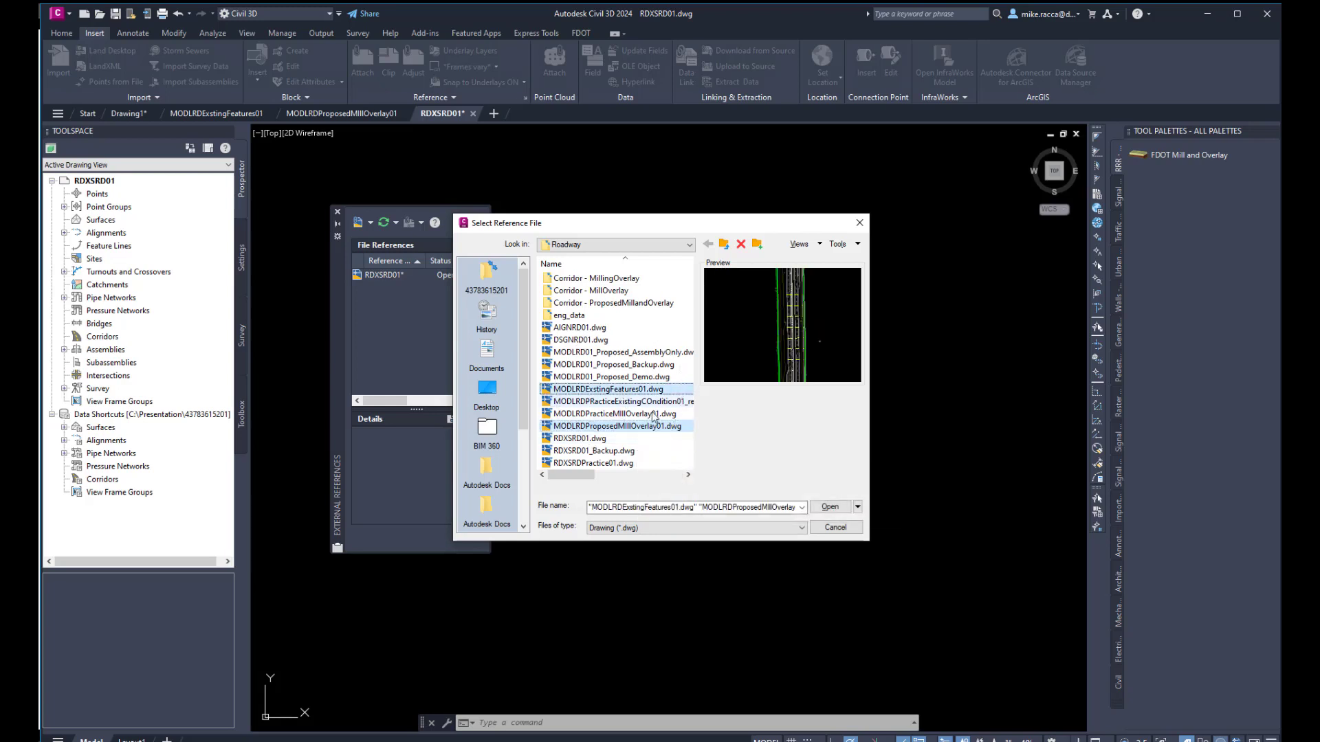
pyautogui.click(825, 507)
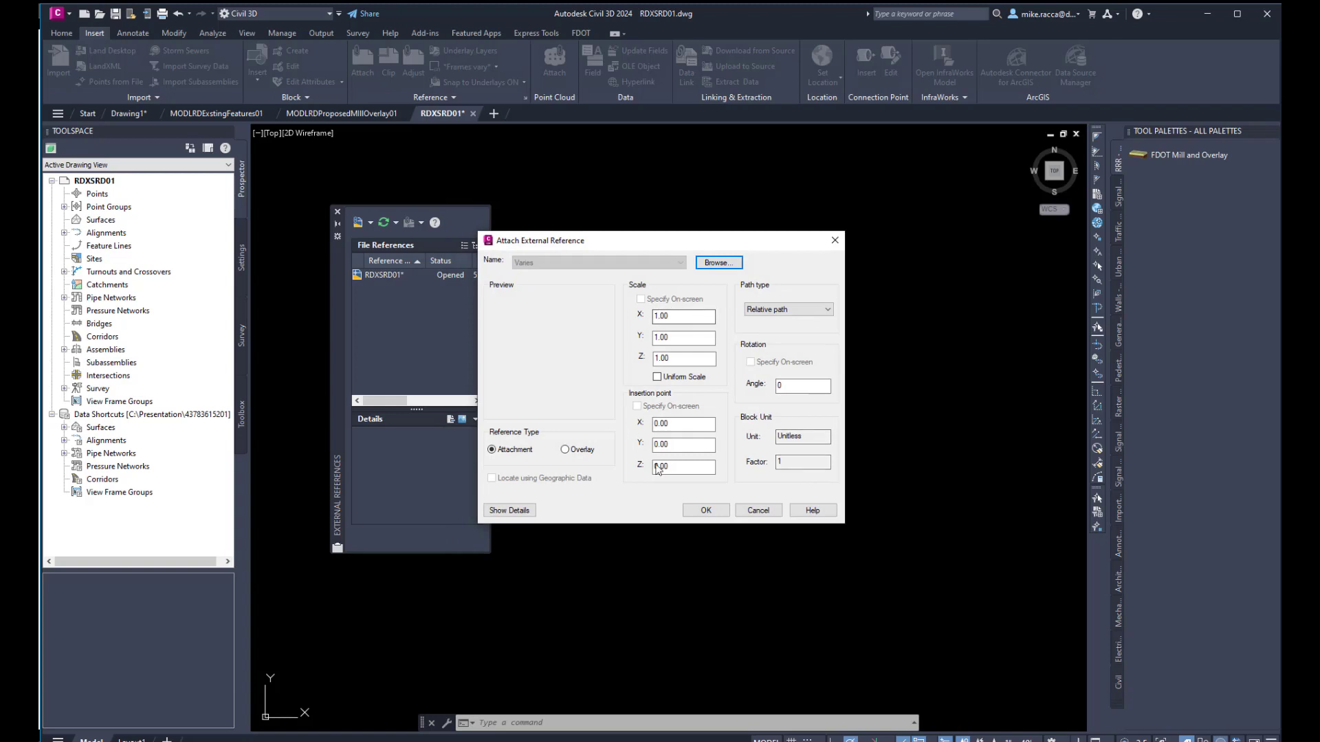
pyautogui.click(719, 510)
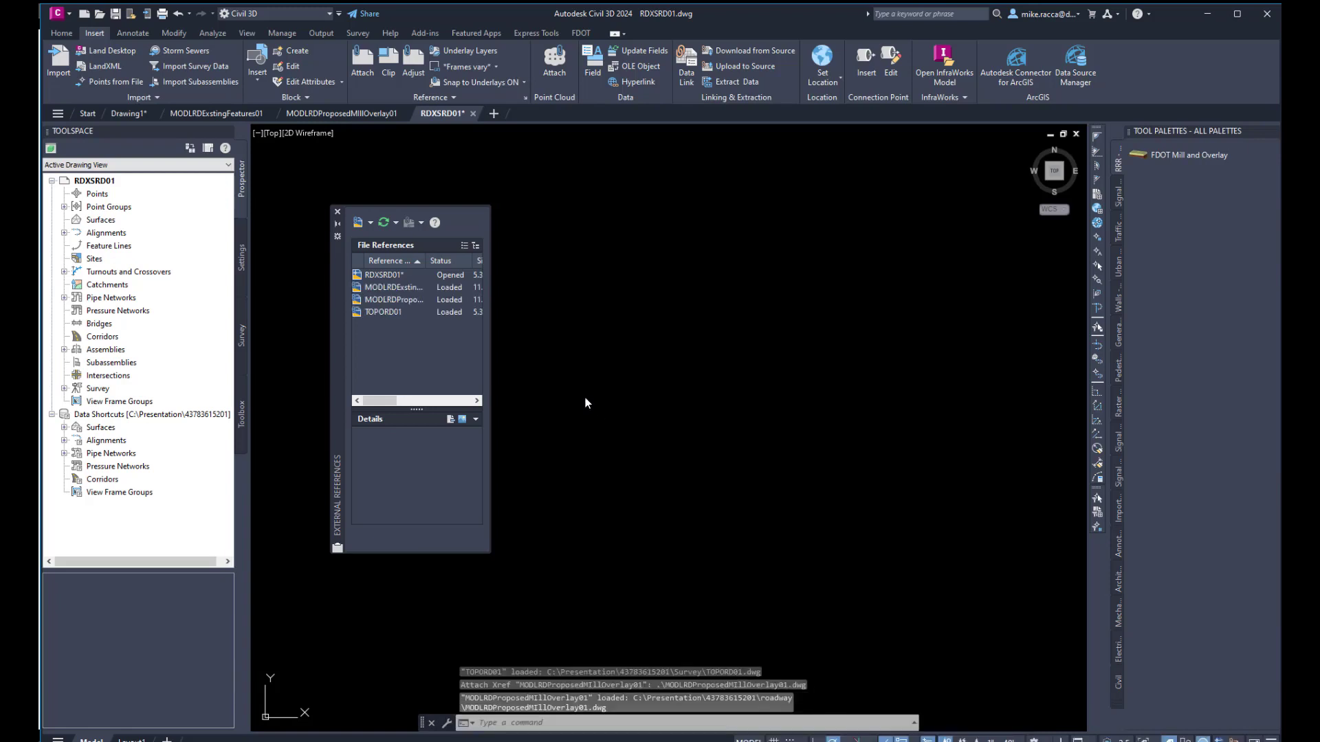
# Step: Zoom to the drawing extents and examine the referenced roadway and corridor linework in plan view
pyautogui.middleClick(616, 416)
pyautogui.middleClick(616, 416)
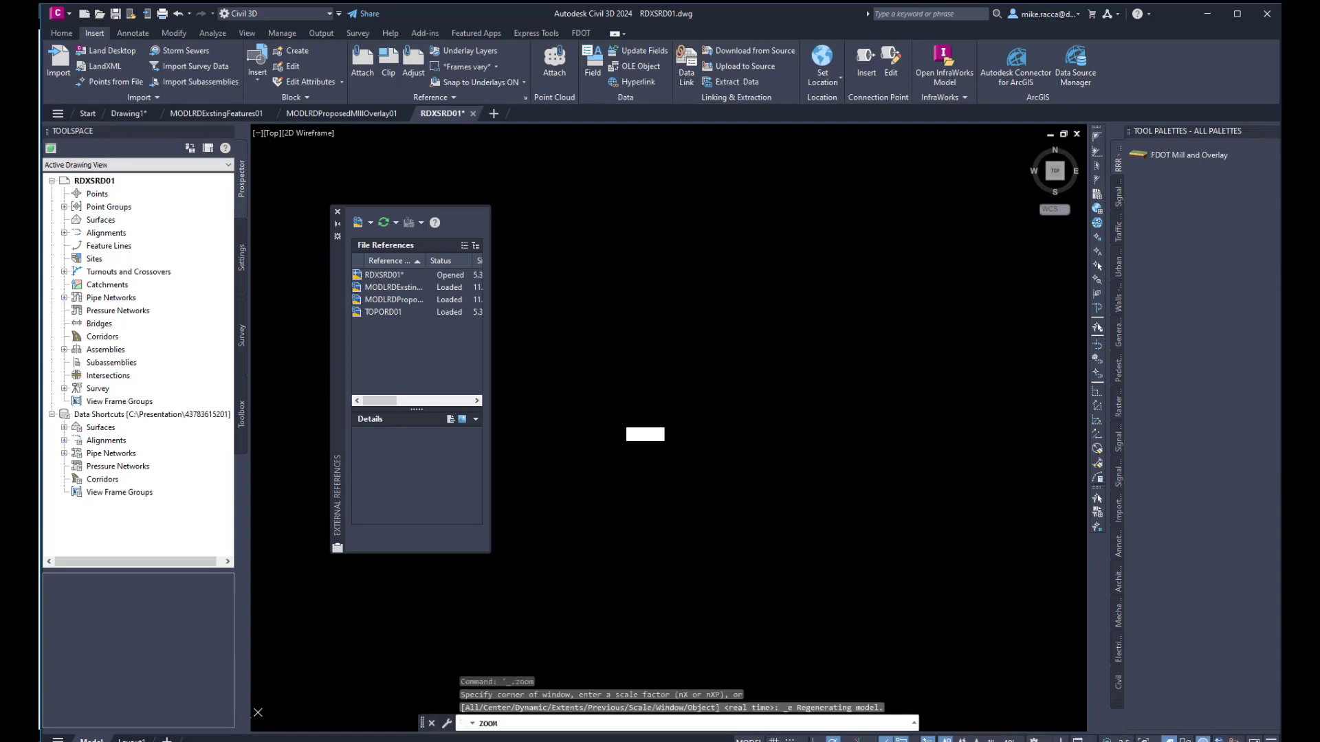
pyautogui.scroll(2, 667, 527)
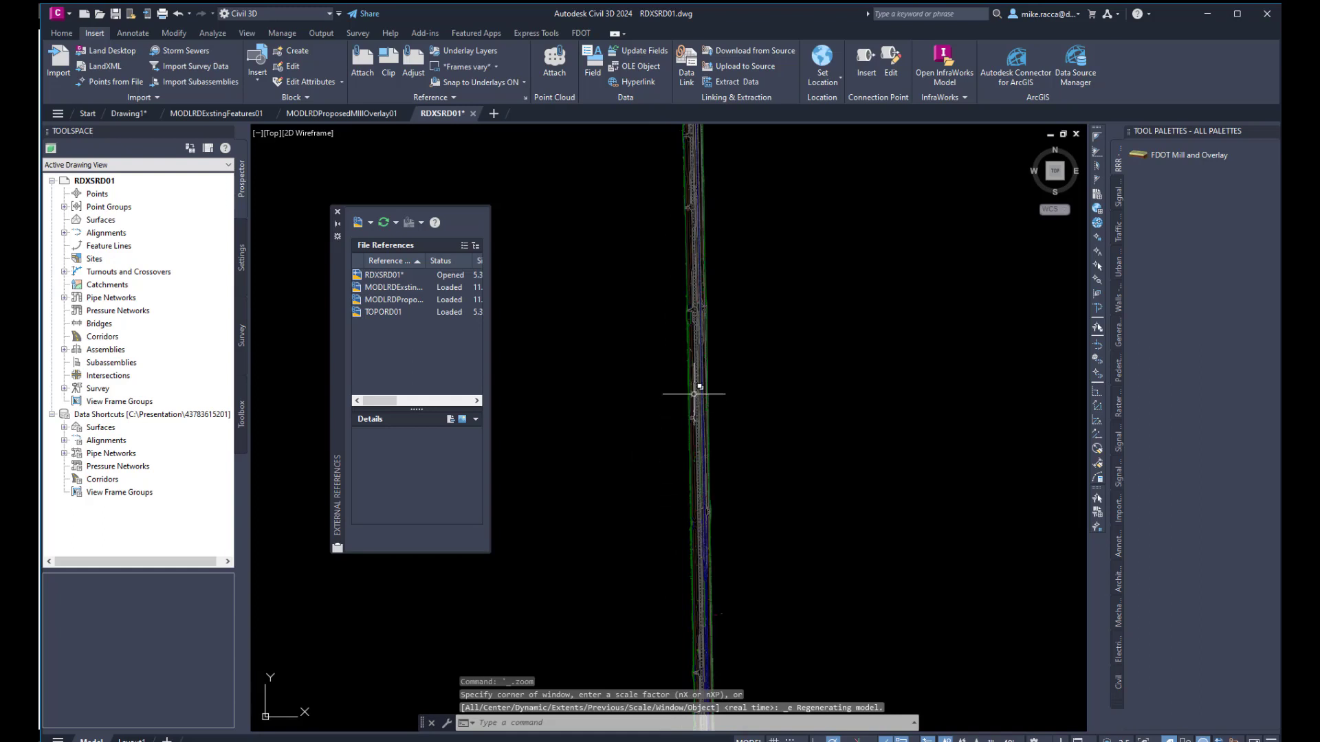
pyautogui.scroll(3, 701, 375)
pyautogui.moveTo(704, 368)
pyautogui.mouseDown(button='middle')
pyautogui.moveTo(707, 406)
pyautogui.moveTo(707, 286)
pyautogui.mouseUp(button='middle')
pyautogui.scroll(-2, 707, 286)
pyautogui.moveTo(737, 524)
pyautogui.mouseDown(button='middle')
pyautogui.moveTo(698, 265)
pyautogui.moveTo(725, 427)
pyautogui.moveTo(681, 424)
pyautogui.moveTo(730, 442)
pyautogui.mouseUp(button='middle')
pyautogui.scroll(5, 715, 424)
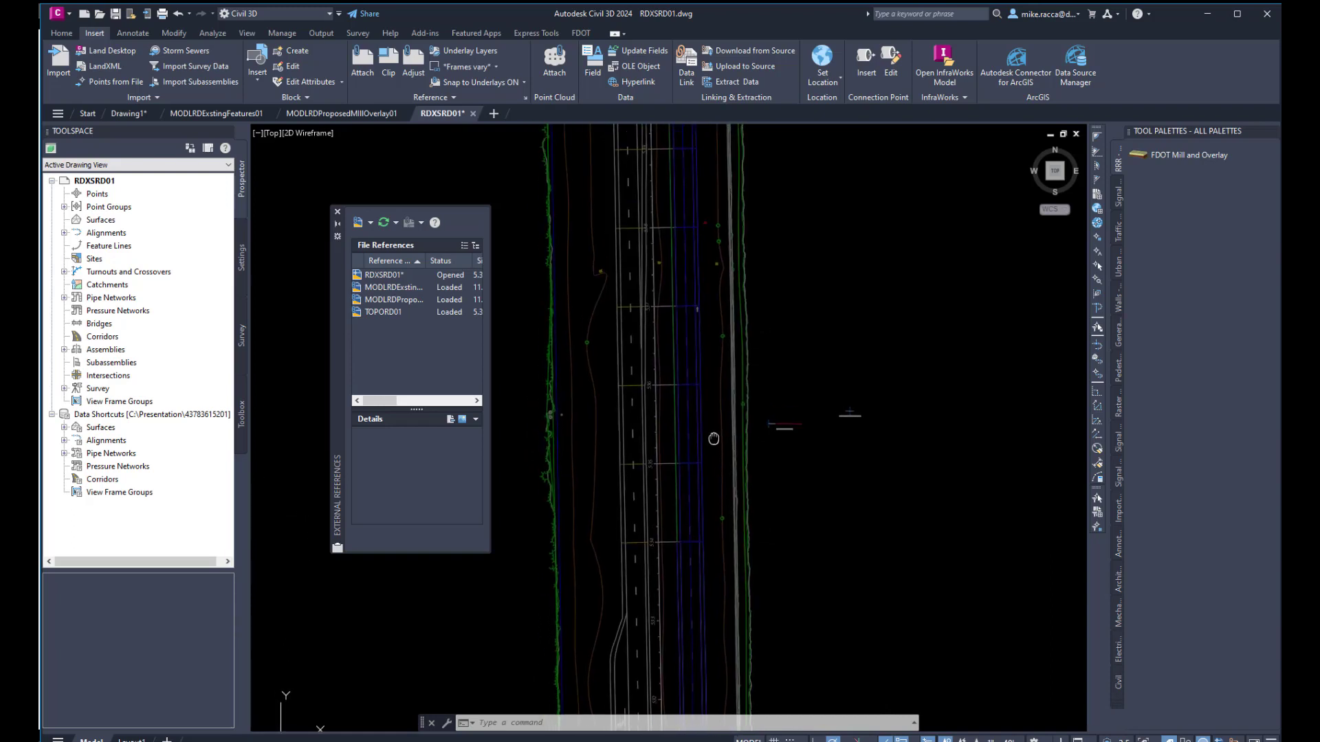
pyautogui.scroll(-2, 667, 407)
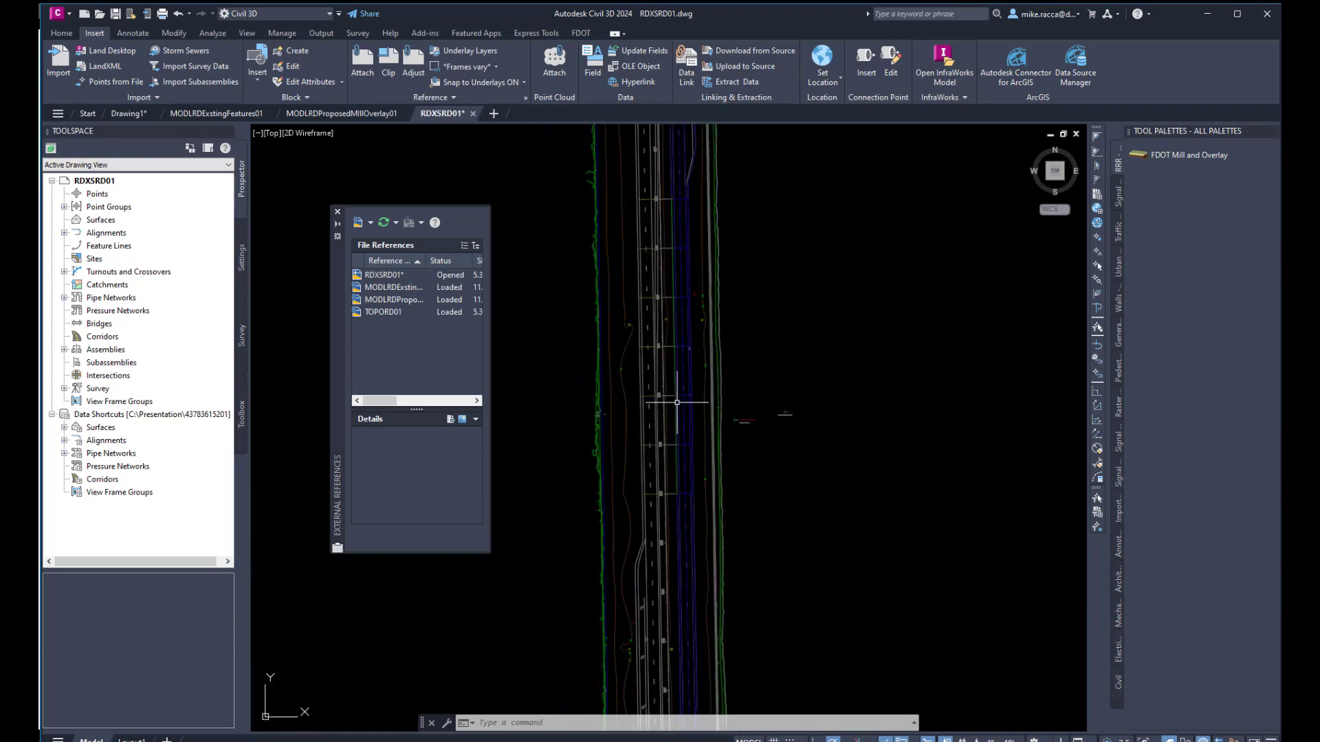
# Step: Close the External References palette to clear the view of the referenced roadway
pyautogui.moveTo(679, 398); pyautogui.dragTo(652, 457, button='middle')
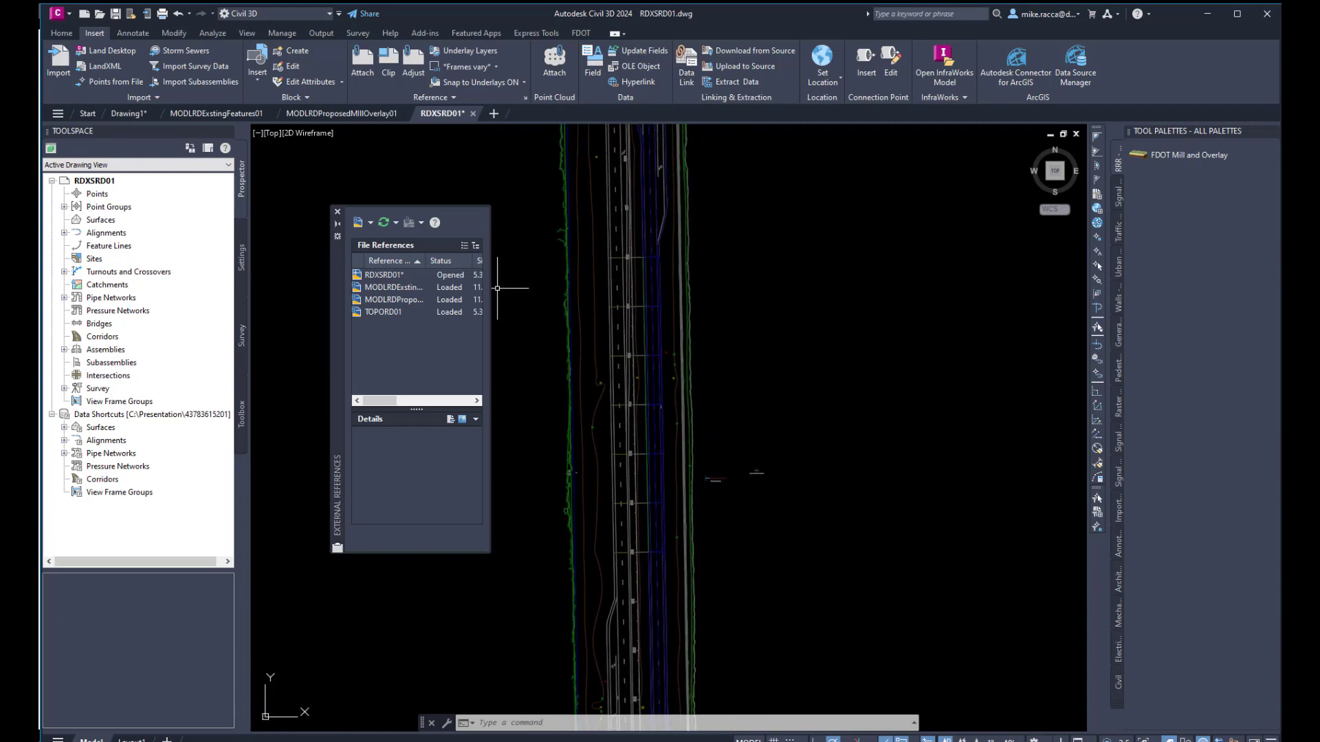
pyautogui.click(336, 211)
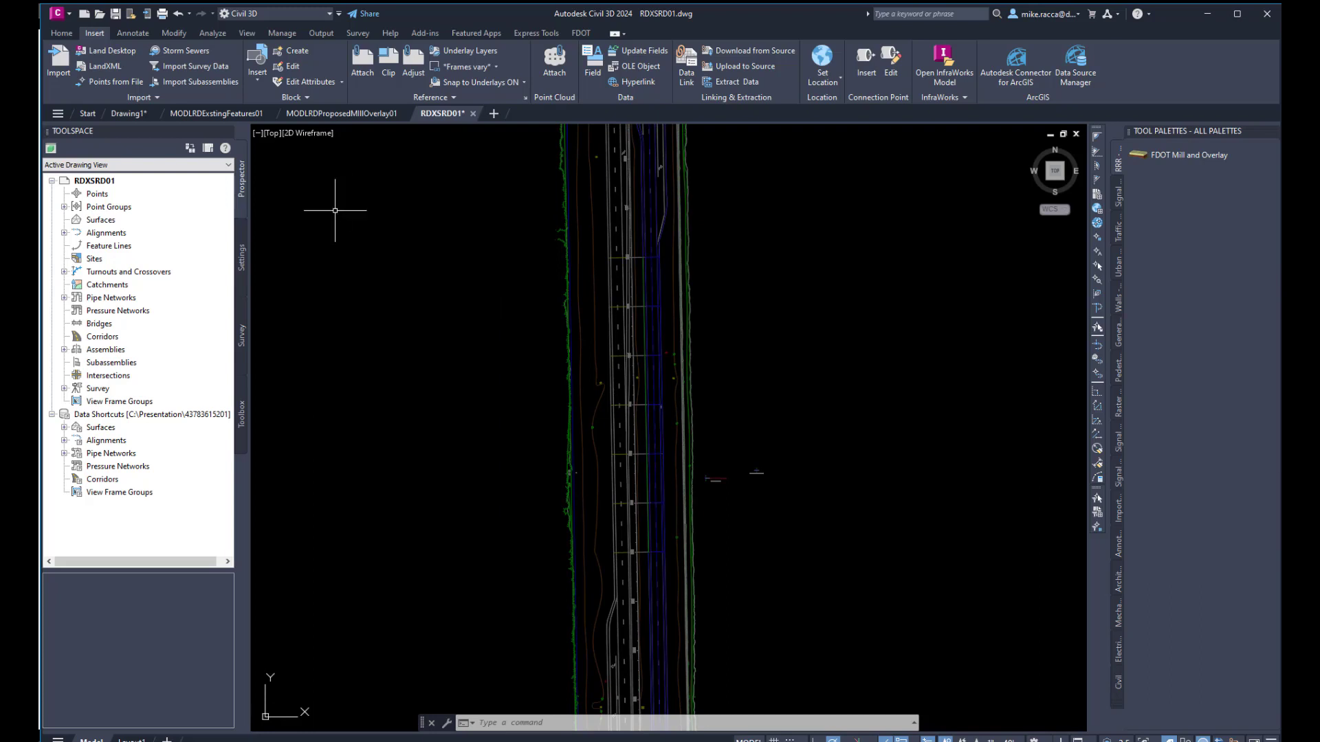
pyautogui.click(64, 33)
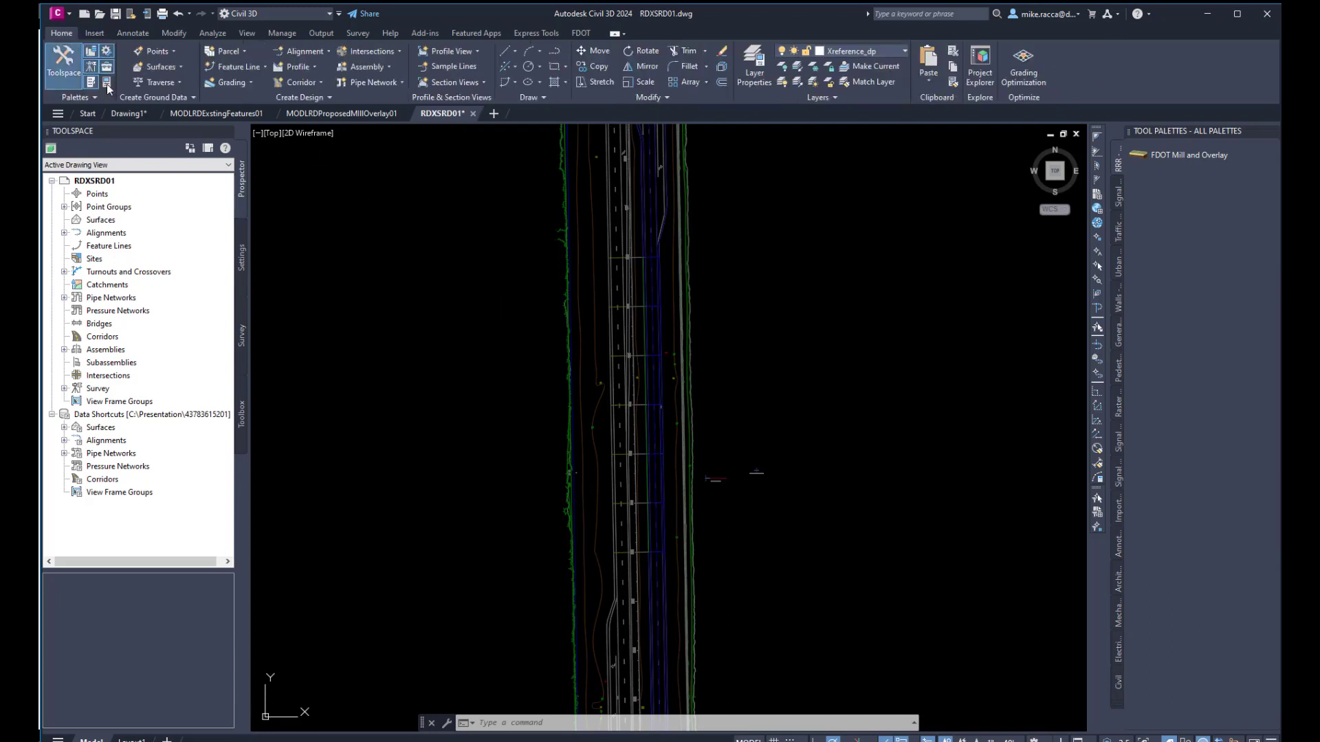
pyautogui.click(451, 66)
pyautogui.press('Escape')
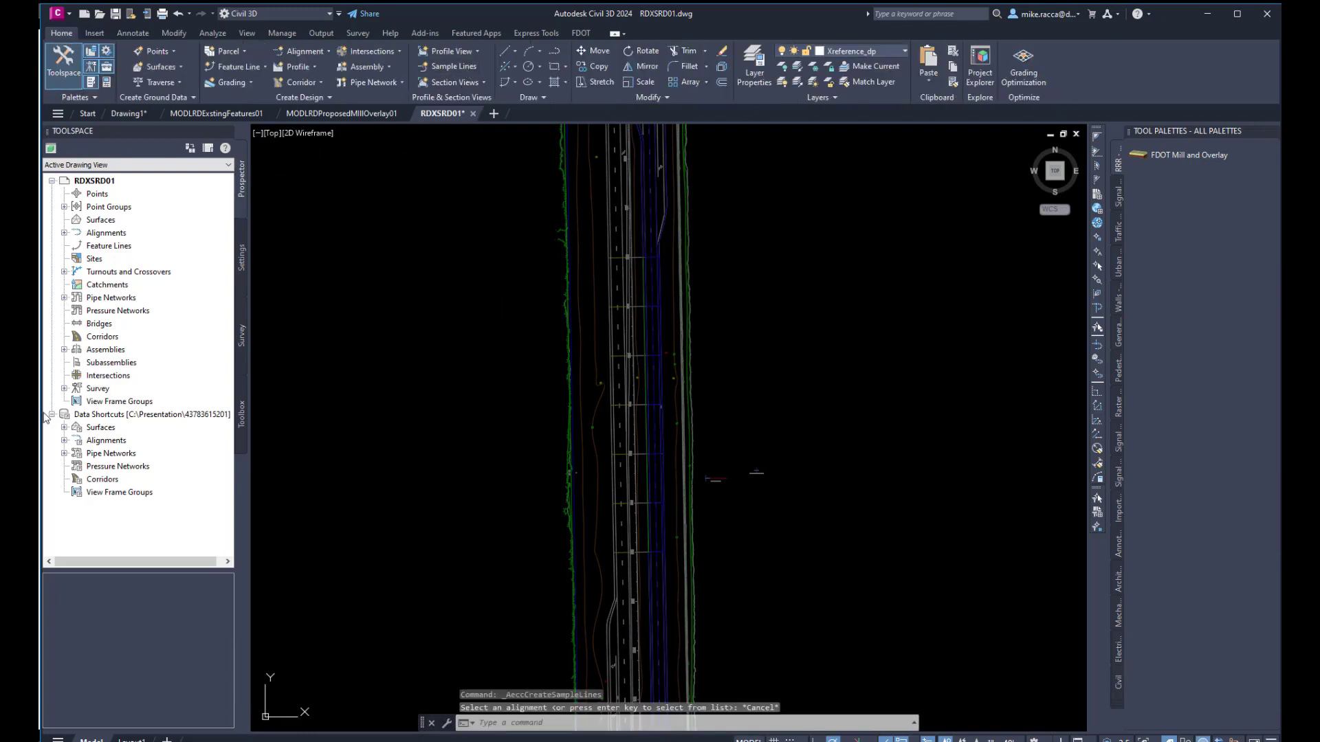
# Step: Create a data shortcut reference to the CLSR7 centerline alignment with the No Labels label set, and save the drawing
pyautogui.click(64, 441)
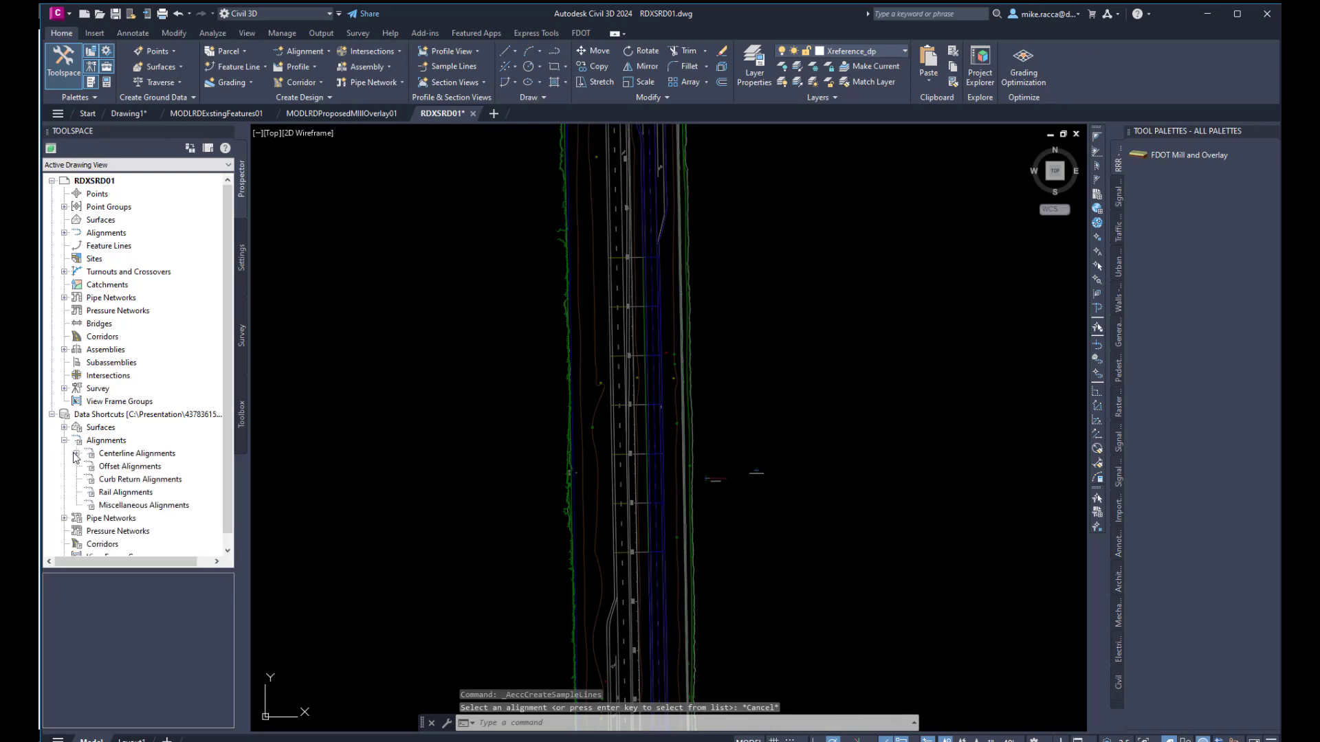
pyautogui.click(76, 455)
pyautogui.rightClick(146, 479)
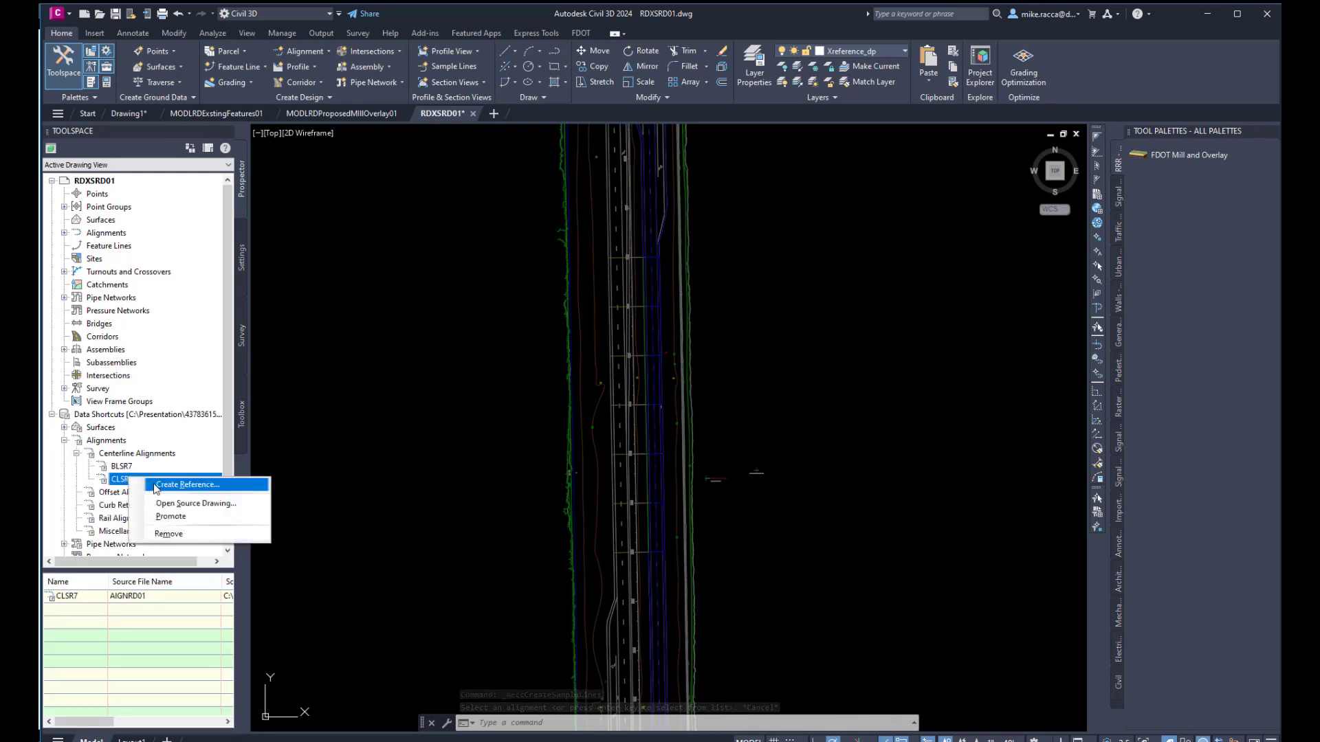
pyautogui.click(157, 486)
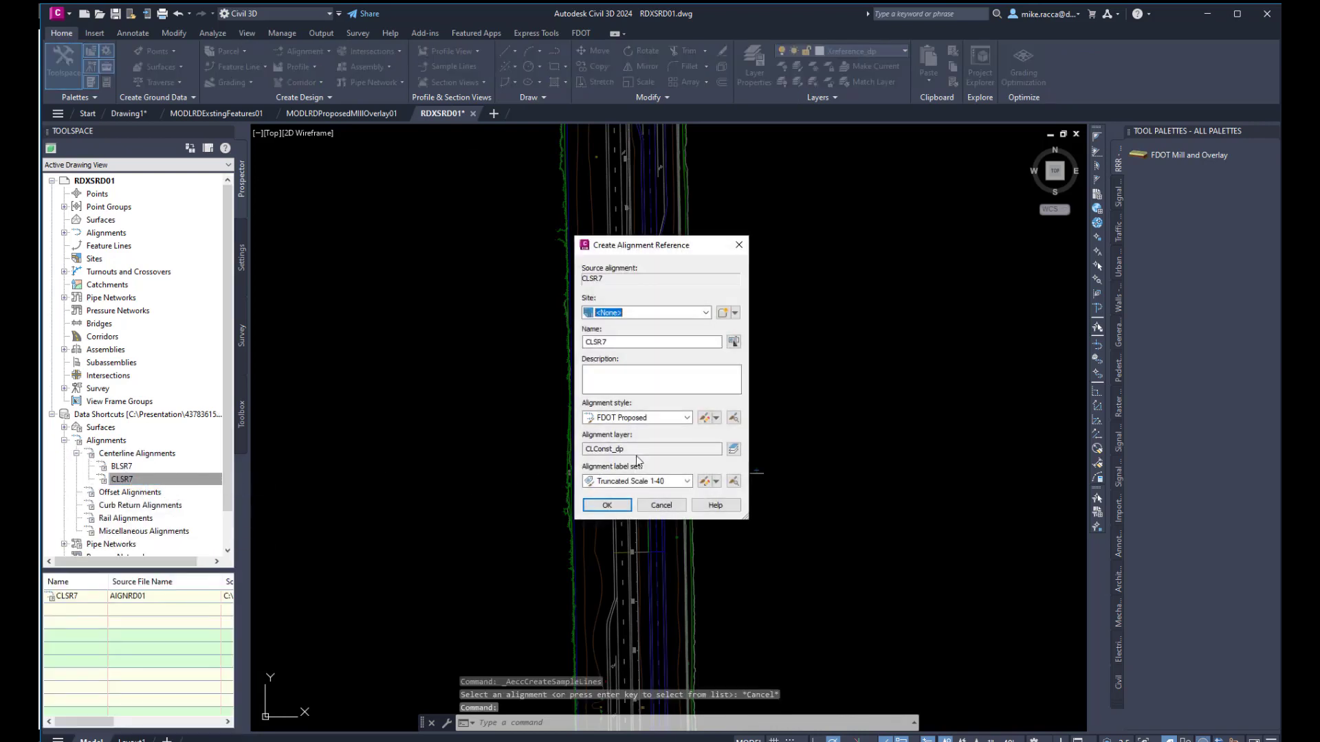
pyautogui.click(686, 482)
pyautogui.click(643, 494)
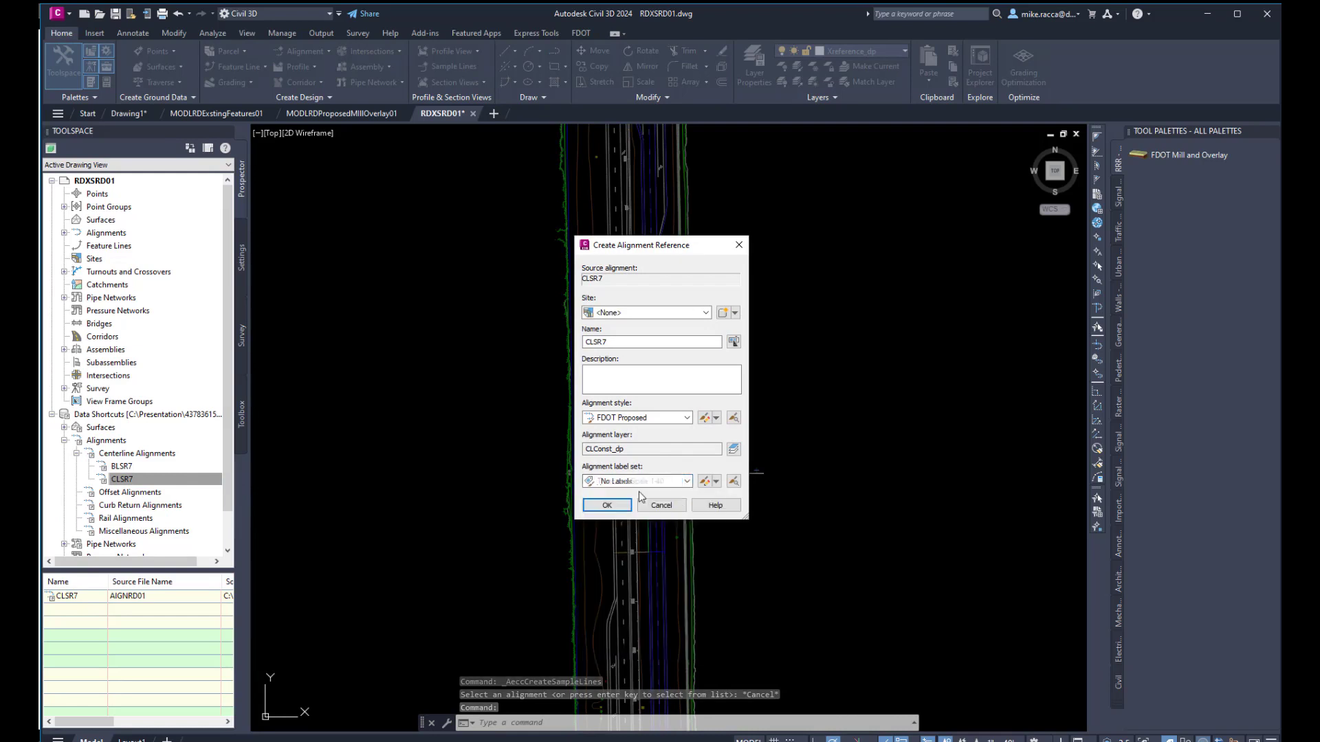
pyautogui.click(616, 503)
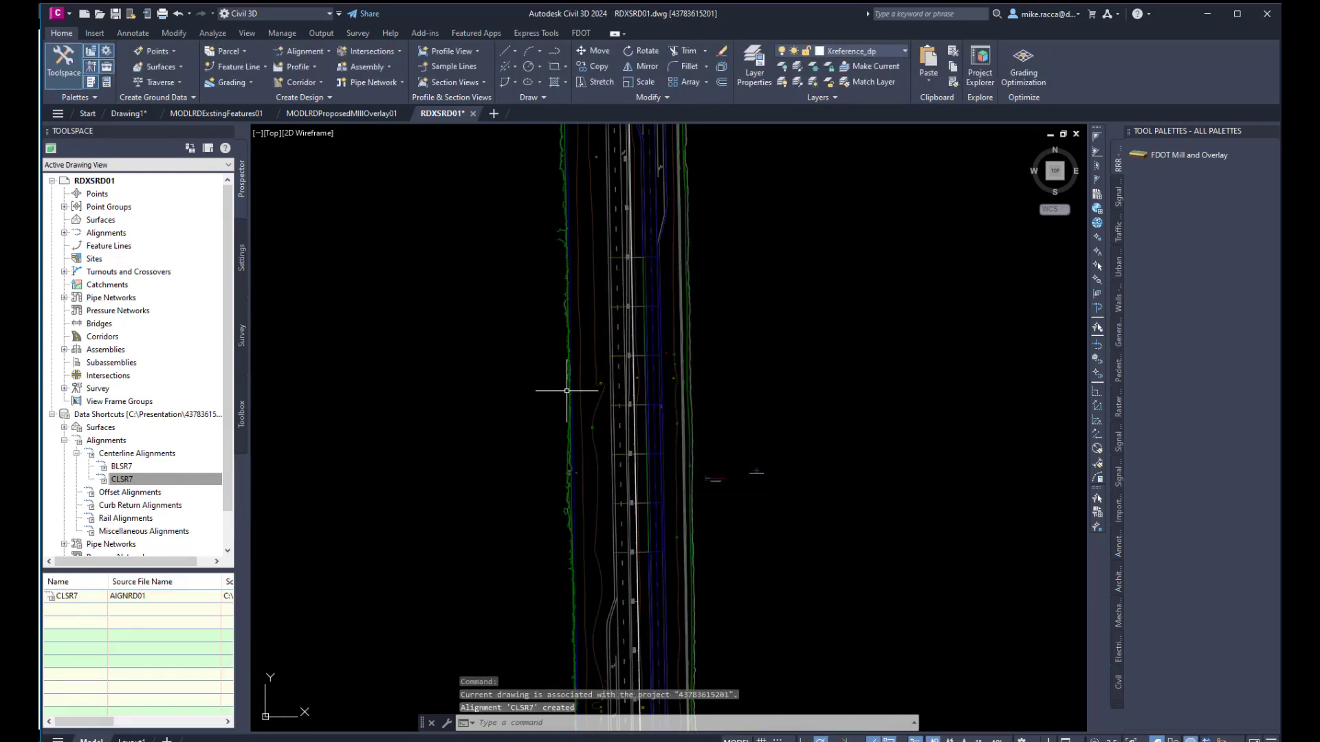
pyautogui.click(114, 15)
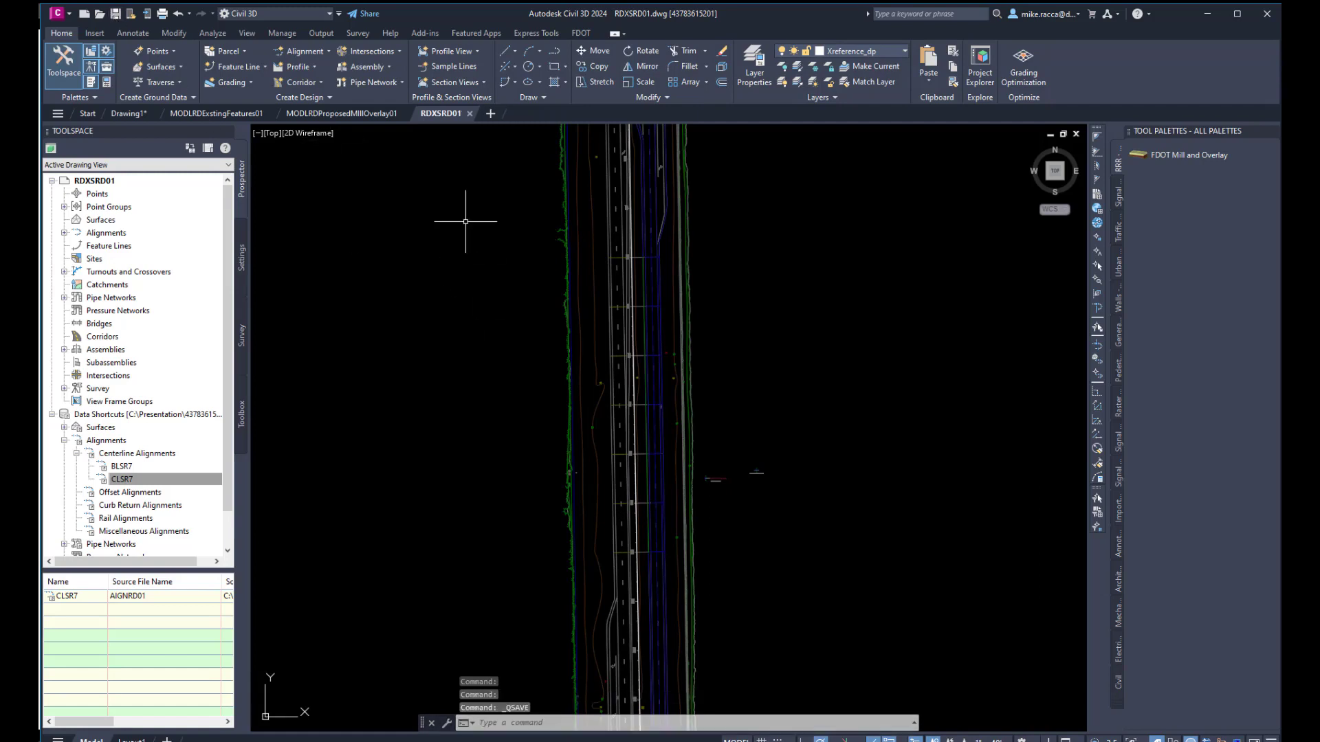
# Step: Start a sample line group on alignment CLSR7 and give the ExistingConditions corridor the FDOT XSection Existing code set style
pyautogui.click(460, 68)
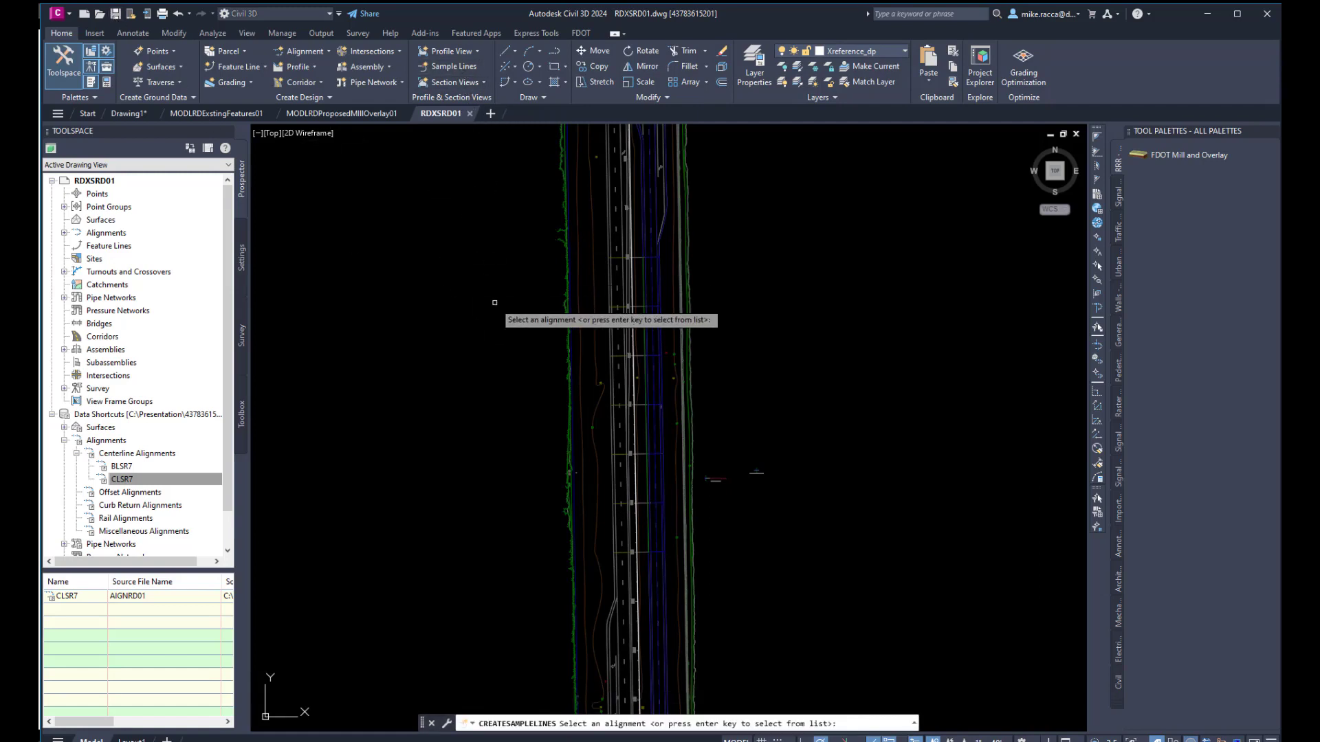
pyautogui.press('Return')
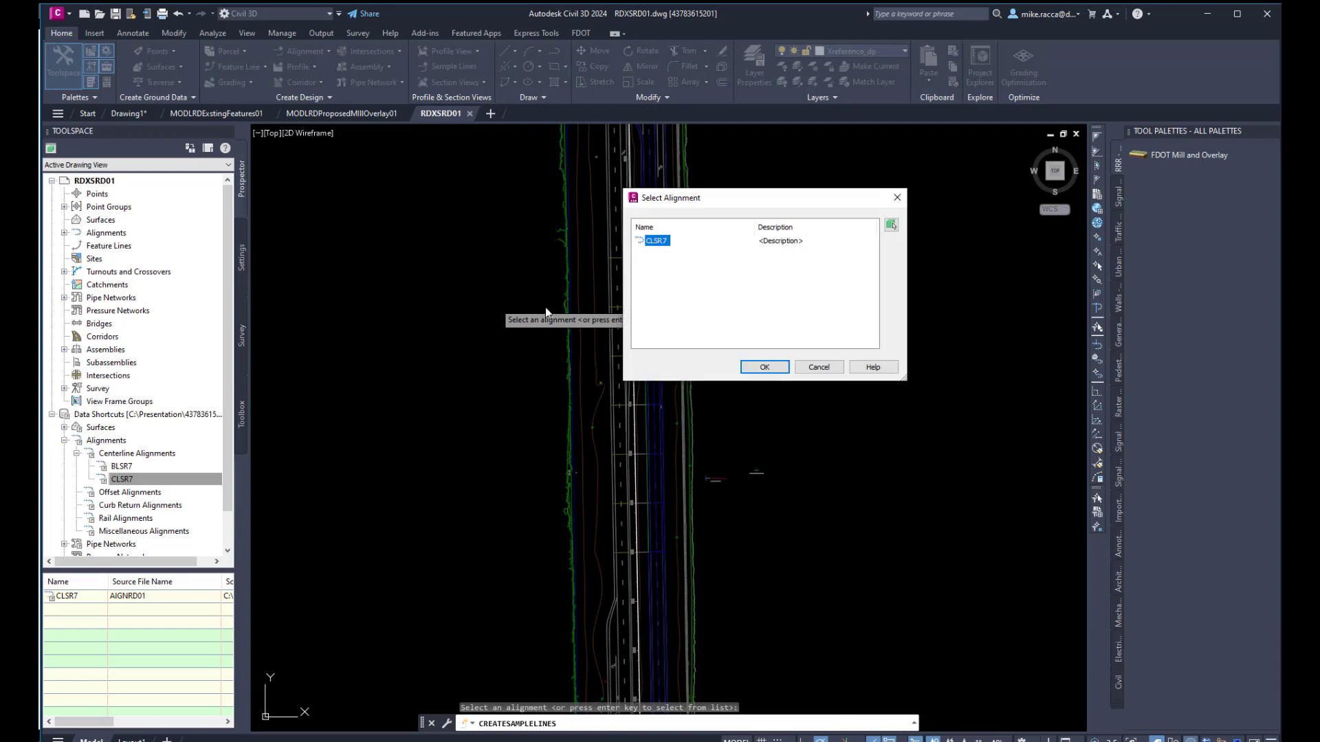
pyautogui.click(764, 367)
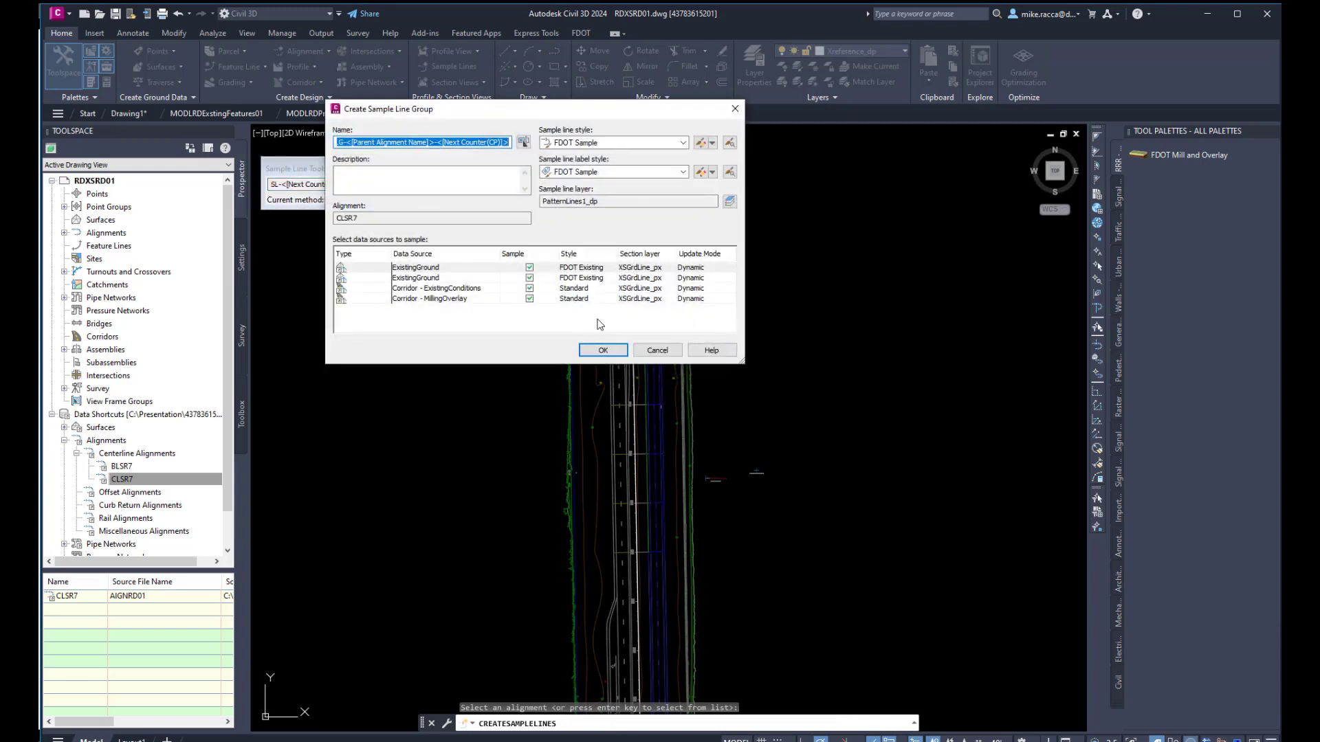
pyautogui.click(464, 289)
pyautogui.click(580, 292)
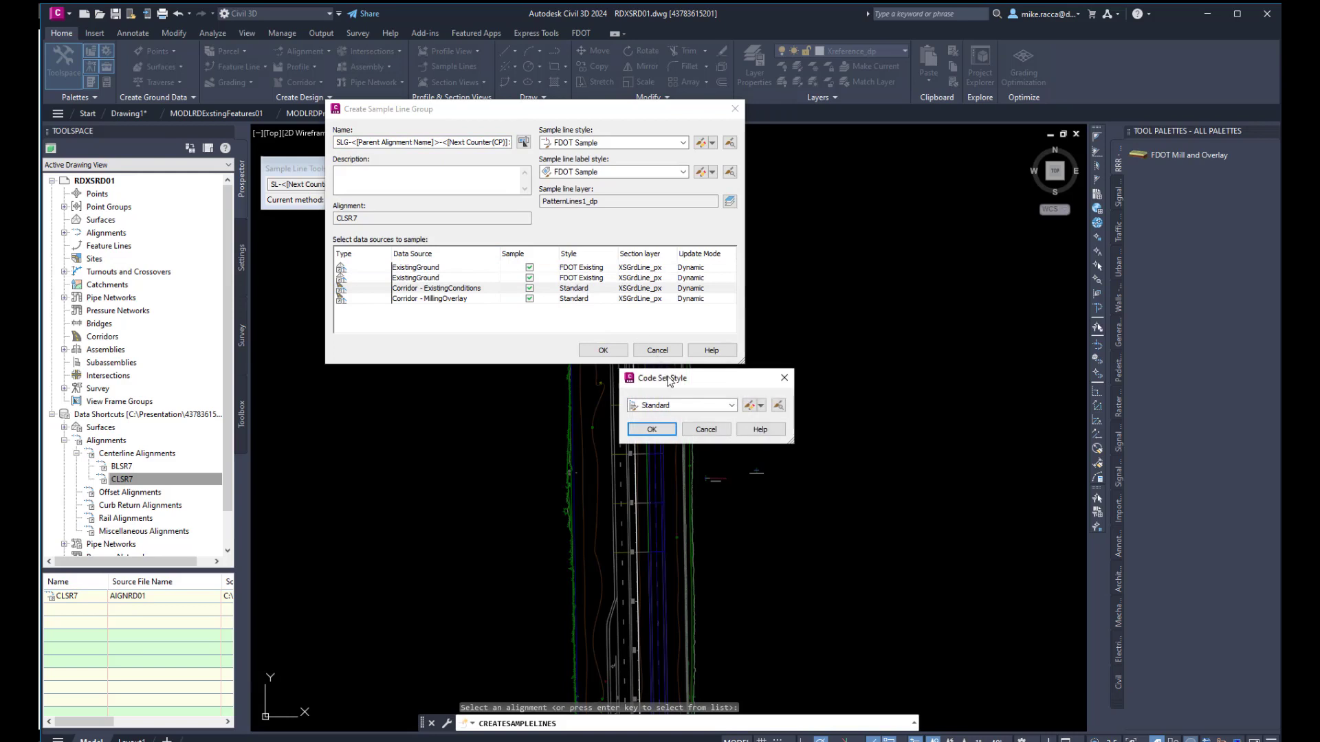
pyautogui.click(677, 407)
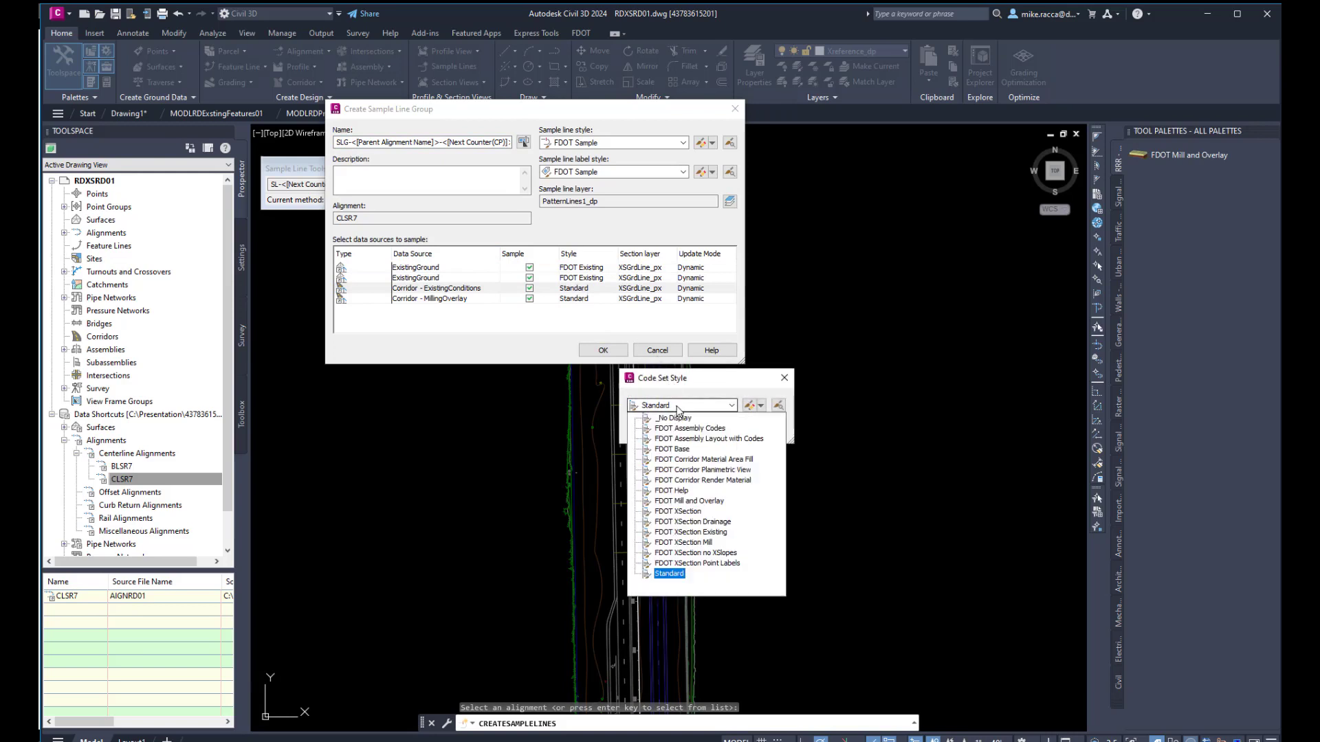
pyautogui.click(677, 533)
pyautogui.click(651, 431)
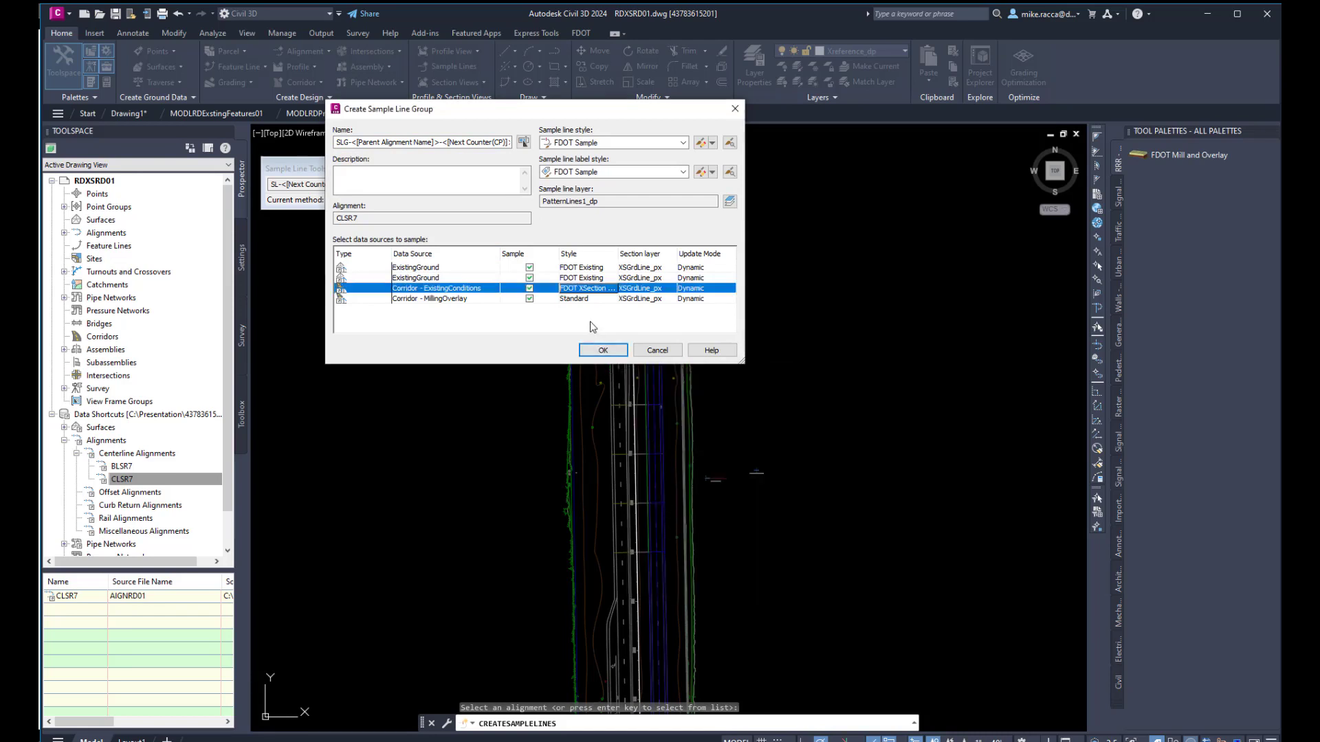
# Step: Assign the FDOT Mill and Overlay code set style to the MillingOverlay corridor and create the sample line group
pyautogui.click(577, 300)
pyautogui.click(577, 300)
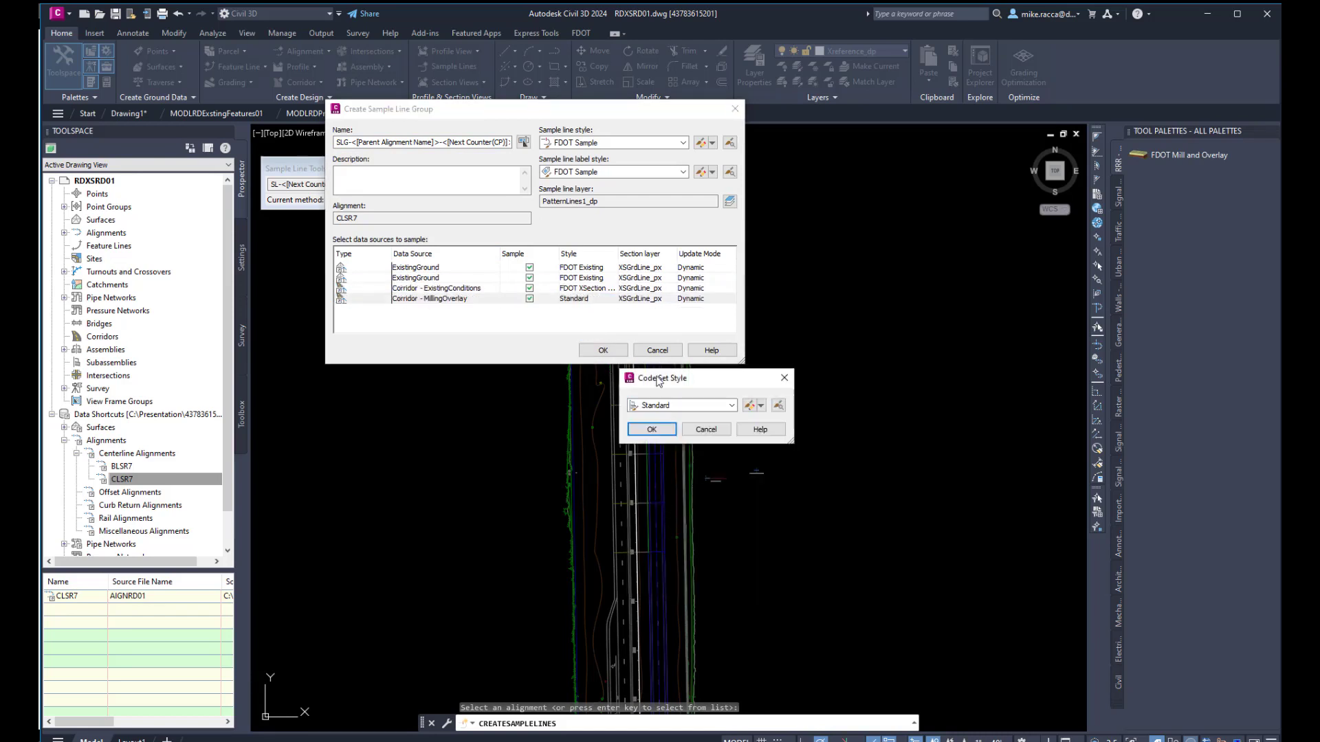
pyautogui.click(679, 406)
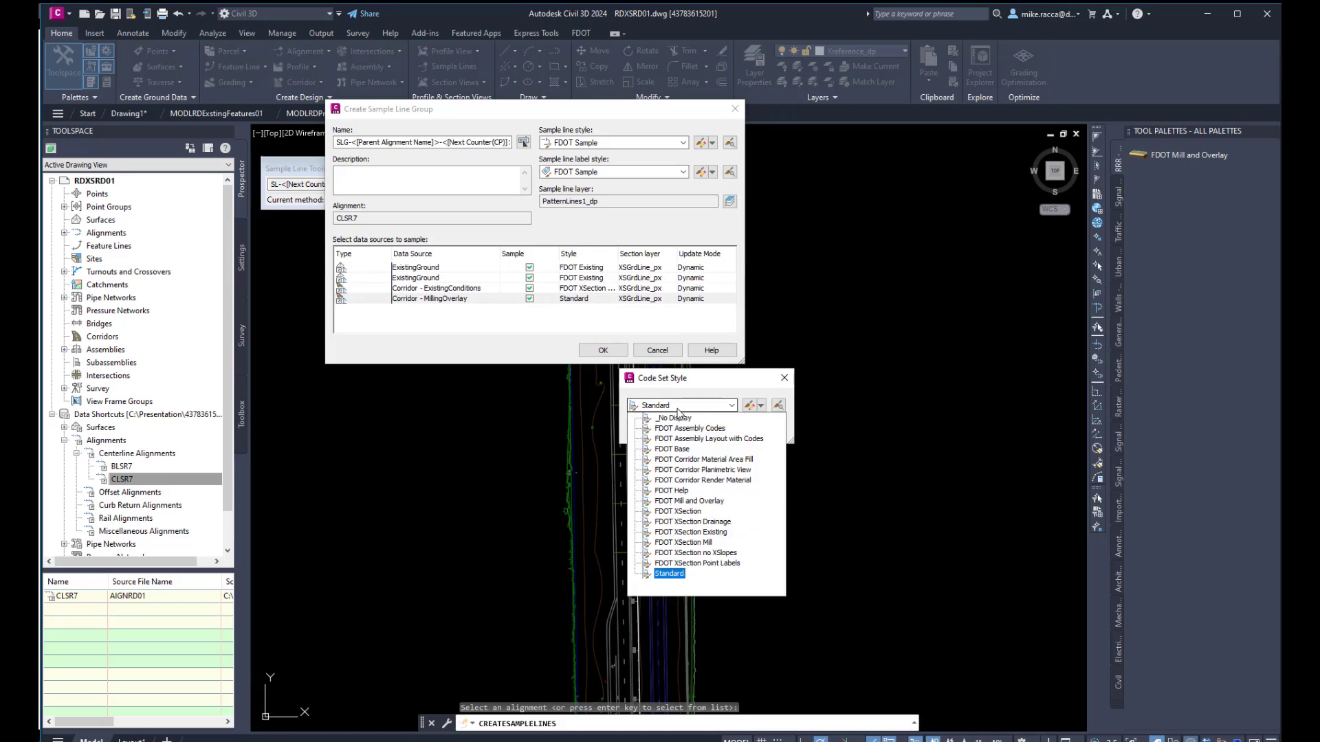
pyautogui.click(667, 503)
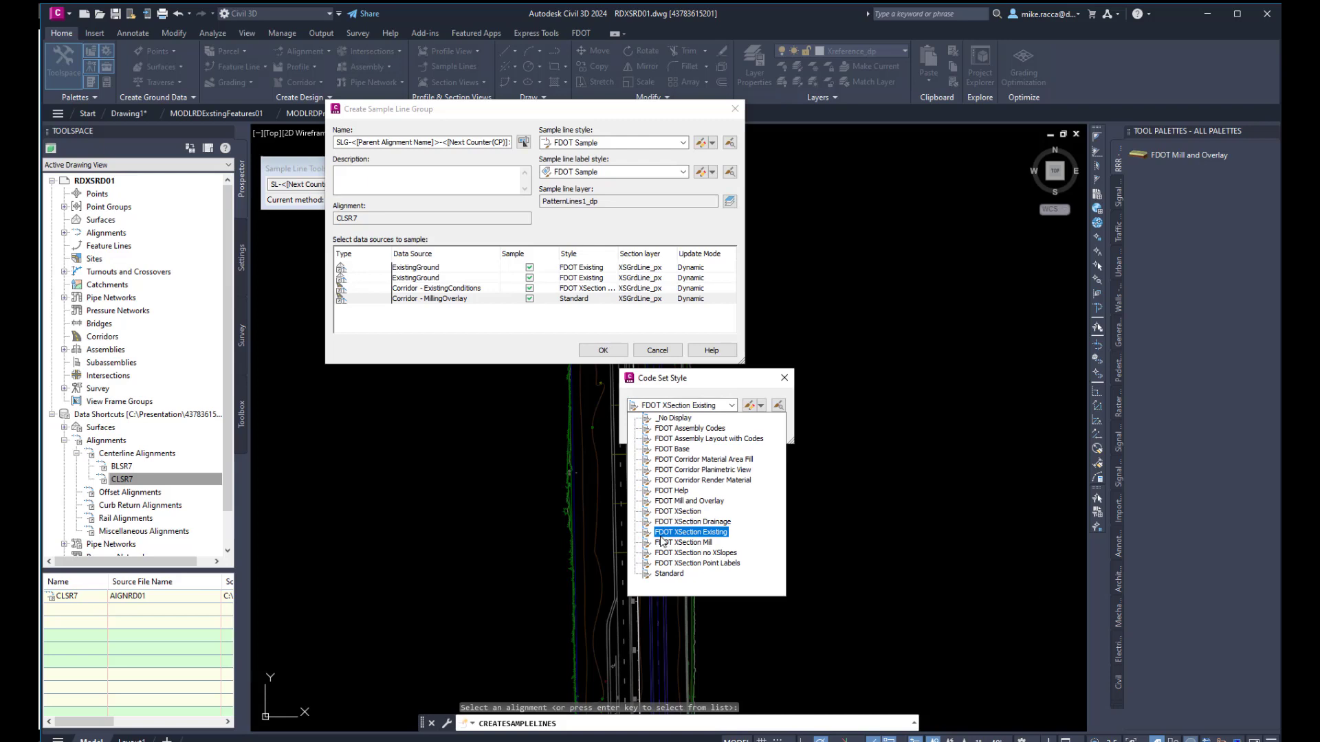
pyautogui.click(674, 502)
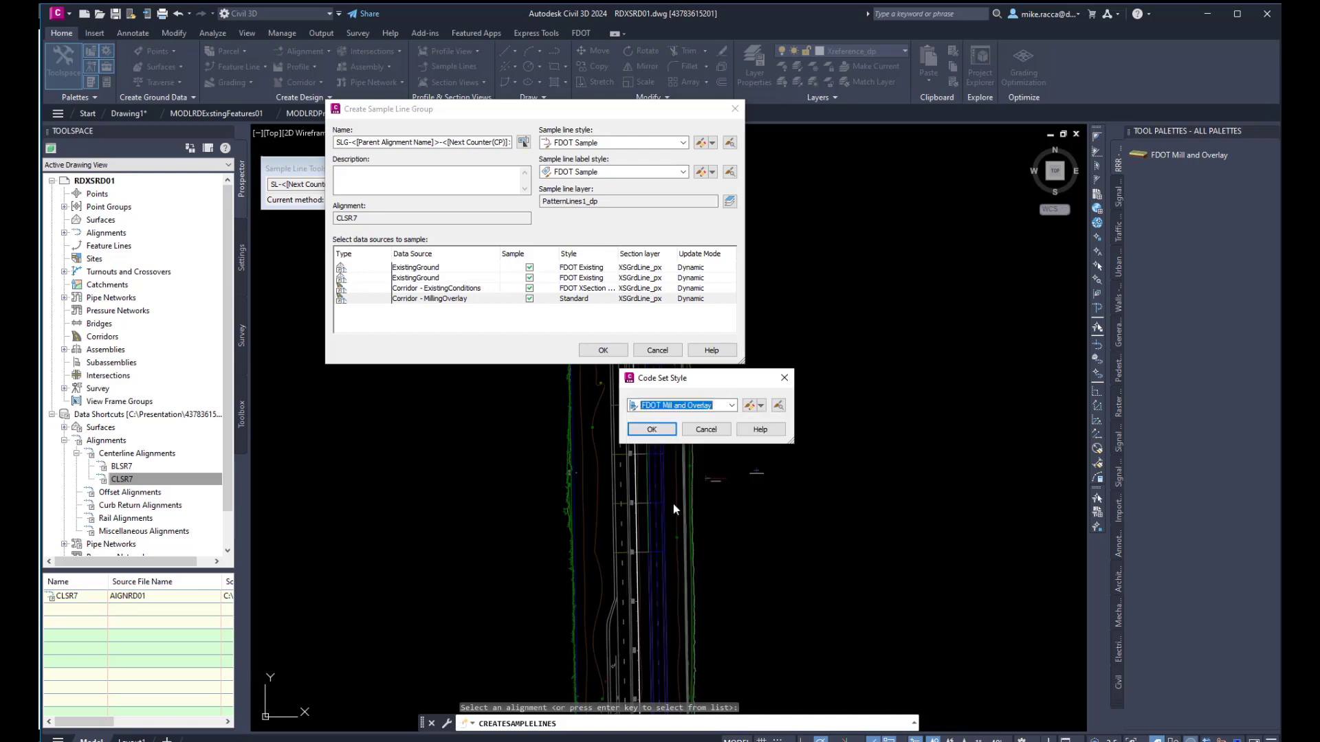
pyautogui.click(652, 430)
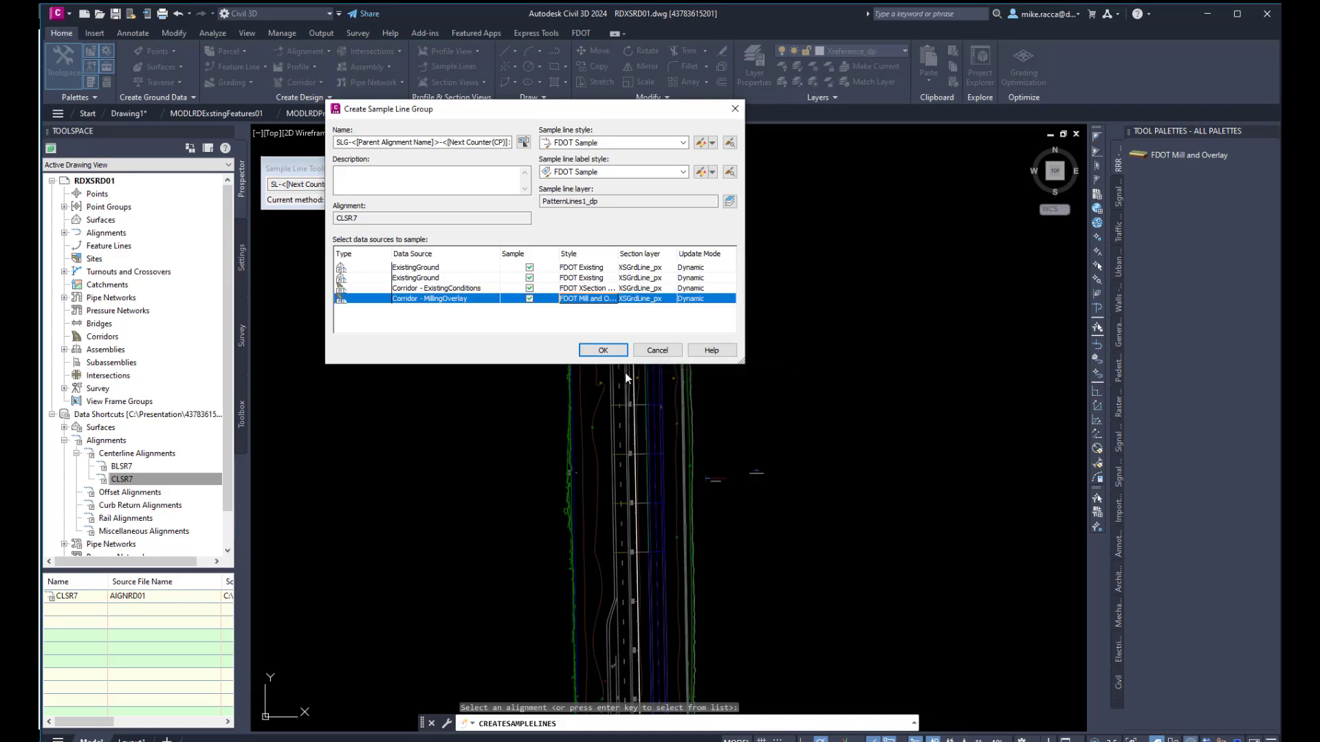
pyautogui.click(603, 351)
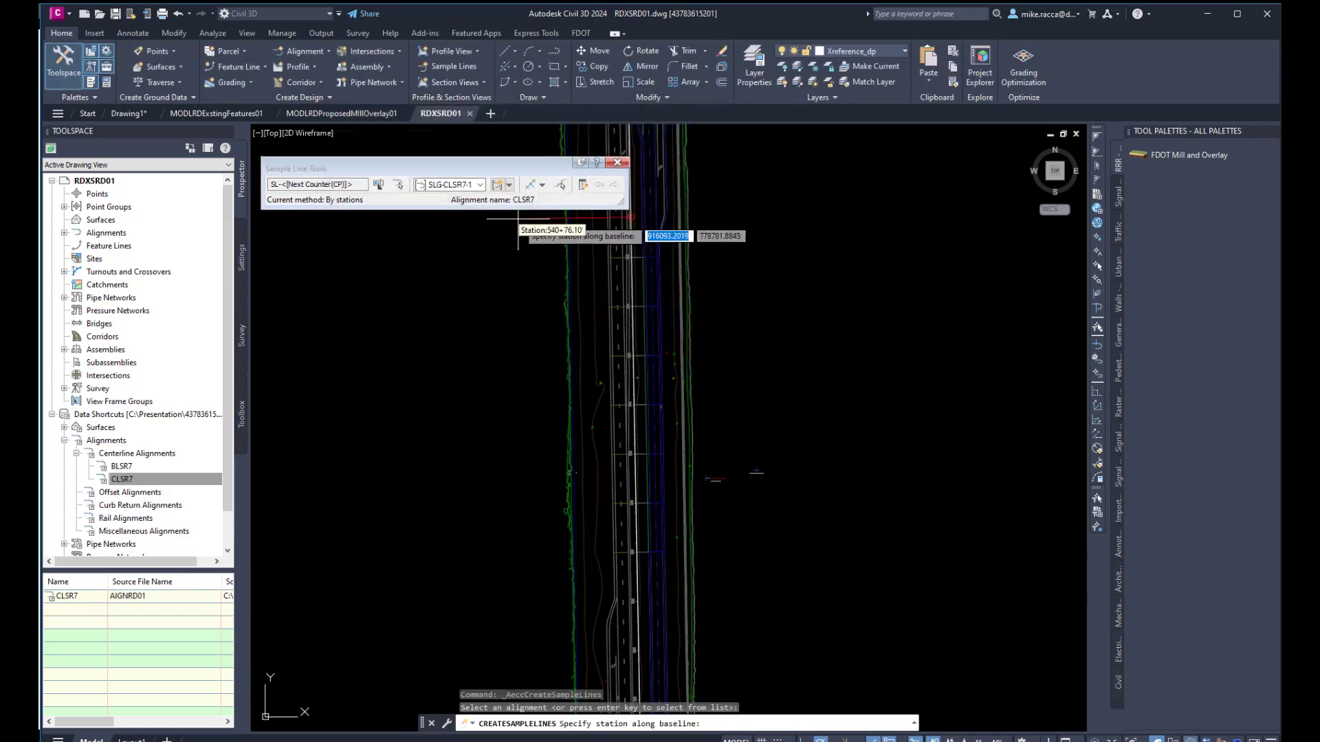
# Step: Add the second ExistingGround surface and the ExistingConditions and MillingOverlay corridors to the sample line group's sampled sources
pyautogui.click(509, 185)
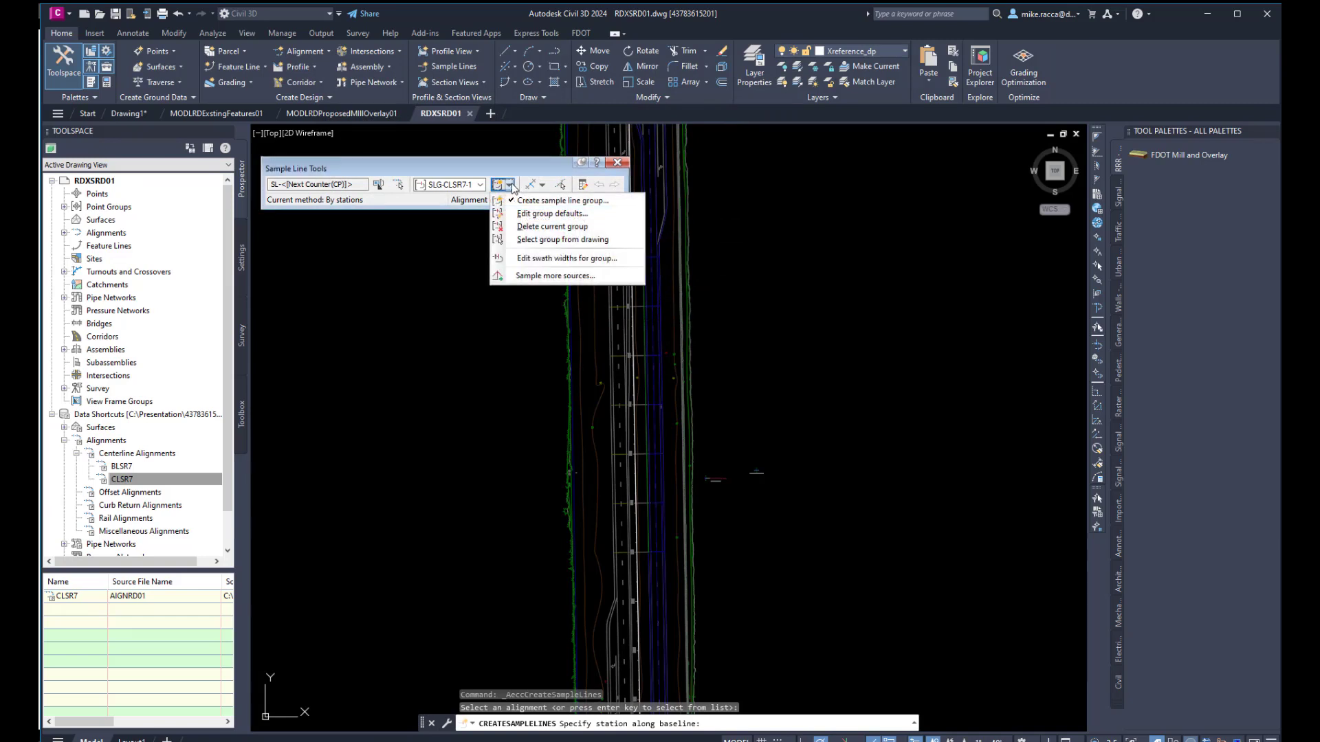
pyautogui.click(549, 276)
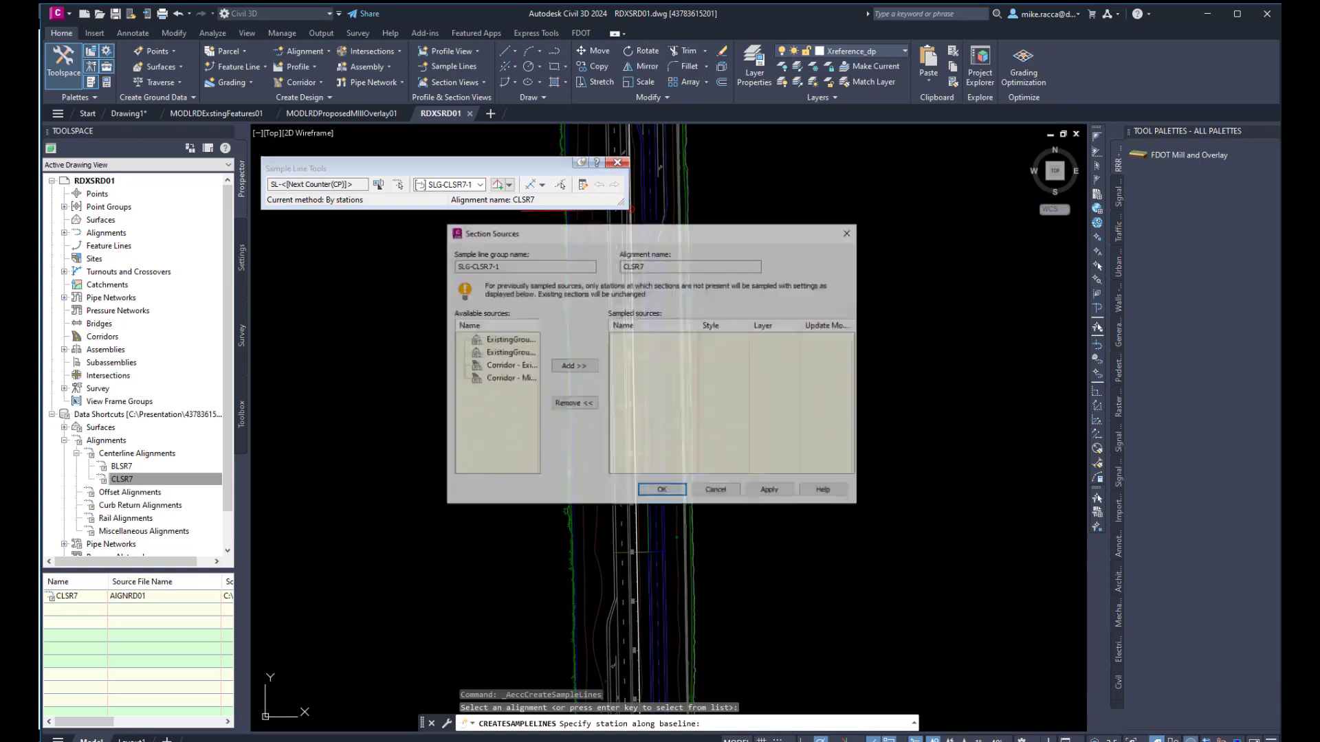
pyautogui.click(507, 353)
pyautogui.click(571, 367)
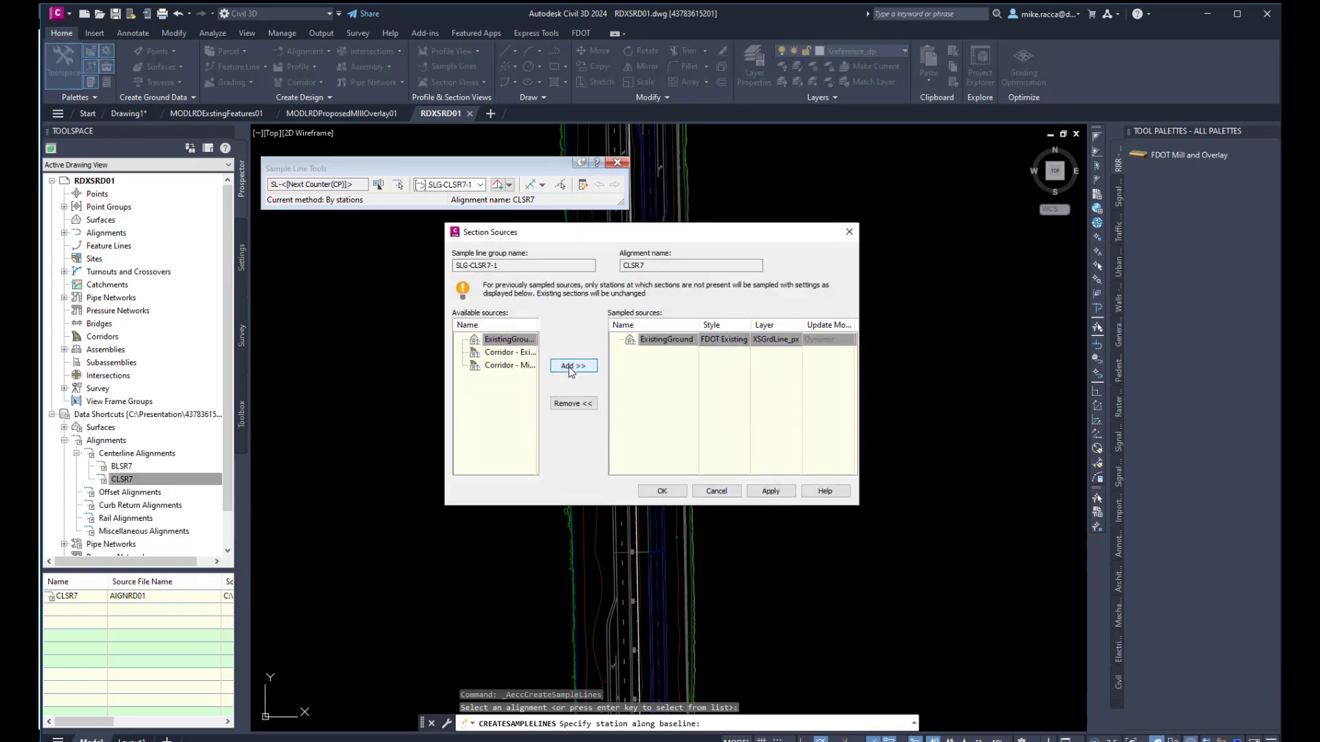
pyautogui.click(517, 352)
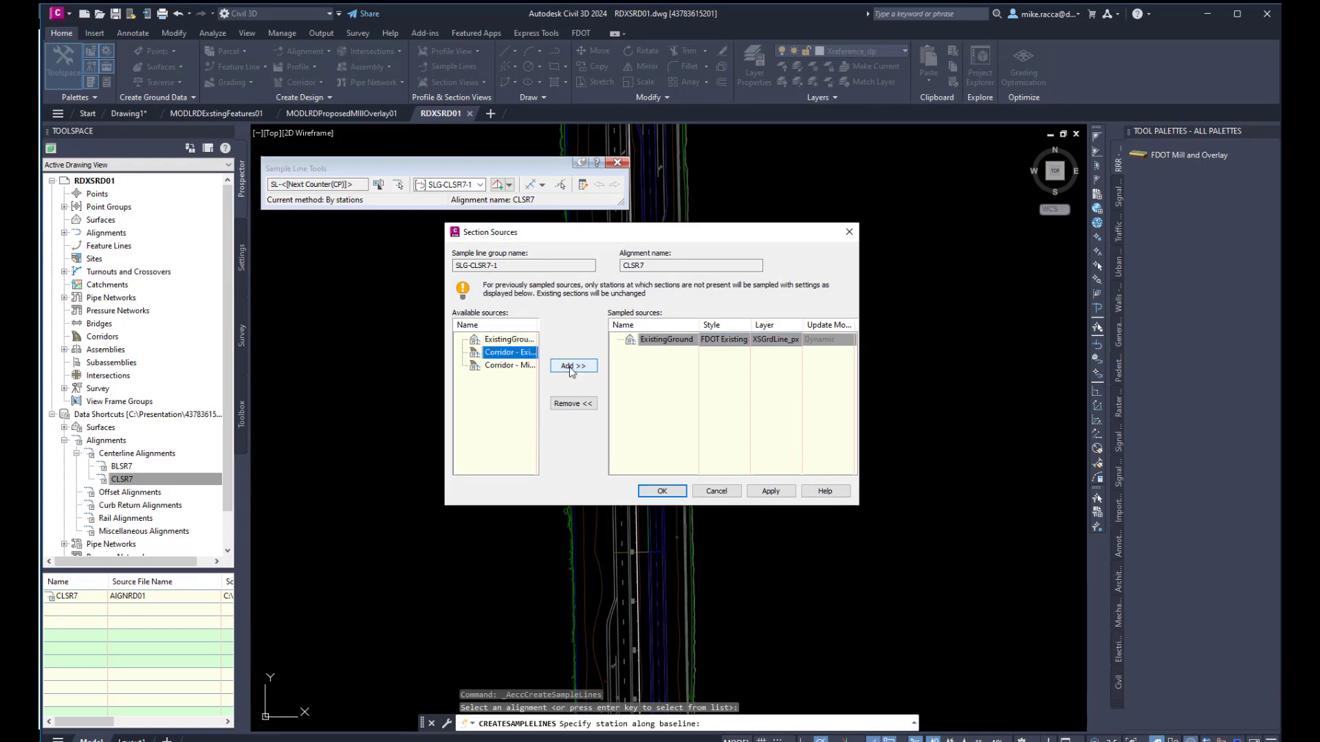
pyautogui.click(570, 366)
pyautogui.click(529, 353)
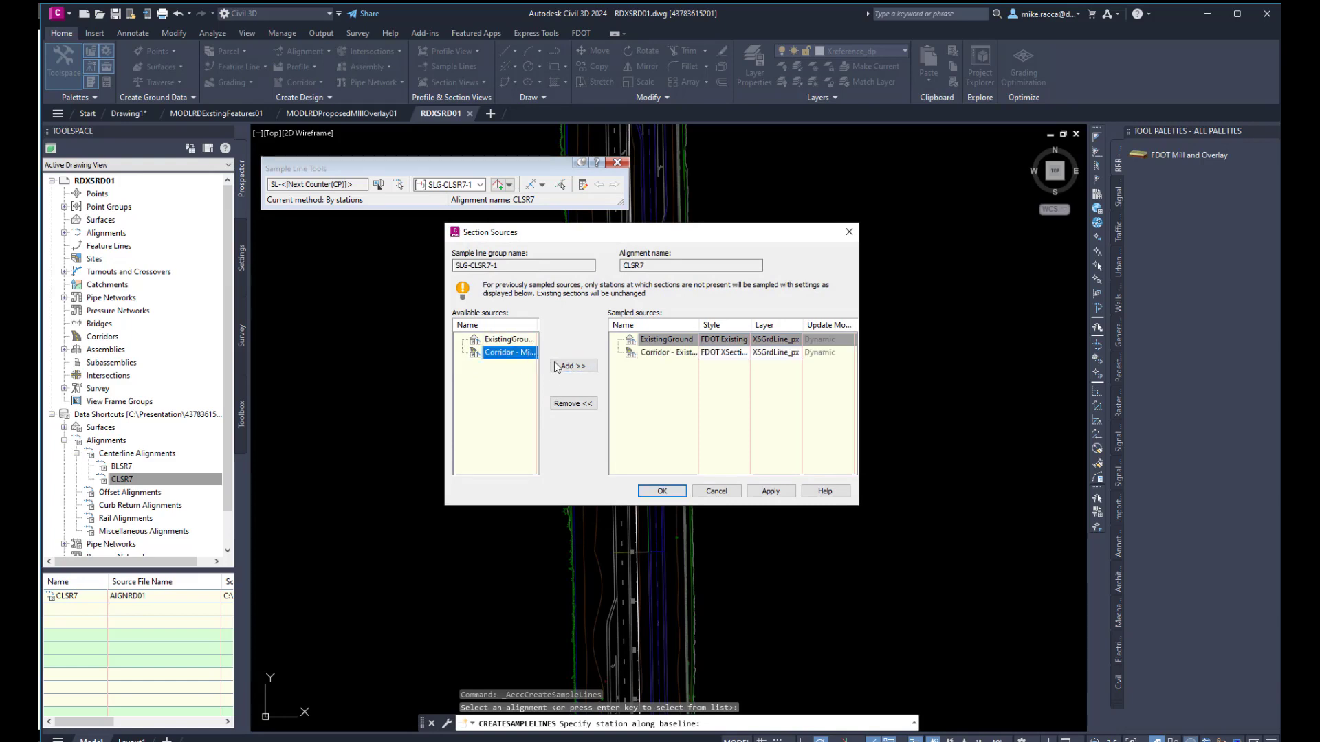
pyautogui.click(571, 370)
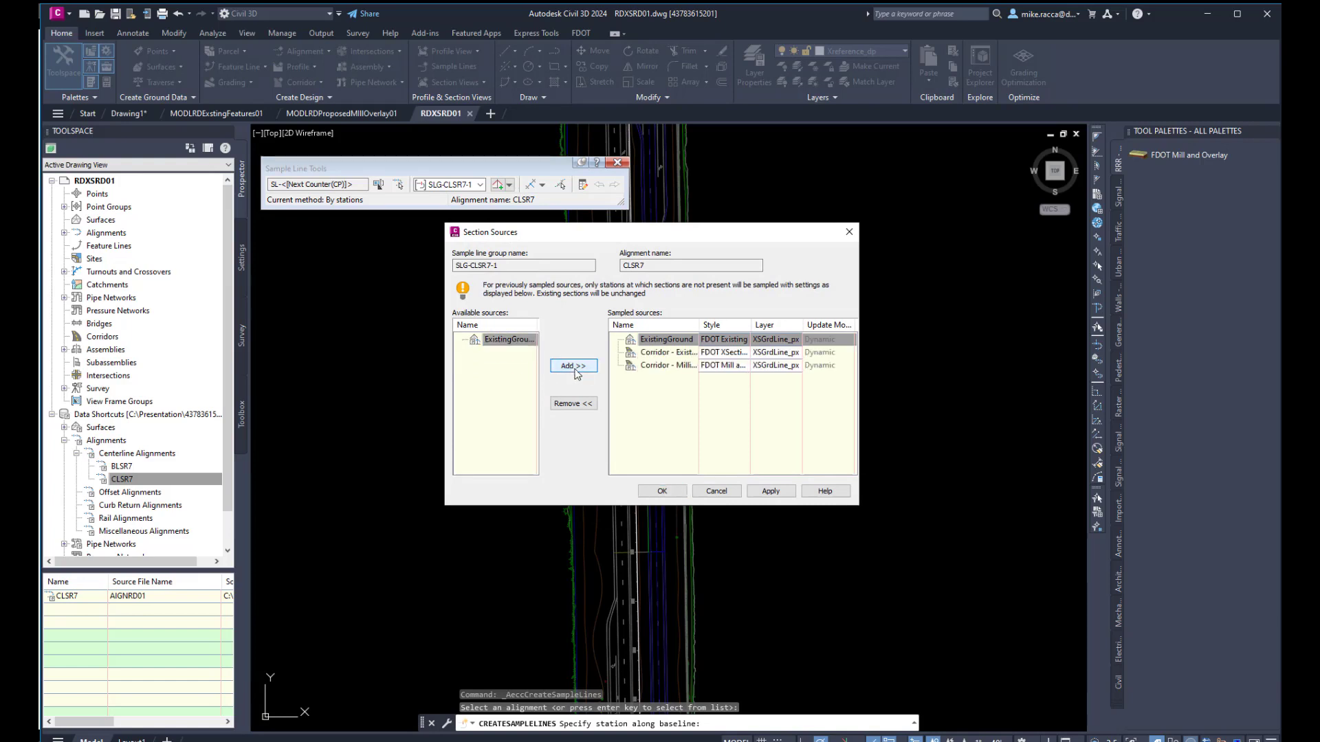
pyautogui.click(658, 491)
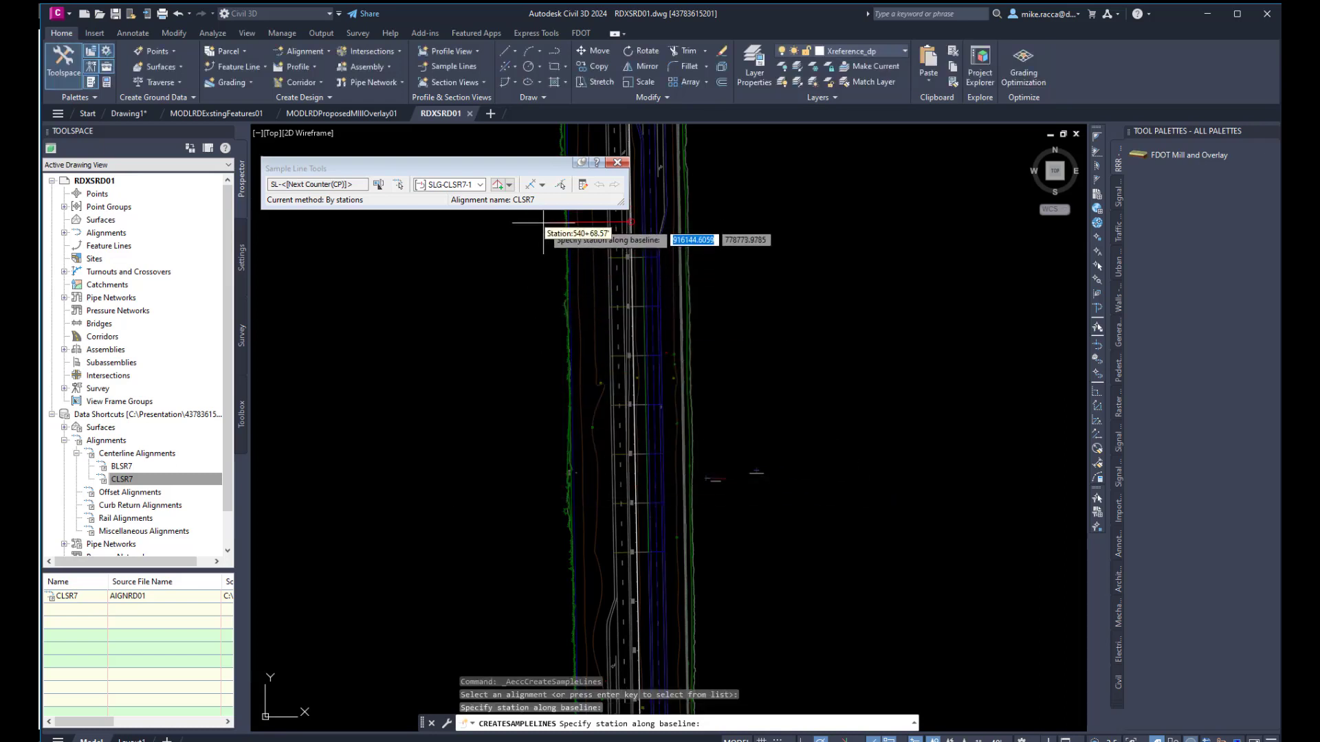
# Step: Create sample lines from the ExistingConditions corridor stations over the full alignment, with 100' left and right swath widths
pyautogui.click(543, 185)
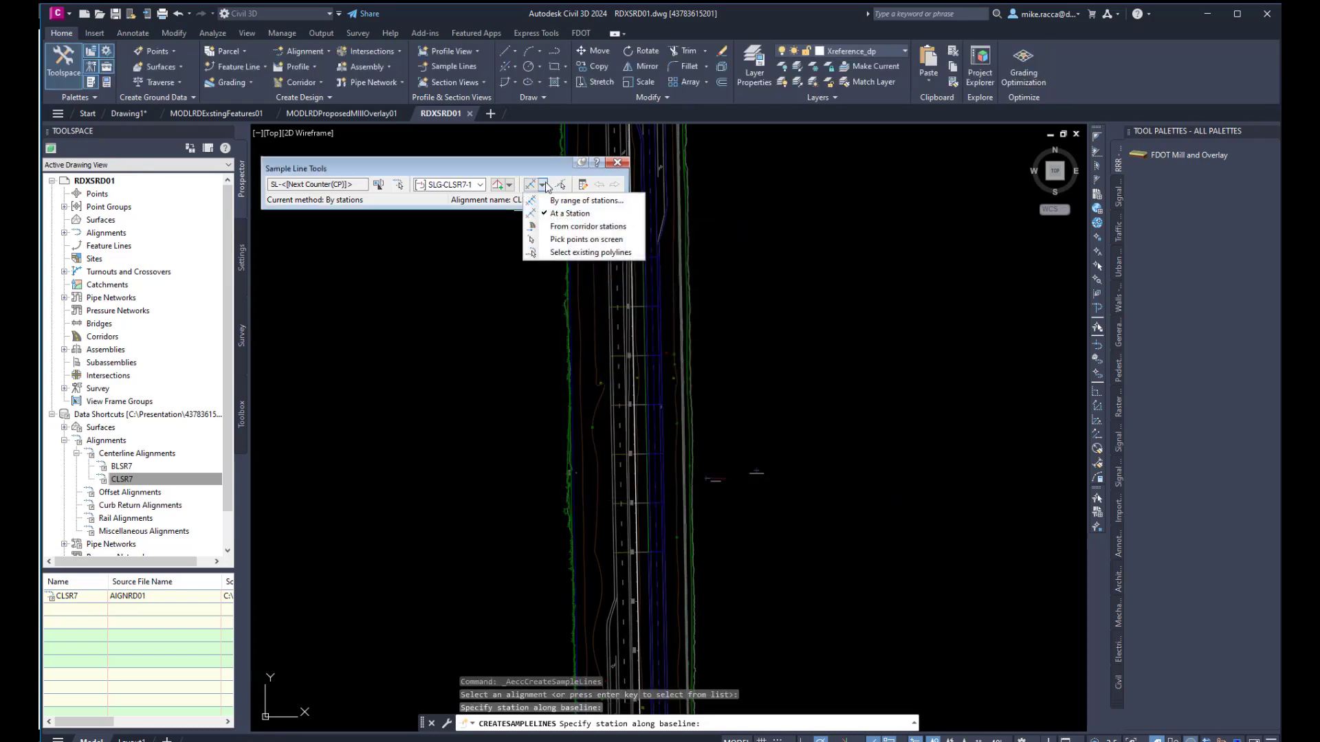
pyautogui.click(579, 228)
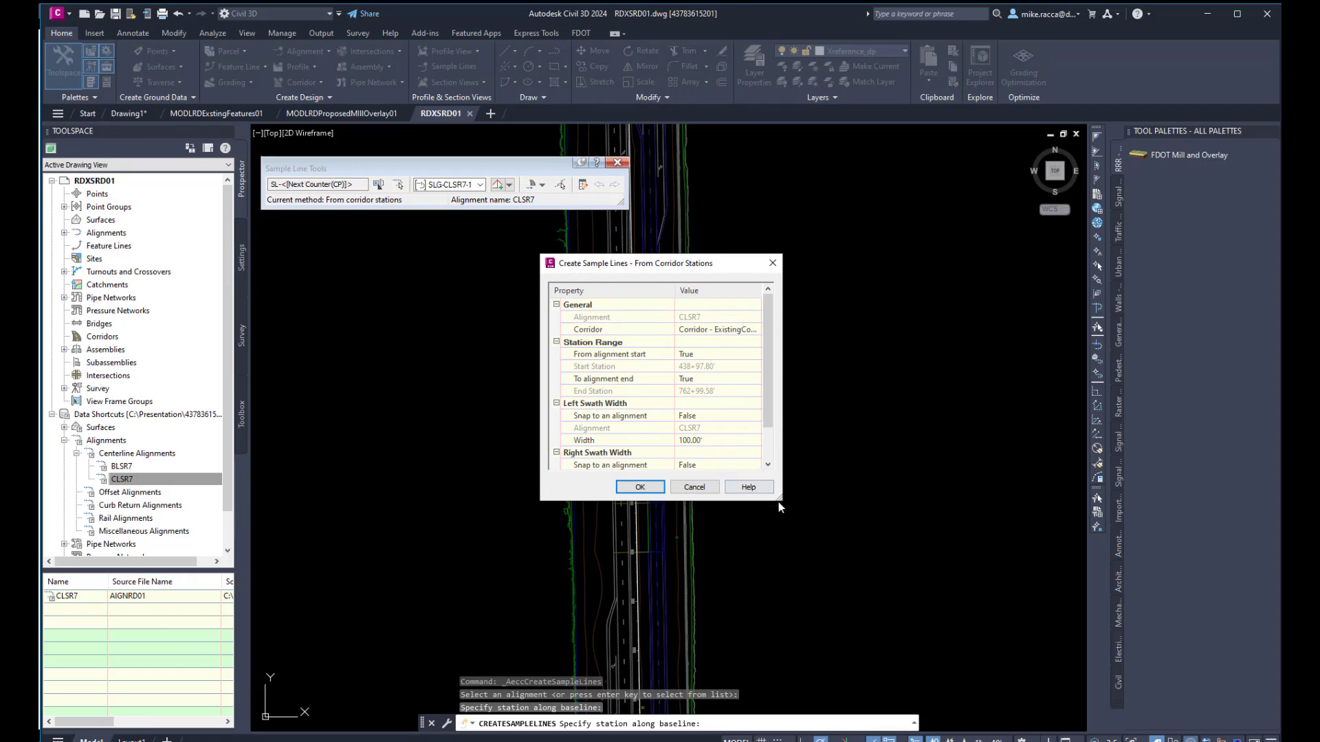
pyautogui.moveTo(780, 501); pyautogui.dragTo(828, 564)
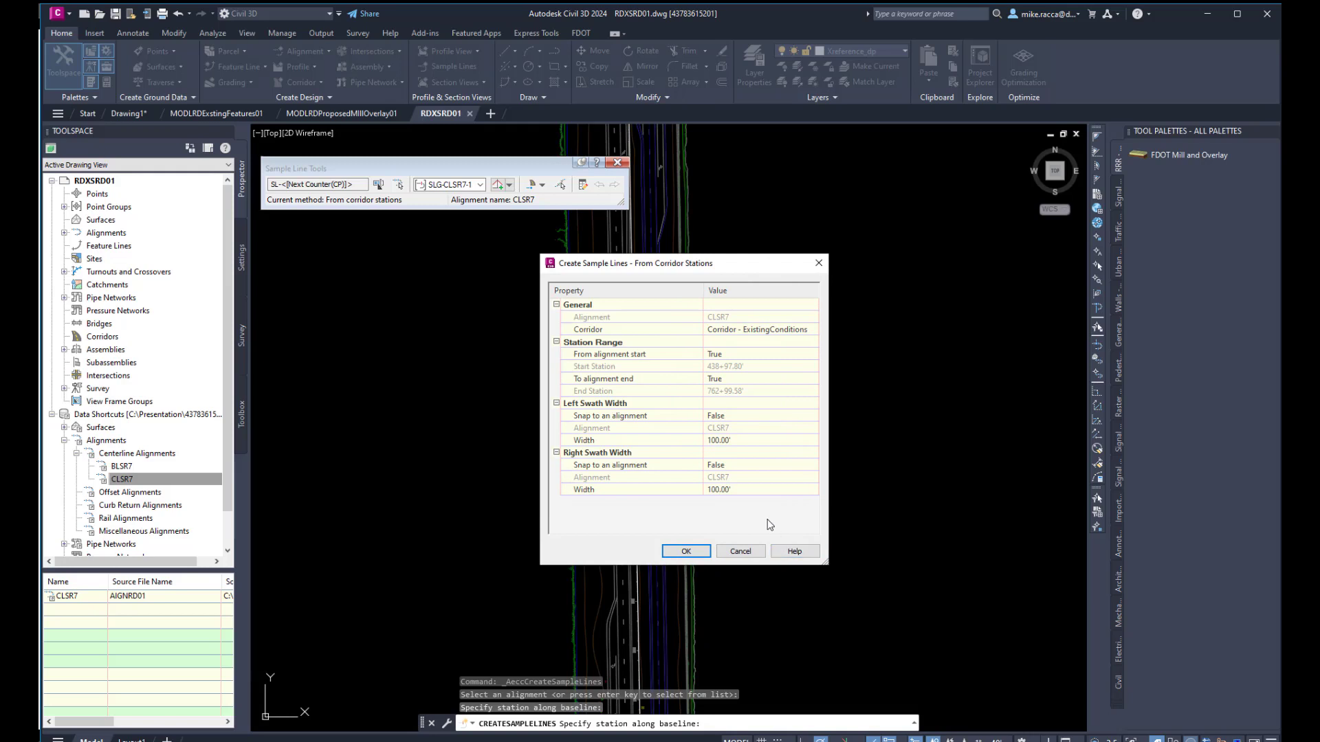
pyautogui.click(687, 552)
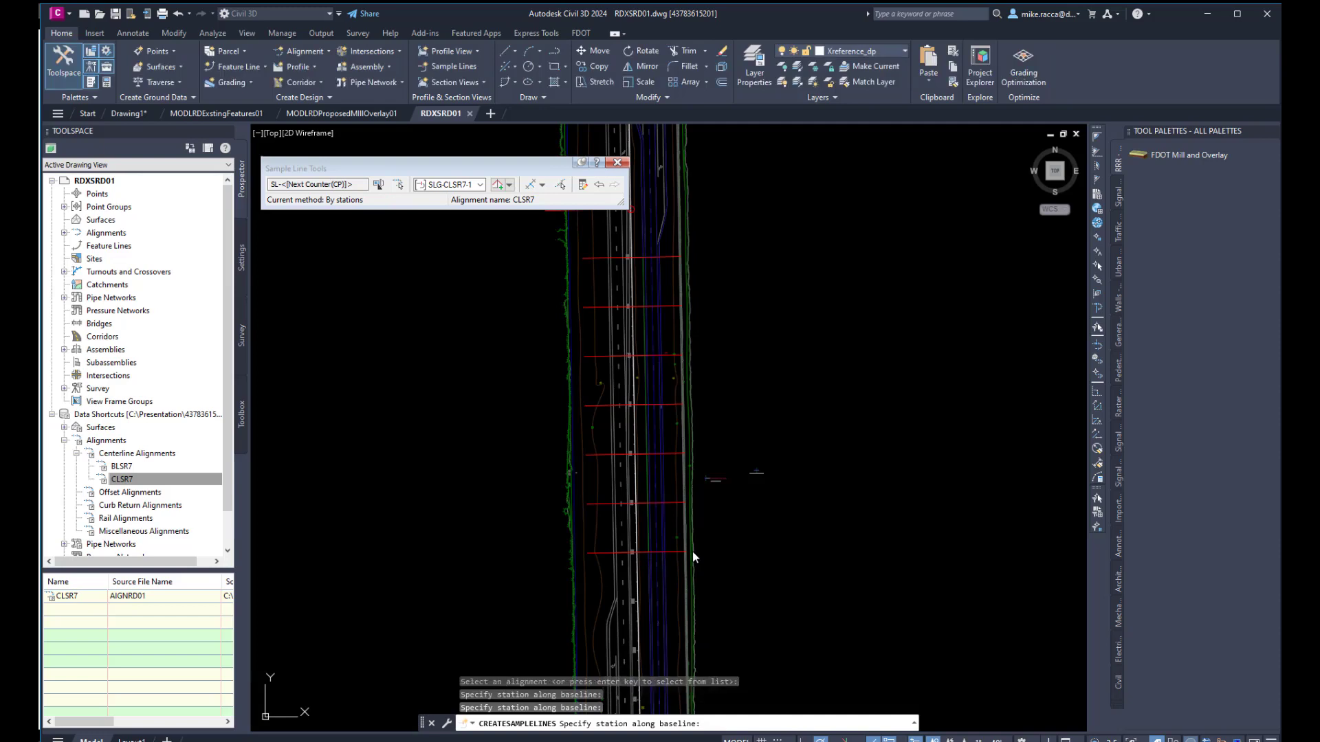
pyautogui.press('Return')
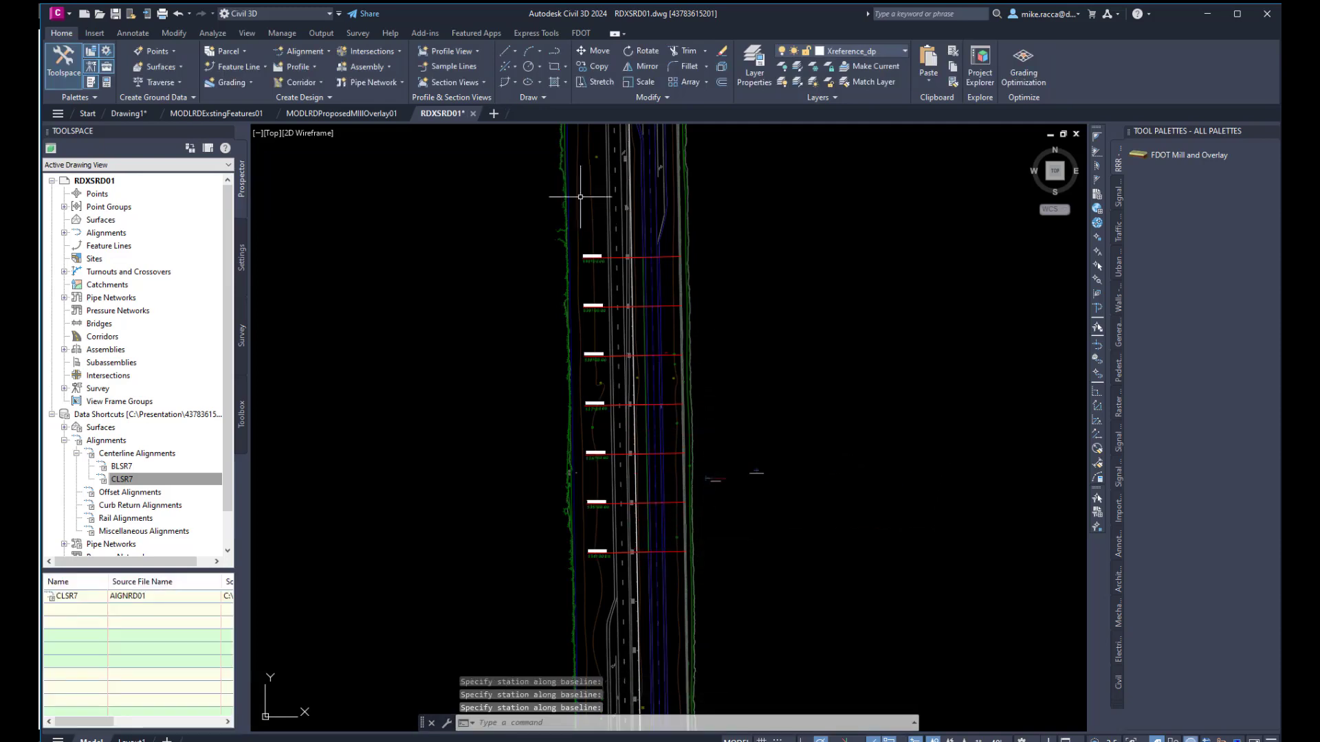
# Step: Start creating multiple section views for alignment CLSR7 and choose the 20 Horiz x 10 Vert layout from the SHXSC.dwt sheet template
pyautogui.click(480, 83)
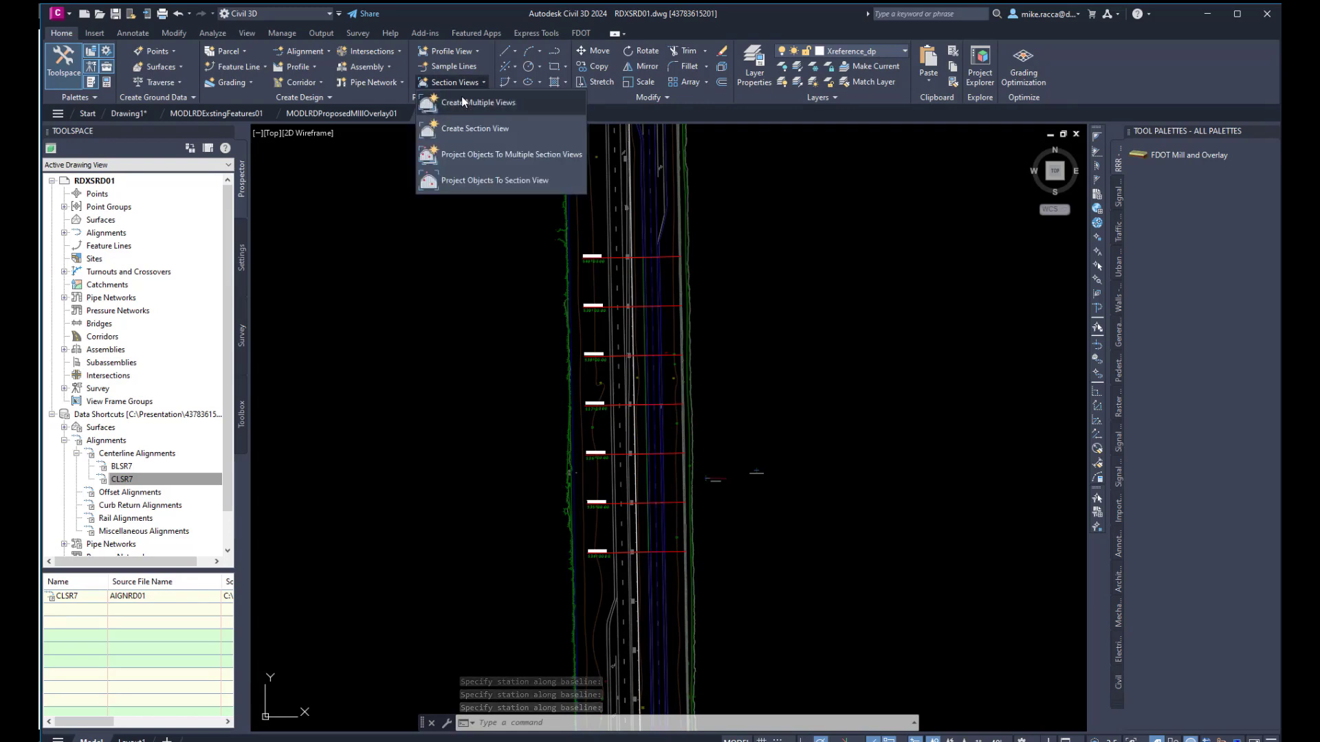
pyautogui.click(462, 101)
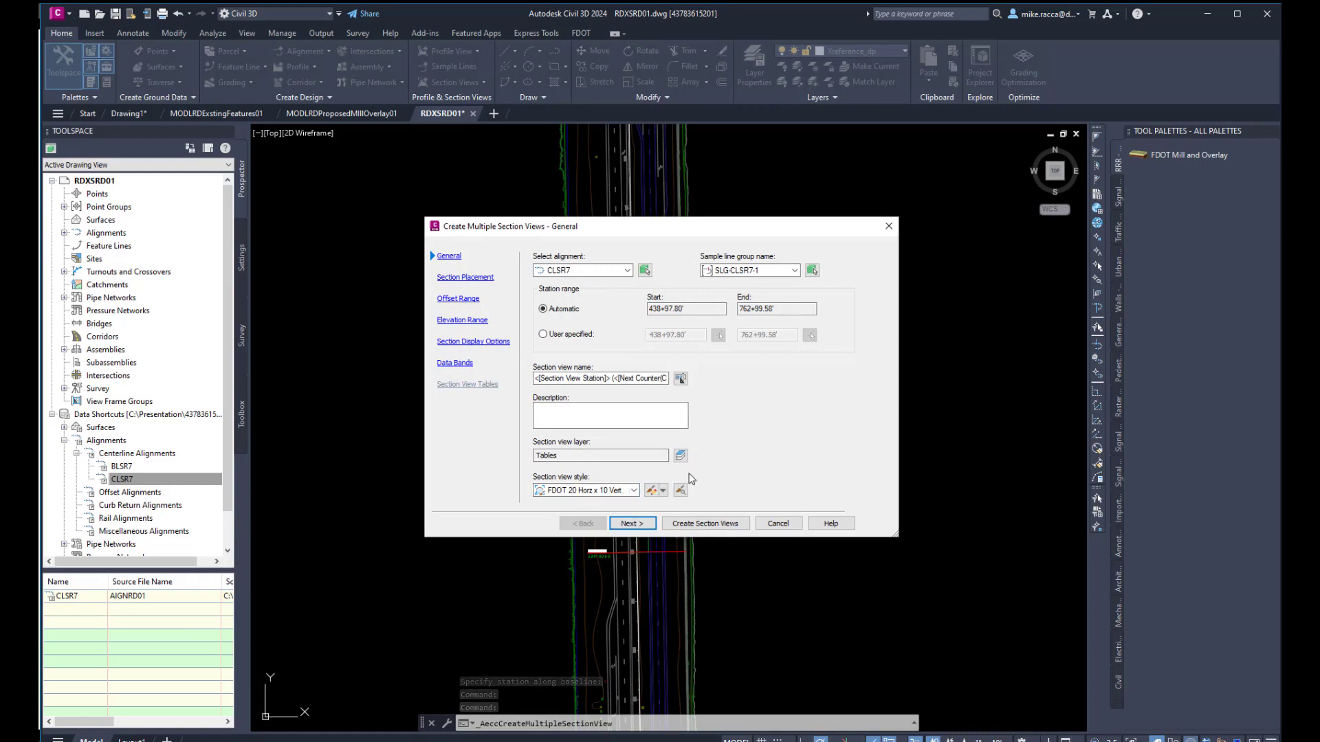
pyautogui.click(637, 524)
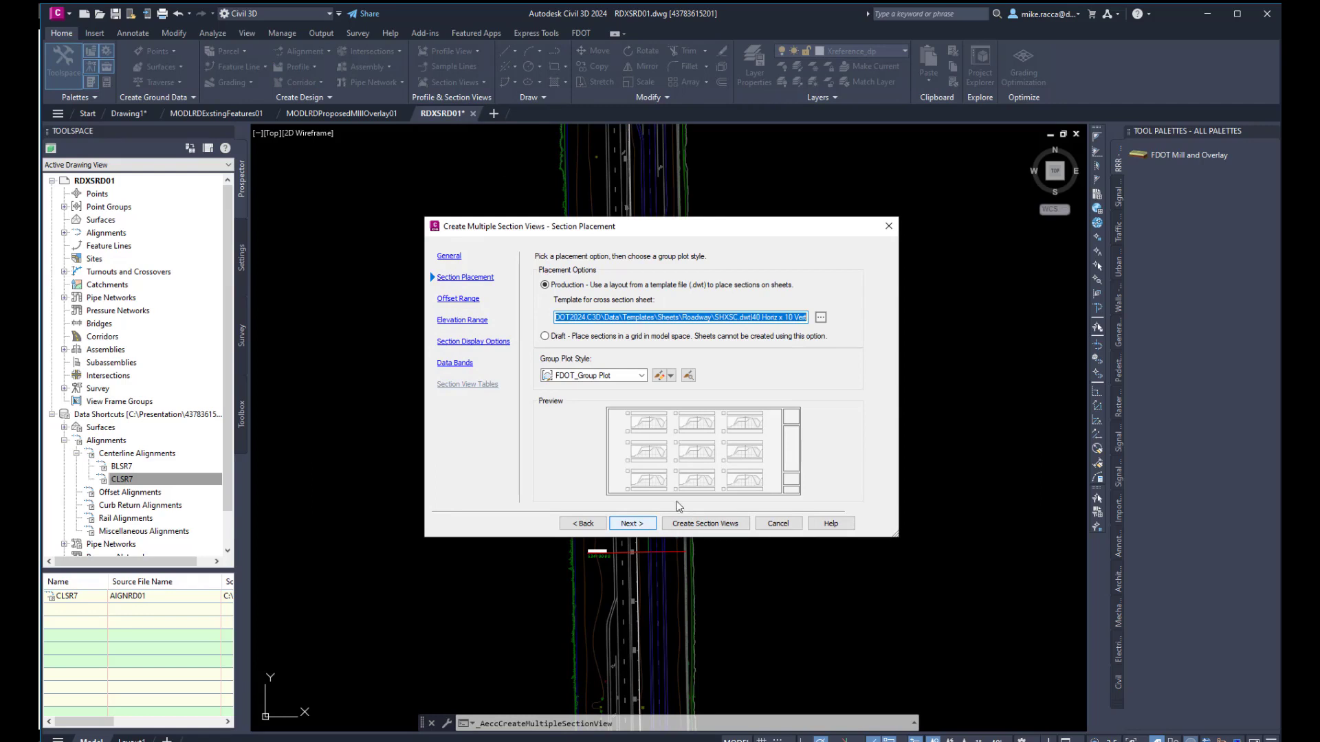
pyautogui.click(821, 319)
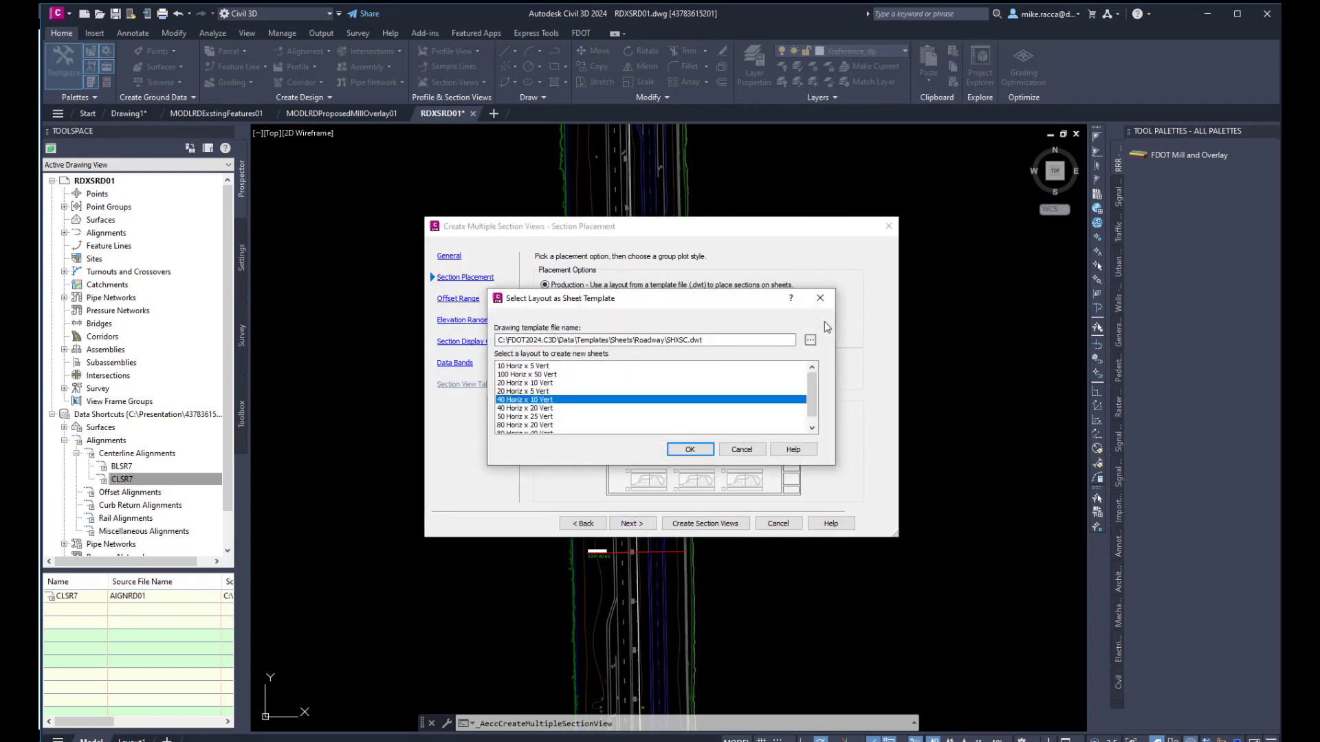
pyautogui.click(528, 383)
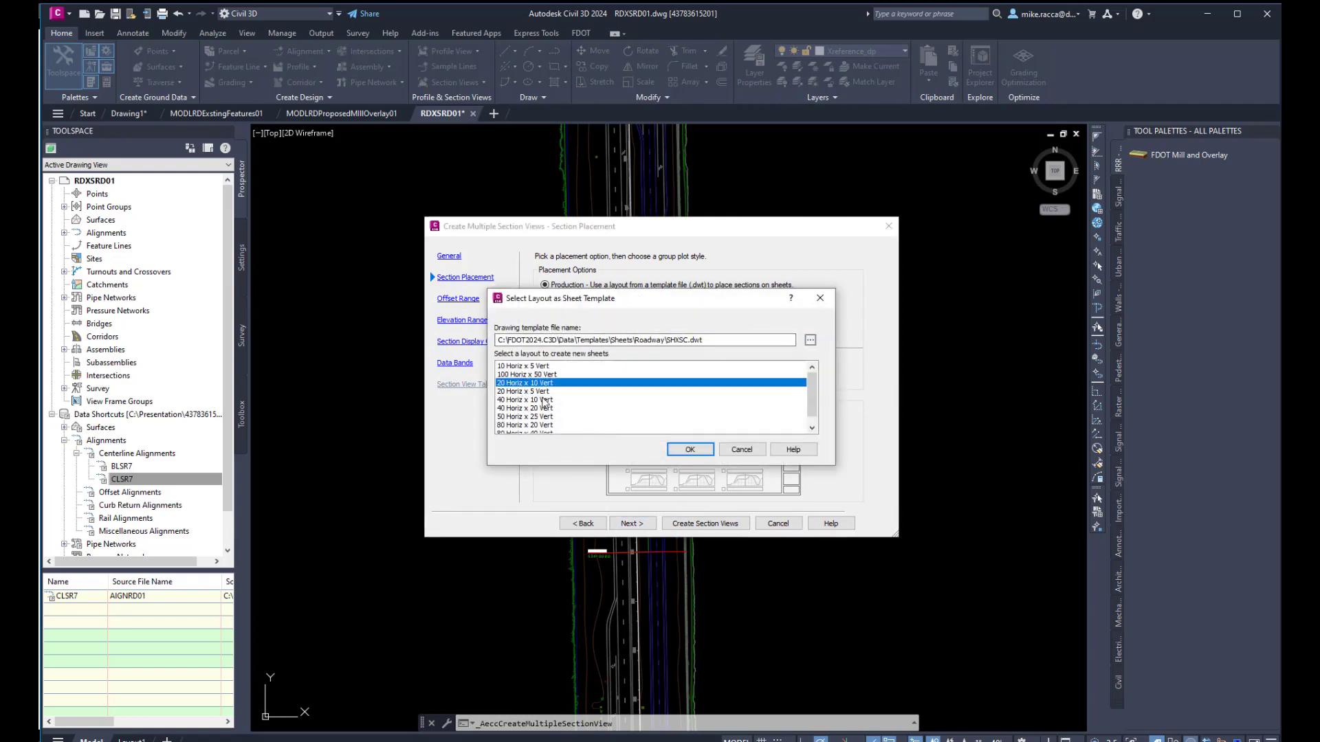
pyautogui.click(671, 451)
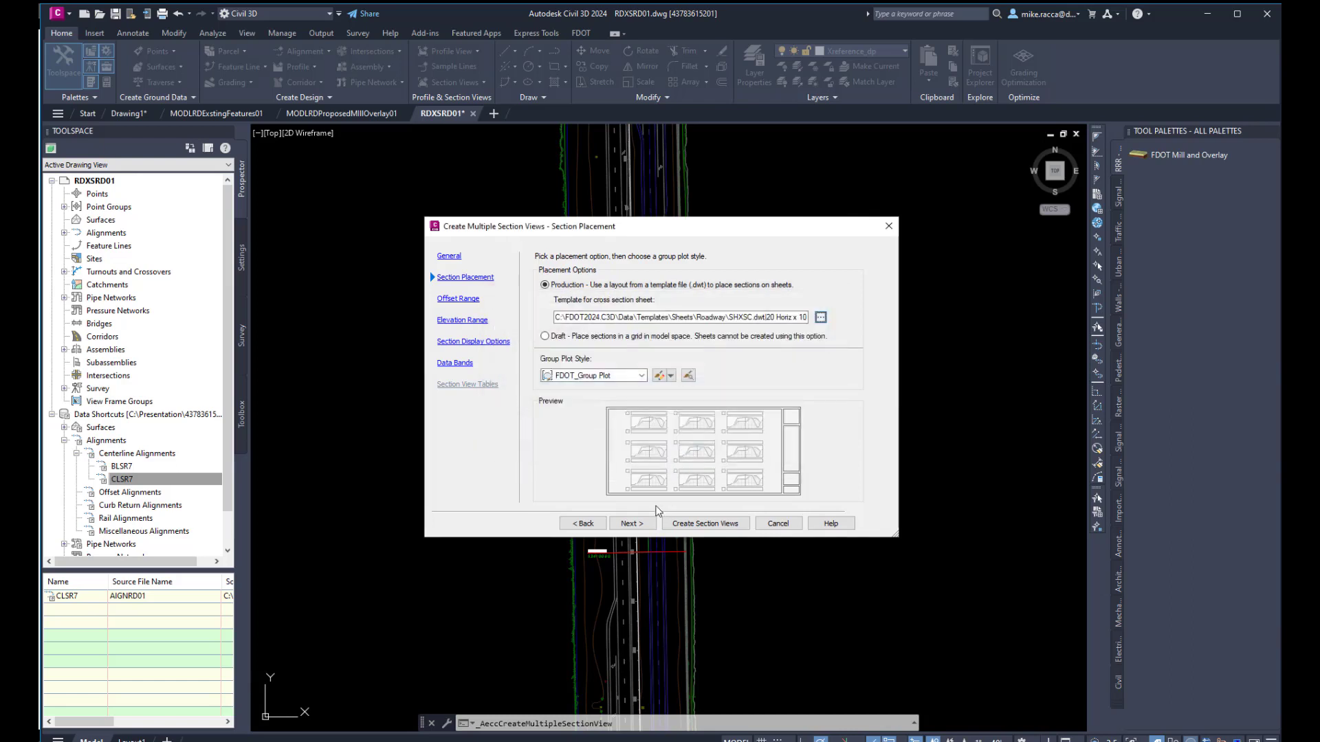
# Step: Accept the default offset range, elevation range and section display options, and place the section views in the empty area east of the roadway
pyautogui.click(638, 524)
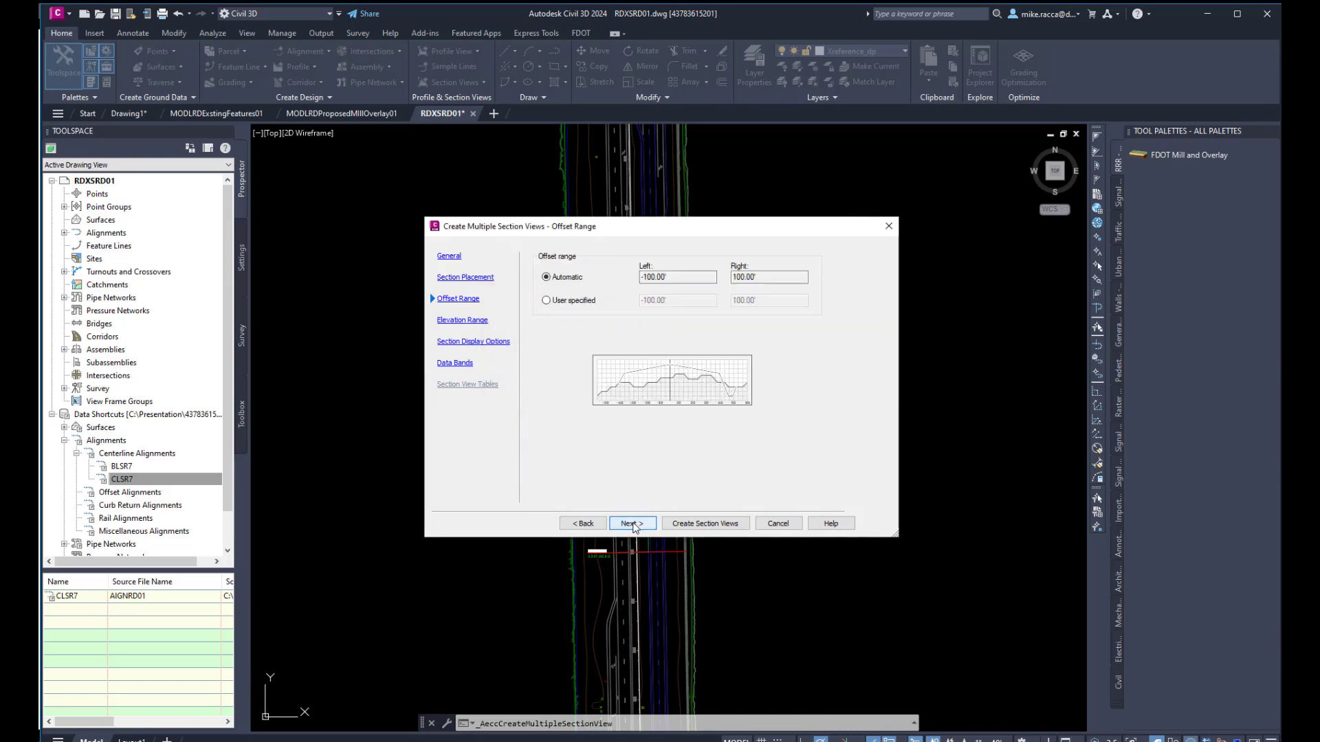
pyautogui.click(633, 526)
pyautogui.click(631, 527)
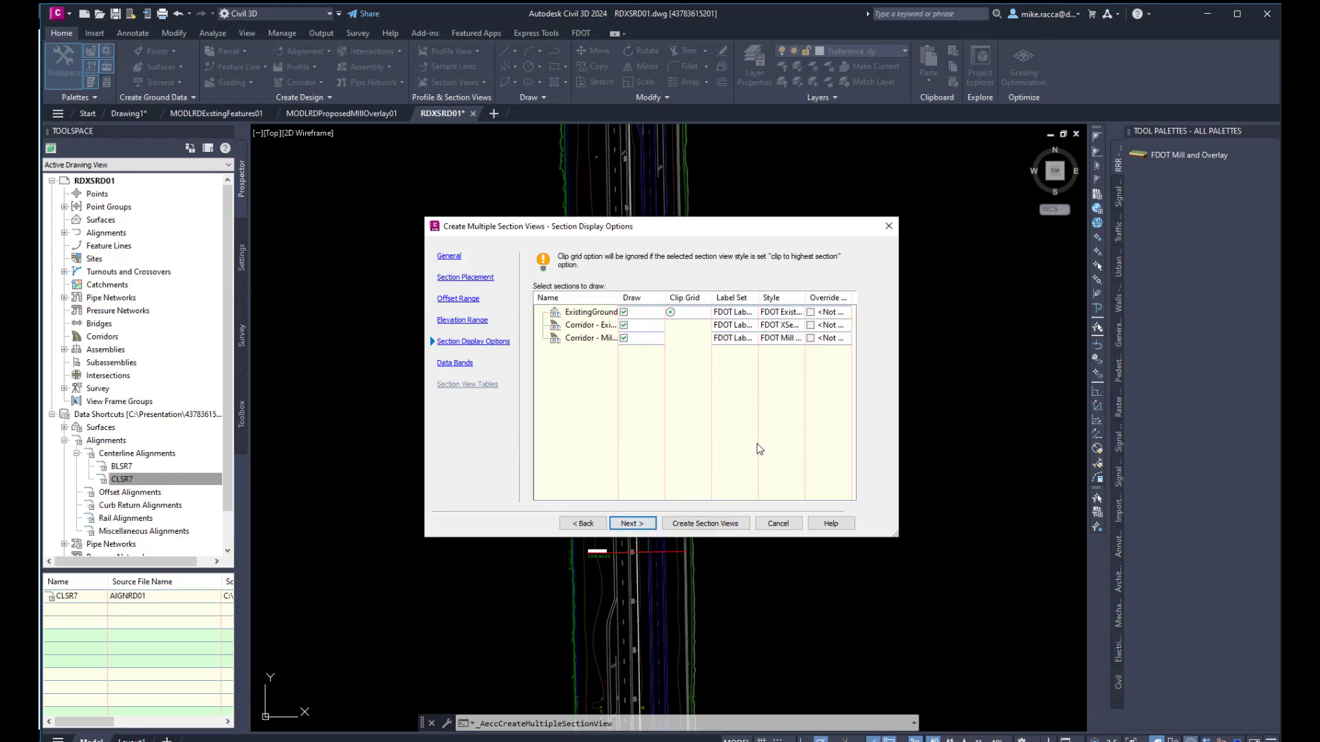
pyautogui.click(691, 524)
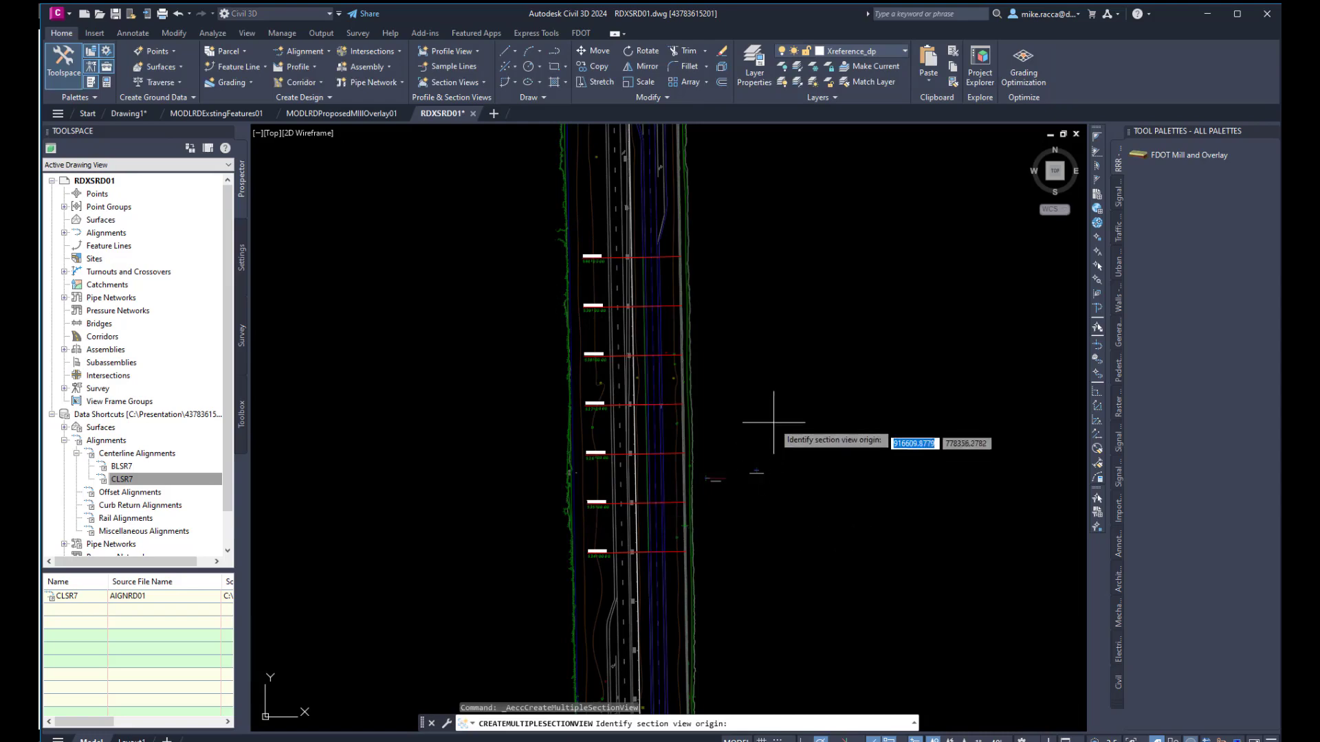
pyautogui.click(768, 388)
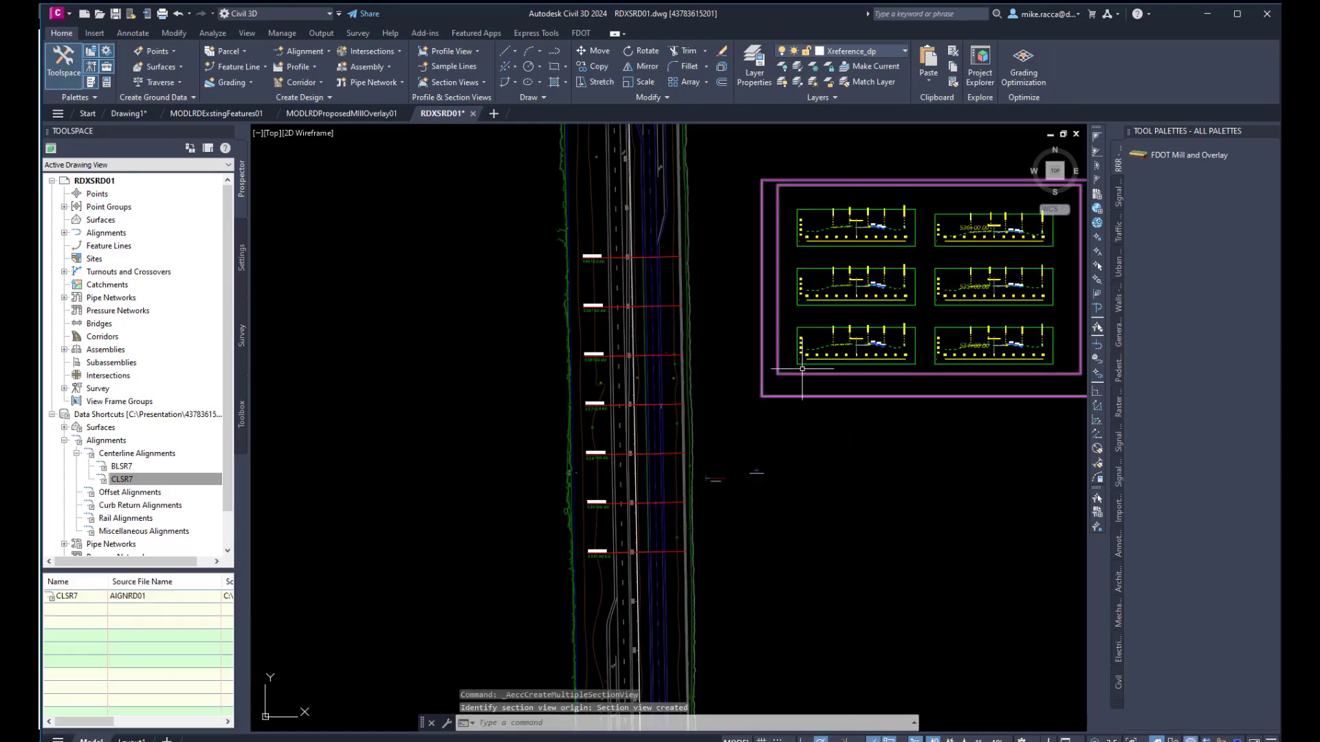
# Step: Examine the milling and overlay shapes against the existing pavement in one of the section views
pyautogui.scroll(10, 872, 352)
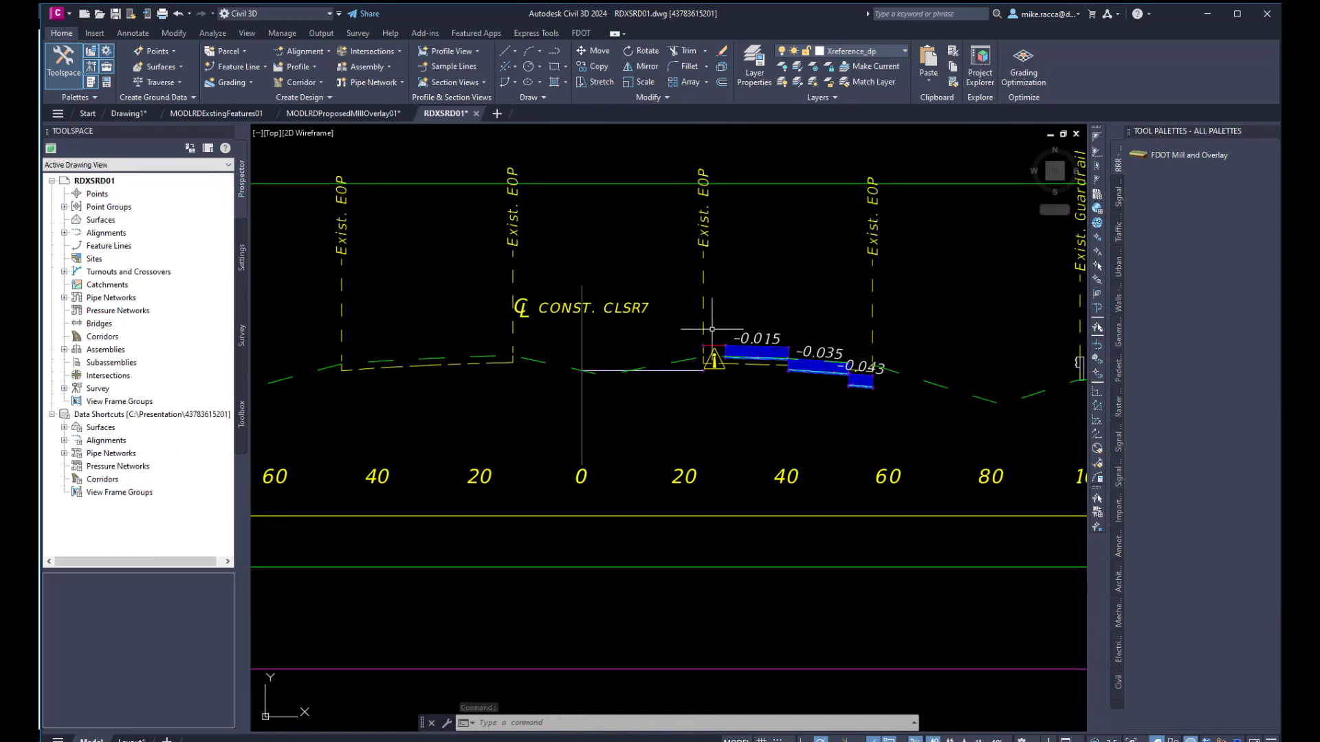
pyautogui.scroll(4, 750, 385)
pyautogui.moveTo(770, 378); pyautogui.dragTo(679, 395, button='middle')
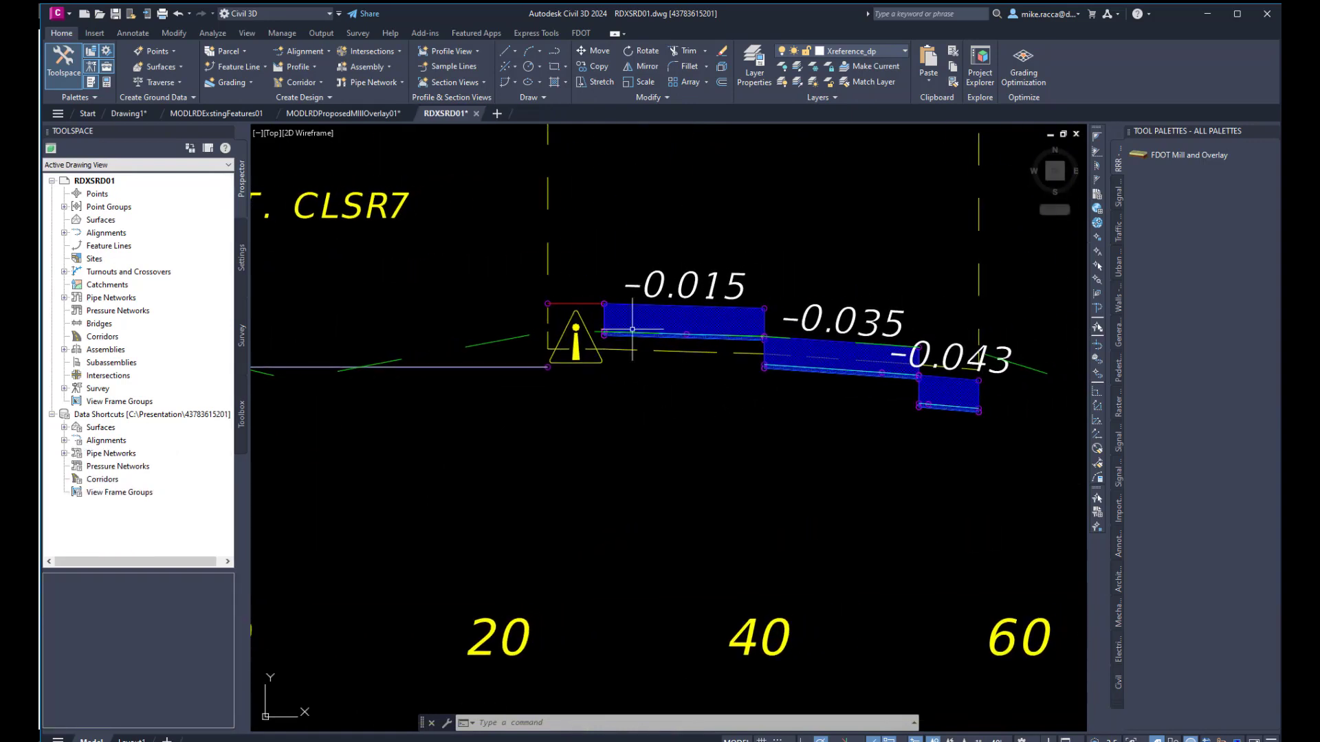
pyautogui.scroll(-2, 560, 271)
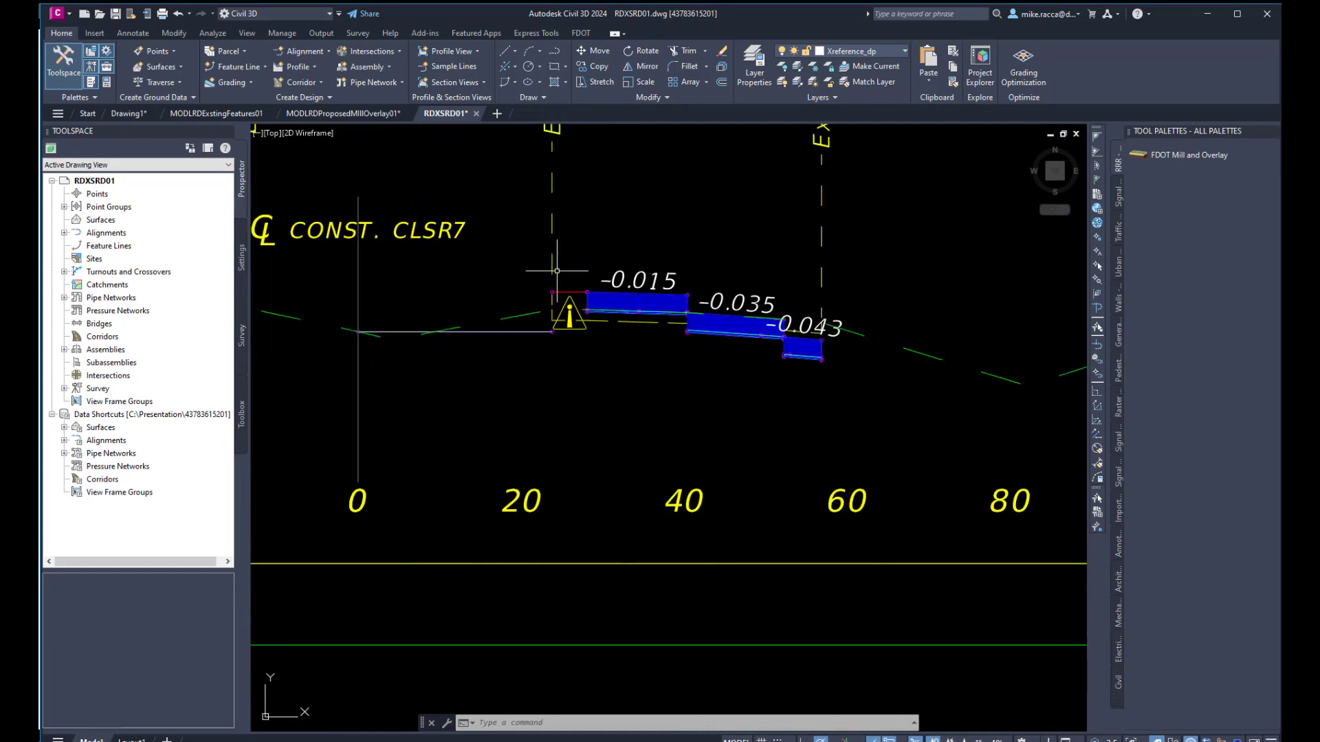
pyautogui.scroll(-3, 550, 269)
pyautogui.scroll(1, 548, 271)
pyautogui.moveTo(495, 287); pyautogui.dragTo(566, 316, button='middle')
# Step: Switch to MODLRDProposedMillOverlay01 and open the target mapping for the MillingOverlay corridor region covering stations 534+00 to 540+00
pyautogui.click(343, 114)
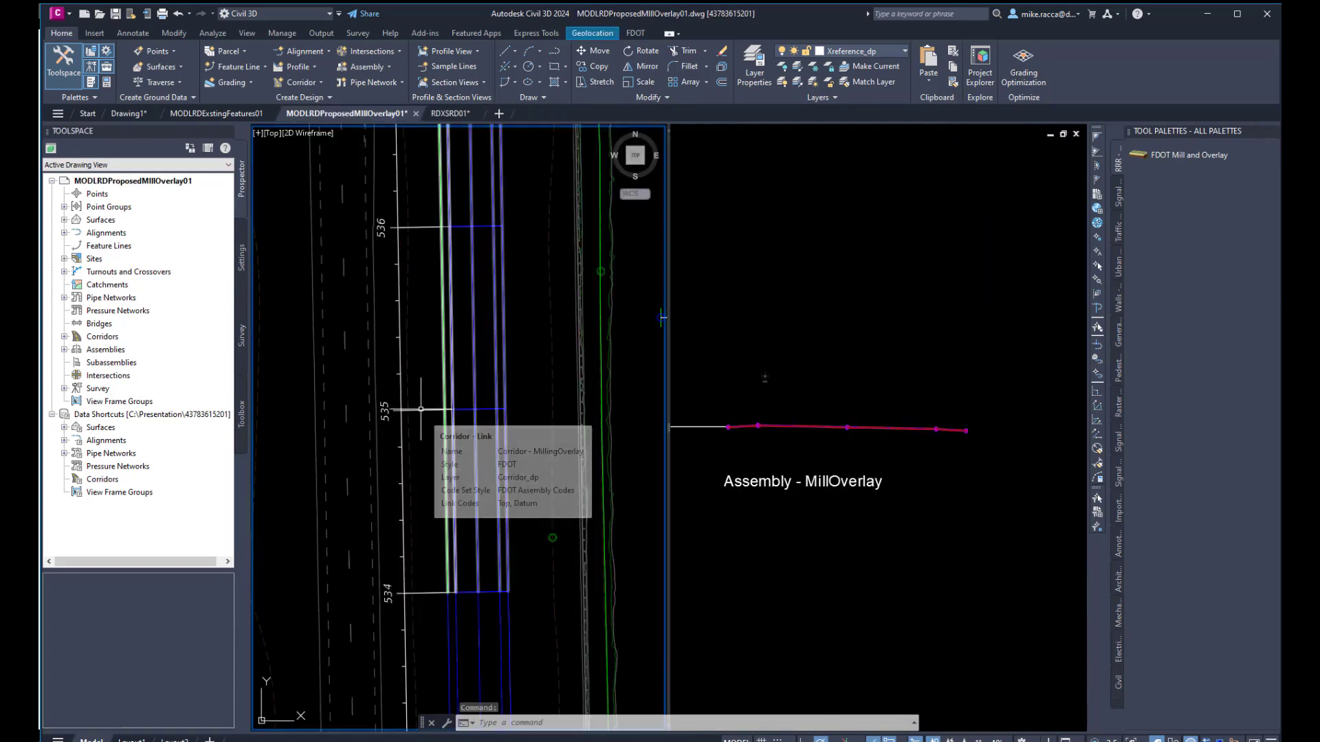
pyautogui.click(421, 410)
pyautogui.click(392, 65)
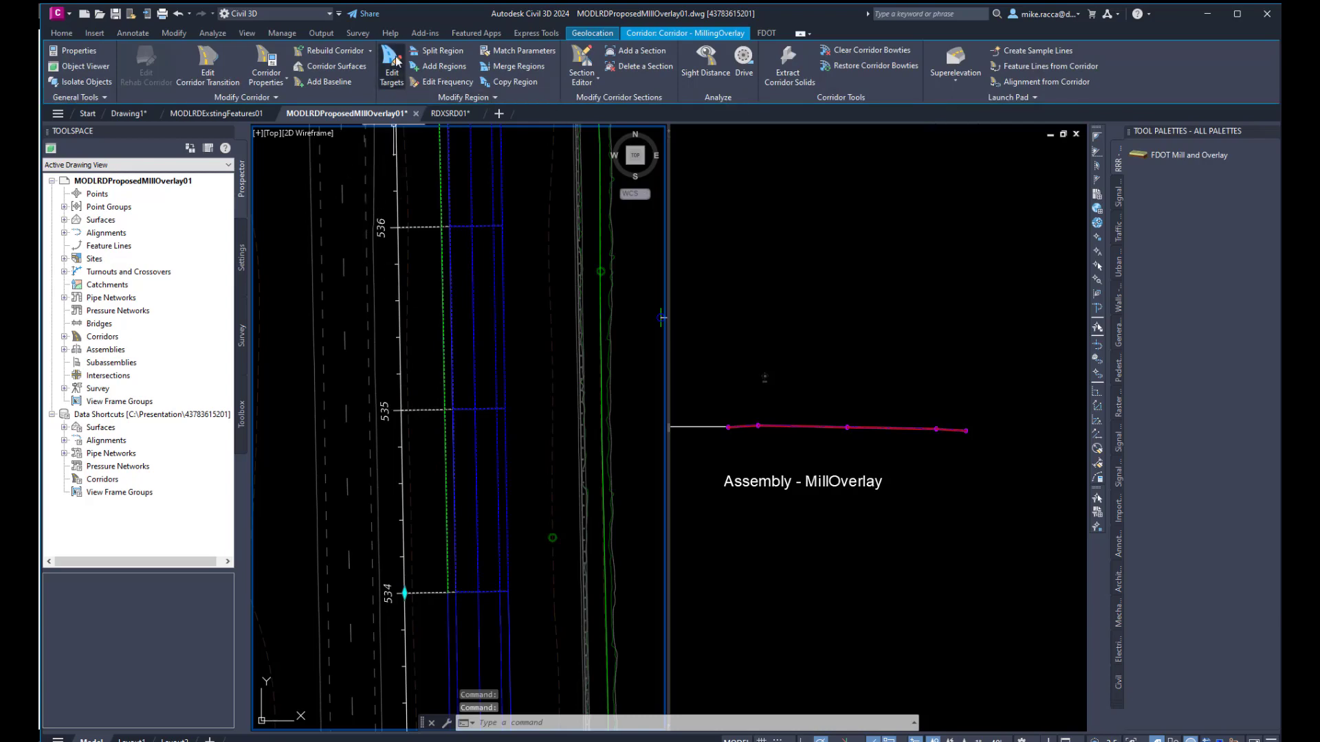
pyautogui.click(419, 287)
pyautogui.rightClick(418, 287)
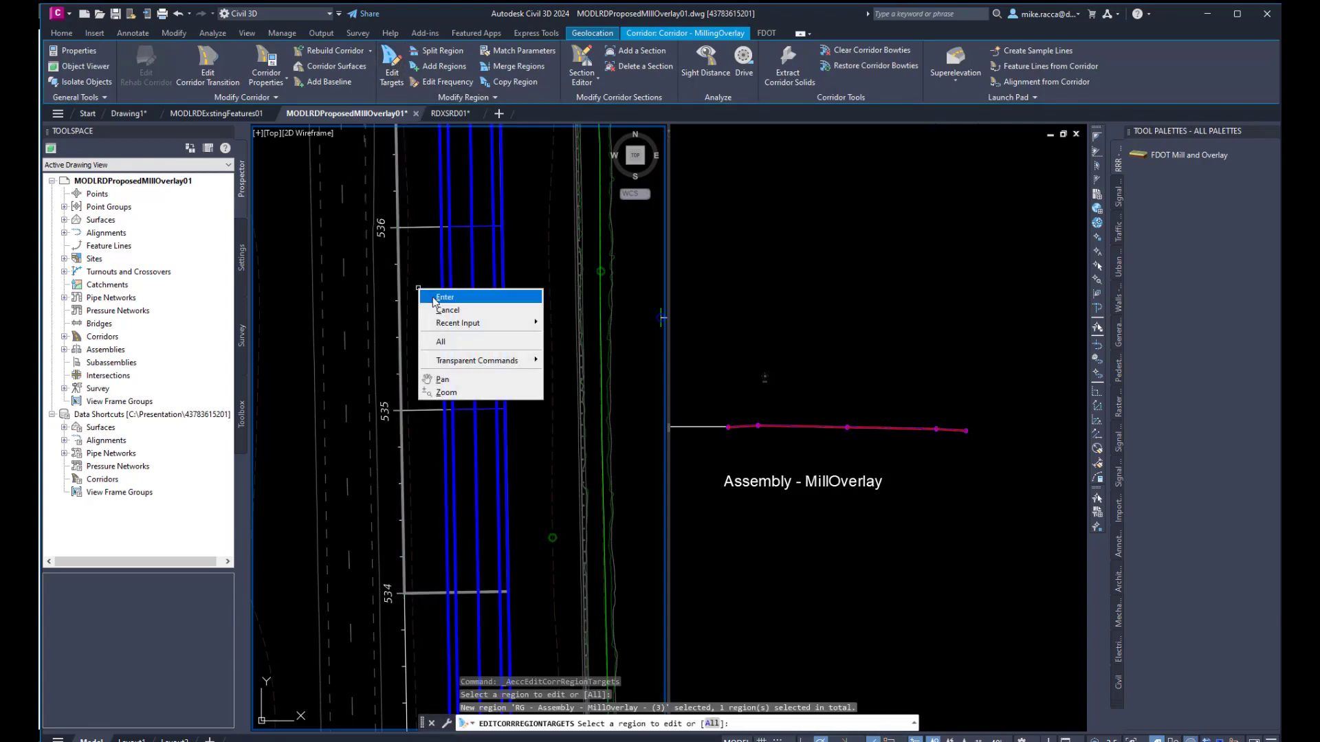
pyautogui.click(438, 299)
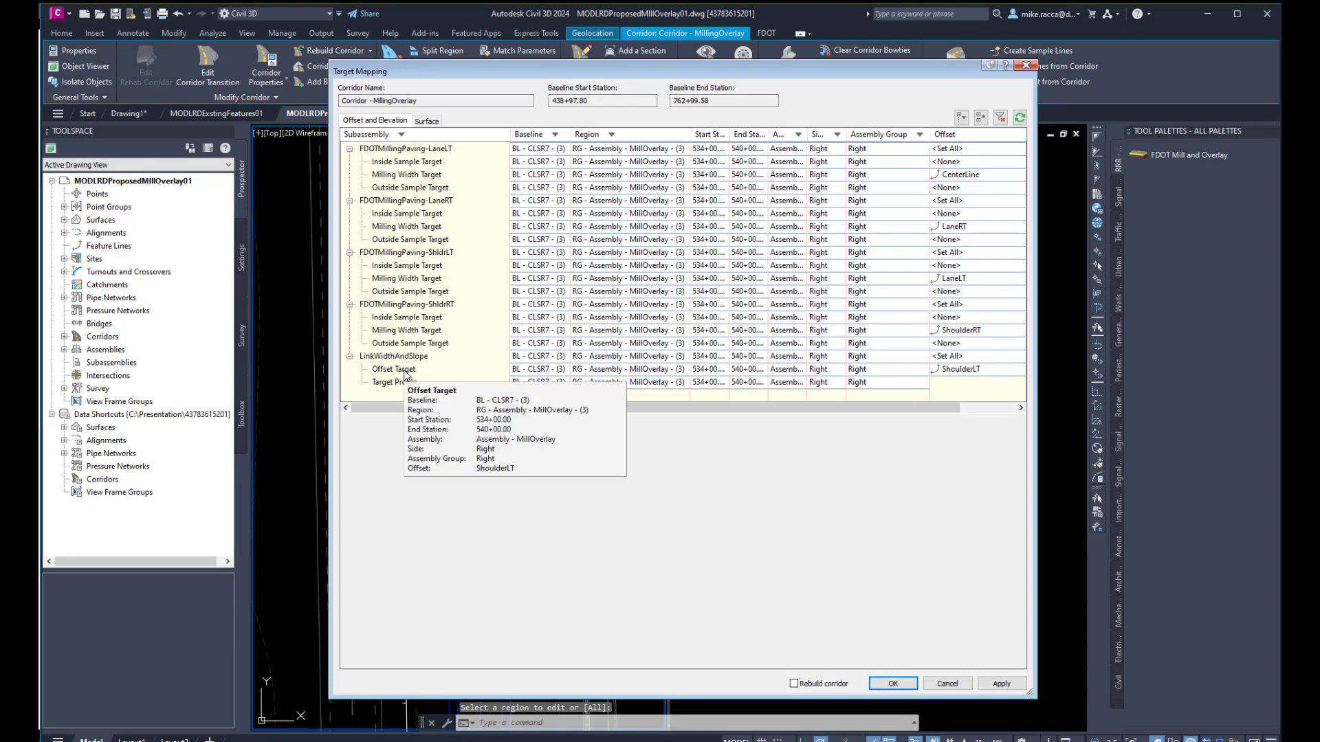
# Step: Set the LinkWidthAndSlope Target Profile to the ShoulderLT feature line for this corridor region and save the drawing
pyautogui.click(404, 383)
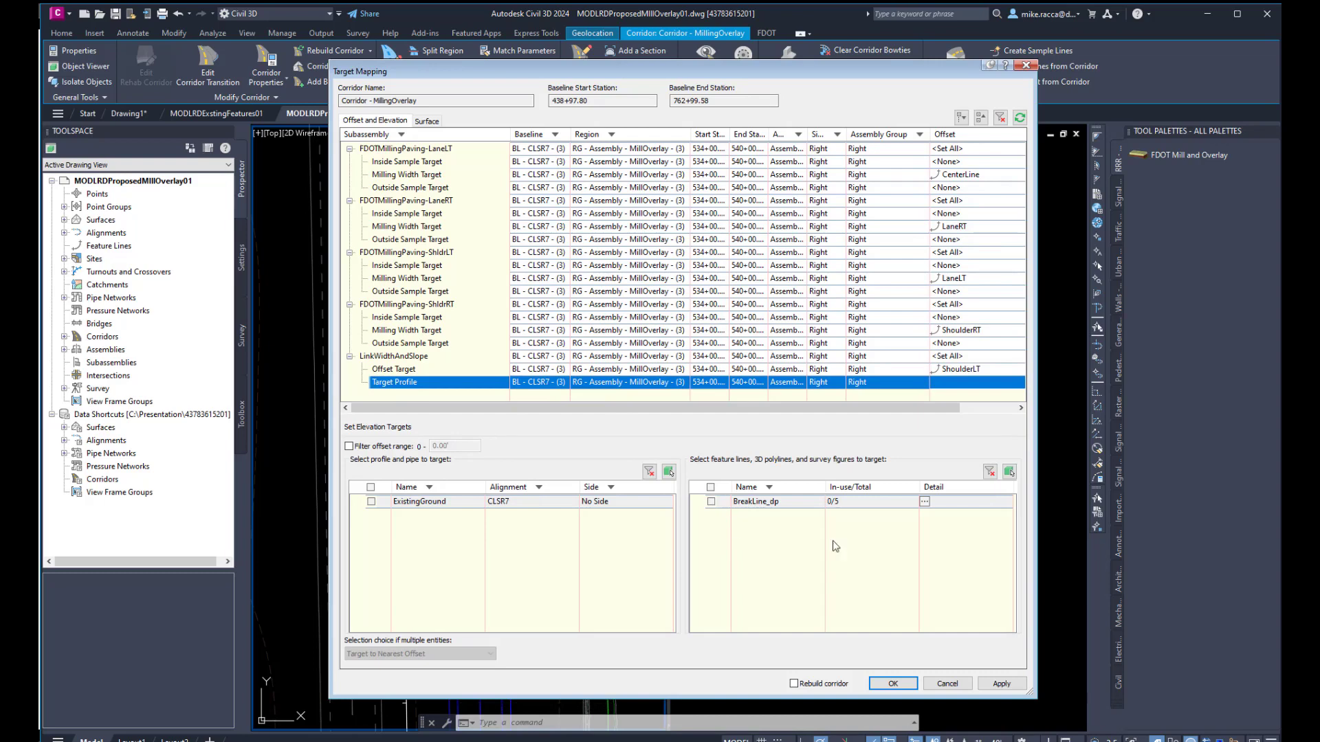
pyautogui.click(925, 501)
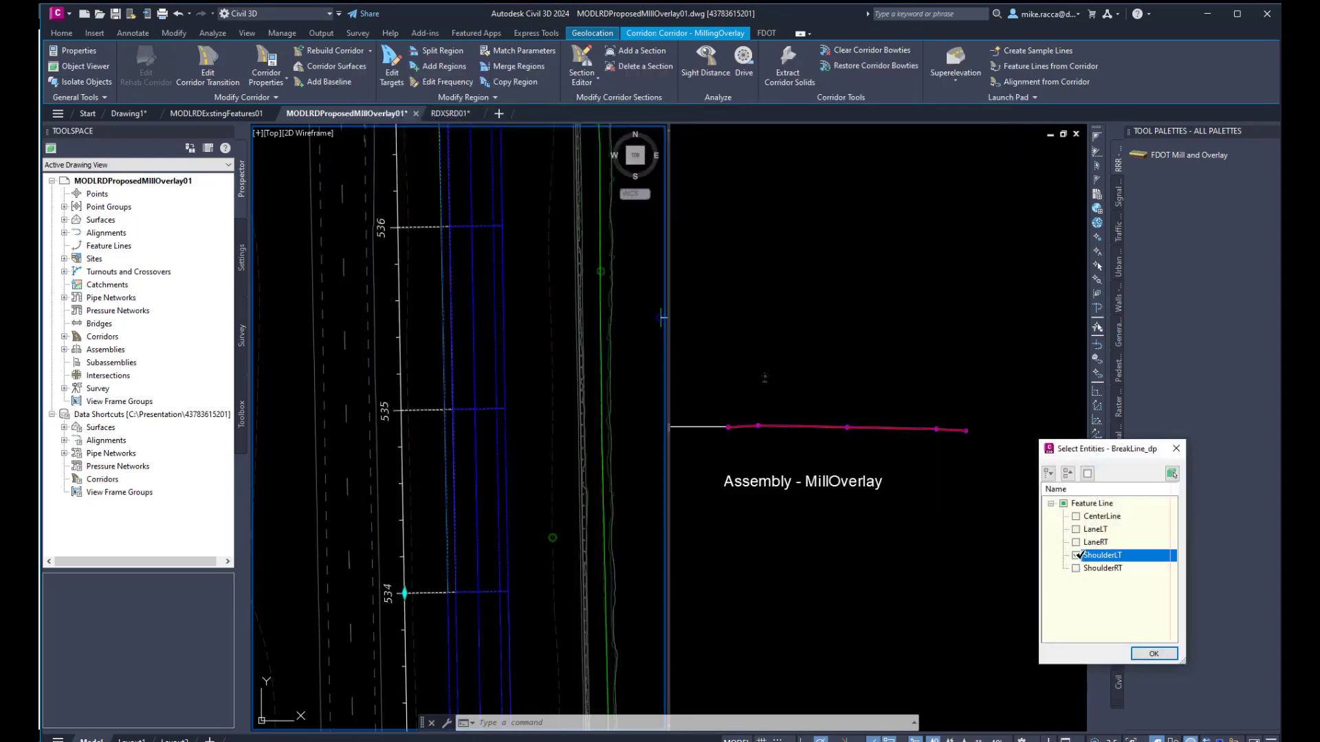
pyautogui.click(1153, 653)
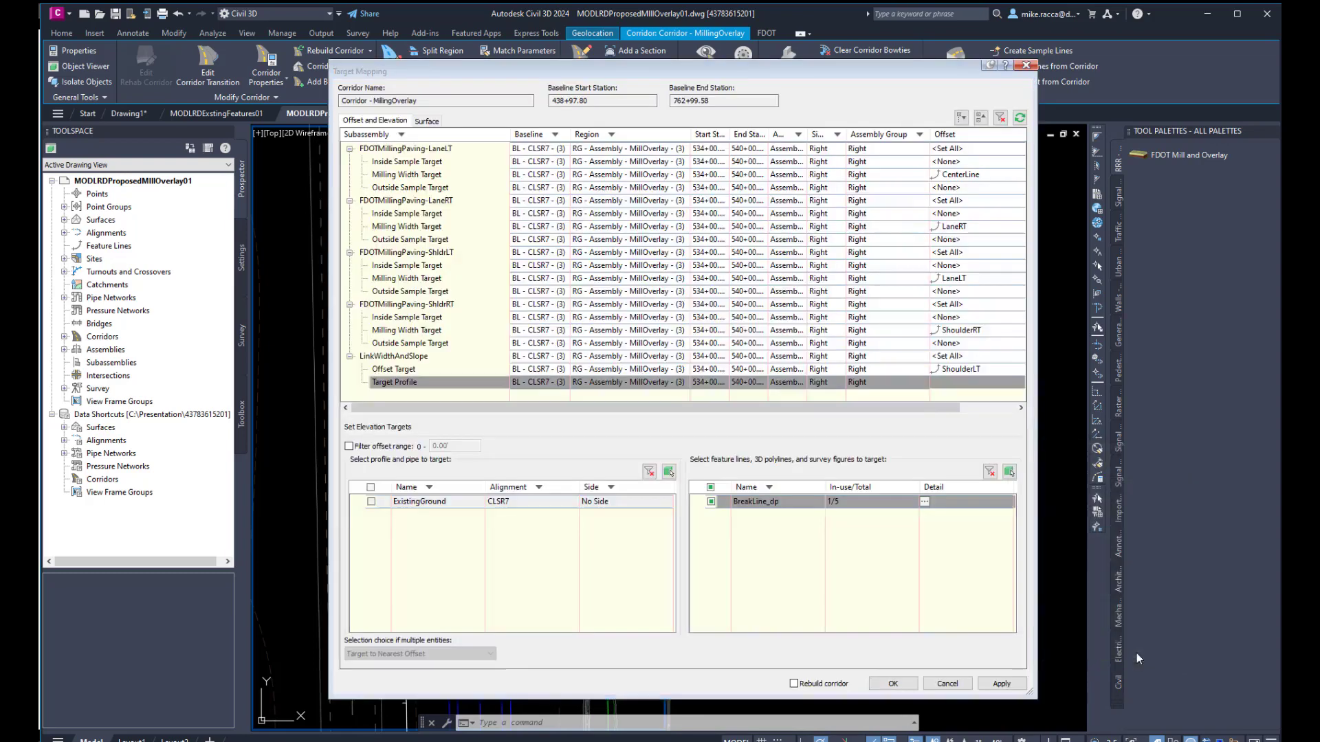
pyautogui.click(893, 683)
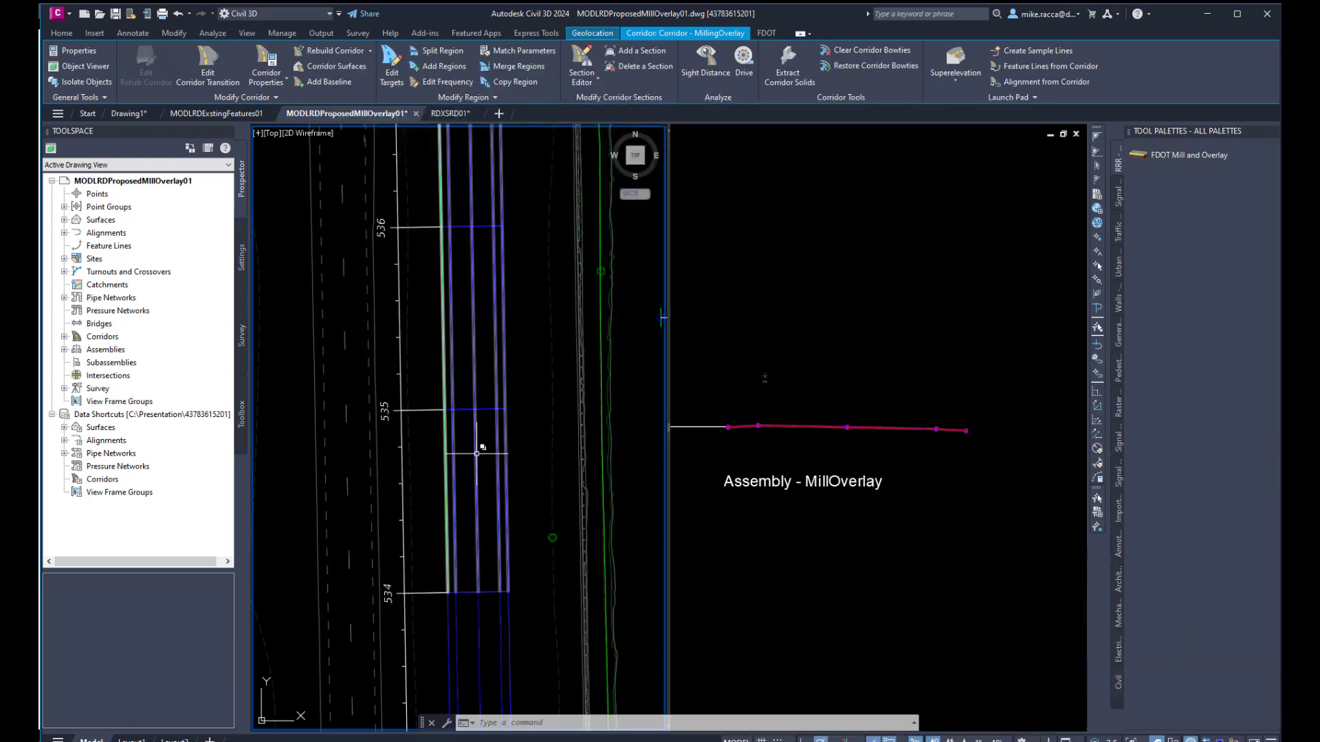
pyautogui.click(64, 337)
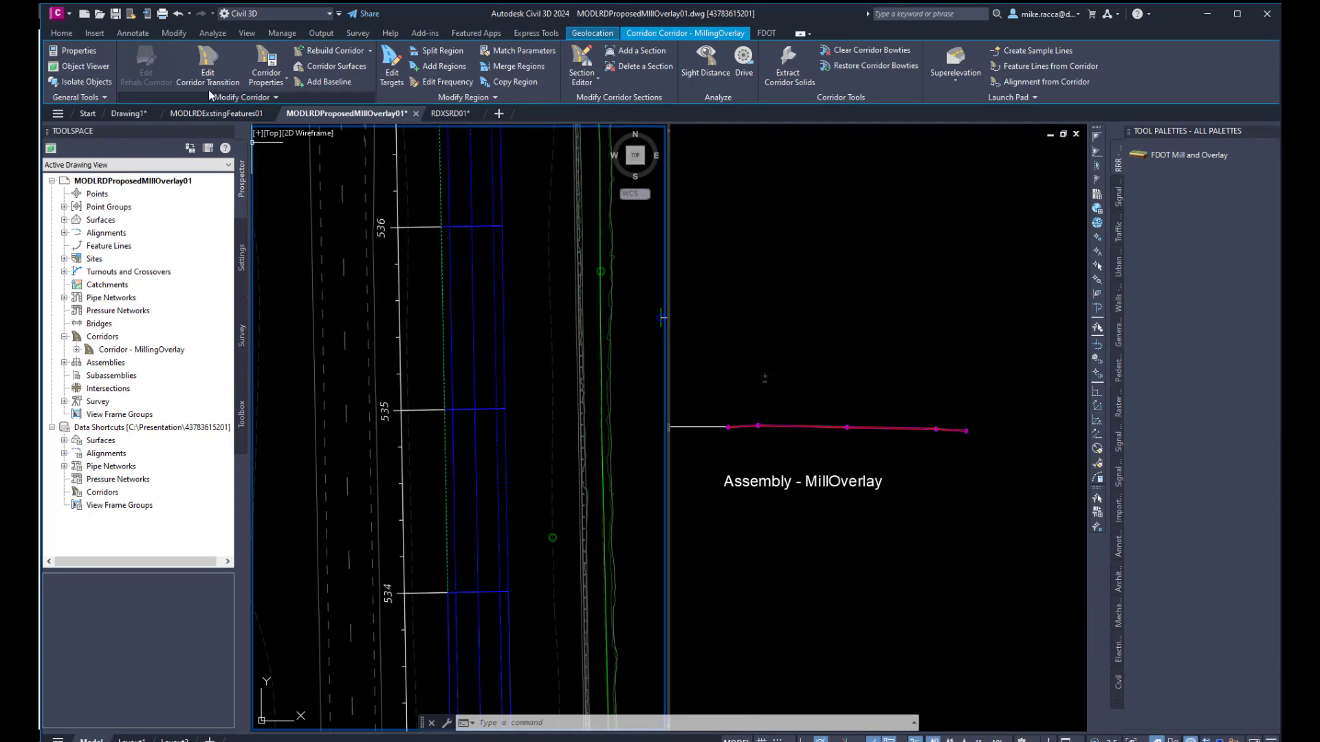
pyautogui.click(115, 13)
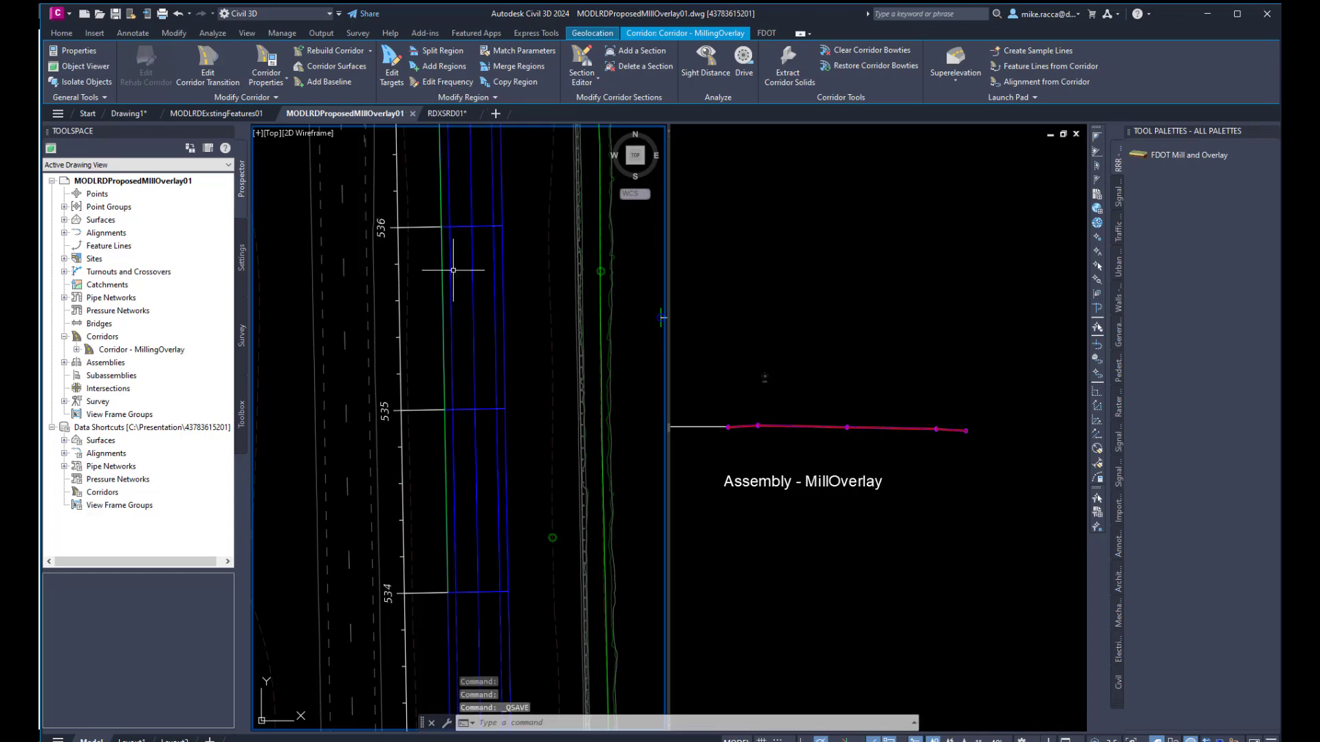
# Step: Return to RDXSRD01 with its references reloaded and check the milling and overlay linework in the section view
pyautogui.click(451, 115)
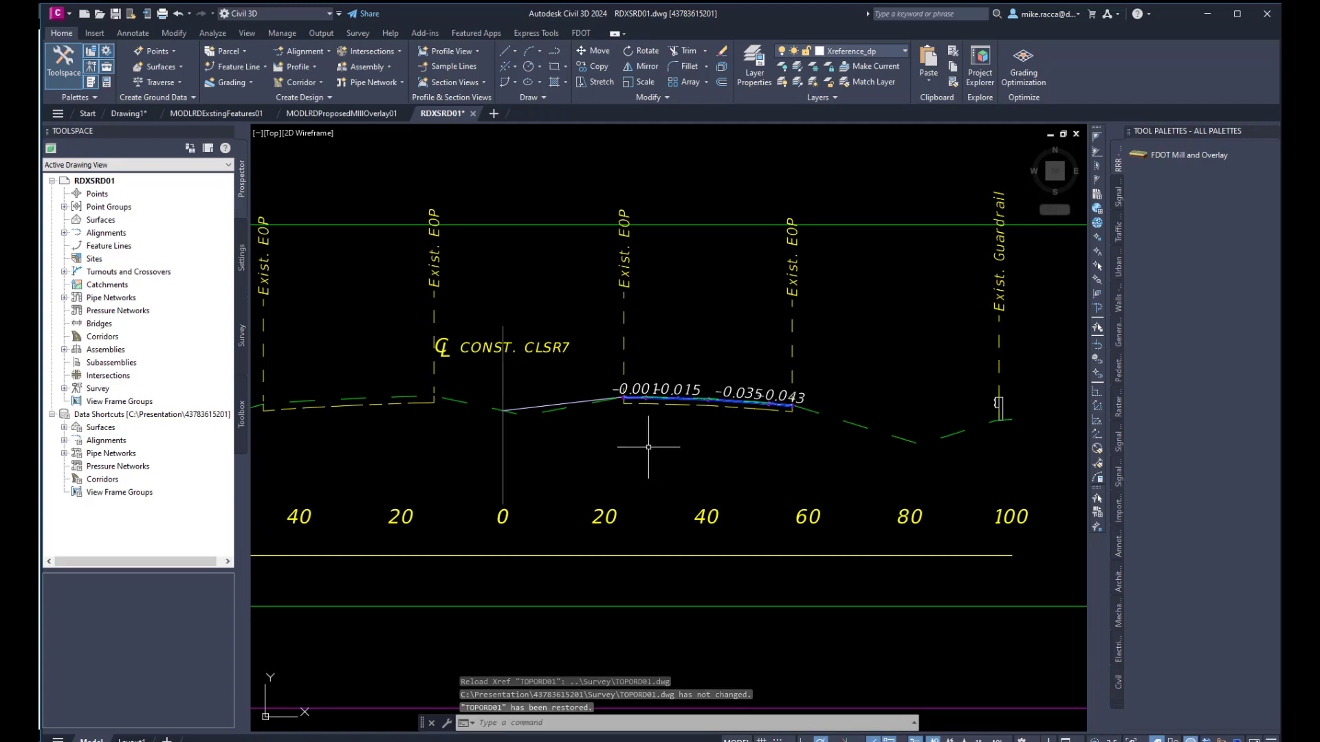
pyautogui.scroll(2, 665, 424)
pyautogui.scroll(-2, 664, 424)
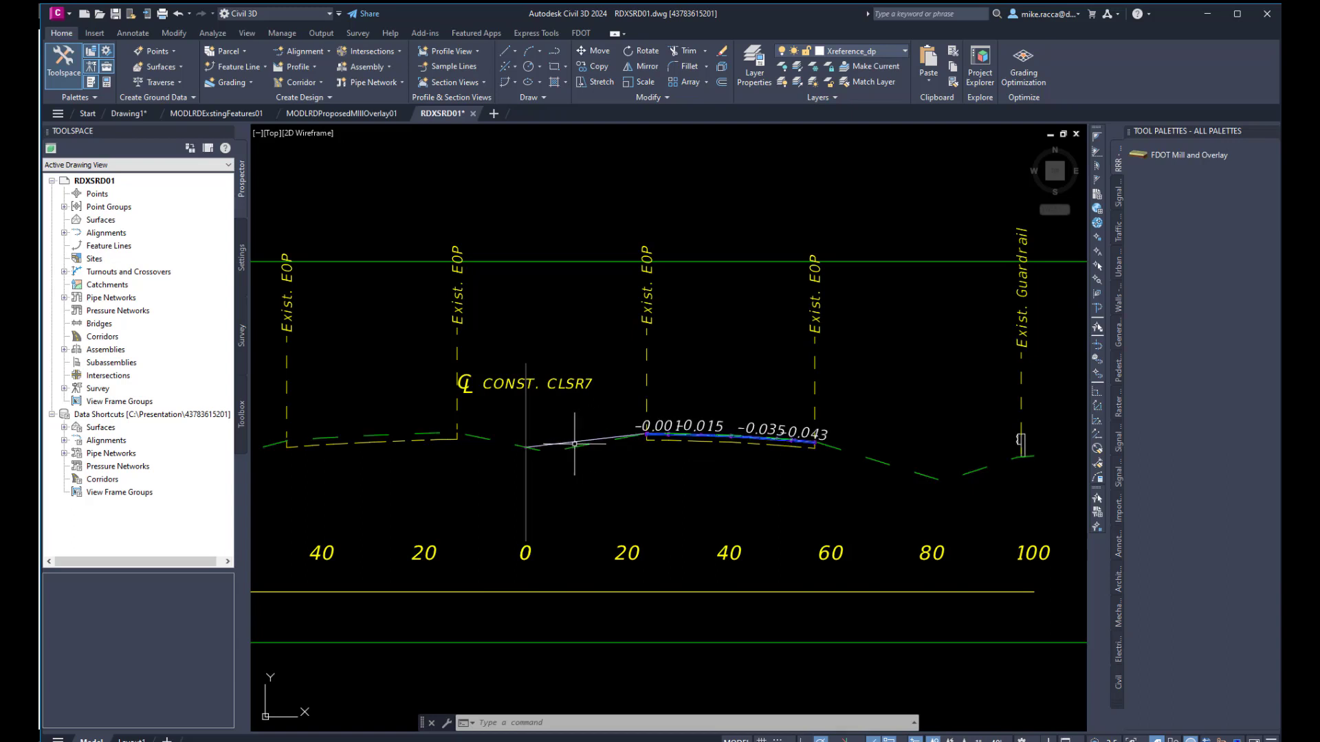
# Step: In MODLRDProposedMillOverlay01, open the construction parameters of the MillOverlay assembly's LinkWidthAndSlope subassembly
pyautogui.click(338, 115)
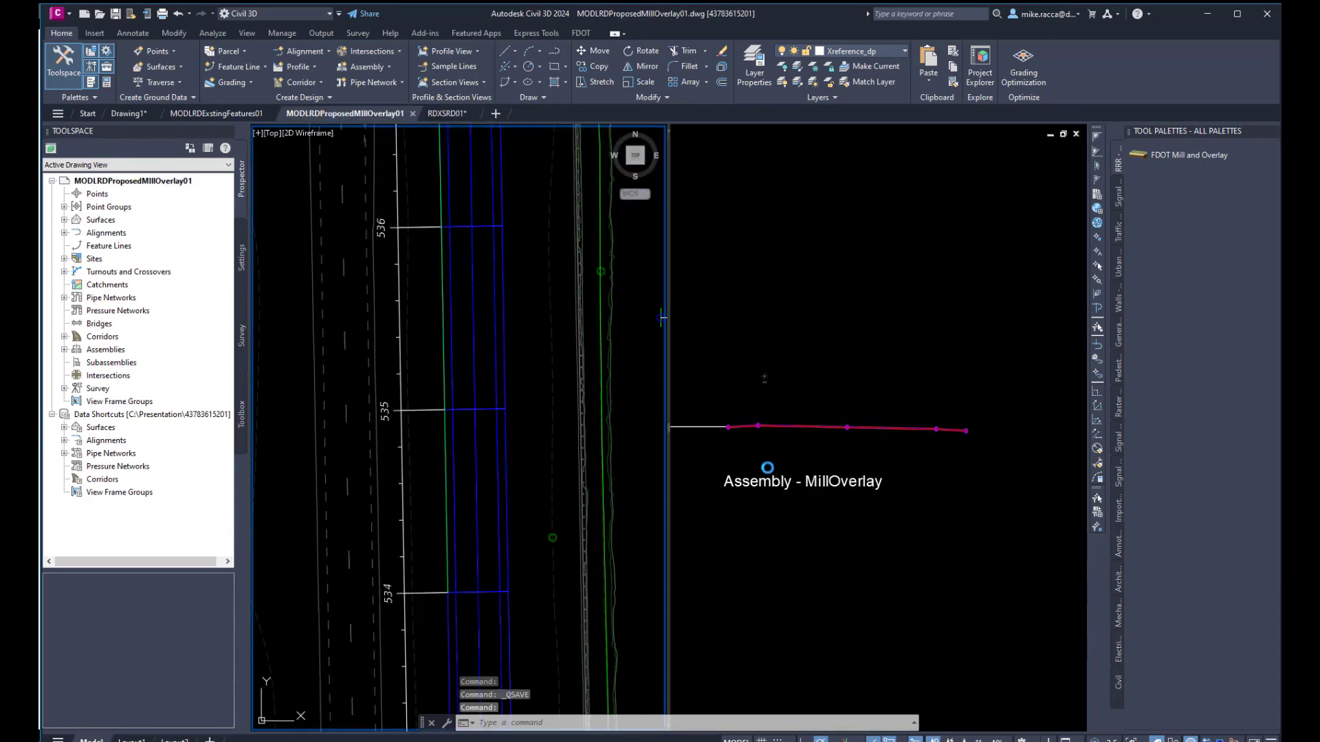
pyautogui.moveTo(719, 451); pyautogui.dragTo(847, 472, button='middle')
pyautogui.click(779, 473)
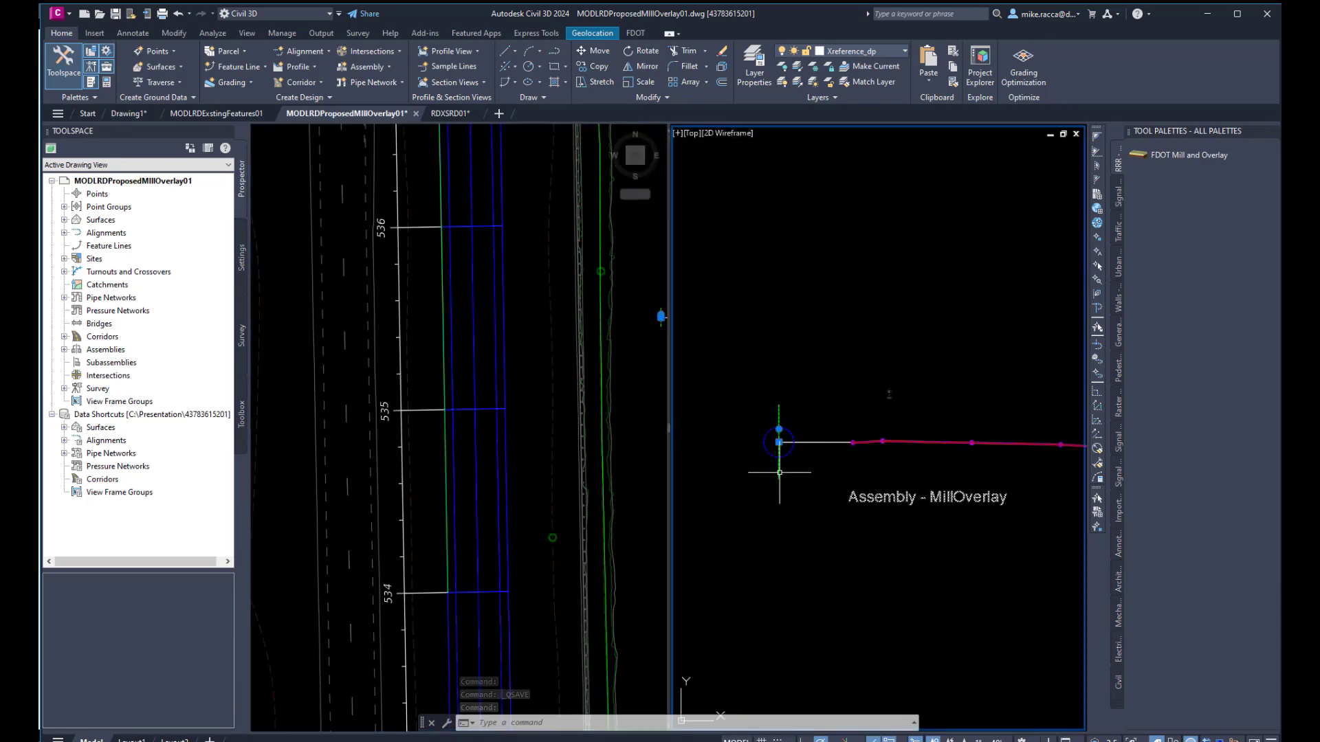
pyautogui.rightClick(734, 366)
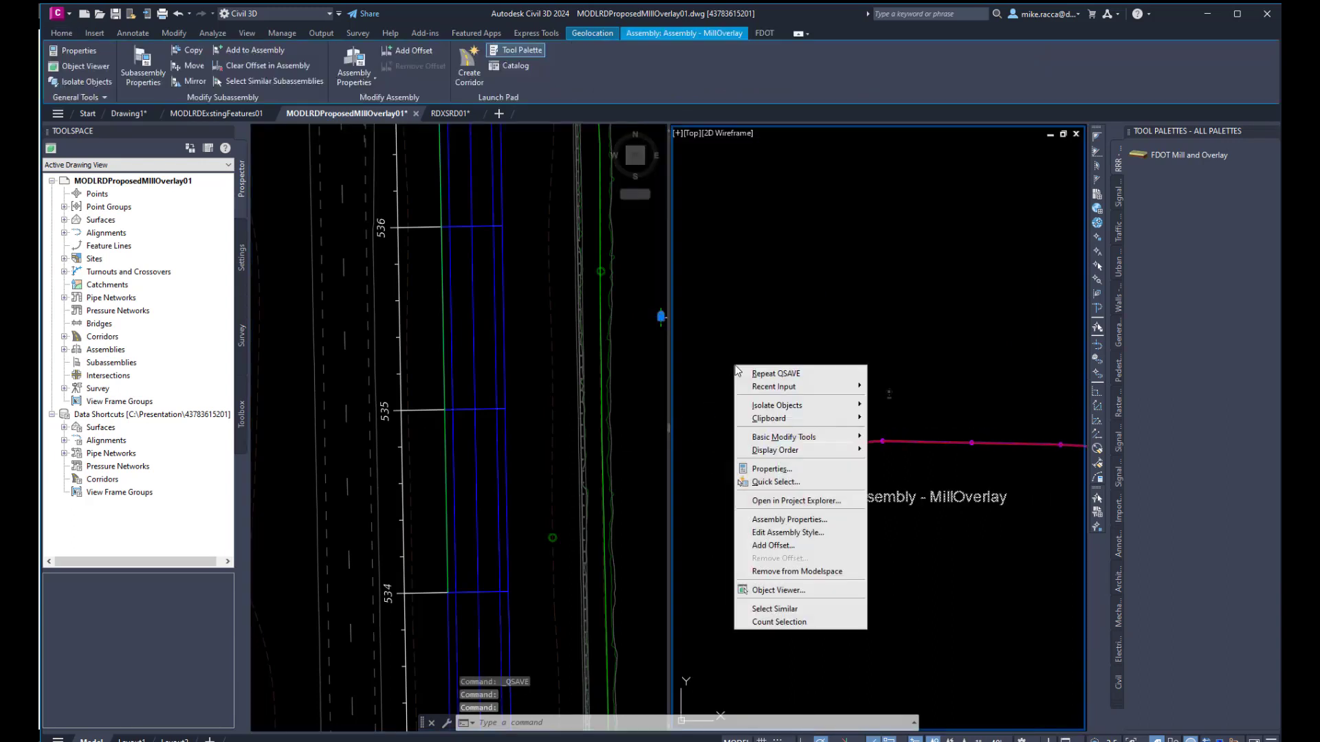
pyautogui.click(763, 519)
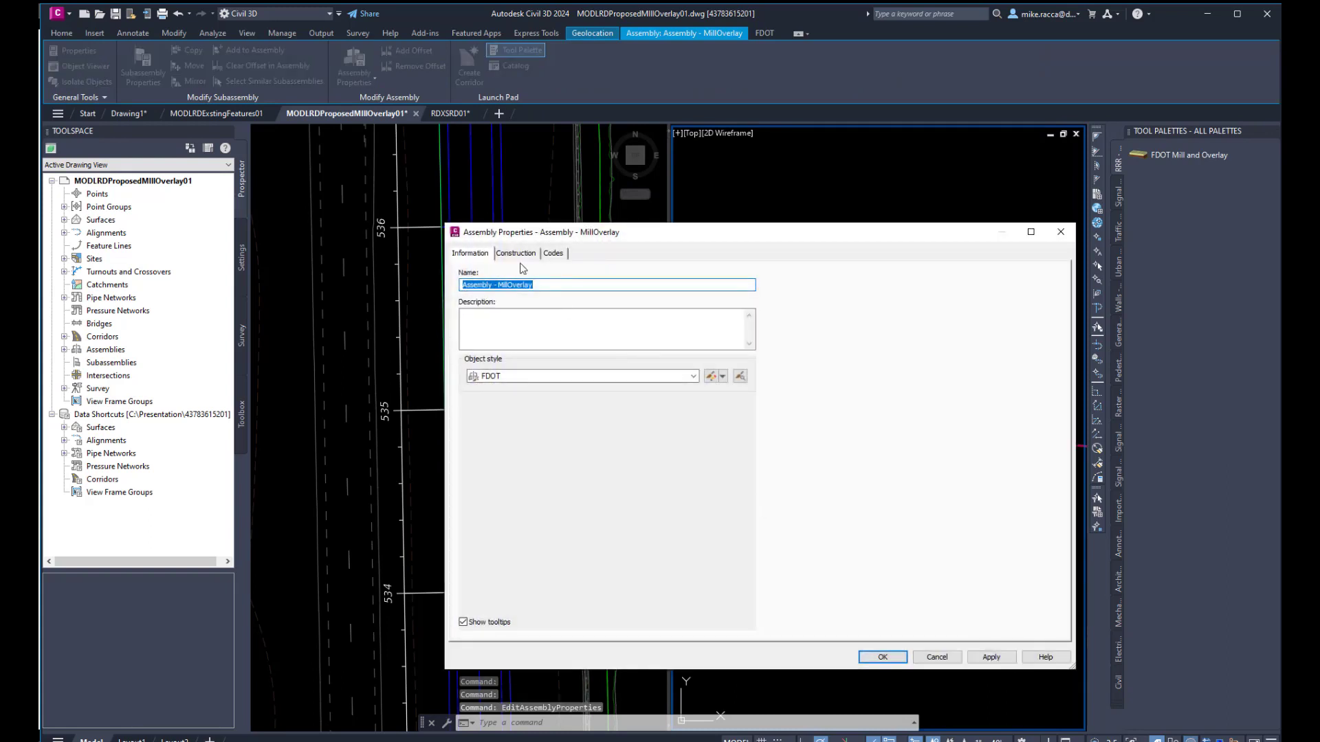
pyautogui.click(515, 254)
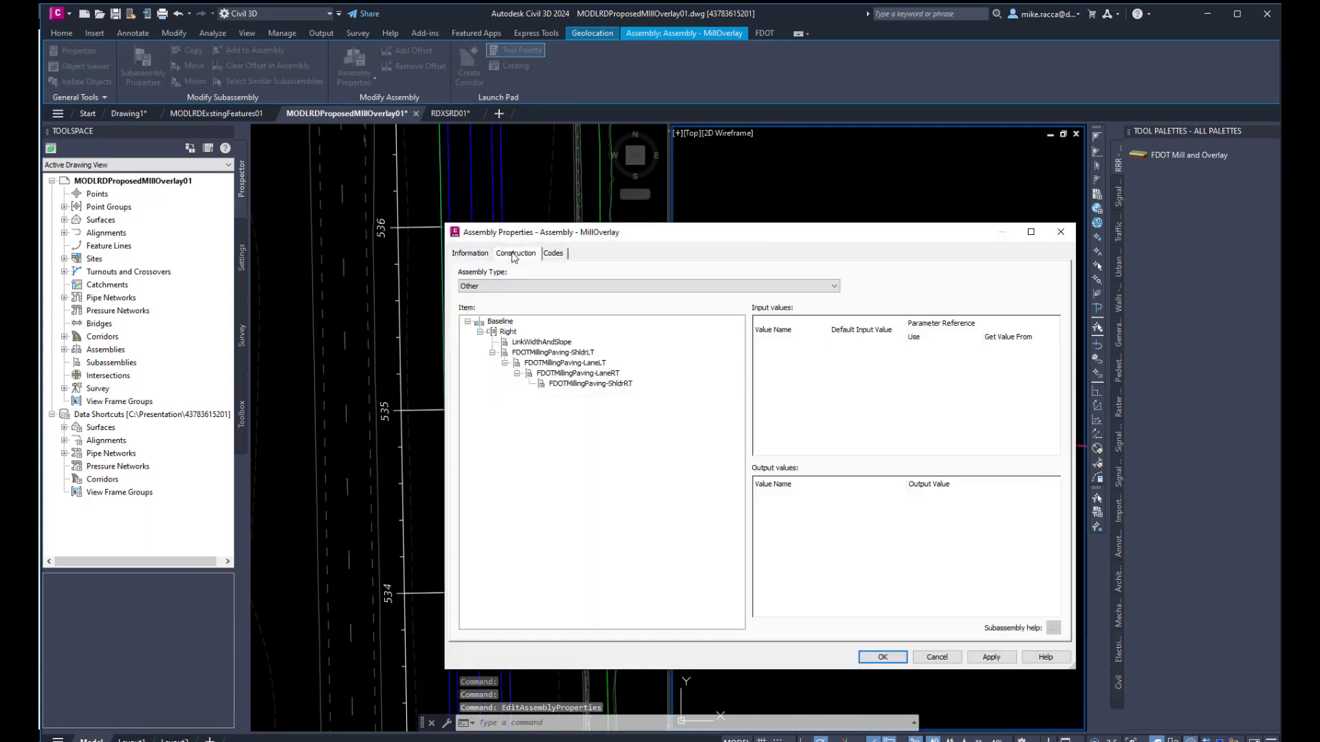
pyautogui.click(541, 343)
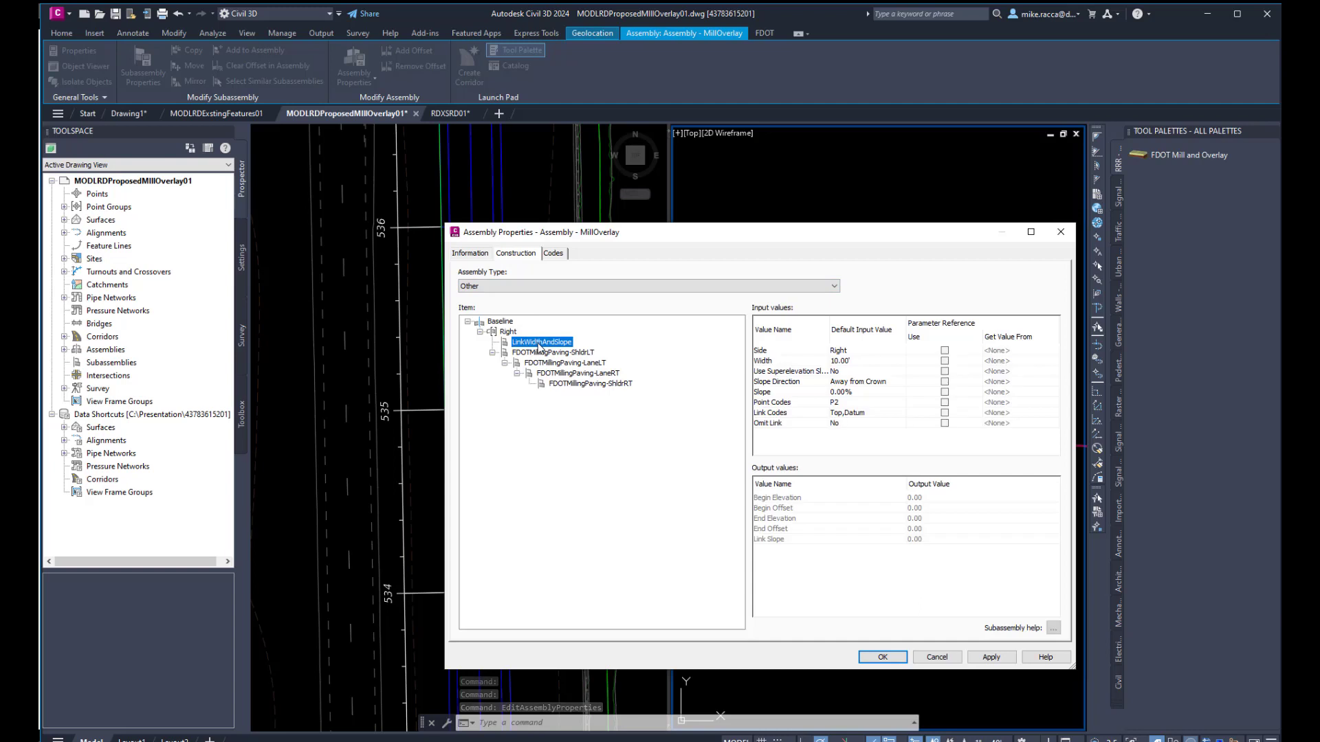
# Step: Set the LinkWidthAndSlope subassembly's Omit Link value to Yes and apply the assembly properties
pyautogui.doubleClick(859, 425)
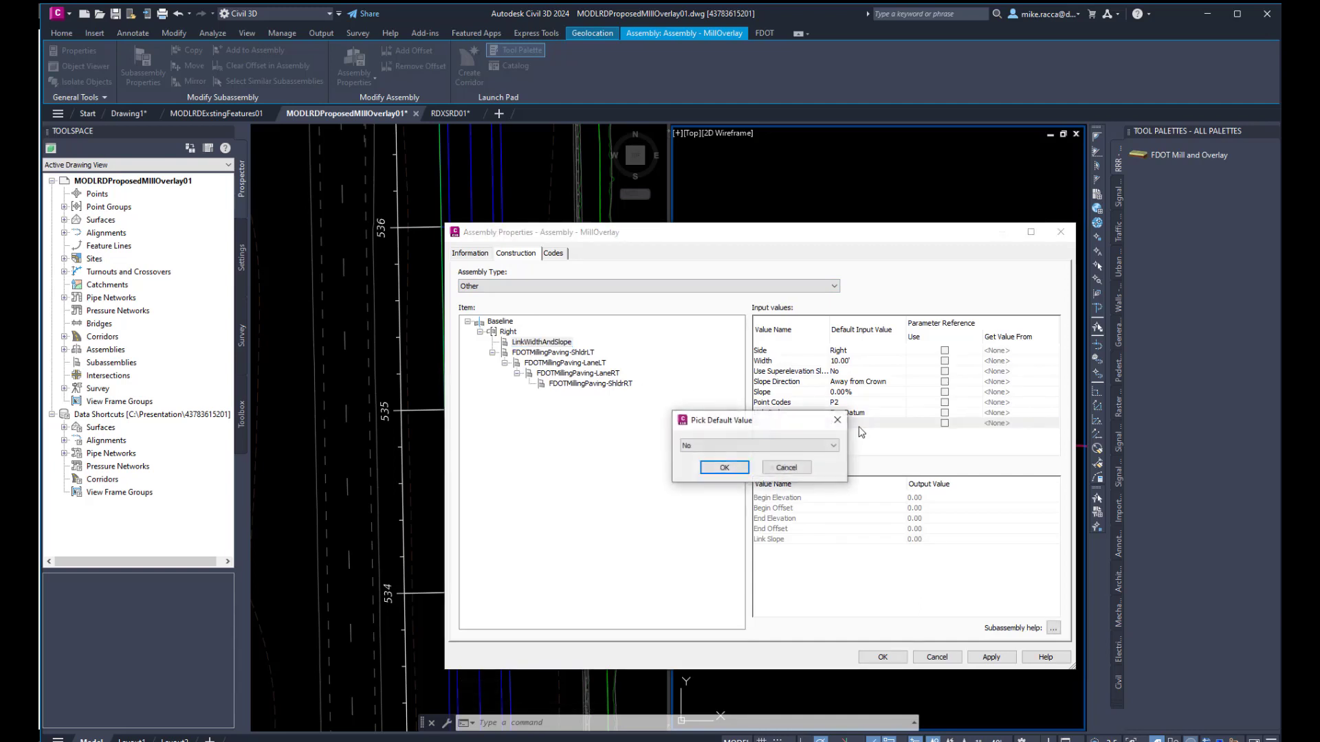
pyautogui.click(778, 445)
pyautogui.click(707, 466)
pyautogui.click(707, 468)
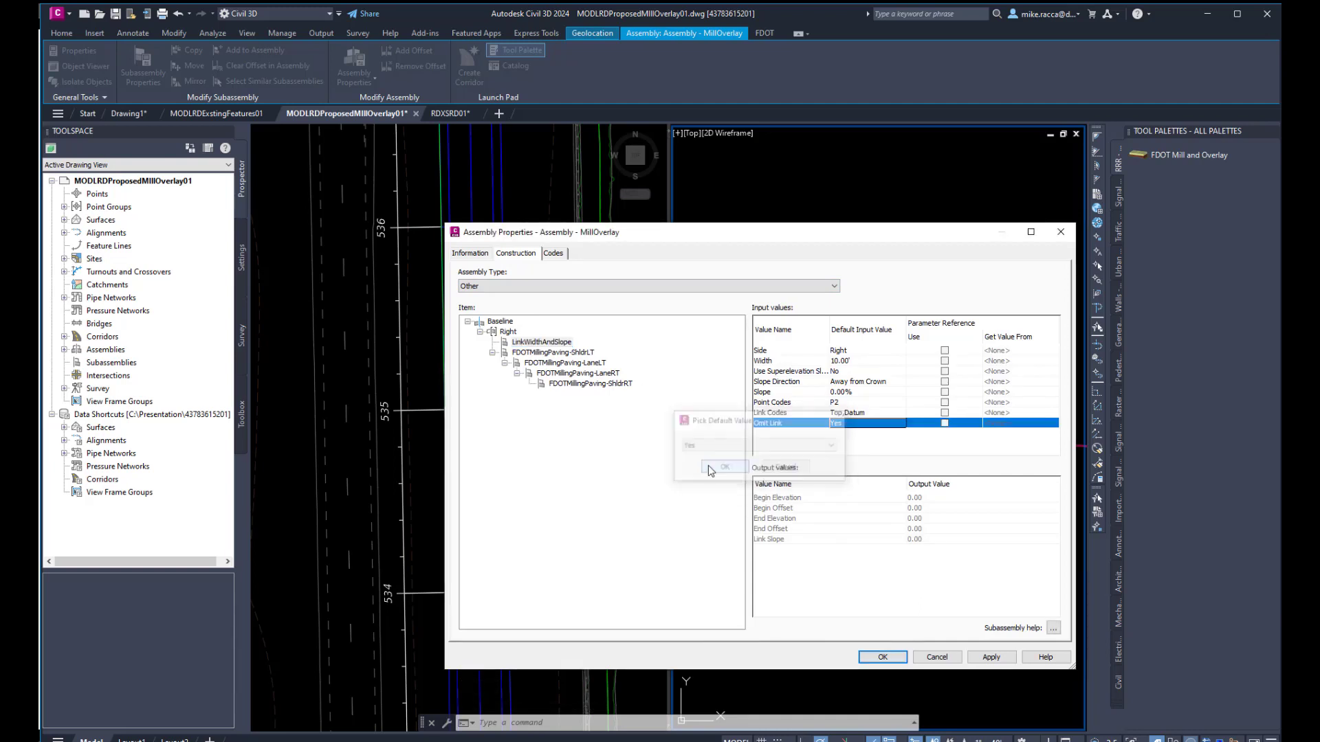
pyautogui.click(883, 657)
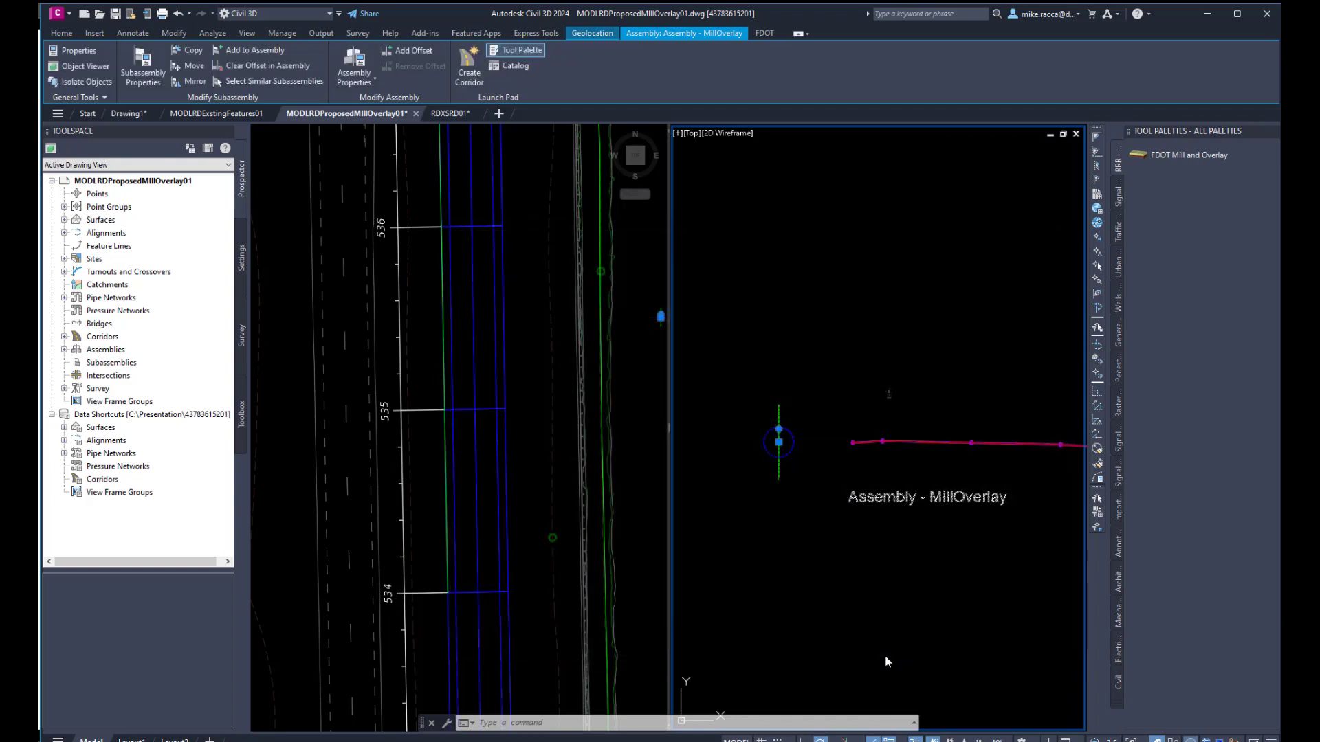
# Step: Save the drawing, rebuild Corridor - MillingOverlay with the revised assembly, and save again
pyautogui.hotkey('ctrl', 's')
pyautogui.click(65, 336)
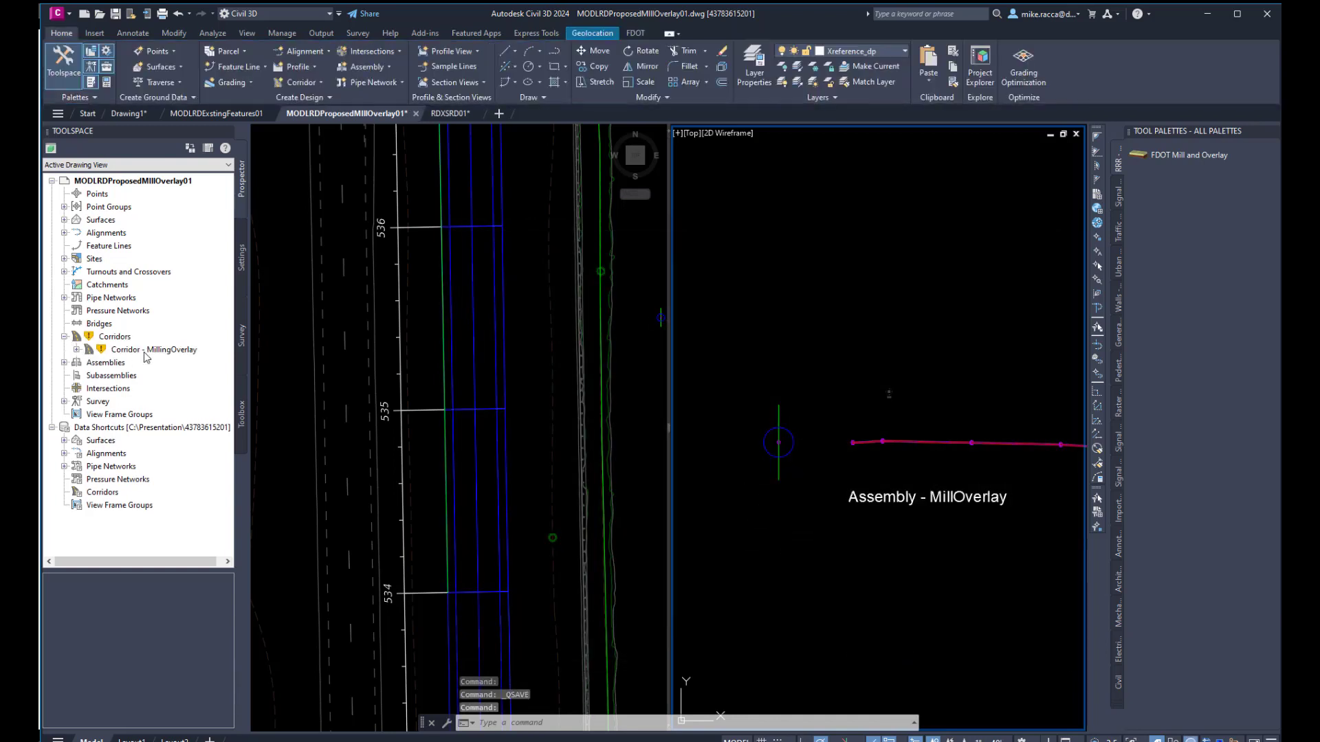
pyautogui.click(146, 350)
pyautogui.rightClick(148, 351)
pyautogui.click(202, 401)
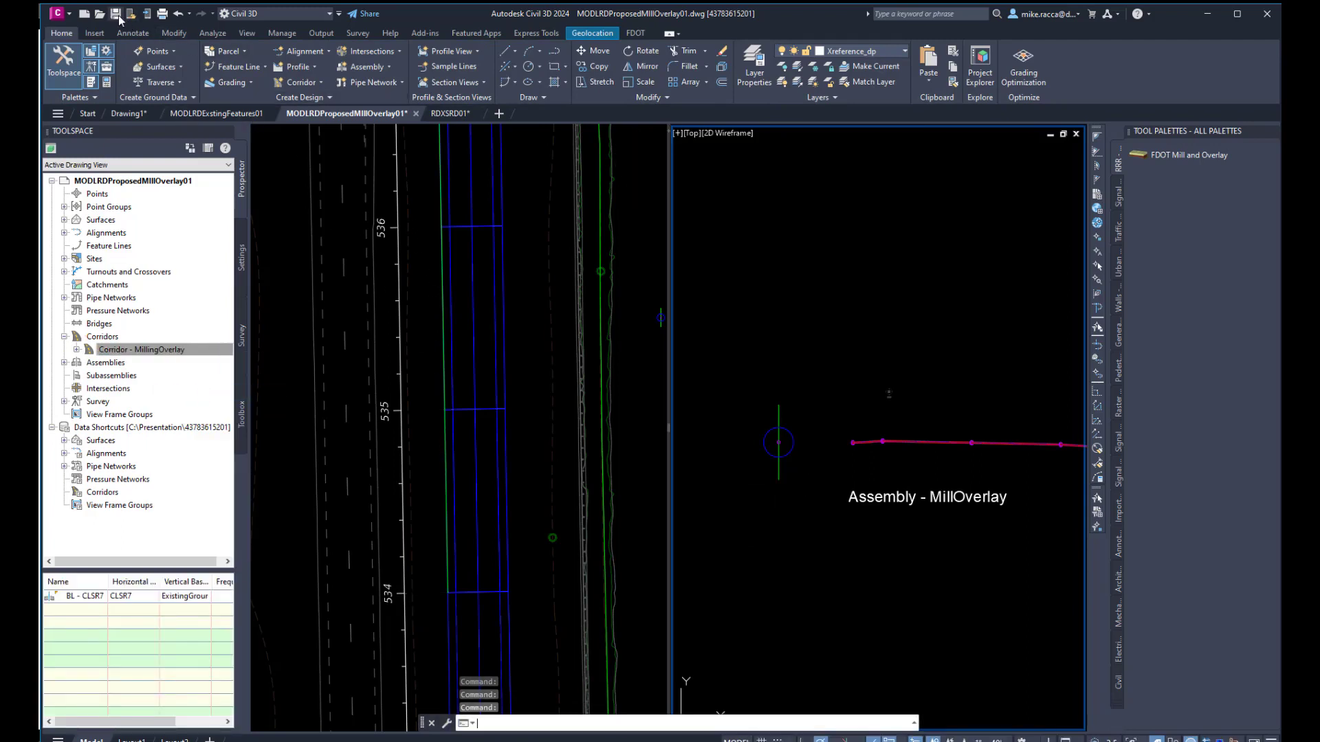
pyautogui.hotkey('ctrl', 's')
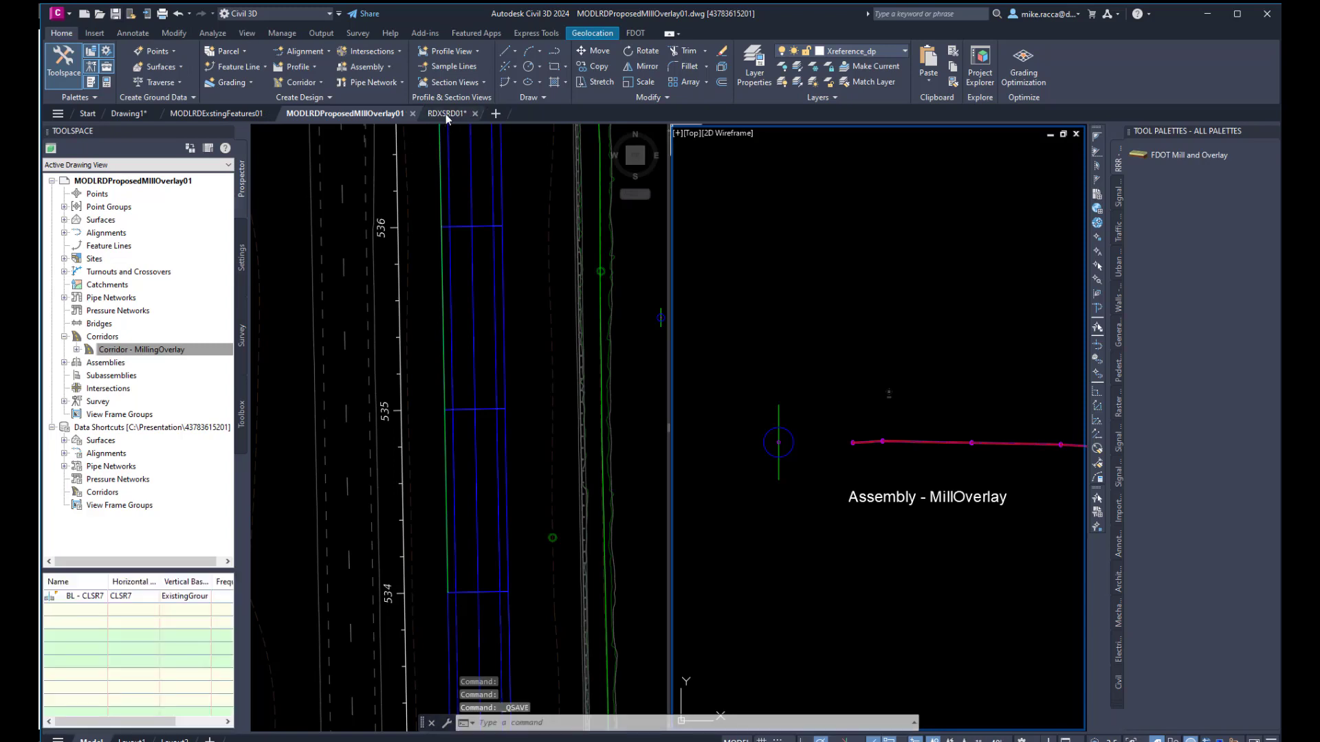
# Step: Switch to RDXSRD01 with its references reloaded, check the updated milling and overlay across the section views, and save
pyautogui.click(445, 114)
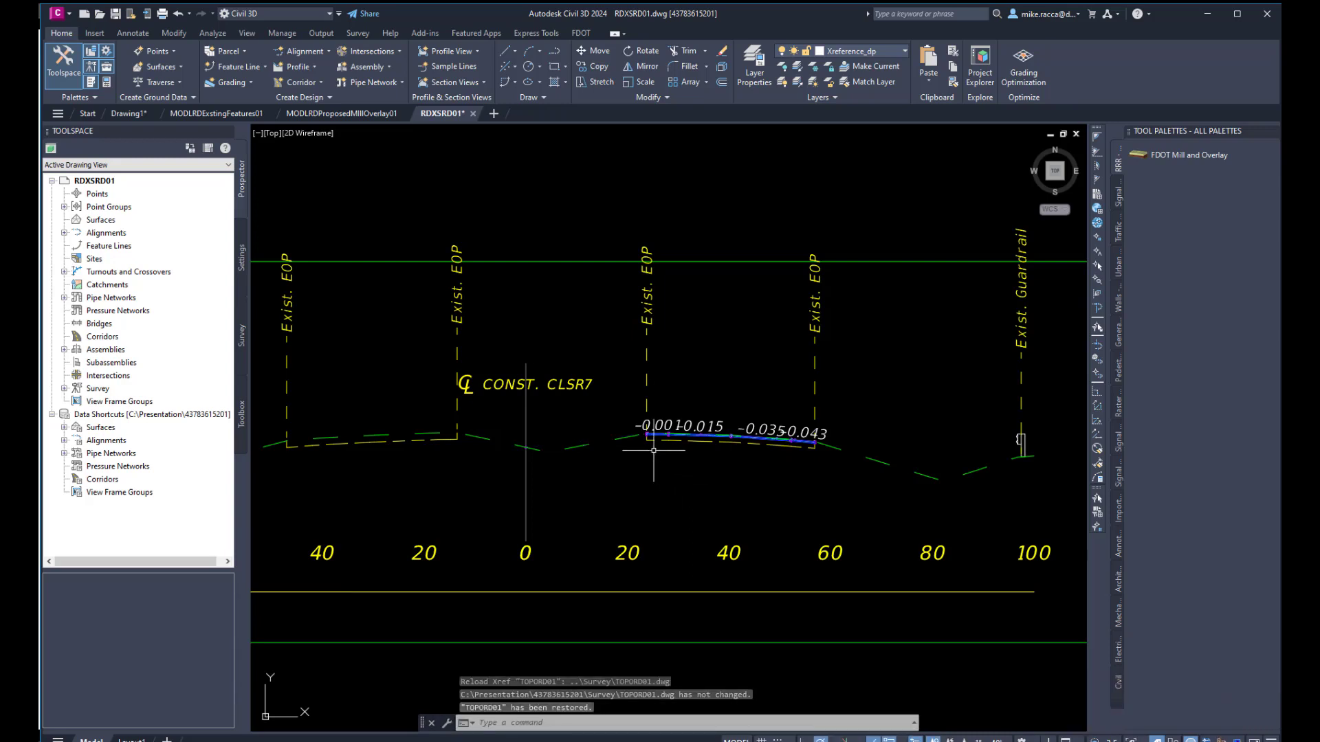
pyautogui.scroll(-4, 681, 474)
pyautogui.scroll(-5, 688, 472)
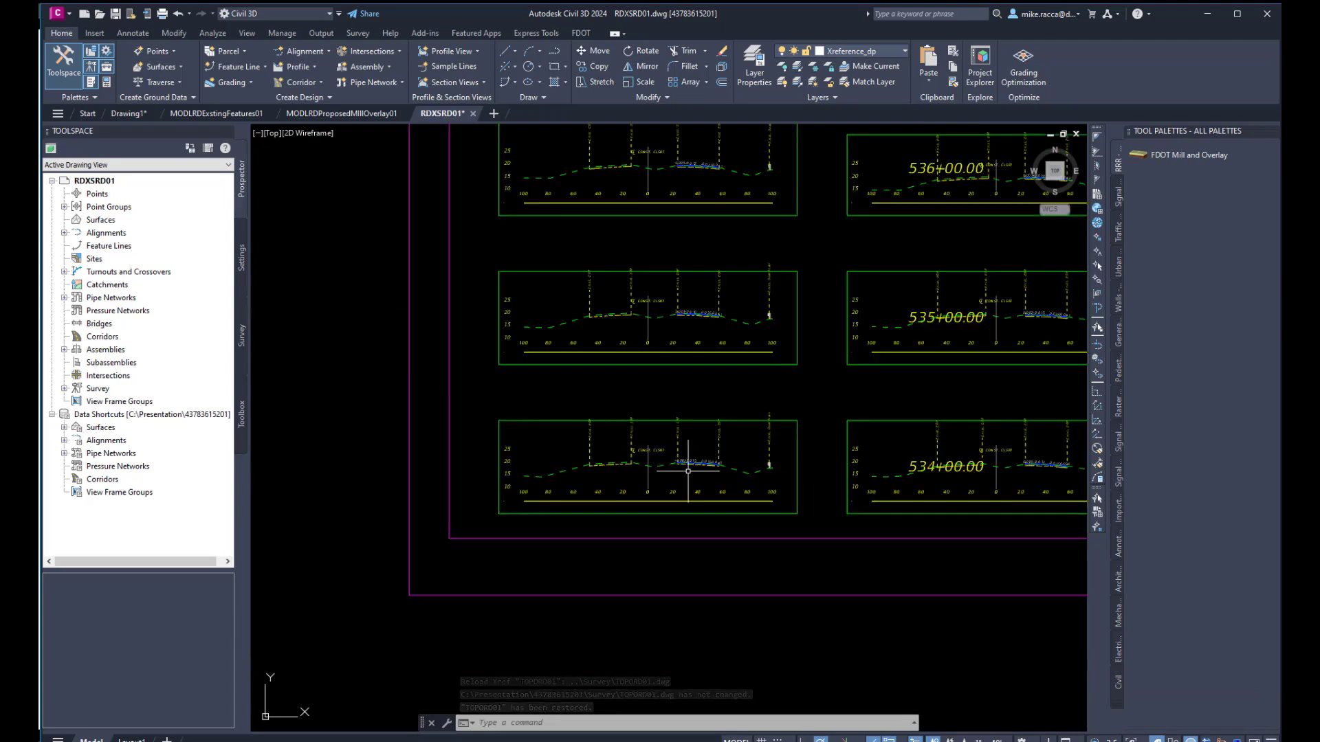
pyautogui.moveTo(628, 457); pyautogui.dragTo(667, 464, button='middle')
pyautogui.scroll(2, 667, 464)
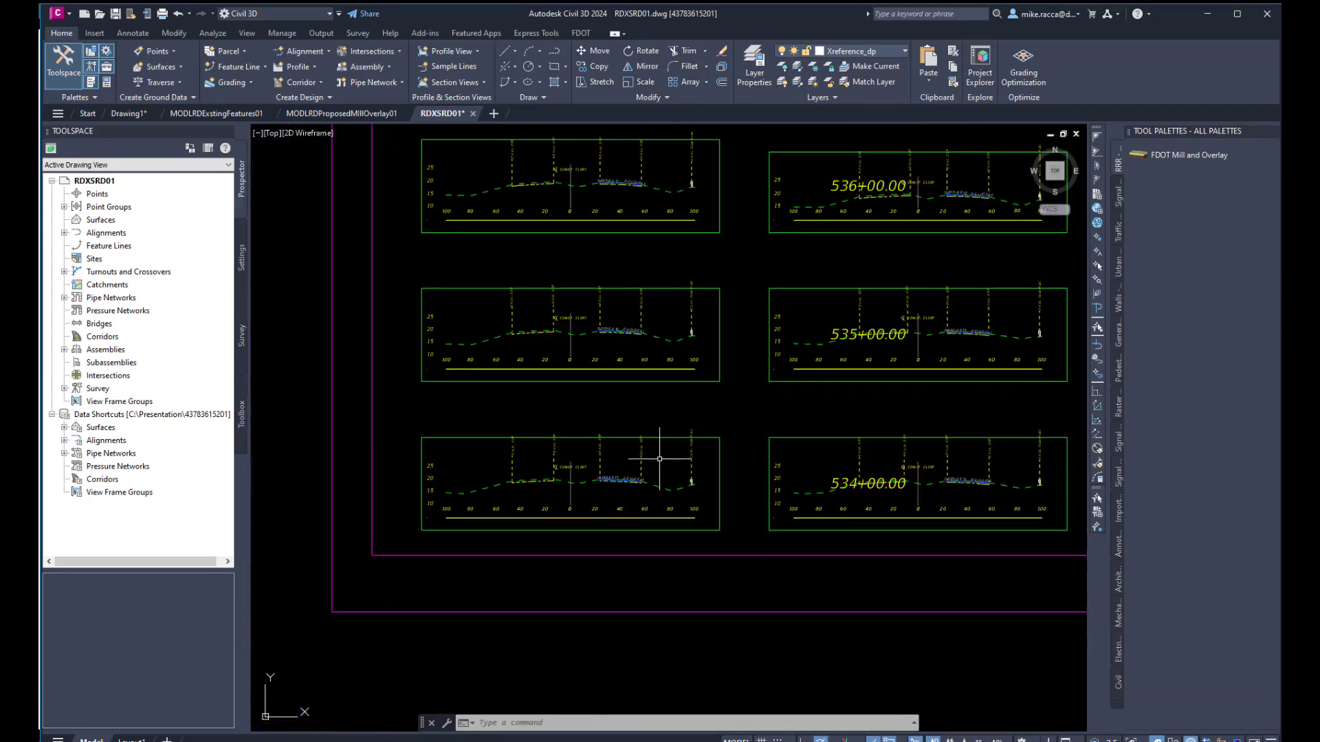
pyautogui.click(117, 14)
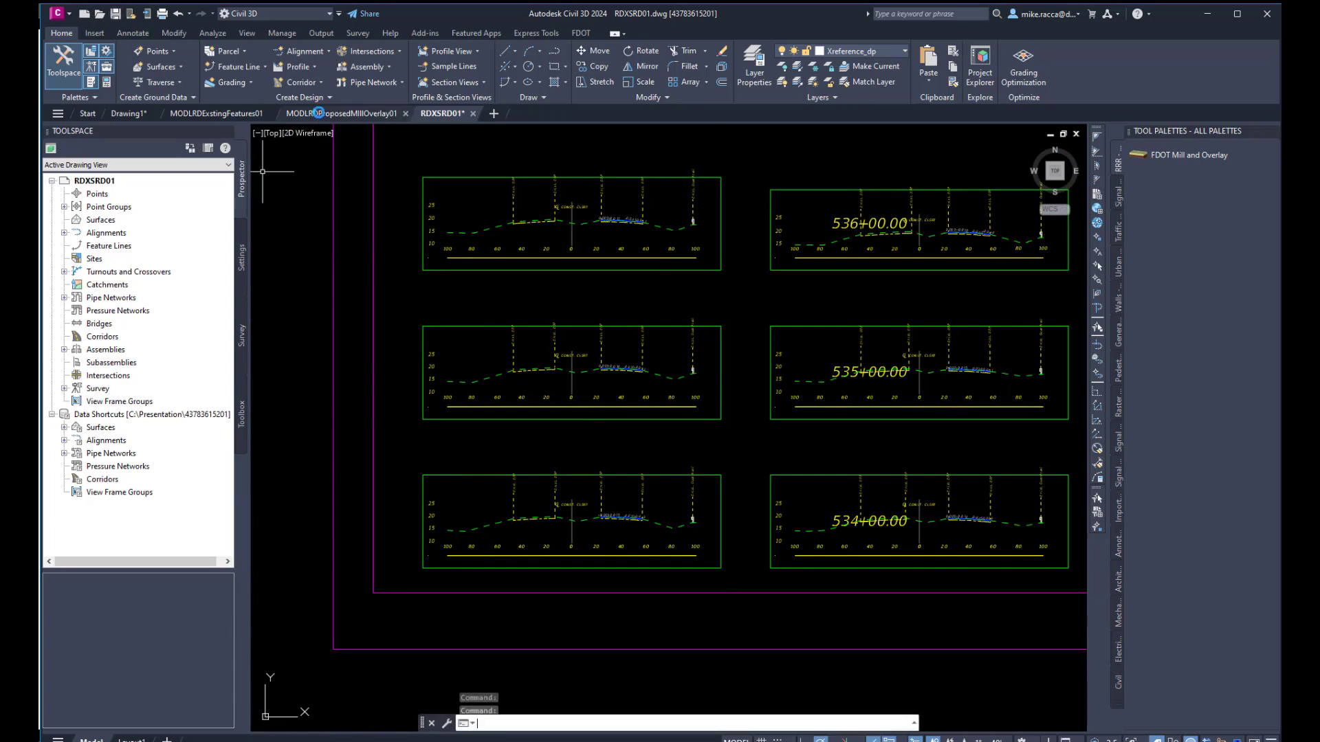
# Step: In MODLRDProposedMillOverlay01, set Show Log File to Yes for the FDOTMillingPaving-ShldrRT subassembly of the MillOverlay assembly
pyautogui.moveTo(318, 112)
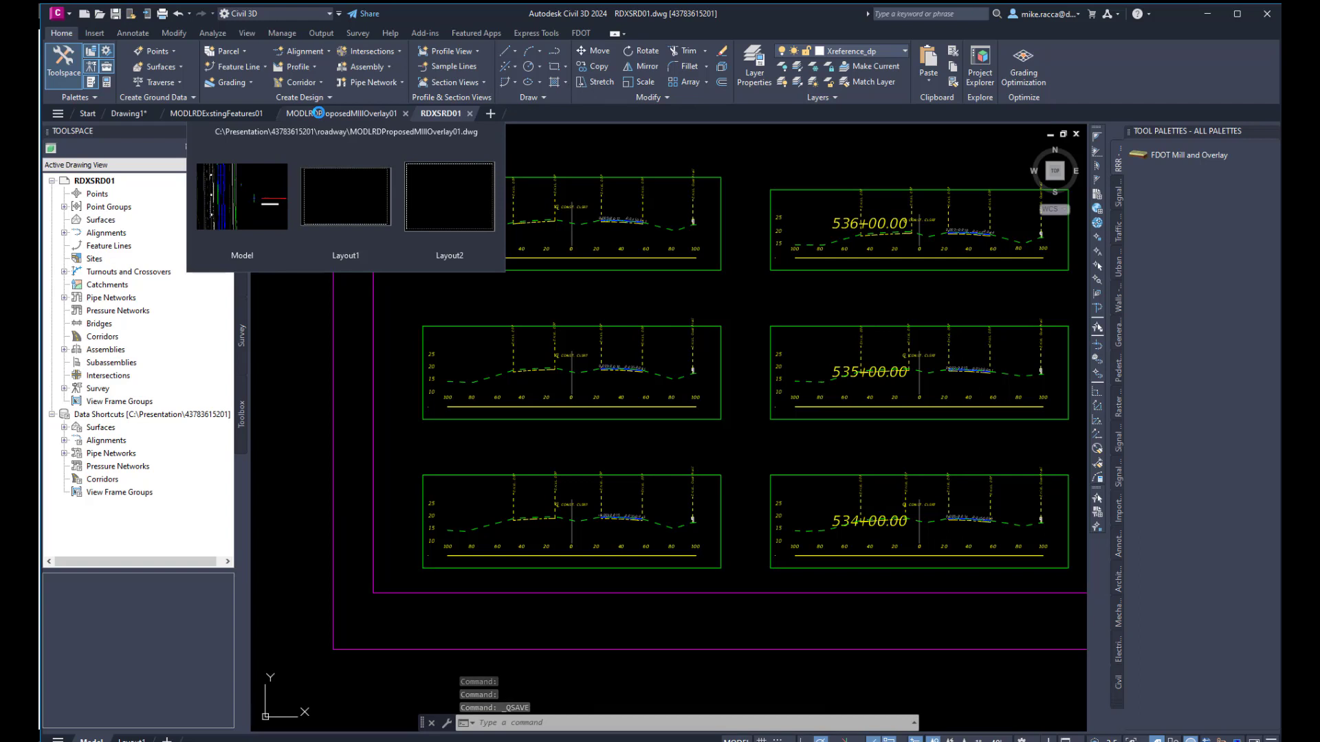
pyautogui.click(318, 113)
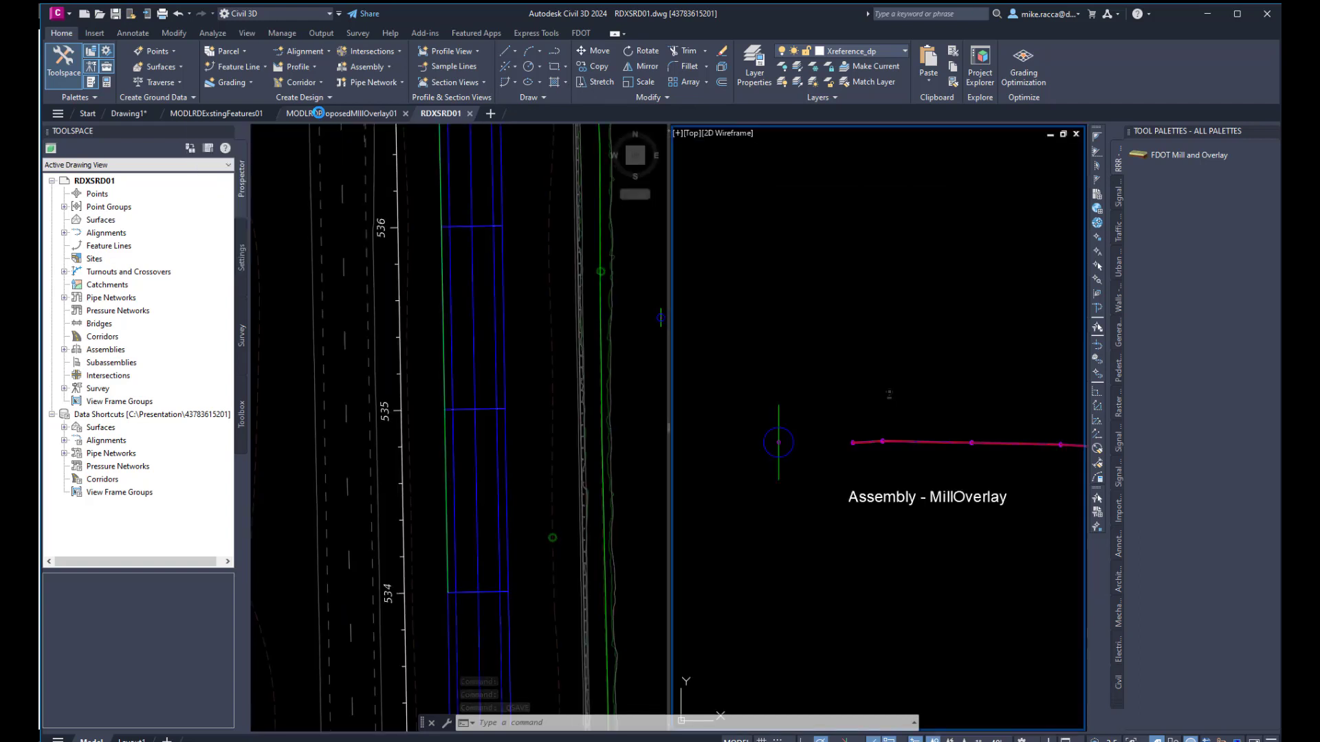
pyautogui.scroll(-2, 795, 468)
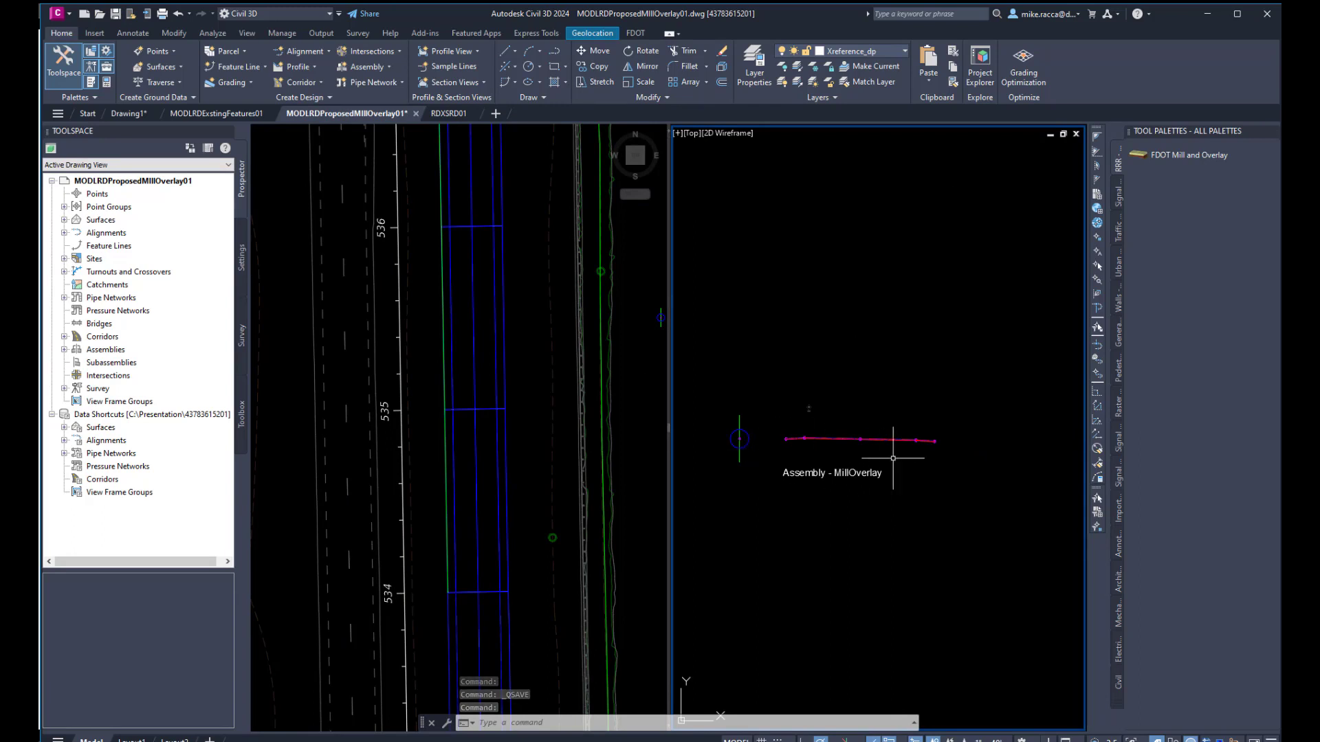
pyautogui.doubleClick(925, 441)
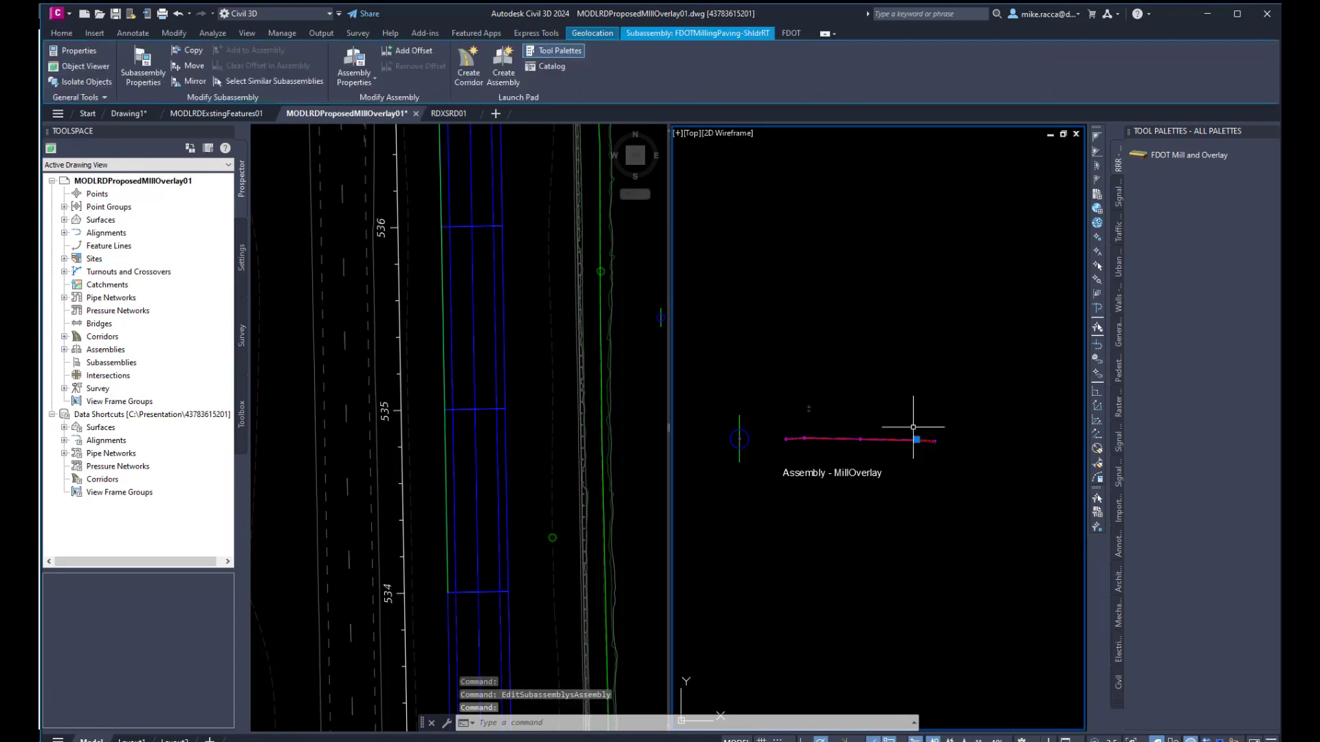
pyautogui.rightClick(788, 297)
pyautogui.click(825, 398)
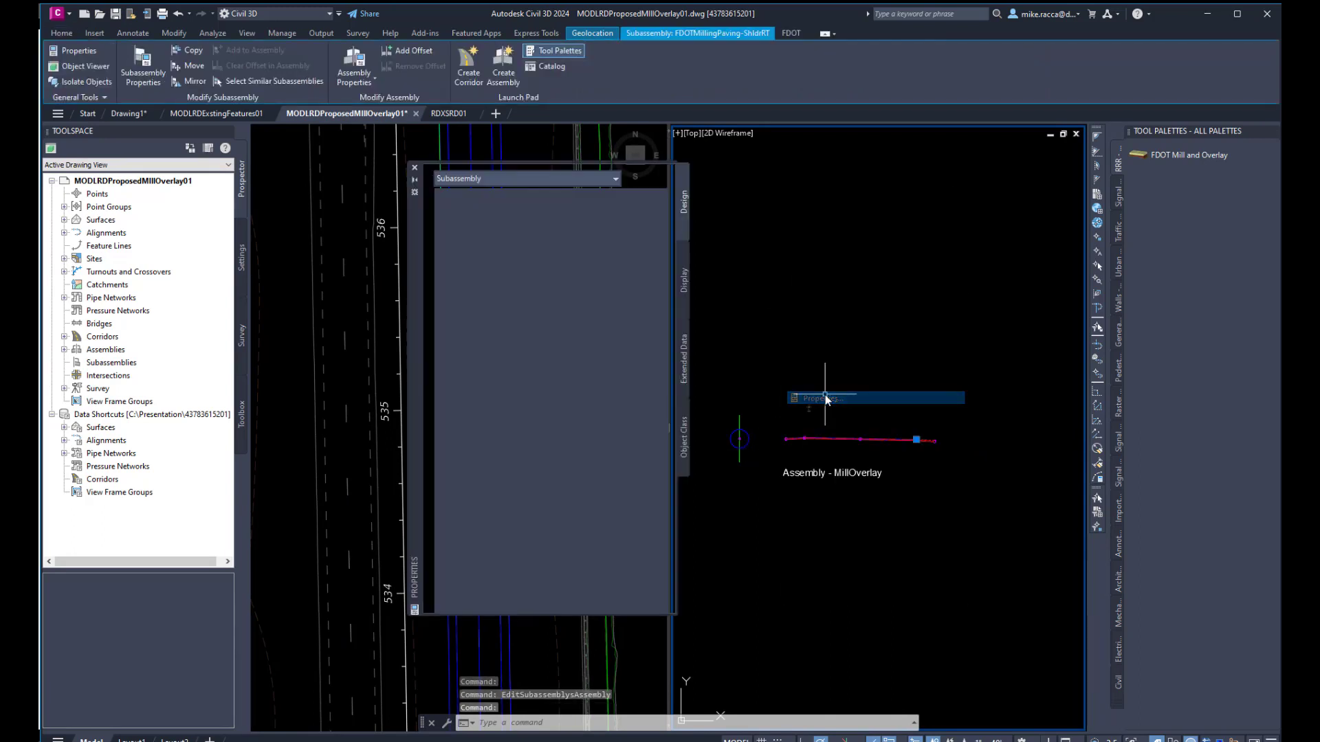
pyautogui.scroll(-1, 598, 540)
pyautogui.scroll(-5, 598, 539)
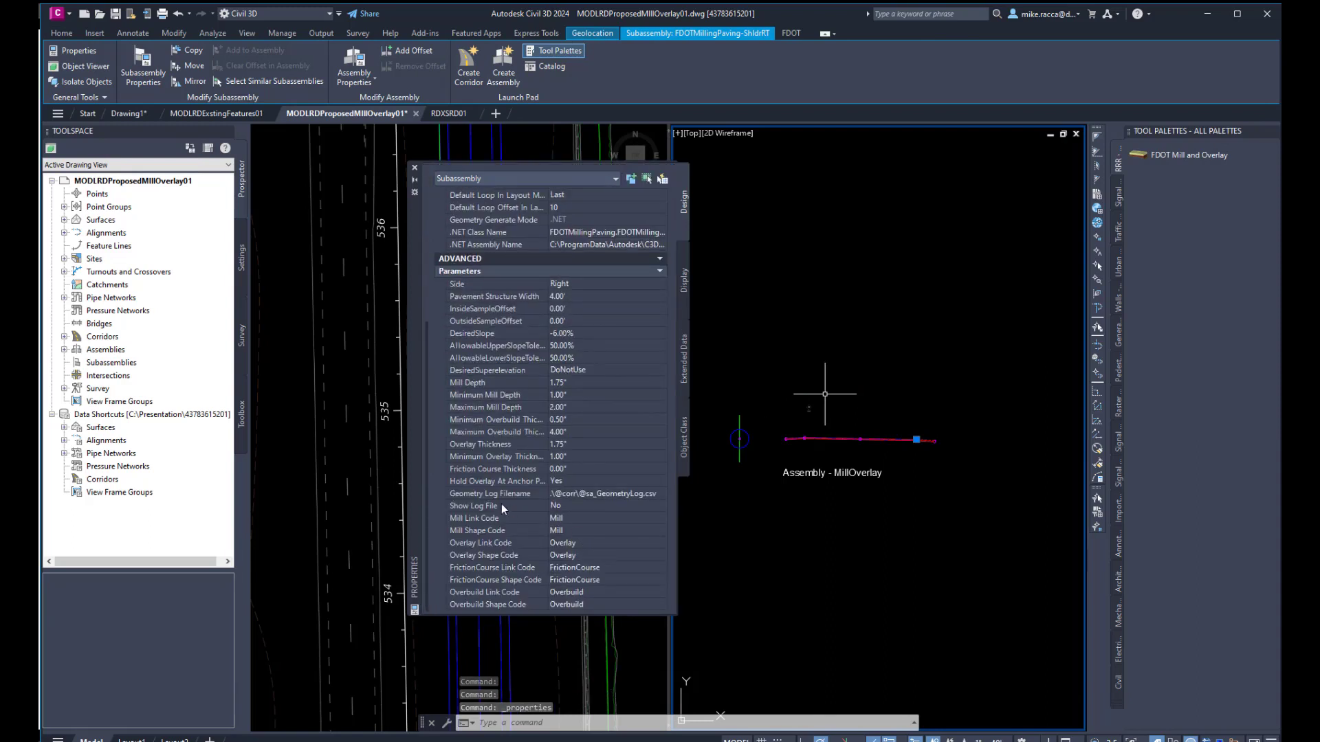
pyautogui.click(575, 506)
pyautogui.click(571, 506)
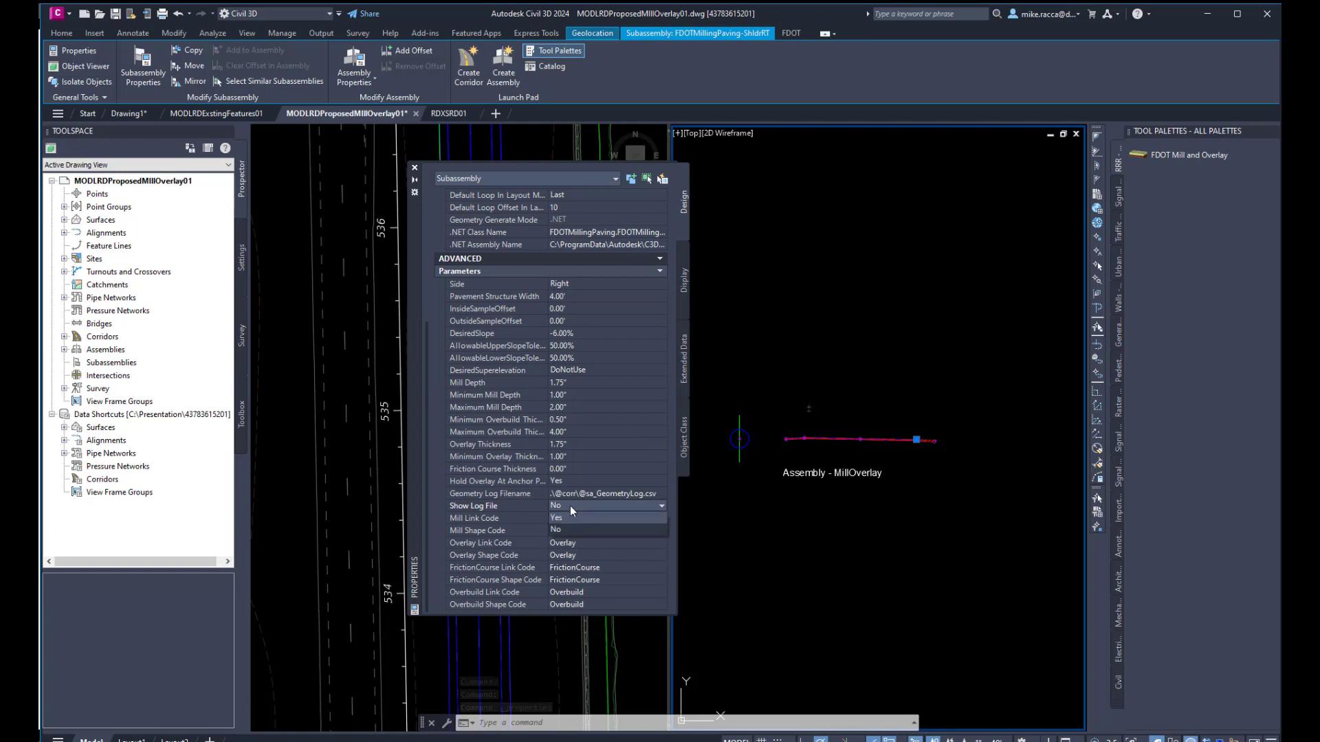
pyautogui.click(569, 520)
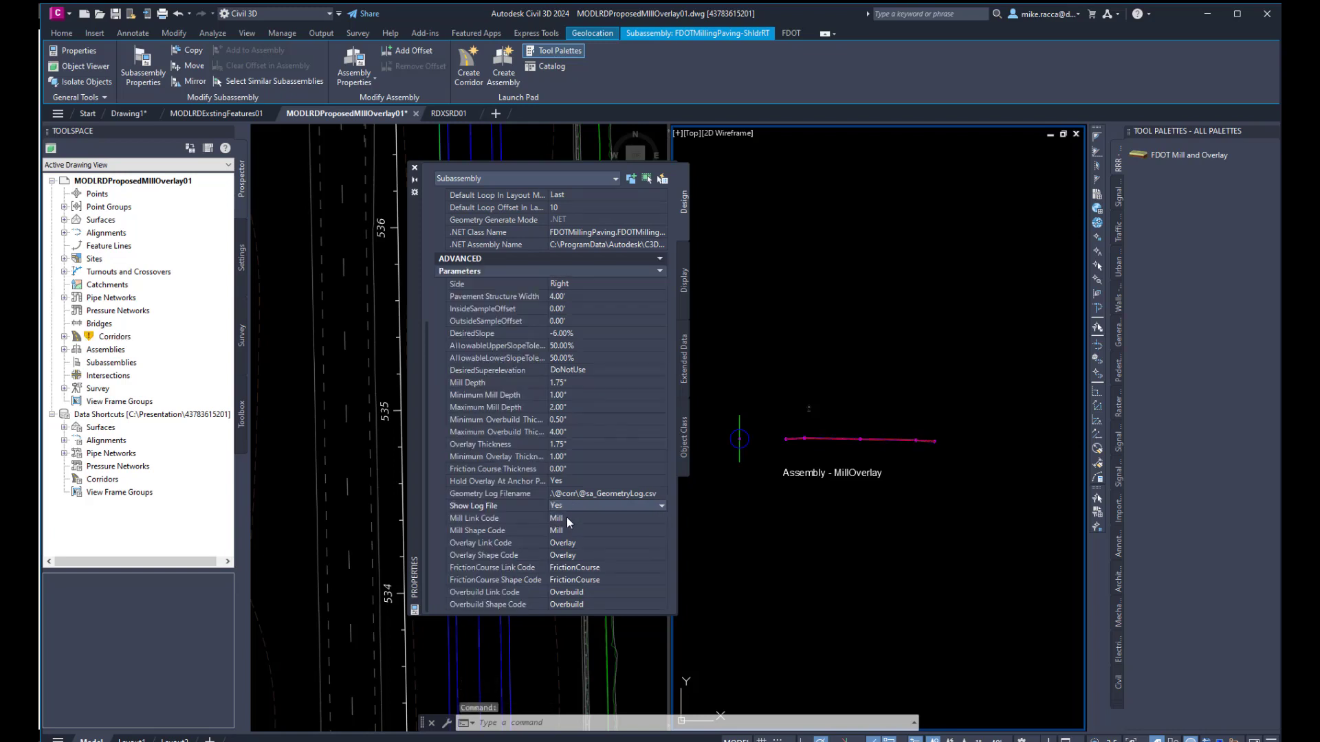
pyautogui.click(414, 170)
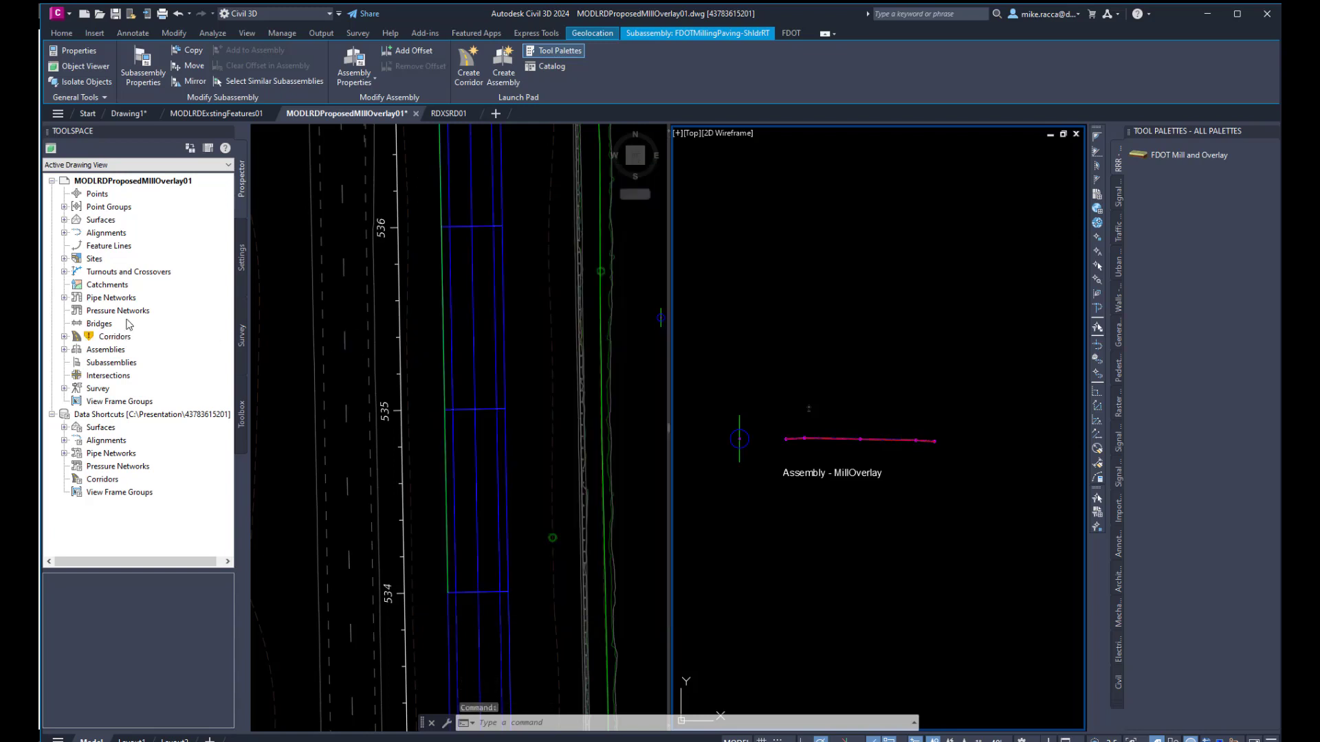
# Step: Rebuild Corridor - MillingOverlay to generate the milling and paving geometry log
pyautogui.click(64, 337)
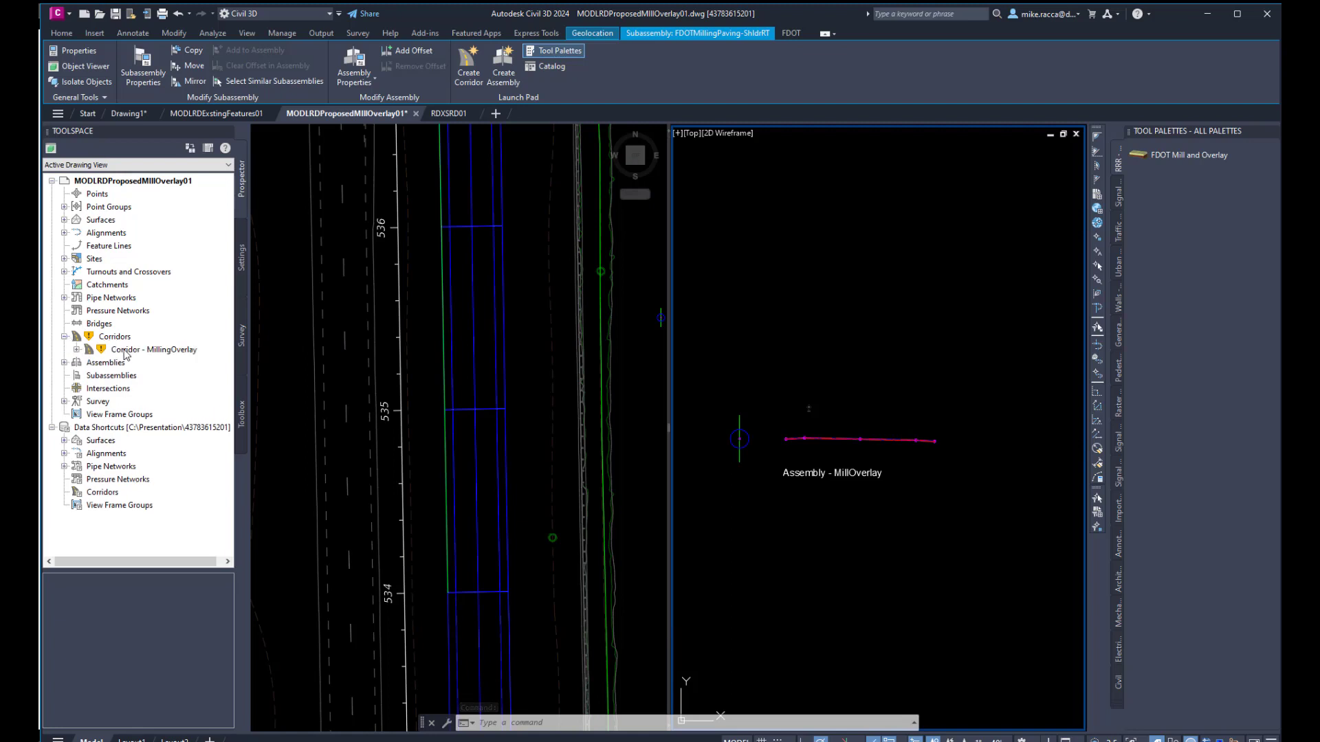
pyautogui.rightClick(126, 352)
pyautogui.click(174, 389)
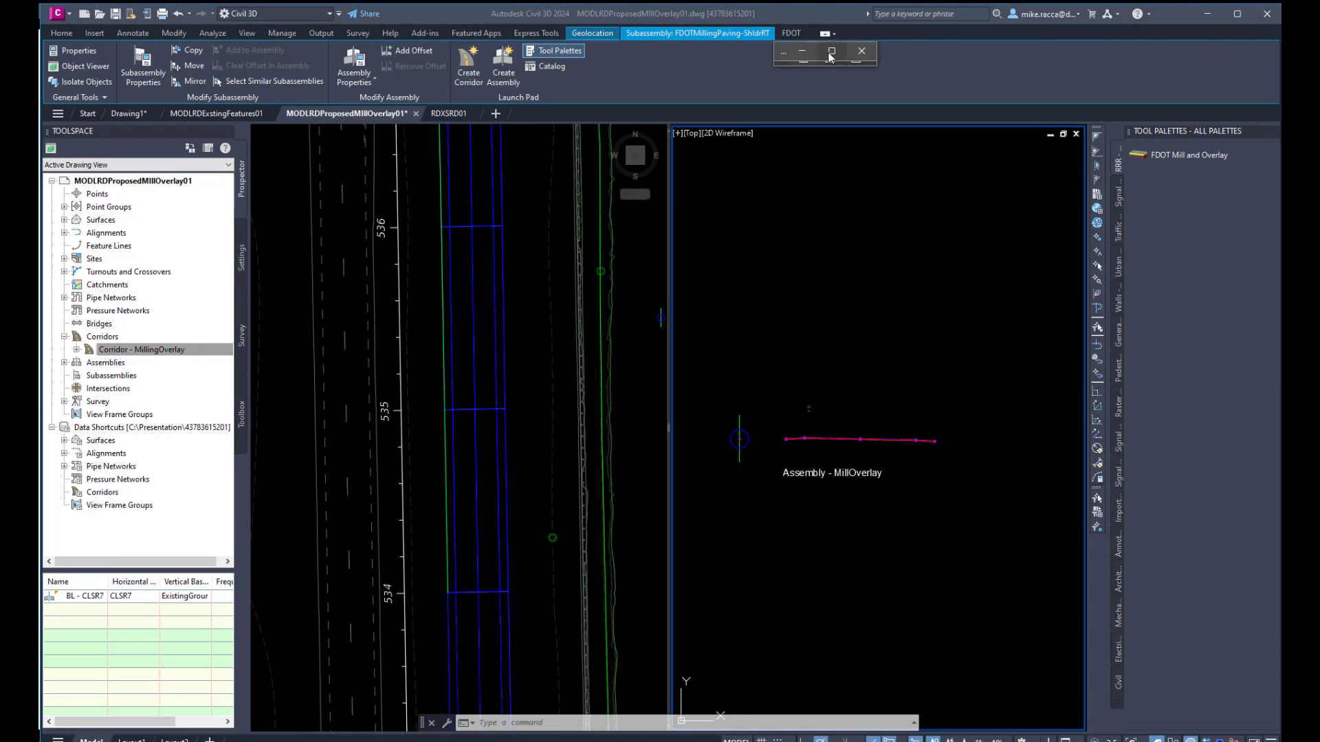
# Step: Maximize the geometry log in Excel, dismiss the data loss notice and widen column A to fit the subassembly names
pyautogui.click(829, 52)
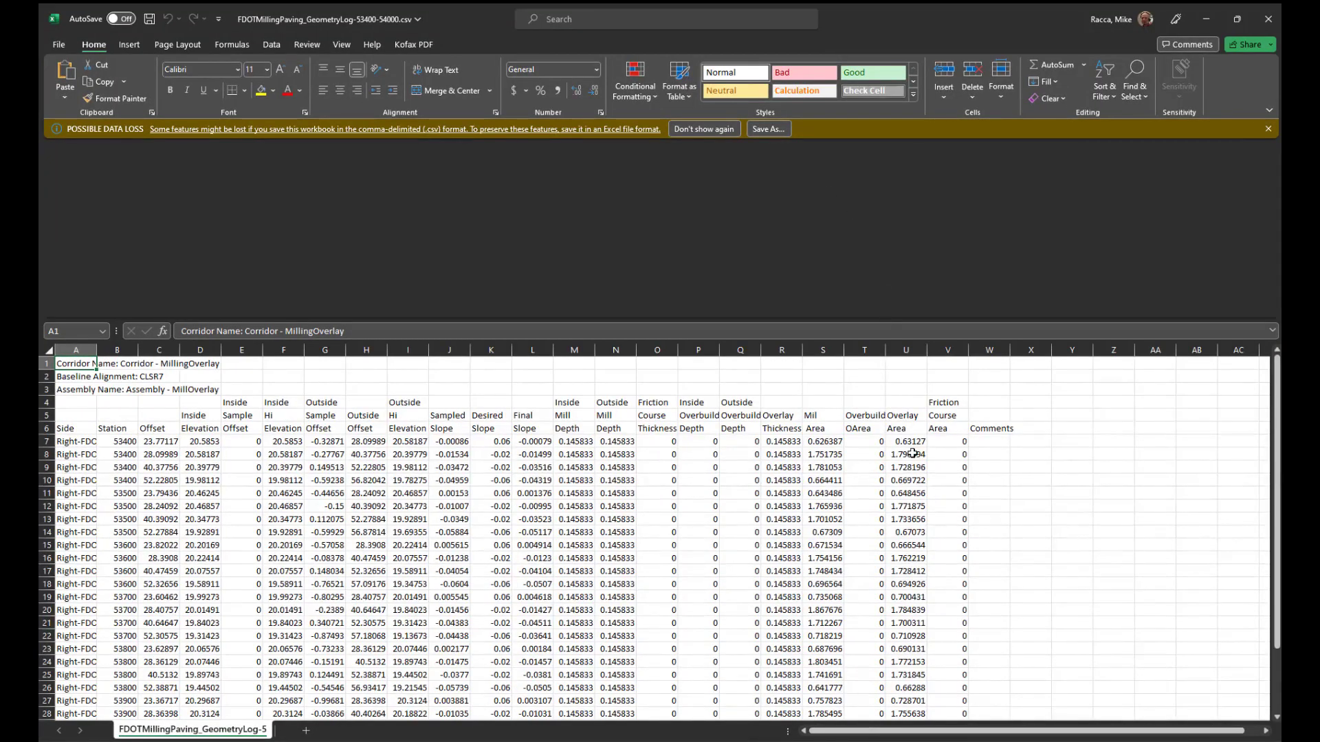
pyautogui.scroll(-1, 912, 454)
pyautogui.scroll(1, 907, 447)
pyautogui.click(1269, 130)
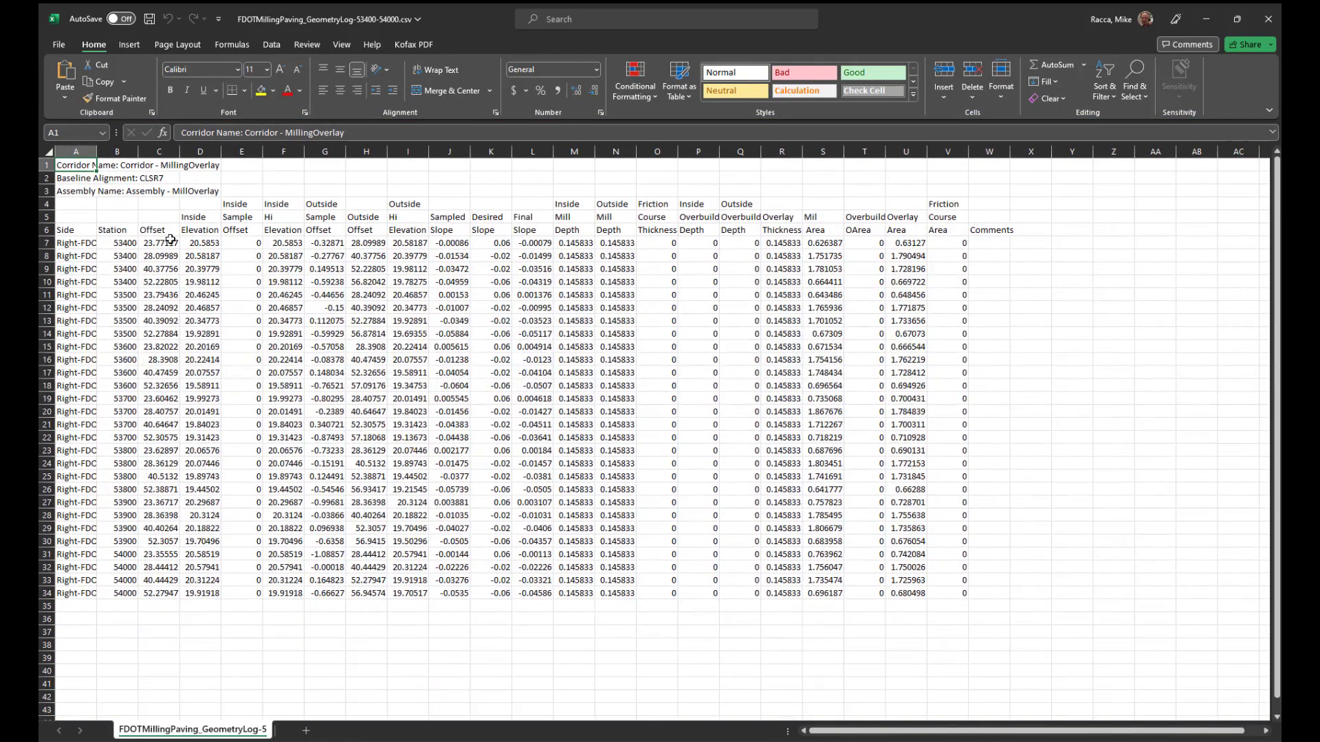
pyautogui.moveTo(96, 153); pyautogui.dragTo(145, 154)
pyautogui.click(158, 153)
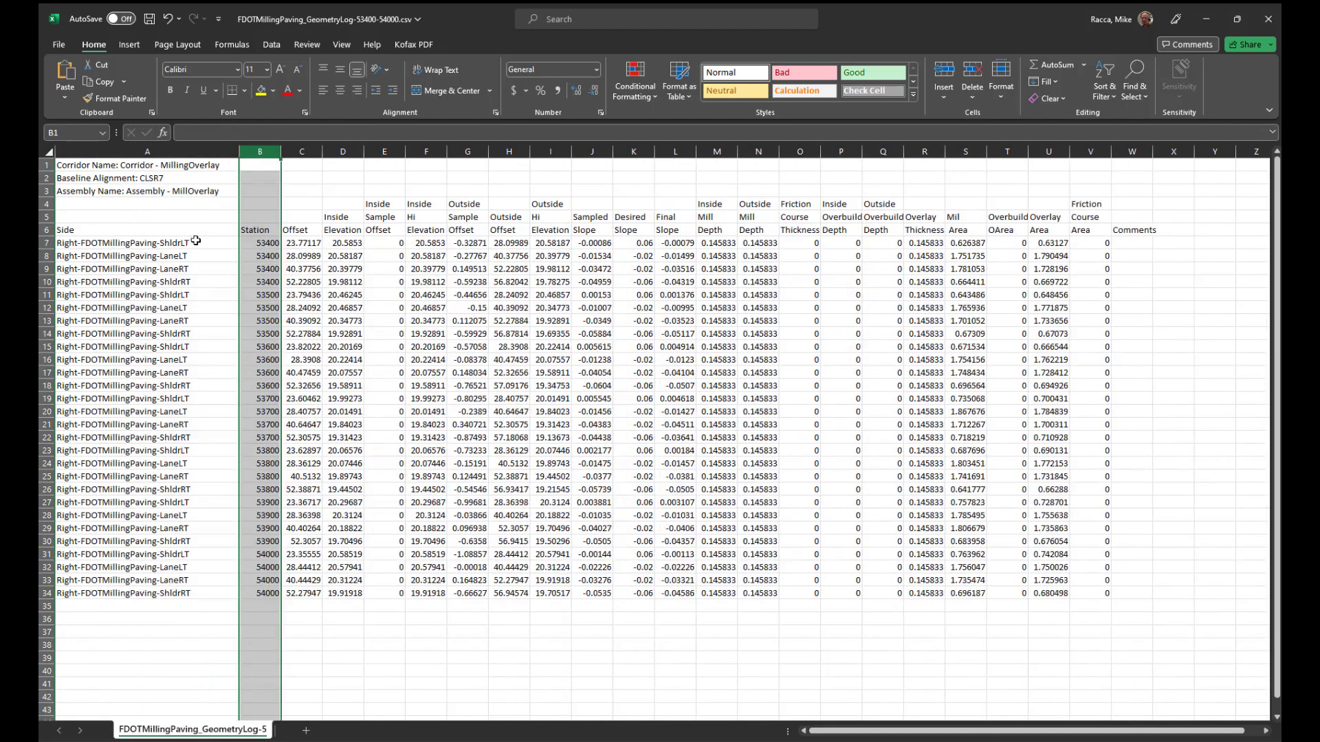
# Step: Review the shoulder and lane subassembly entries in the Side column for the first stations of the log
pyautogui.click(196, 242)
pyautogui.click(198, 257)
pyautogui.click(199, 271)
pyautogui.click(200, 292)
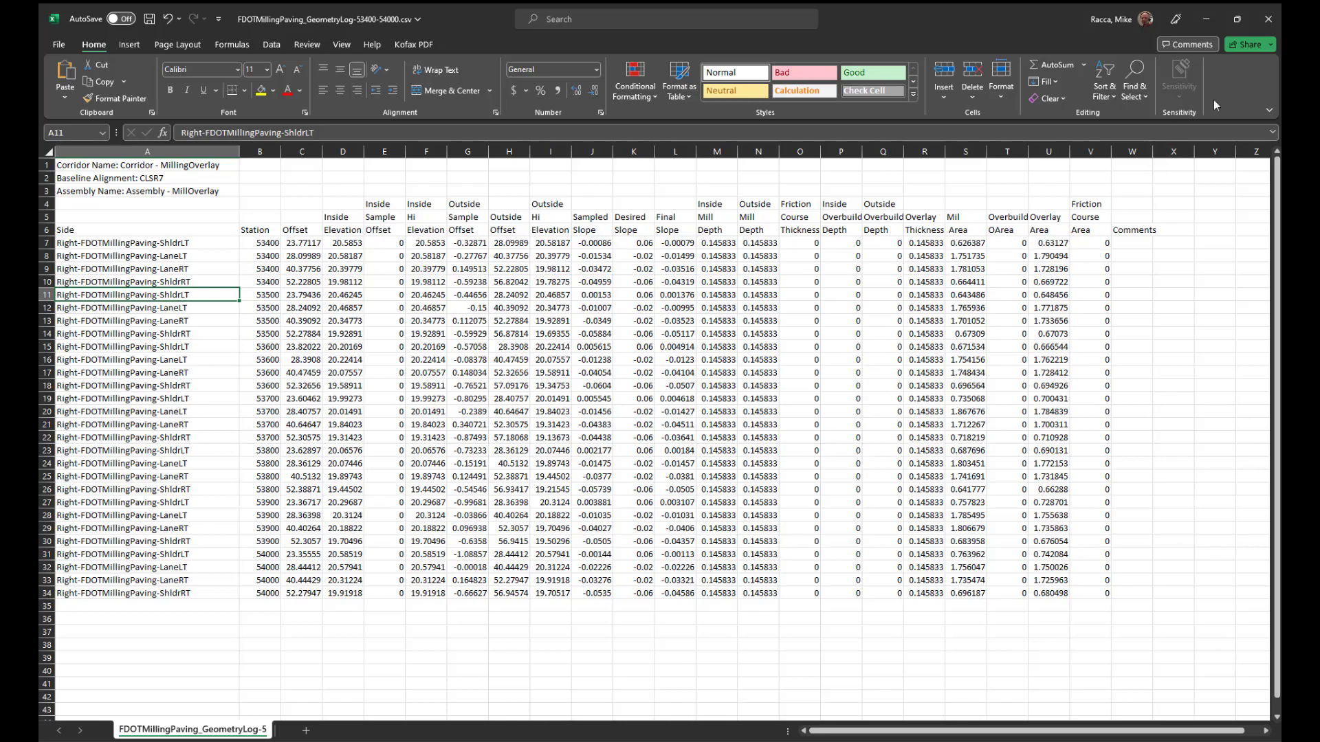
# Step: Close the geometry log, saving it as FDOTMillingPaving_GeometryLog-53400-54000.csv over the existing file
pyautogui.click(1265, 22)
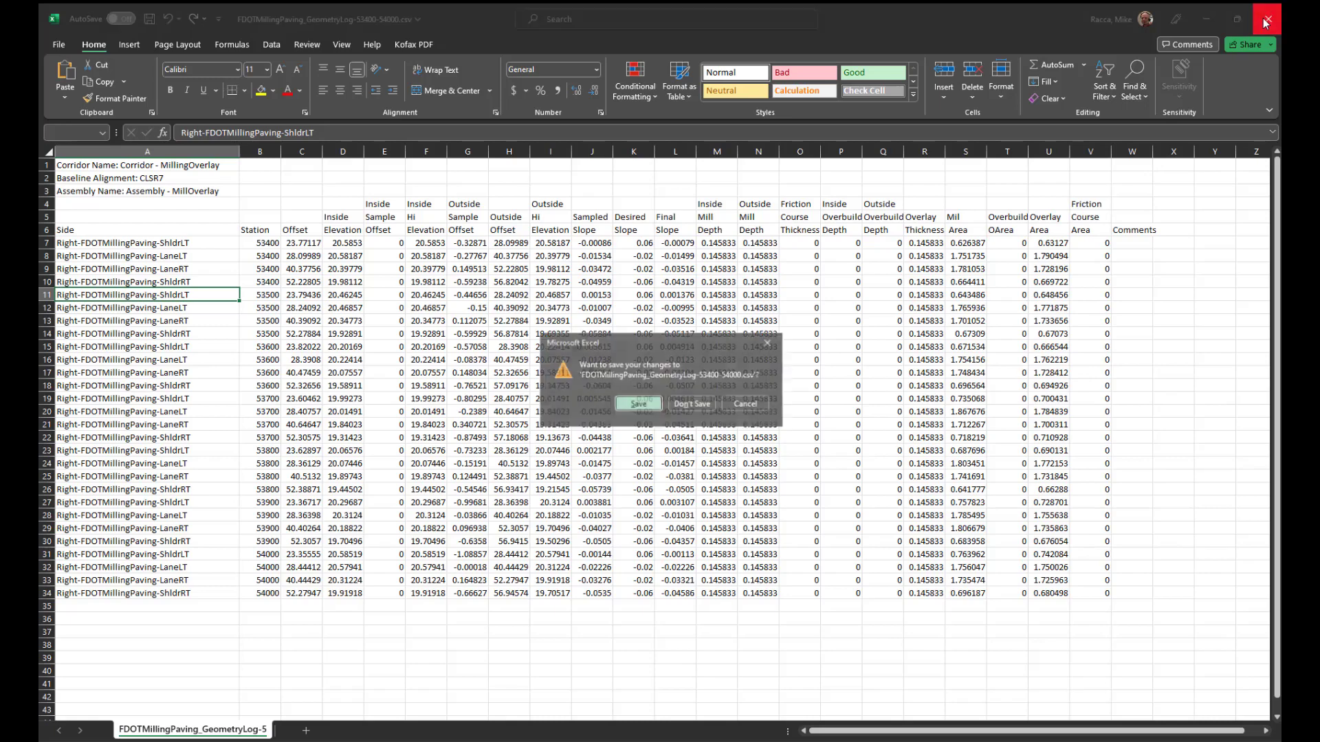
pyautogui.click(653, 401)
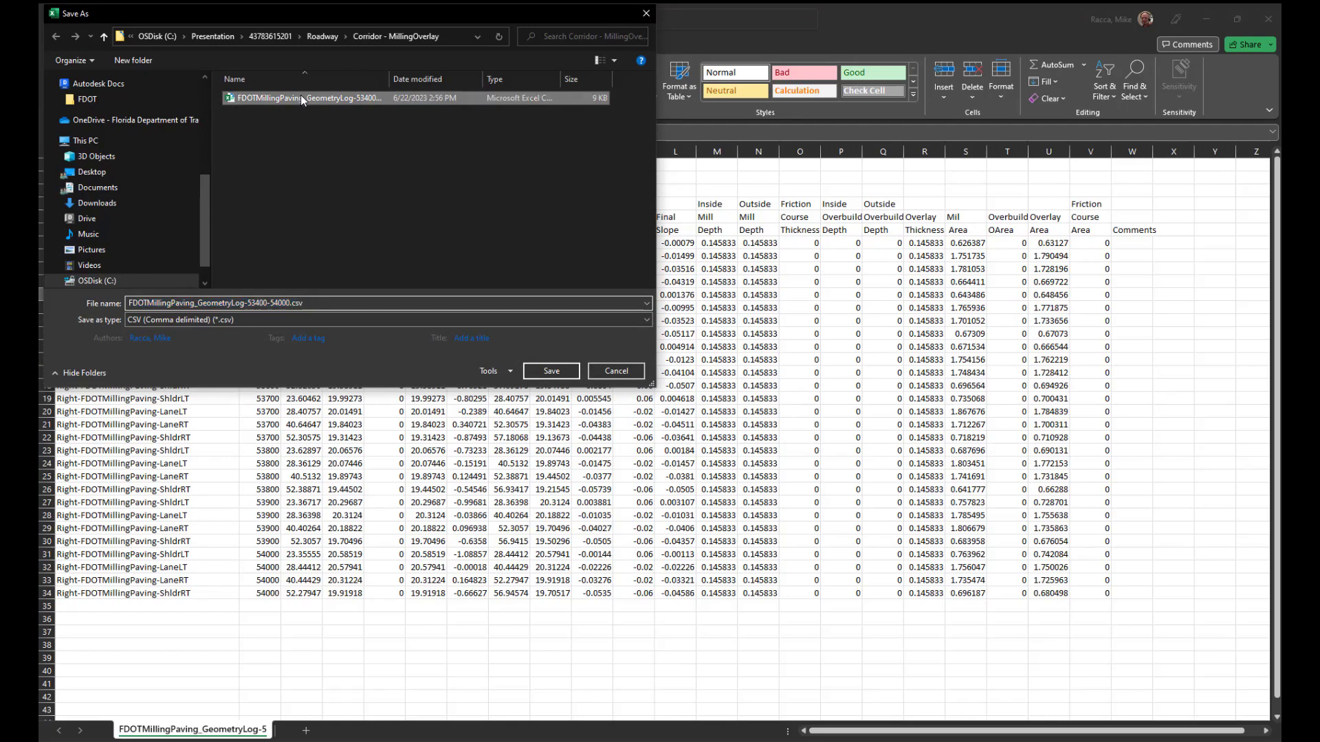
pyautogui.click(550, 371)
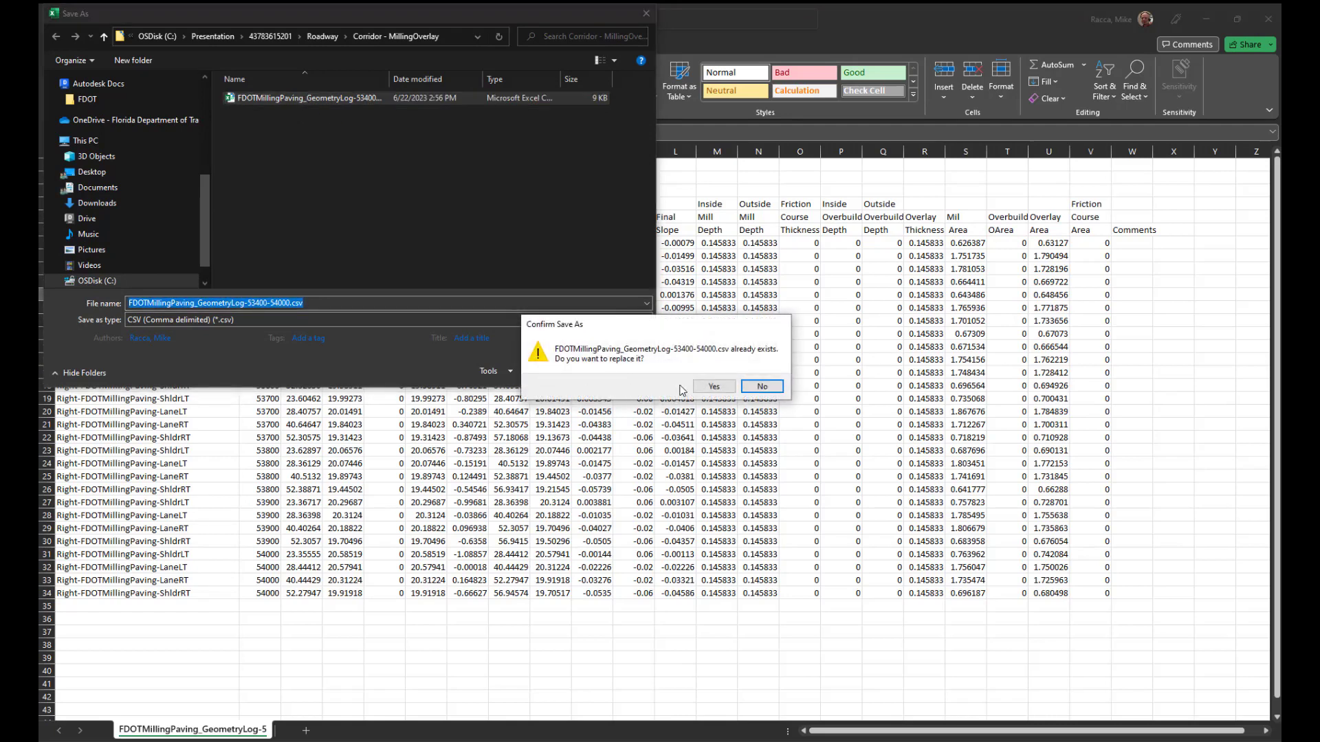
pyautogui.click(713, 387)
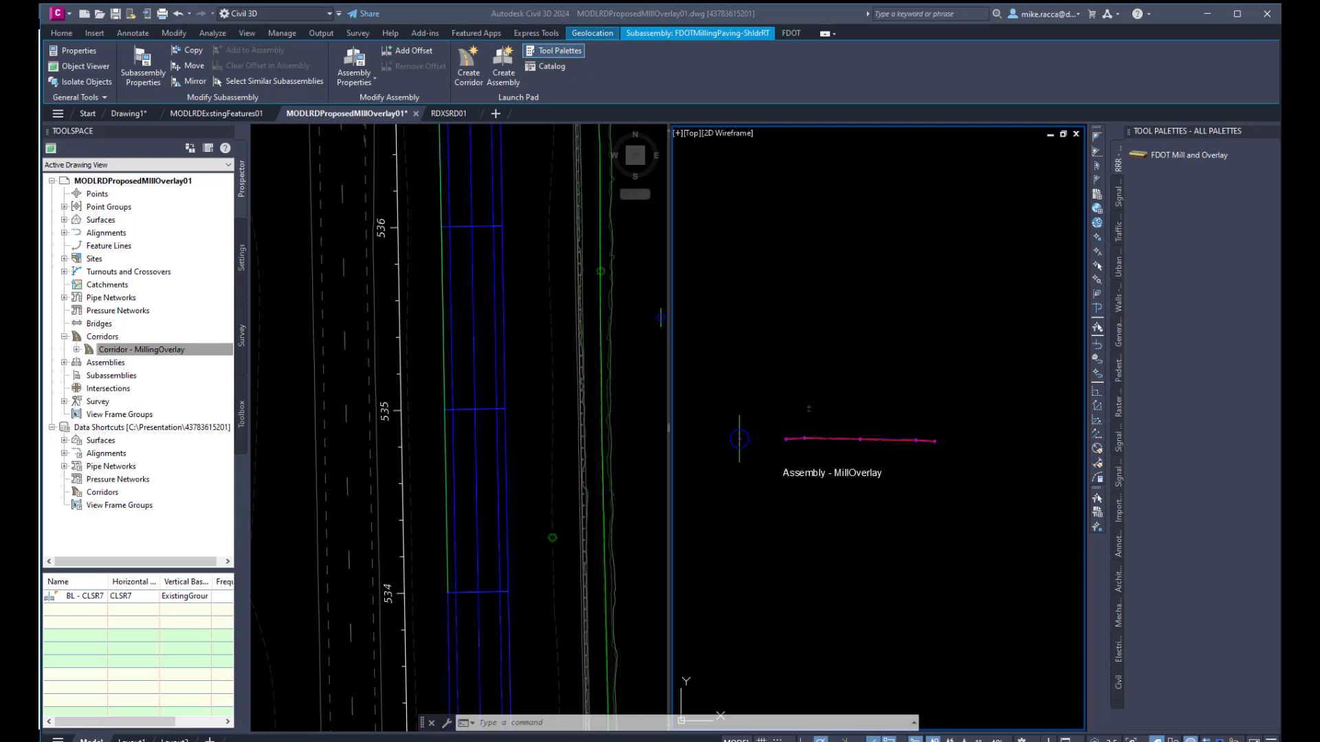
# Step: In File Explorer, open the Corridor - MillingOverlay folder inside the project's Roadway folder under C:\Presentation
pyautogui.press('super+e')
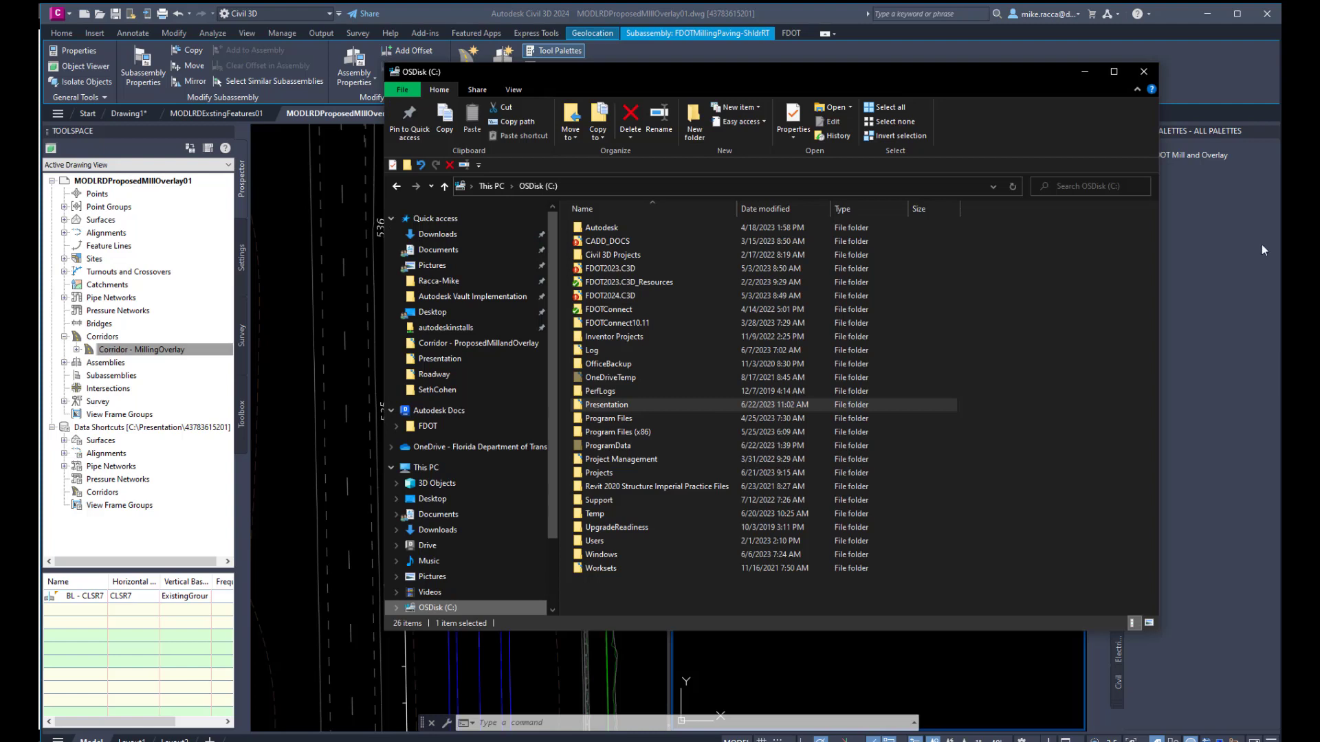
pyautogui.doubleClick(657, 405)
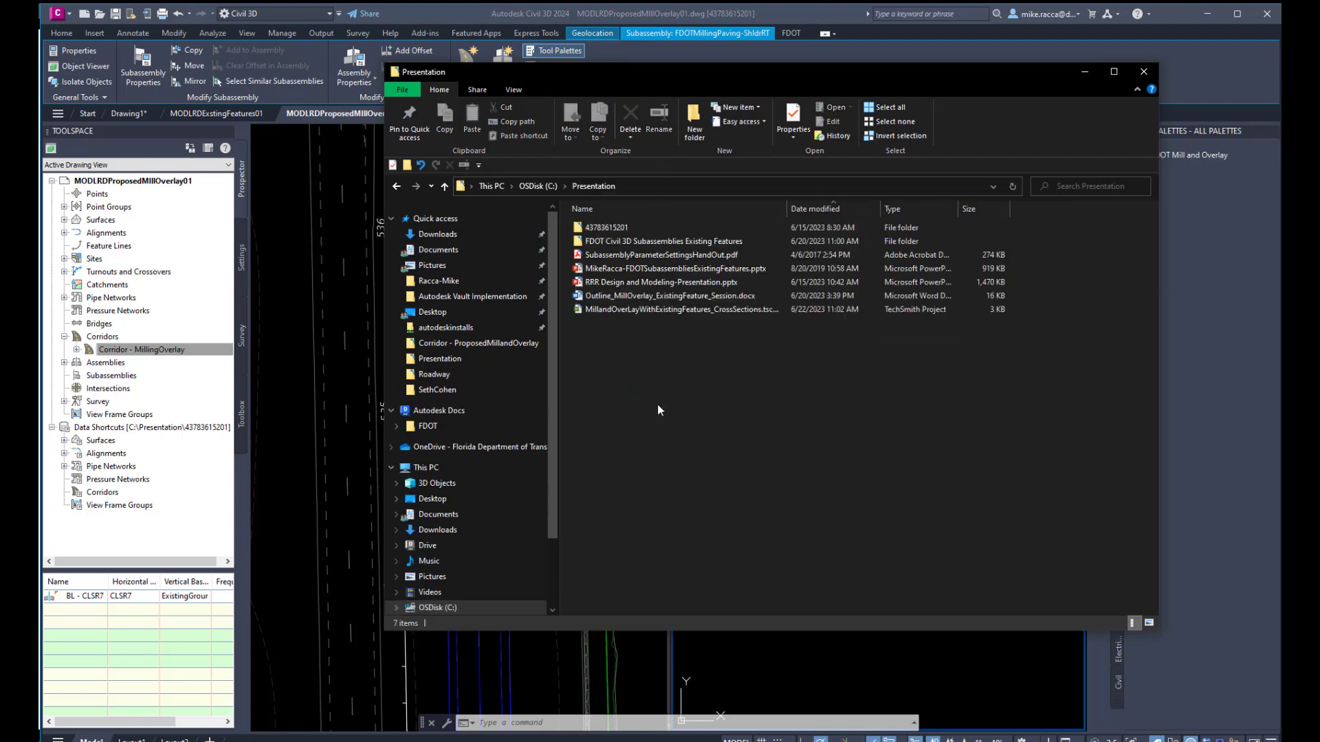
pyautogui.doubleClick(616, 227)
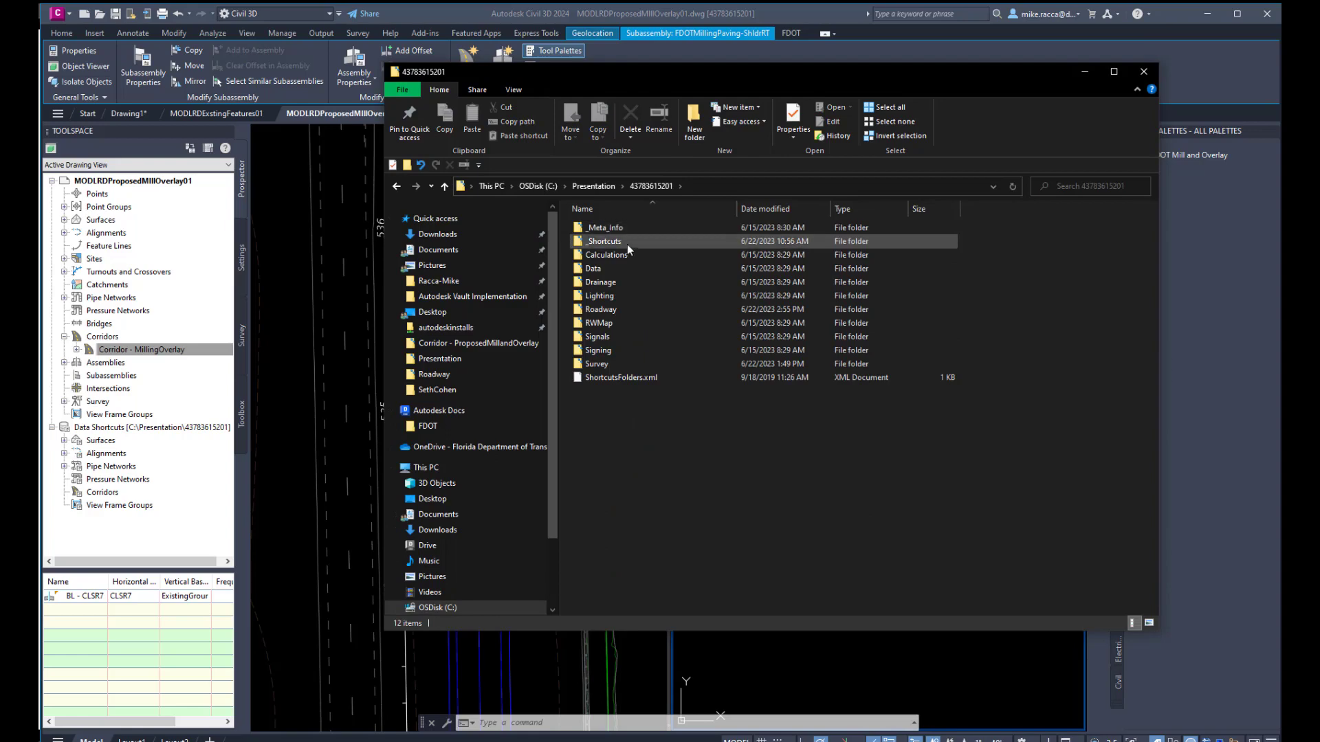
pyautogui.doubleClick(600, 309)
pyautogui.doubleClick(651, 268)
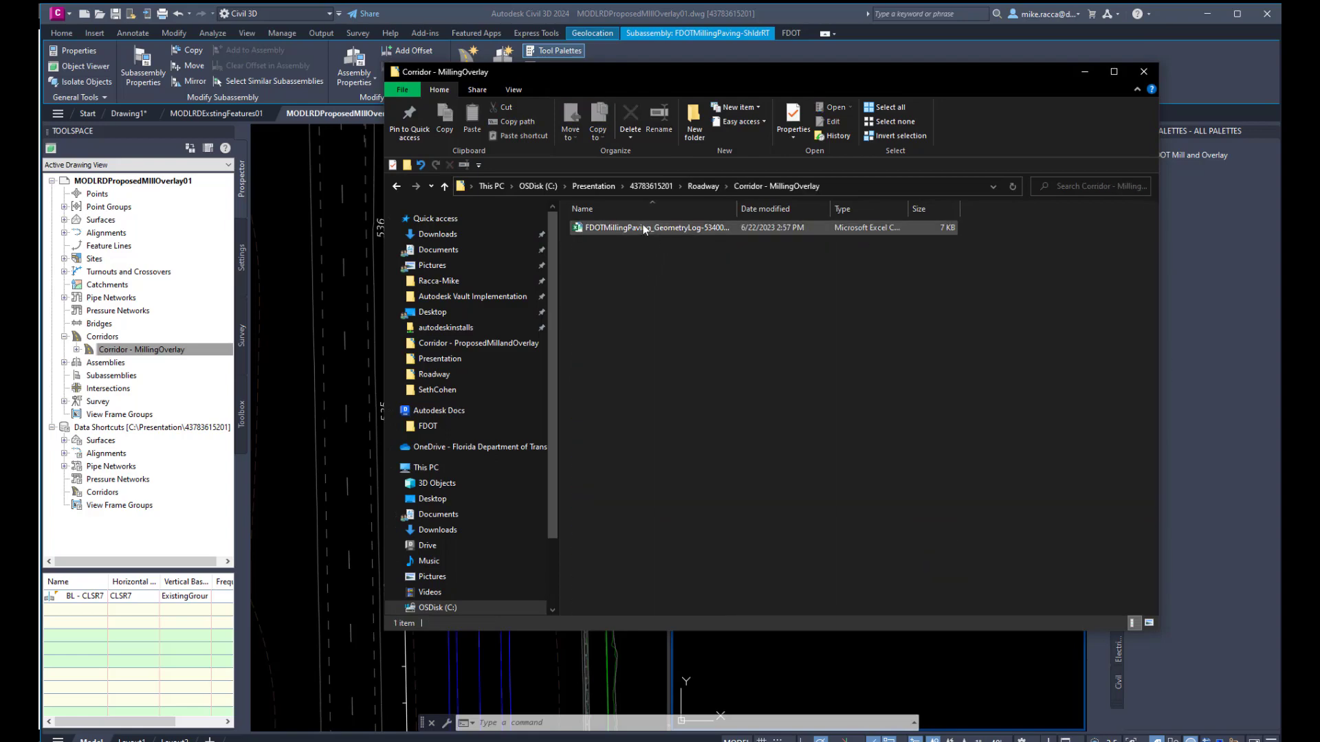